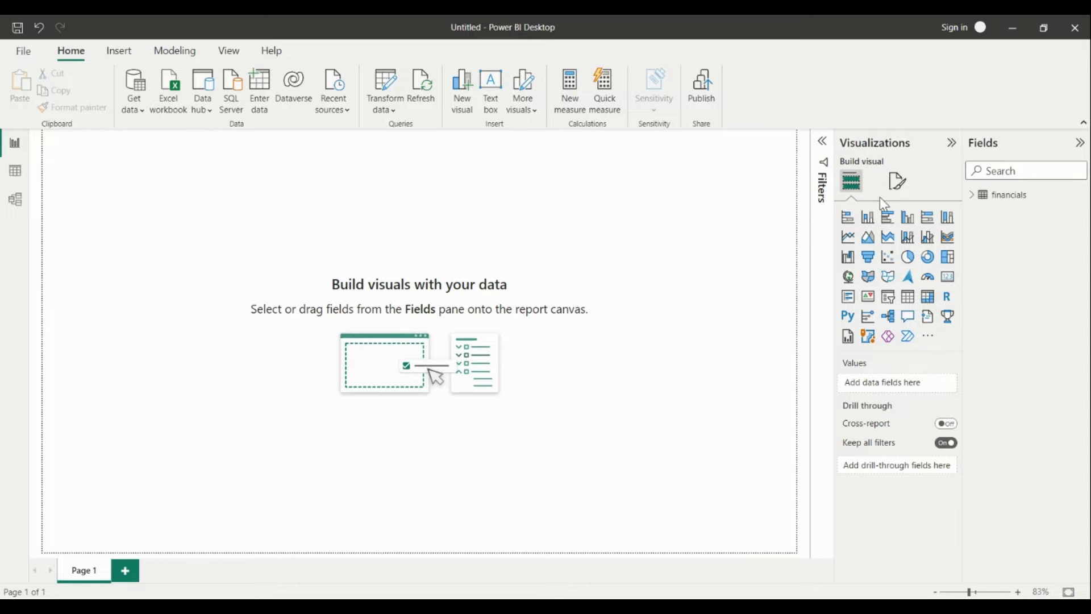
Set the report page's canvas background color to #3A4454 with 0% transparency
left_click(896, 181)
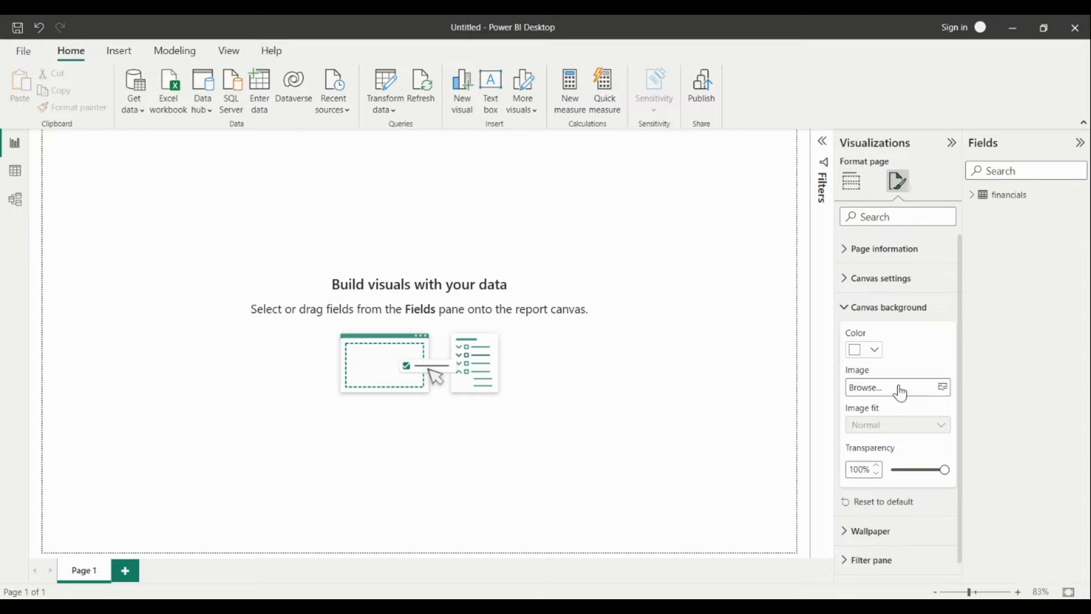
left_click(871, 362)
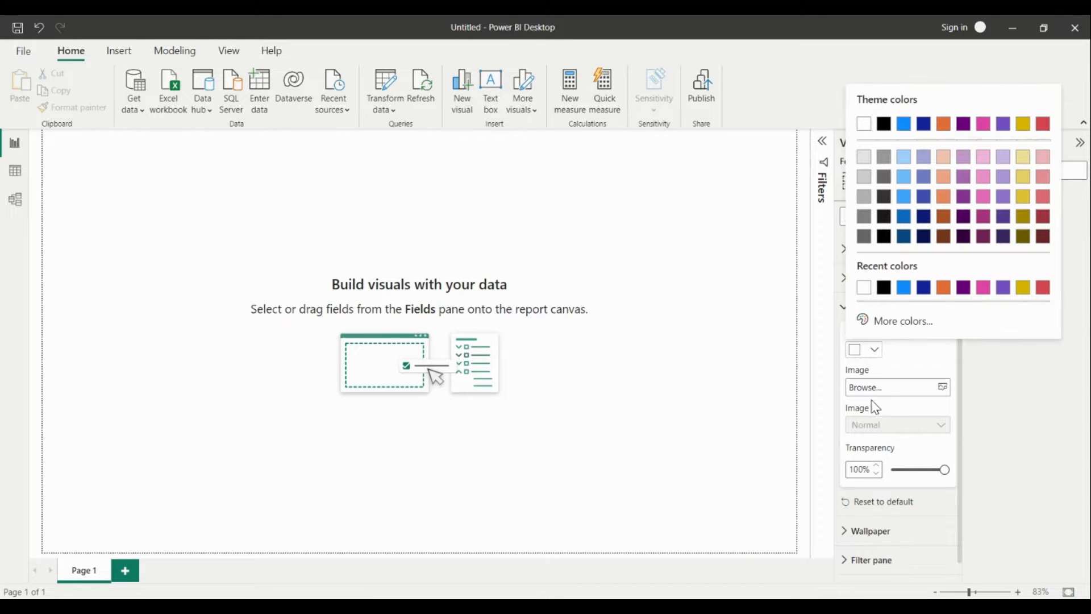
left_click(902, 321)
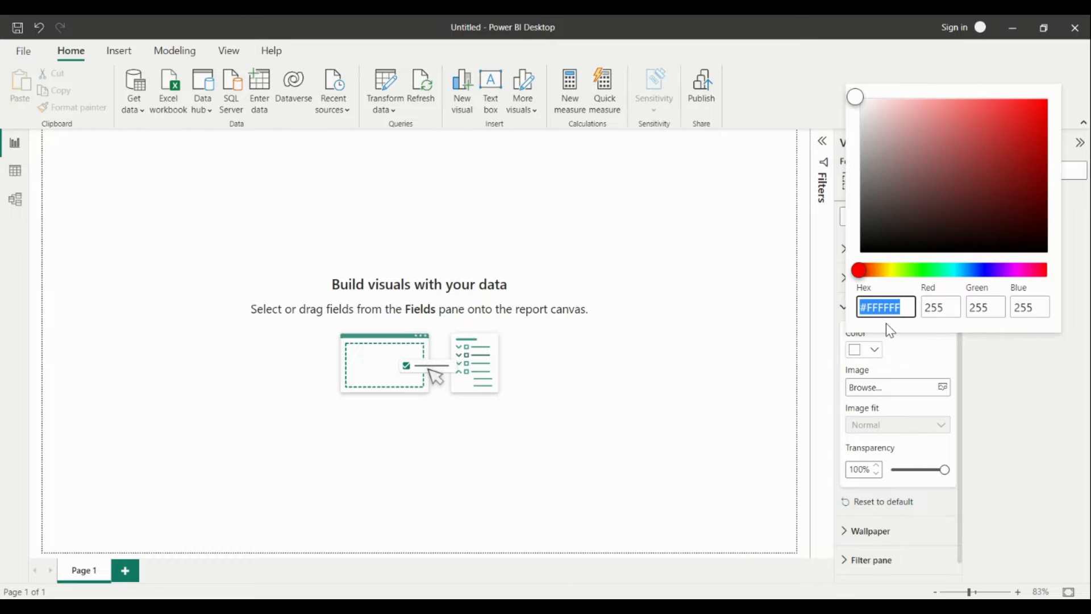
type("#3A4454")
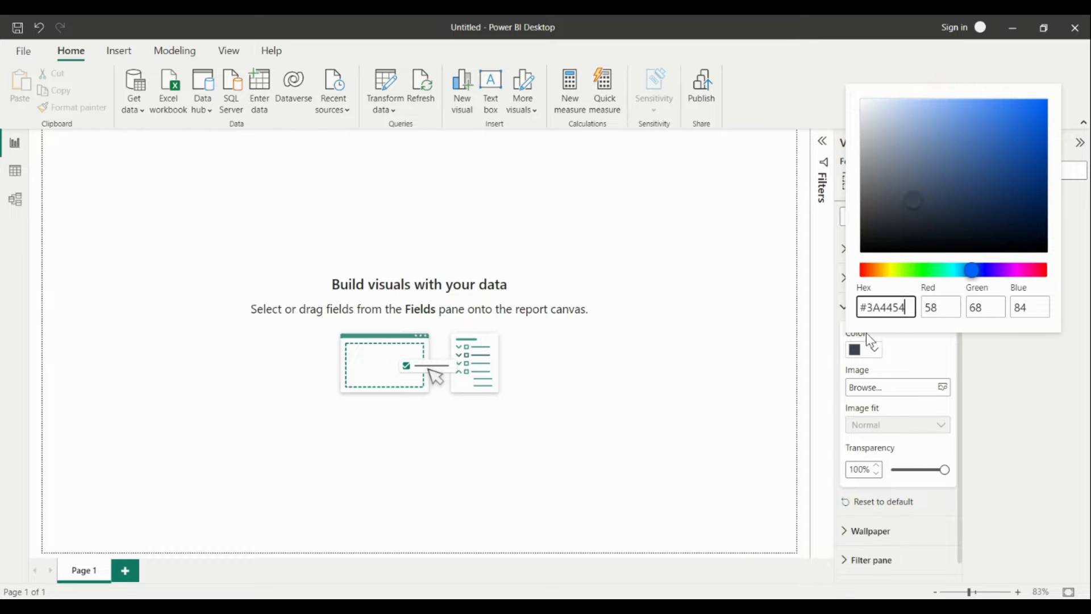
left_click(902, 349)
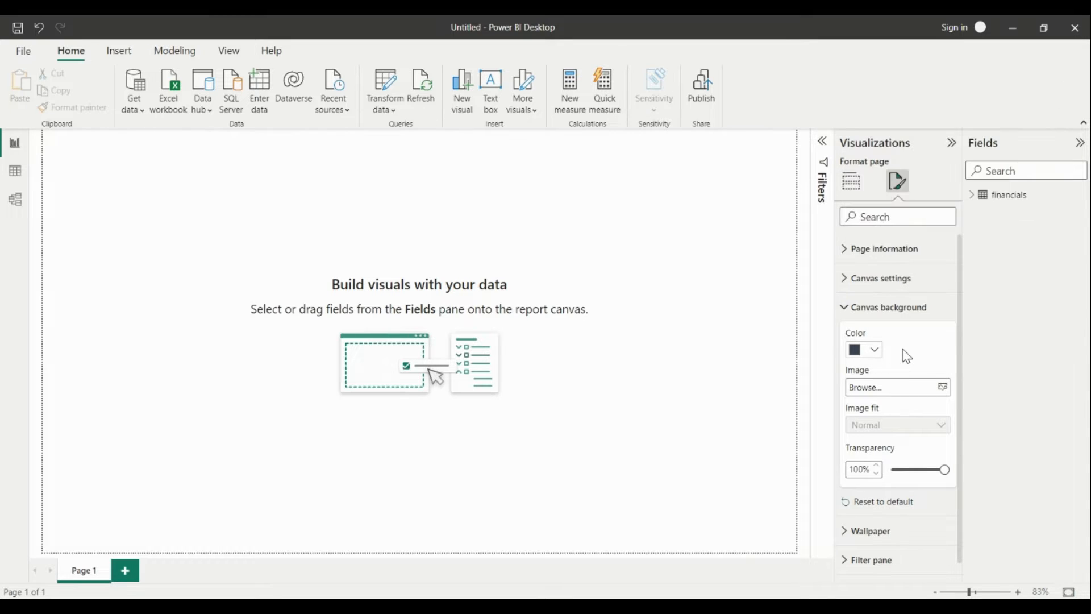
left_click_drag(930, 470, 867, 461)
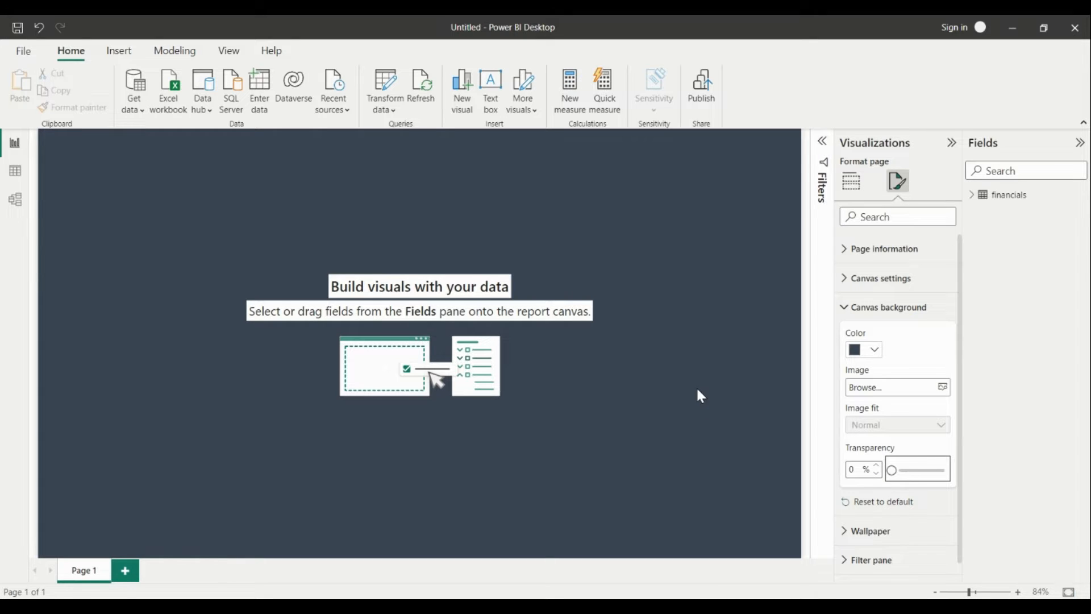
left_click(683, 379)
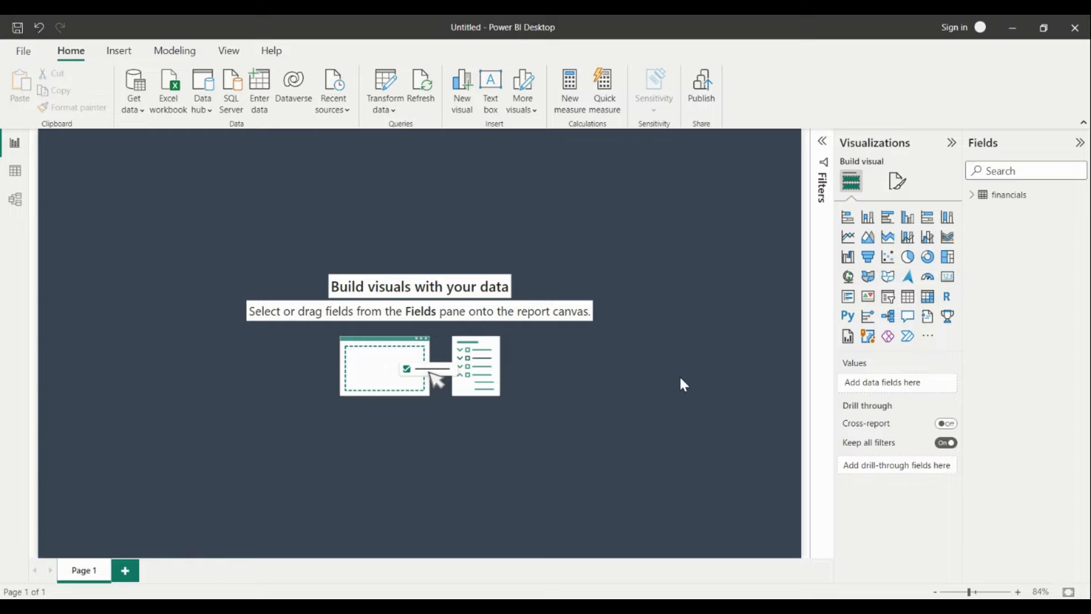
Insert a rectangle shape and enlarge it to cover nearly the whole canvas, leaving a narrow even margin
left_click(118, 51)
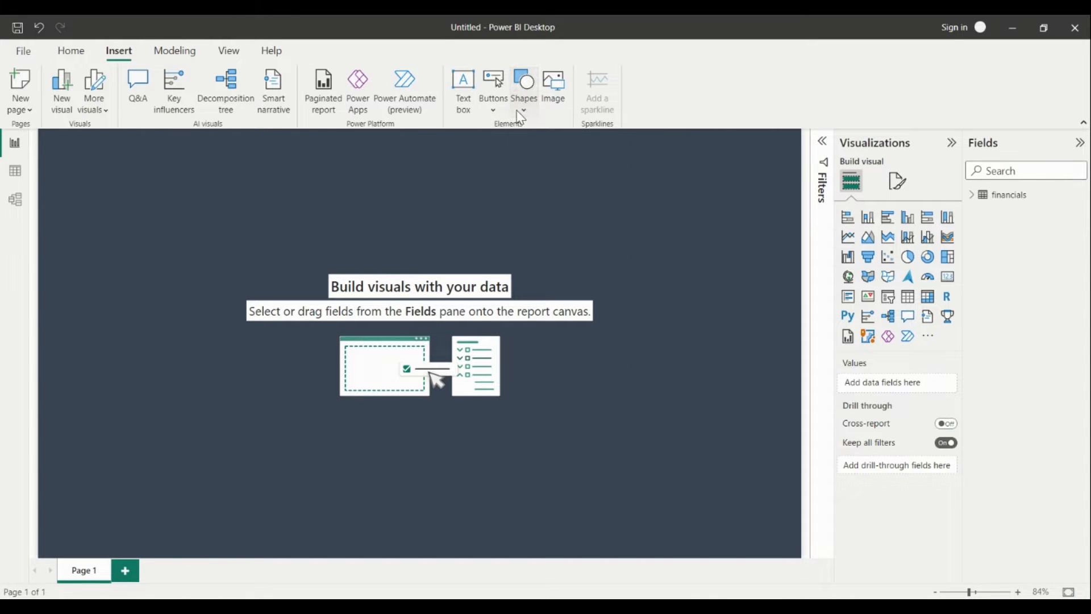
left_click(520, 114)
left_click(523, 156)
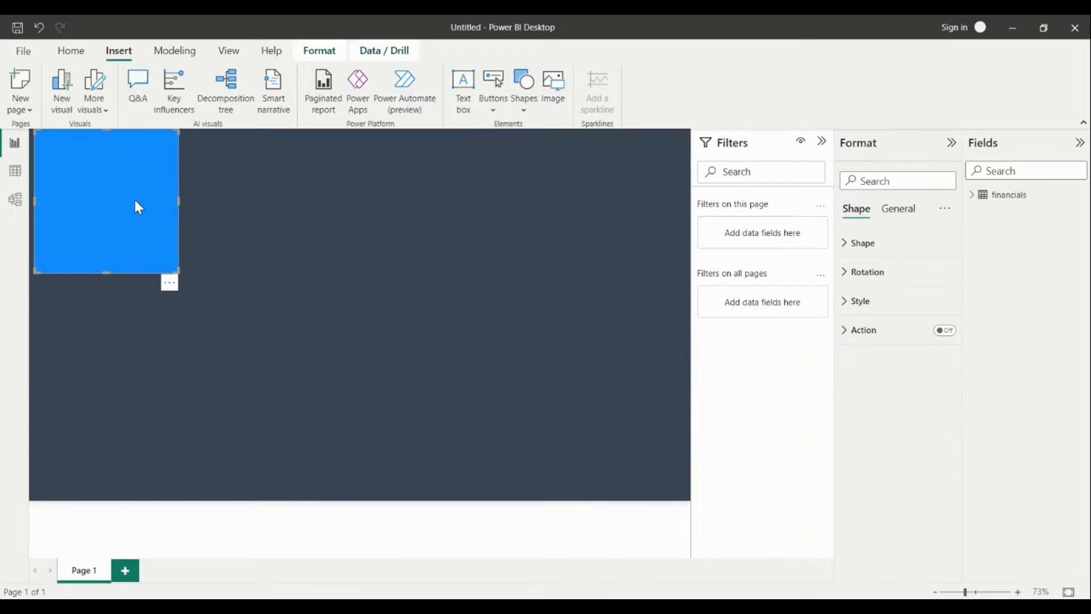
mouse_move(138, 207)
left_mouse_down()
mouse_move(146, 231)
mouse_move(146, 221)
left_mouse_up()
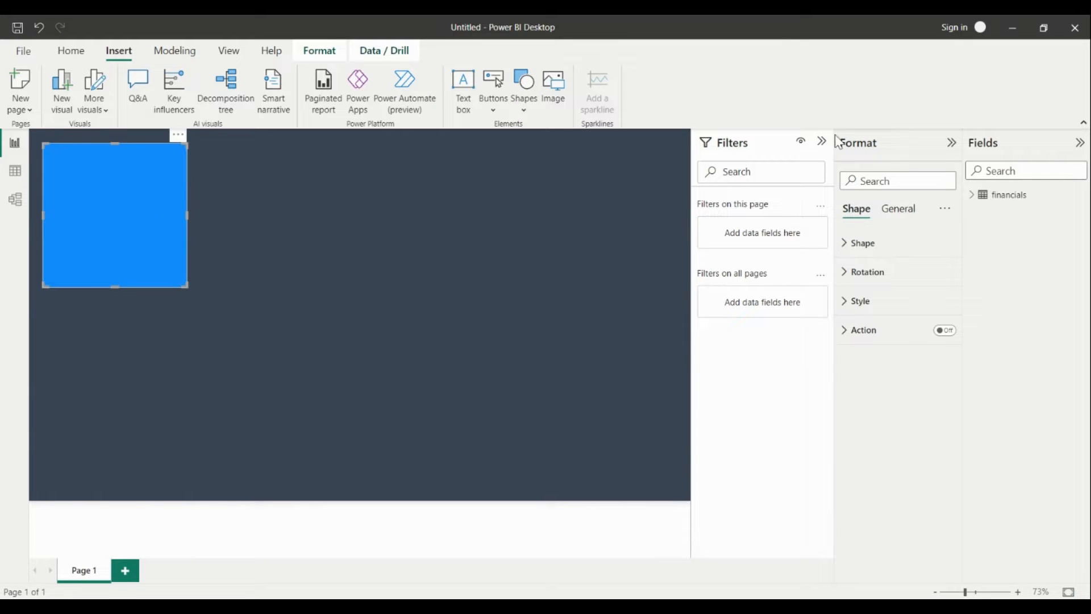
left_click(821, 141)
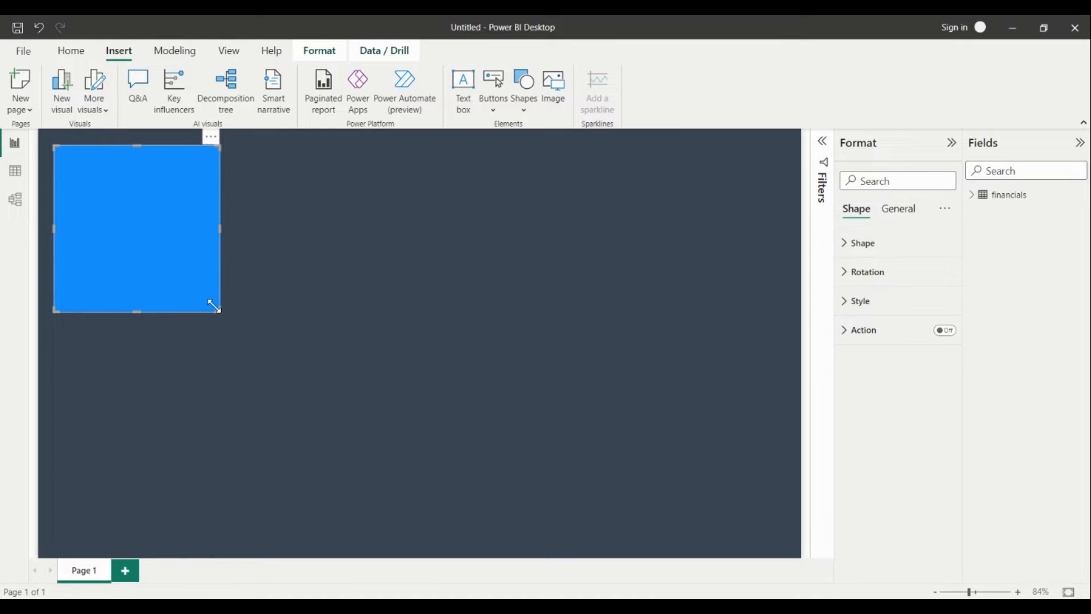
left_click_drag(213, 307, 785, 545)
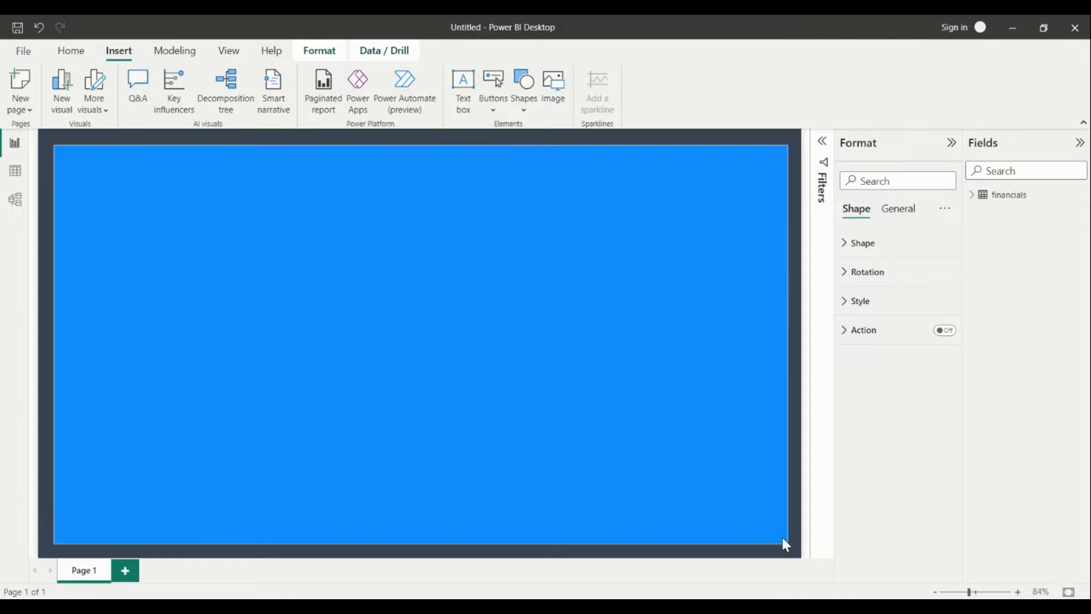
left_click_drag(783, 538, 780, 531)
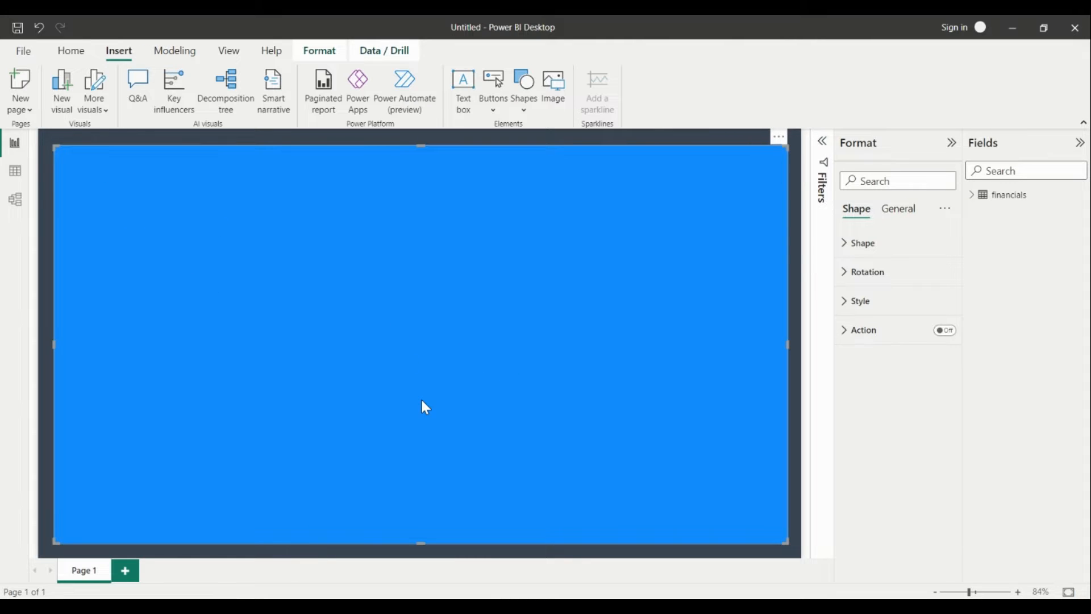
Set the large rectangle's fill color to #323949
left_click(870, 248)
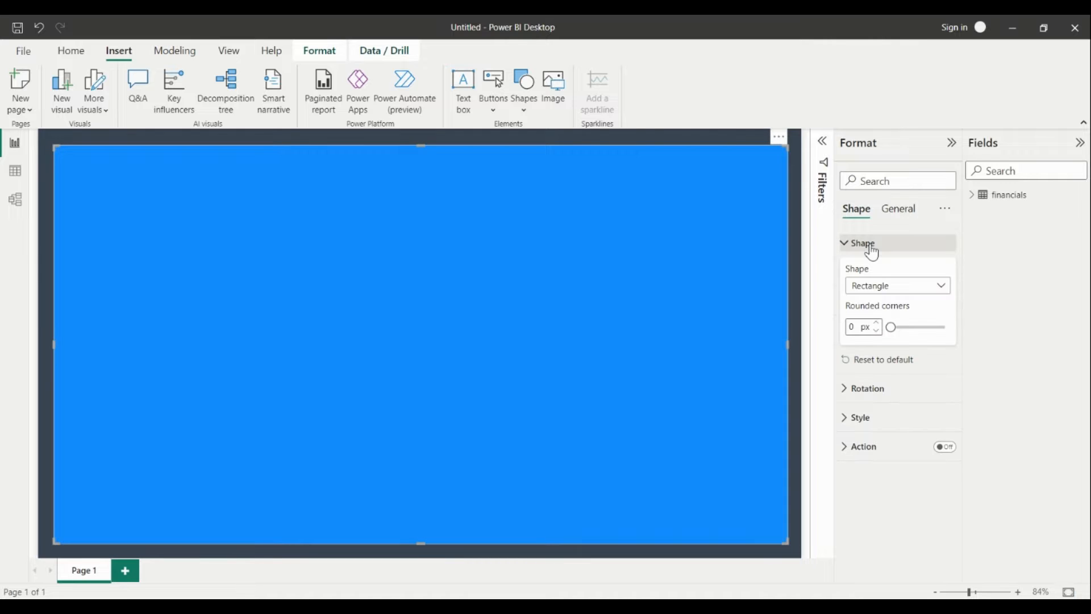
left_click(859, 416)
left_click(869, 482)
left_click(889, 453)
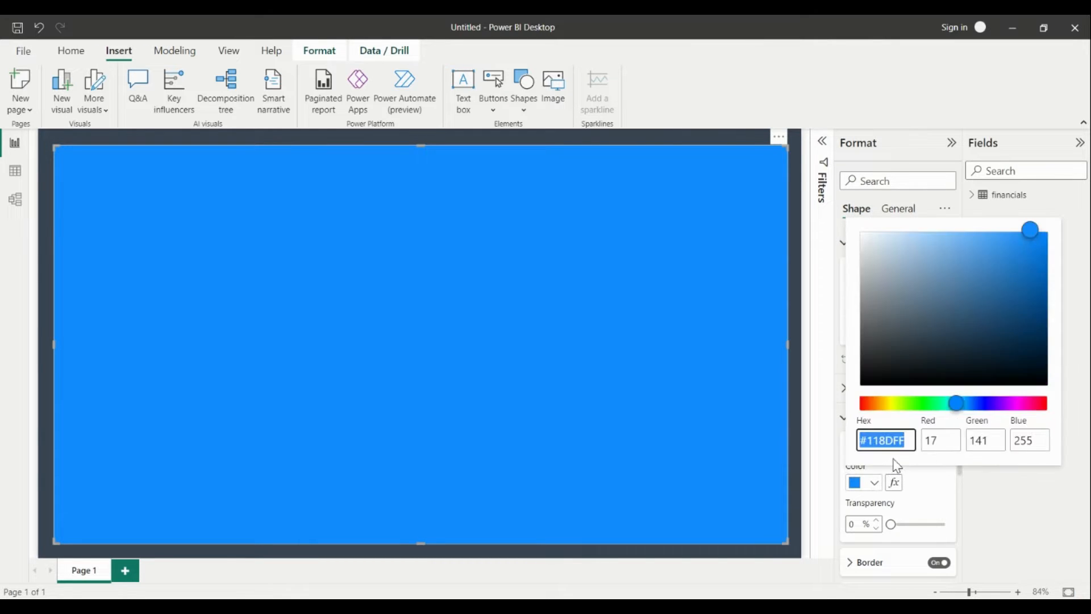
type("#323949")
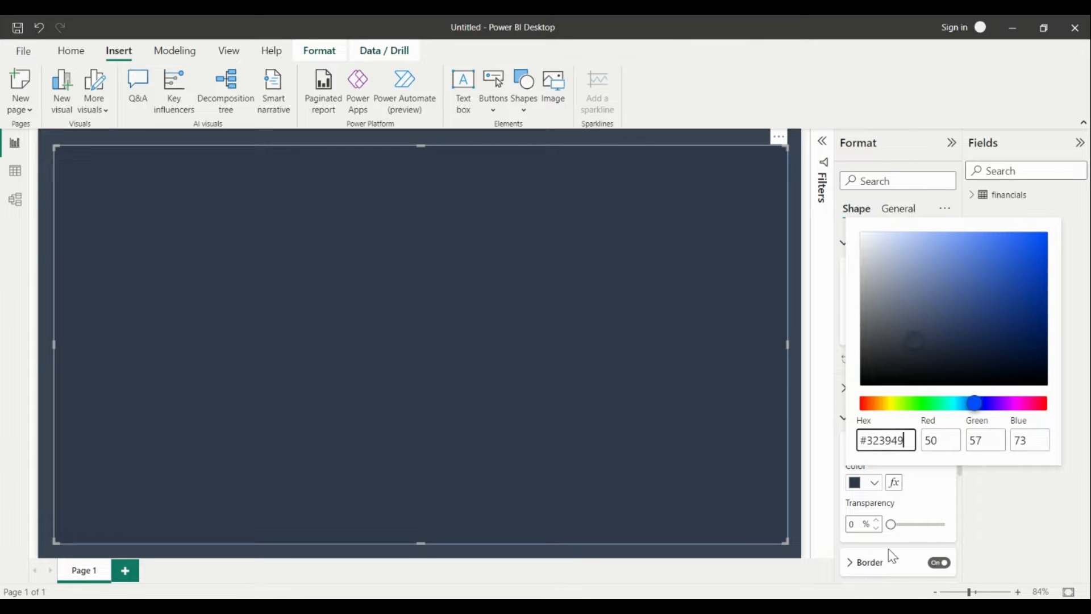
left_click(932, 500)
Set the rectangle's fill transparency to 51%
left_click(891, 520)
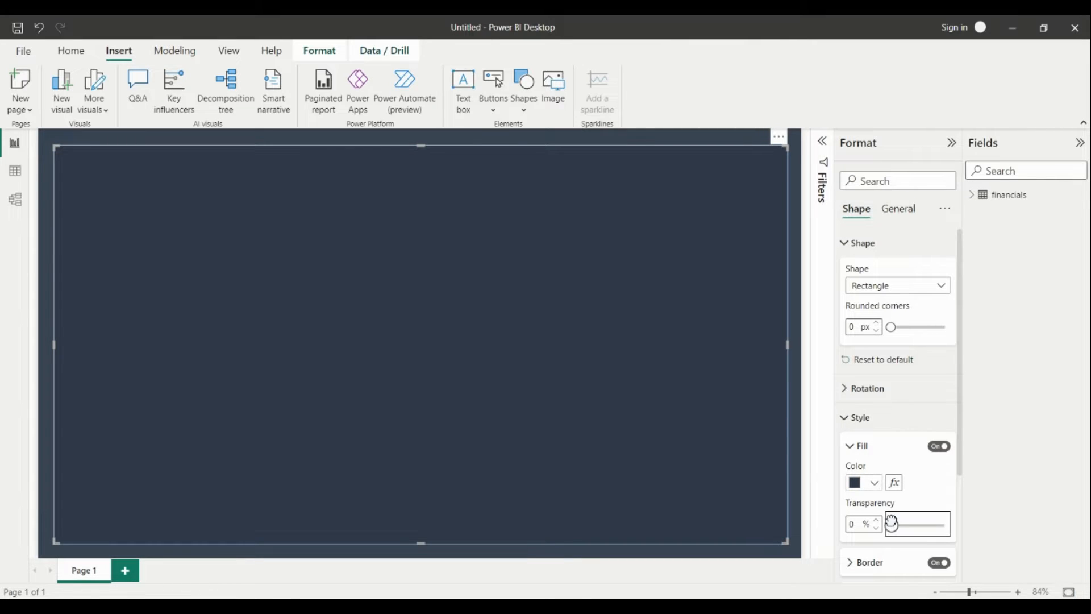
left_click_drag(891, 521, 915, 536)
left_click(877, 520)
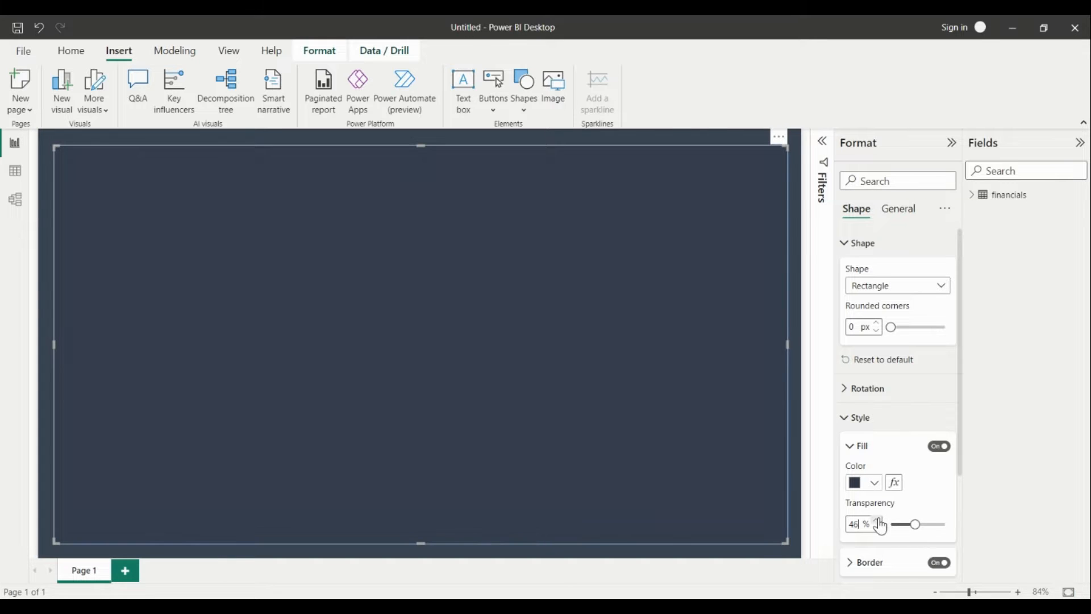
left_click(878, 520)
left_click(878, 519)
left_click(878, 520)
left_click(878, 520)
left_click(878, 520)
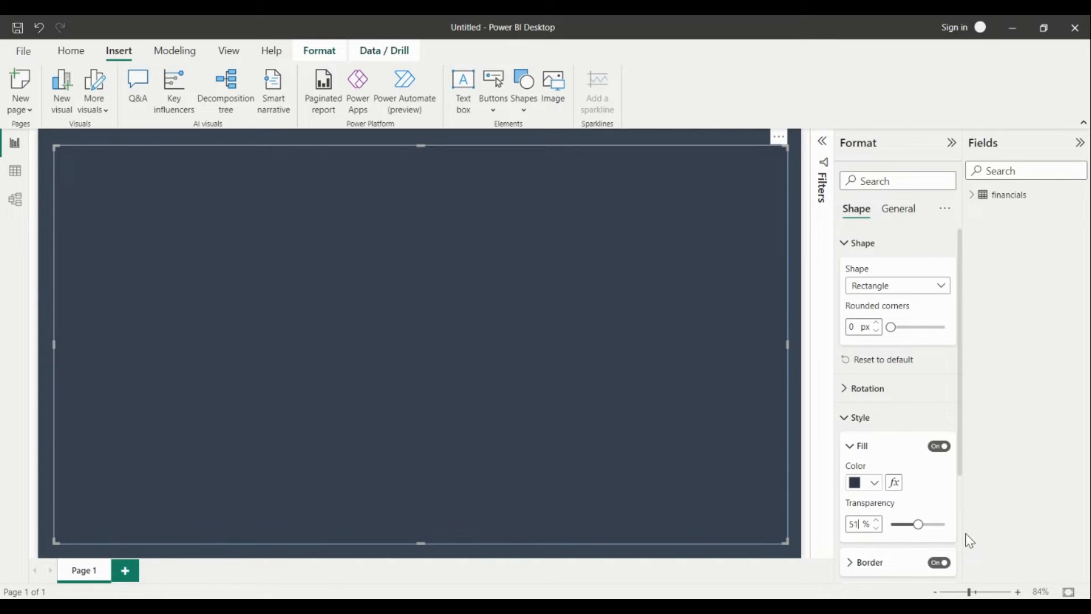
Turn off the rectangle's border and set its rounded corners to 13 px
left_click(938, 563)
left_click(857, 243)
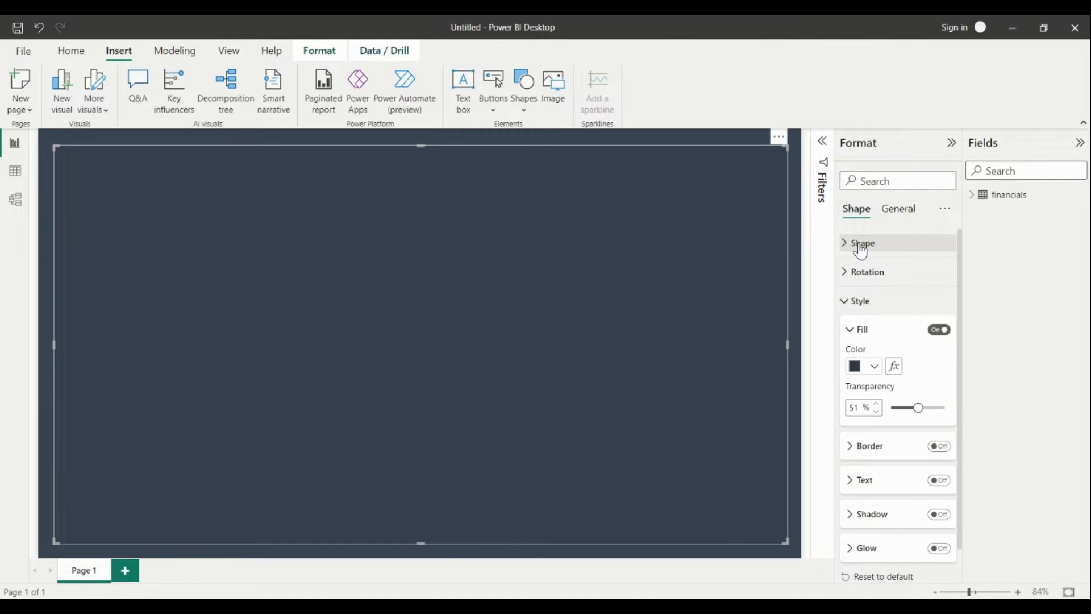
left_click(856, 243)
double_click(876, 325)
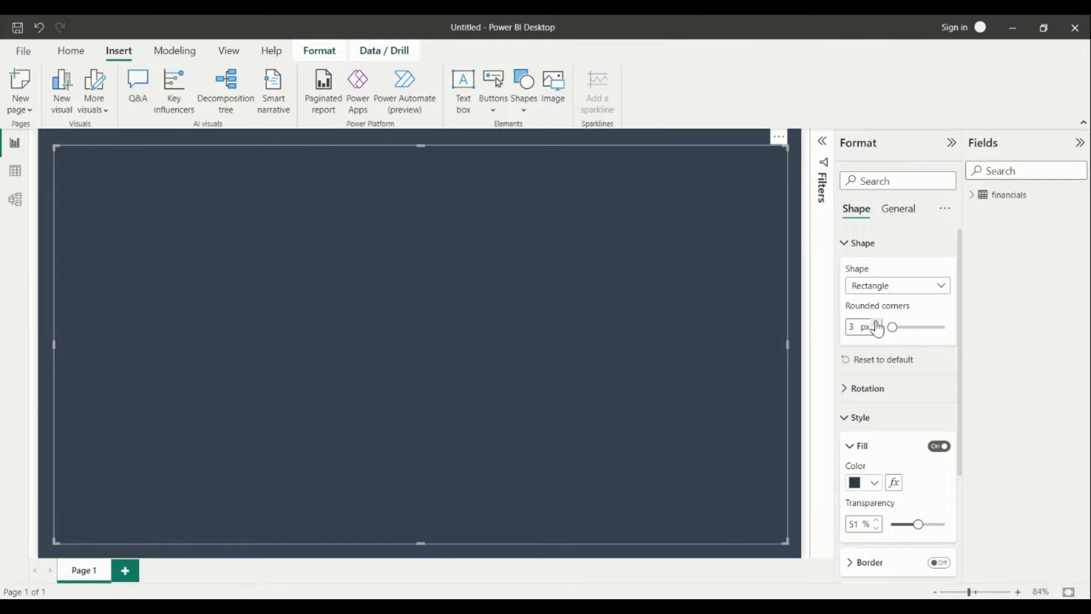
double_click(877, 324)
double_click(876, 324)
double_click(877, 325)
double_click(877, 325)
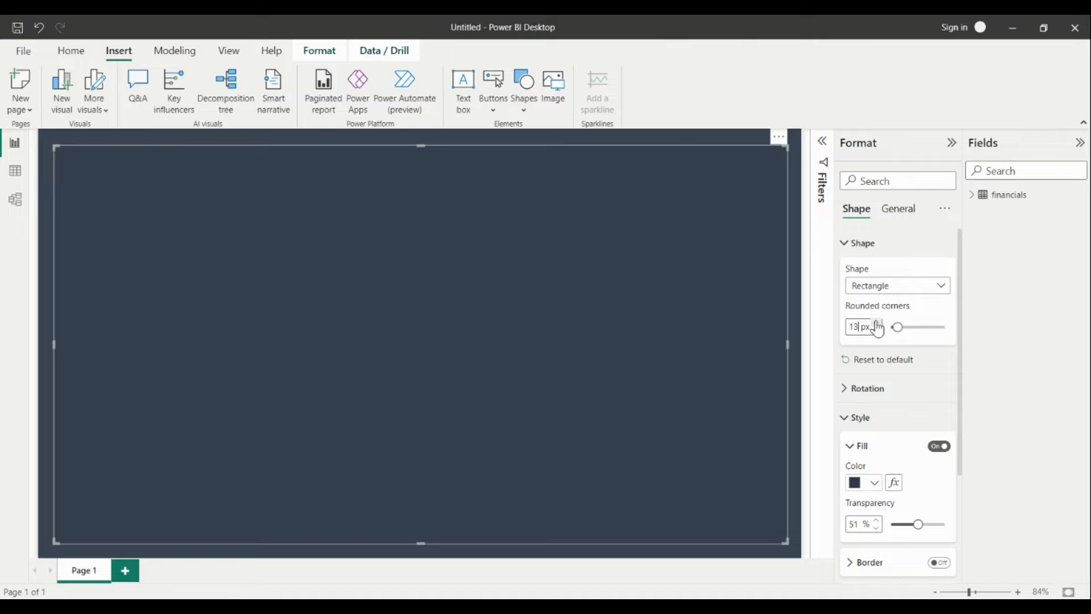
left_click(799, 335)
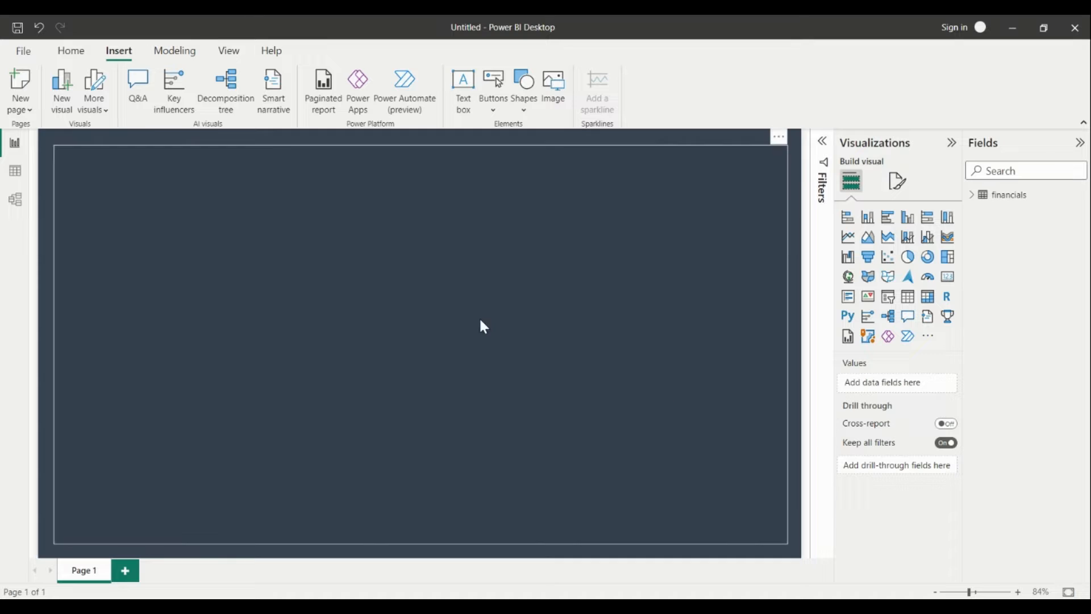
Increase the large rectangle's fill transparency to 66%
left_click(621, 326)
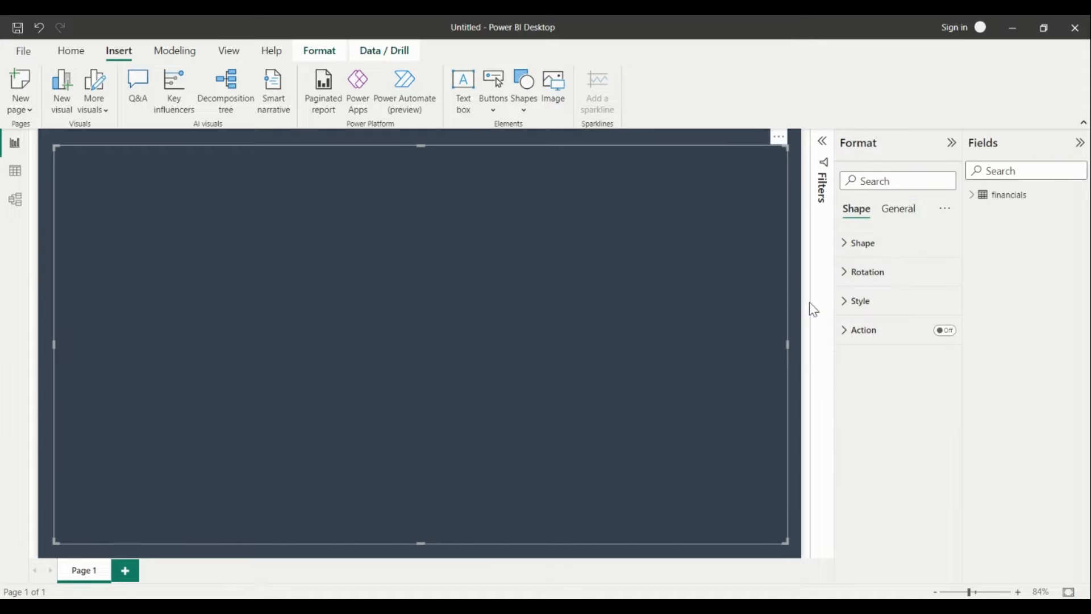
left_click(857, 310)
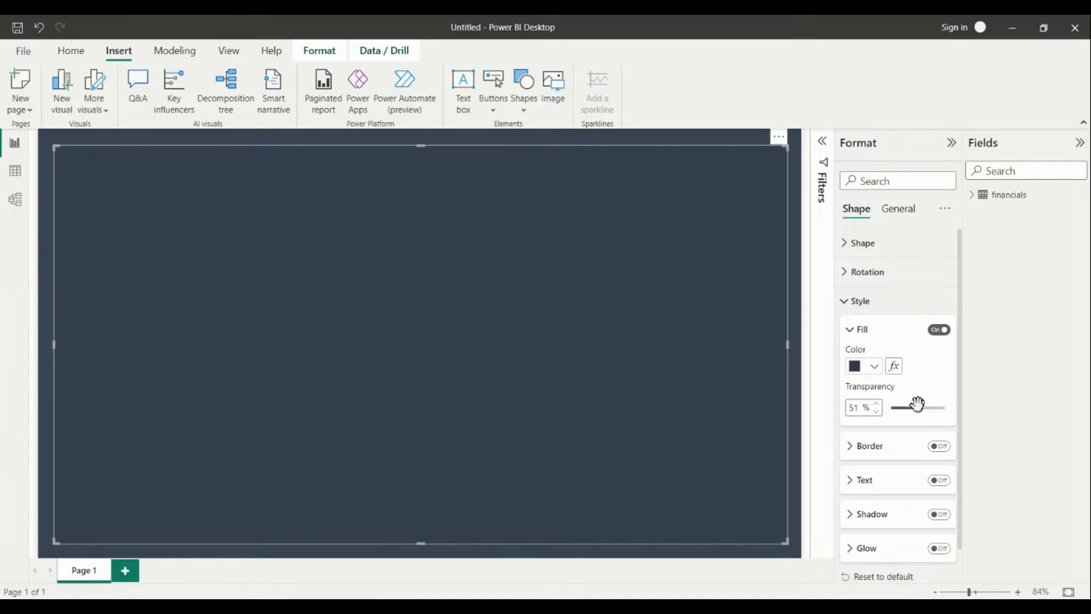
left_click_drag(916, 404, 928, 406)
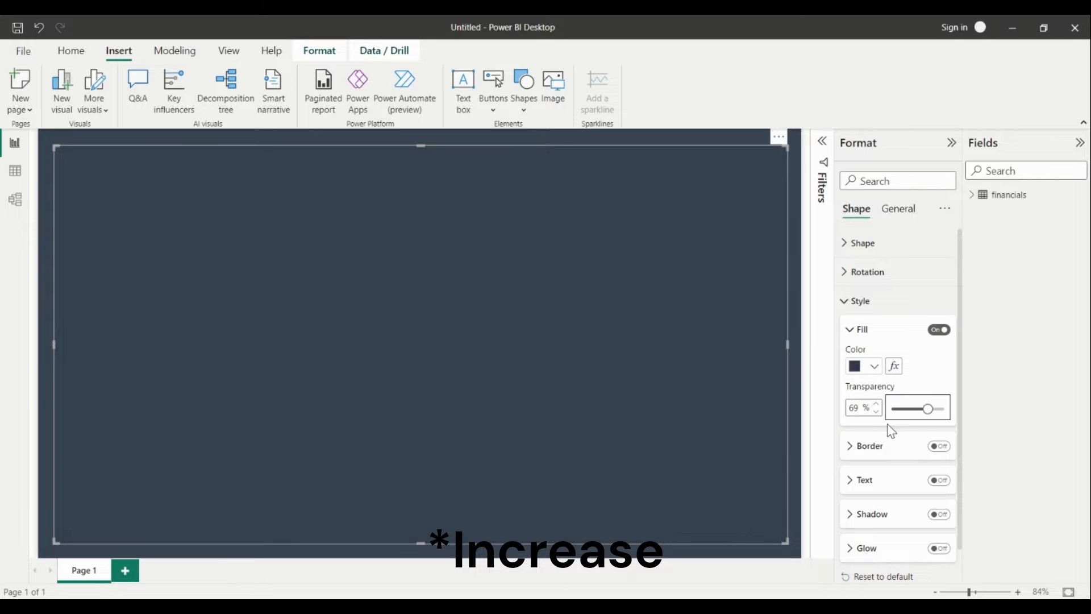
left_click(873, 414)
left_click(870, 413)
left_click(870, 413)
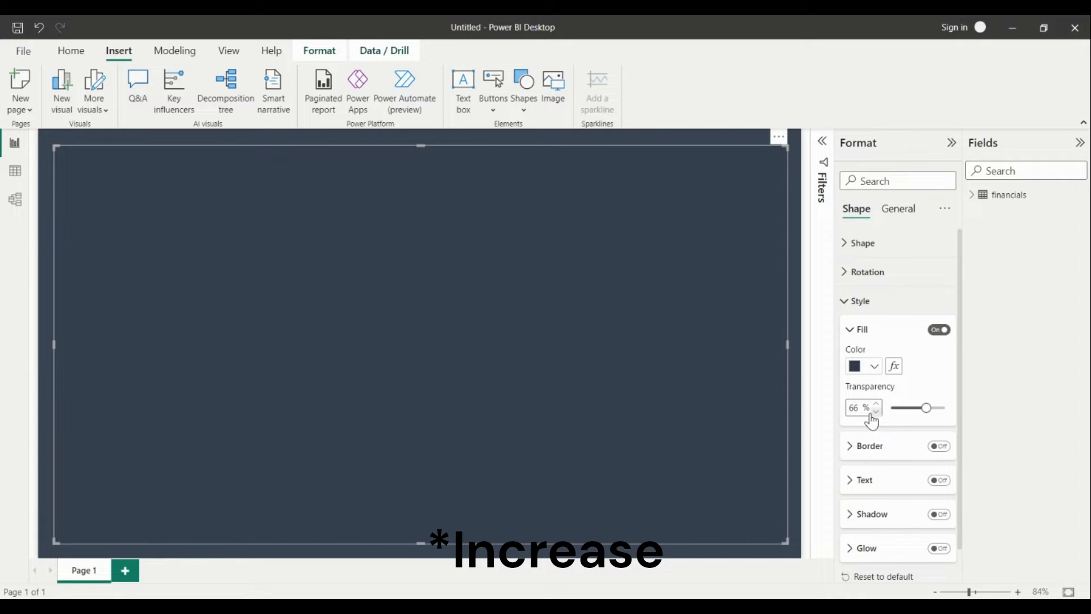
left_click(801, 379)
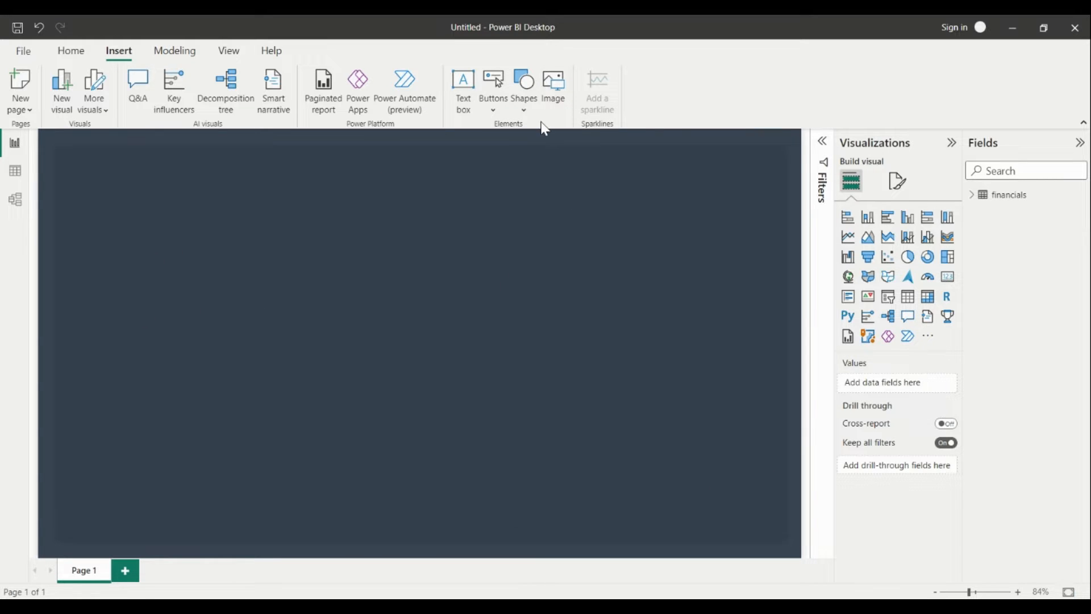
Insert the blue wavy-line image and move and resize it to fit the canvas's lower-right corner
left_click(552, 107)
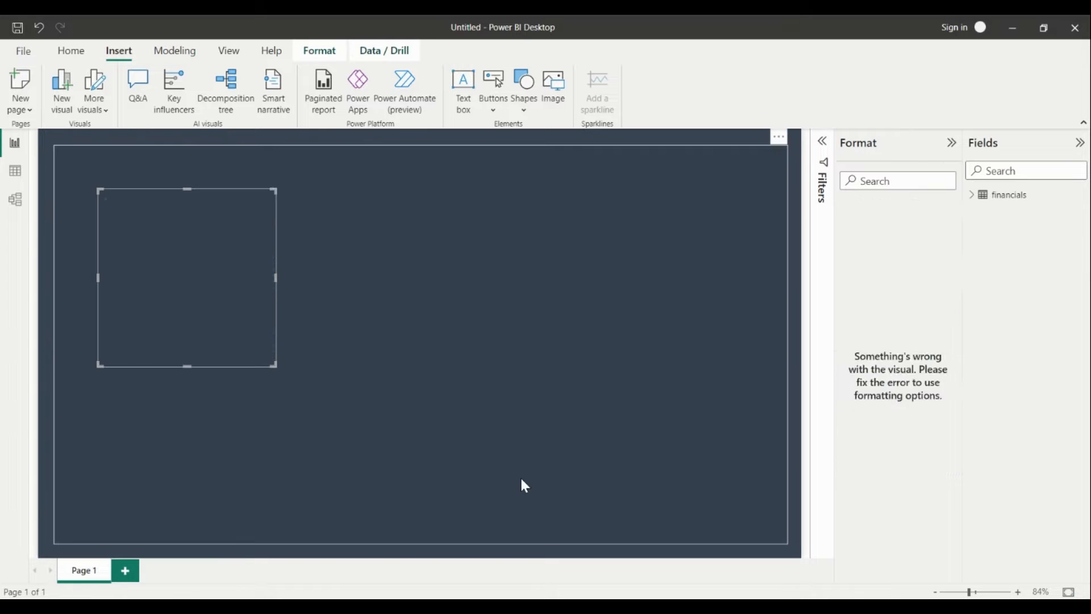
left_click_drag(208, 286, 737, 373)
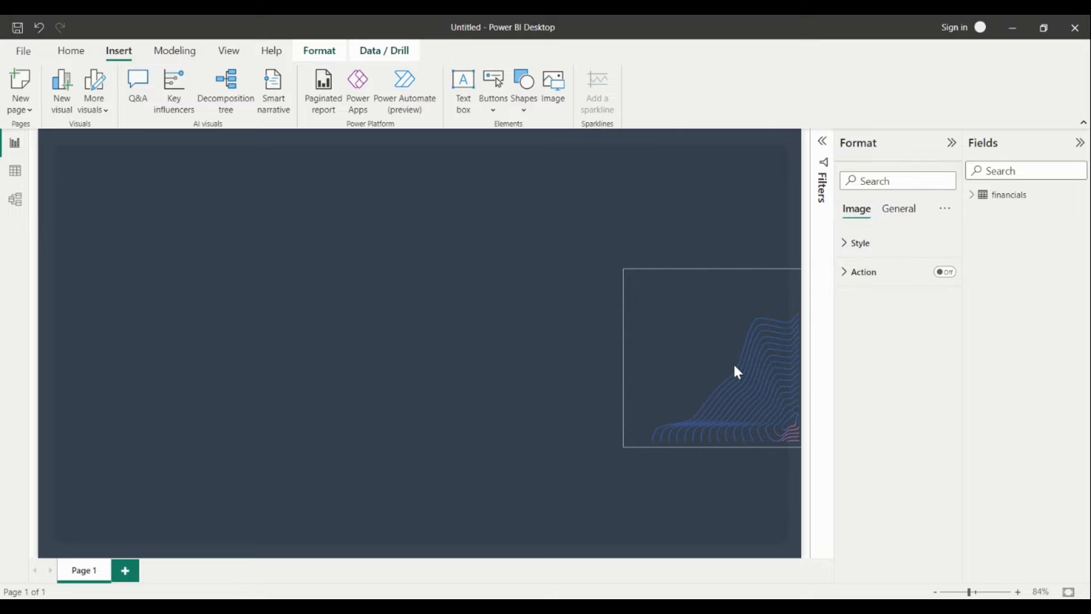
left_click_drag(624, 447, 513, 562)
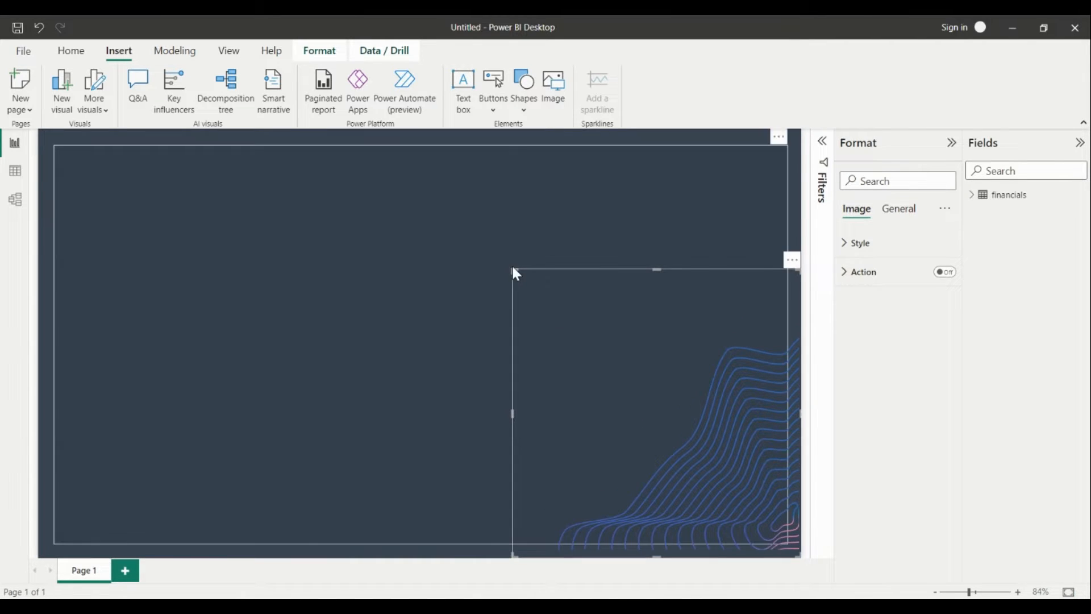
mouse_move(657, 268)
left_mouse_down()
mouse_move(655, 181)
mouse_move(651, 286)
left_mouse_up()
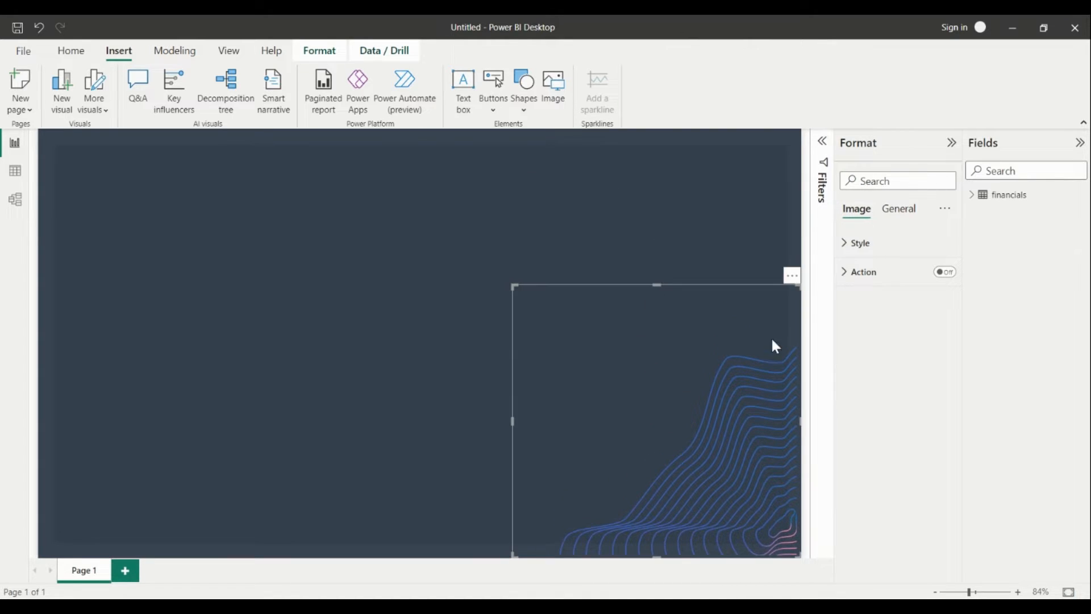
mouse_move(511, 426)
left_mouse_down()
mouse_move(532, 430)
mouse_move(495, 424)
mouse_move(515, 423)
left_mouse_up()
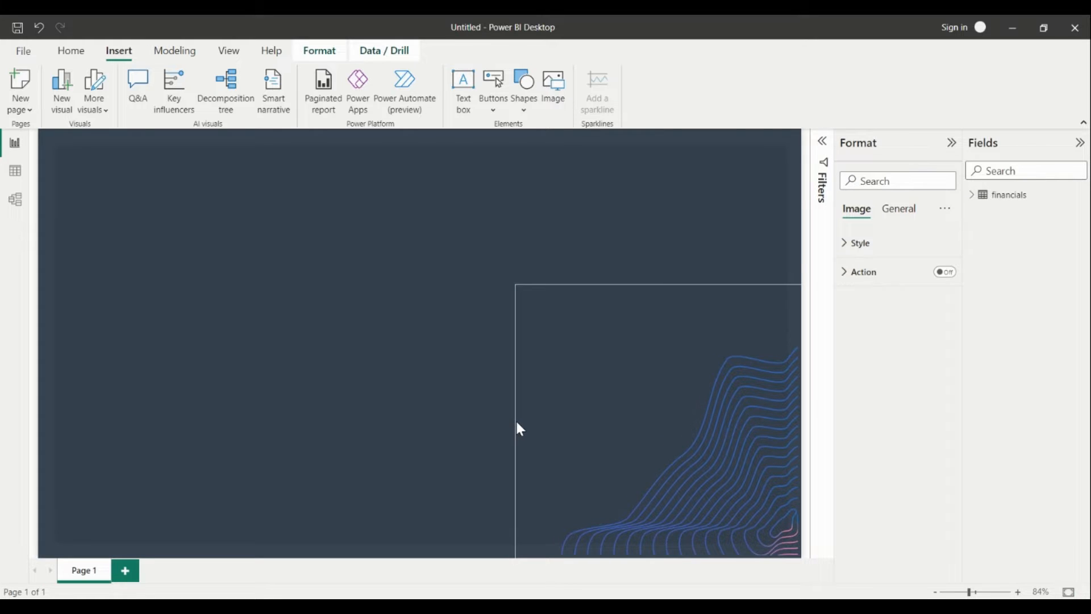
left_click(631, 206)
left_click(794, 232)
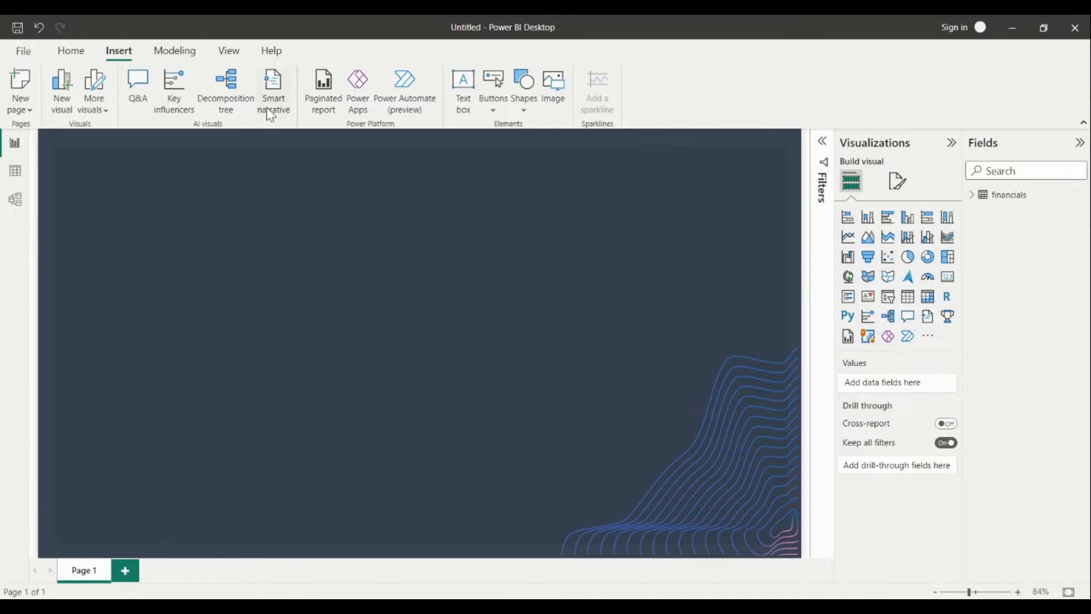
Try to move the large rectangle above the wavy-line image in the page's layer order
left_click(228, 50)
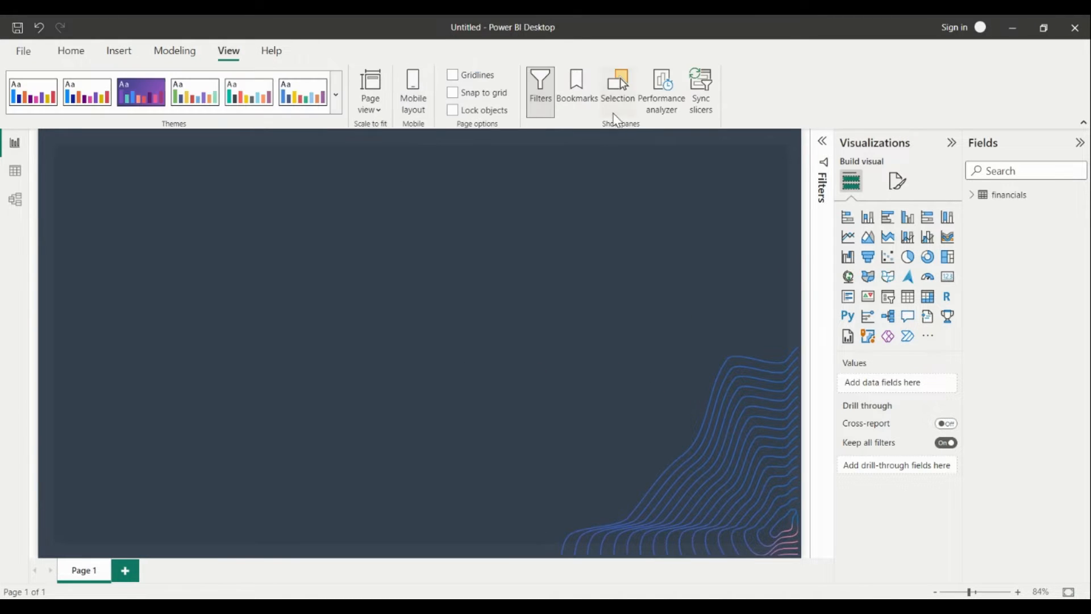
left_click(616, 96)
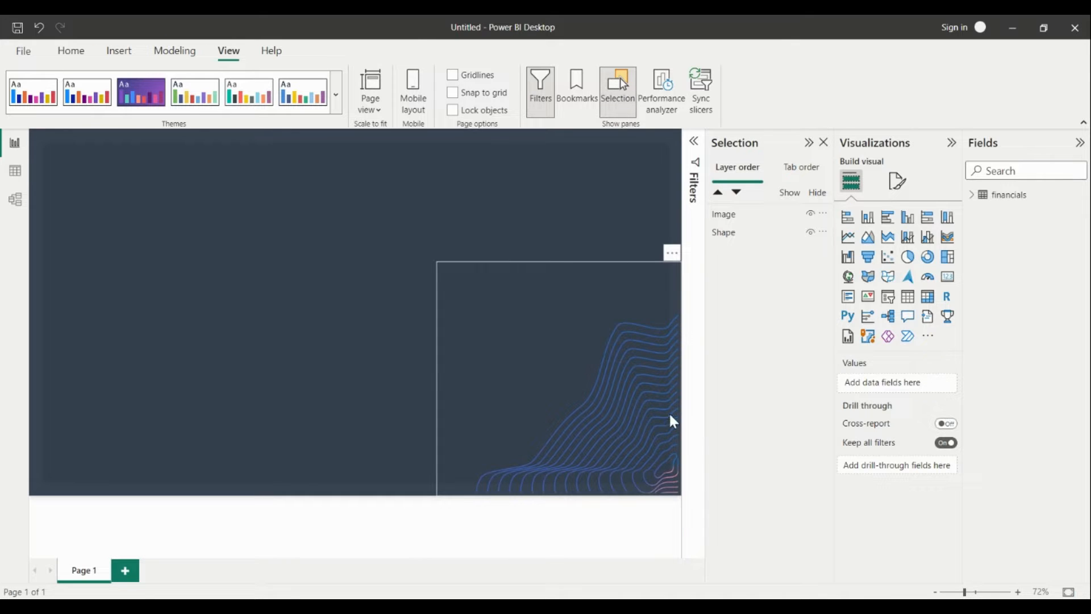
left_click(738, 232)
left_click_drag(737, 232, 746, 215)
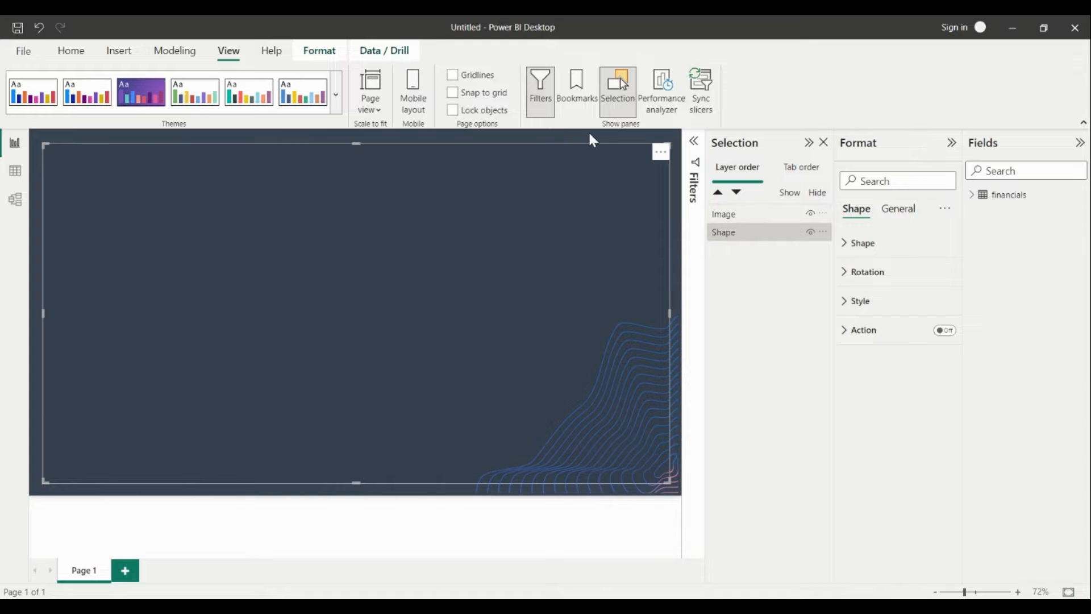
left_click(823, 143)
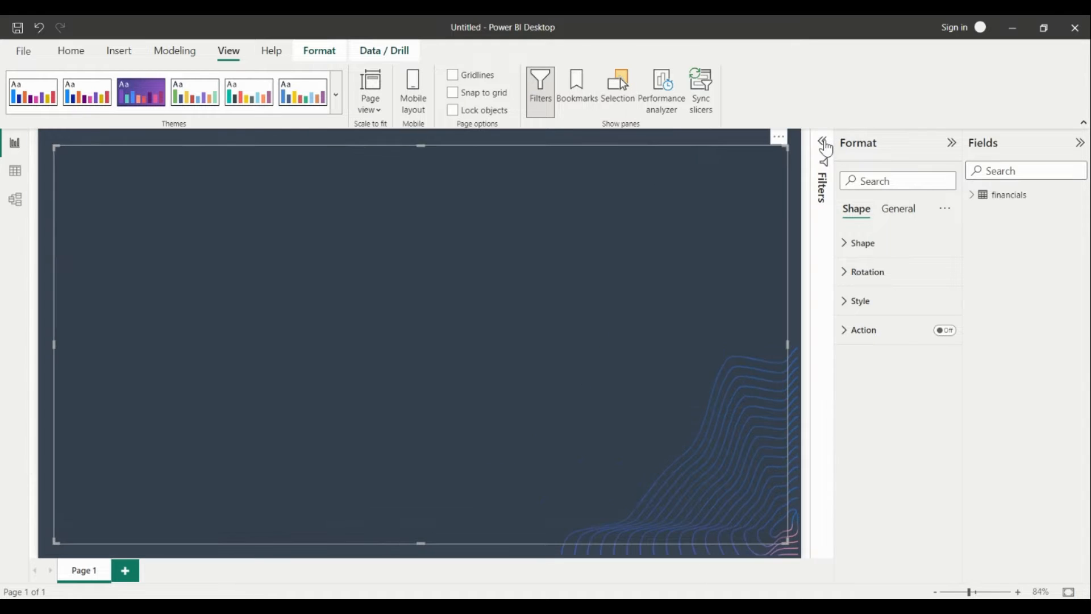
key("Escape")
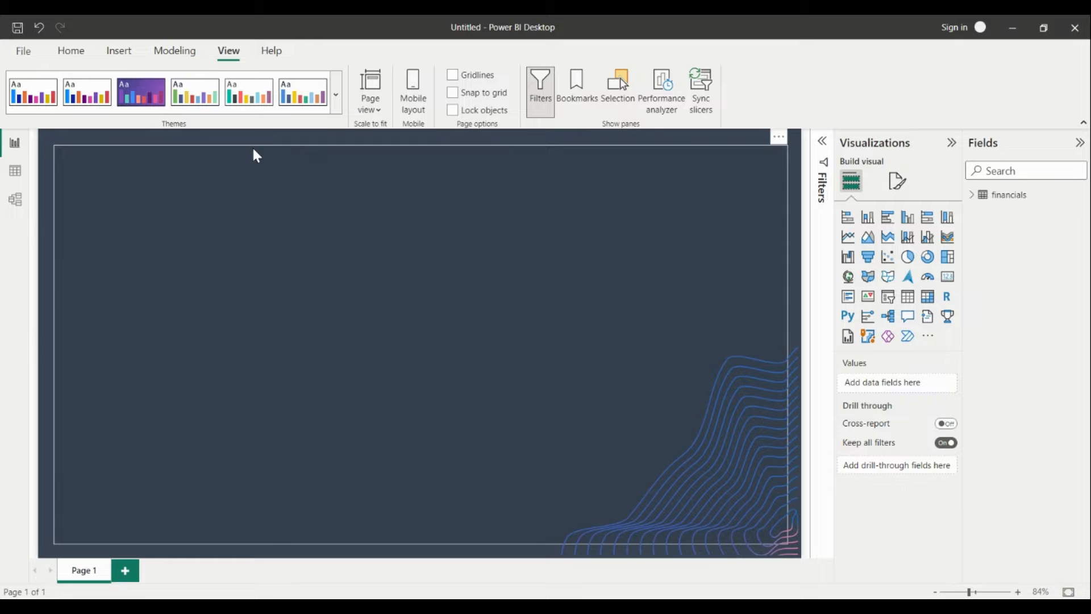
Insert the 3D blue bar-chart image and move it to the lower-right area, overlapping the wavy lines
left_click(118, 51)
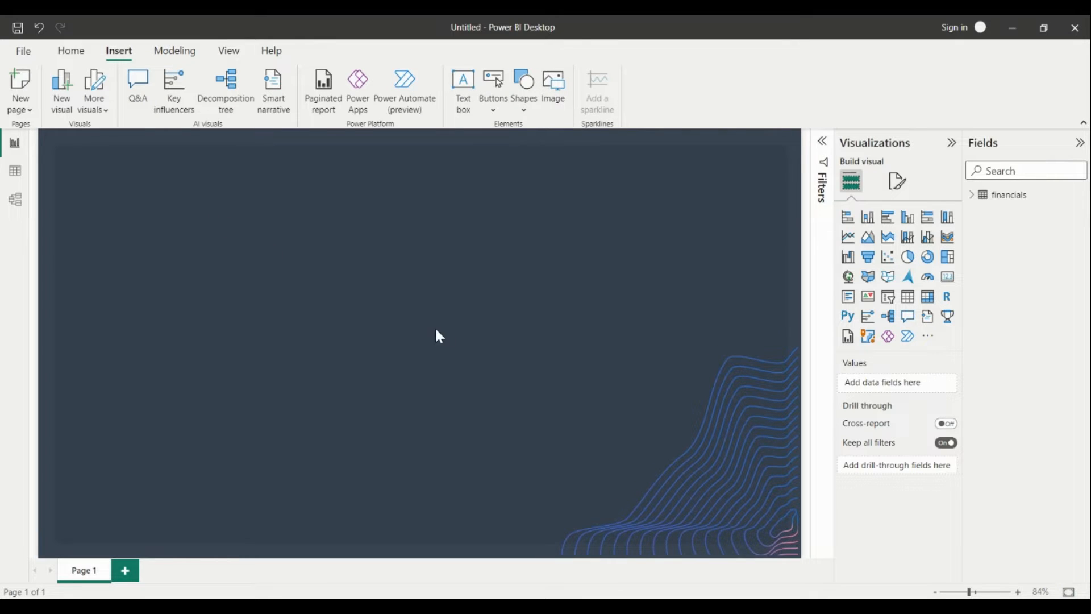
key("ctrl+v")
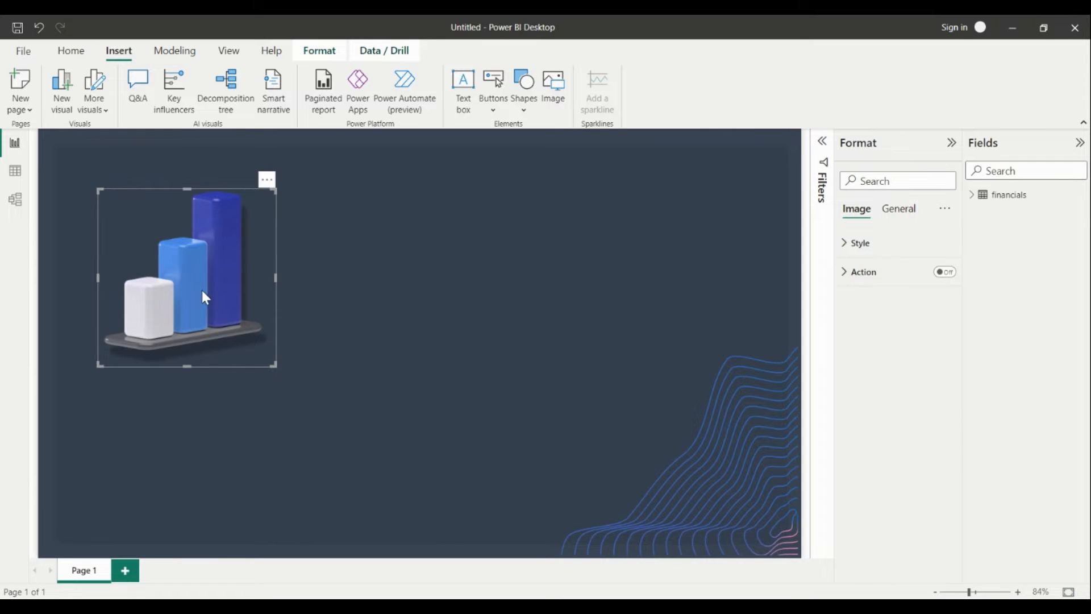
left_click_drag(205, 297, 647, 446)
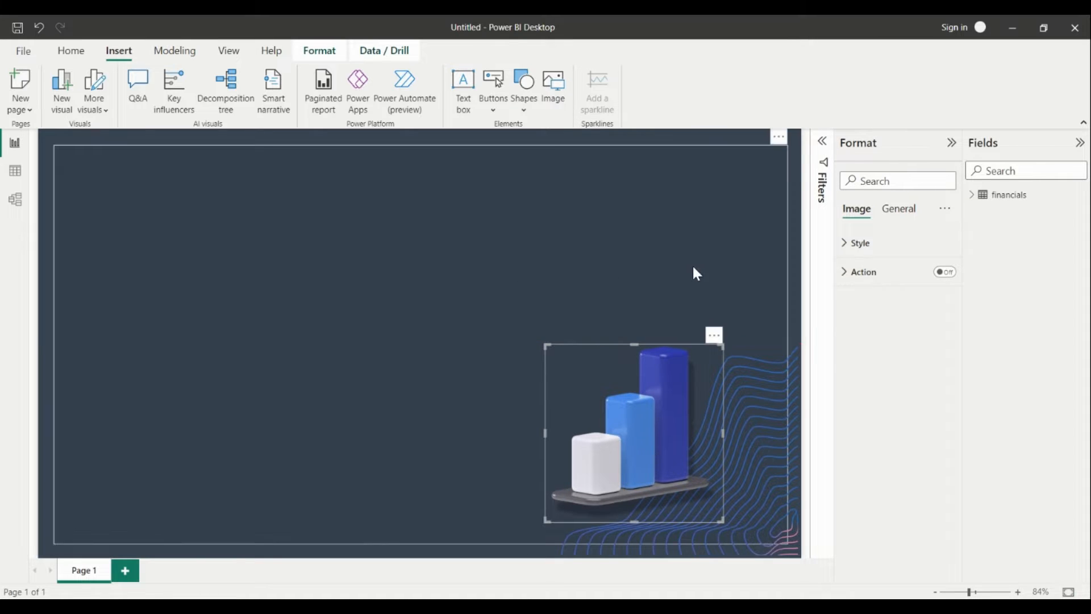
left_click(527, 145)
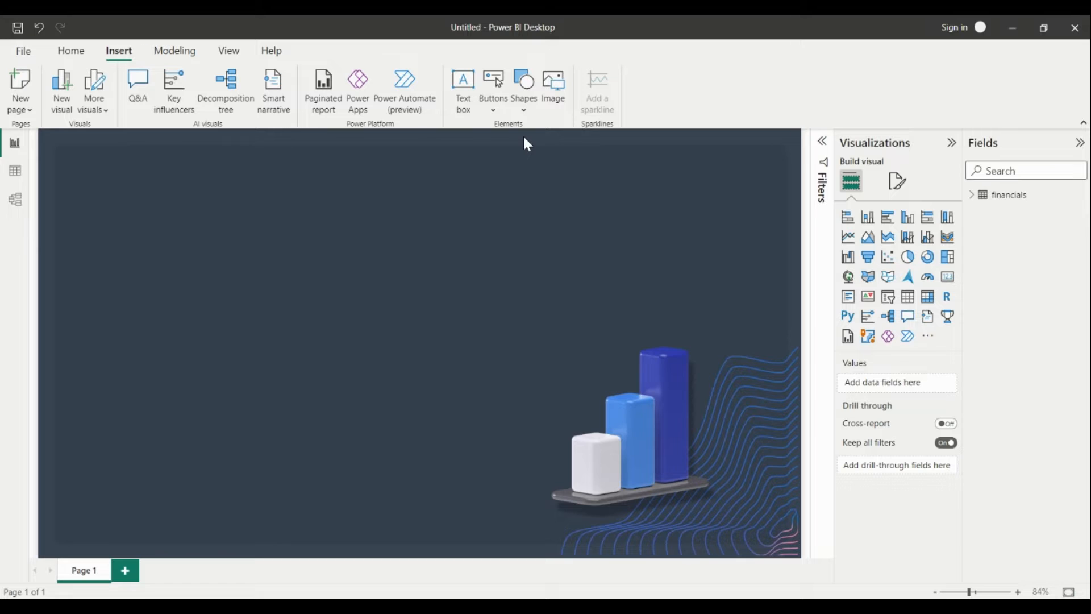
Insert a text box, resize it to a wide, short strip and place it in the canvas's upper-left area
left_click(464, 119)
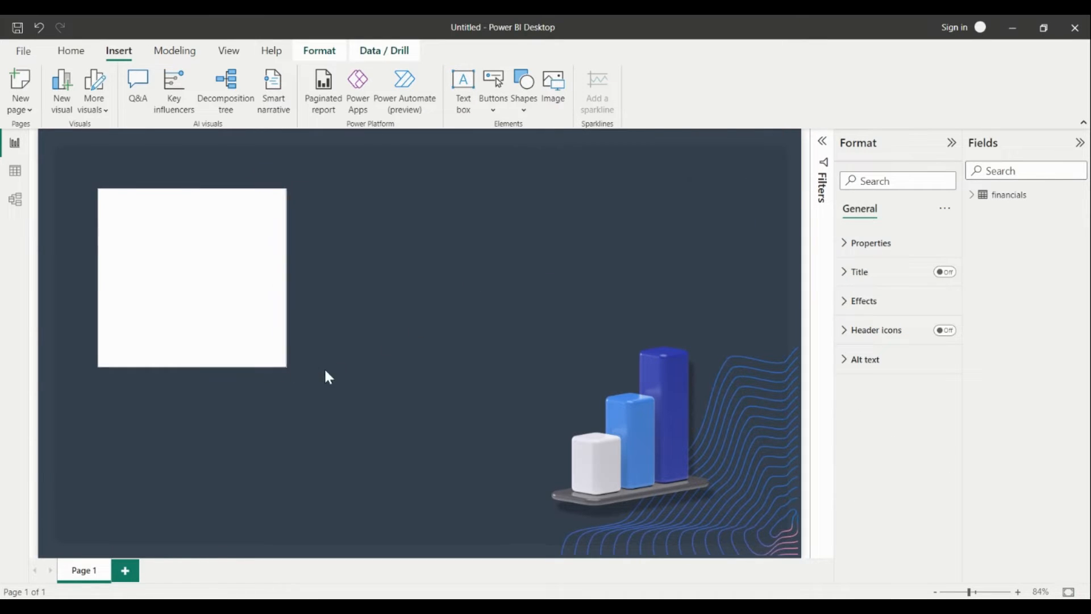
left_click_drag(328, 377, 419, 264)
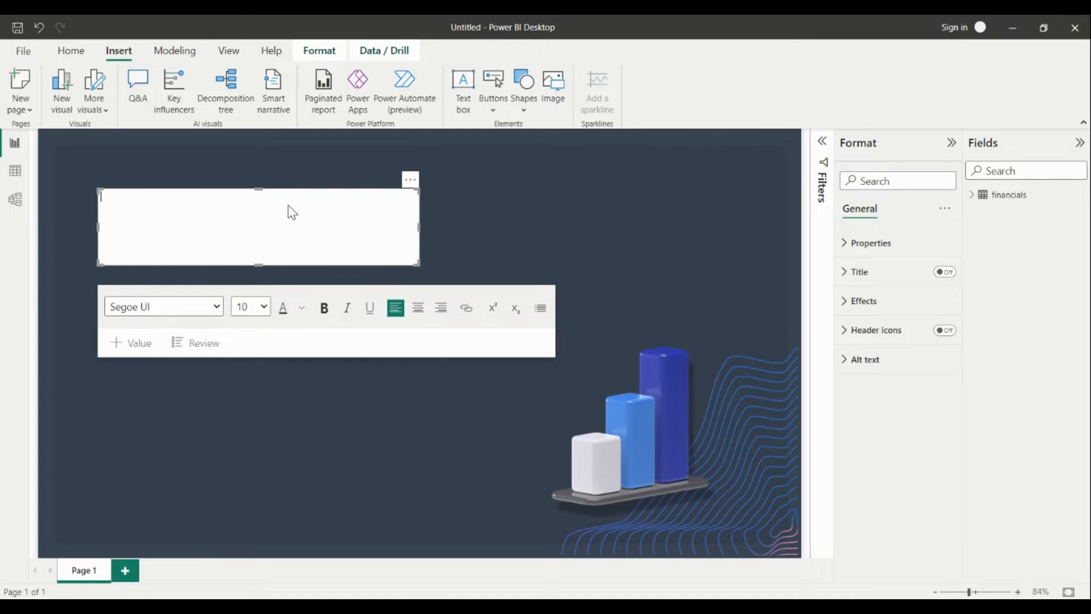
left_click_drag(412, 183, 404, 178)
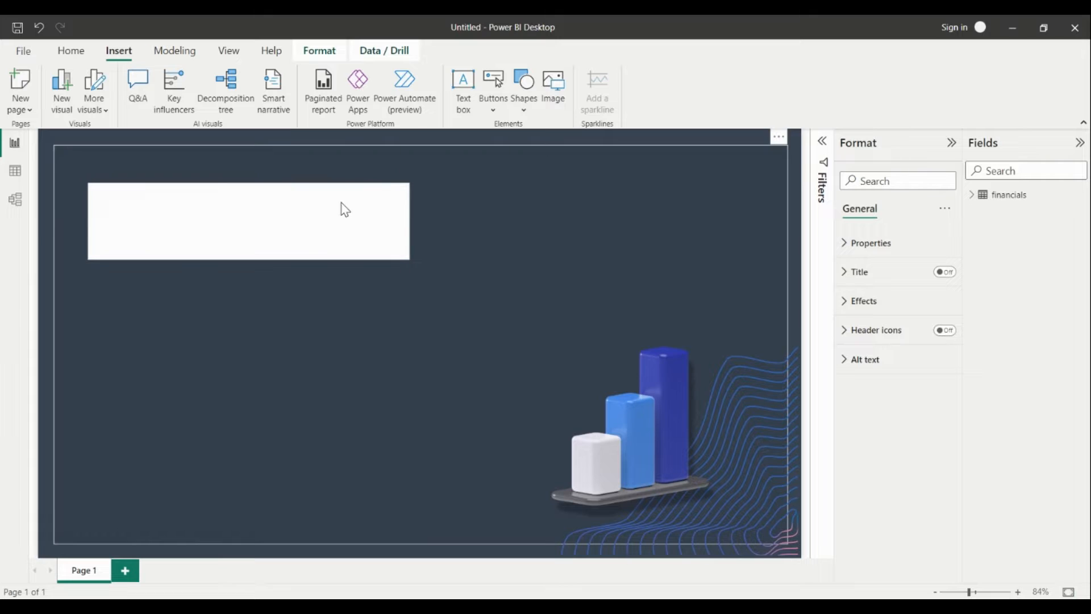
Enter the title "DASHBOARD" in the text box and select the whole text
left_click(345, 209)
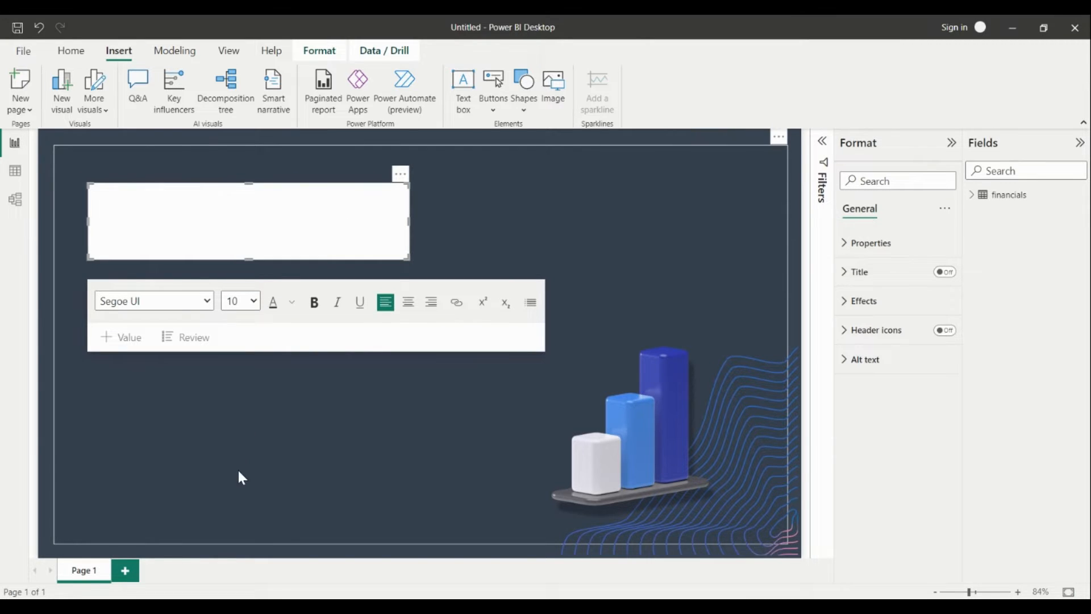
left_click(243, 516)
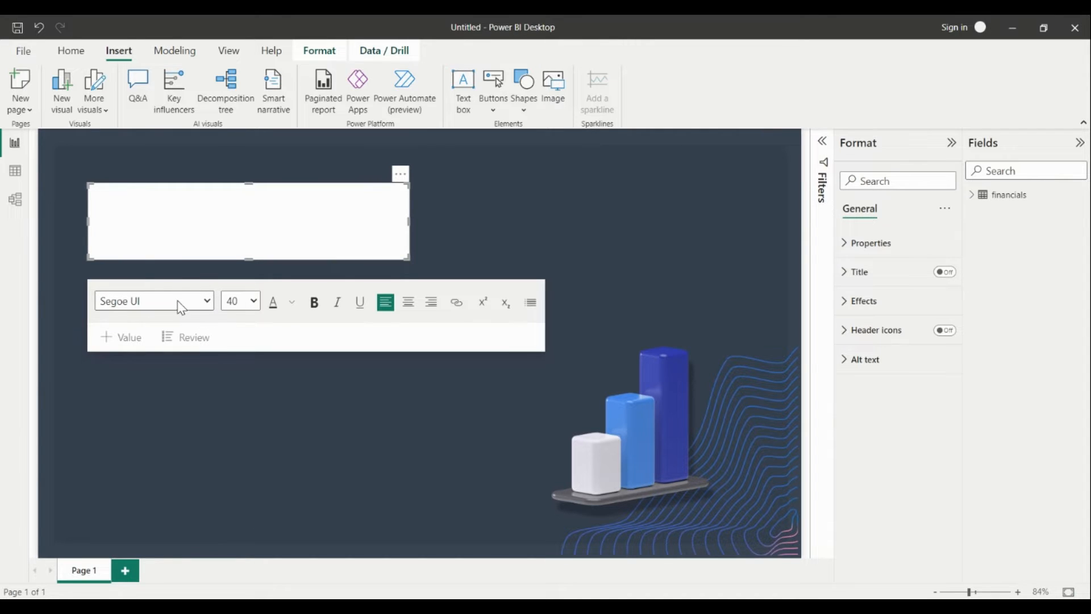
left_click(148, 214)
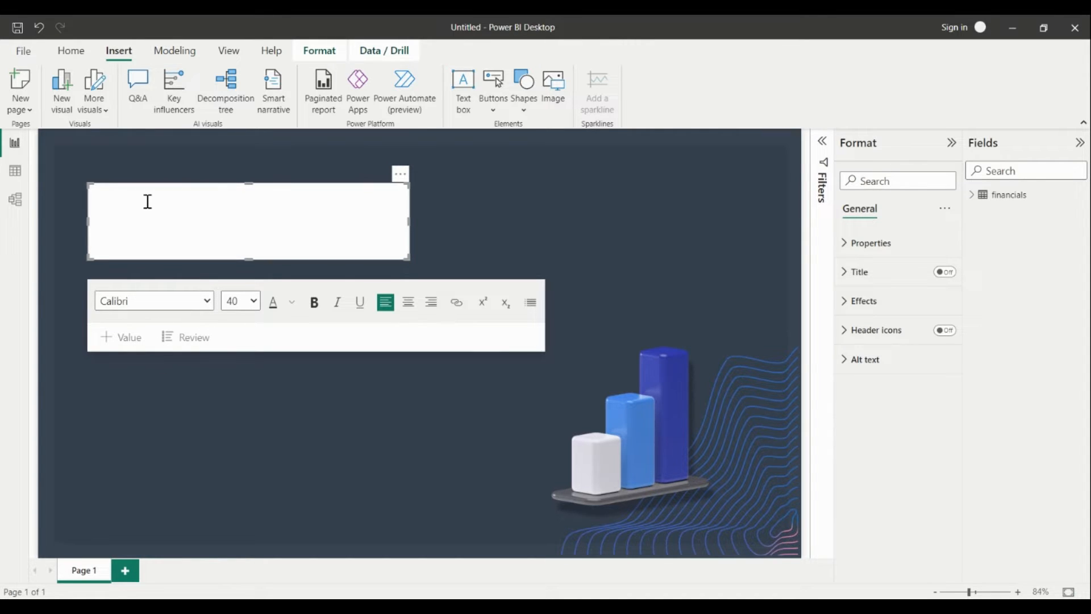
type("d")
key("BackSpace")
key("ctrl+a")
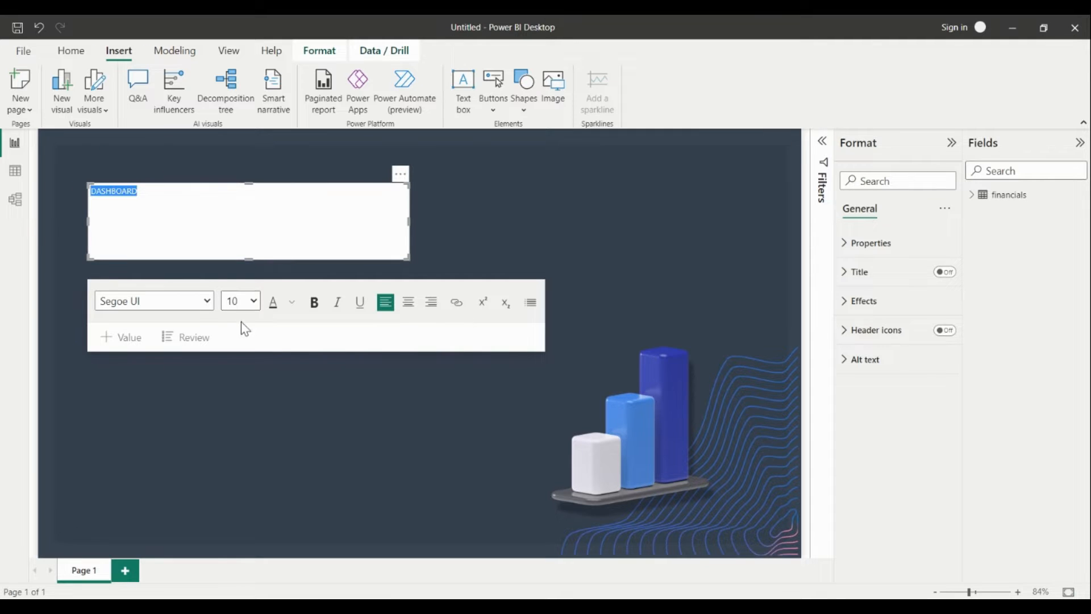
Format the DASHBOARD title in Arial at size 54
left_click(234, 525)
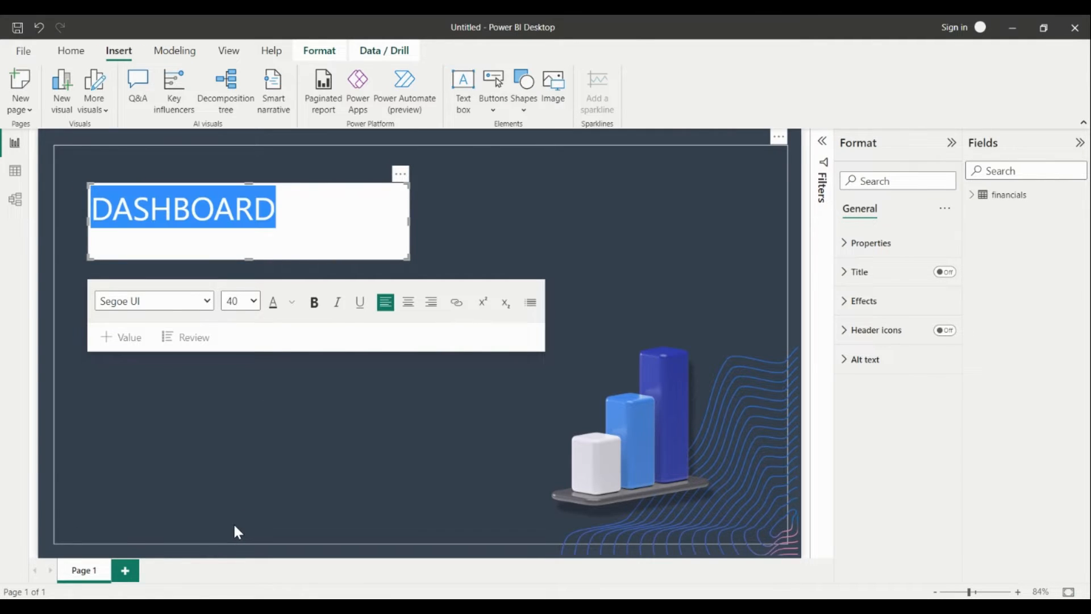
left_click(207, 301)
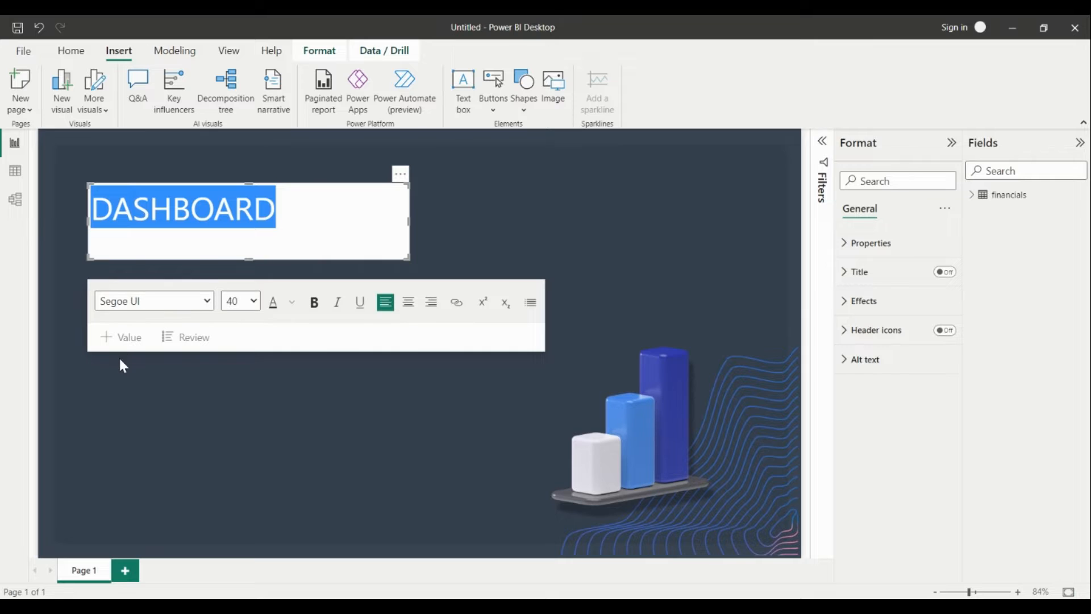
left_click(120, 360)
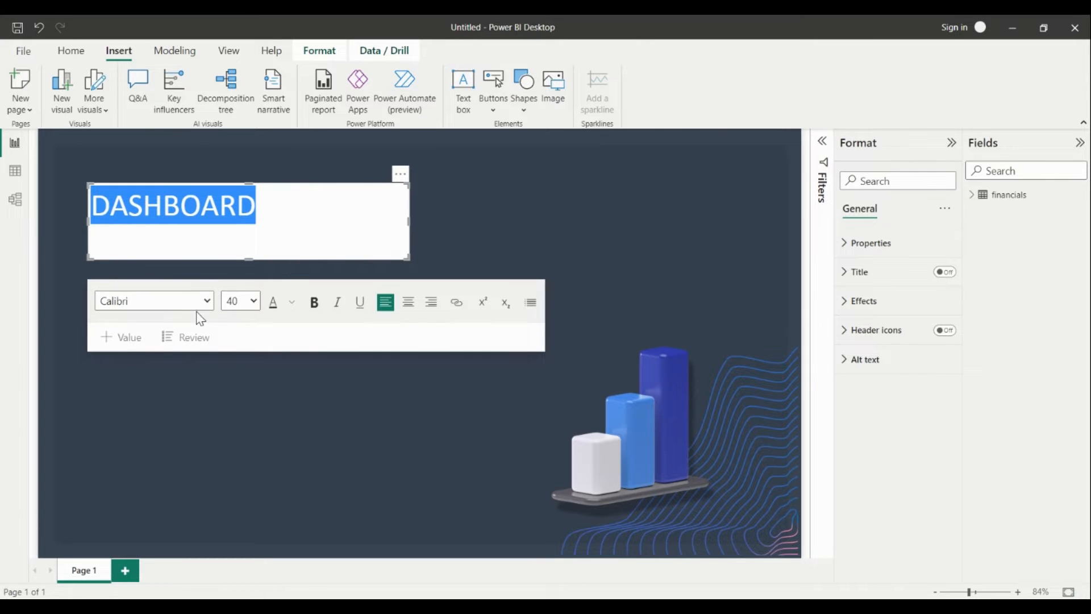
key("Down")
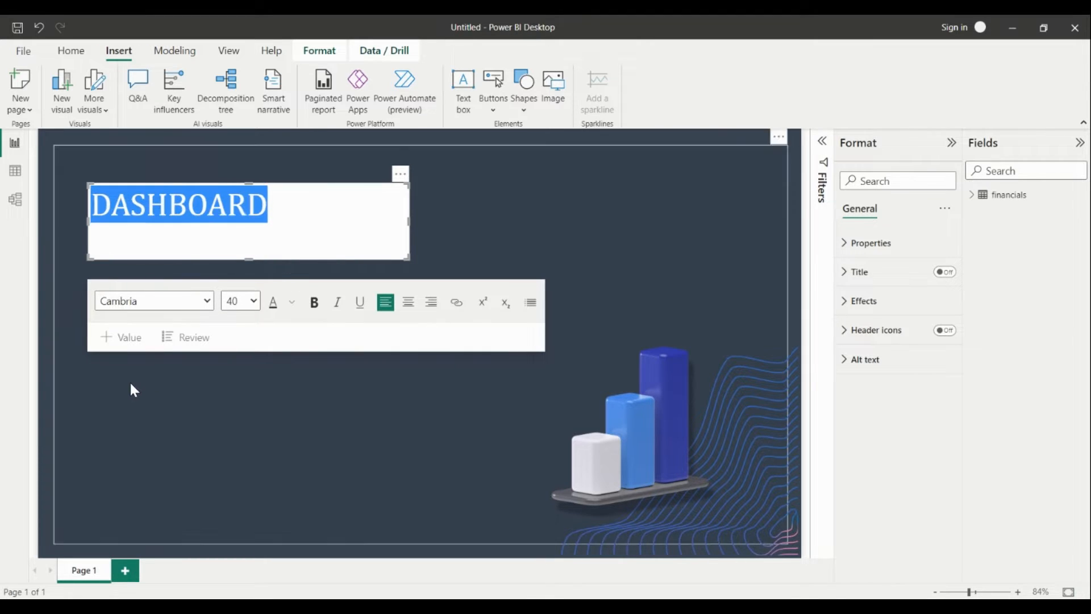
left_click(172, 326)
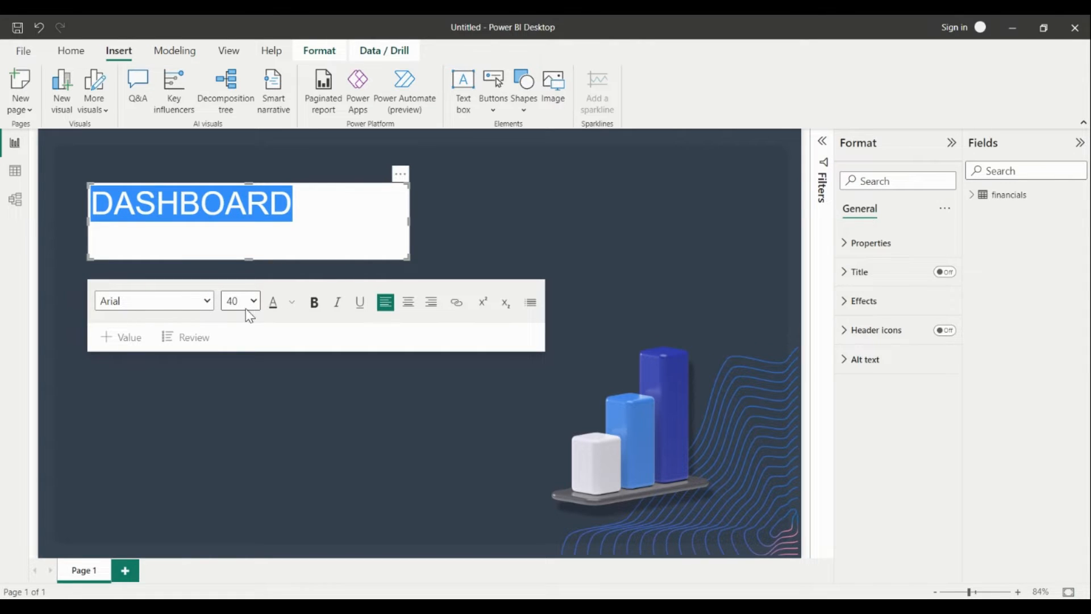
left_click(236, 566)
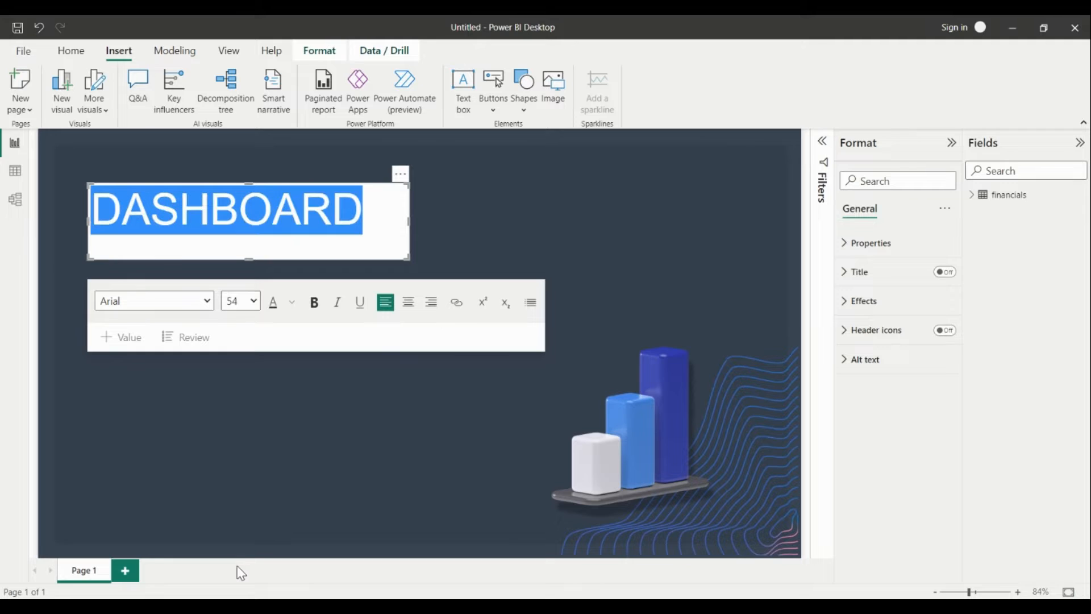
left_click(462, 231)
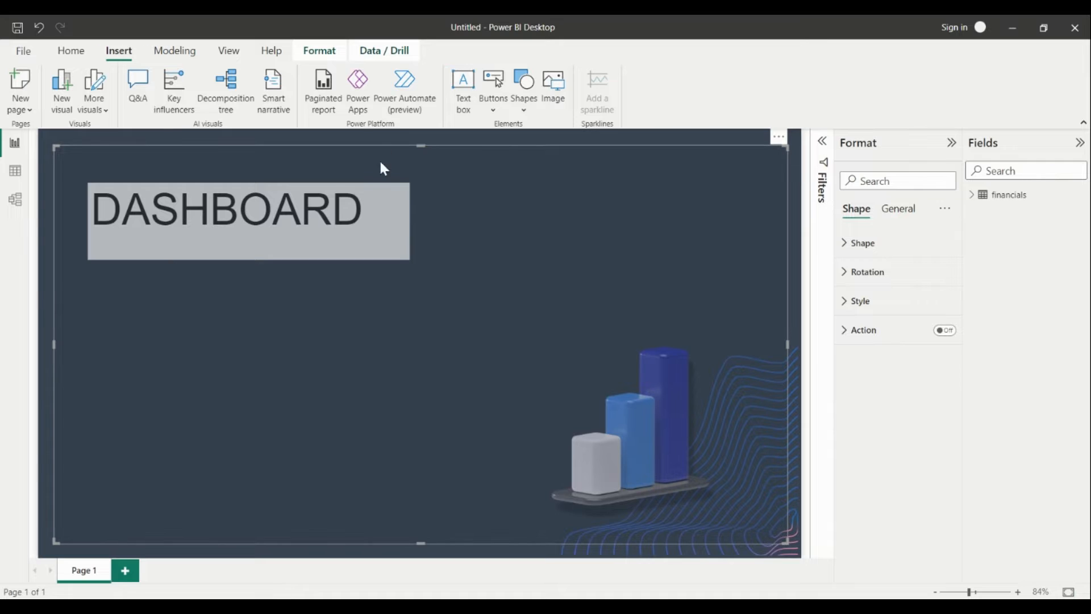
left_click(184, 134)
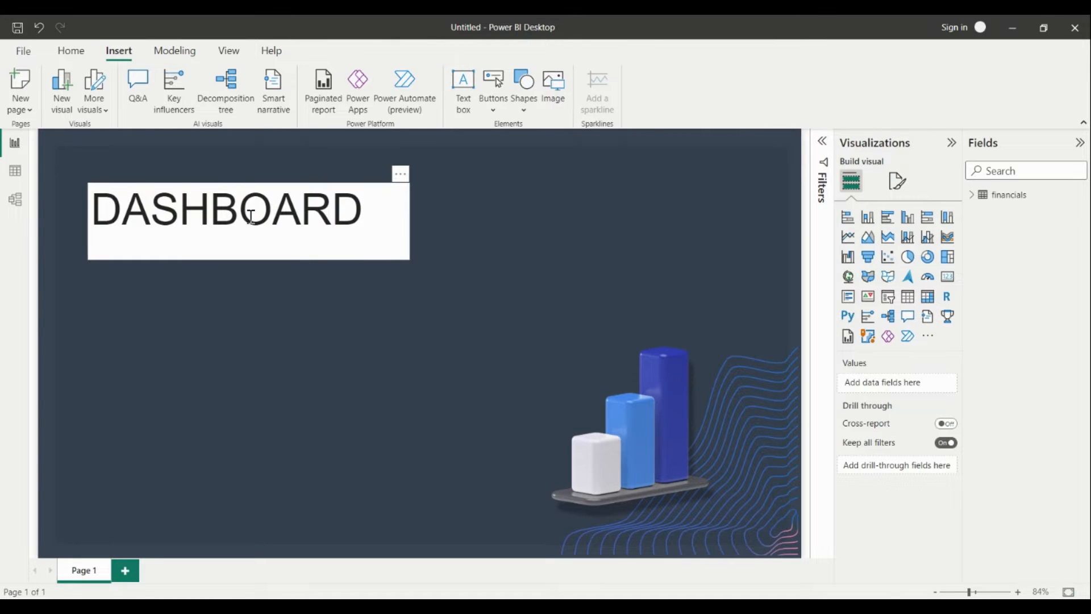
Turn off the background of the DASHBOARD text box
left_click(399, 175)
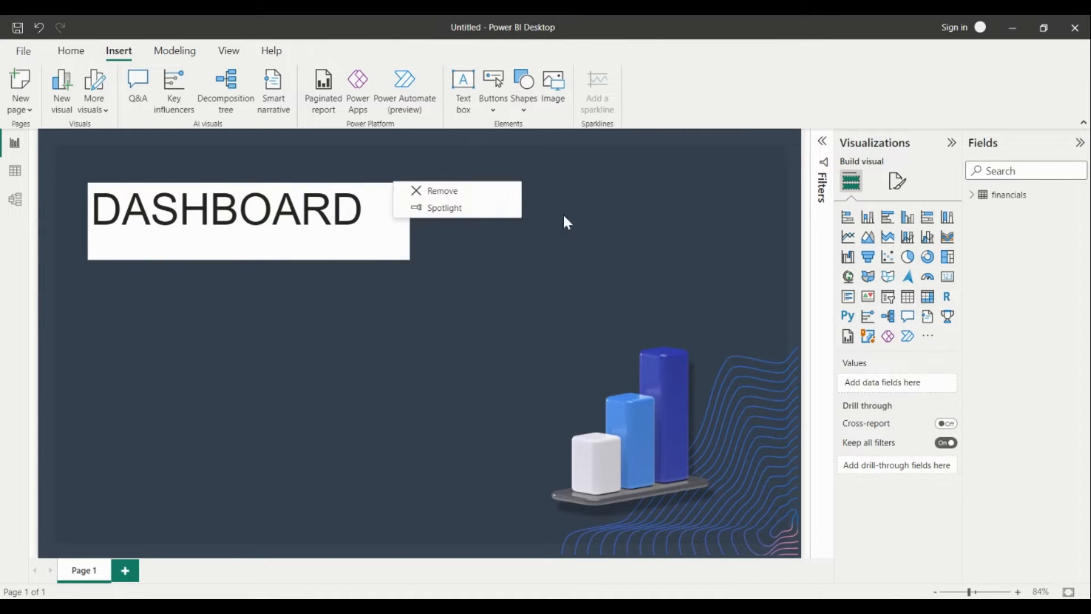
left_click(376, 246)
left_click(863, 300)
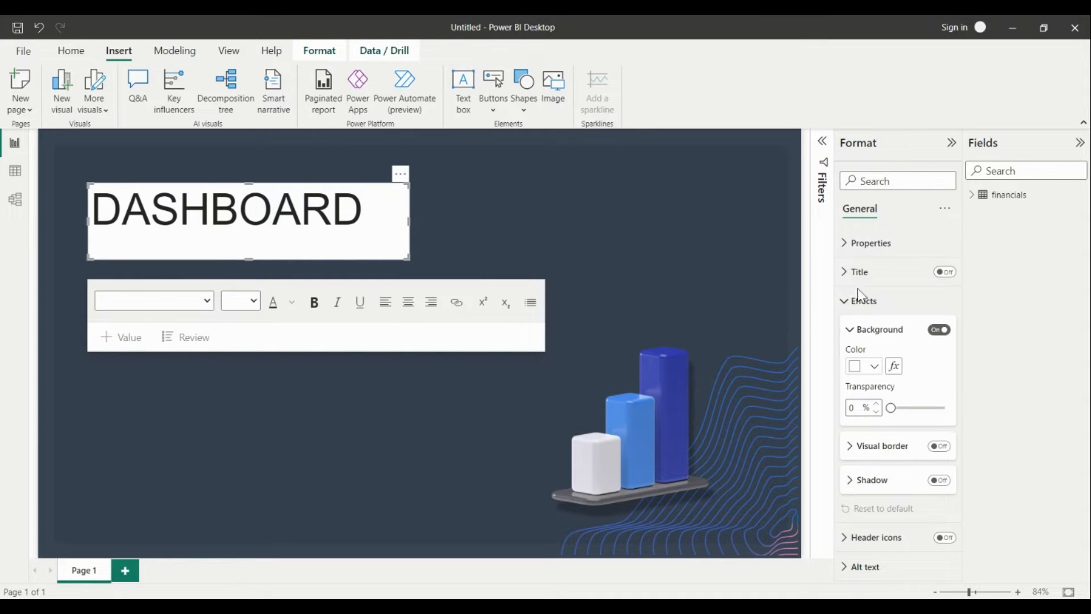
left_click(852, 305)
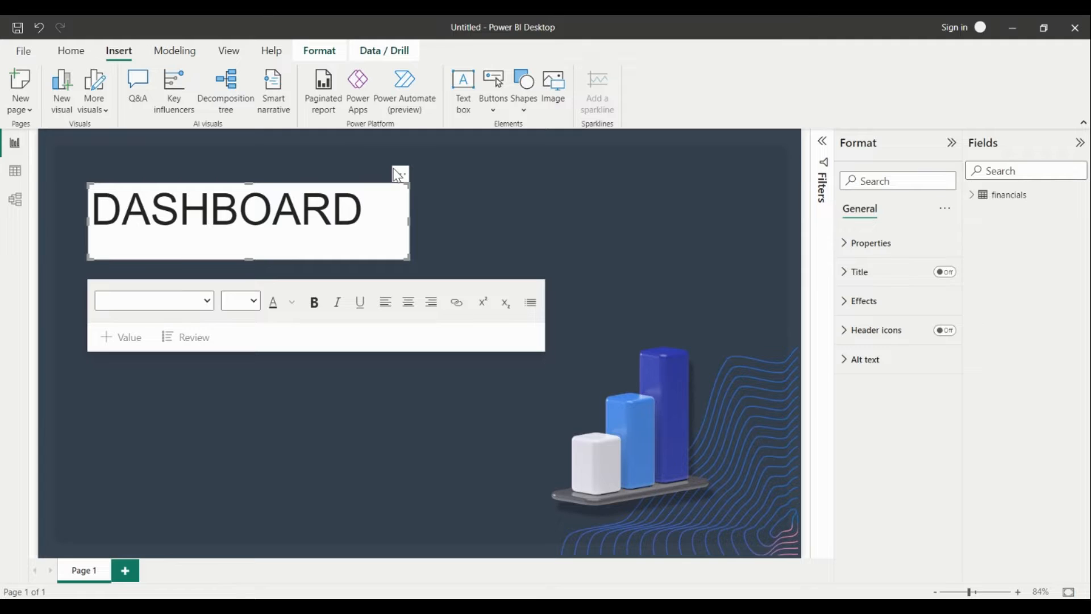
left_click(855, 303)
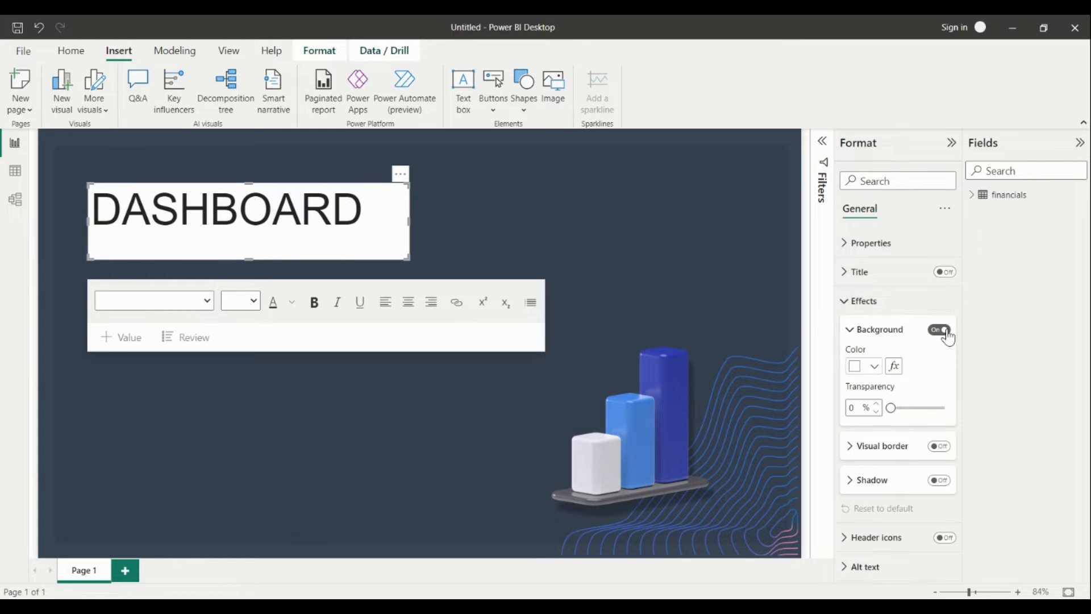
left_click(944, 332)
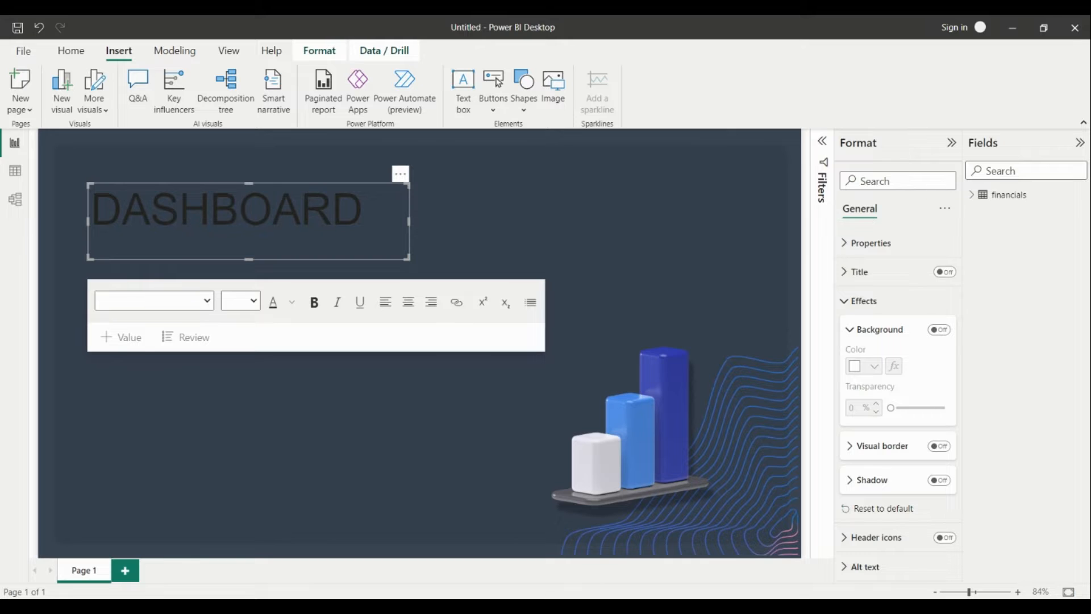
Set the DASHBOARD title's font color to the custom hex value #75767A
double_click(339, 210)
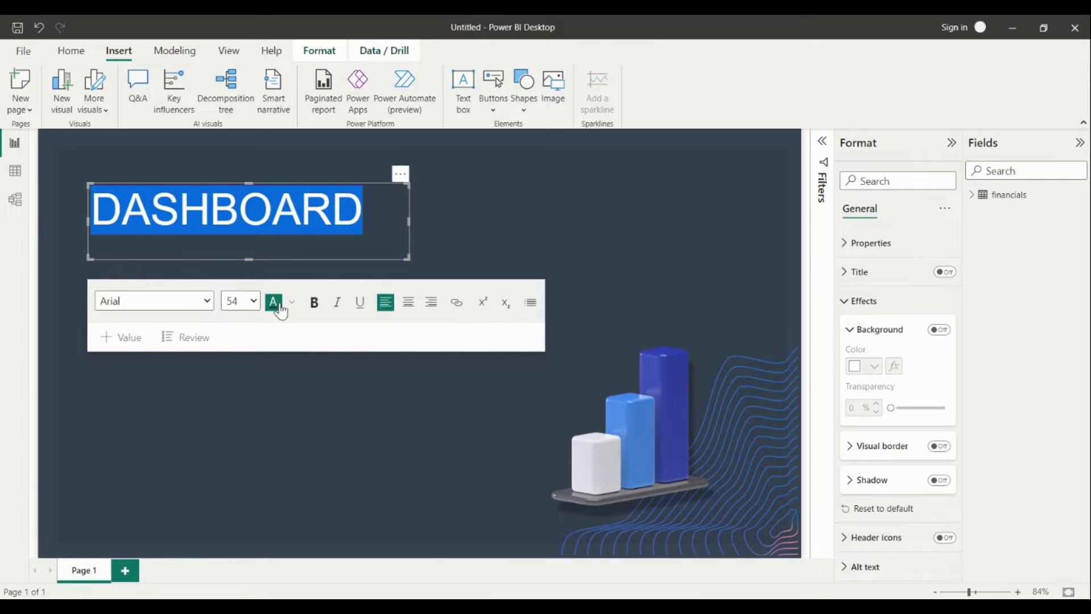
left_click(287, 307)
double_click(344, 210)
left_click(299, 309)
left_click(299, 308)
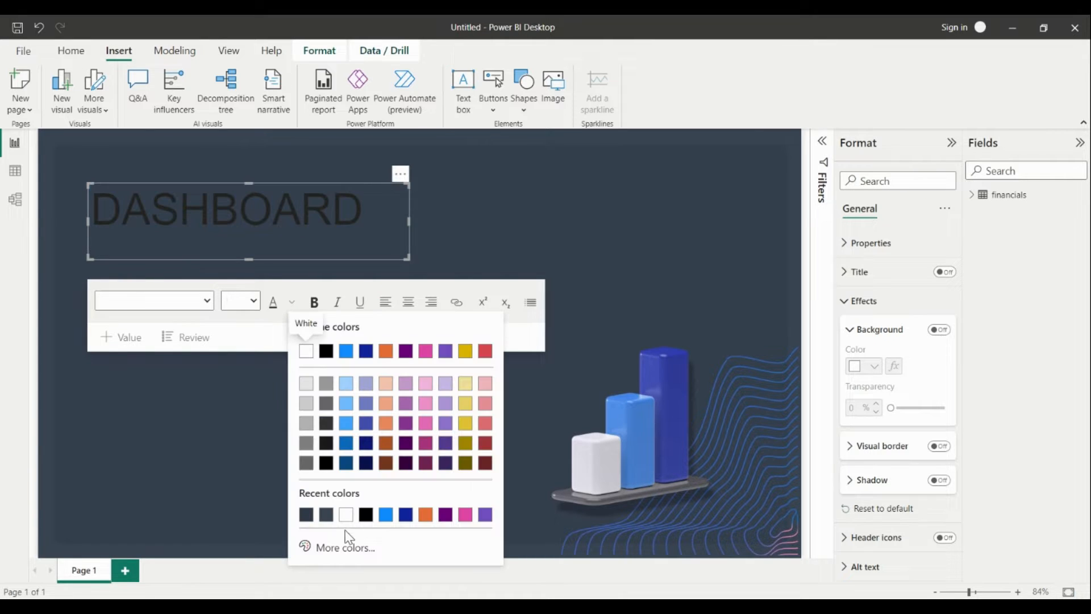
left_click(338, 547)
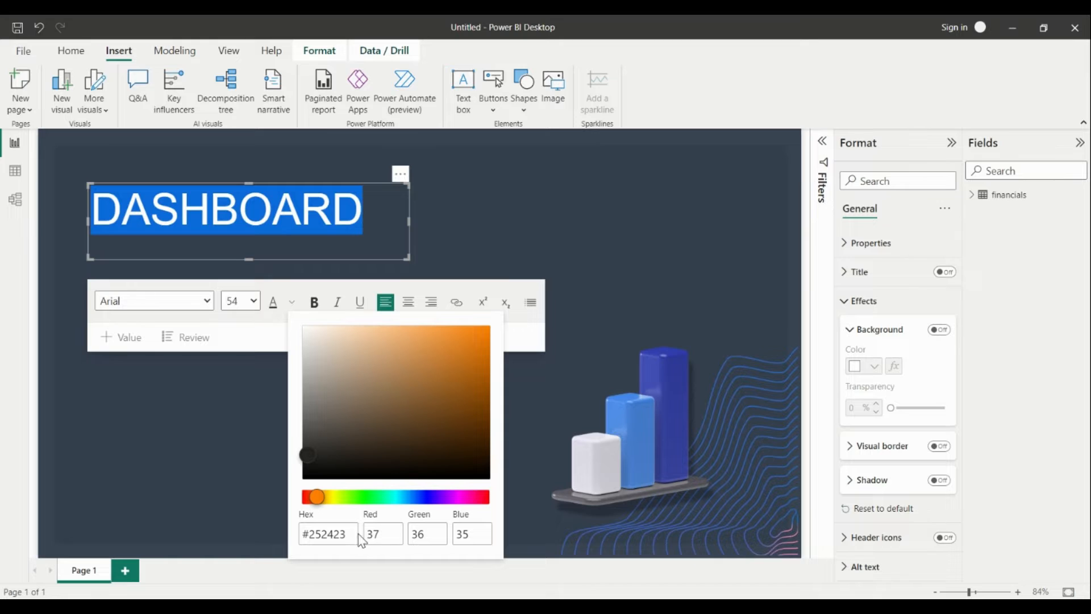
left_click(353, 534)
key("ctrl+a")
type("#75767A")
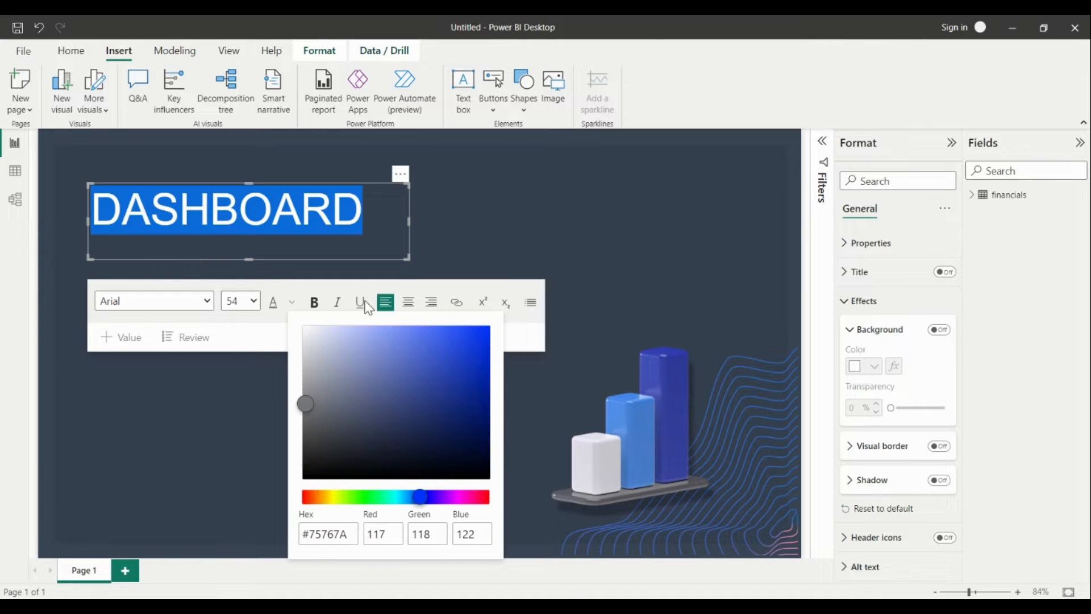
left_click(334, 252)
left_click(486, 228)
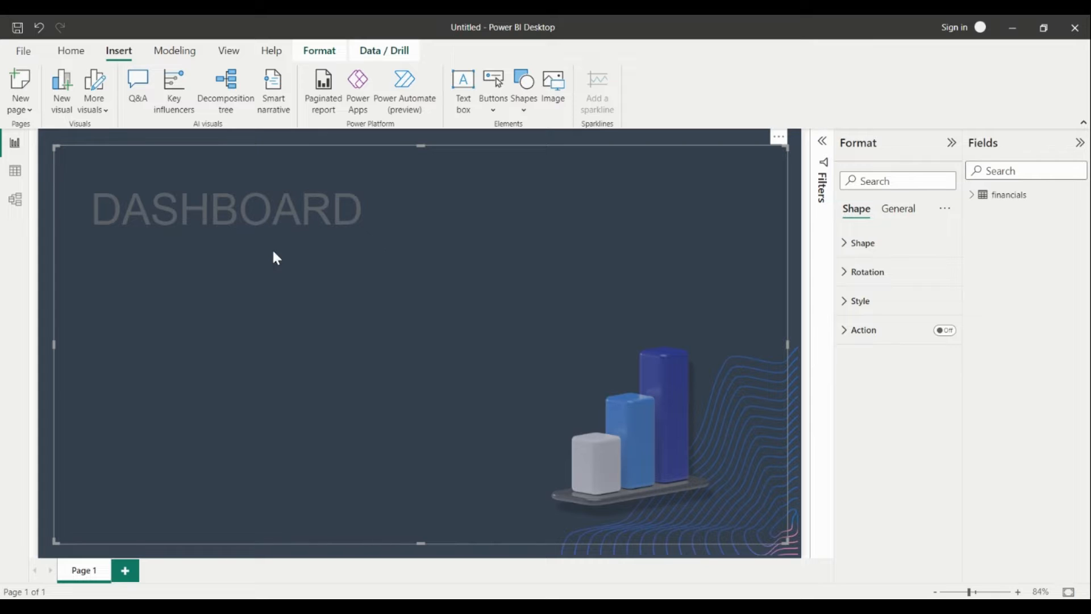
Add a second text box directly below the DASHBOARD title, about as wide as the title, and turn off its background
left_click(463, 91)
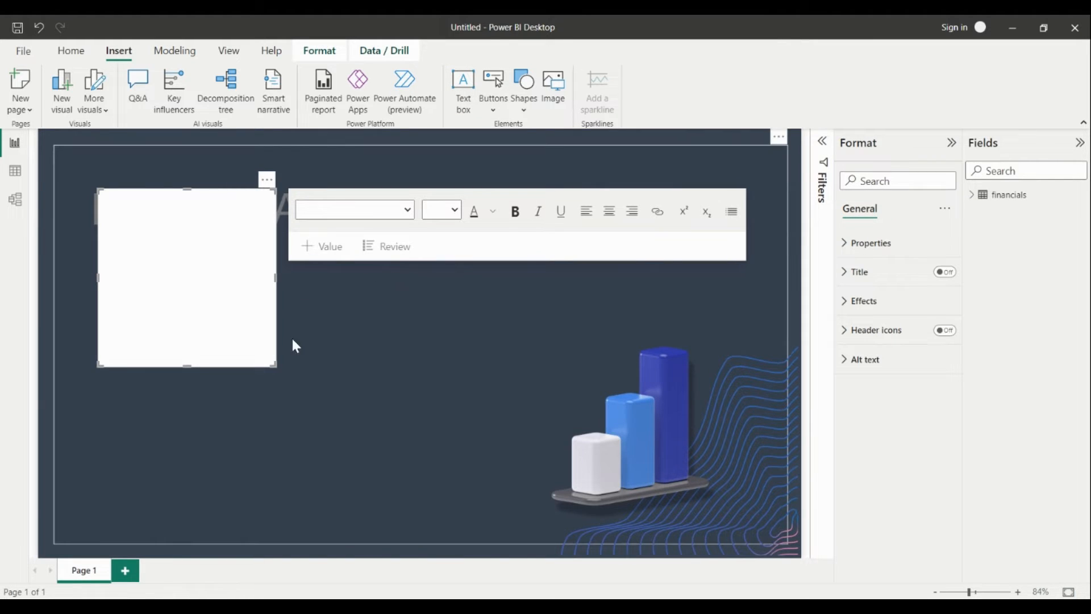
left_click_drag(275, 366, 366, 274)
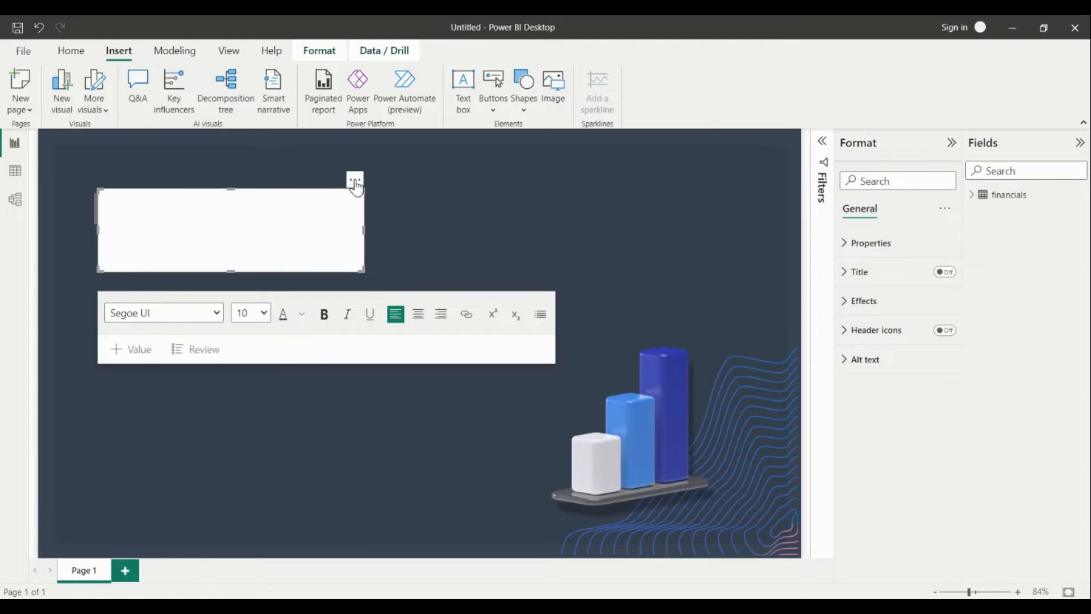
left_click_drag(356, 188, 349, 221)
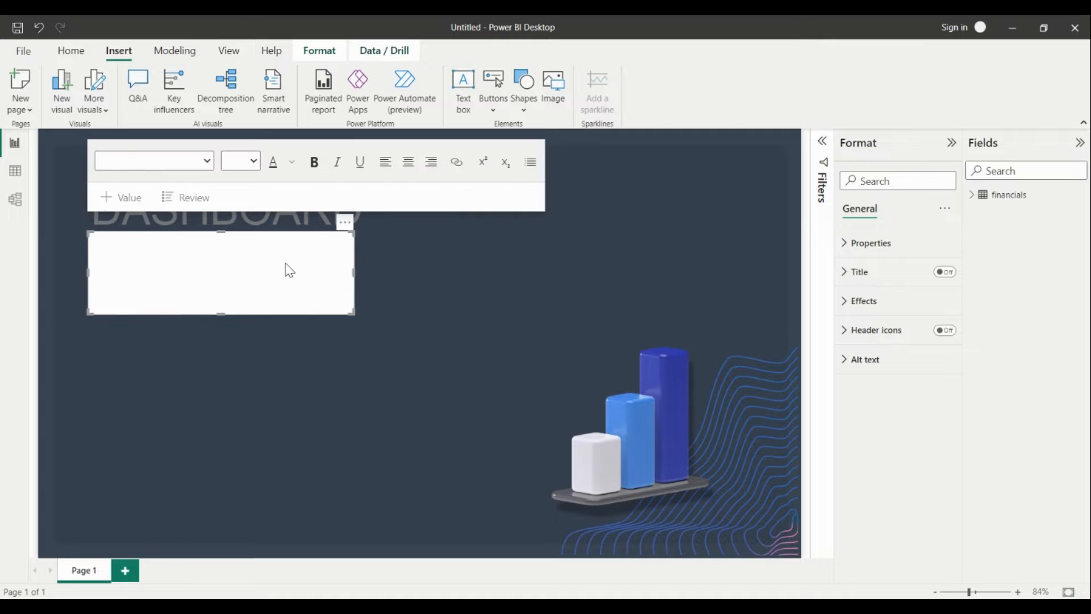
left_click(846, 310)
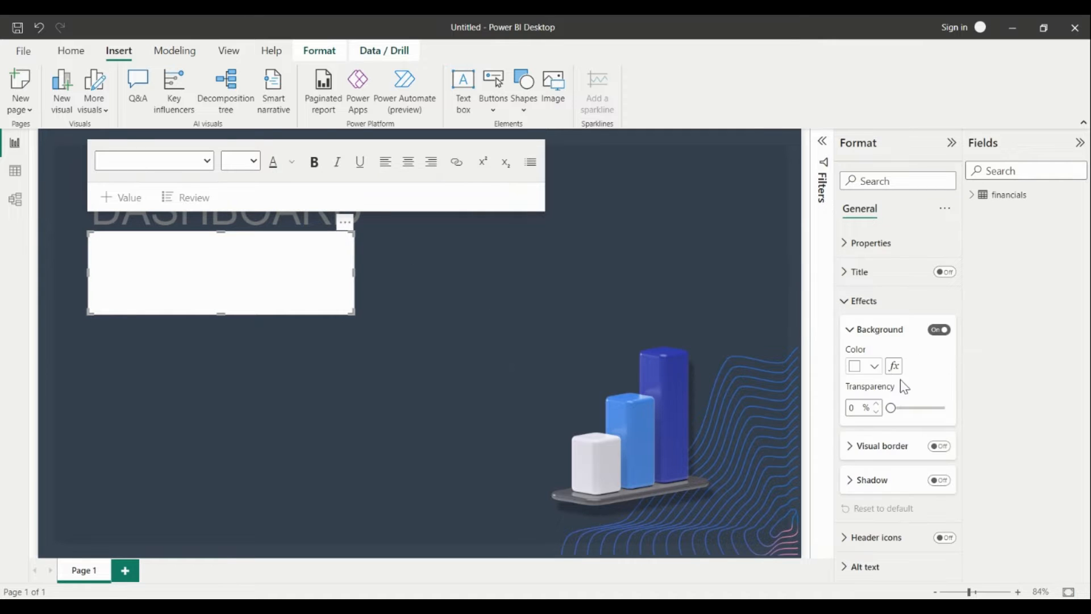
left_click(940, 330)
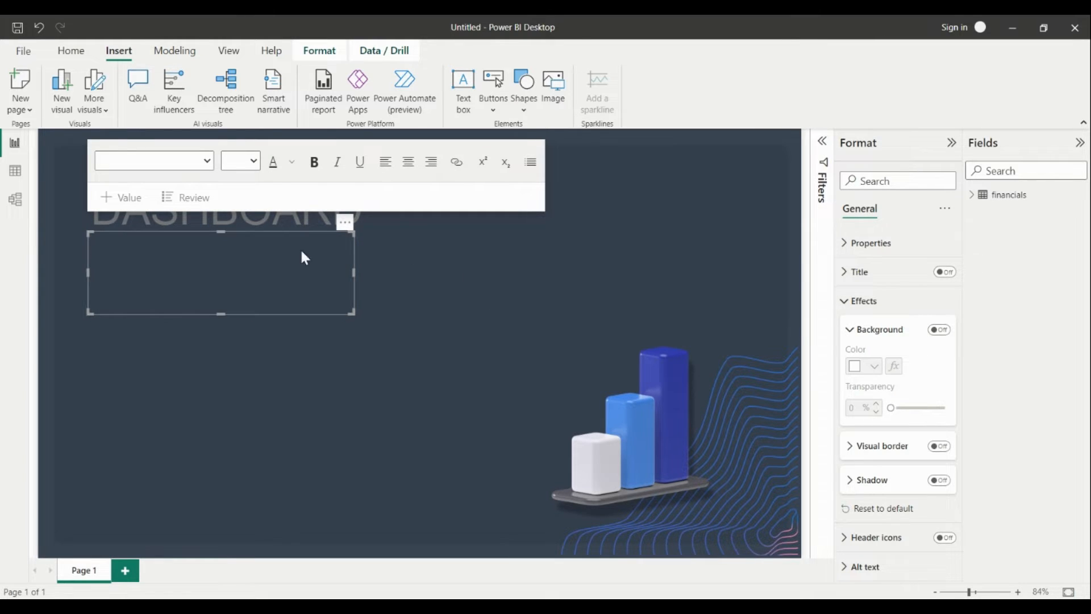
Set the font color of the new text box to the custom hex value #75767A
left_click(231, 264)
key("ctrl+a")
left_click(292, 163)
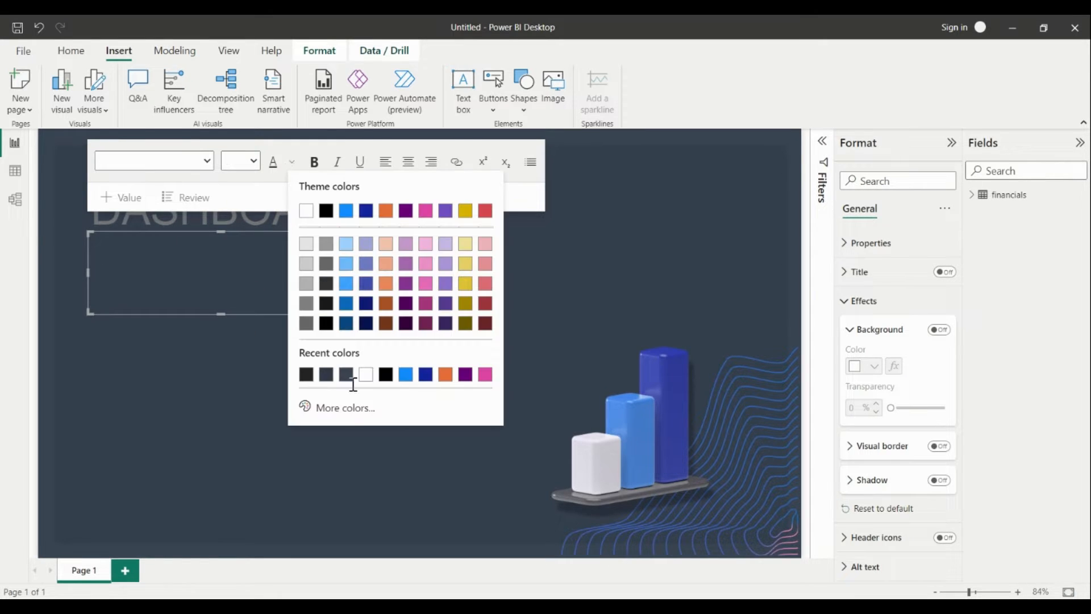
left_click(341, 407)
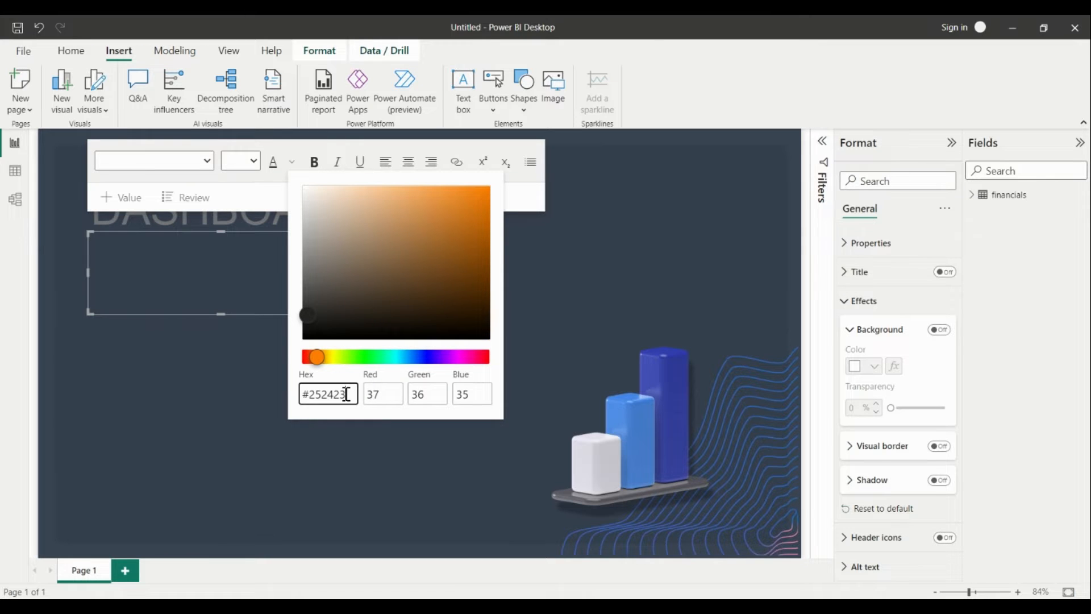
double_click(349, 394)
type("#75767A")
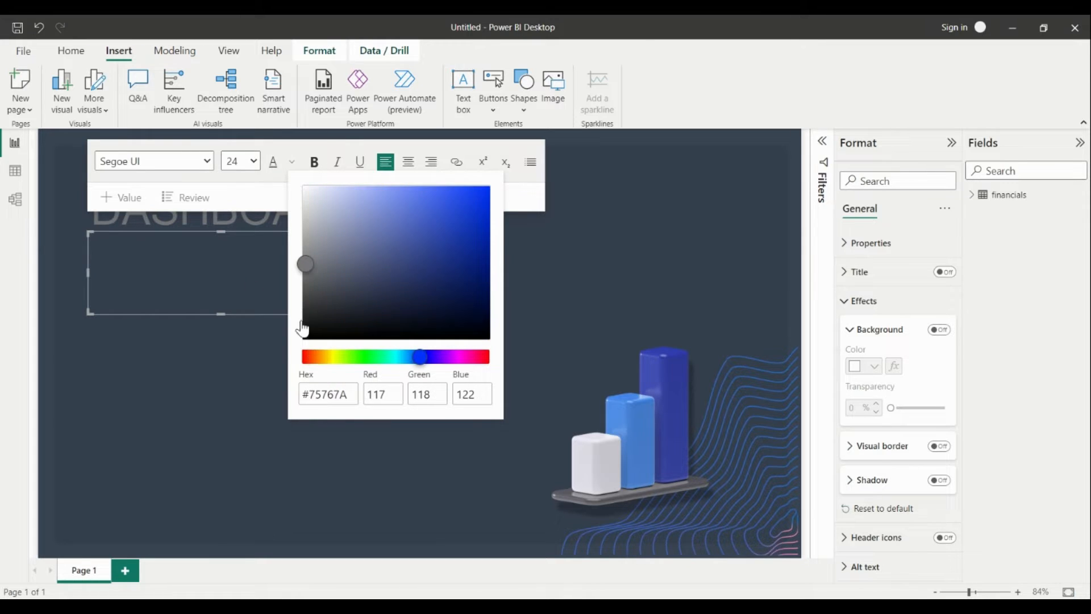
left_click(229, 261)
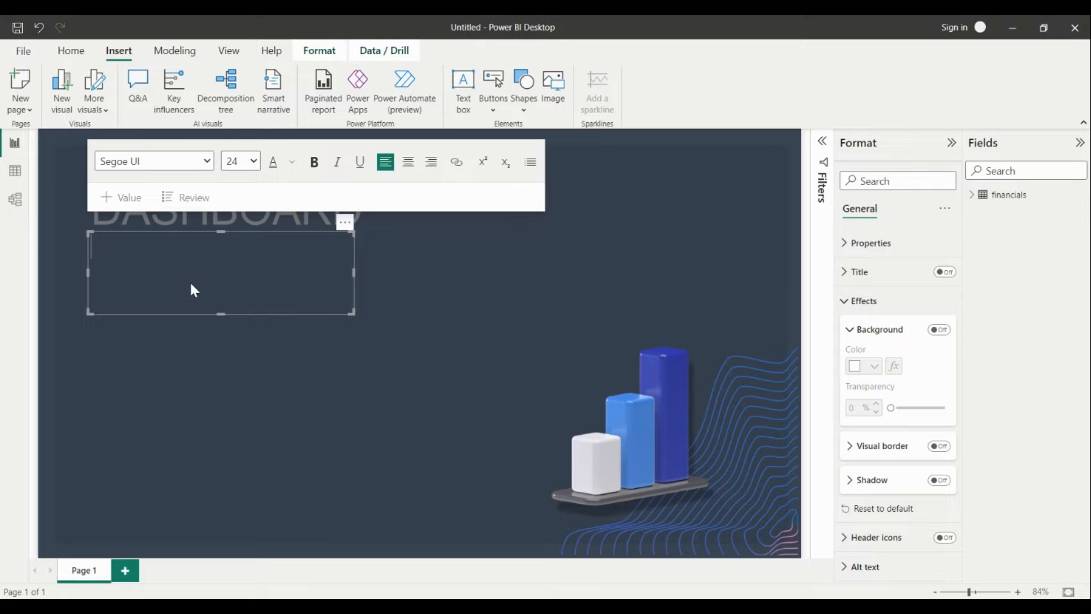
Enter "Welcome" in the text box below the title and set the text to font size 24
type("wELCOM")
key("BackSpace")
key("BackSpace")
key("BackSpace")
key("BackSpace")
key("BackSpace")
key("BackSpace")
key("BackSpace")
key("BackSpace")
key("ctrl+a")
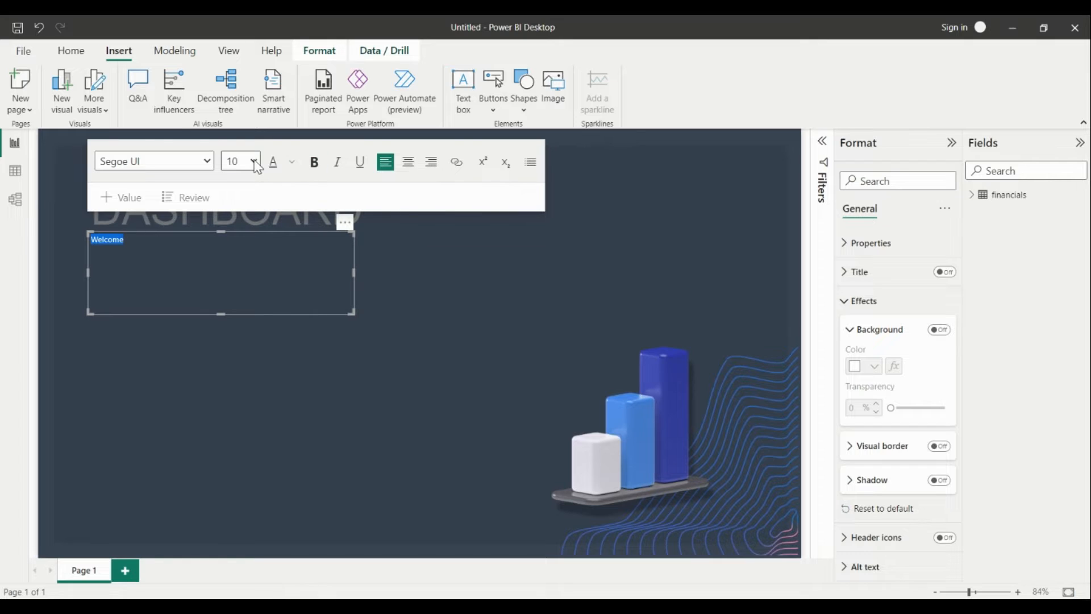
left_click(231, 322)
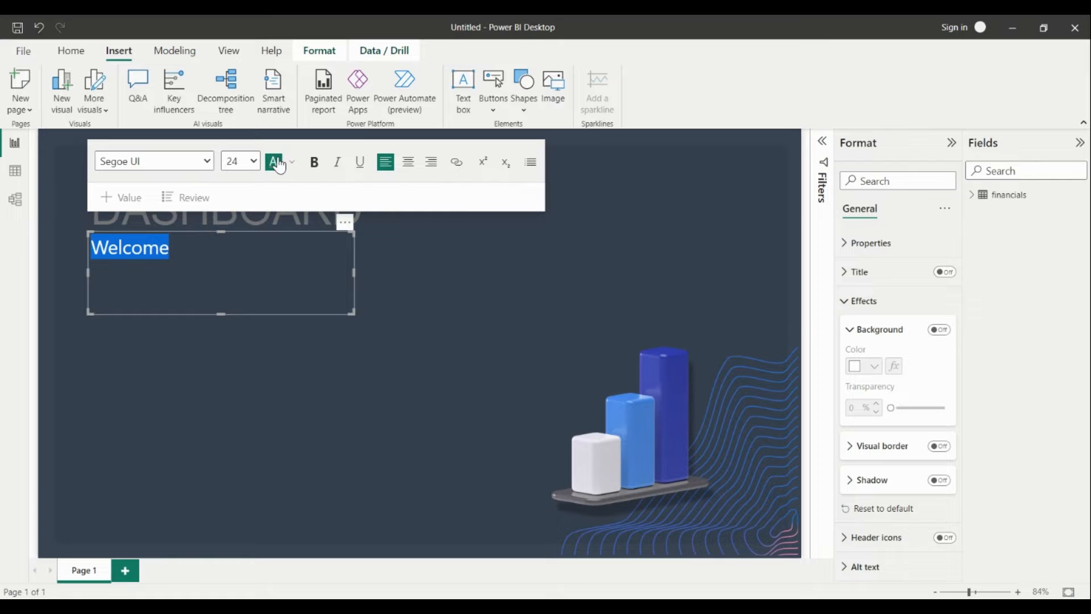
Add a second line reading "By Bi Analyzer" below "Welcome" and deselect the text box
left_click(185, 263)
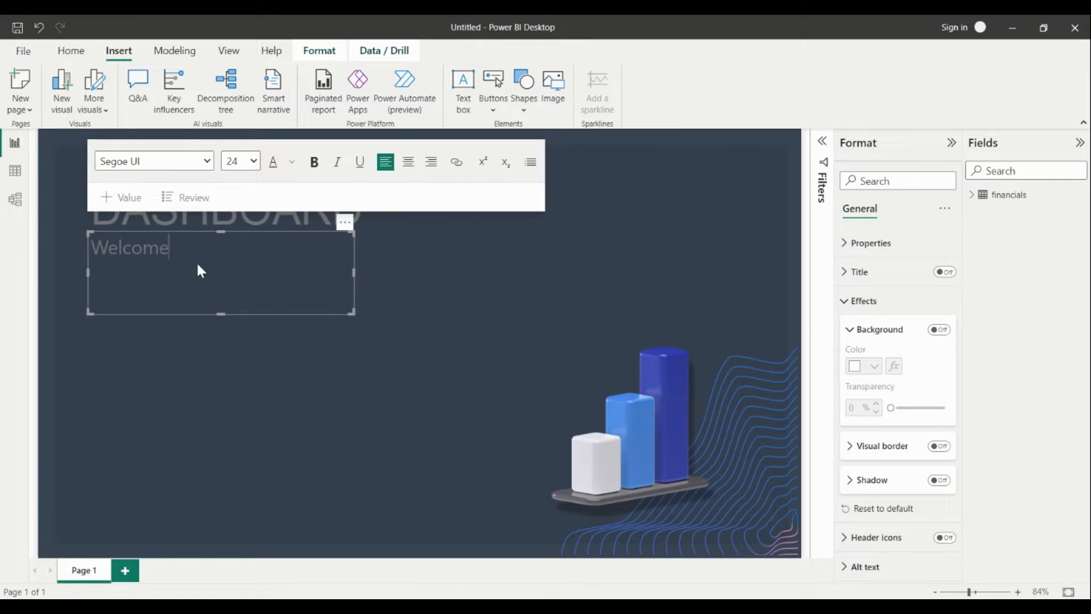
key("Return")
type("By Bi Ana")
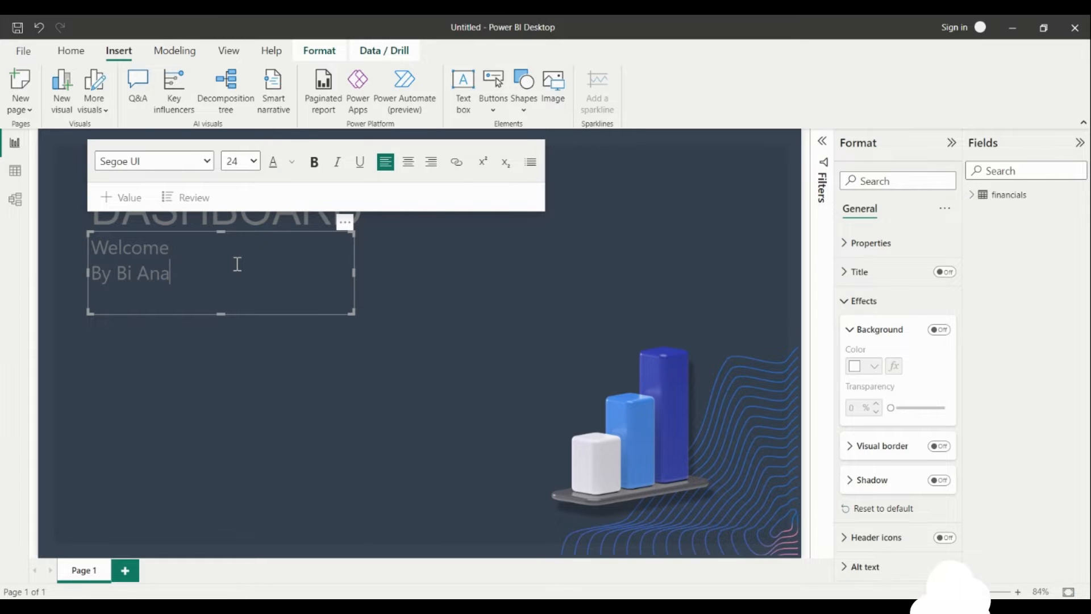
type("lyzer")
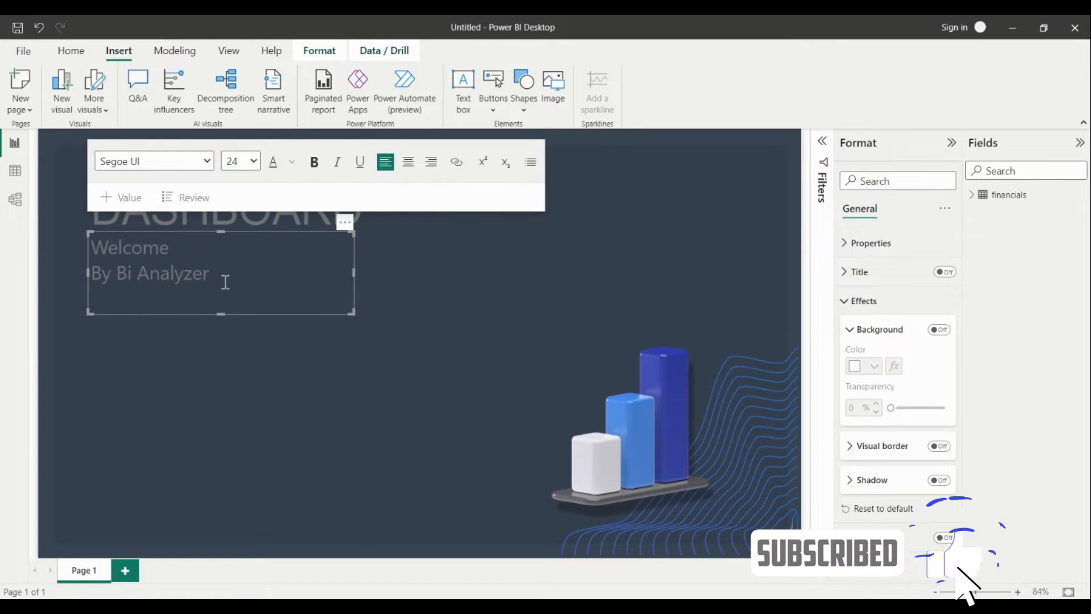
left_click(300, 384)
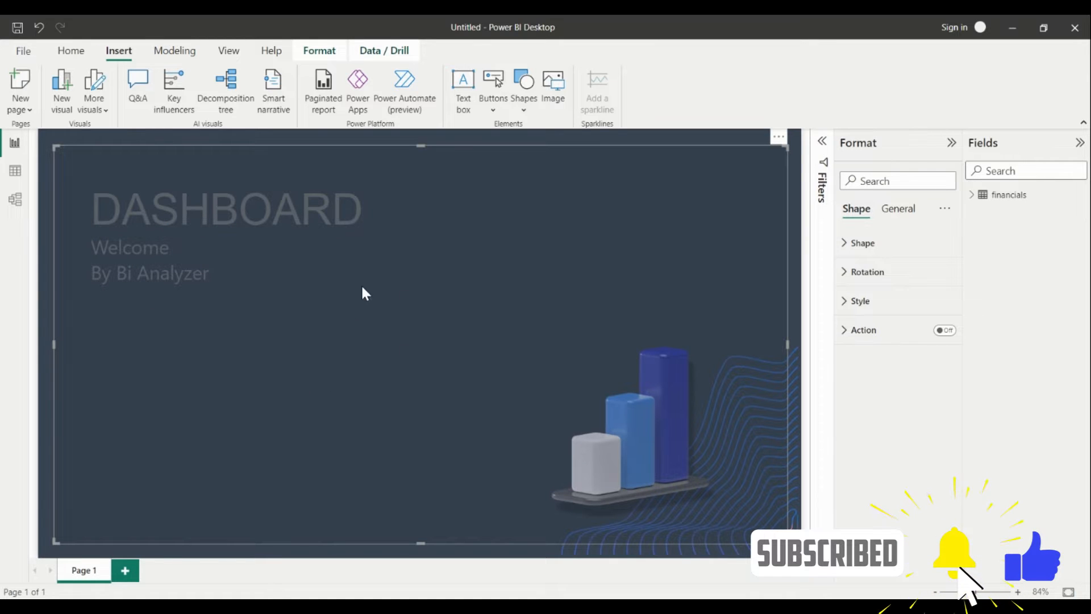
left_click(455, 140)
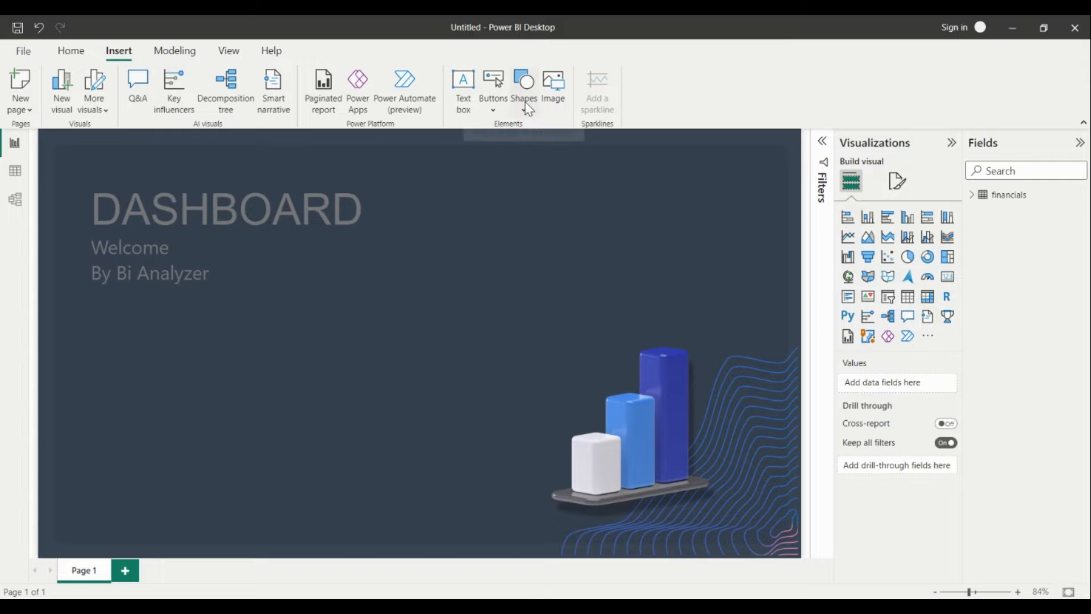
Insert the round blue home icon image, shrink it to a small icon and place it below the "By Bi Analyzer" line
left_click(562, 109)
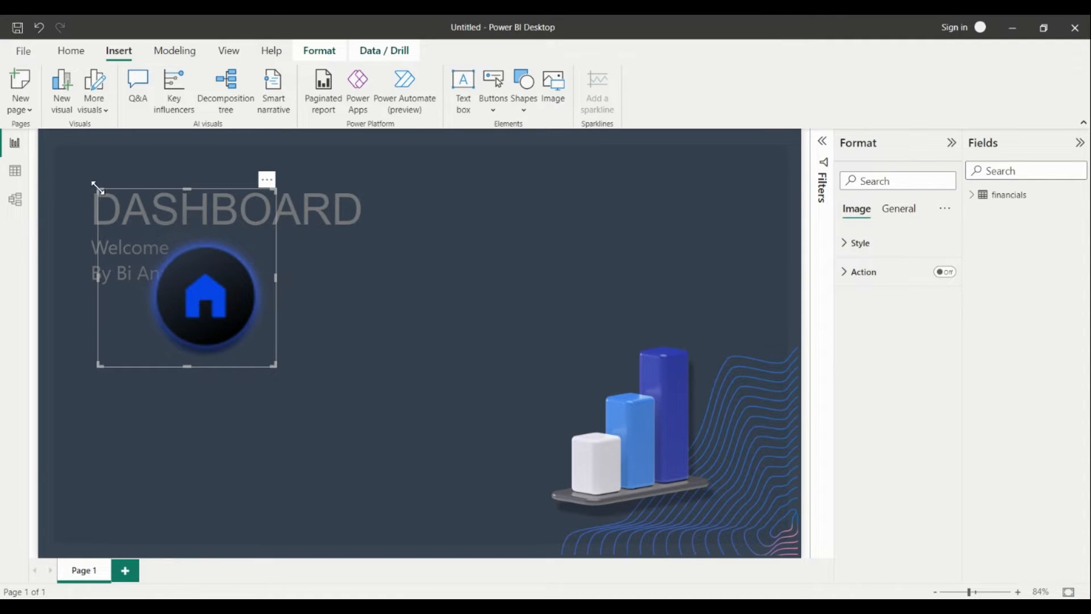
left_click_drag(96, 188, 234, 300)
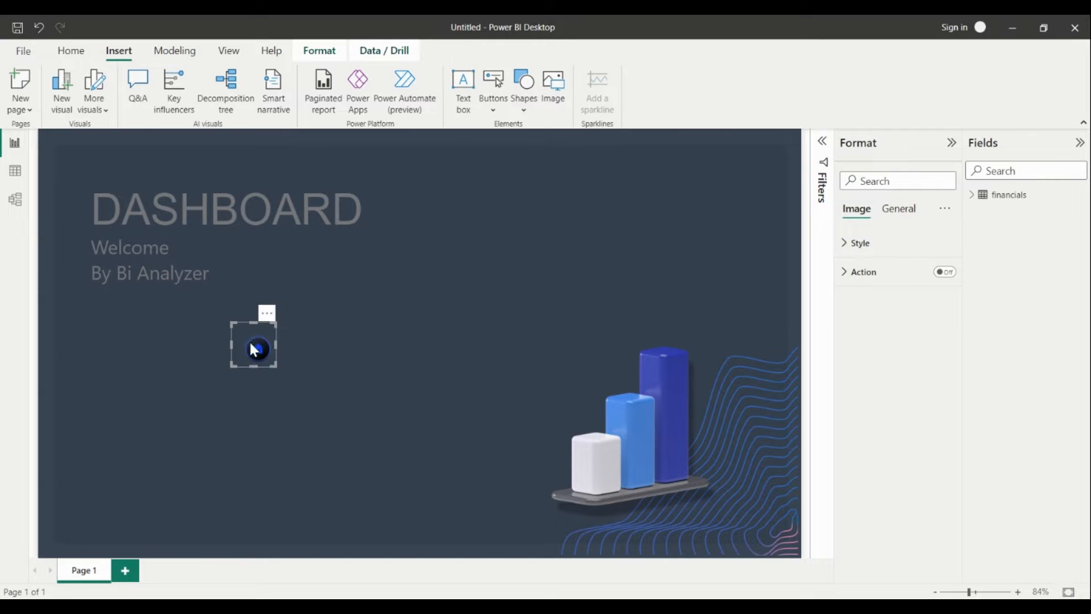
left_click_drag(253, 347, 115, 324)
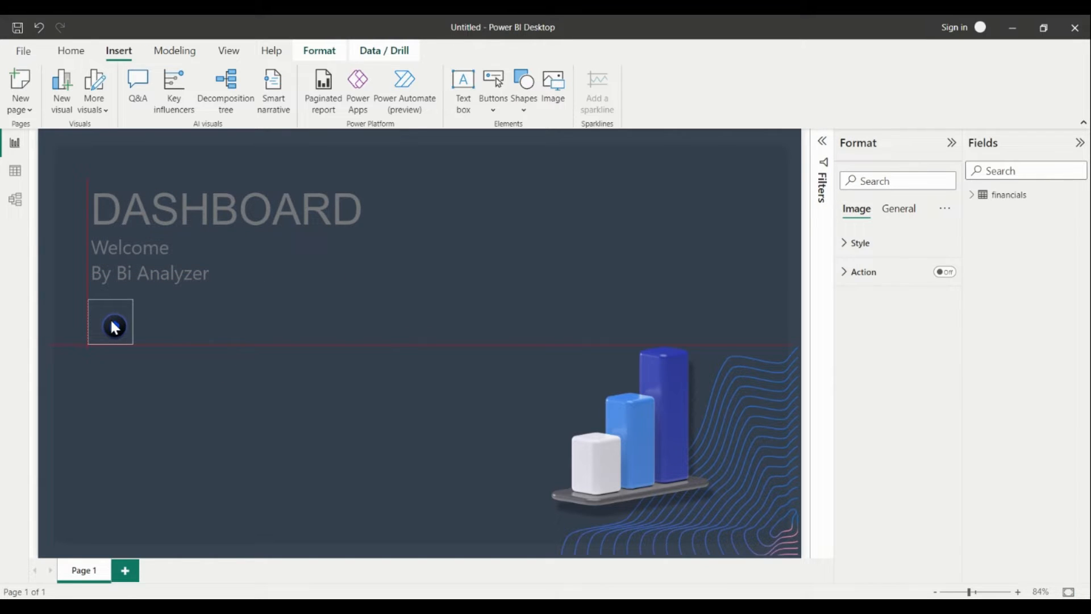
left_click(274, 143)
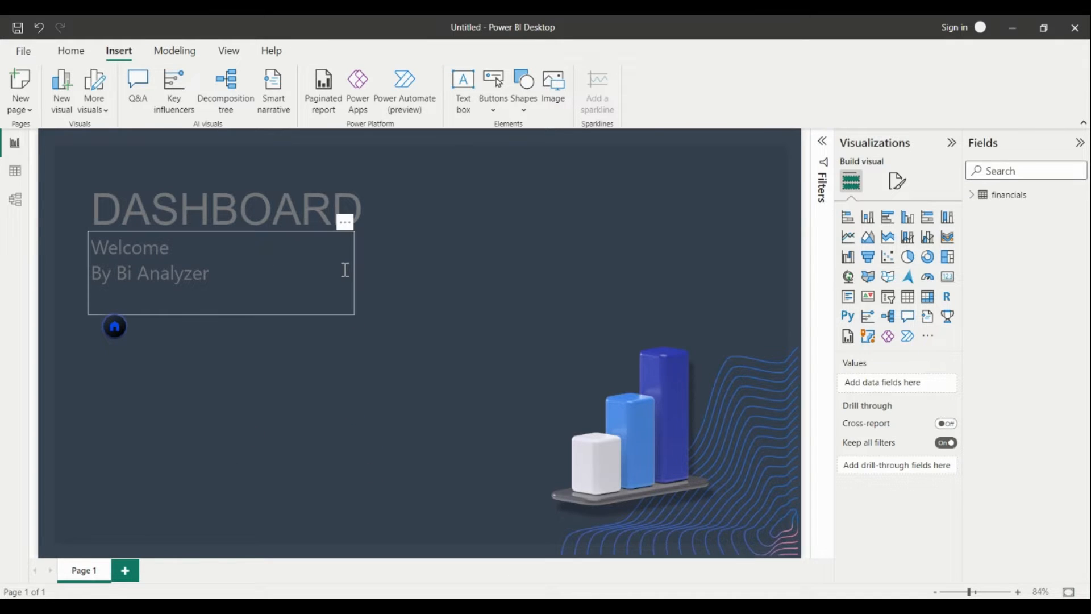
Insert the pie chart icon image, shrink it to the home icon's size and place it directly beneath the home icon
left_click(554, 91)
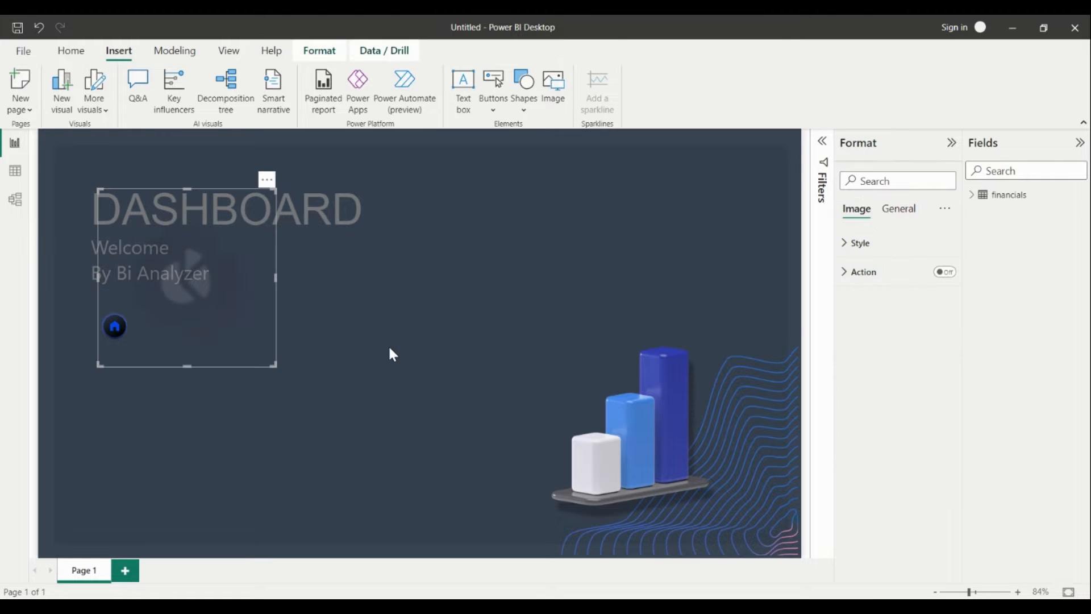
left_click_drag(272, 367, 147, 229)
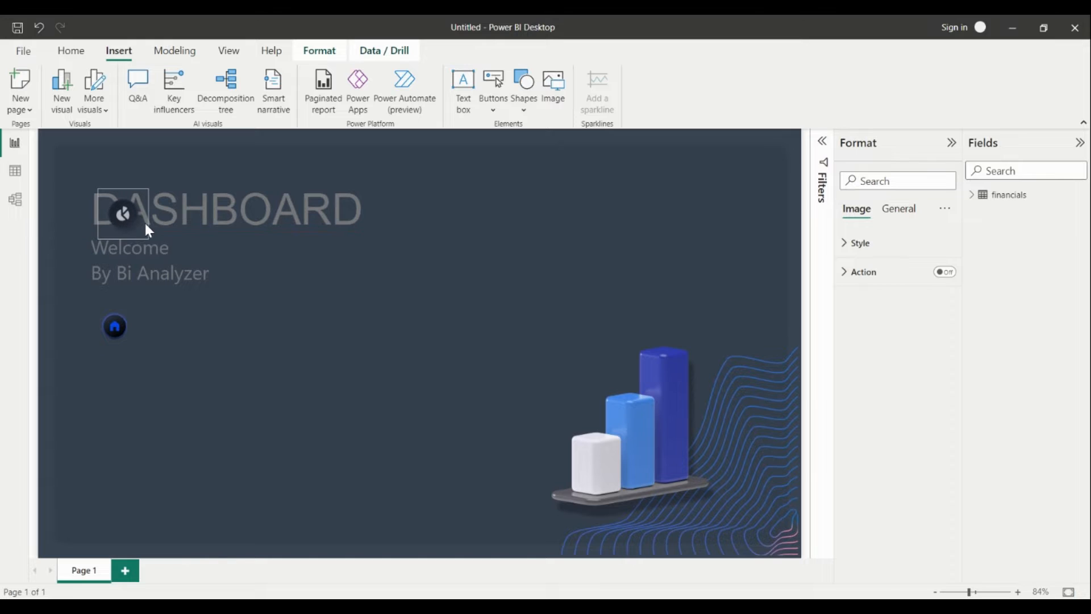
left_click_drag(137, 218, 61, 421)
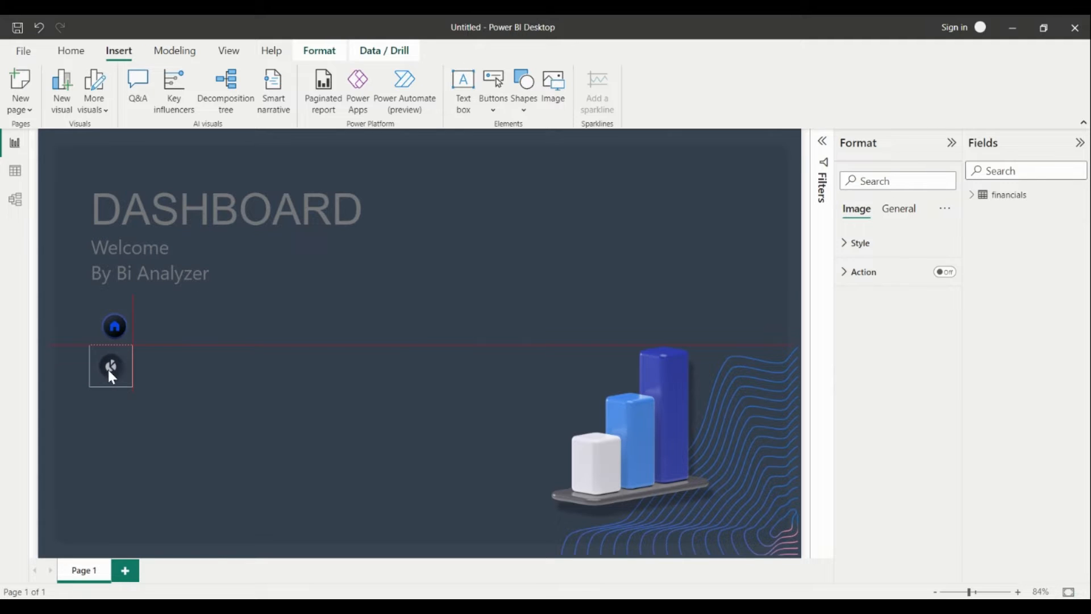
left_click_drag(113, 373, 105, 372)
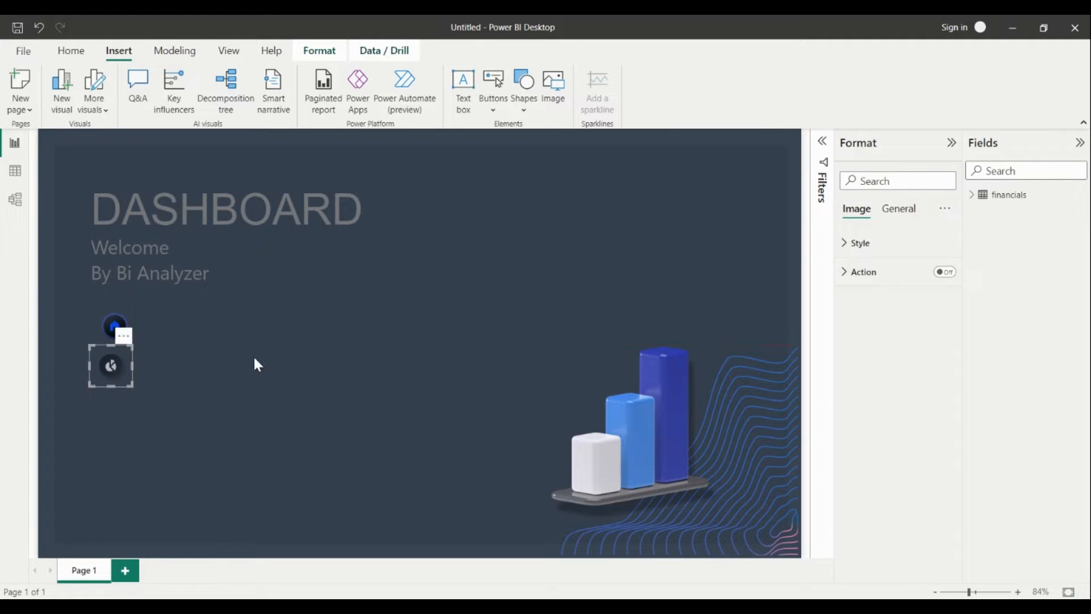
Set the pie chart icon's horizontal position to 90 to align it with the home icon
left_click(911, 216)
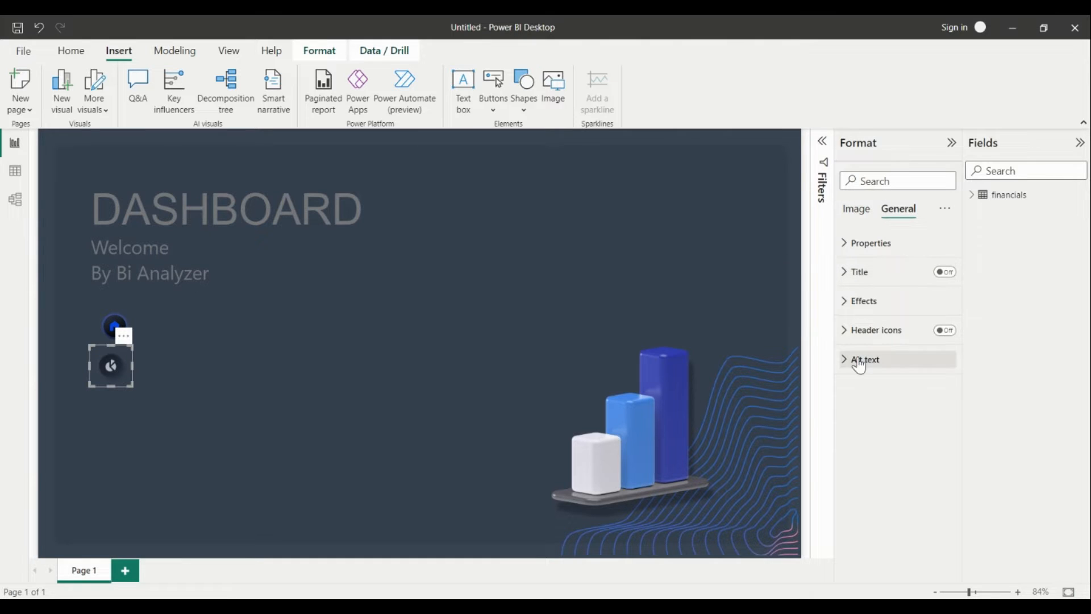
left_click(870, 242)
left_click(938, 365)
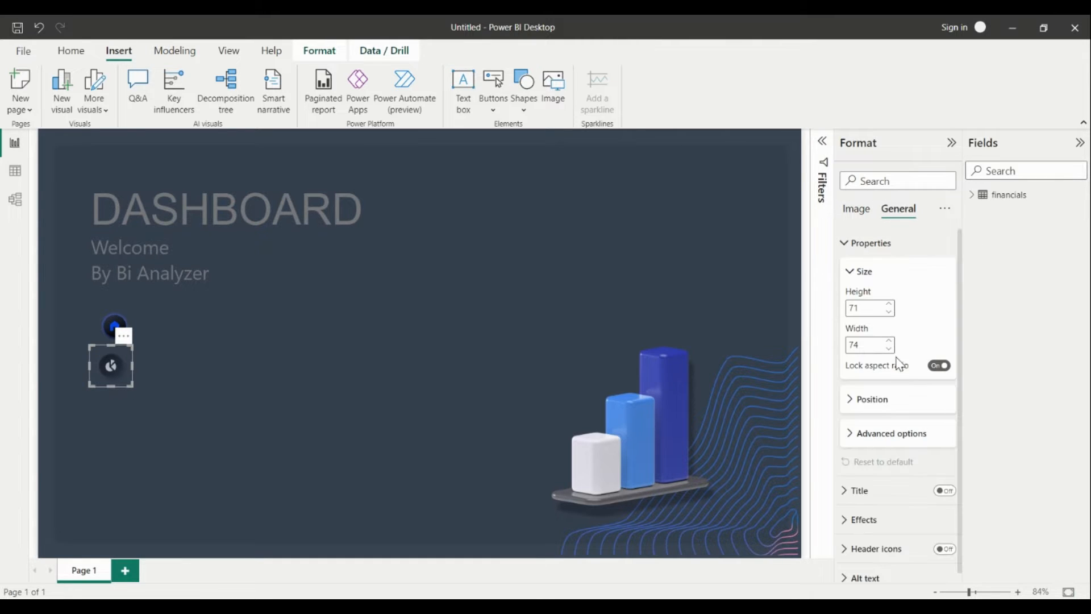
left_click(872, 398)
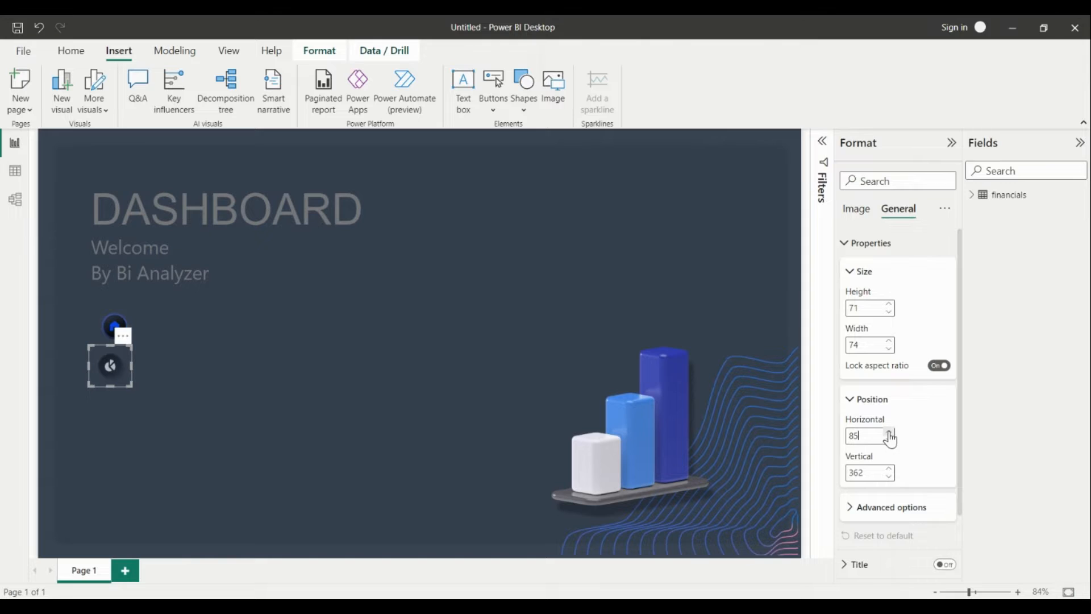
left_click(889, 432)
left_click(889, 432)
left_click(889, 432)
left_click(889, 432)
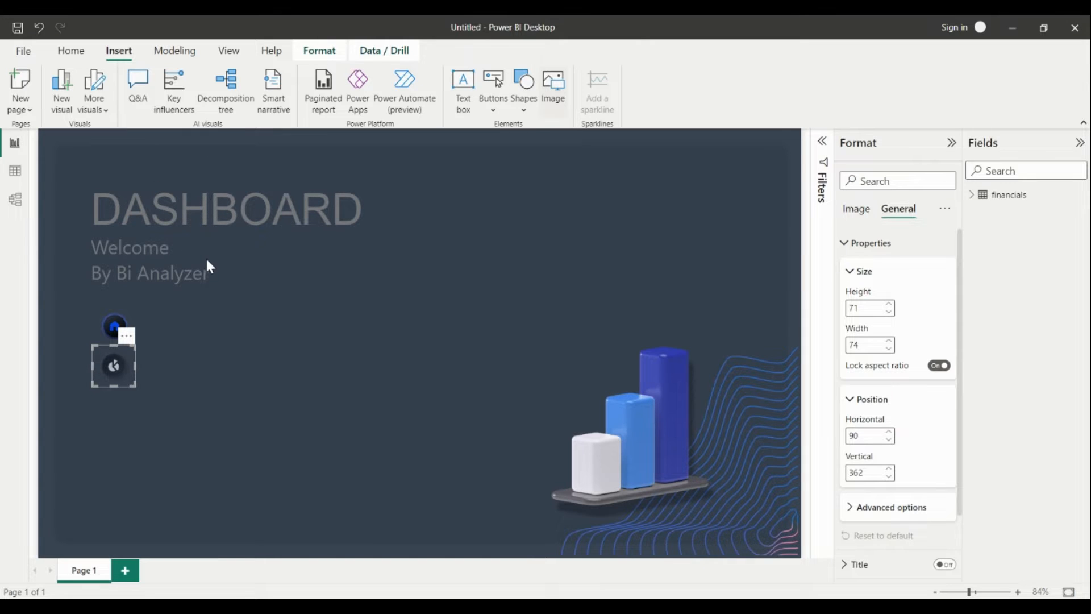
Add the bar chart icon image beneath the pie chart icon and set its height to 71 and width to 74
key("ctrl+v")
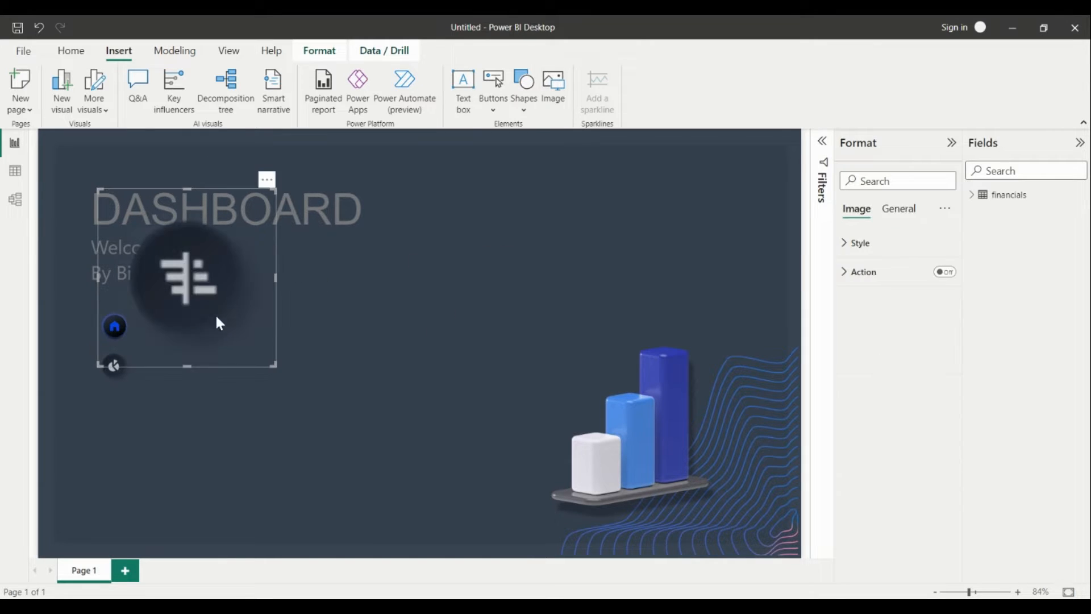
left_click_drag(273, 365, 117, 402)
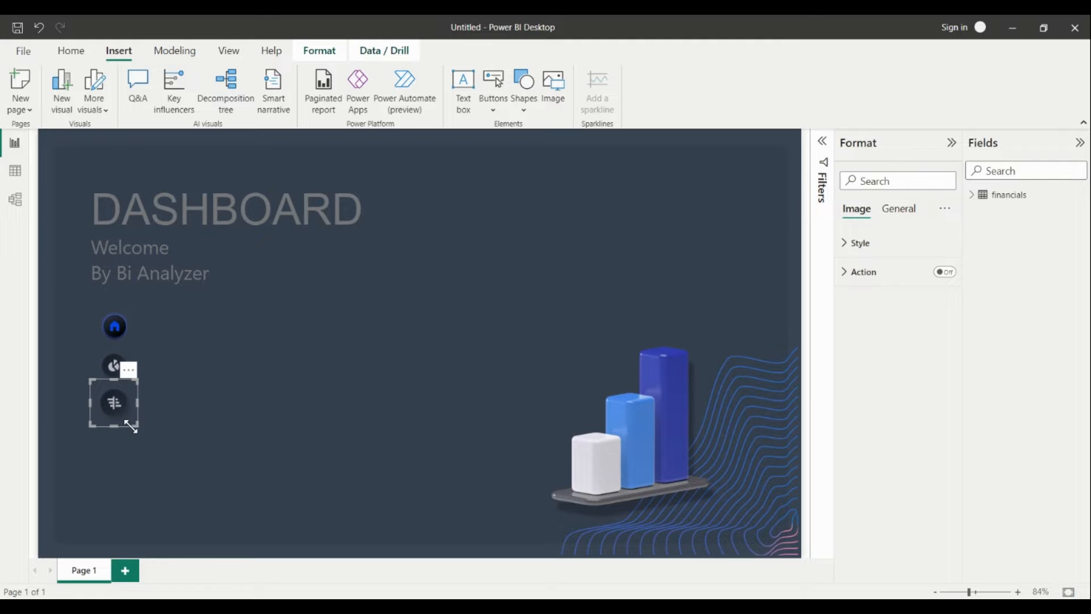
left_click(906, 215)
left_click(869, 242)
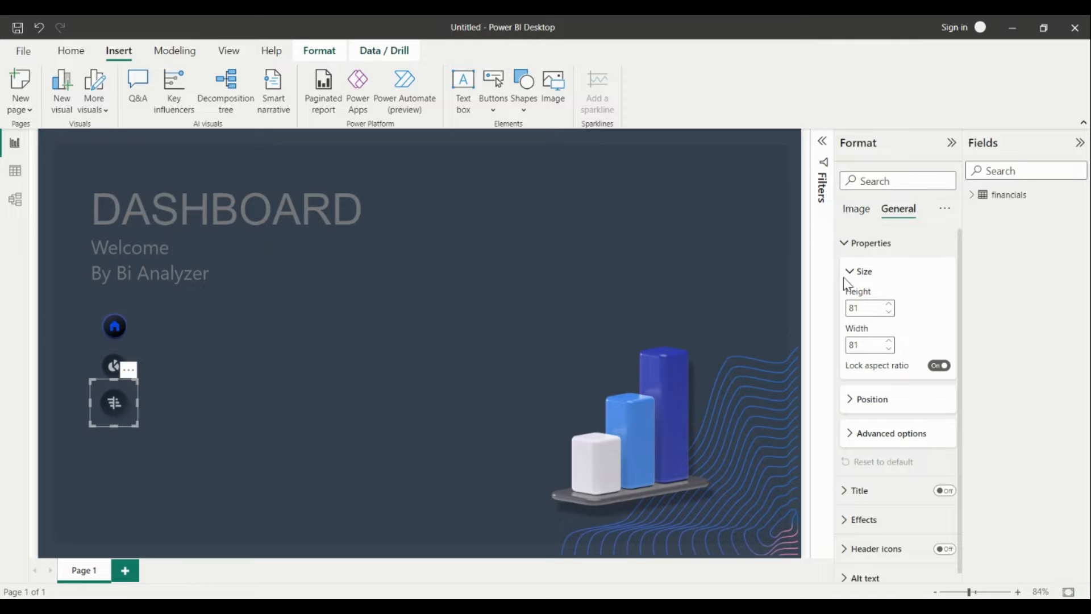
left_click_drag(860, 312, 840, 309)
type("71")
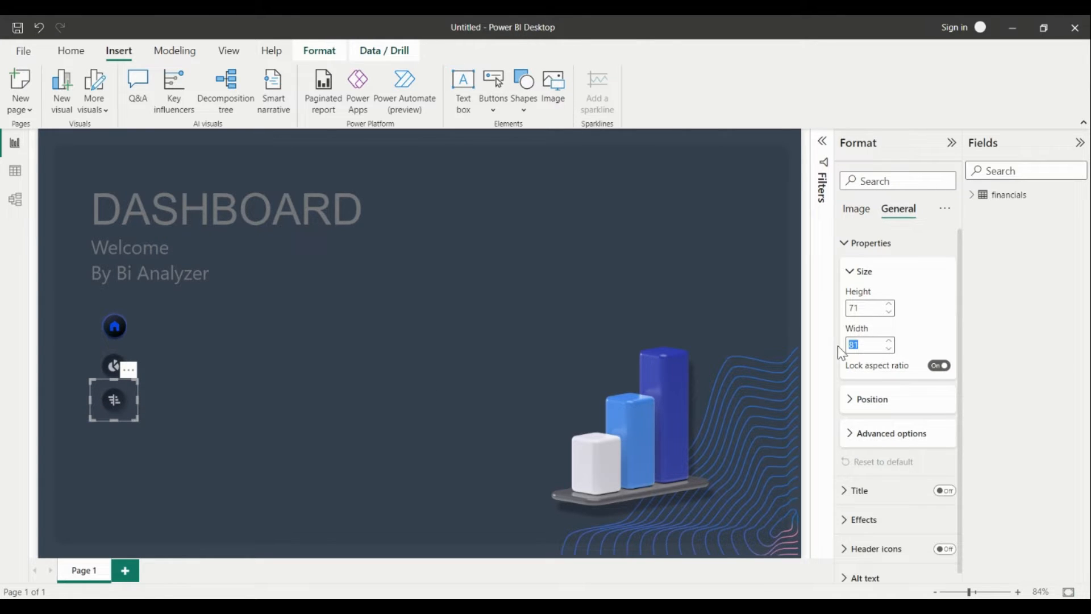
type("74")
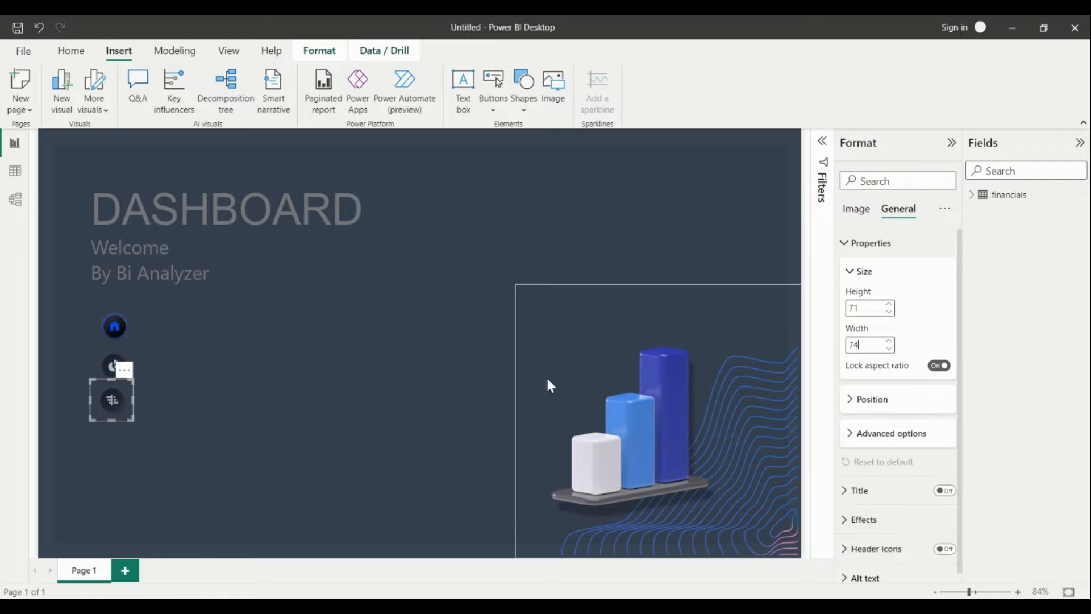
Set the bar chart icon's horizontal position to 90 to line it up with the pie chart icon
left_click(107, 360)
left_click(113, 405)
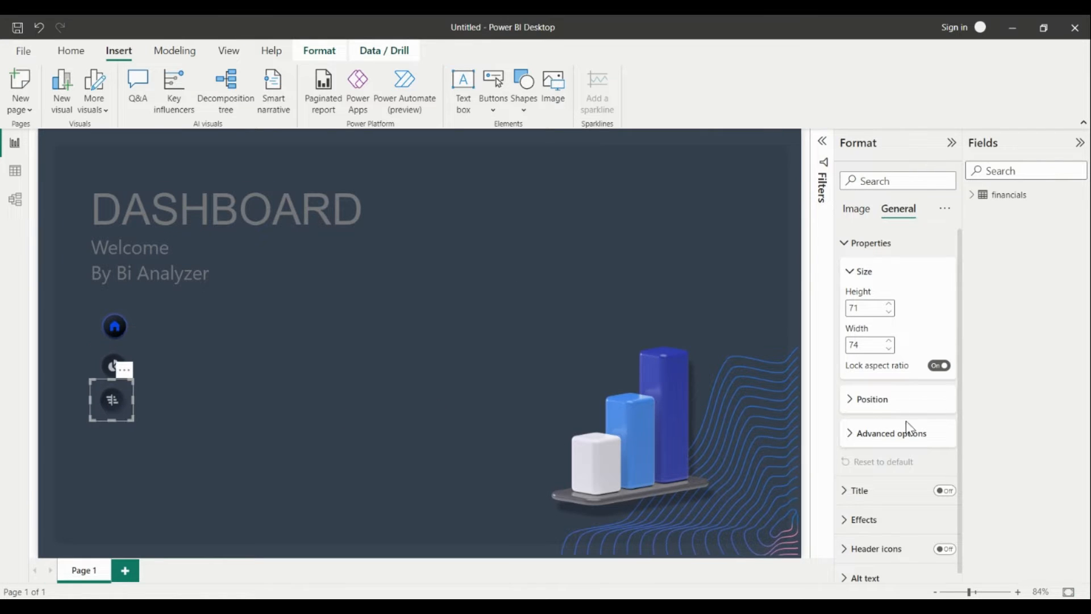
left_click(913, 400)
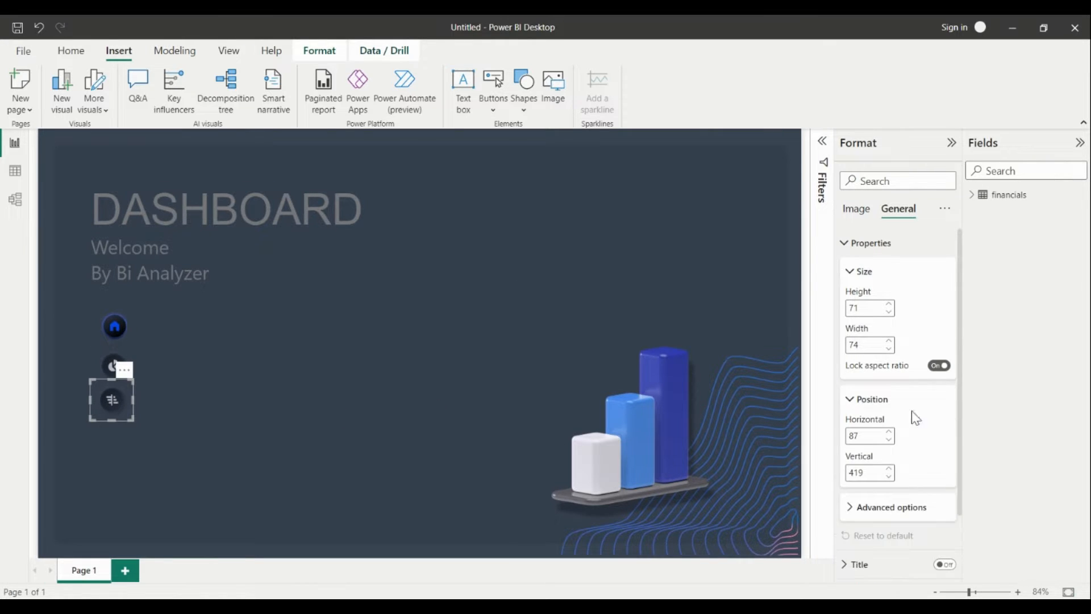
left_click(95, 364)
left_click(107, 399)
left_click(888, 433)
left_click(888, 433)
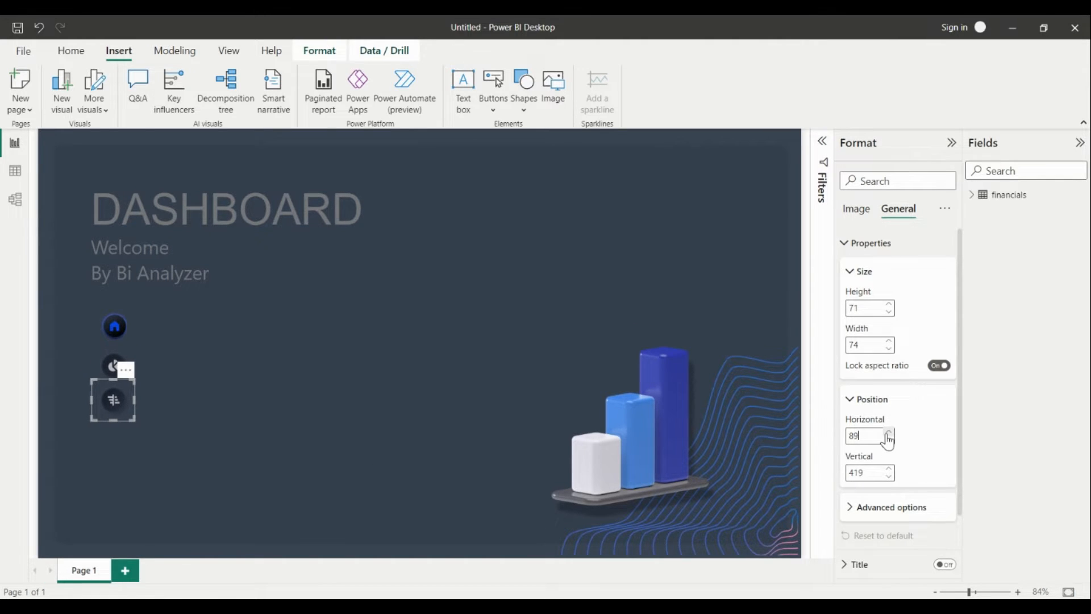
left_click(888, 433)
Set the bar chart icon's vertical position to 425 to widen the gap below the pie chart icon
left_click(889, 470)
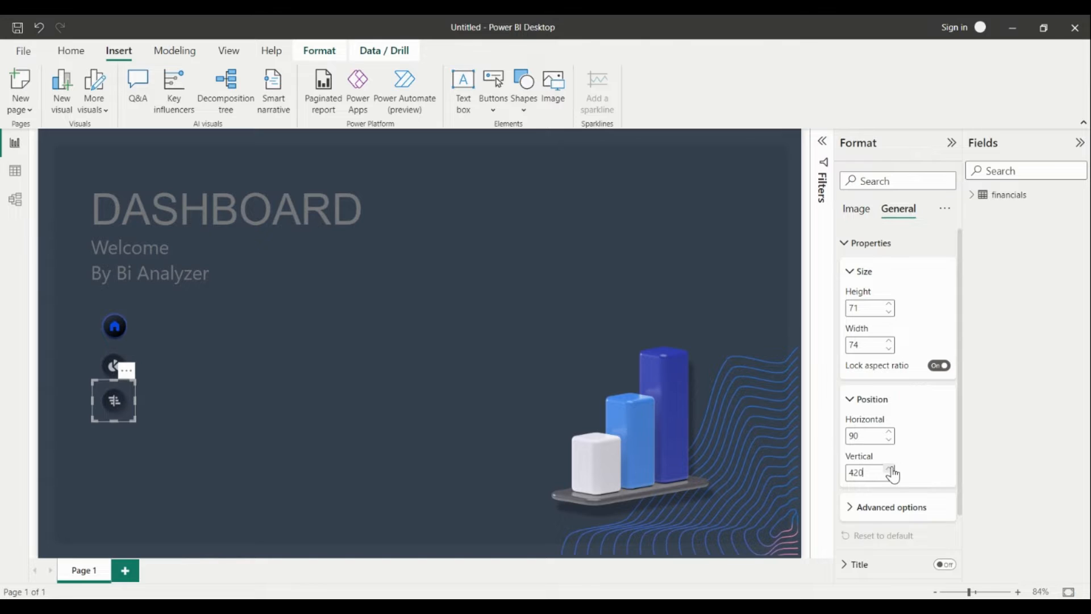
left_click(889, 469)
left_click(889, 469)
left_click(889, 470)
left_click(889, 469)
left_click(889, 469)
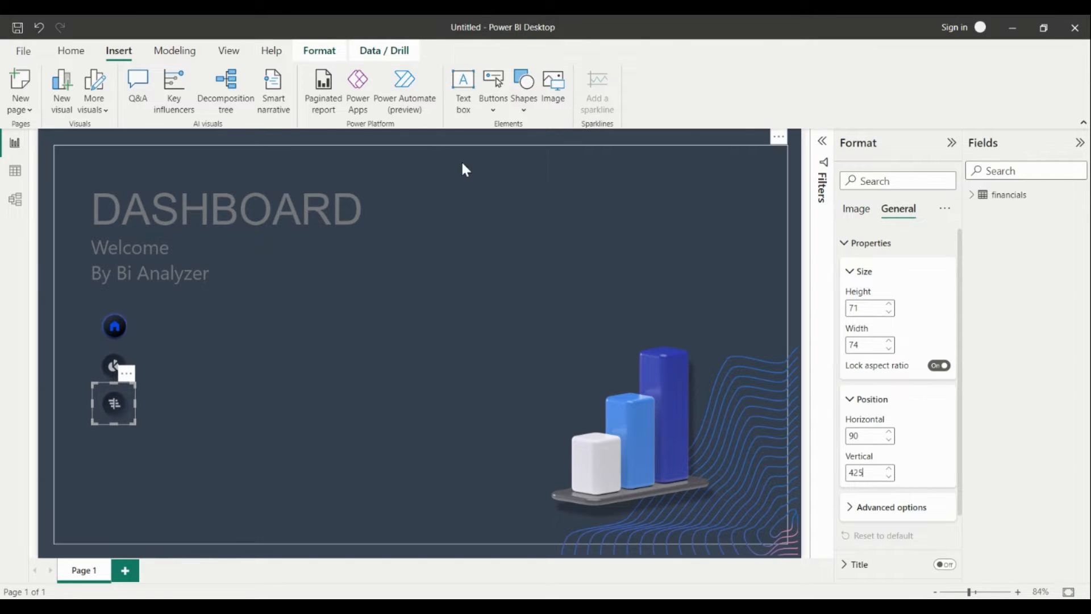
left_click(425, 140)
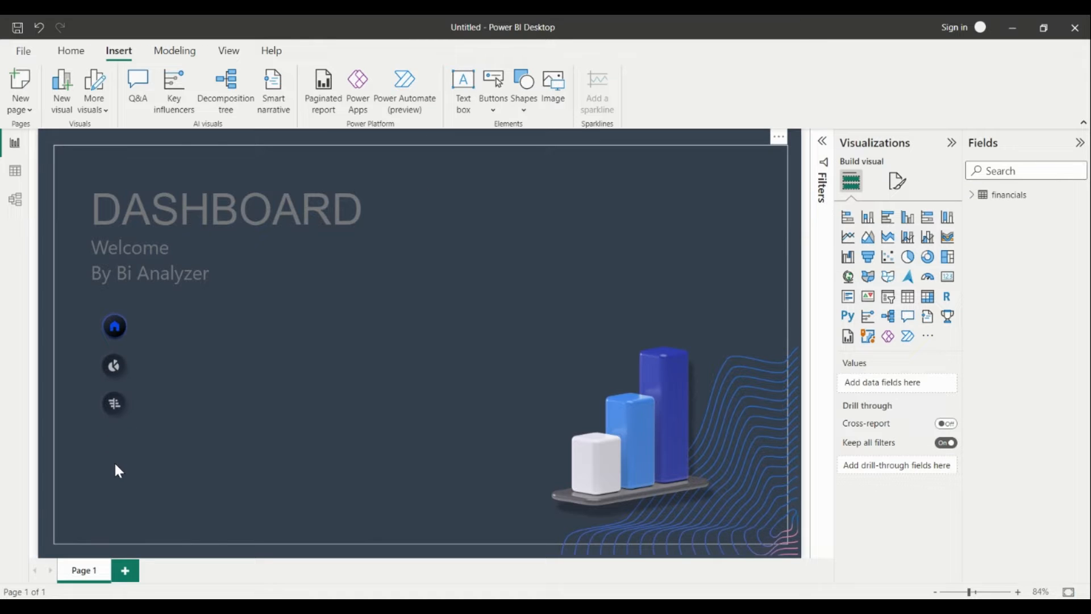
Fine-tune the bar chart icon's horizontal position to 89, undoing the last nudge
left_click(116, 419)
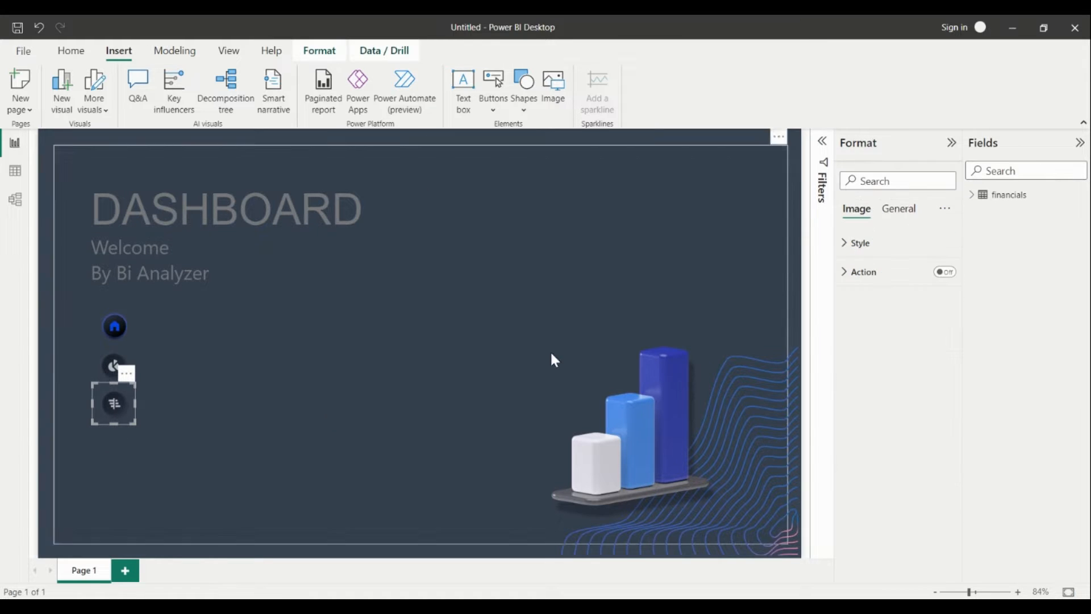
left_click(900, 208)
left_click(860, 245)
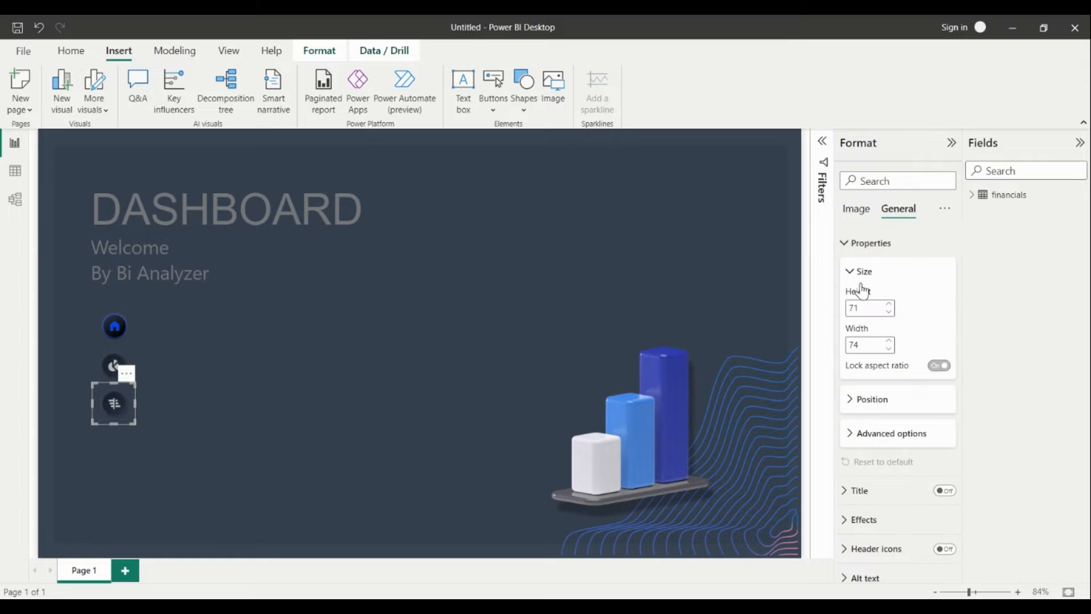
left_click(872, 415)
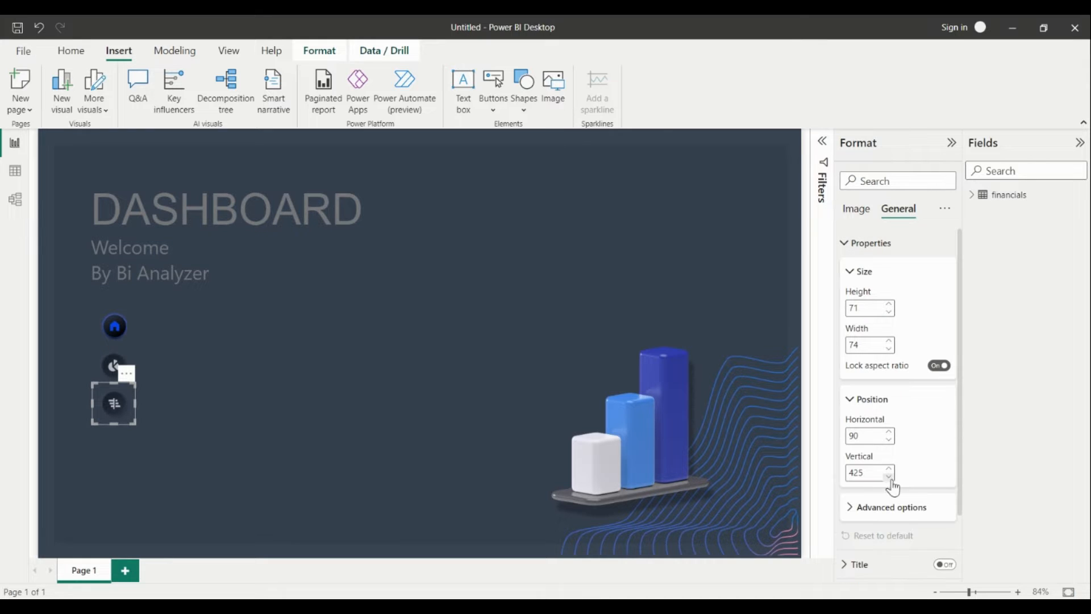
left_click(890, 442)
left_click(889, 442)
left_click(594, 148)
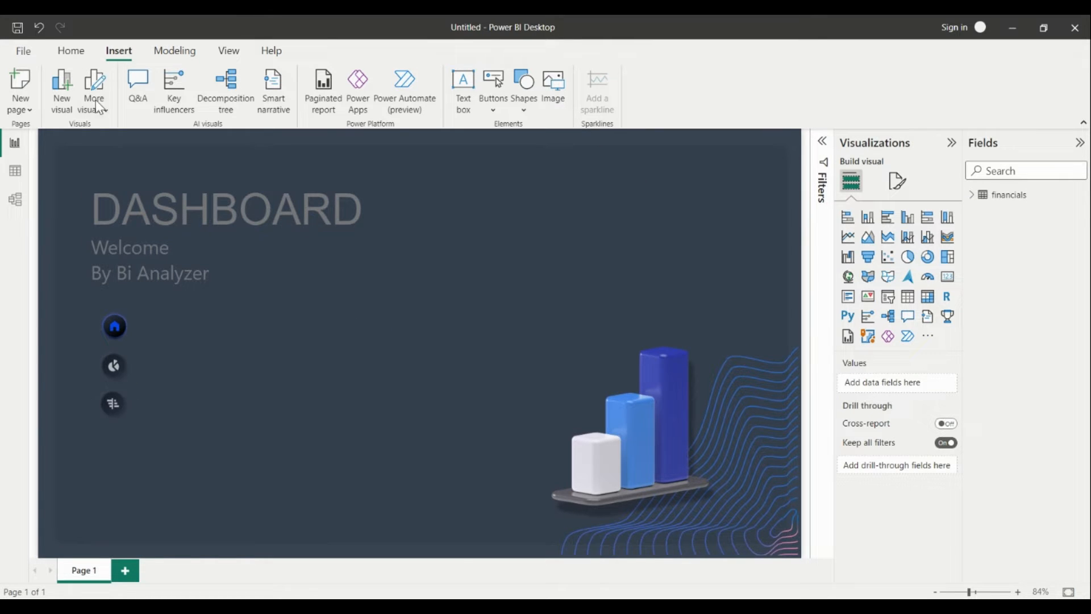
left_click(38, 26)
left_click(486, 135)
Set the bar chart icon's vertical position to 427 to even out the icon spacing
left_click(114, 411)
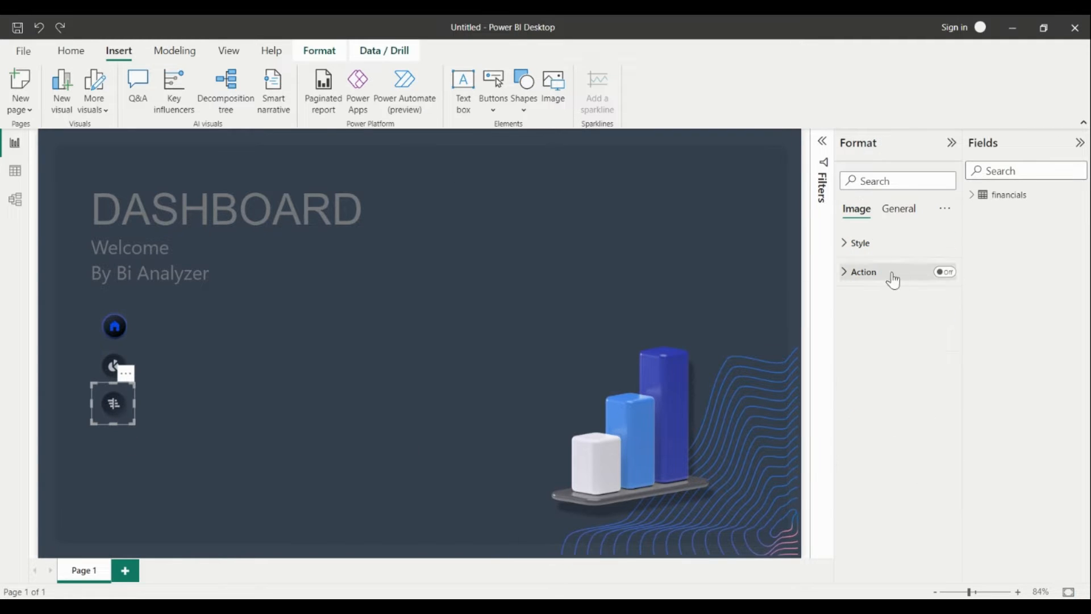
left_click(889, 216)
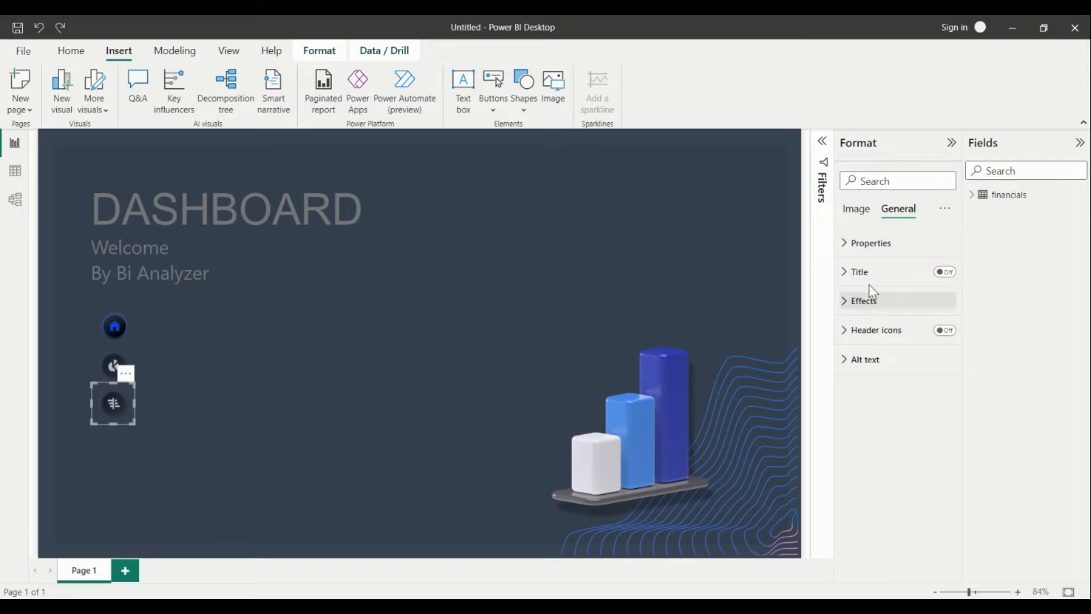
left_click(868, 243)
left_click(867, 398)
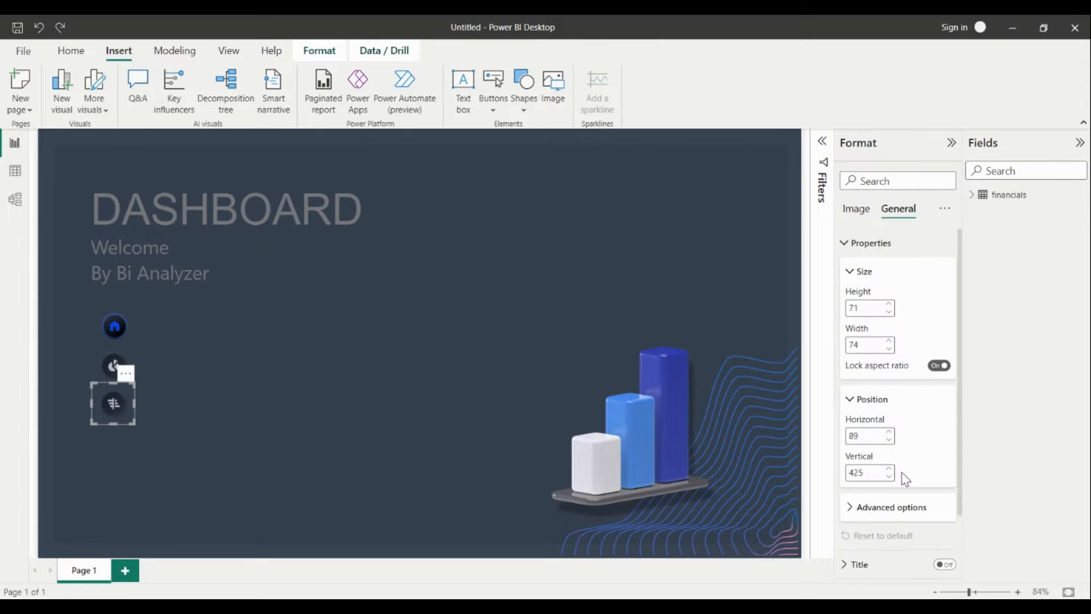
left_click(889, 469)
left_click(889, 469)
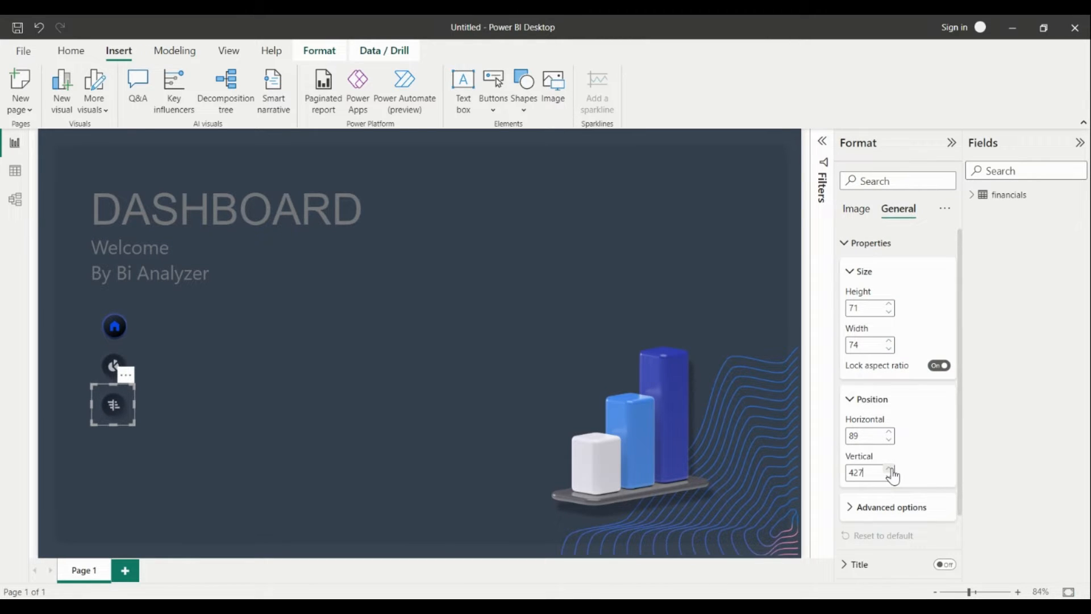
left_click(533, 147)
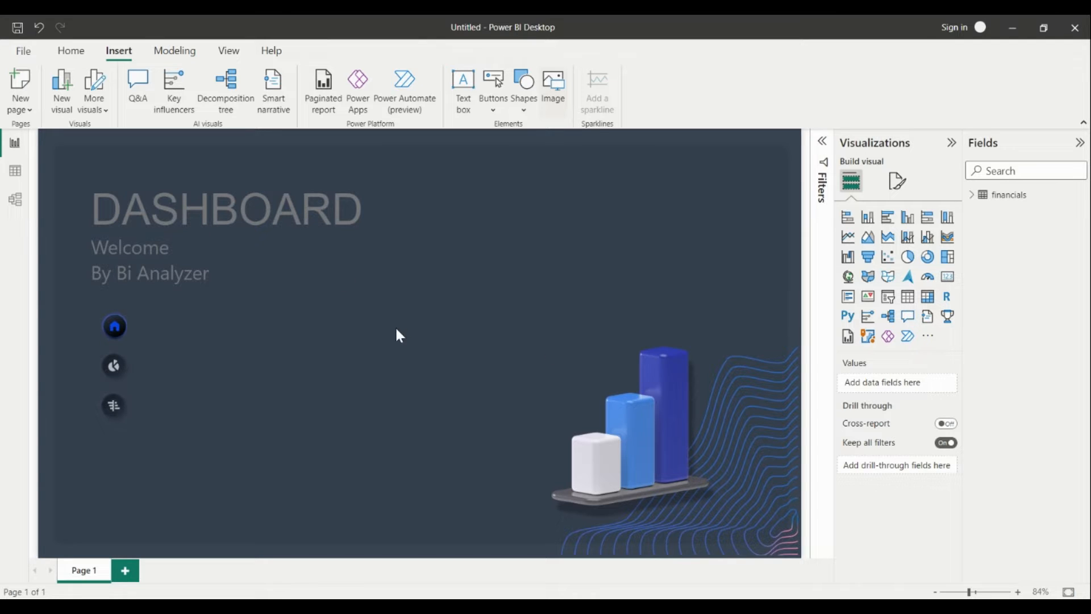
Insert the thin vertical line image, shrink it and place it so it connects the three navigation icons
left_click(199, 325)
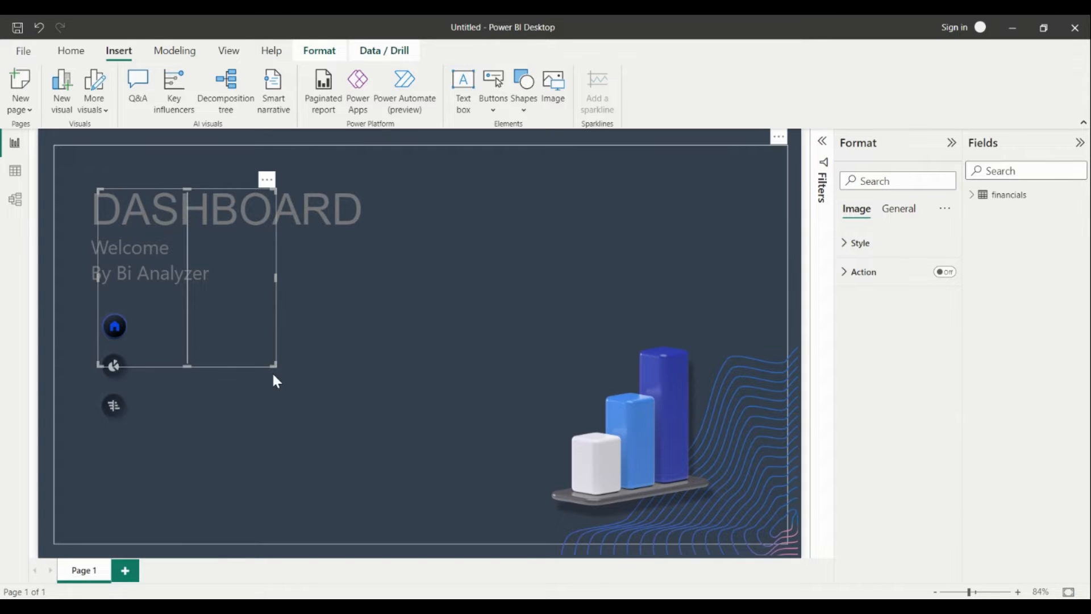
left_click_drag(273, 366, 116, 399)
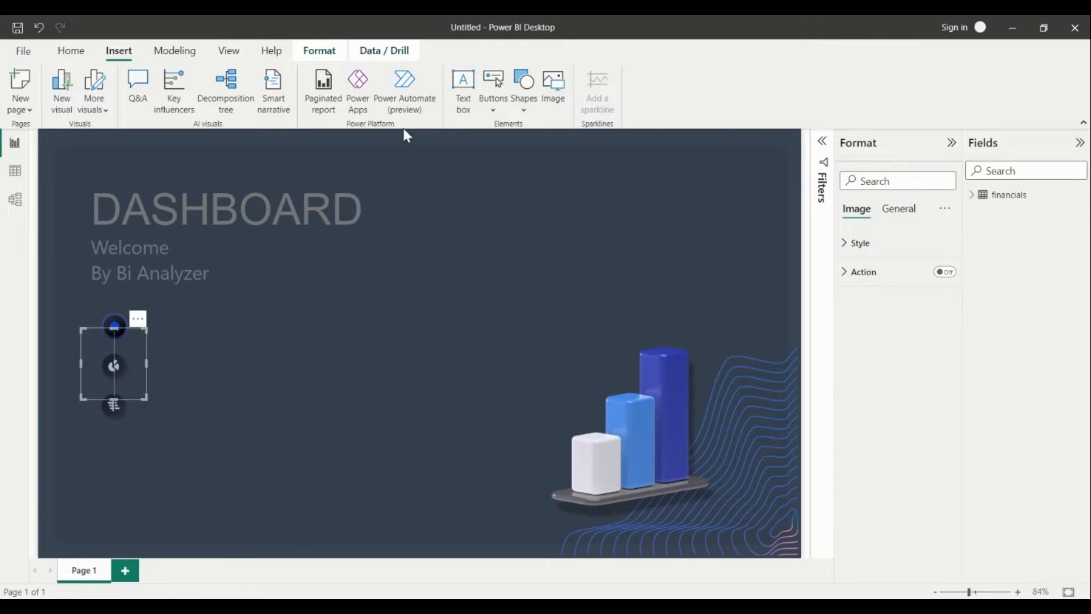
left_click(384, 134)
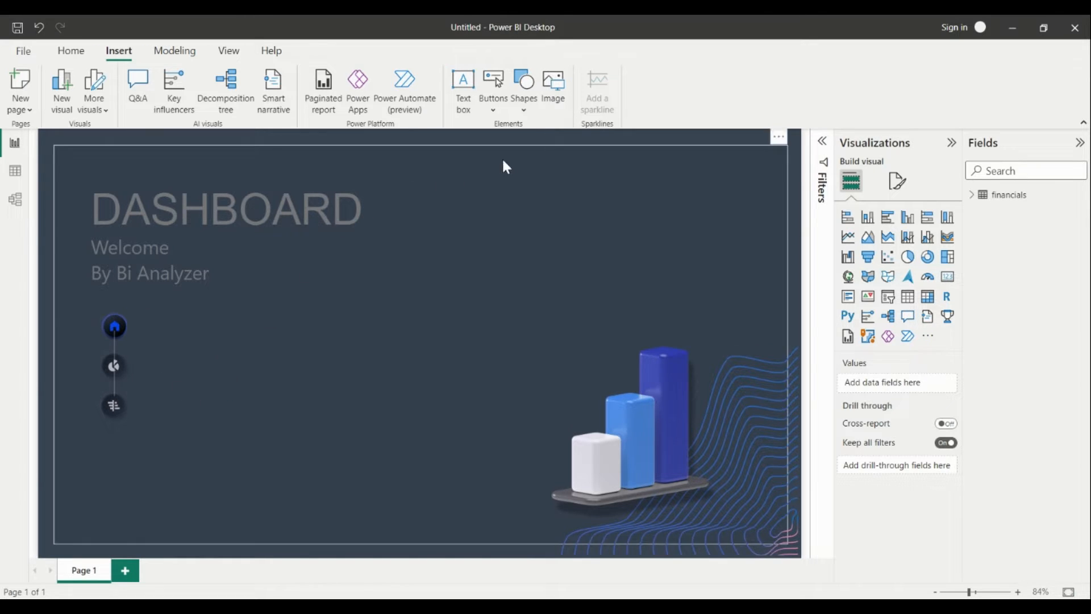
Move the connecting line image to the very back of the layer order so it sits behind the icons
left_click(237, 57)
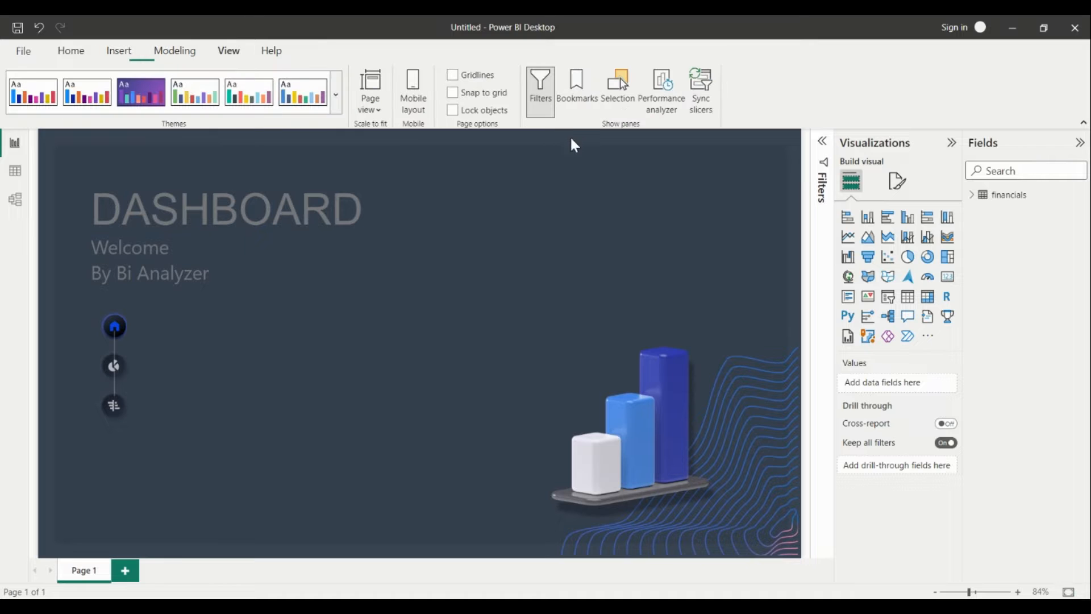
left_click(622, 95)
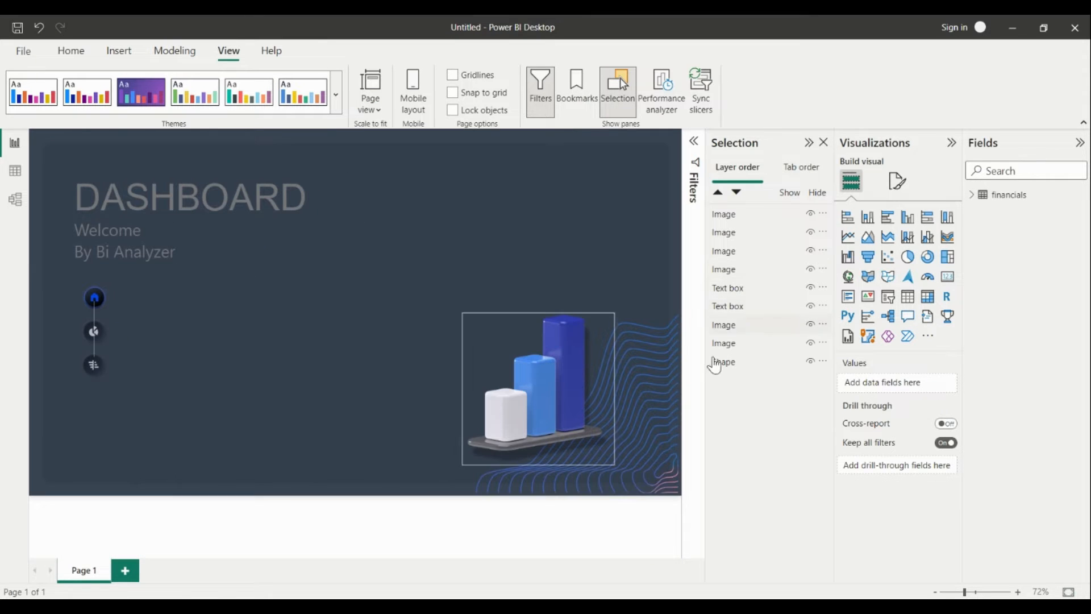
left_click_drag(754, 223, 777, 431)
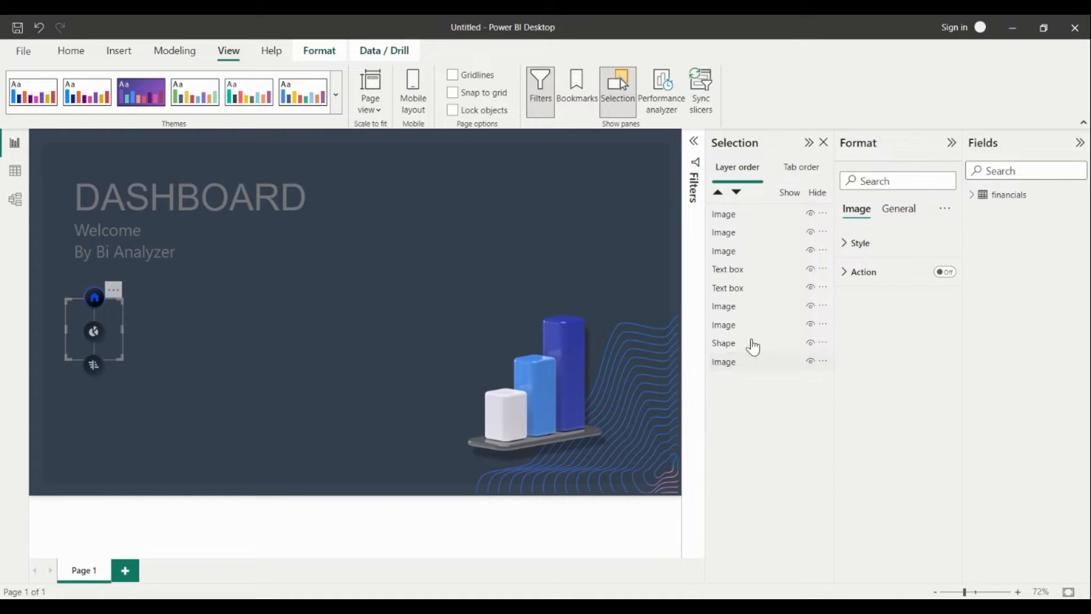
left_click(390, 139)
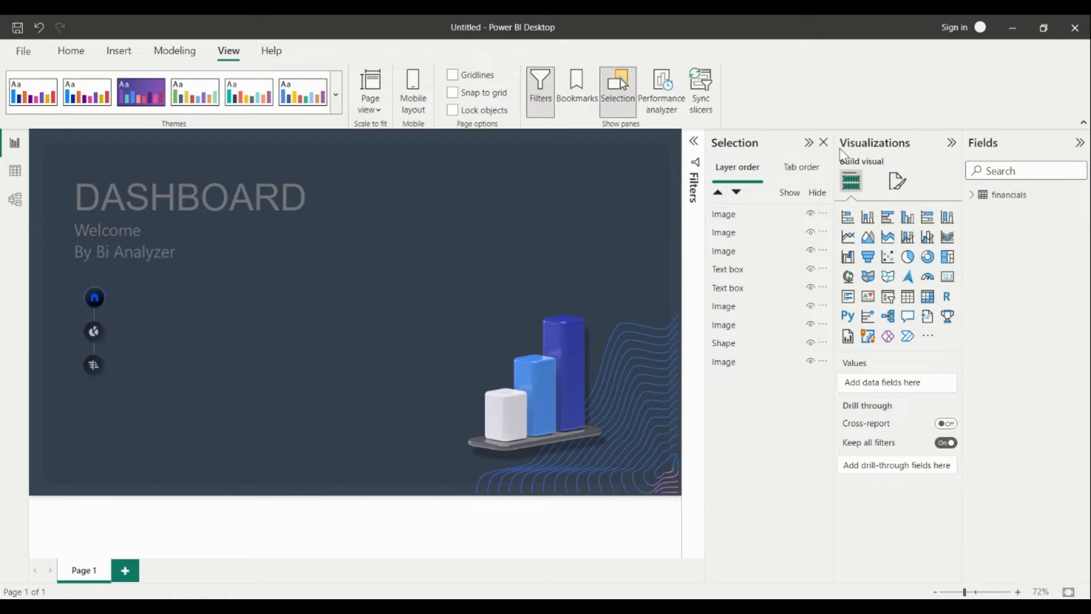
left_click(822, 142)
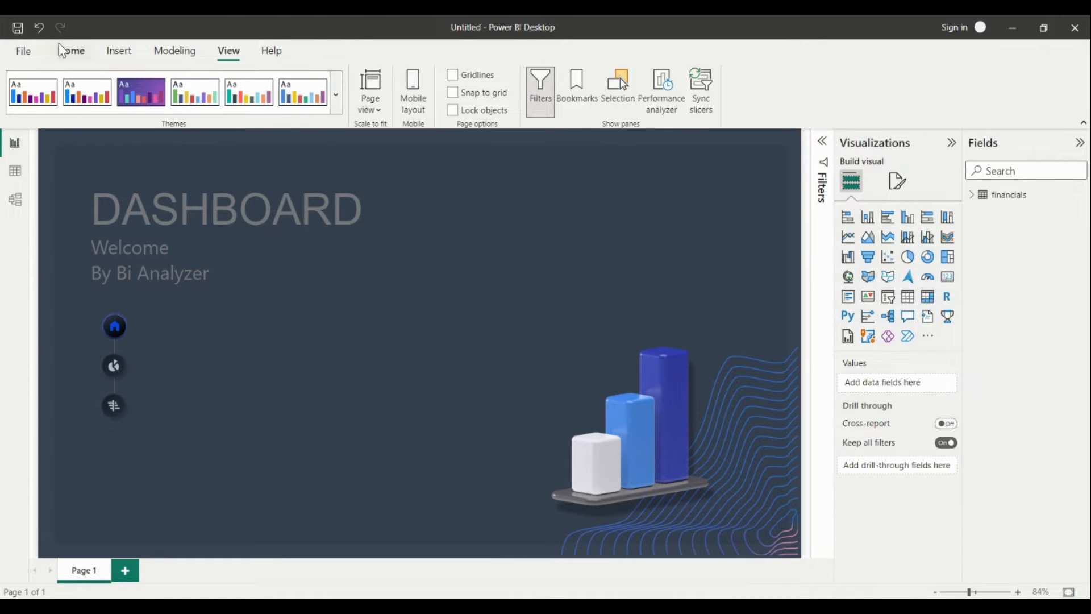
Add a small text box beside the home icon and enter "Home" in it
left_click(108, 55)
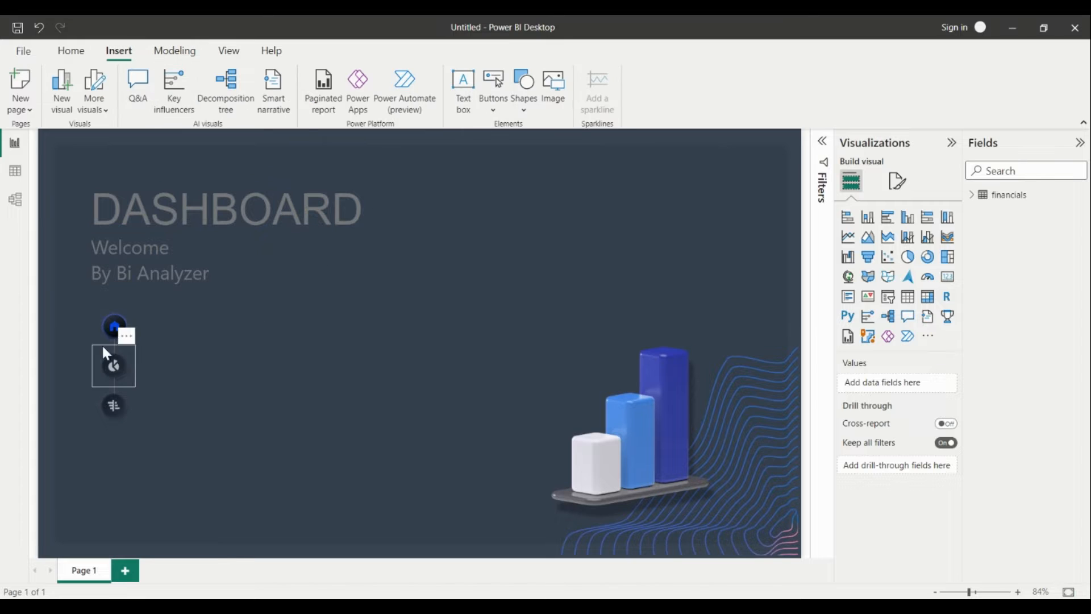
left_click(463, 91)
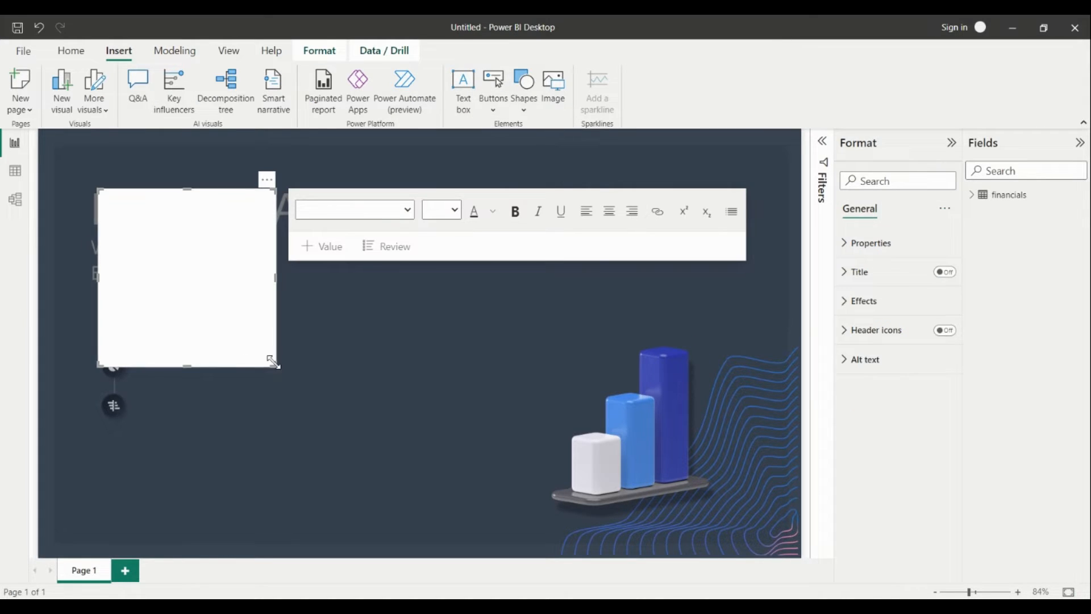
left_click_drag(272, 366, 273, 316)
left_click(202, 323)
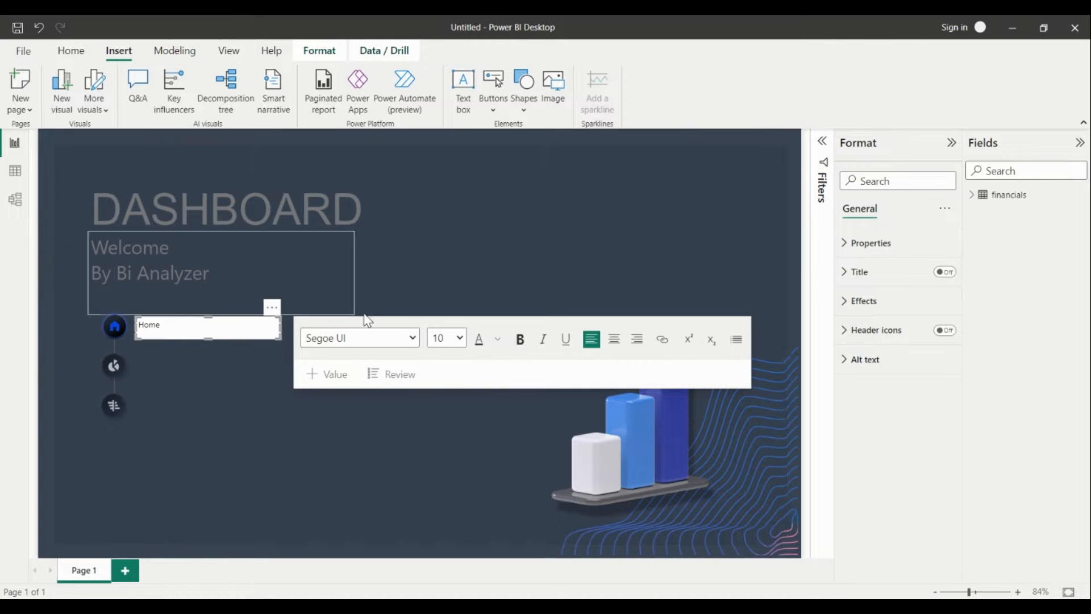
Format the "Home" text in bold Arial, size 14
key("ctrl+a")
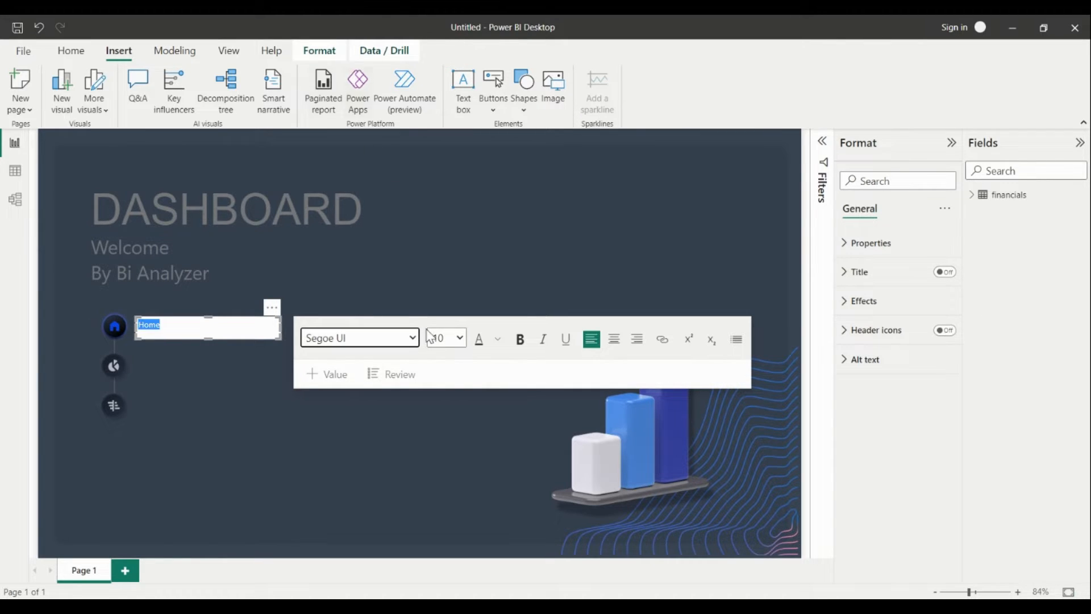
left_click(366, 80)
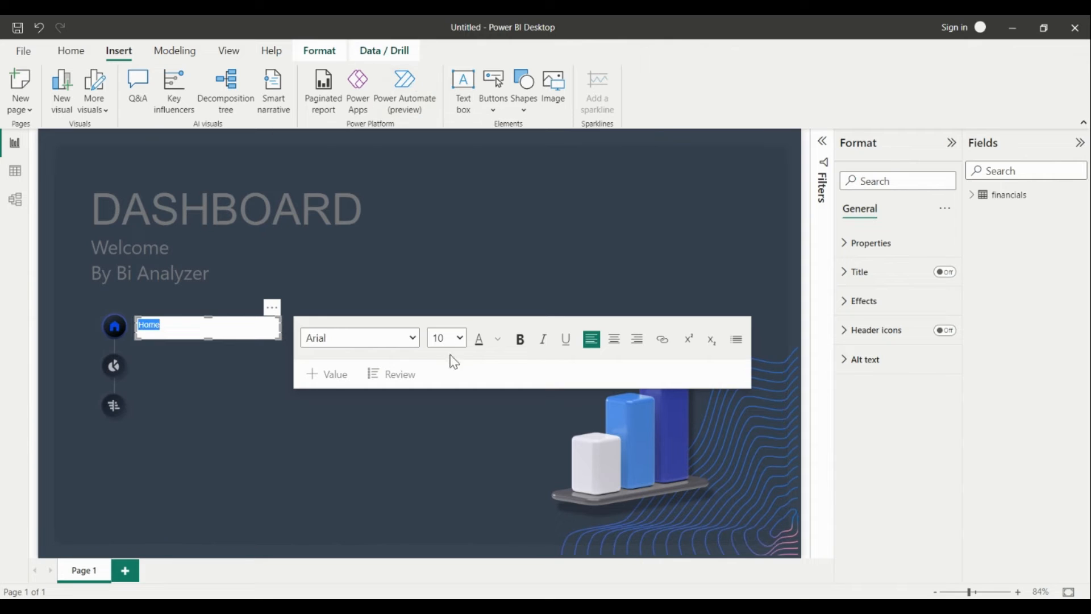
left_click(435, 136)
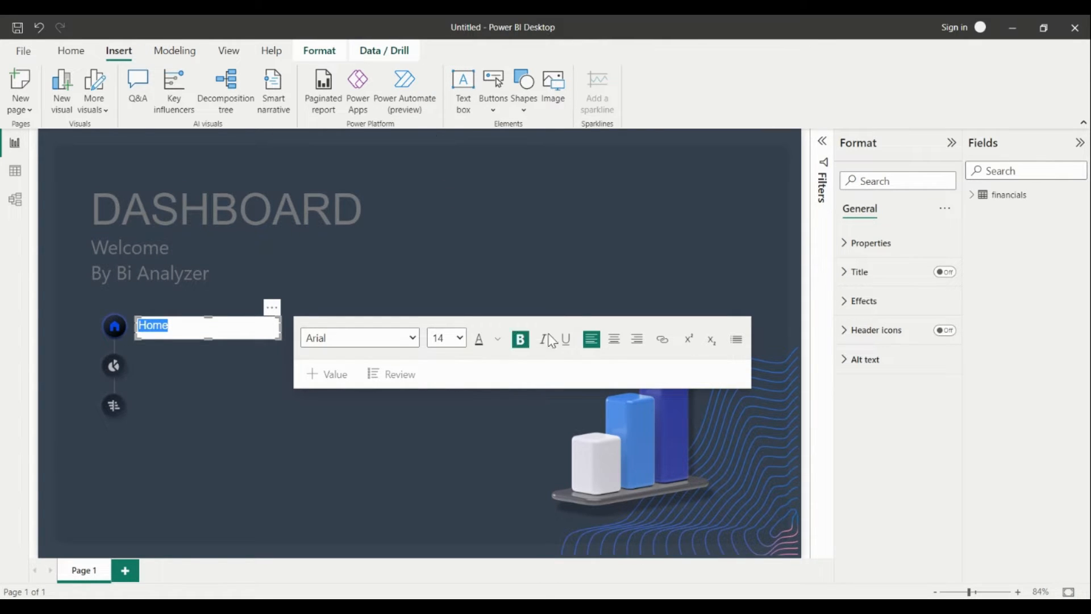
Turn off the background of the "Home" text box
left_click(869, 302)
left_click(936, 330)
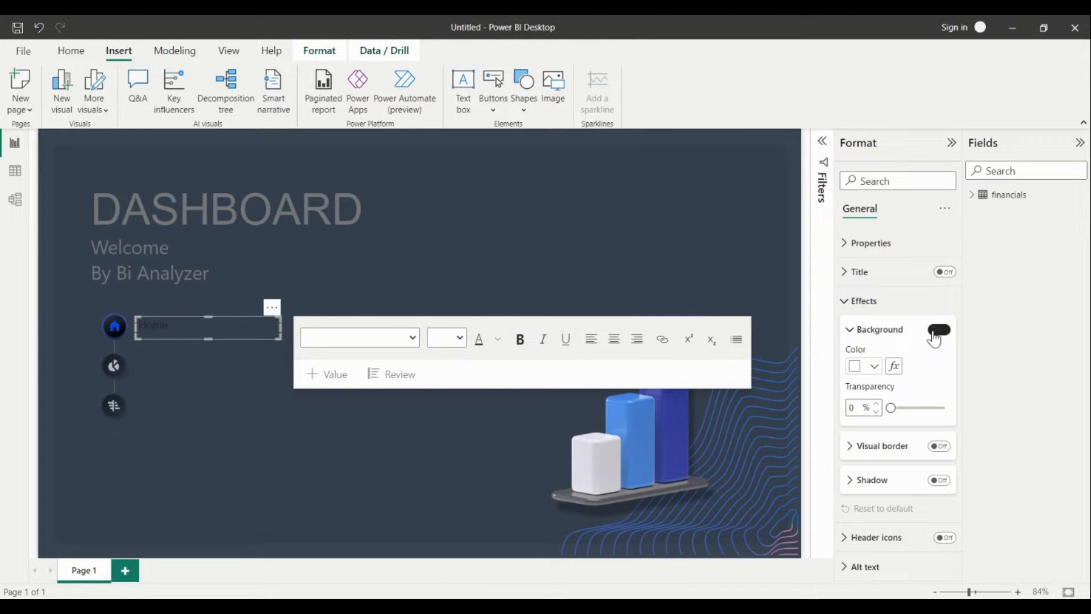
left_click(870, 304)
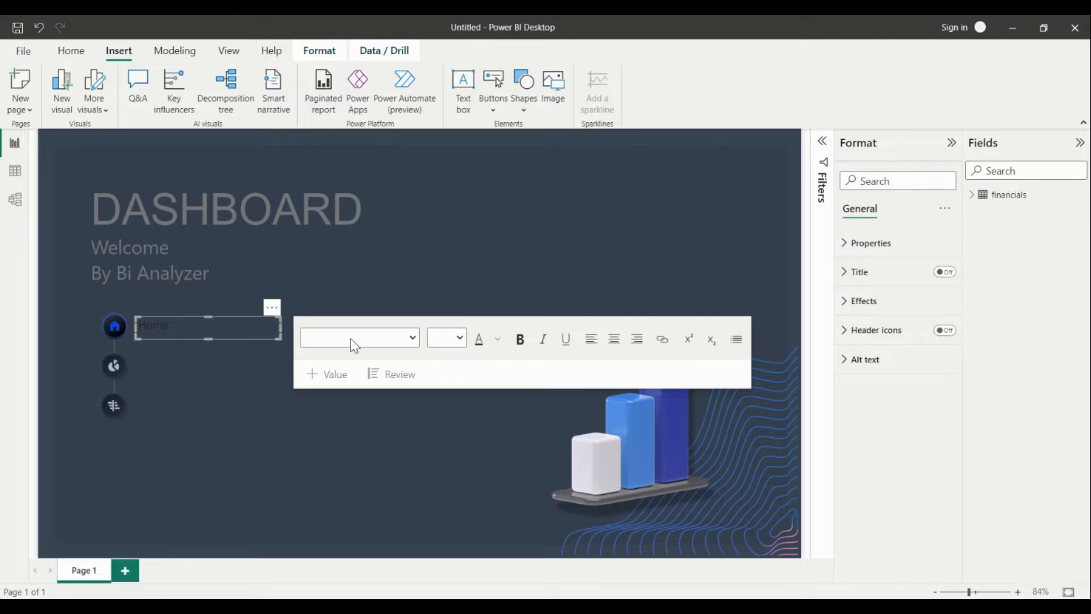
left_click(213, 212)
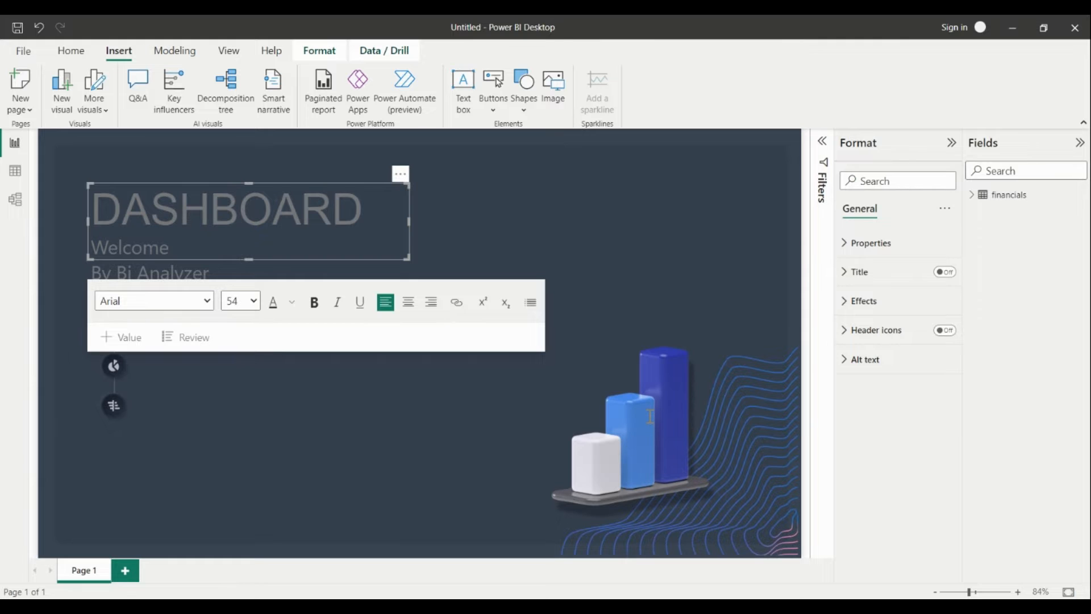
left_click(204, 427)
left_click(449, 140)
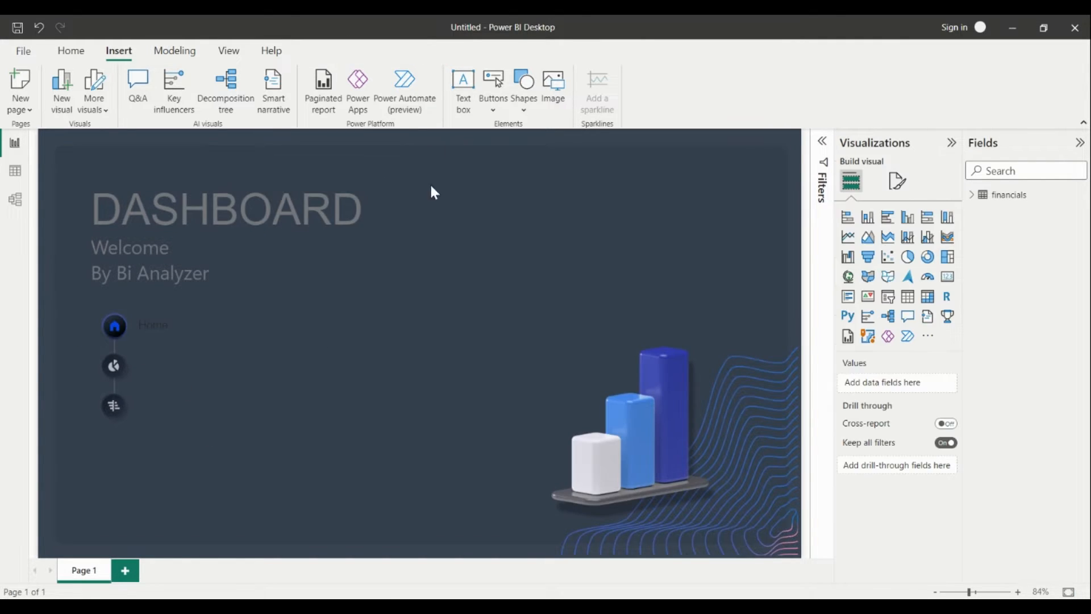
left_click(168, 334)
key("ctrl+a")
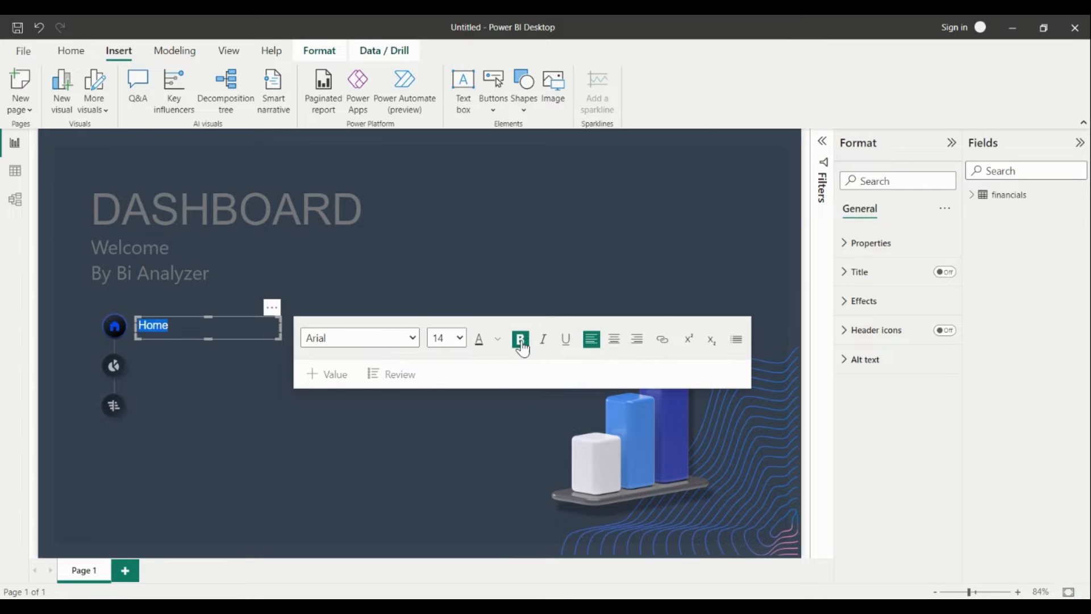
left_click(497, 339)
left_click(549, 310)
left_click(554, 307)
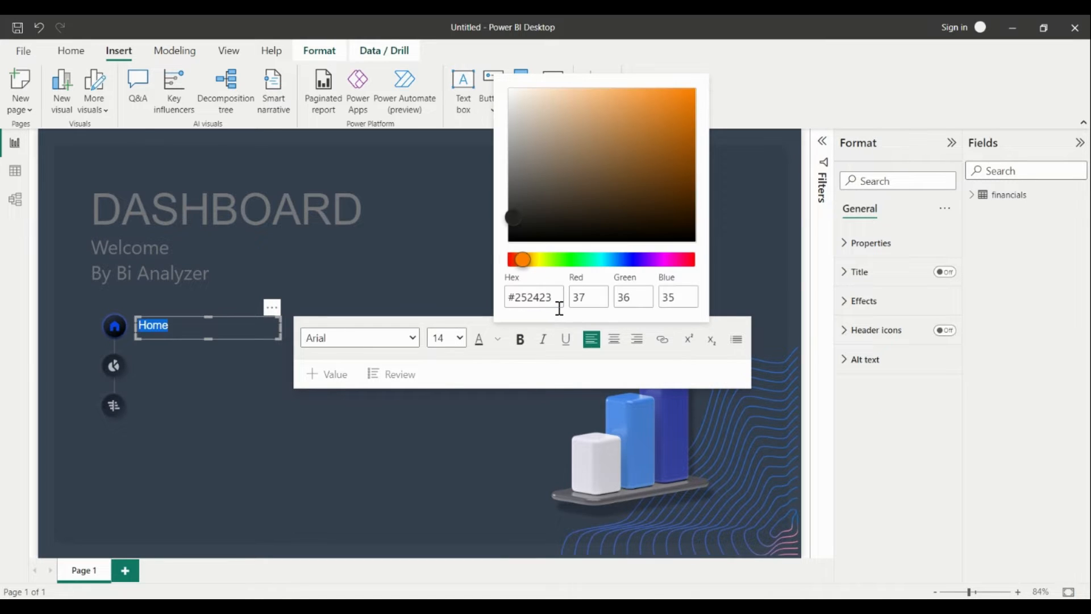
left_click(545, 306)
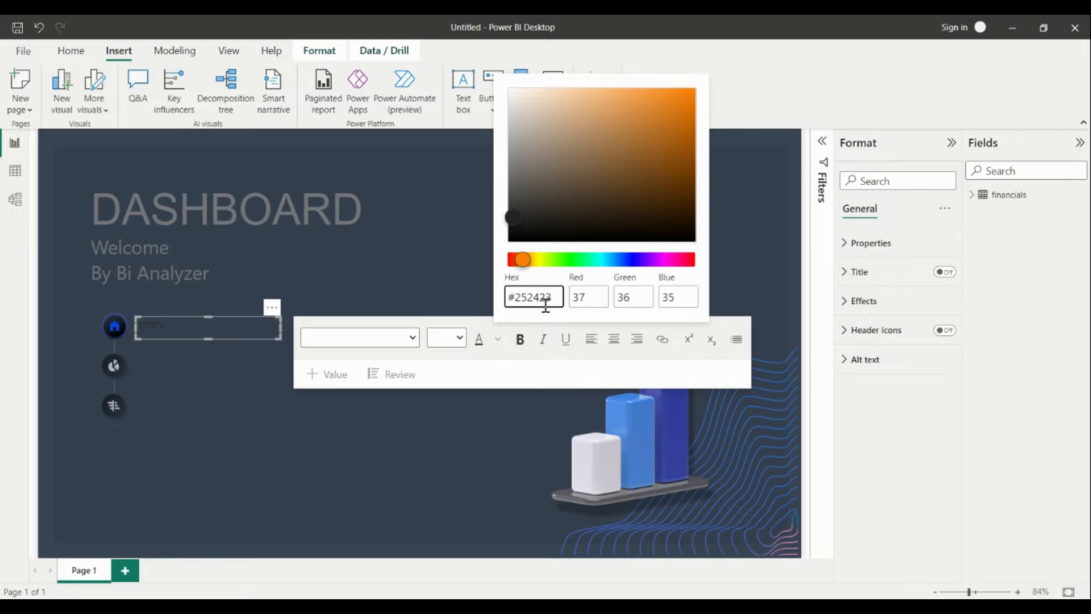
key("ctrl+a")
left_click(38, 27)
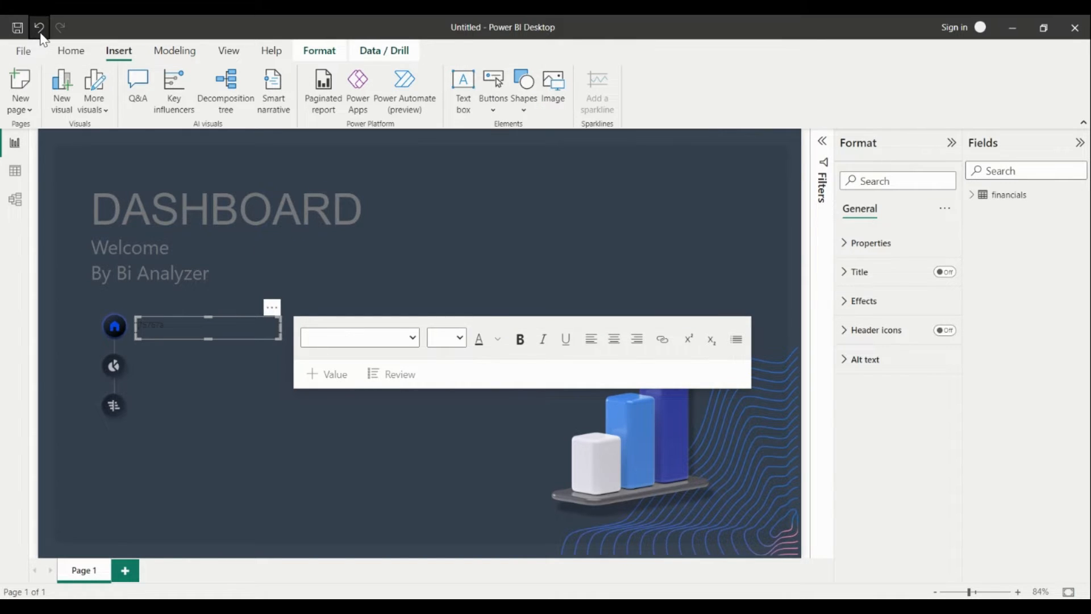
left_click(39, 26)
Set the font colour of the "Home" label to the custom hex value #75767A
left_click(193, 335)
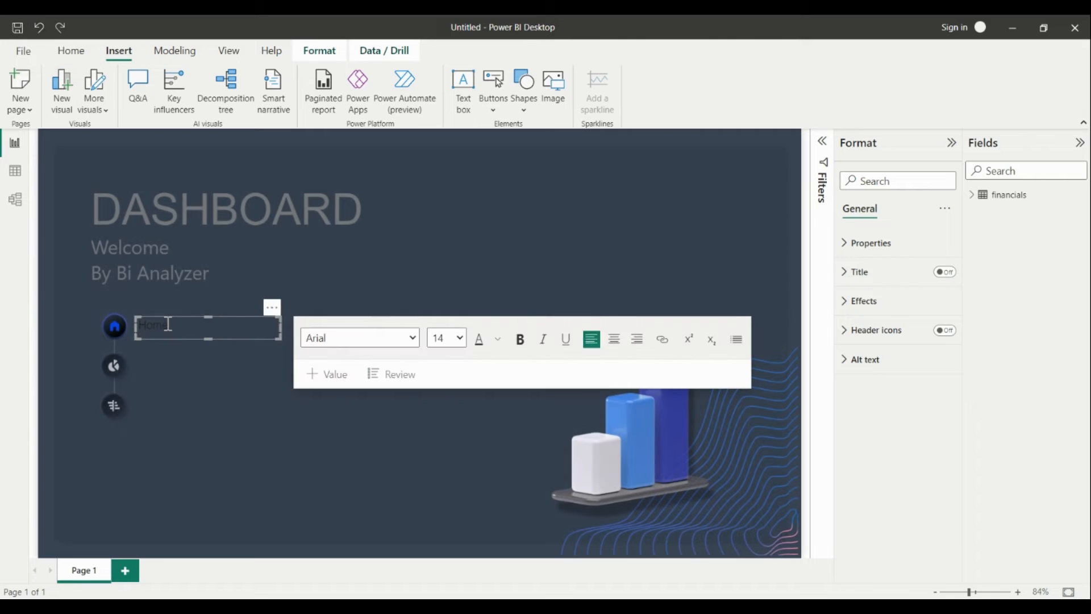
double_click(193, 335)
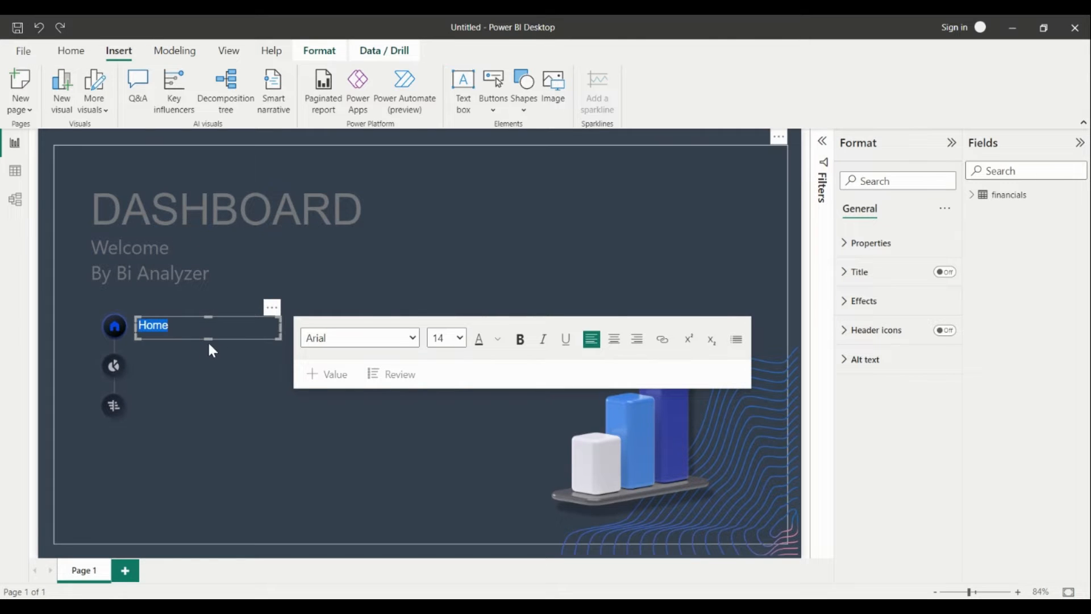
left_click(499, 339)
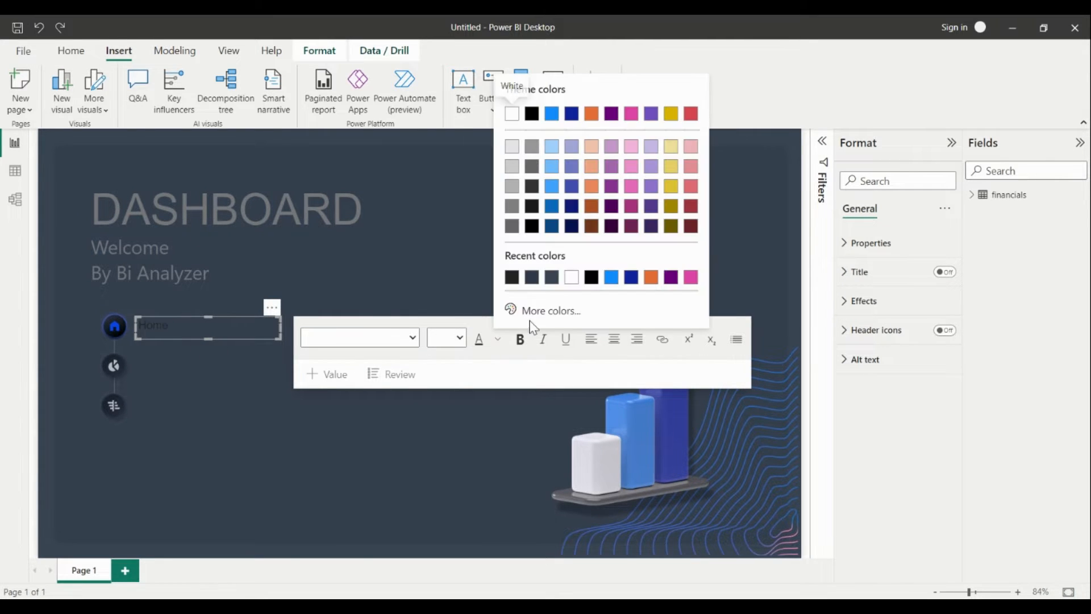
left_click(519, 309)
key("ctrl+a")
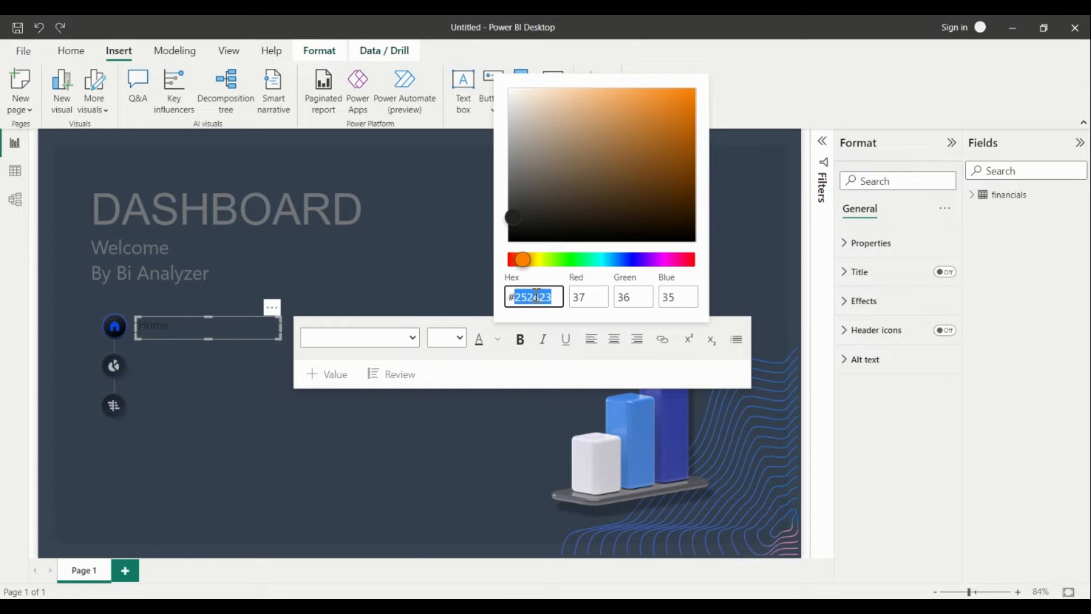
type("#75767A")
left_click(406, 137)
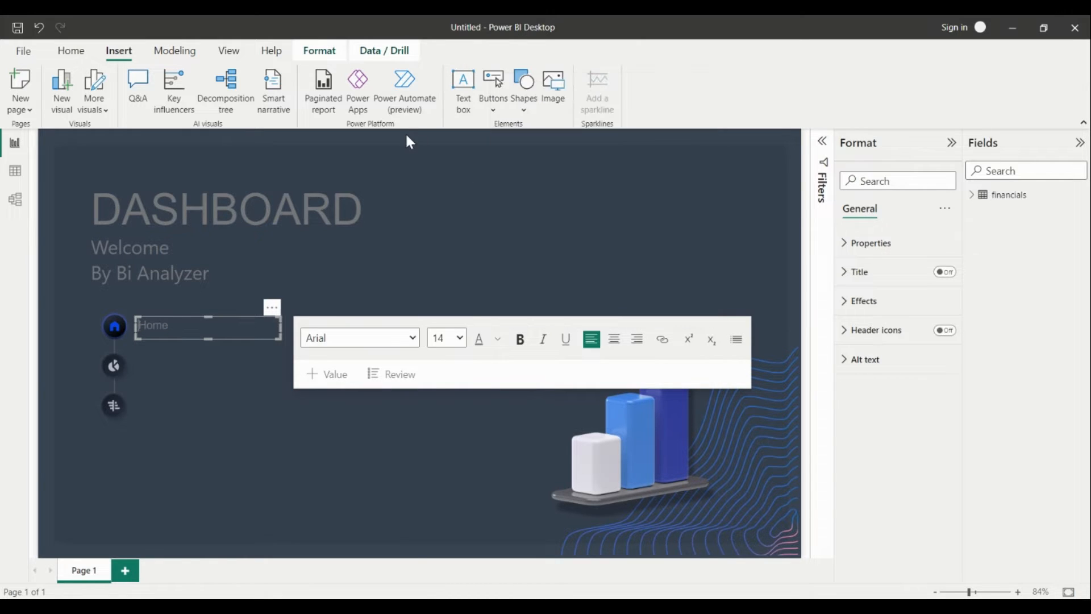
left_click(406, 137)
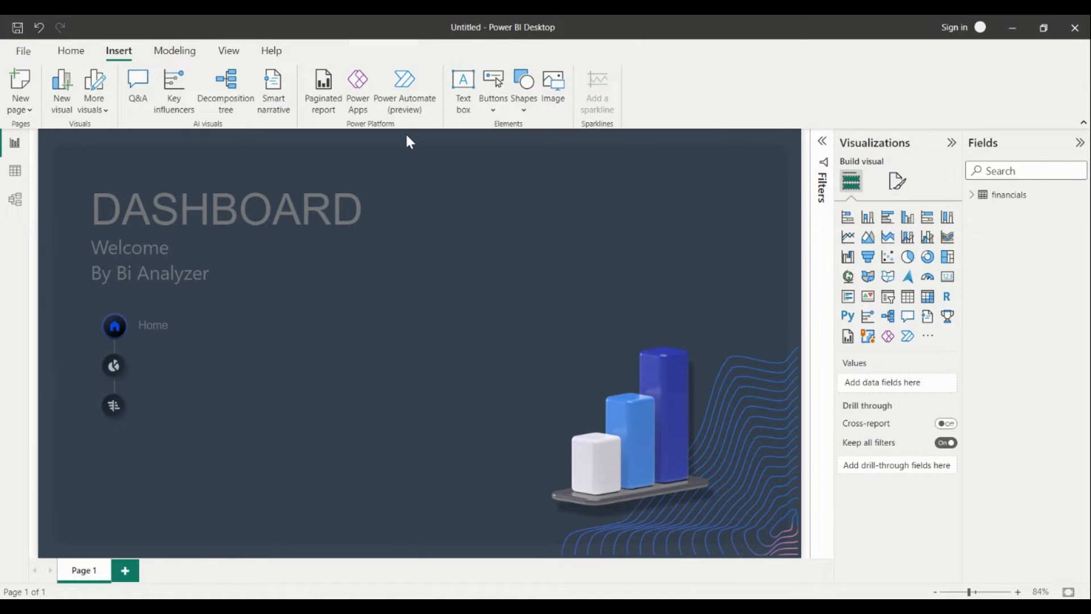
Increase the "Home" label's font size to 16
left_click(199, 329)
key("ctrl+a")
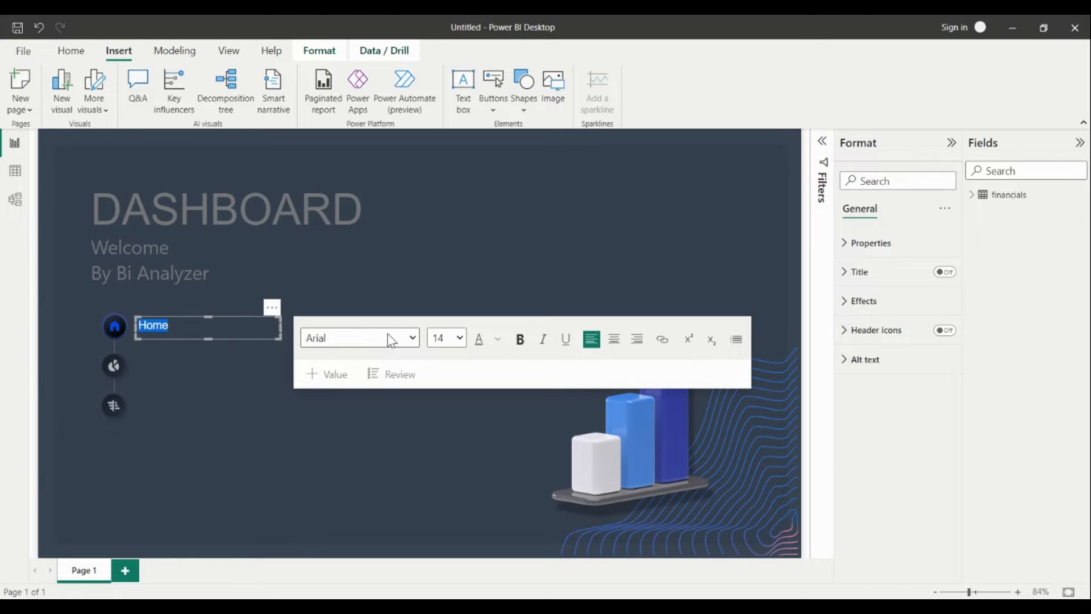
key("ctrl+shift+period")
left_click(439, 134)
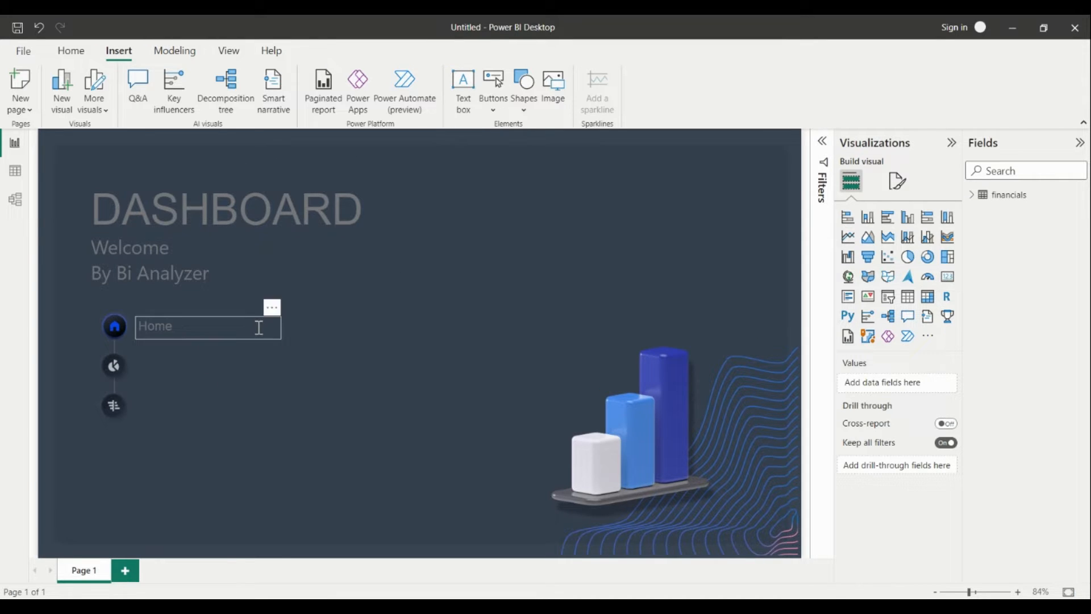
left_click(270, 312)
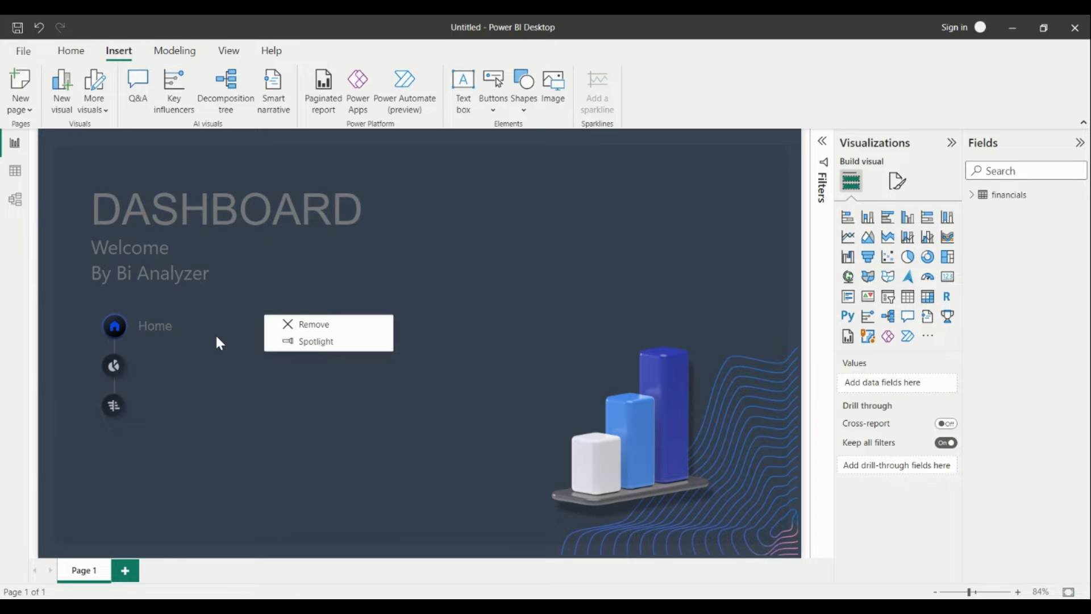
left_click(200, 334)
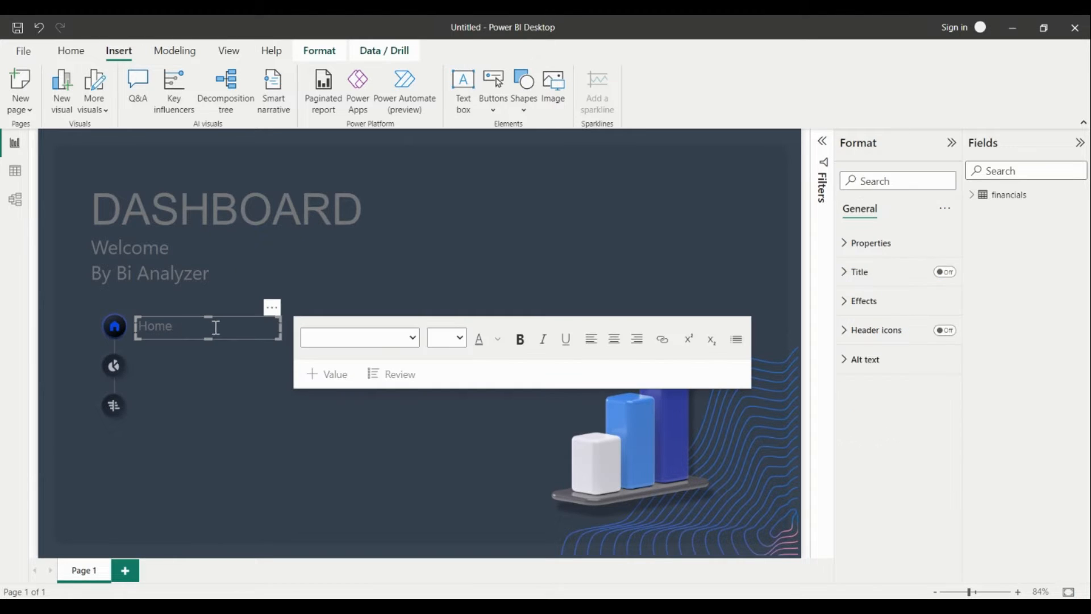
left_click(272, 308)
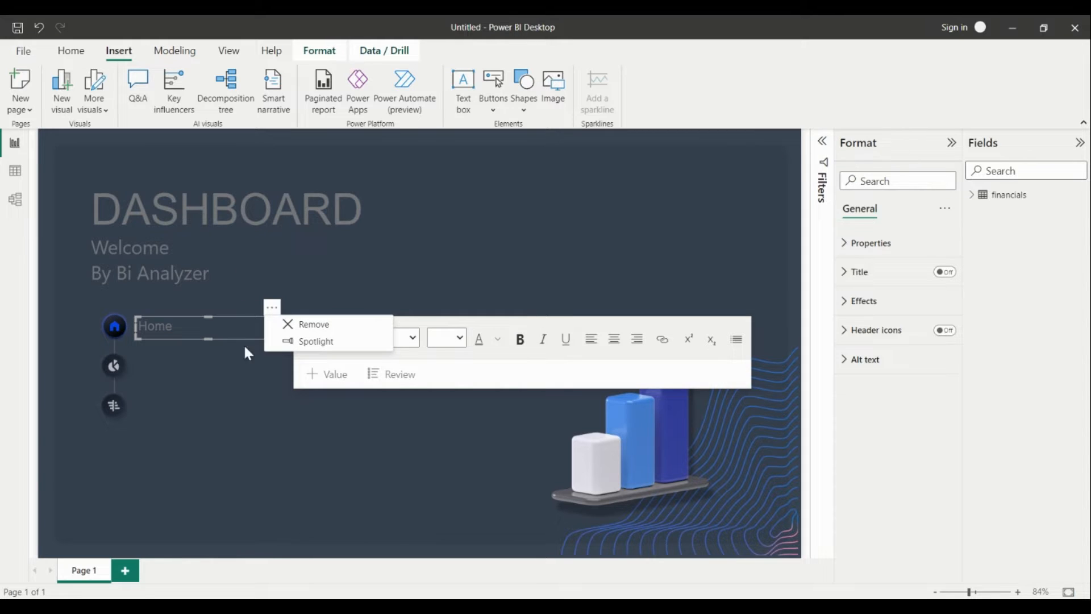
key("Escape")
left_click(404, 141)
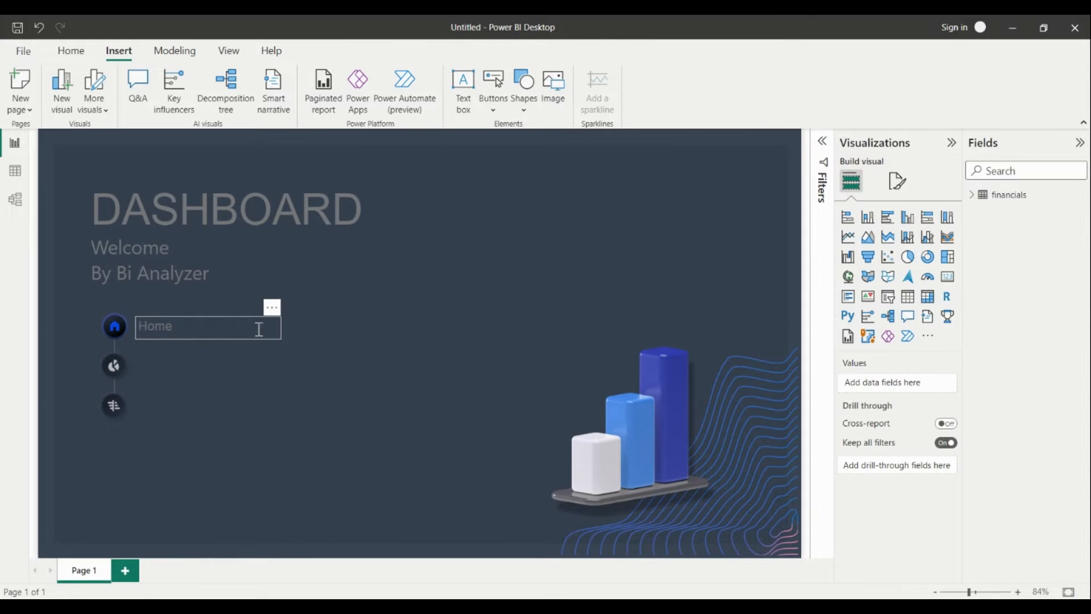
Duplicate the "Home" text box twice and align the copies beneath it, beside the second and third navigation icons
left_click(238, 344)
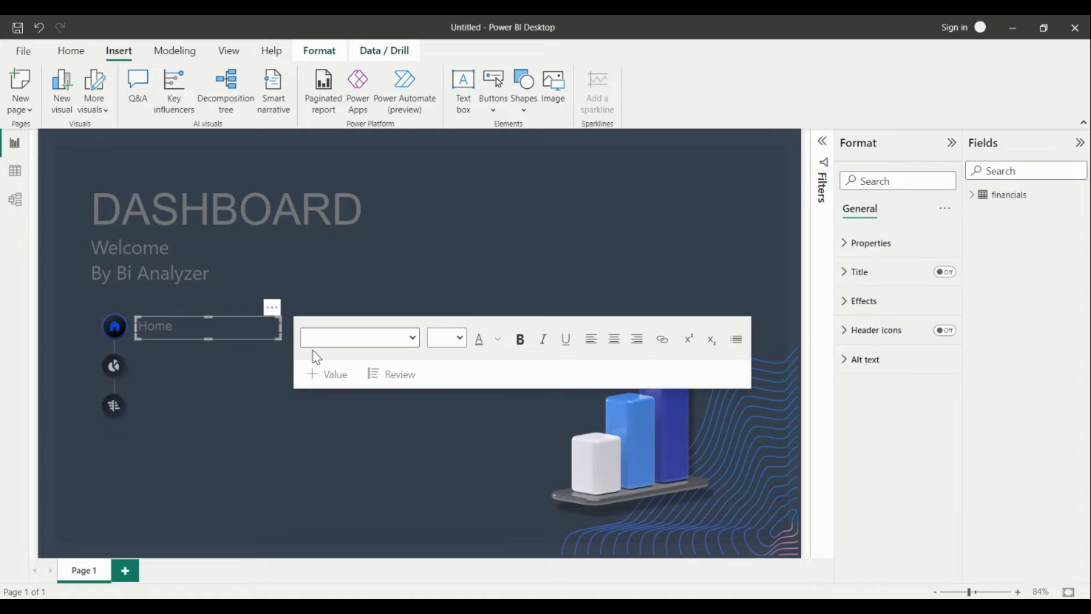
left_click_drag(275, 313, 274, 353)
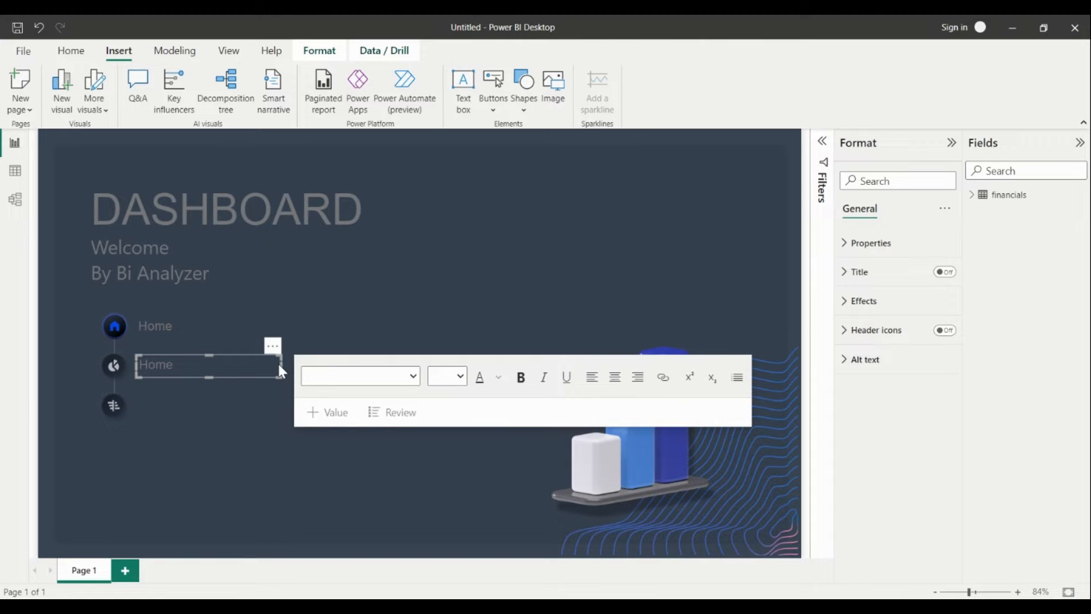
left_click(347, 146)
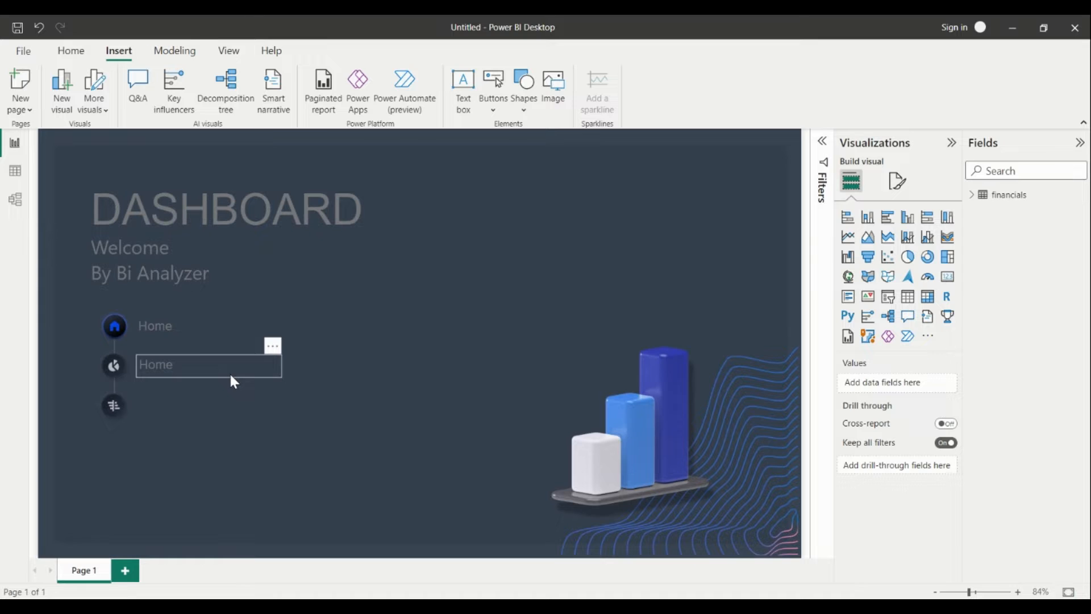
left_click(231, 374)
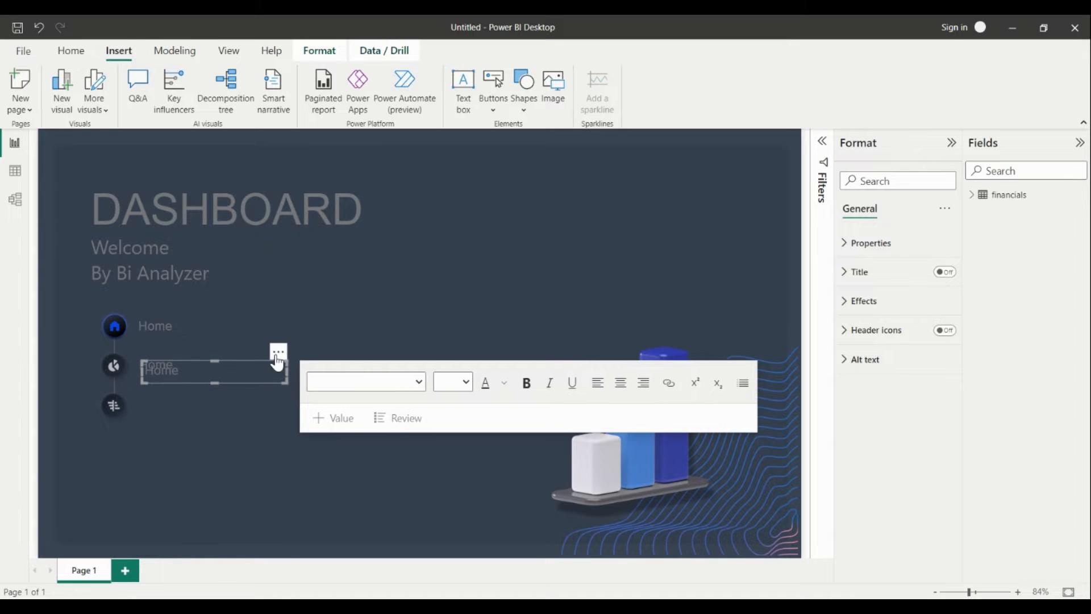
left_click_drag(278, 362, 264, 387)
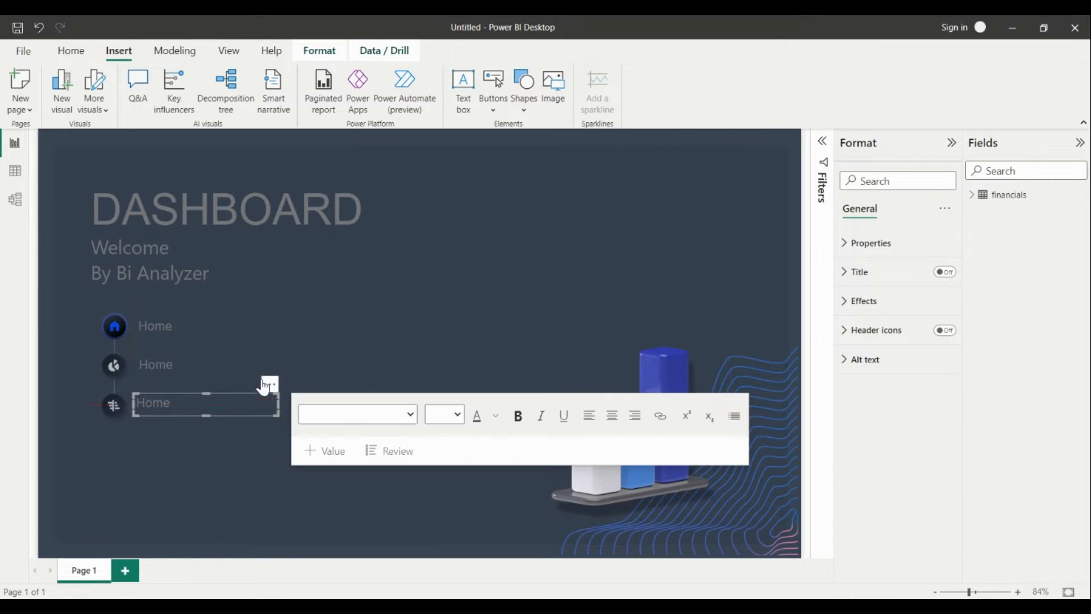
left_click(219, 368)
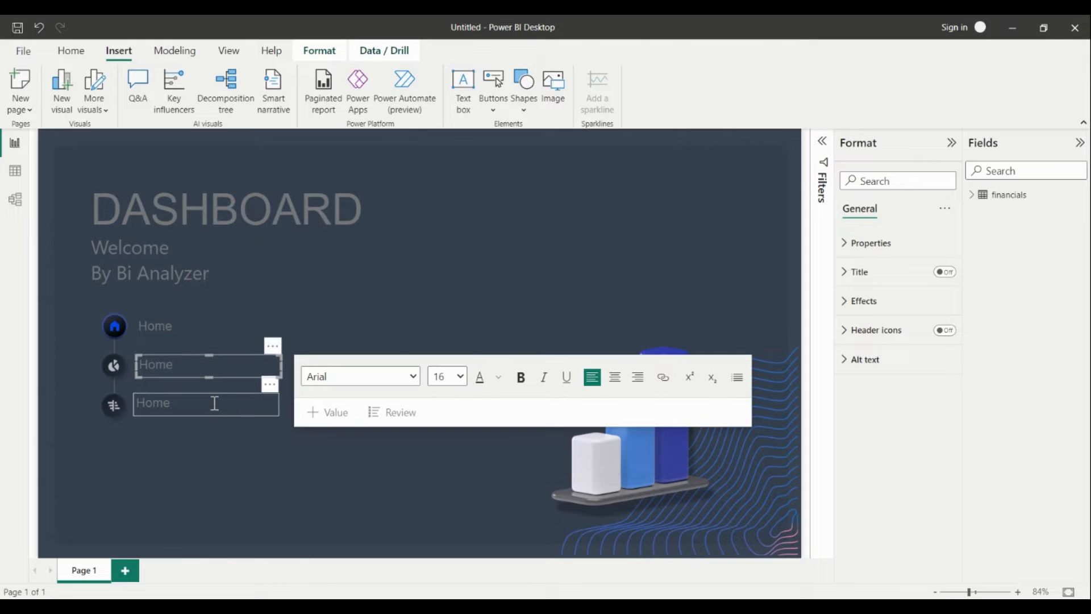
left_click(273, 399)
Replace the text of the label beside the second icon with "Visuals Page"
left_click(222, 363)
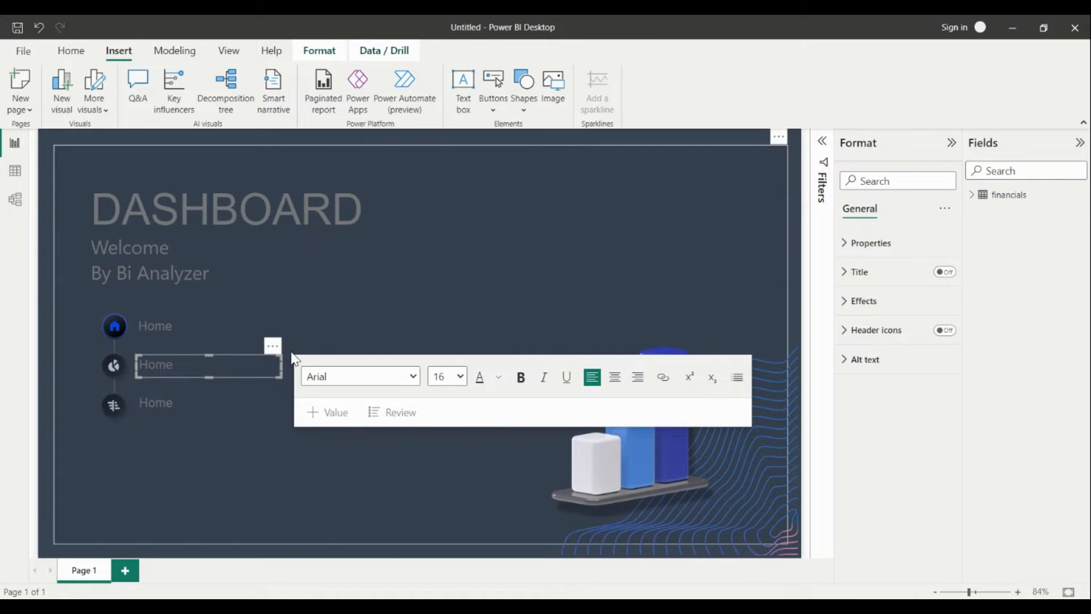
key("BackSpace")
key("BackSpace")
key("BackSpace")
type("Visu")
key("BackSpace")
key("BackSpace")
key("BackSpace")
type("isuals Page")
key("Left")
key("BackSpace")
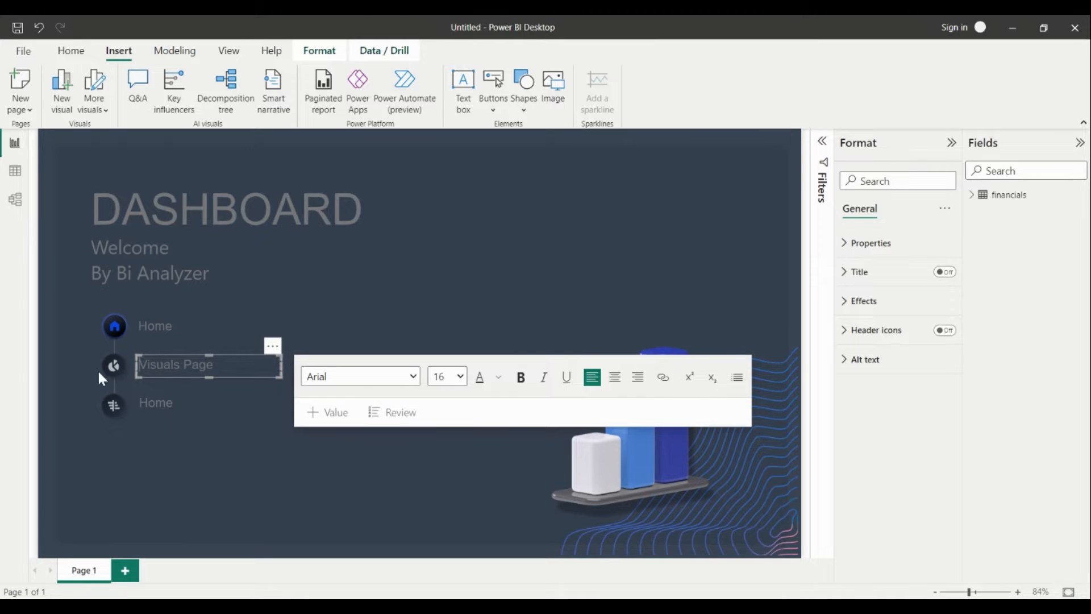
Replace the text of the label beside the third icon with "Table View"
left_click(182, 404)
key("BackSpace")
key("BackSpace")
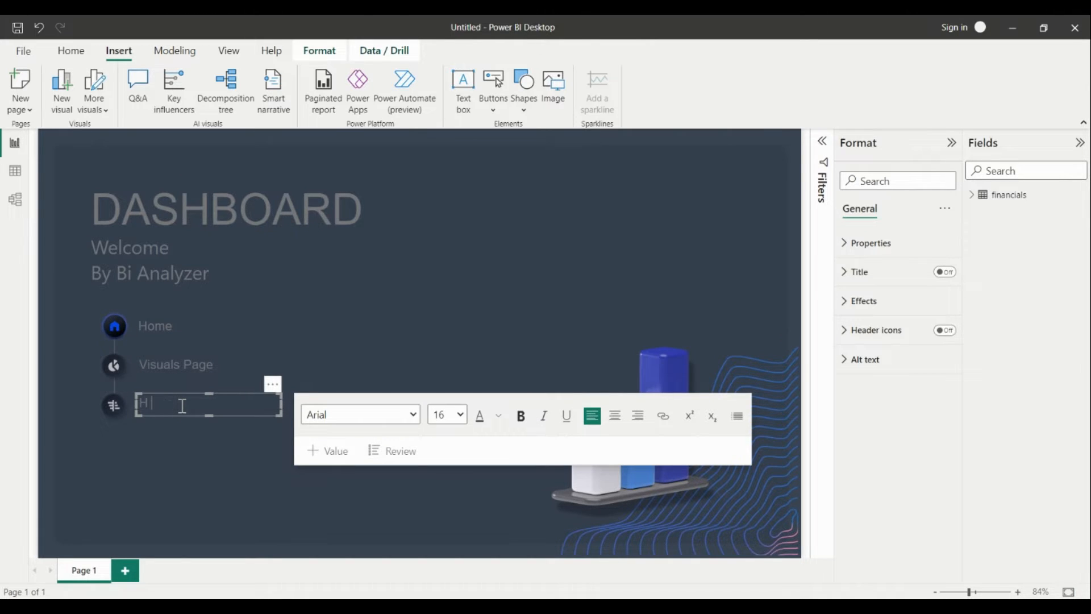
type("De")
key("BackSpace")
key("BackSpace")
key("BackSpace")
type("Table View")
key("ctrl+Left")
key("ctrl+Left")
key("BackSpace")
key("BackSpace")
left_click(170, 362)
left_click_drag(227, 368, 199, 368)
left_click(214, 366)
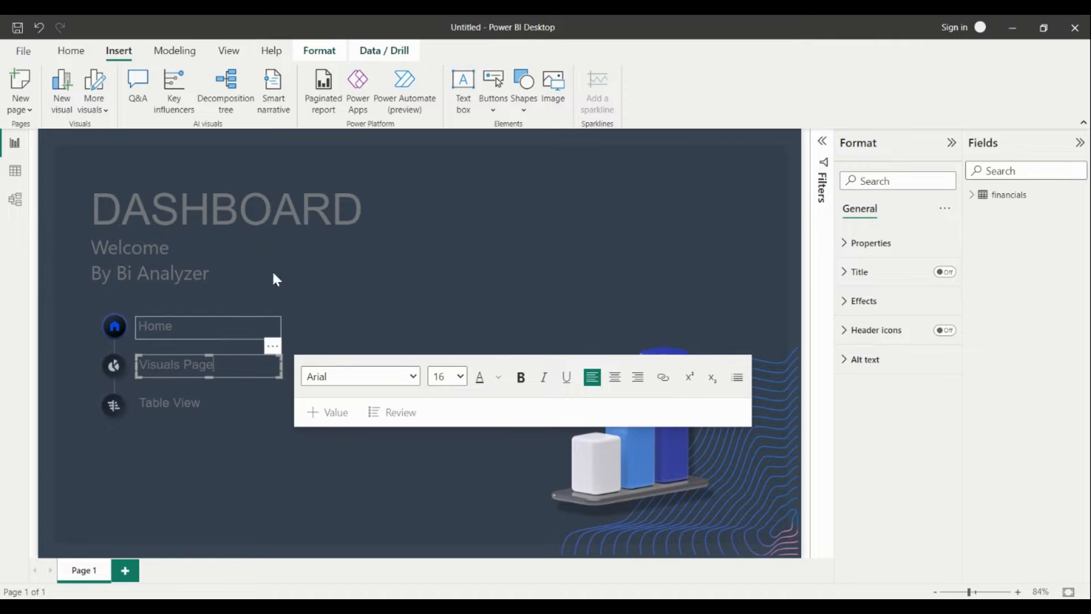
left_click(354, 142)
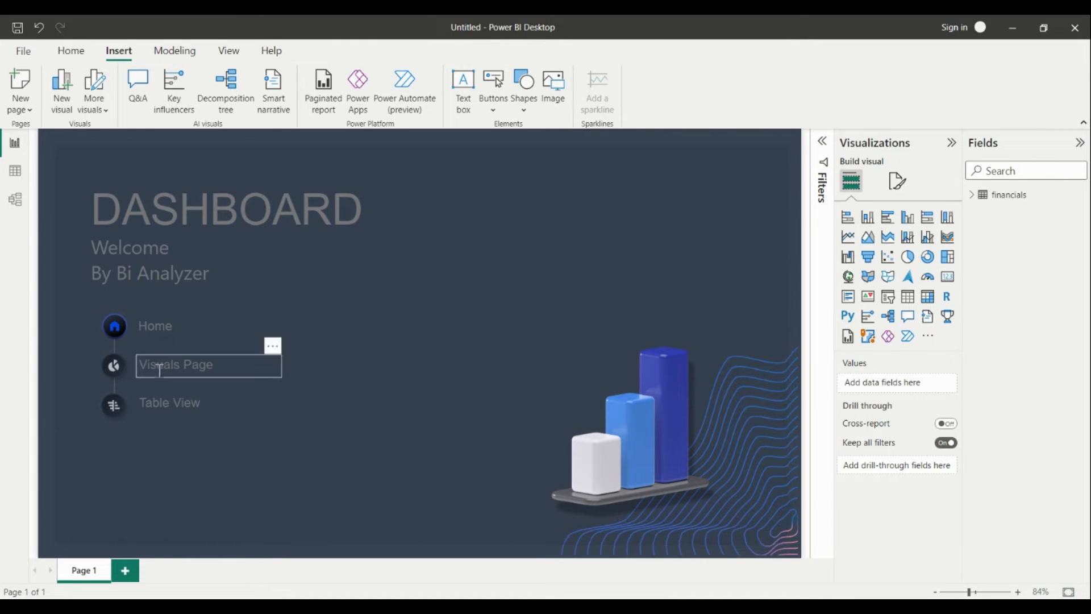
Nudge the "Table View", "Visuals Page" and "Home" labels slightly down to line each up with its icon
left_click(172, 422)
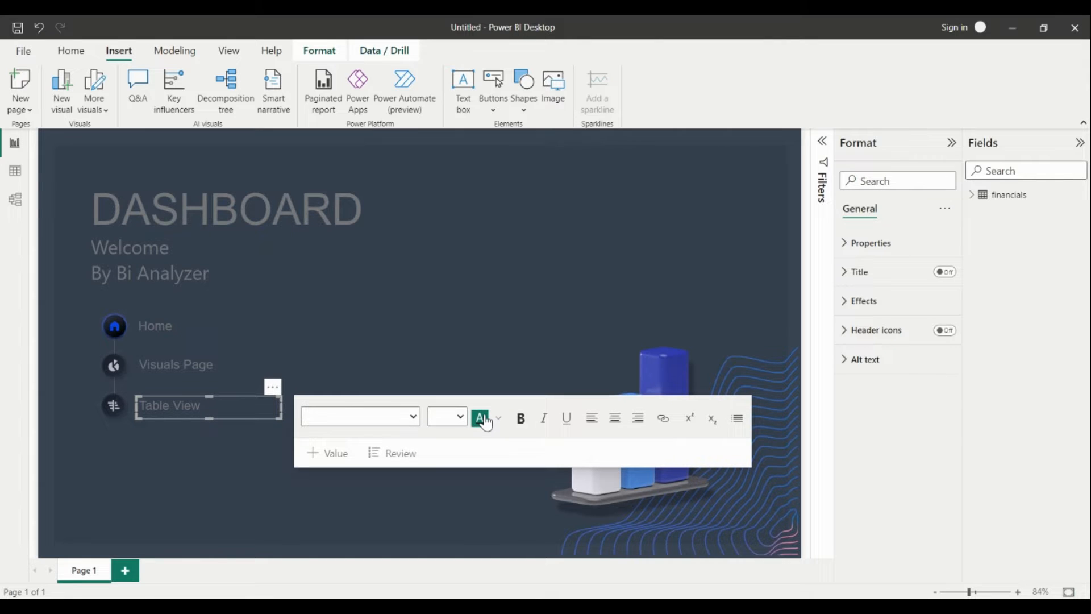
left_click(157, 372)
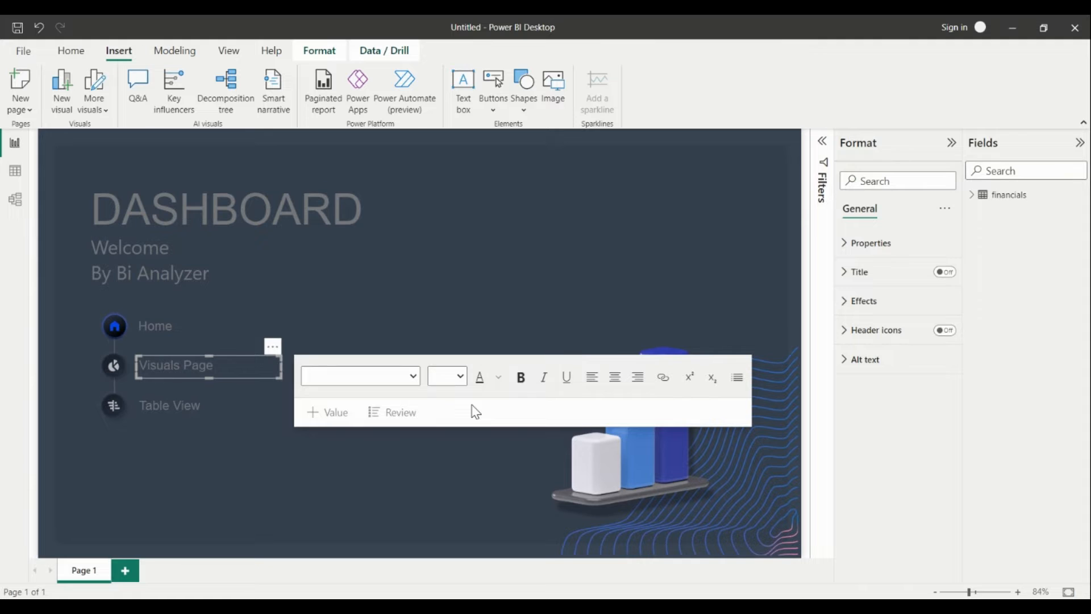
left_click(153, 336)
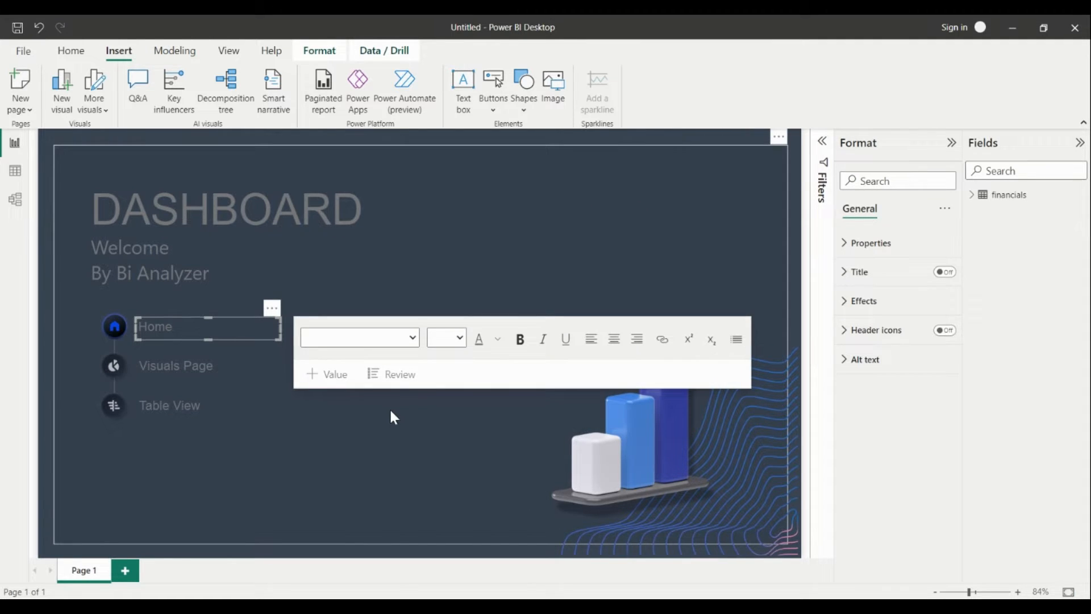
left_click(409, 142)
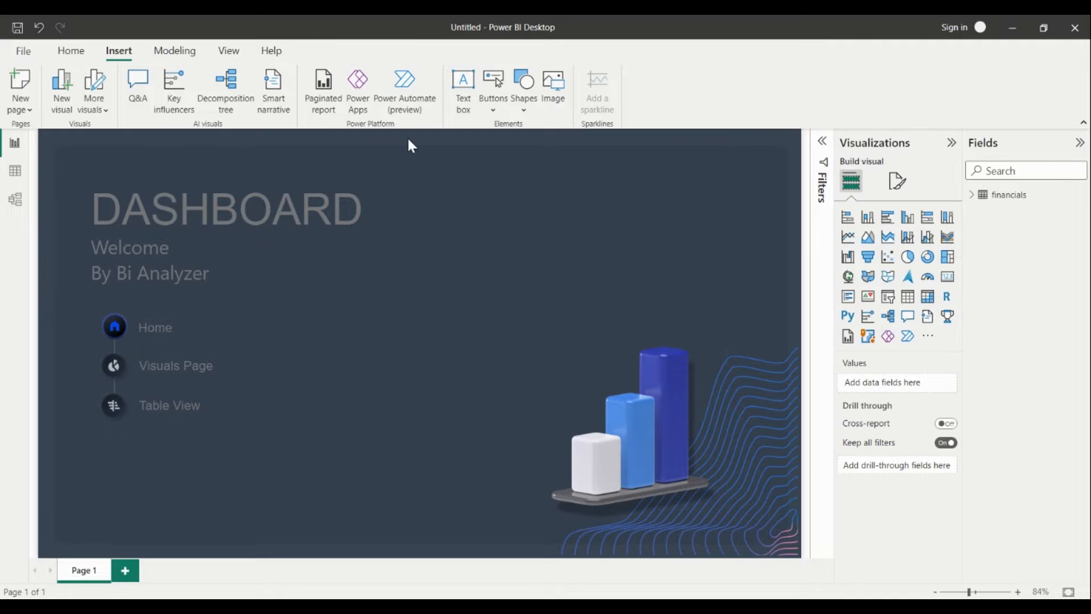
left_click(153, 426)
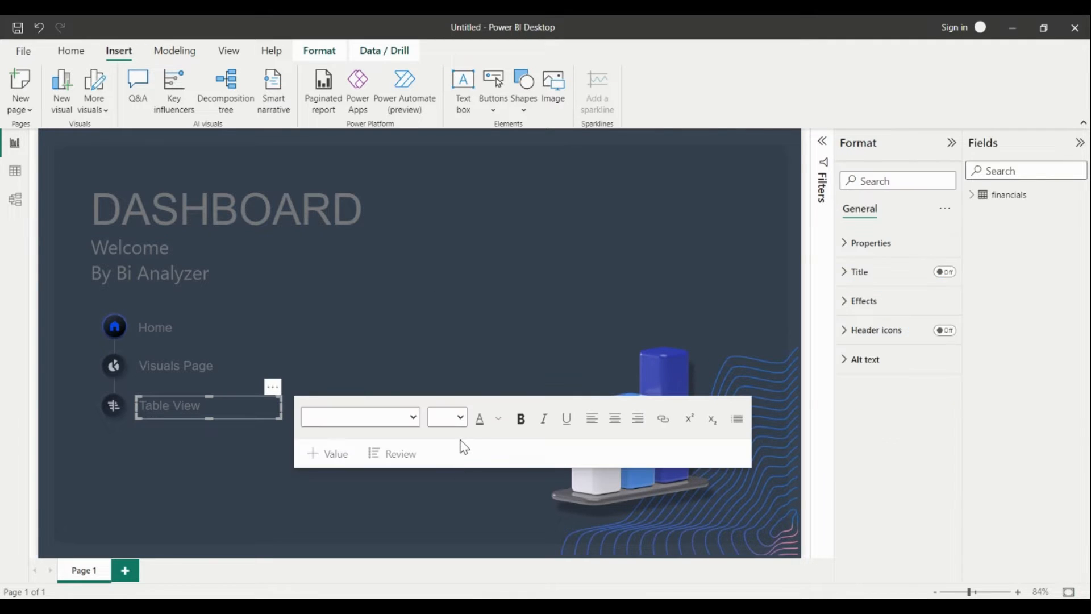
left_click(454, 145)
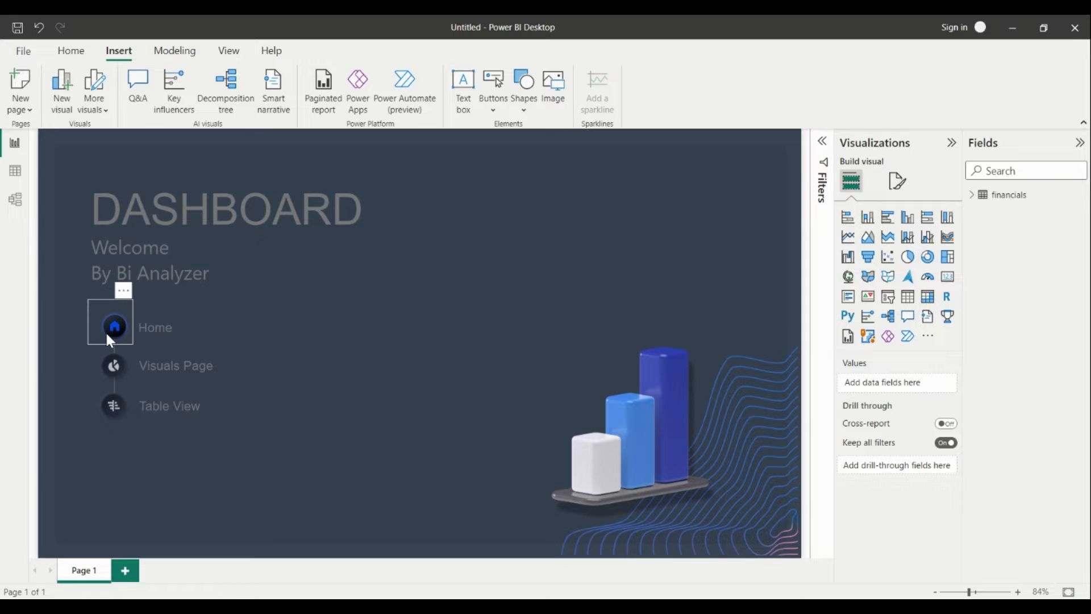
Rename the report page as "Home Page"
double_click(87, 573)
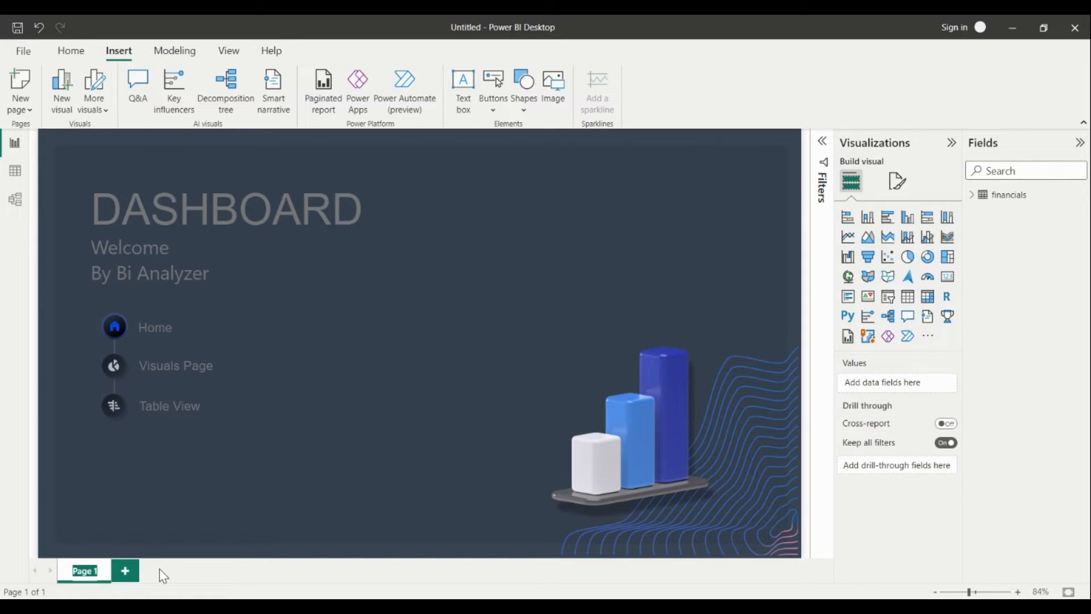
type("H")
key("BackSpace")
type("Ho")
type("me Pag")
type("e")
key("Return")
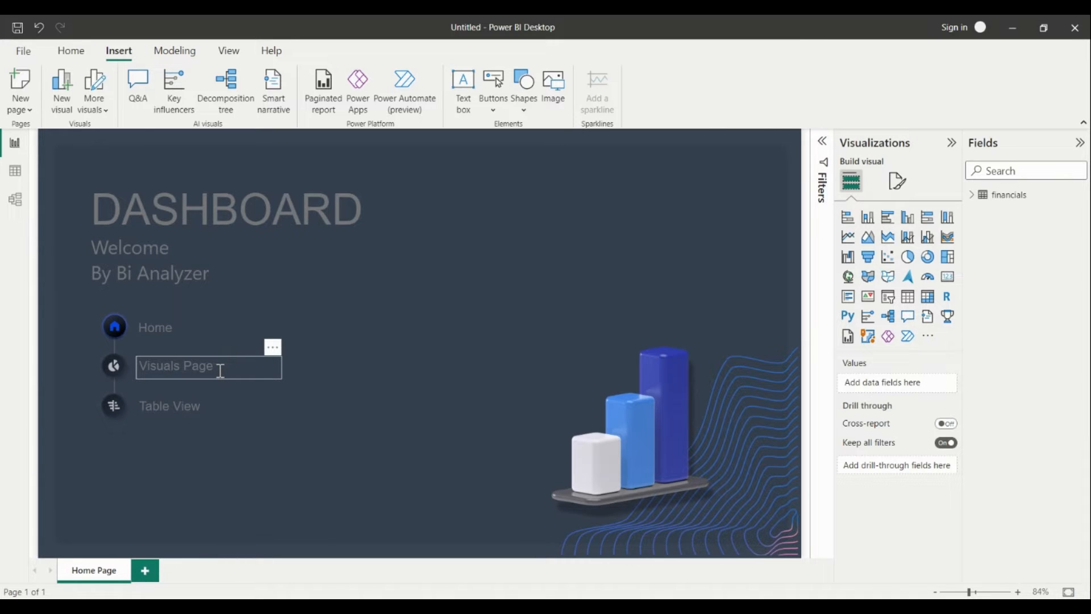
key("Escape")
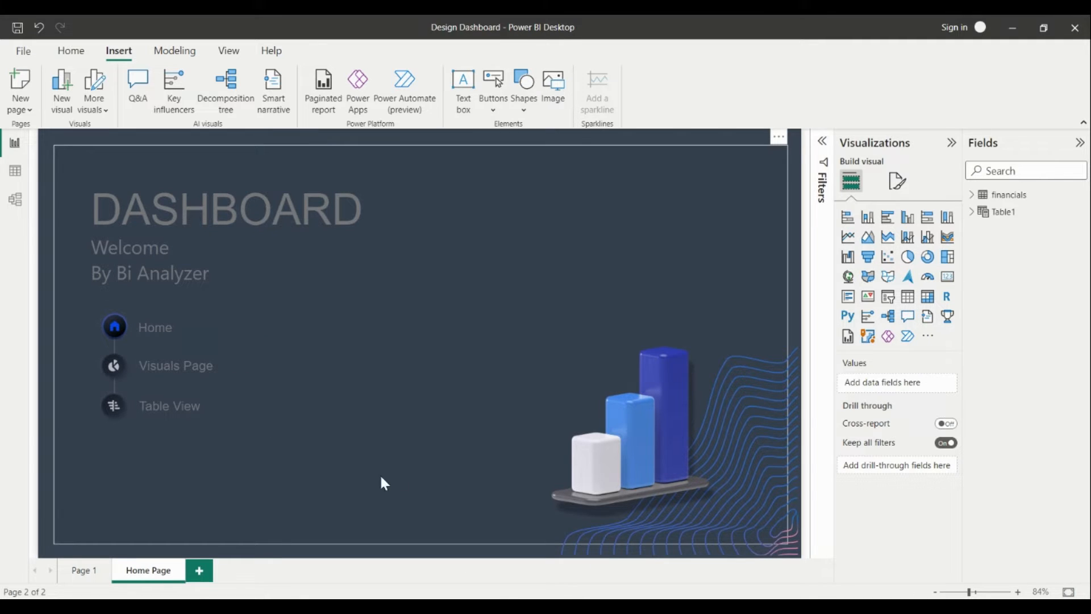
Add a new report page and set its canvas background to #3A4454 with 0% transparency
left_click(199, 570)
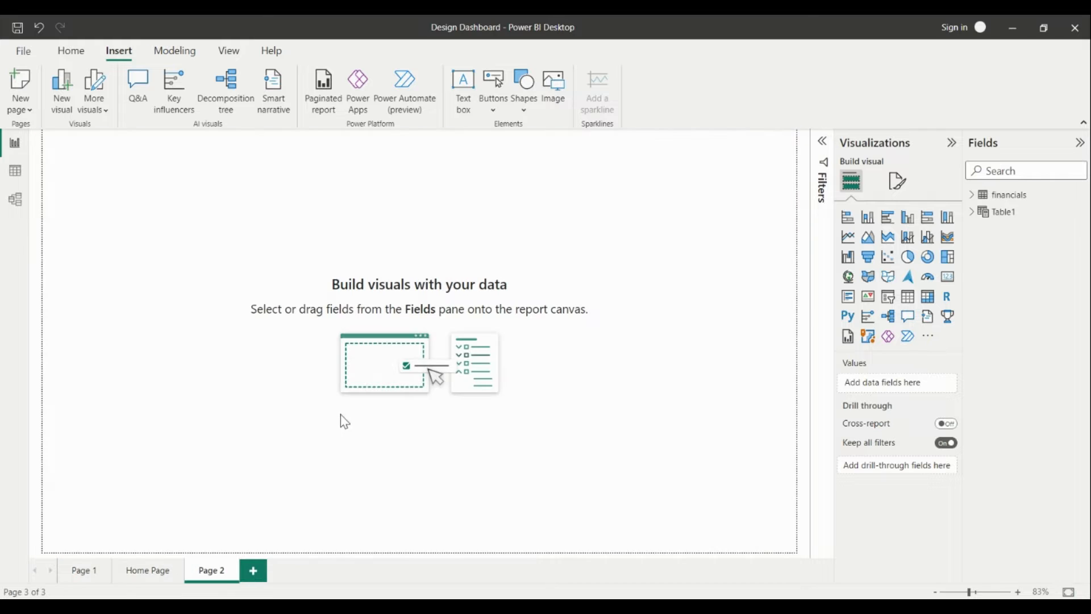
left_click(897, 180)
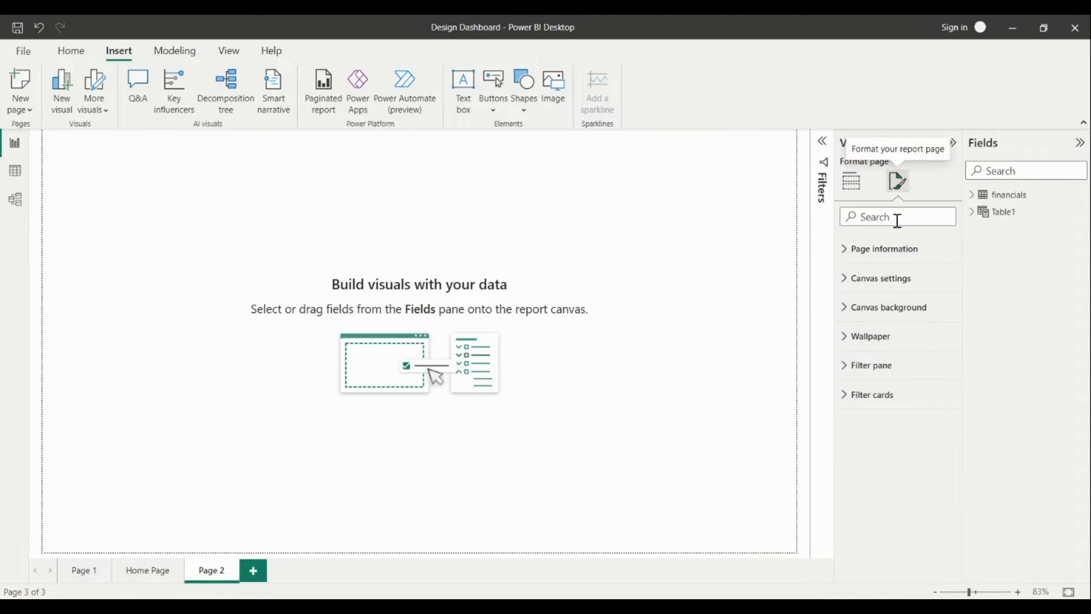
left_click(875, 307)
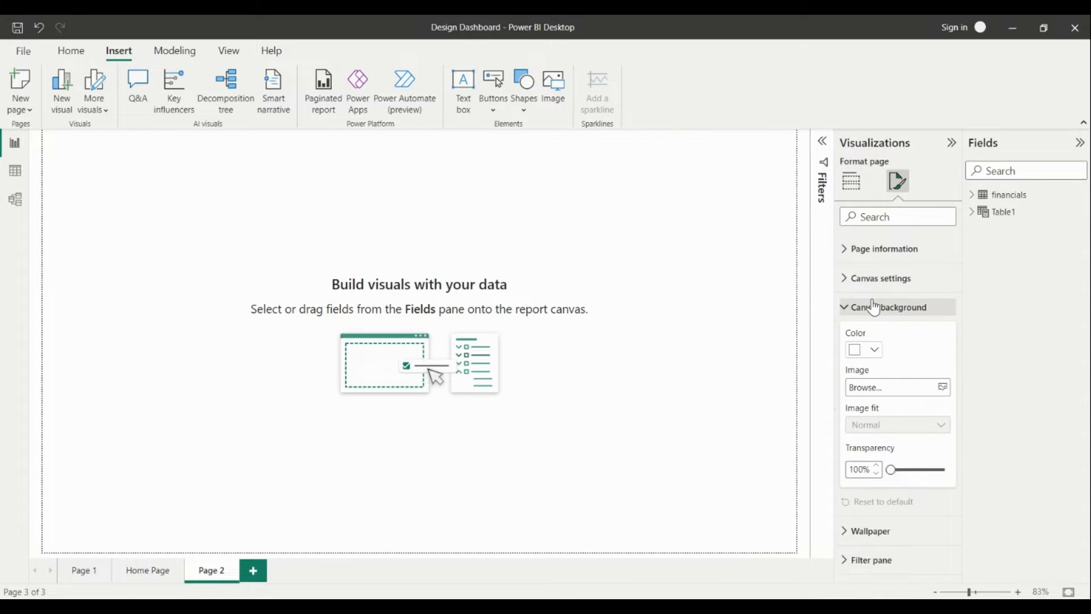
left_click(864, 354)
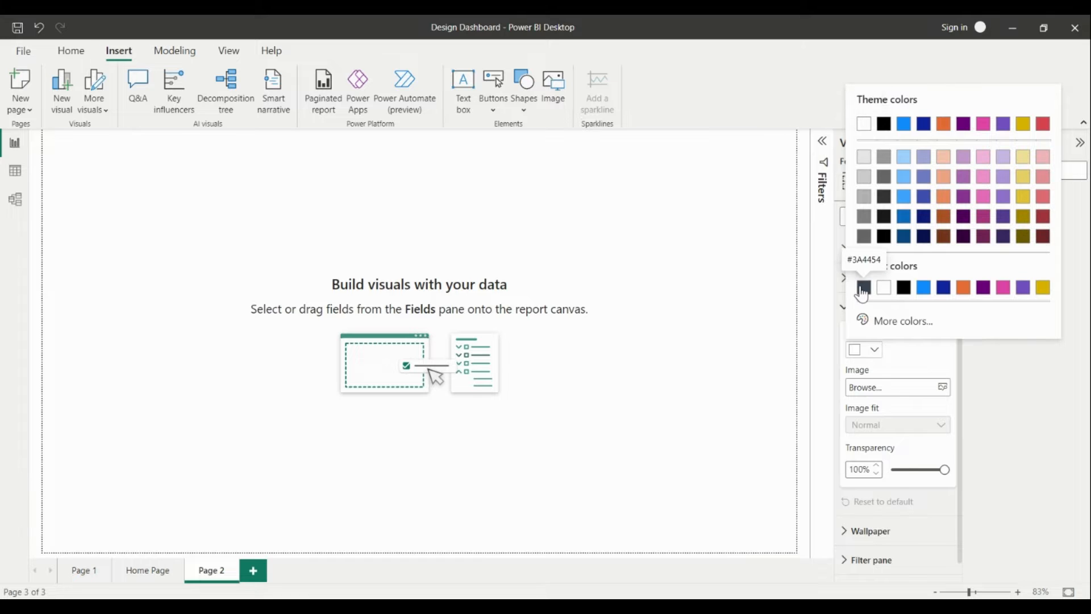
left_click(863, 287)
left_click_drag(944, 469, 645, 407)
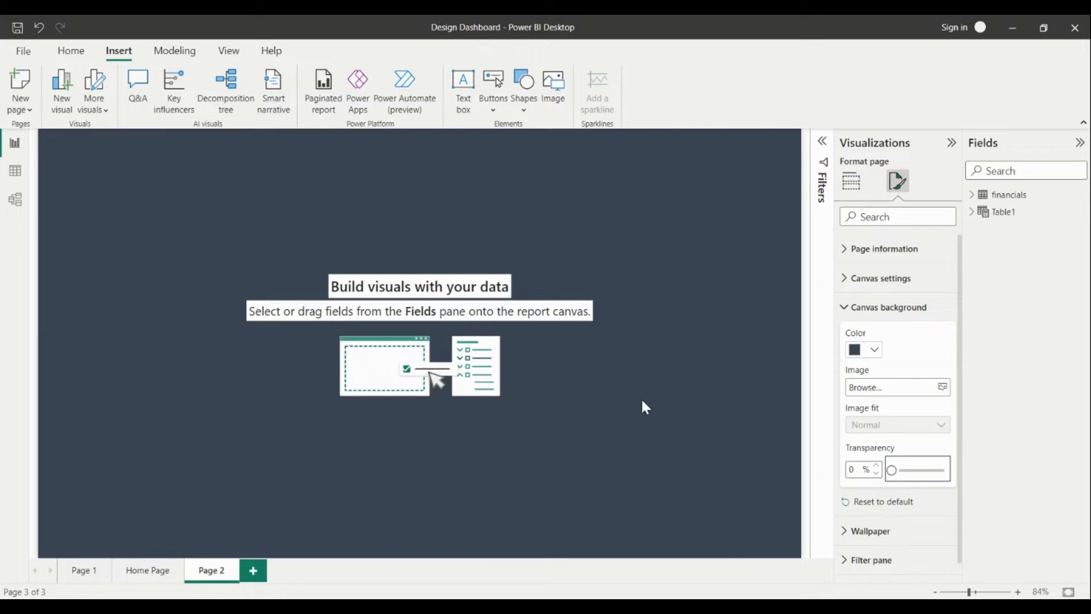
left_click(607, 364)
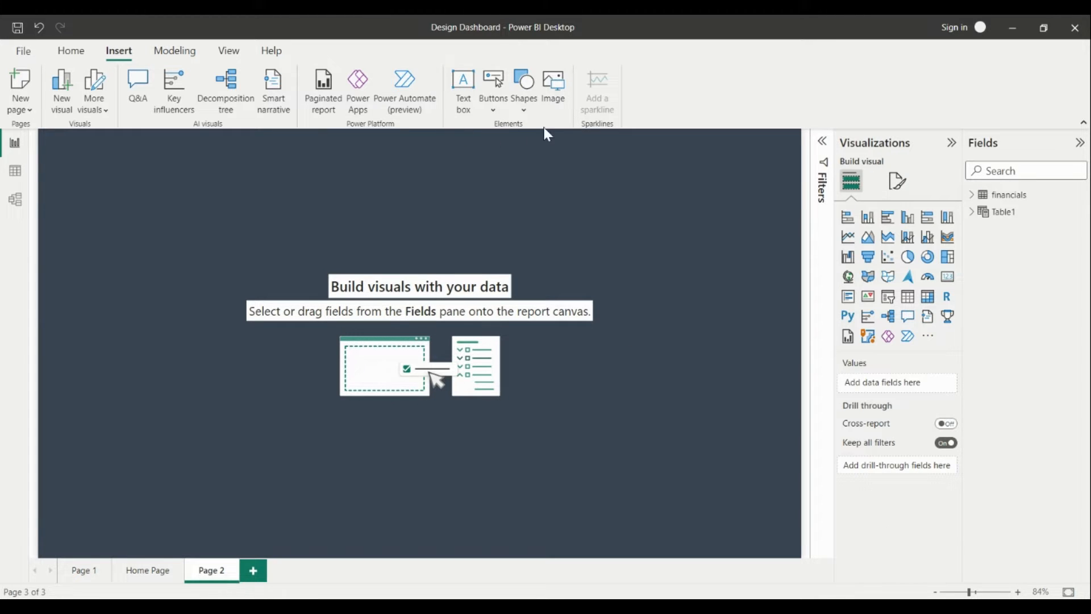
Insert a rectangle on Page 2 and shape it into a small wide card near the page's upper edge
left_click(525, 105)
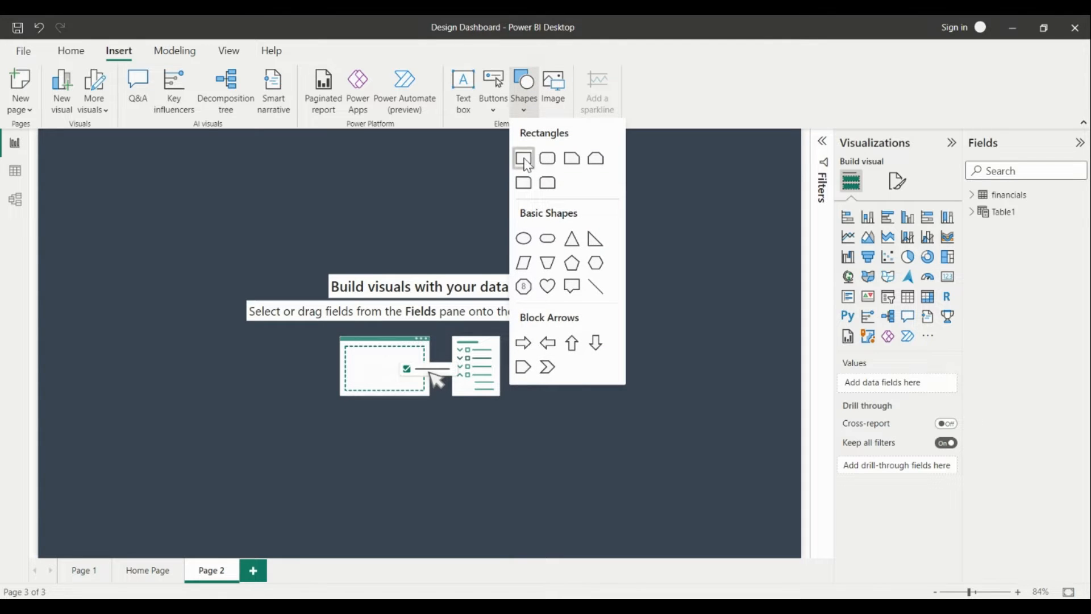
left_click(527, 163)
left_click_drag(195, 244, 275, 224)
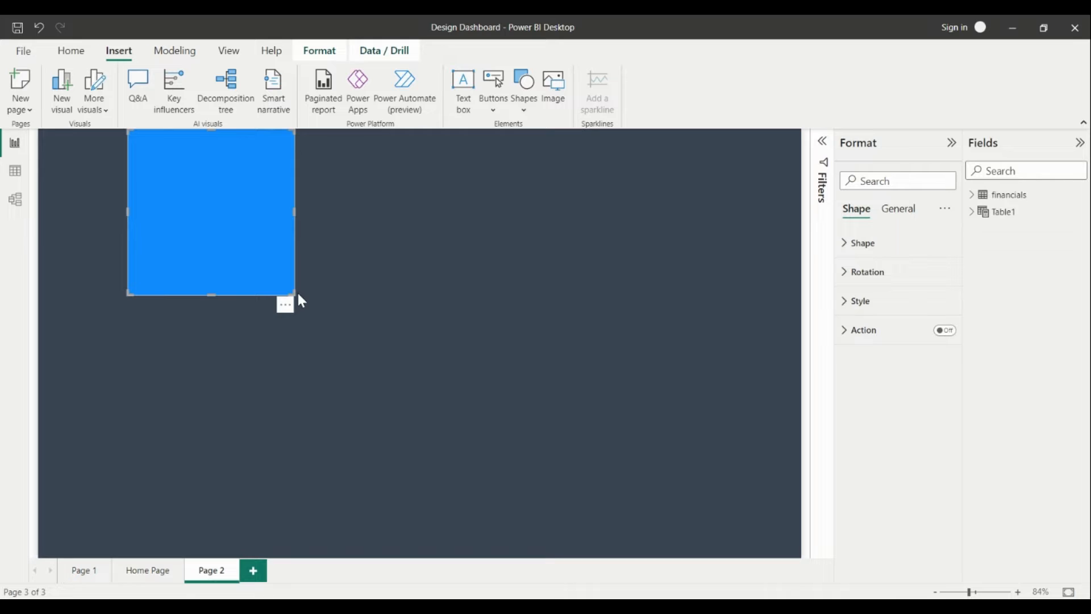
left_click_drag(294, 294, 323, 172)
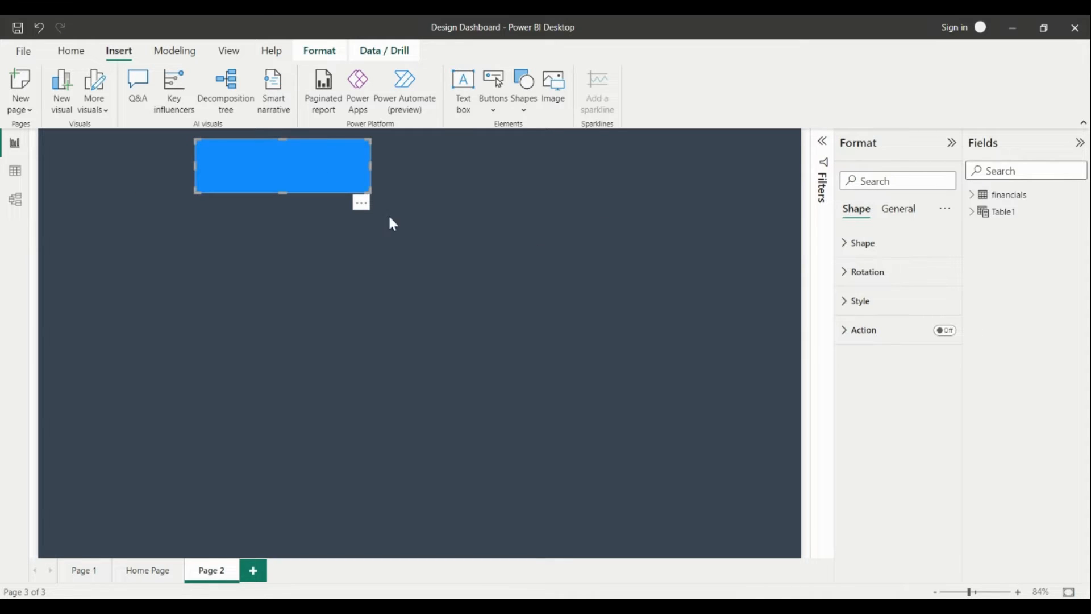
left_click_drag(371, 171, 367, 177)
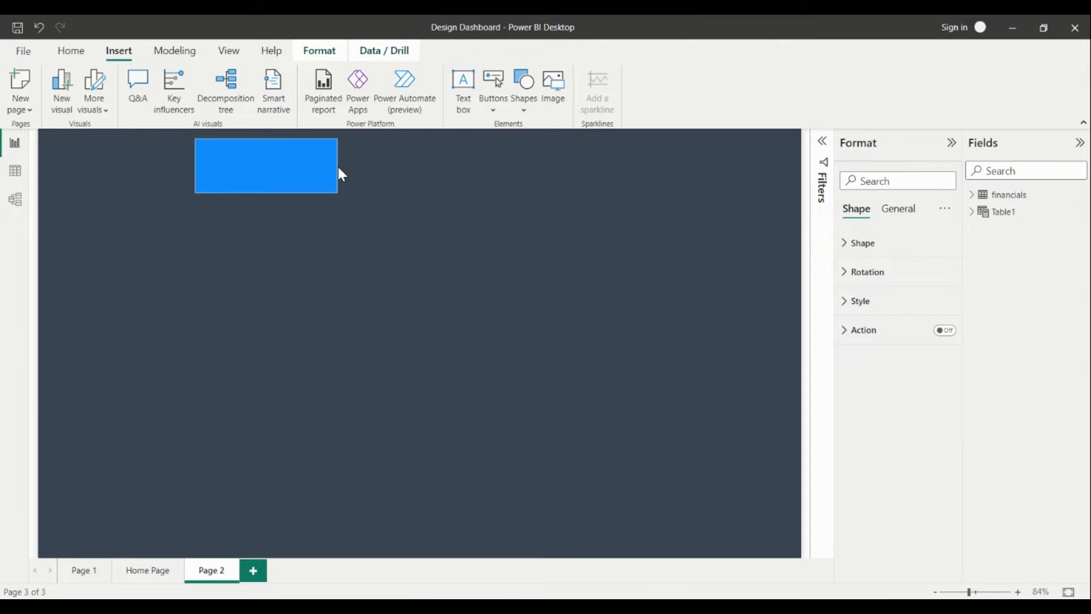
left_click_drag(339, 168, 339, 168)
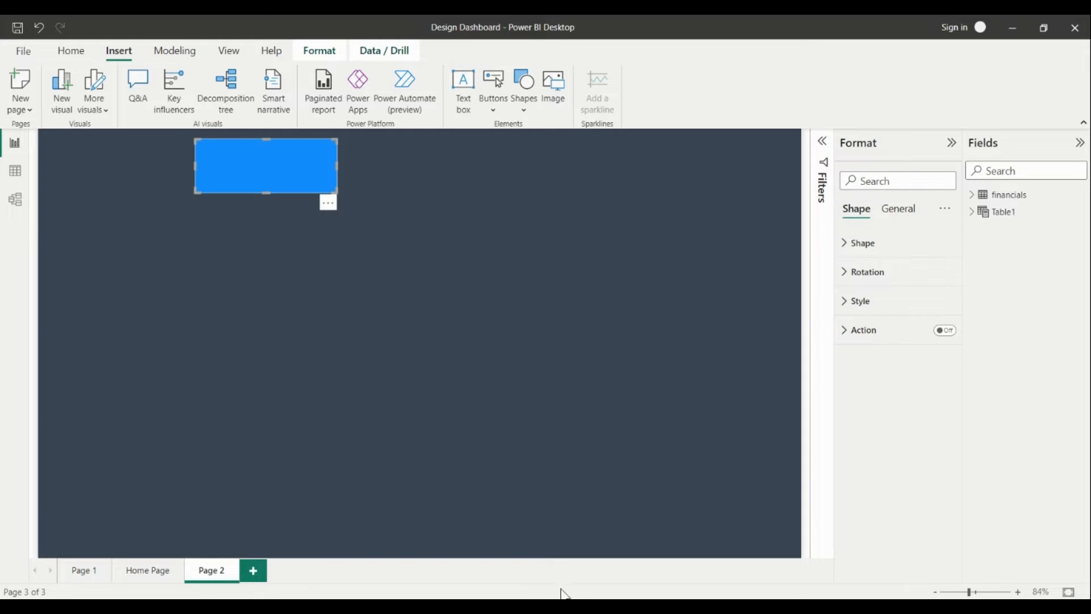
Set the rectangle's fill colour to #2E3544 and turn off its border
left_click(869, 300)
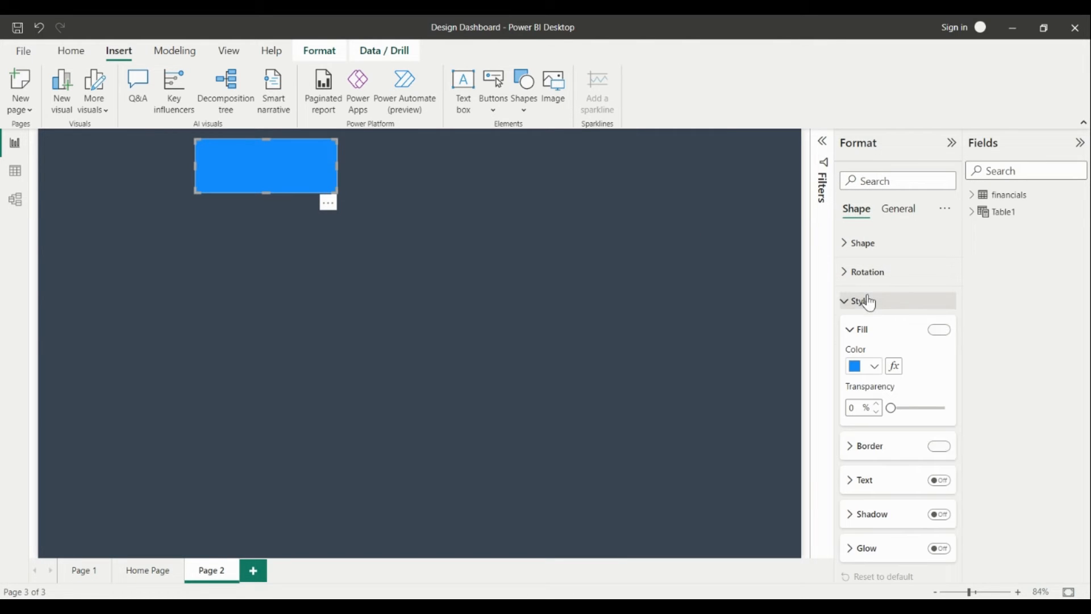
left_click(873, 366)
left_click(894, 344)
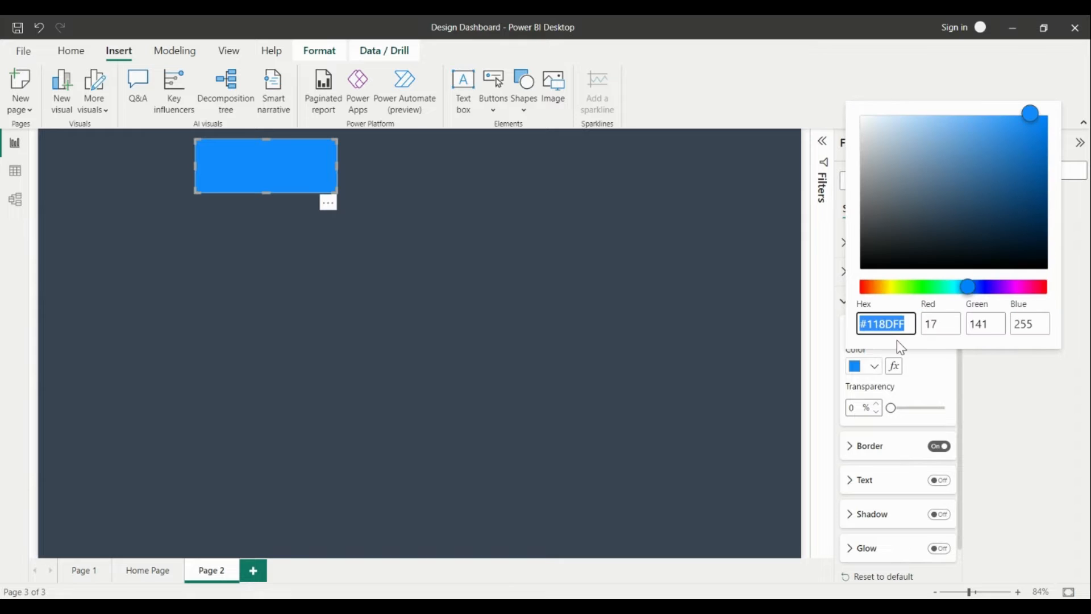
left_click(901, 331)
double_click(909, 333)
type("#2E3544")
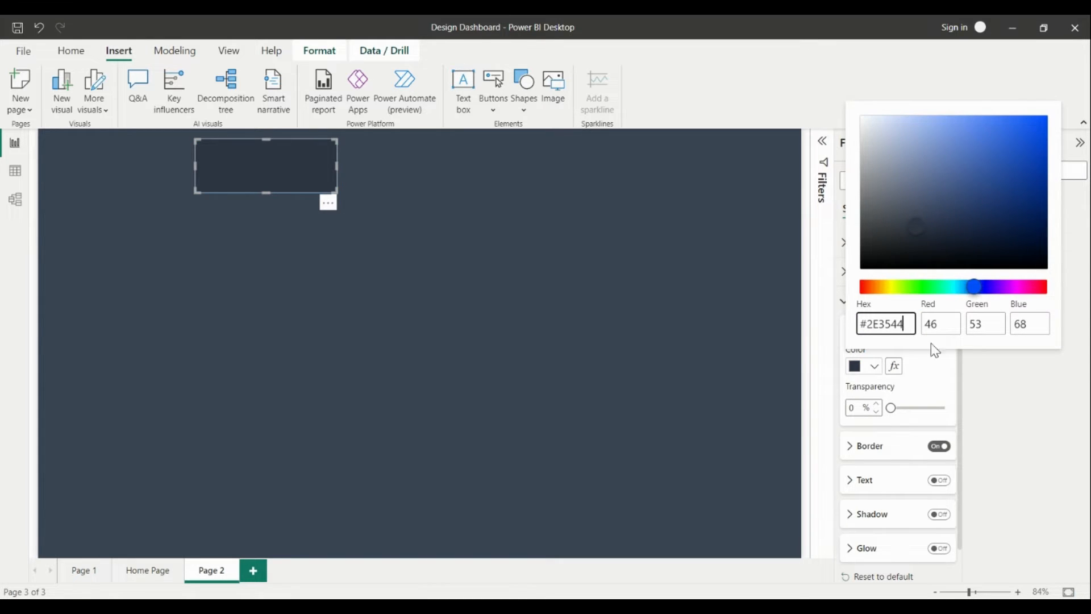
left_click(908, 380)
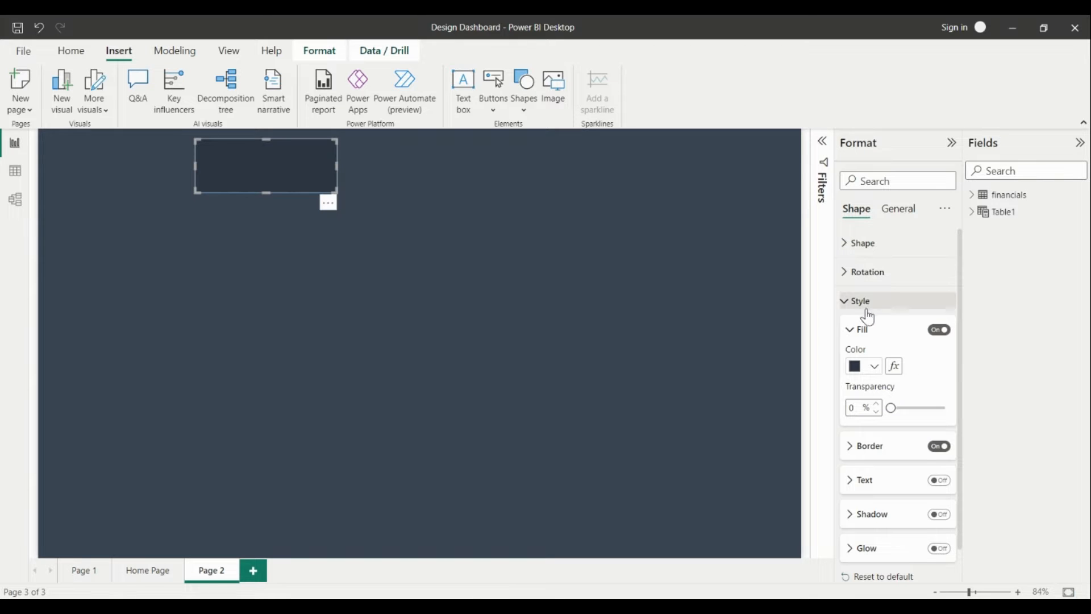
left_click(941, 448)
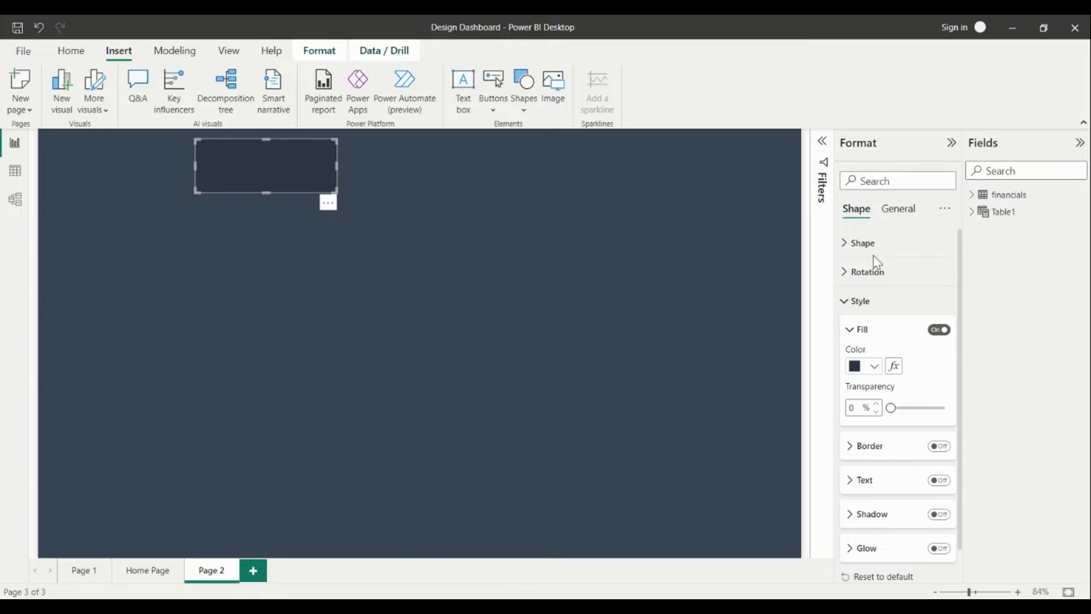
left_click(855, 330)
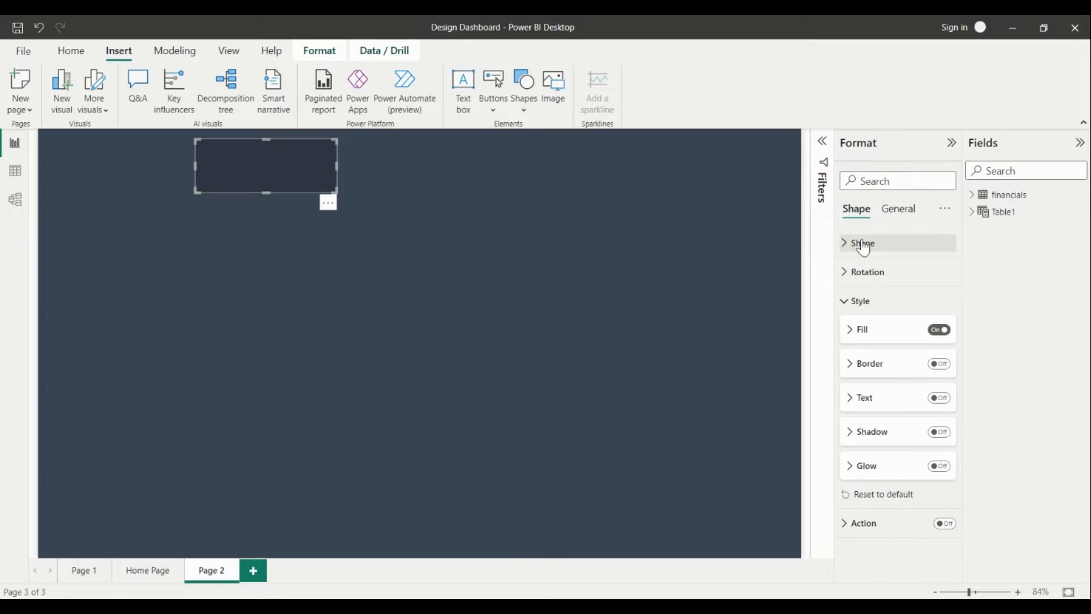
Set the rectangle's rounded corners to 15 px
left_click(864, 244)
left_click(852, 326)
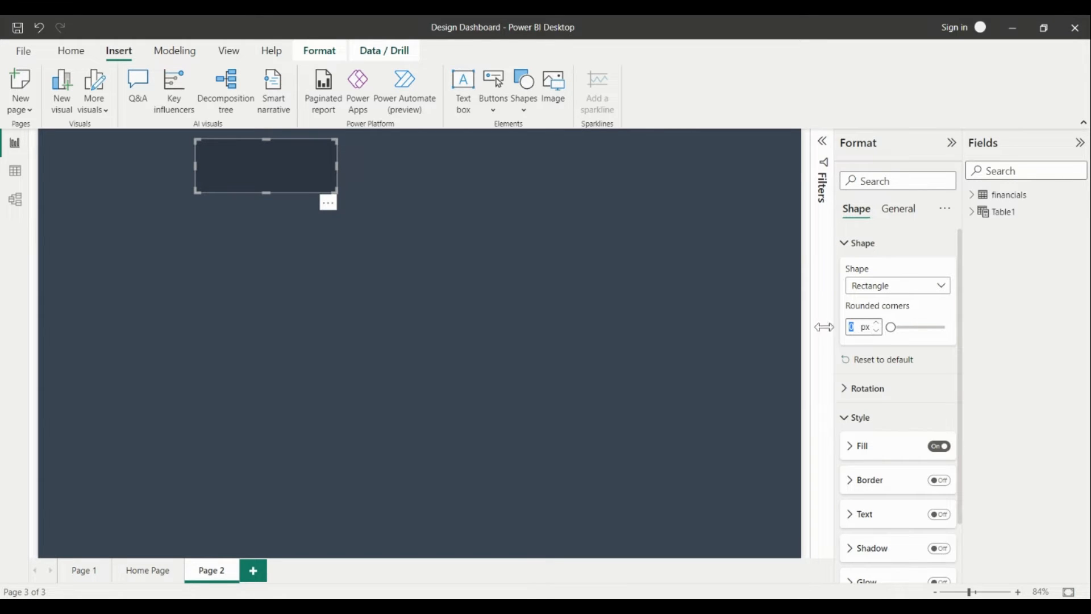
type("15")
left_click(729, 335)
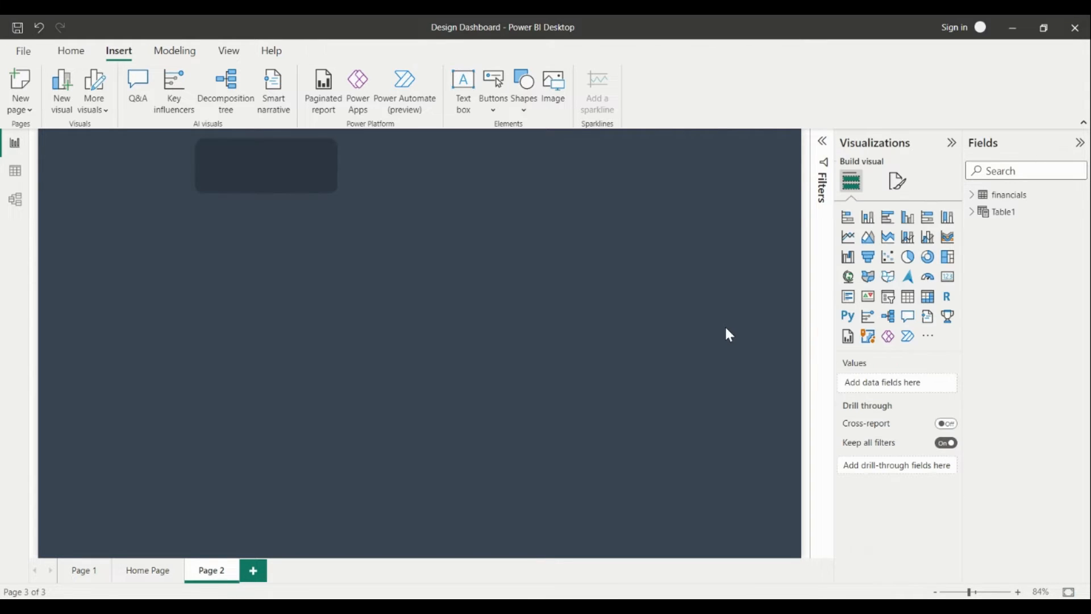
Duplicate the card twice in a row beside the original and widen the last copy to near the page's right edge
left_click(312, 176)
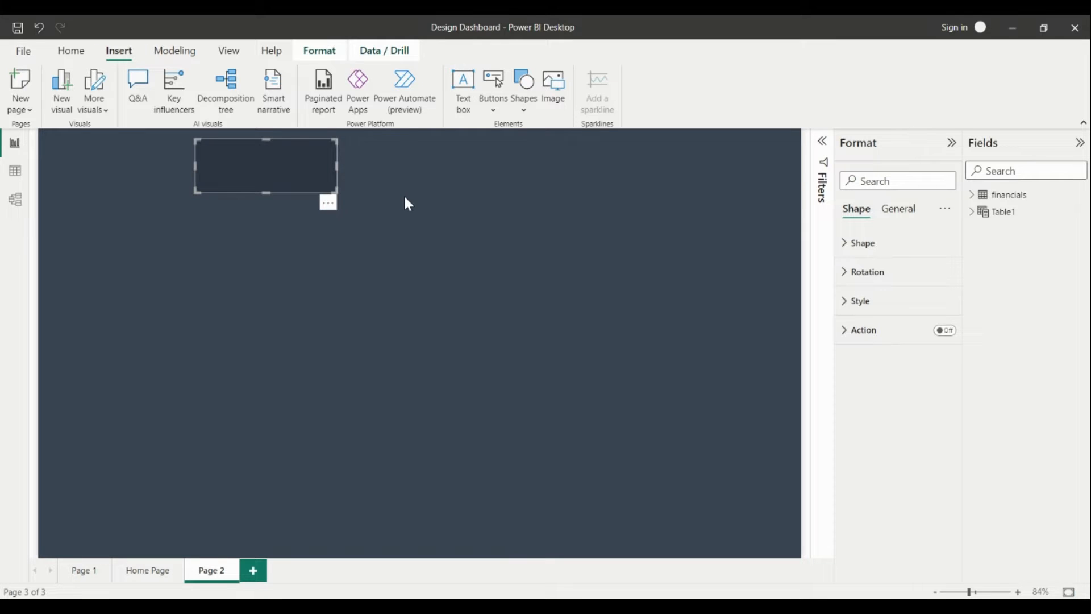
key("ctrl+v")
left_click_drag(299, 176, 452, 173)
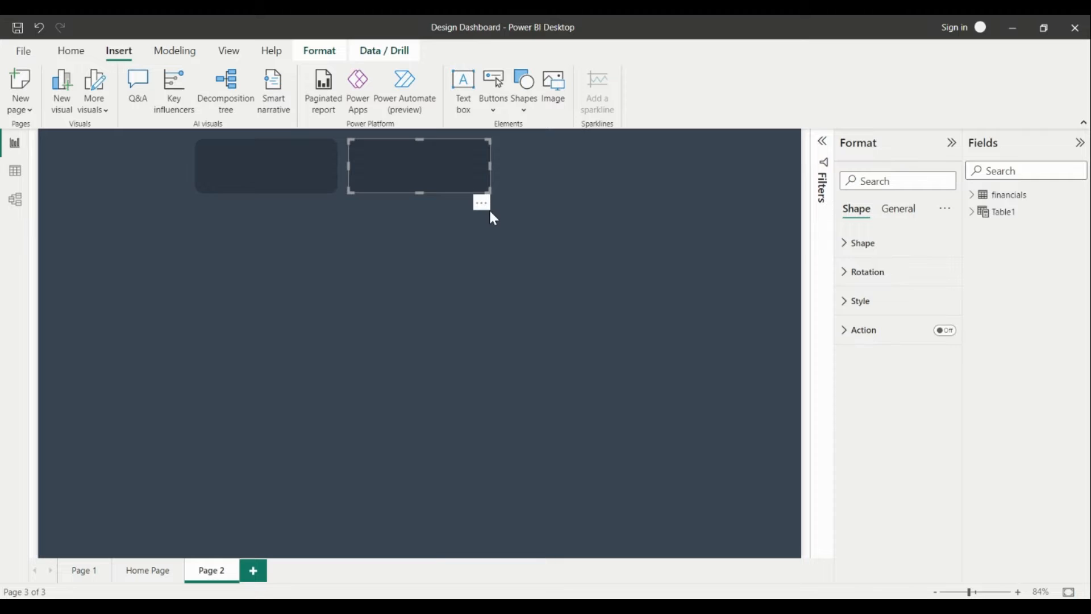
key("ctrl+v")
left_click_drag(267, 182, 567, 178)
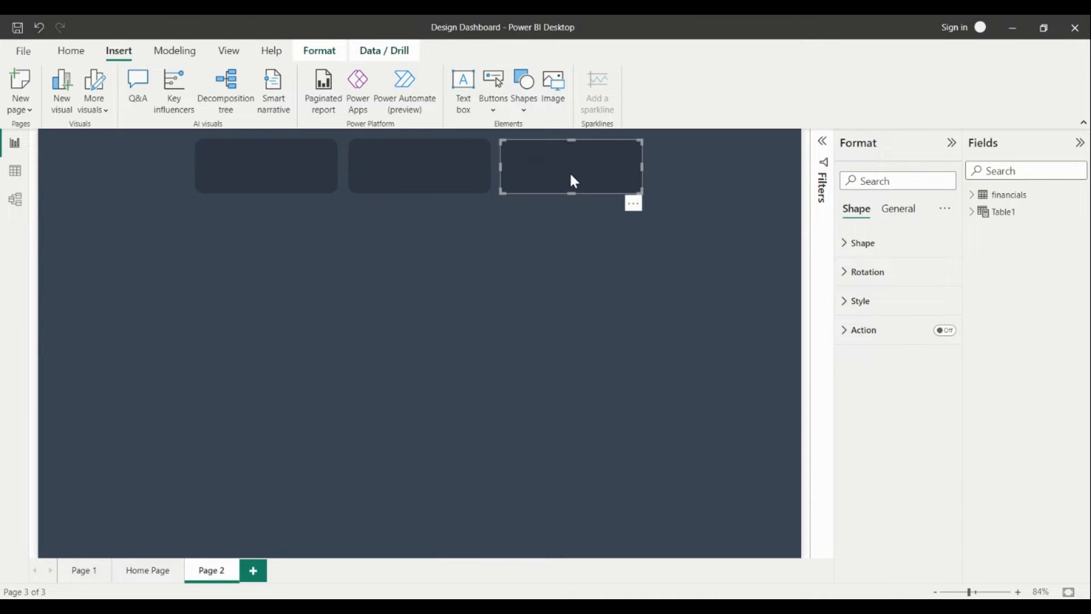
left_click_drag(643, 166, 791, 181)
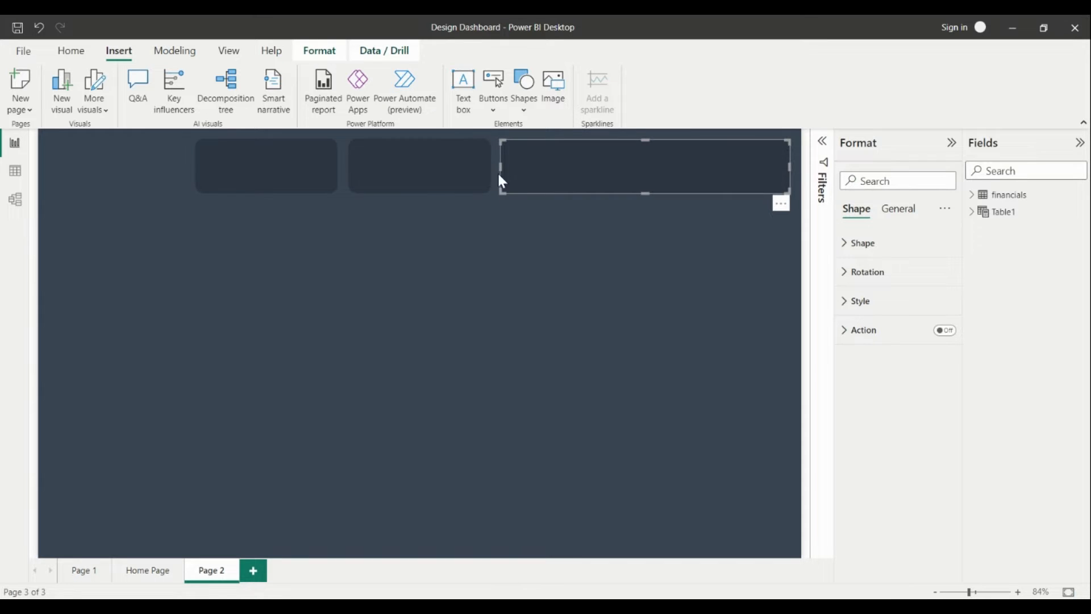
left_click(406, 263)
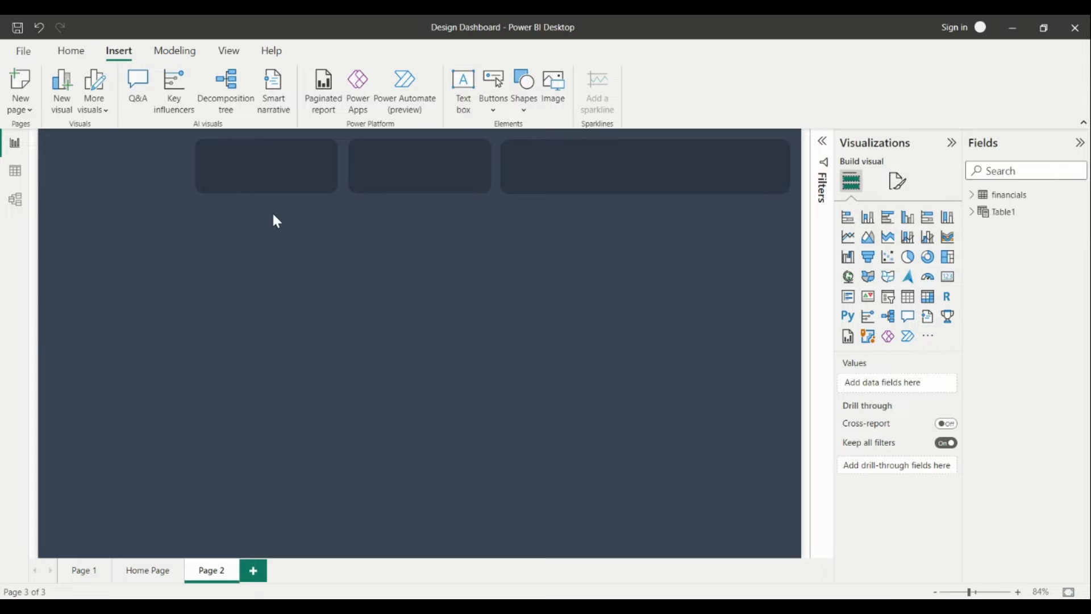
Add a small text box in the page's upper-left corner, before the cards, with the text "DASHBOARD" in Arial 16
left_click(464, 105)
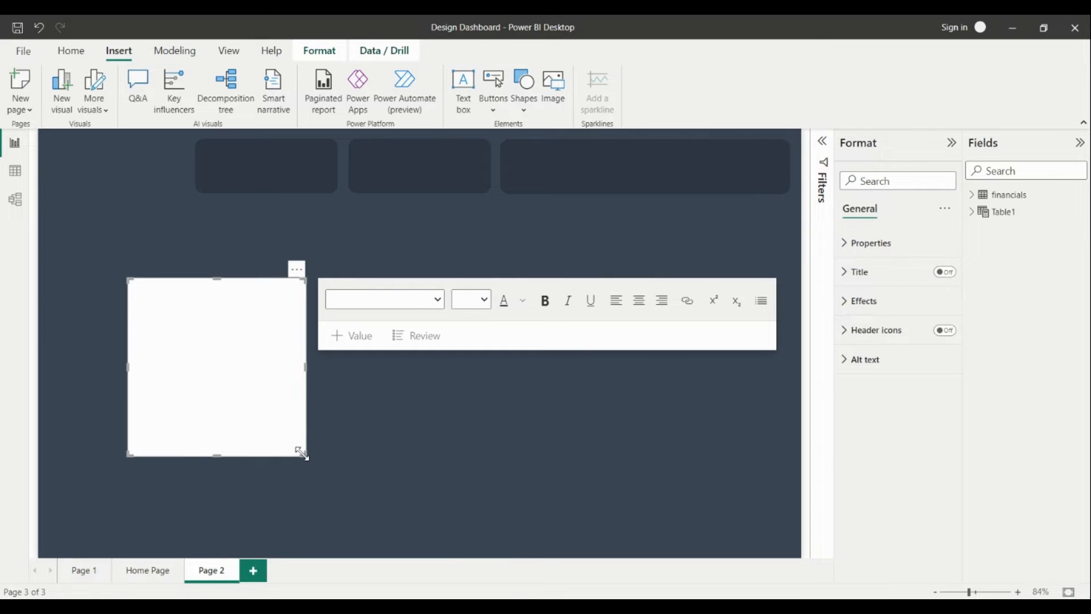
left_click_drag(302, 453, 335, 317)
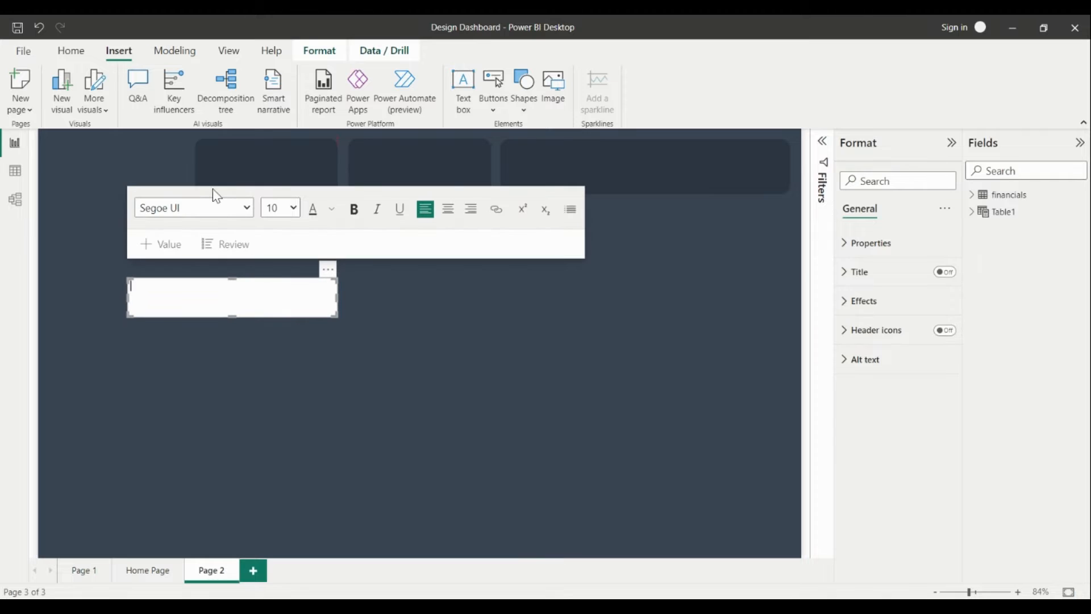
left_click_drag(338, 298, 291, 298)
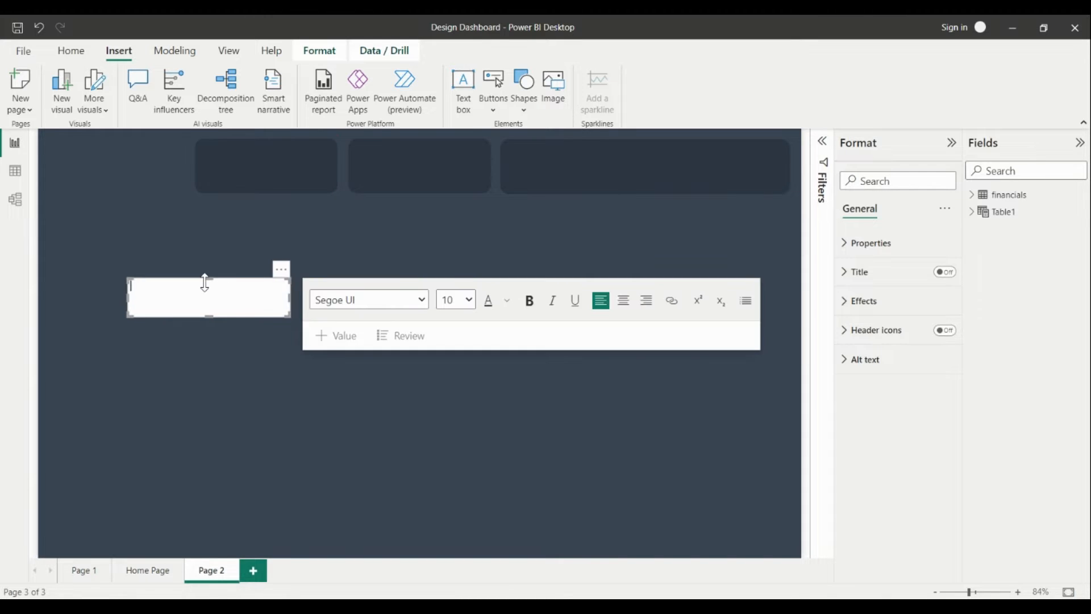
left_click_drag(205, 282, 191, 162)
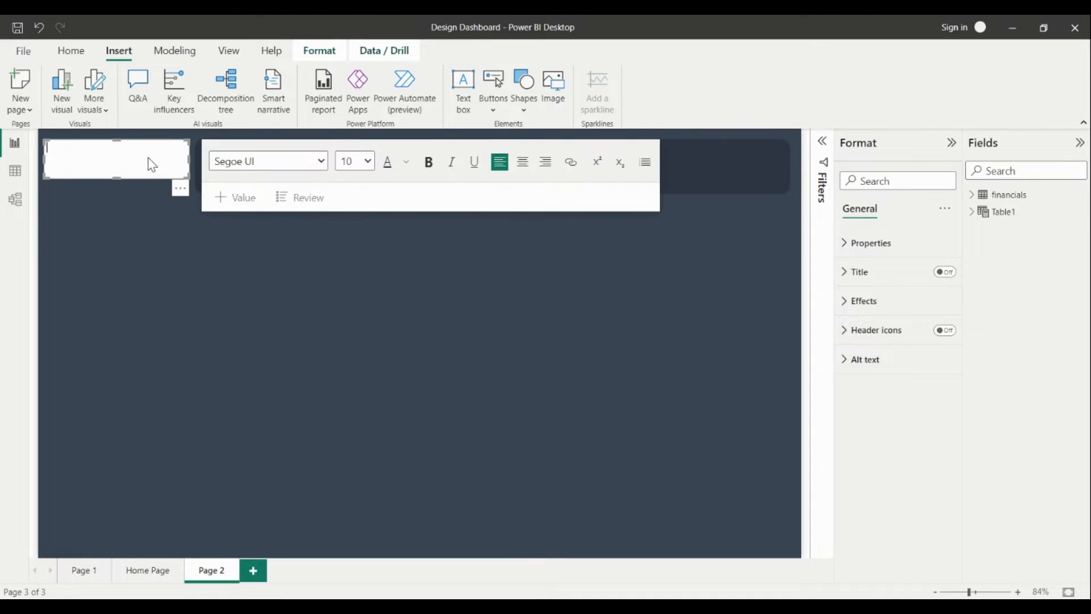
left_click(355, 280)
left_click(115, 171)
type("DASHBOARD")
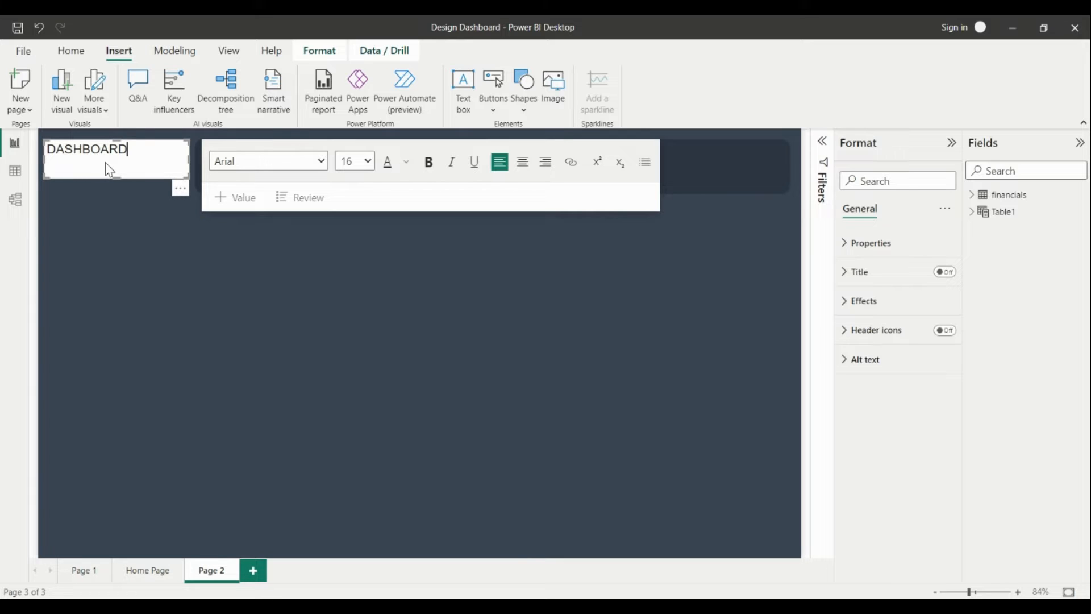
Look up the custom font colour of the "DASHBOARD" title on the Home Page, then return to Page 2
left_click(146, 571)
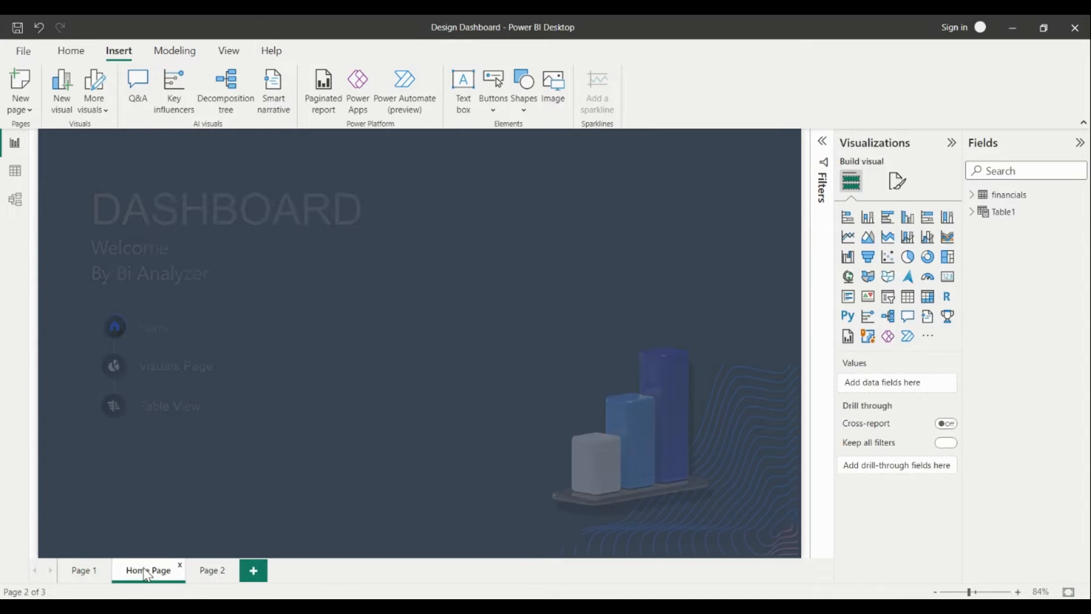
left_click(180, 204)
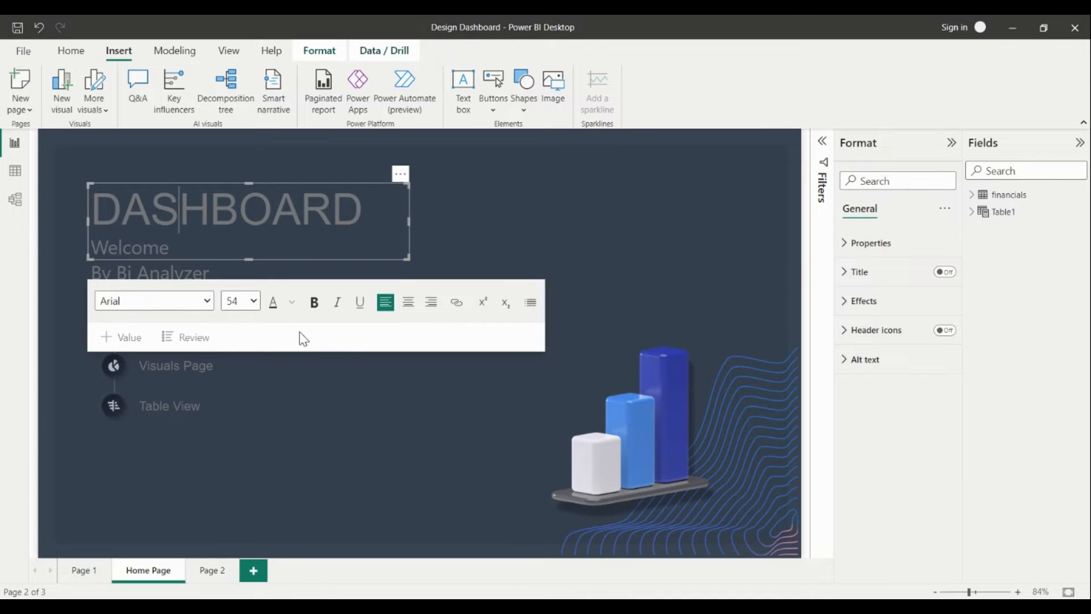
left_click(292, 302)
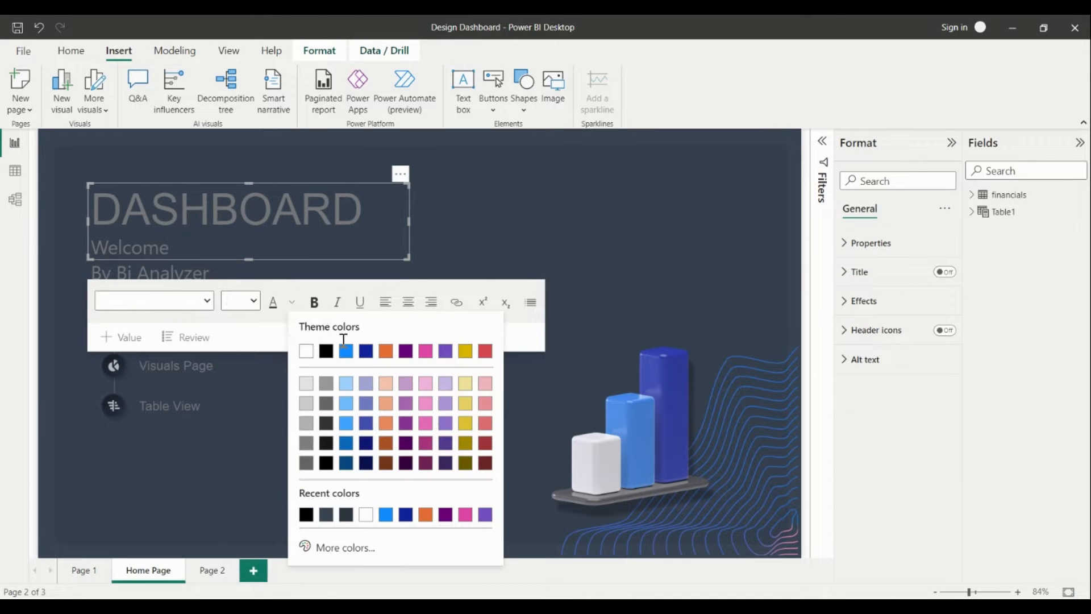
left_click(357, 545)
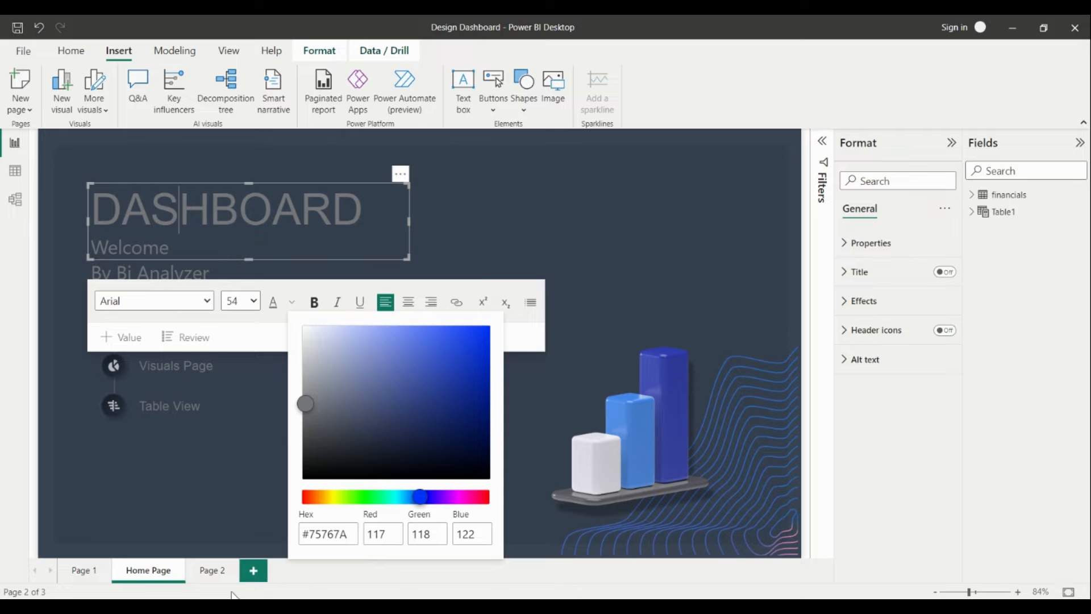
left_click(210, 571)
left_click(210, 571)
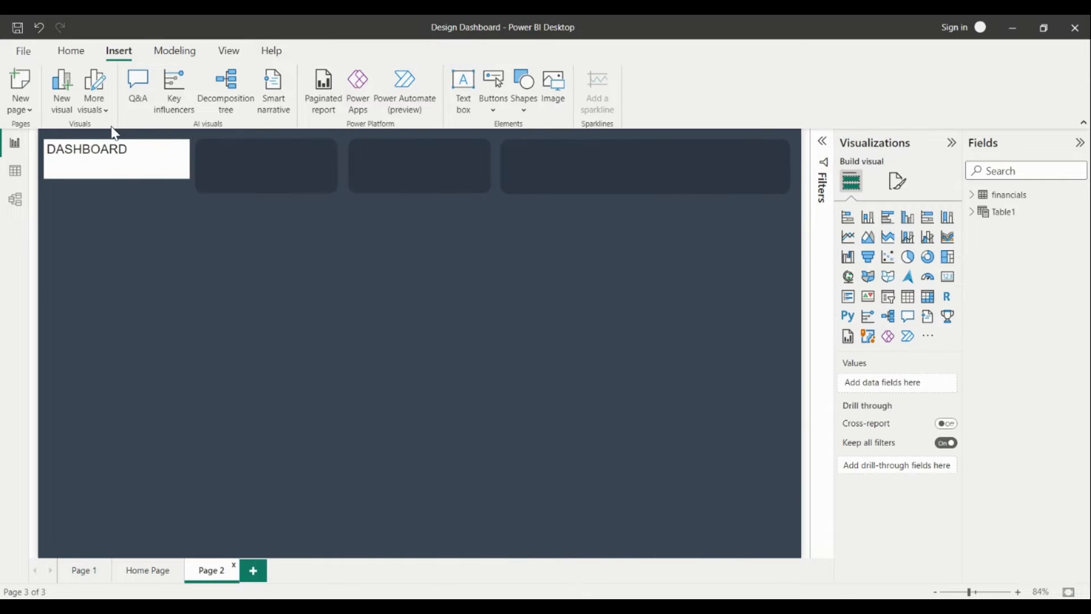
Colour the Page 2 "DASHBOARD" title in the recently used grey of the Home Page title and turn off its text box background
left_click(104, 146)
double_click(104, 146)
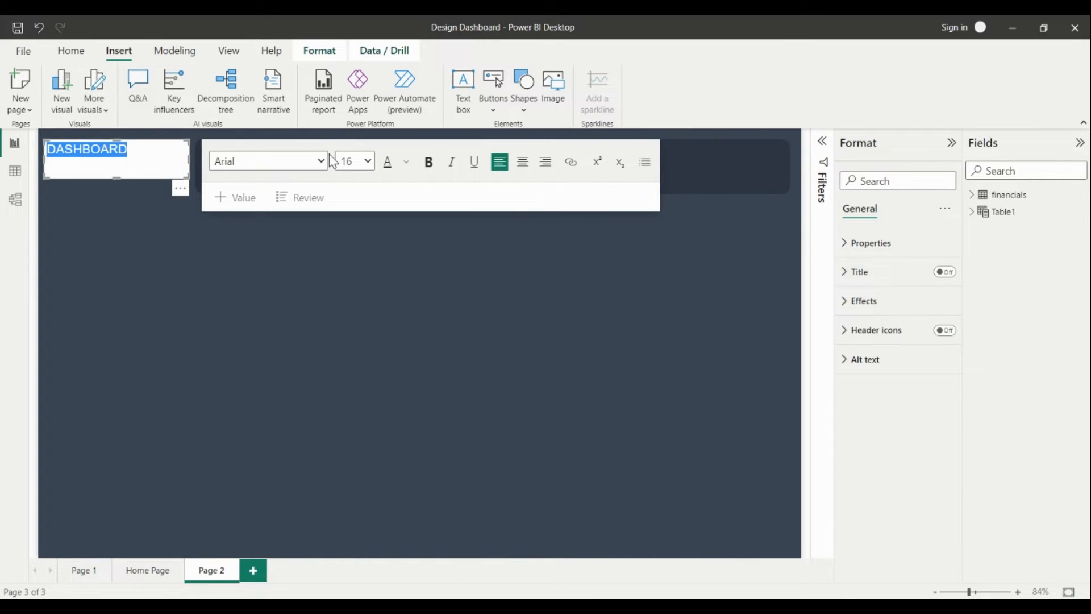
left_click(405, 162)
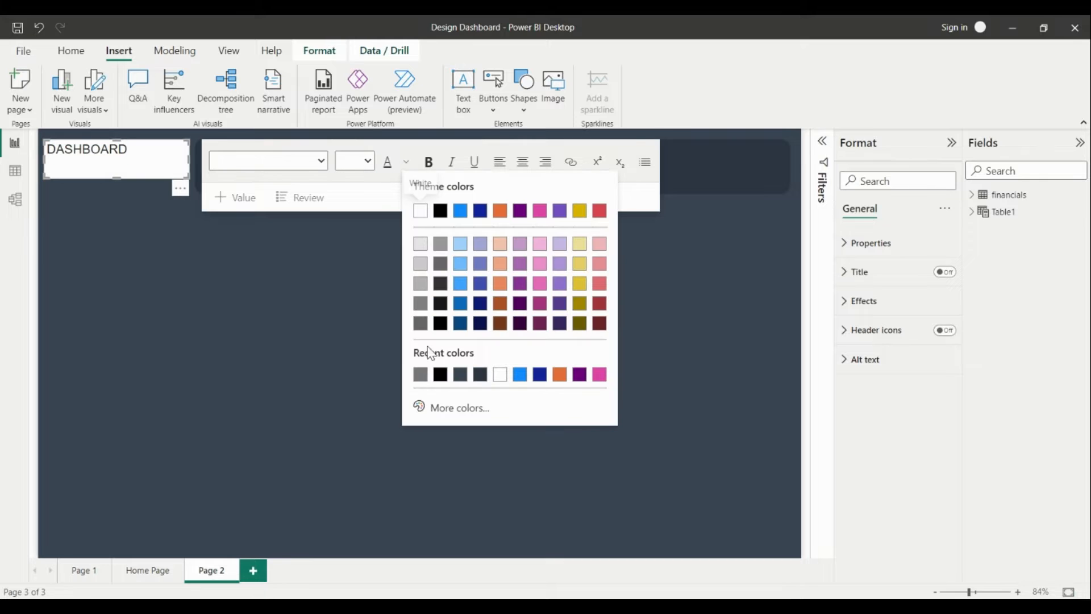
left_click(423, 373)
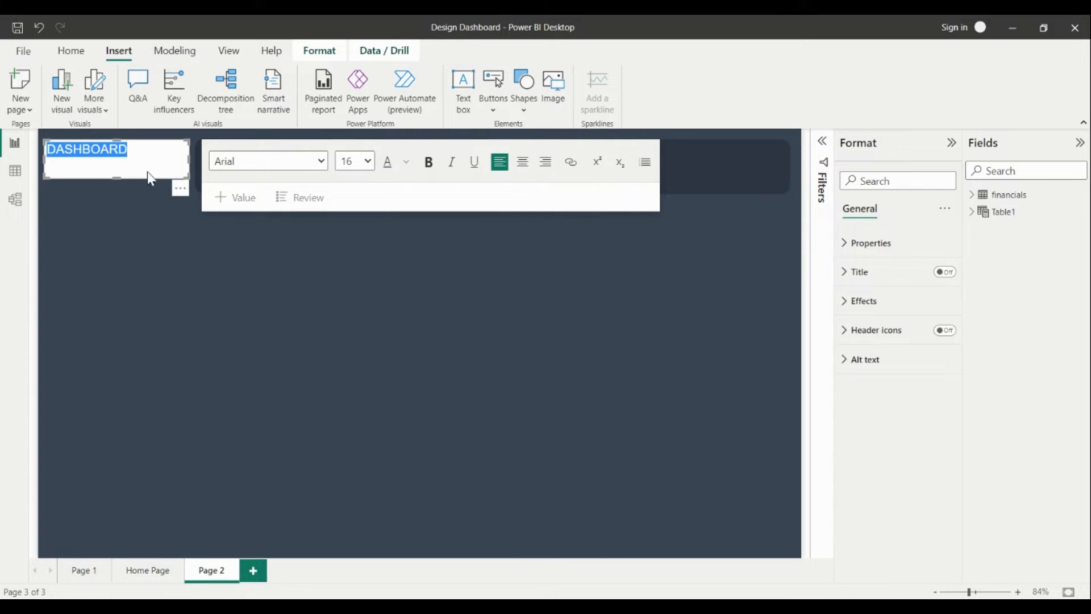
left_click(866, 300)
left_click(935, 328)
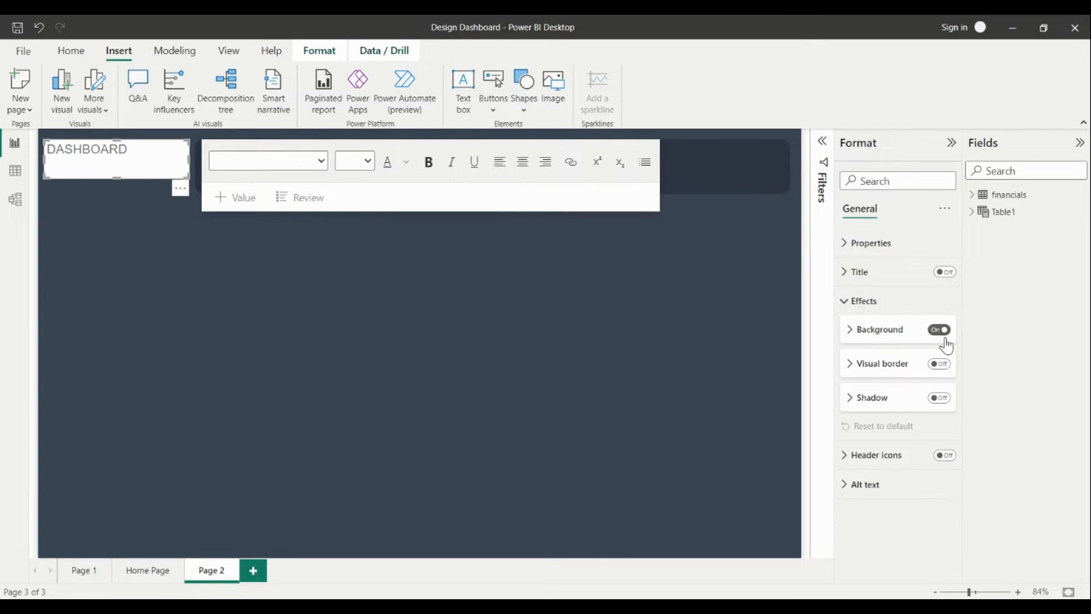
left_click(940, 331)
left_click(142, 275)
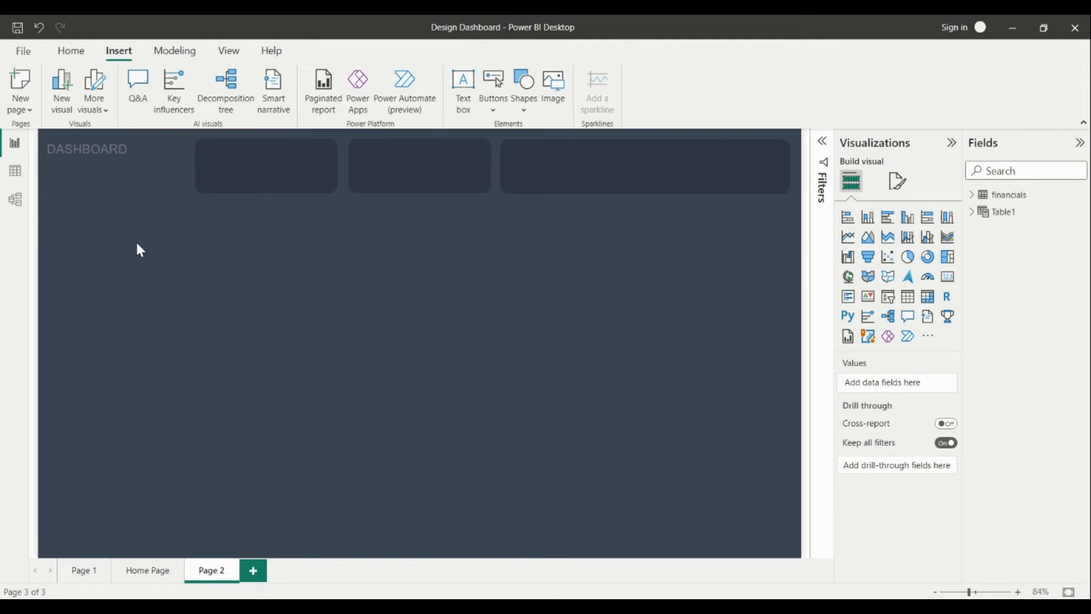
Set the Page 2 title's font size to 24 and reduce its text box height slightly
left_click(136, 151)
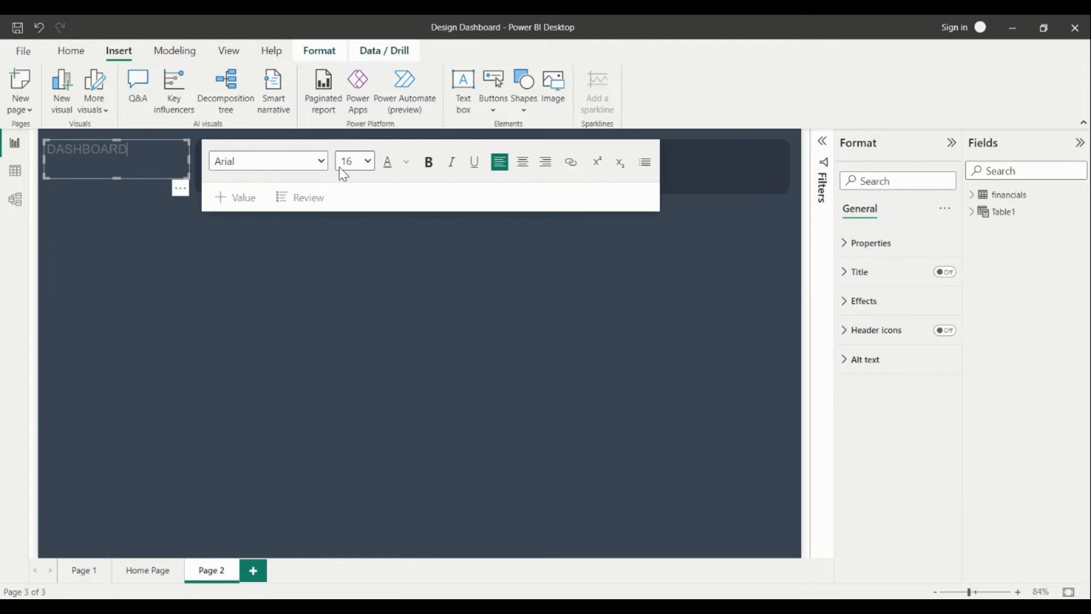
key("ctrl+a")
left_click(372, 162)
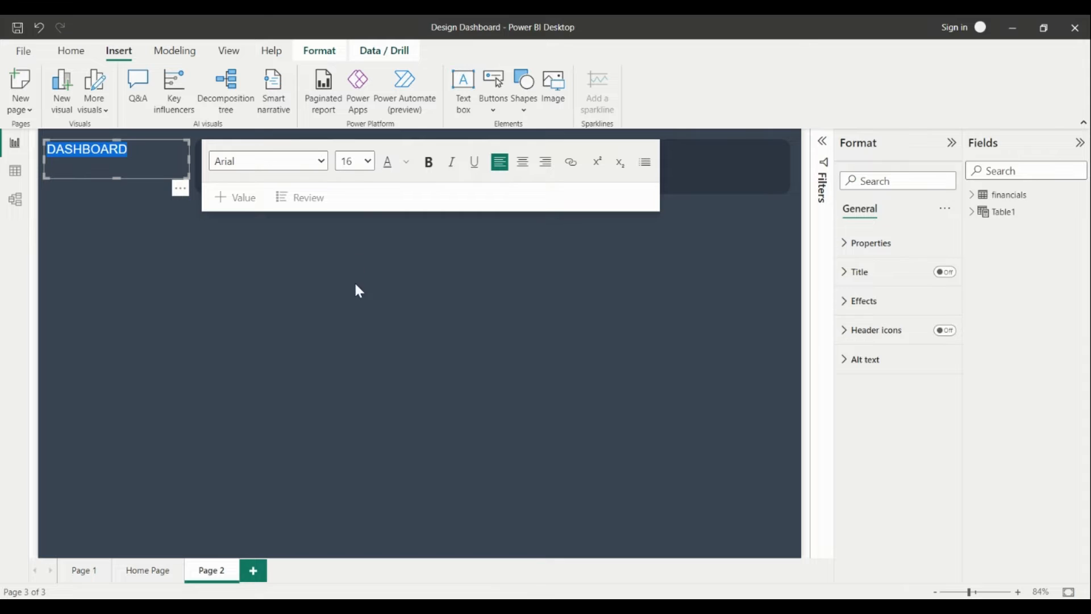
left_click(353, 291)
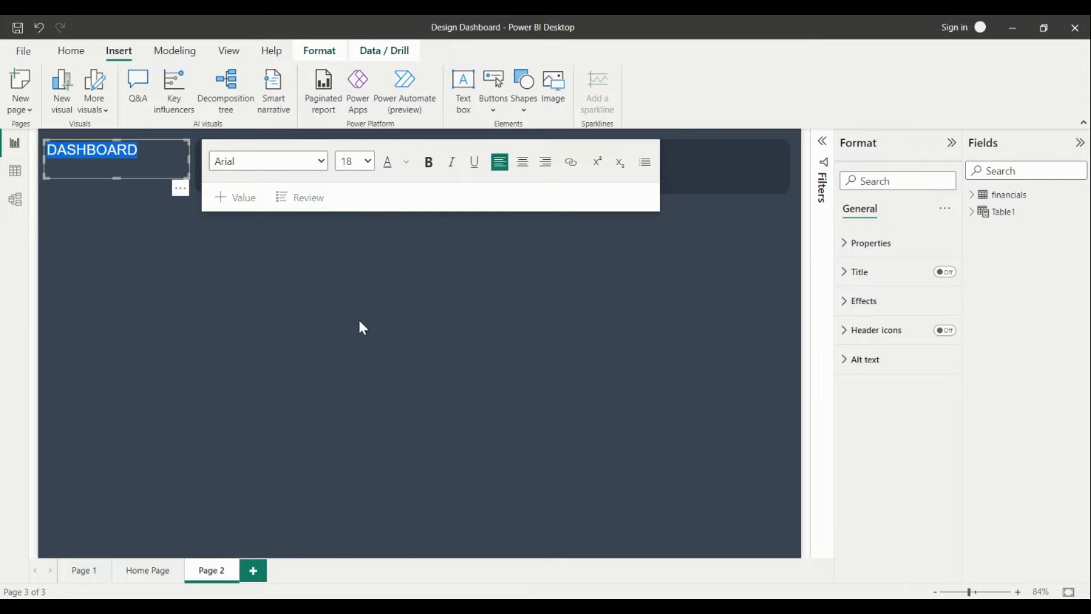
left_click(353, 317)
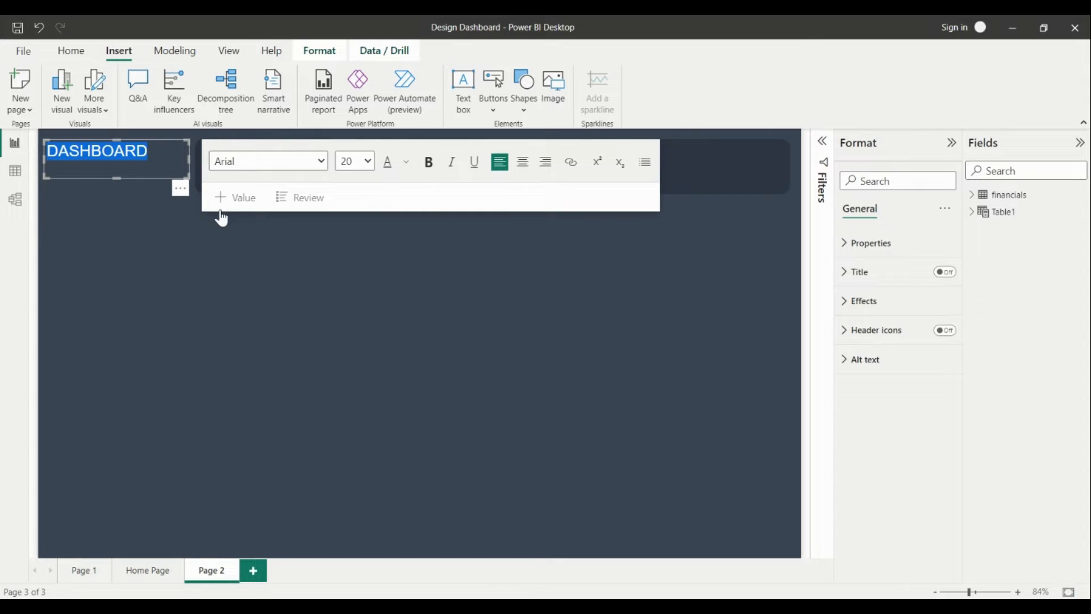
left_click(373, 167)
left_click(342, 325)
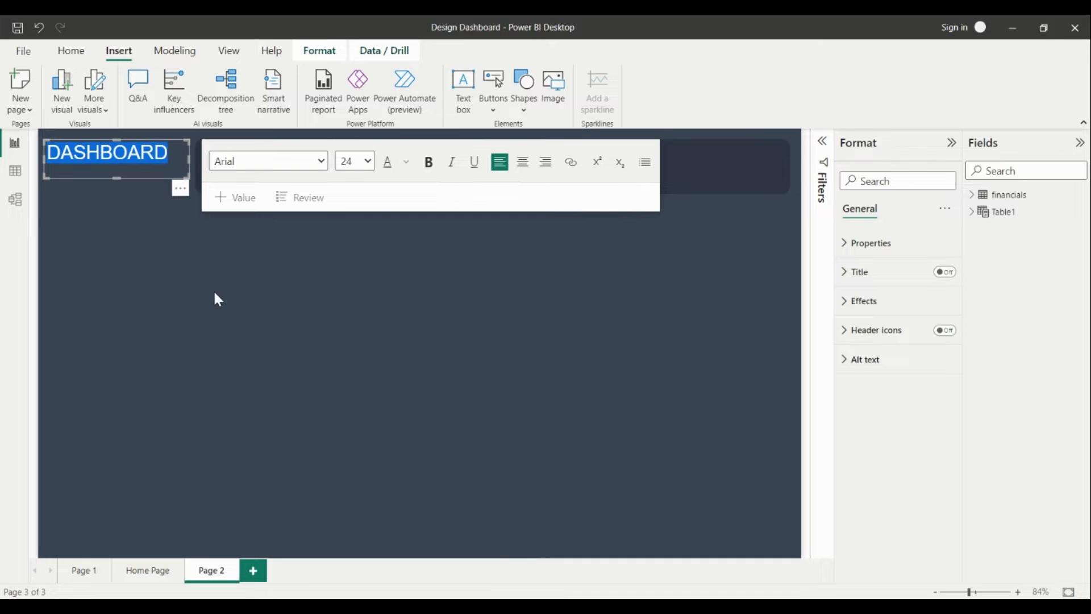
left_click(200, 237)
left_click(112, 173)
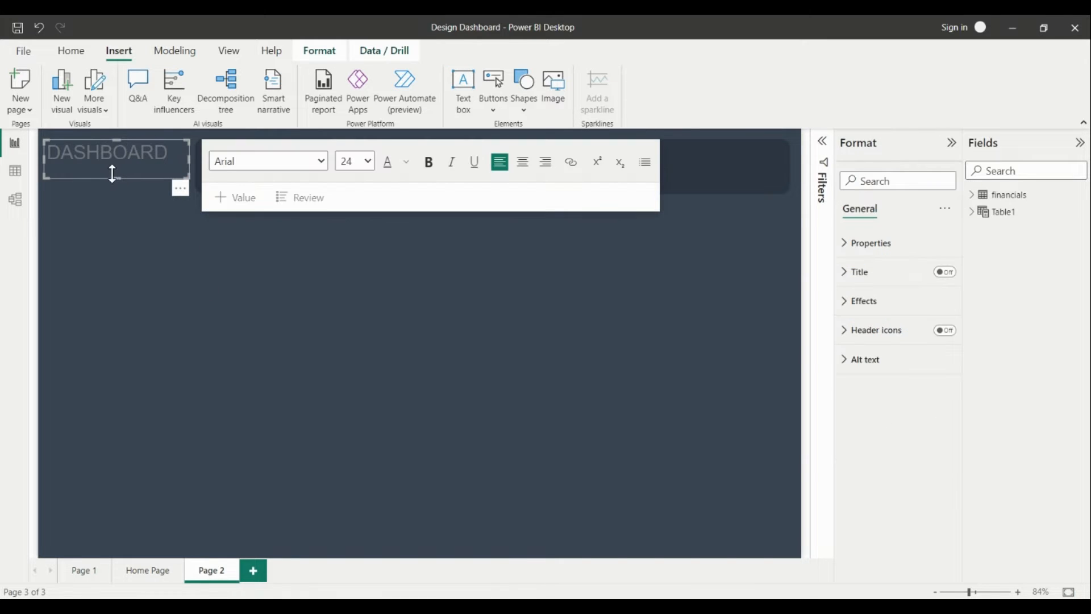
left_click(144, 201)
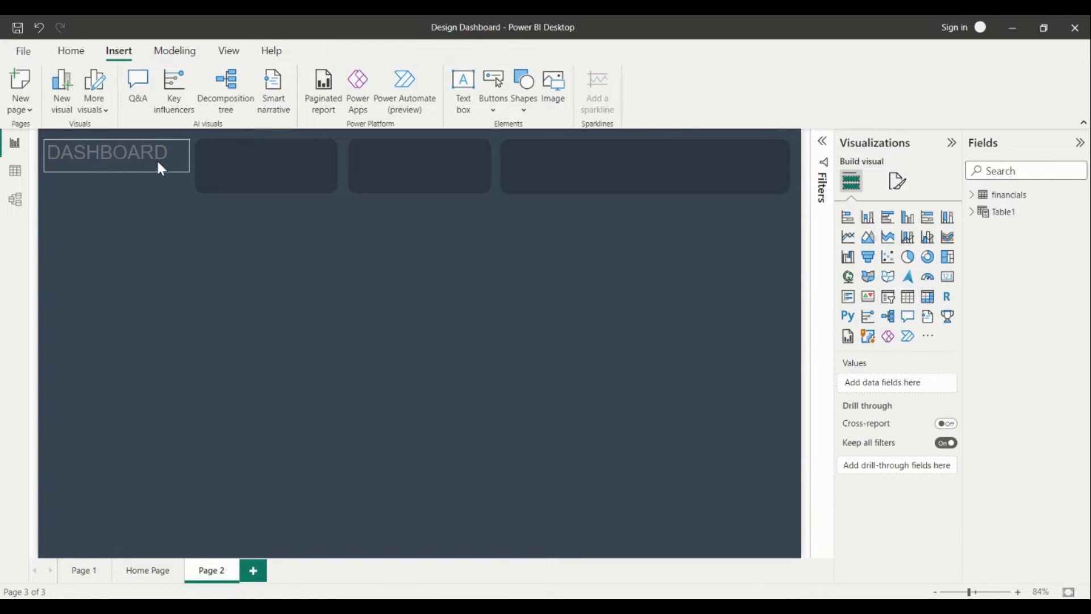
Insert a second text box, shrink it to a single-line strip as wide as the title, and place it directly beneath "DASHBOARD"
left_click(464, 94)
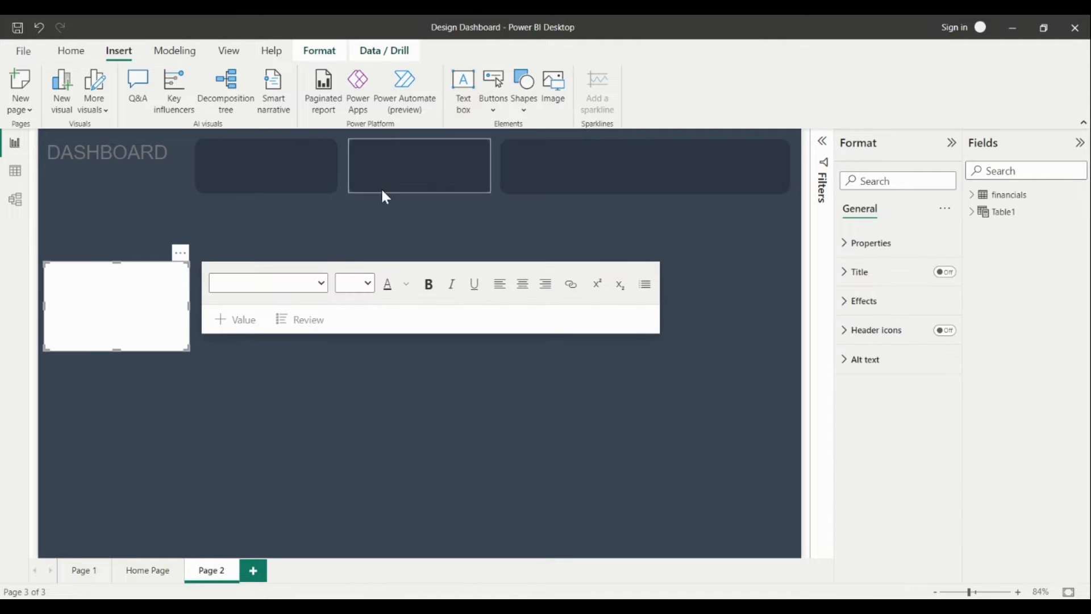
left_click_drag(187, 349, 170, 164)
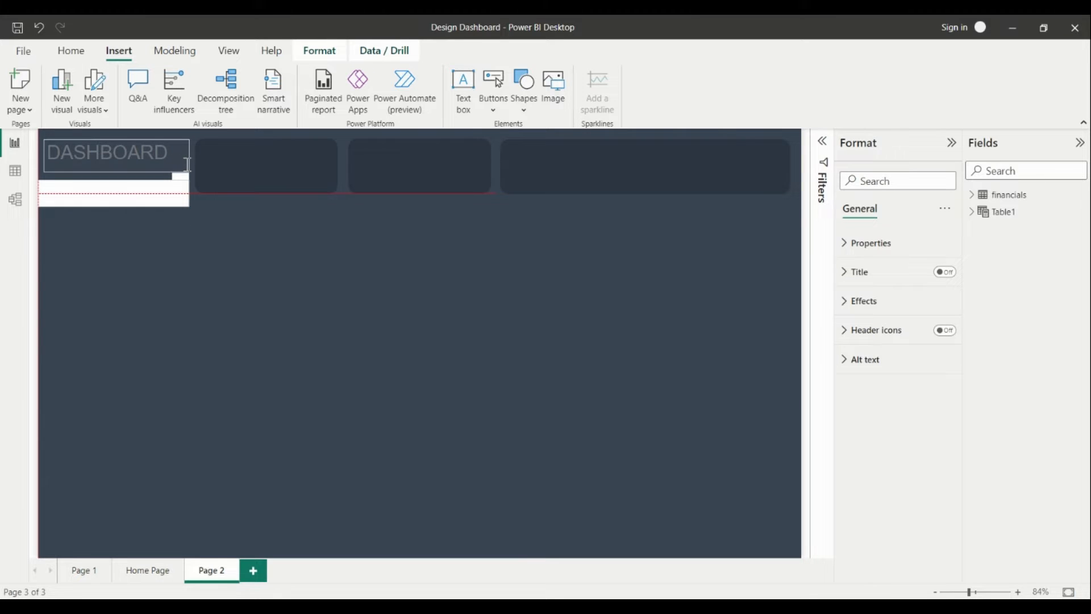
left_click(148, 187)
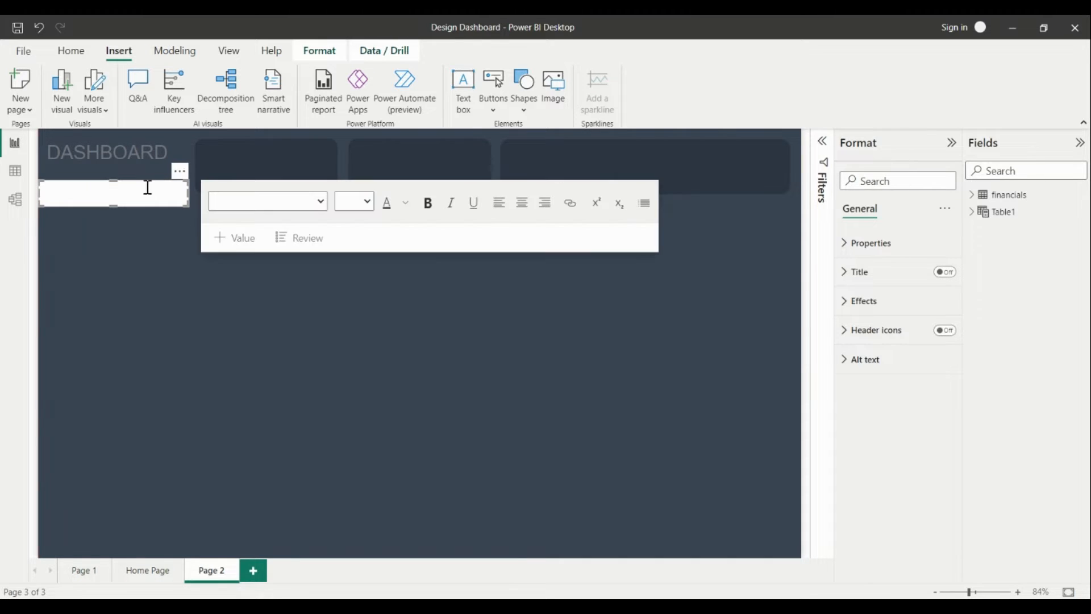
left_click(42, 199)
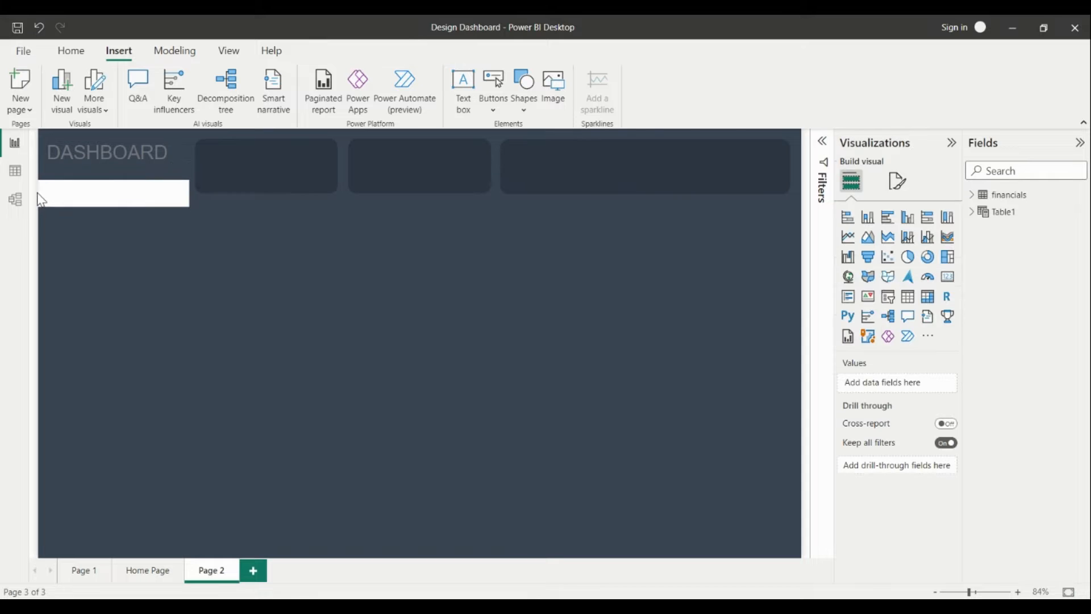
left_click(99, 186)
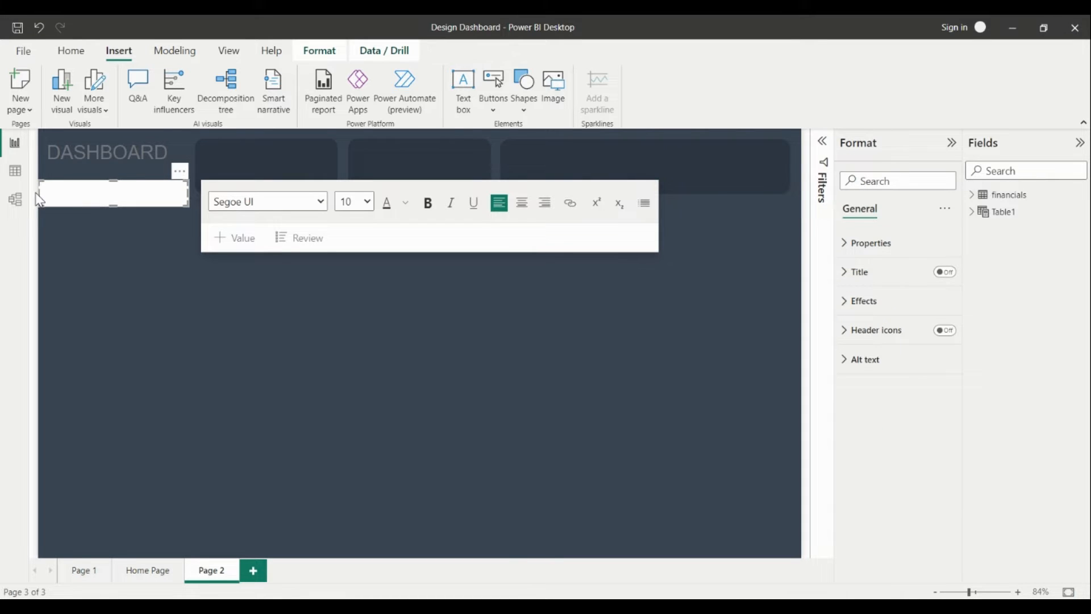
left_click_drag(38, 192, 44, 191)
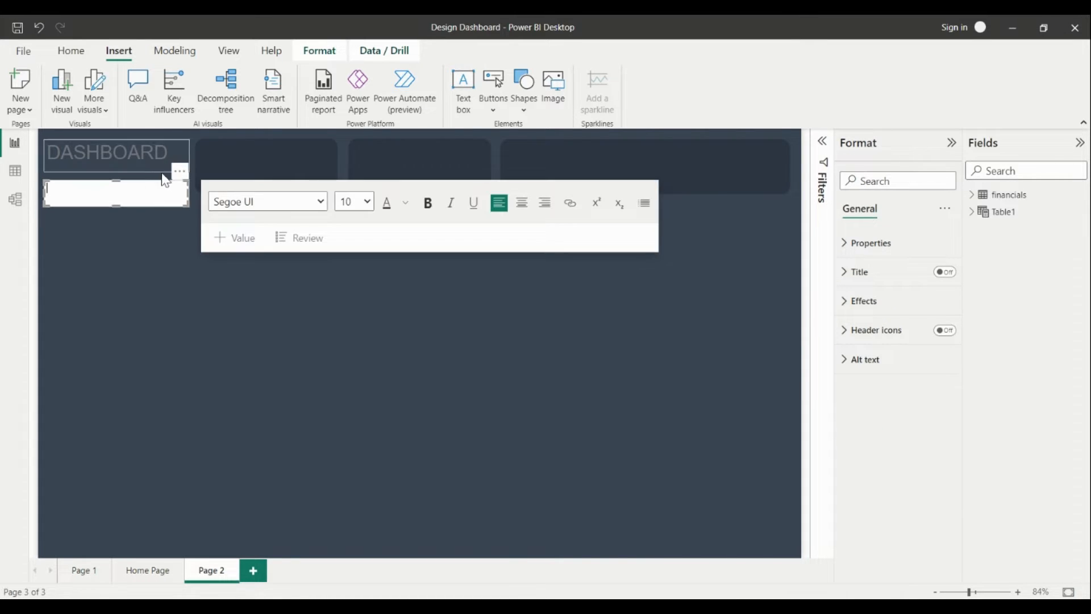
left_click_drag(175, 181, 172, 161)
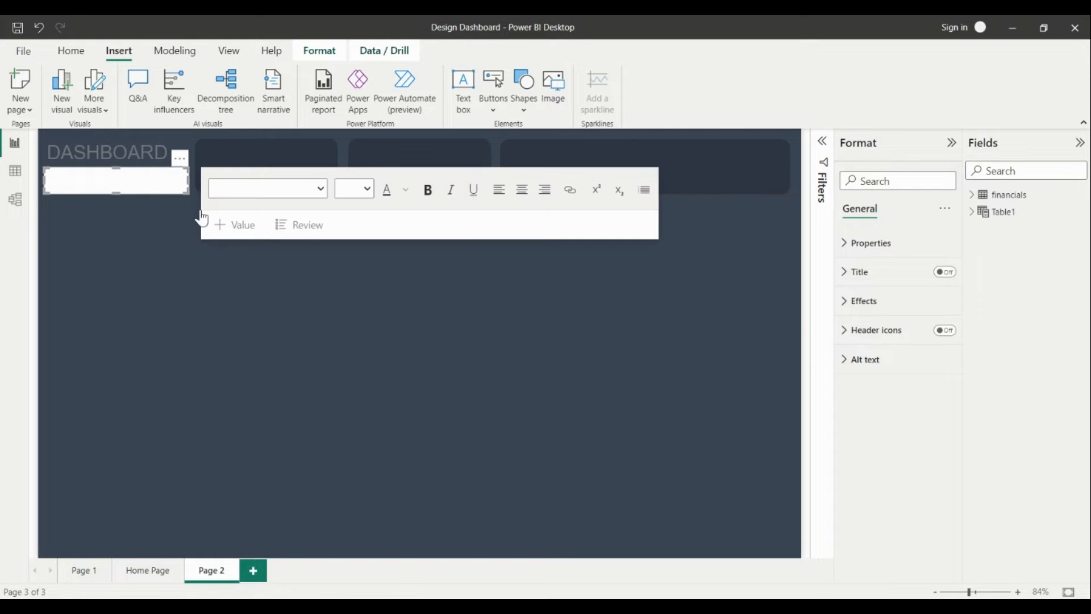
Set the new text box's font to Arial 14 in the same grey as the title
left_click(77, 182)
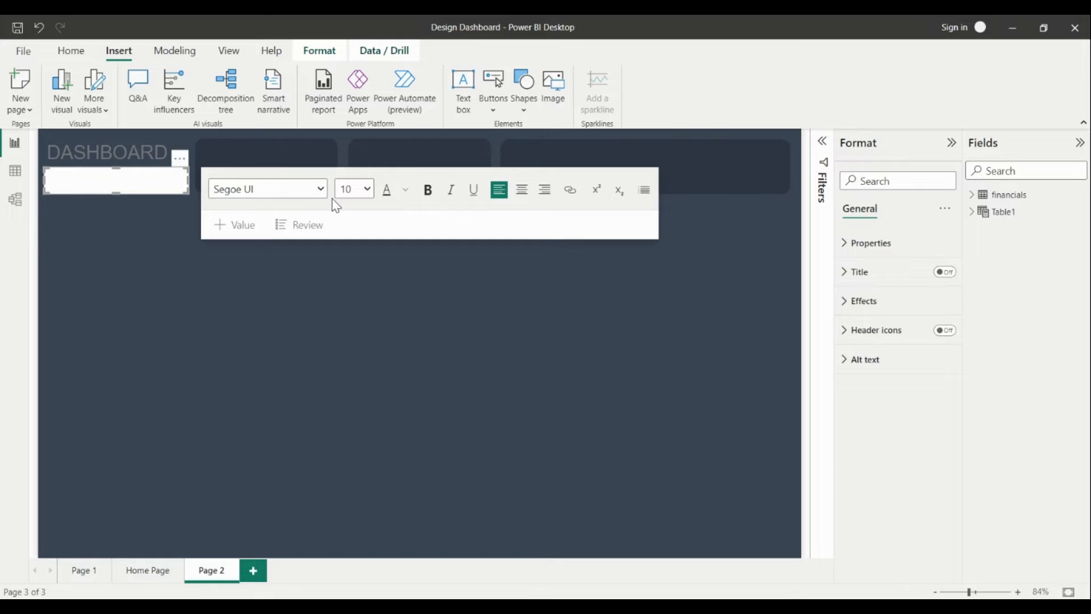
left_click(368, 189)
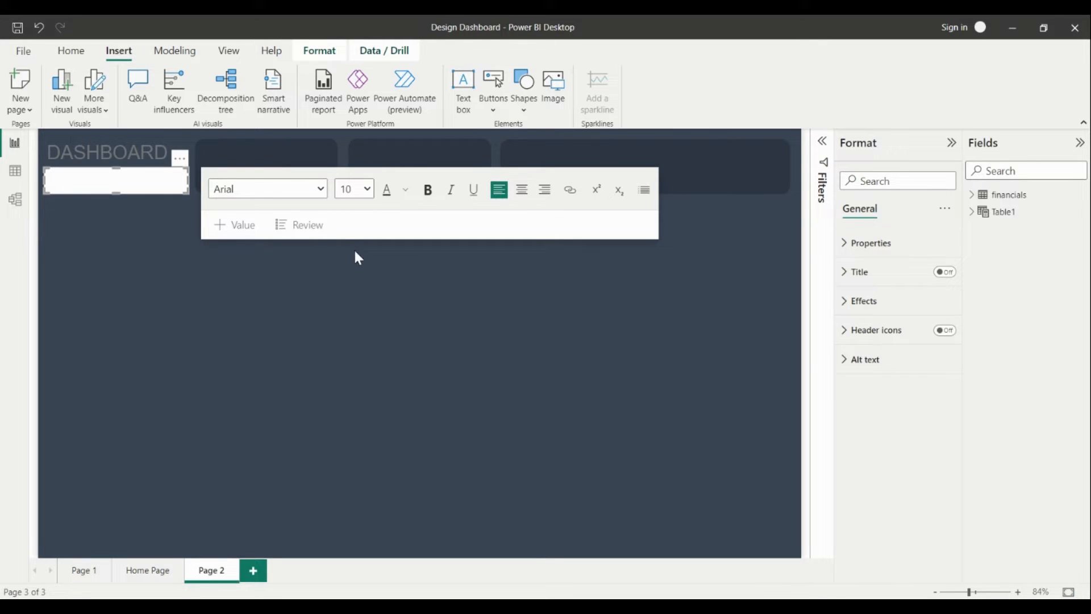
left_click(356, 289)
left_click(405, 190)
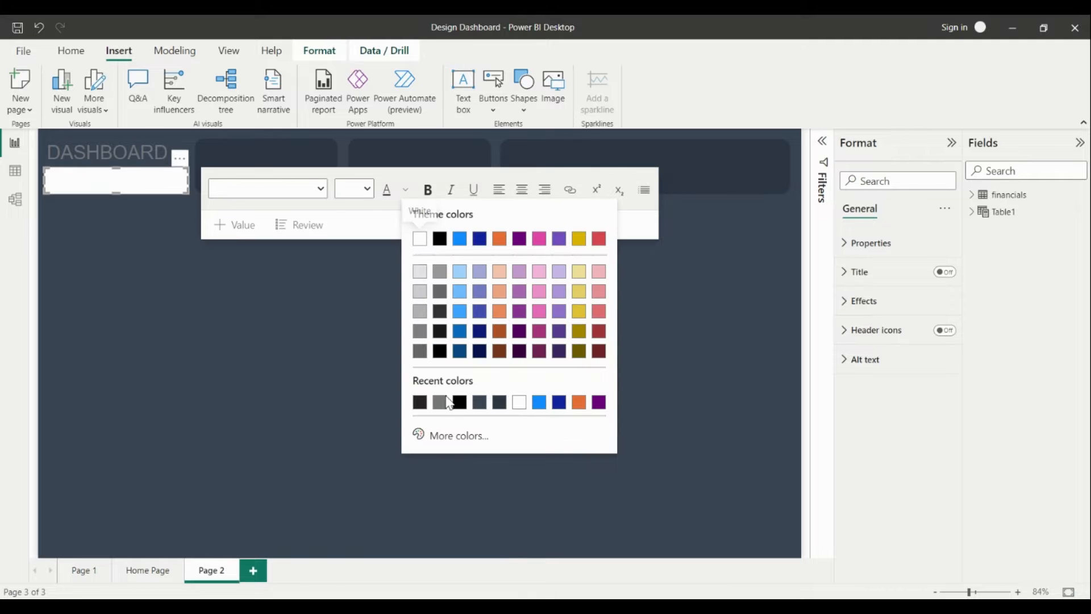
left_click(439, 401)
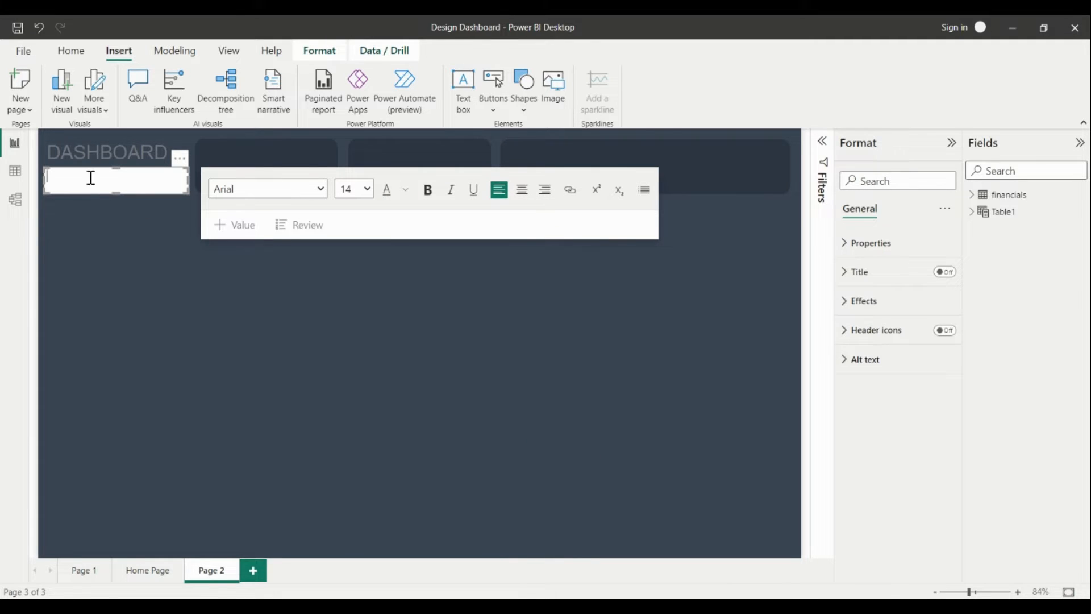
Enter "Visuals View" and "By Bi Analyzer" on two lines in the subtitle box and heighten it to fit both
type("Visuals View")
key("Return")
type("By")
key("BackSpace")
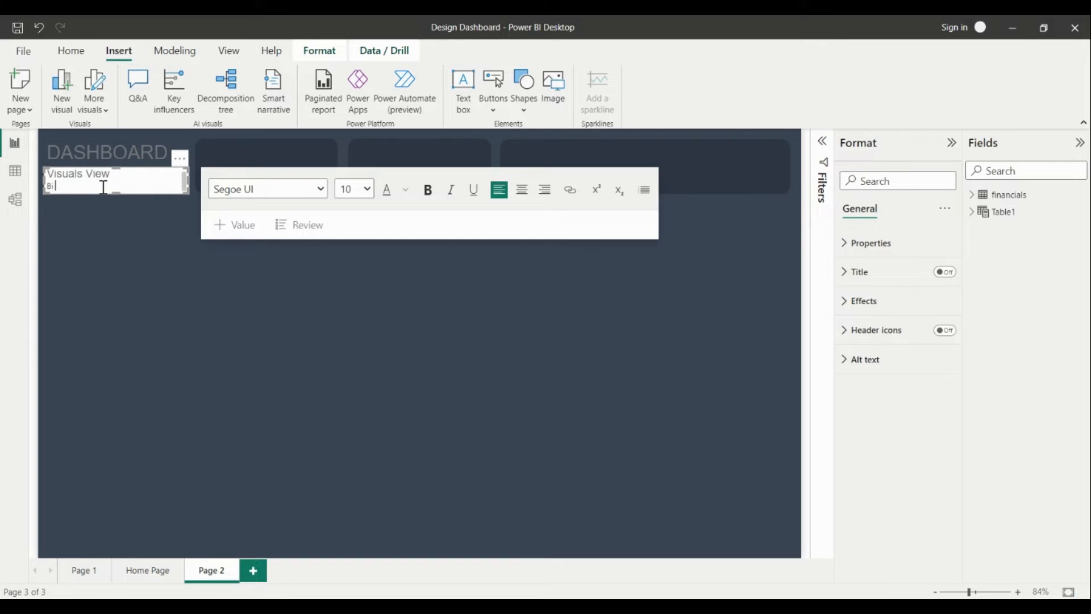
key("BackSpace")
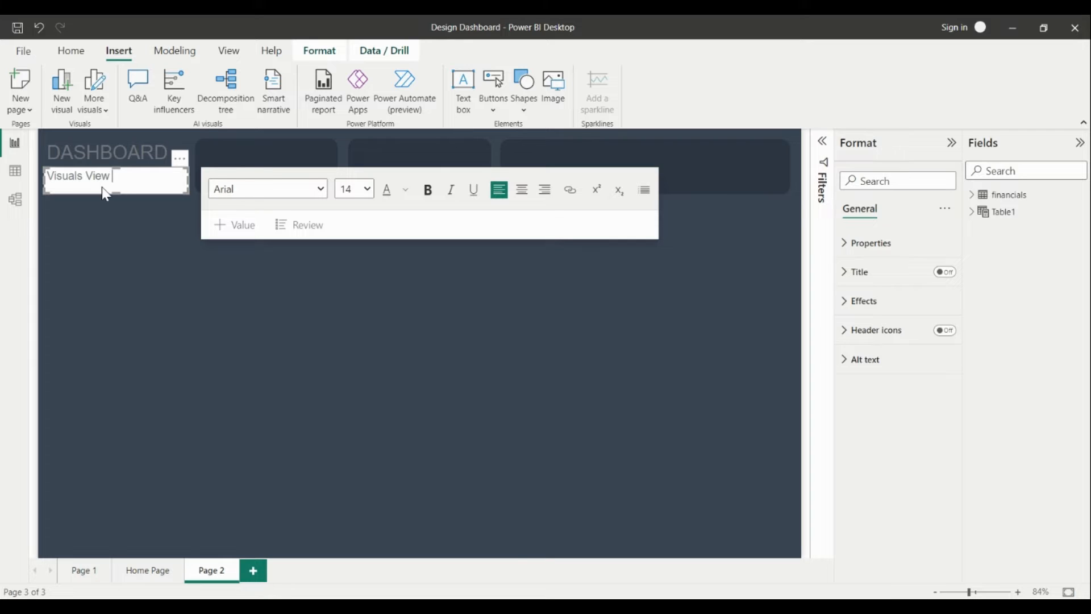
key("Return")
type("By Bi Analyzer")
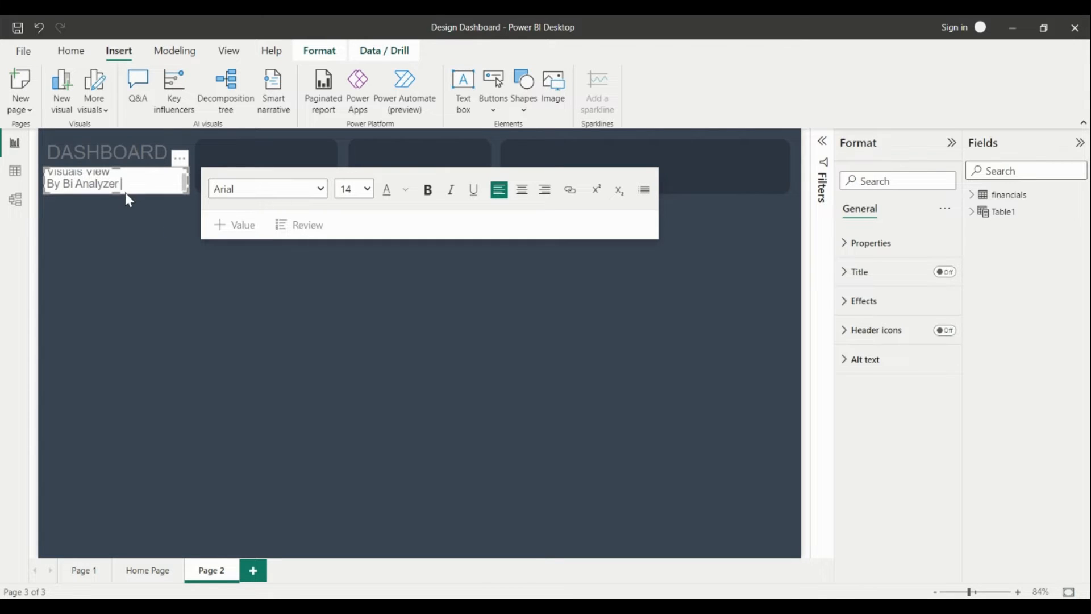
left_click(117, 192)
left_click(110, 193)
left_click_drag(115, 192, 116, 199)
Turn off the background of the Page 2 subtitle text box
left_click(874, 303)
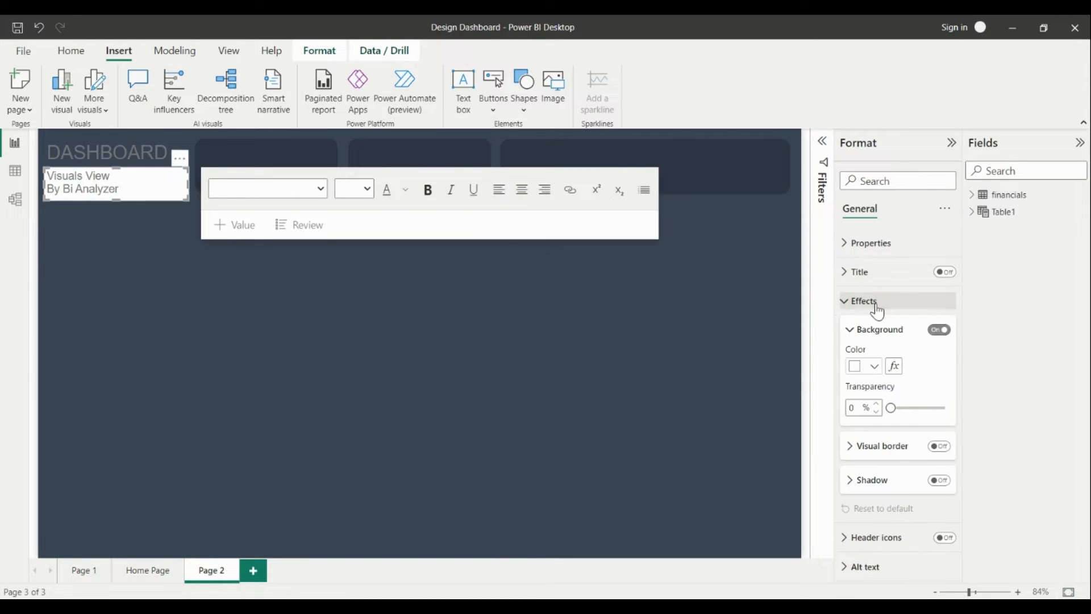
left_click(938, 330)
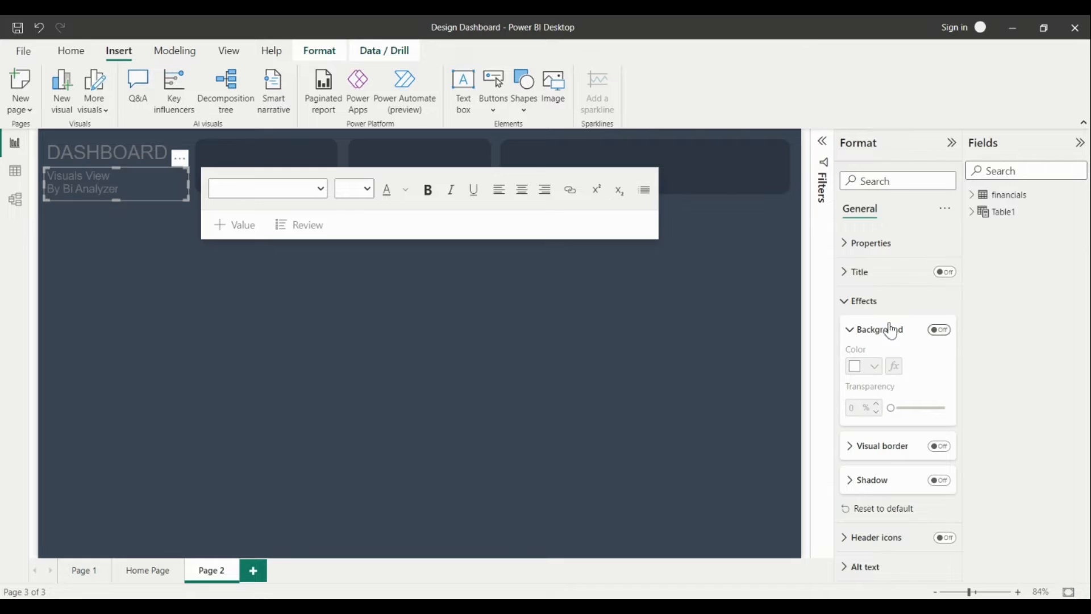
left_click(223, 331)
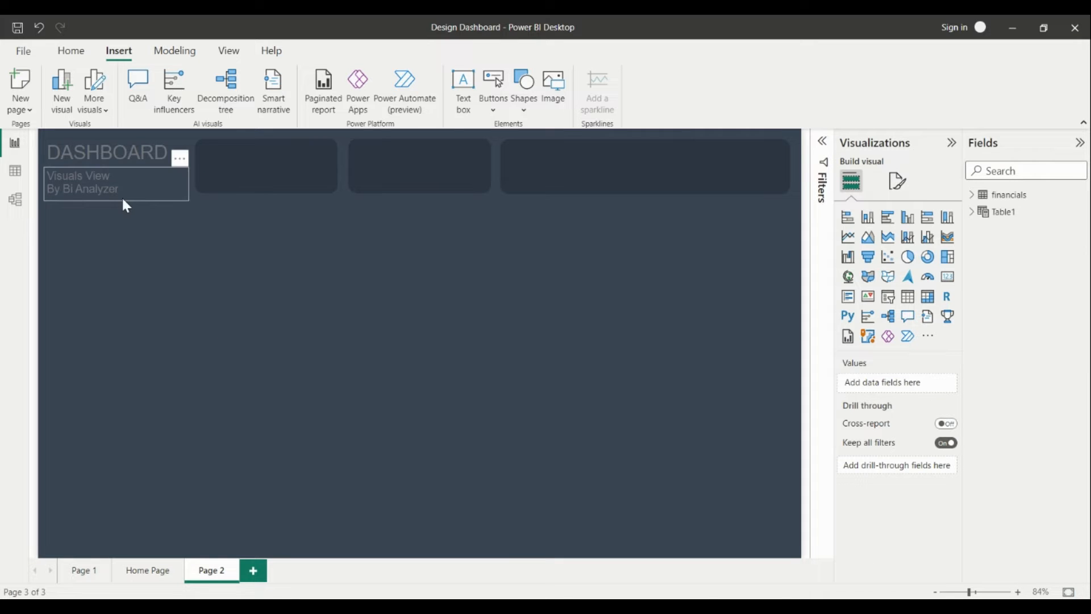
Nudge the subtitle text box closer to the "DASHBOARD" title by setting its vertical position to 59
left_click(178, 170)
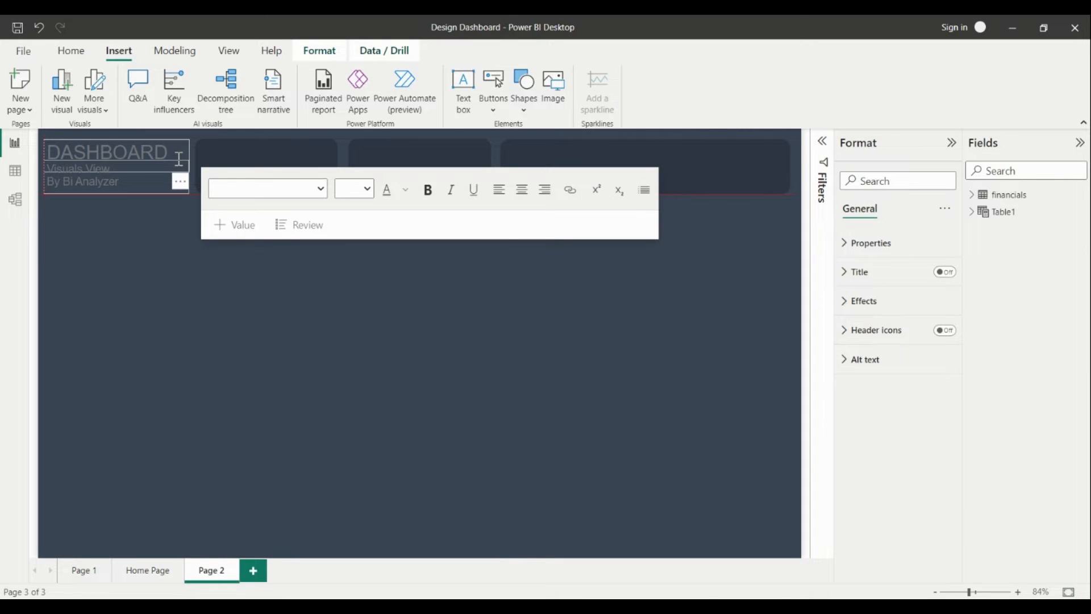
left_click(180, 173)
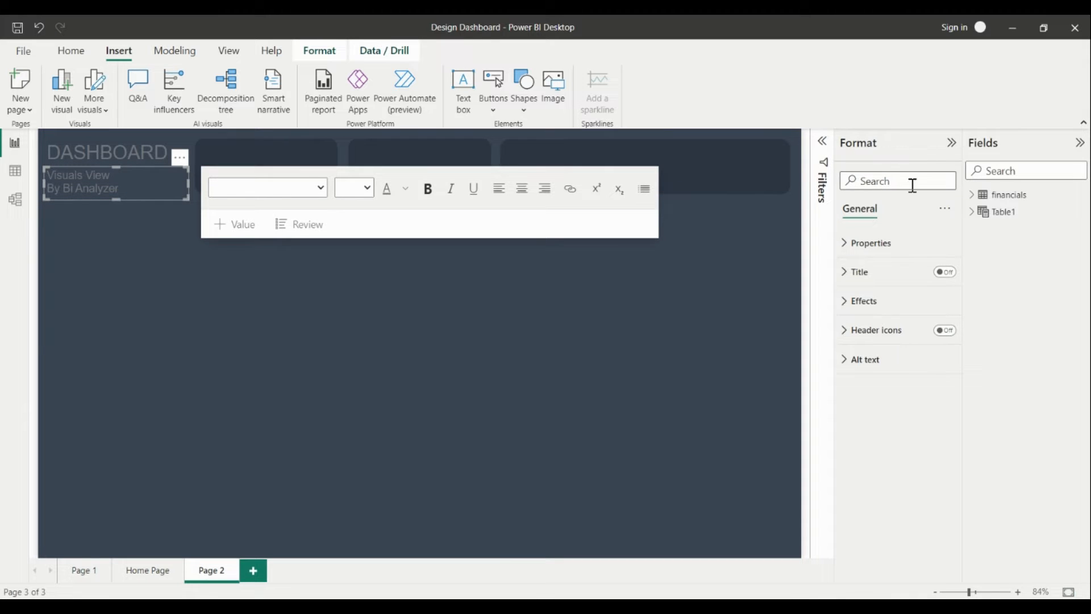
left_click(871, 244)
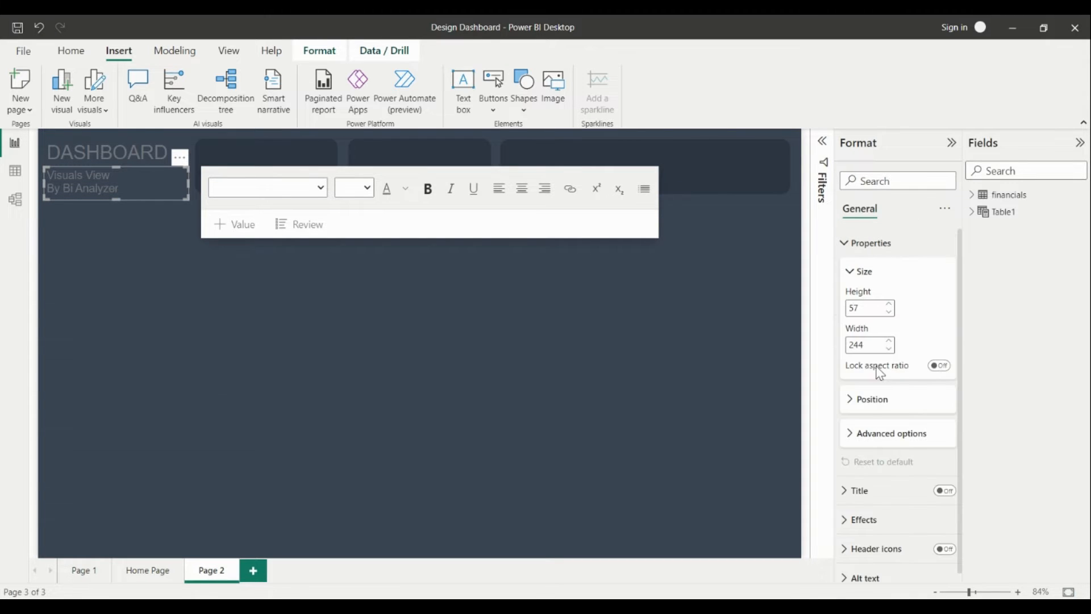
left_click(869, 399)
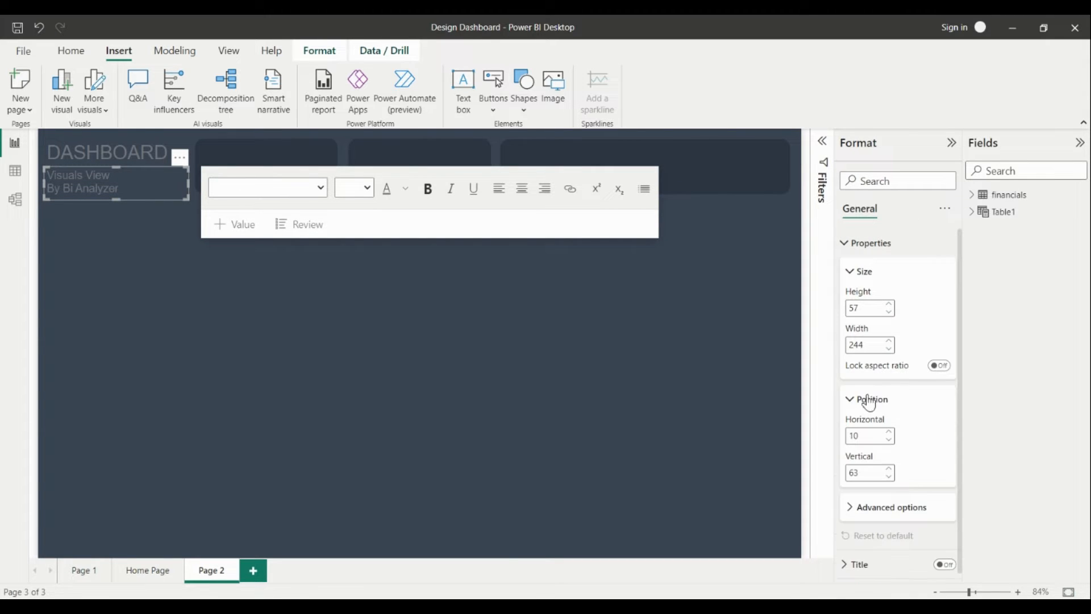
left_click(890, 432)
left_click(888, 479)
left_click(888, 479)
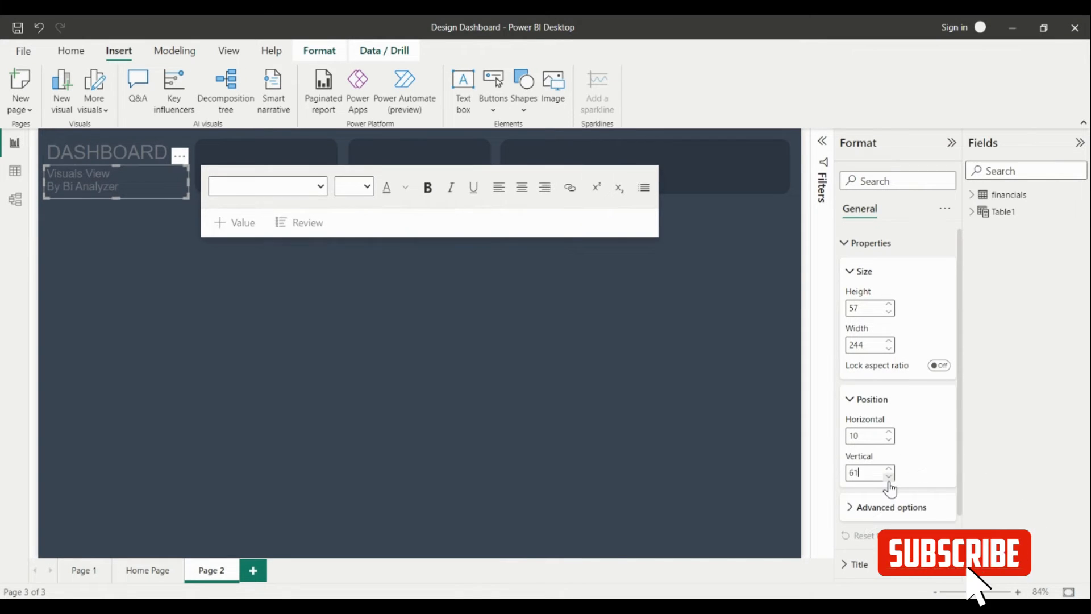
left_click(888, 479)
left_click(888, 479)
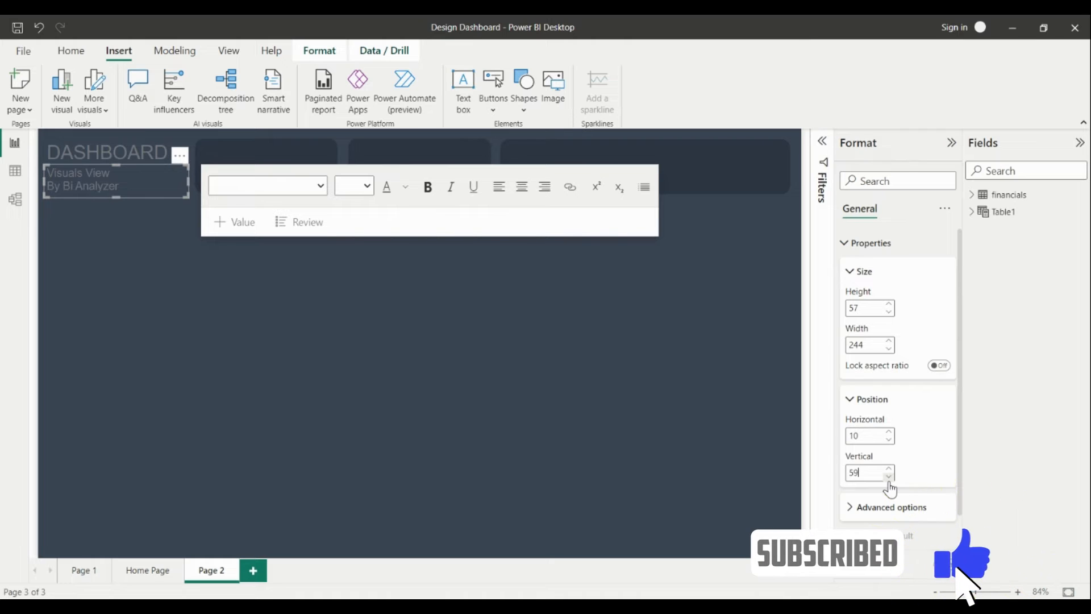
left_click(591, 381)
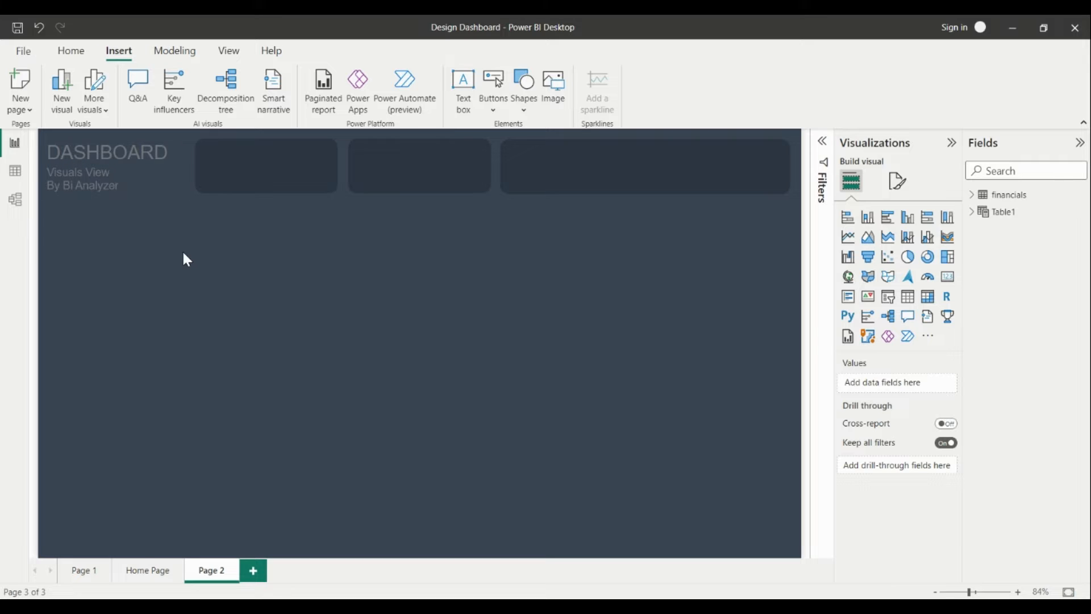
Add the blue wave-line image to Page 2, anchor it in the bottom-right corner, and enlarge it up to the cards' lower part
left_click(289, 167)
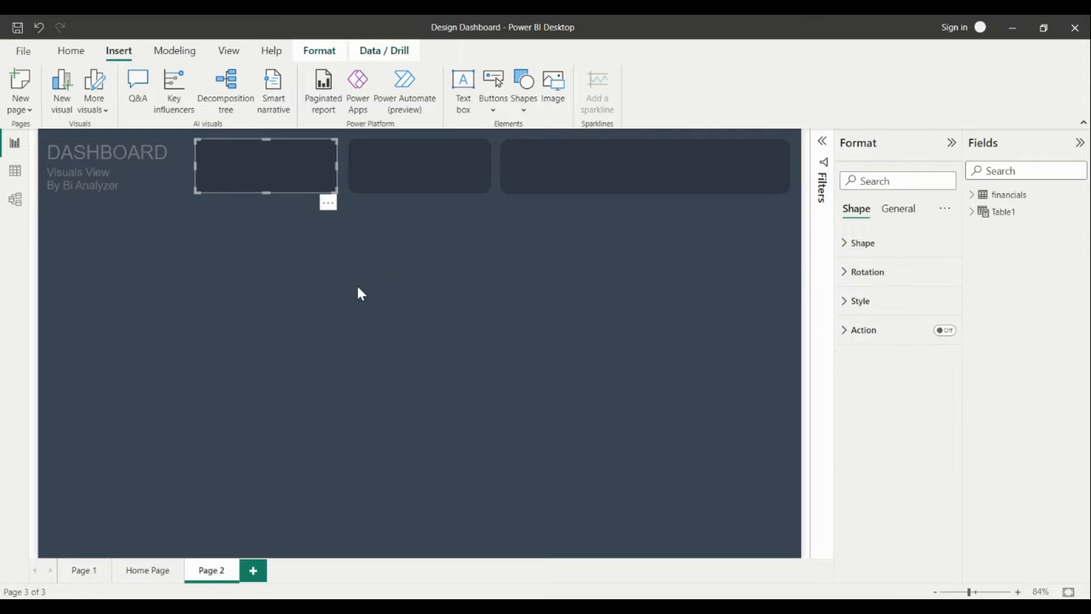
left_click(335, 318)
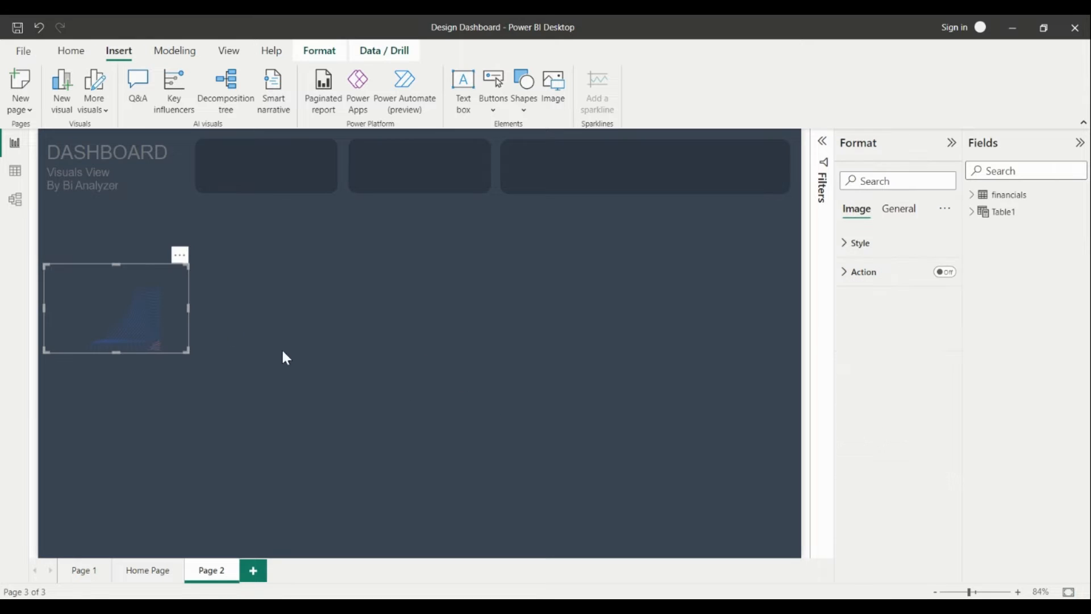
left_click_drag(286, 358, 755, 533)
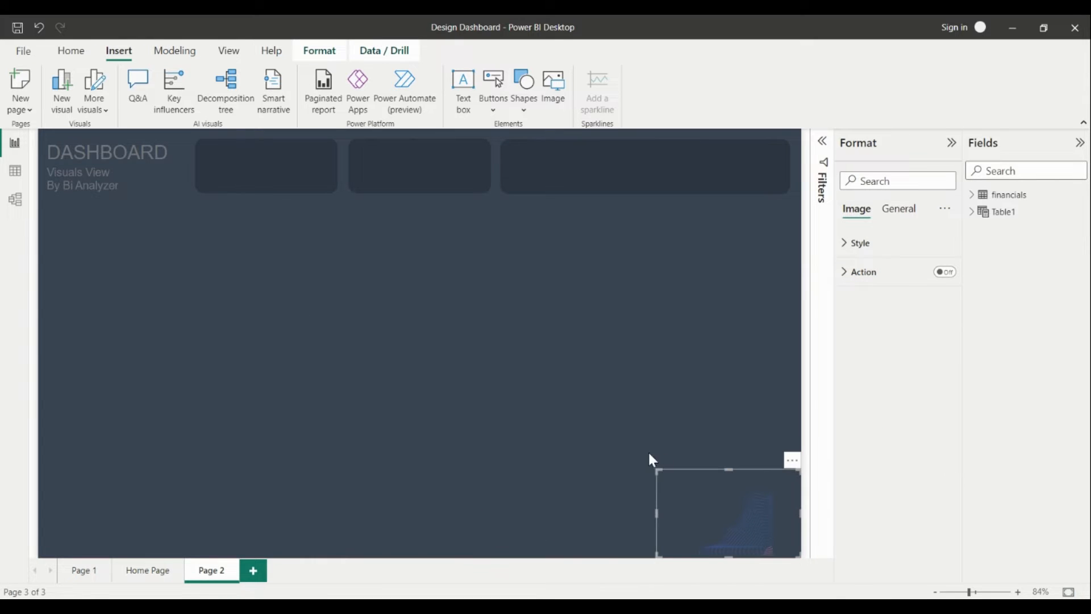
left_click_drag(659, 473, 405, 313)
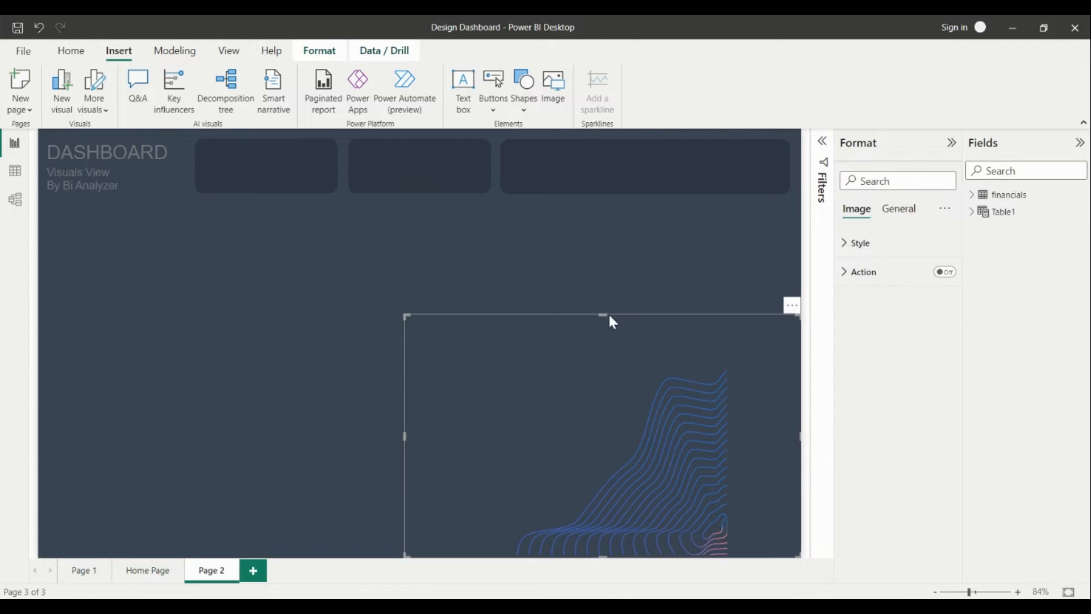
left_click_drag(606, 314, 608, 182)
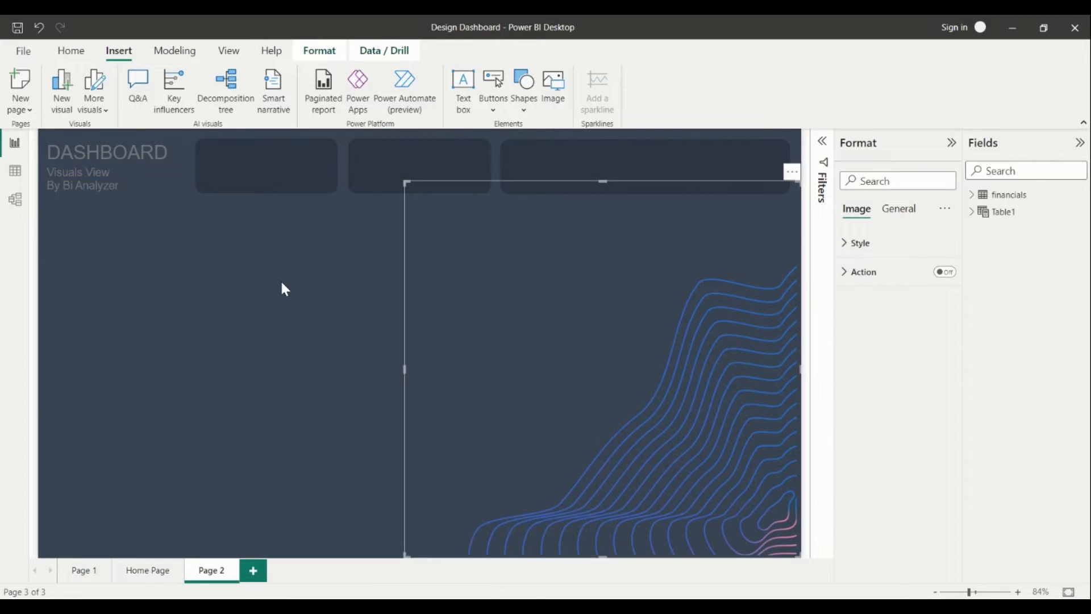
left_click(281, 279)
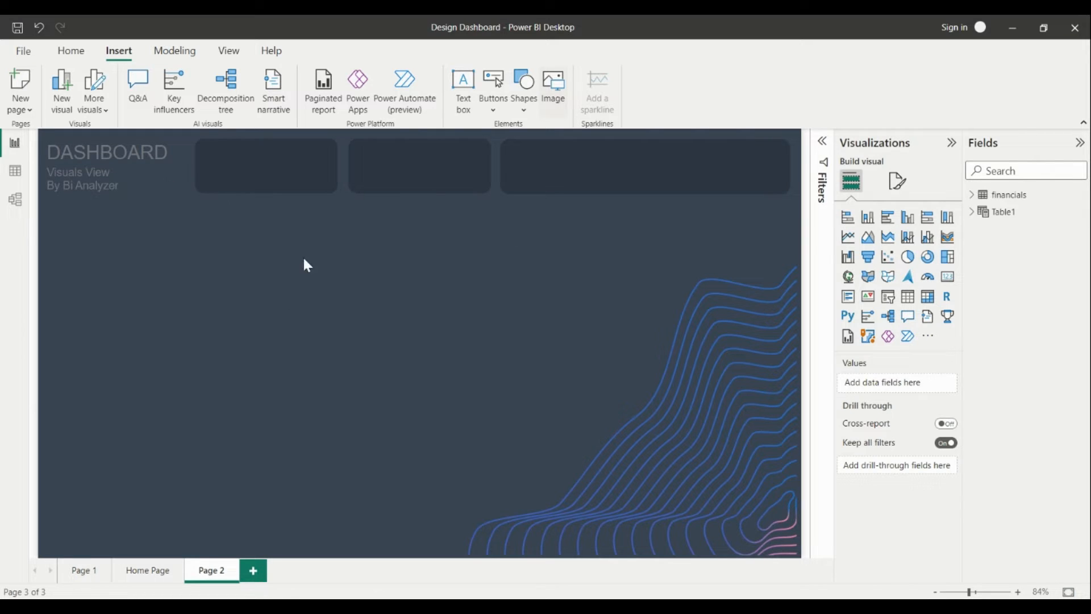
Paste the blue glow image, shorten it, and fit it into the page's bottom-left corner
key("ctrl+v")
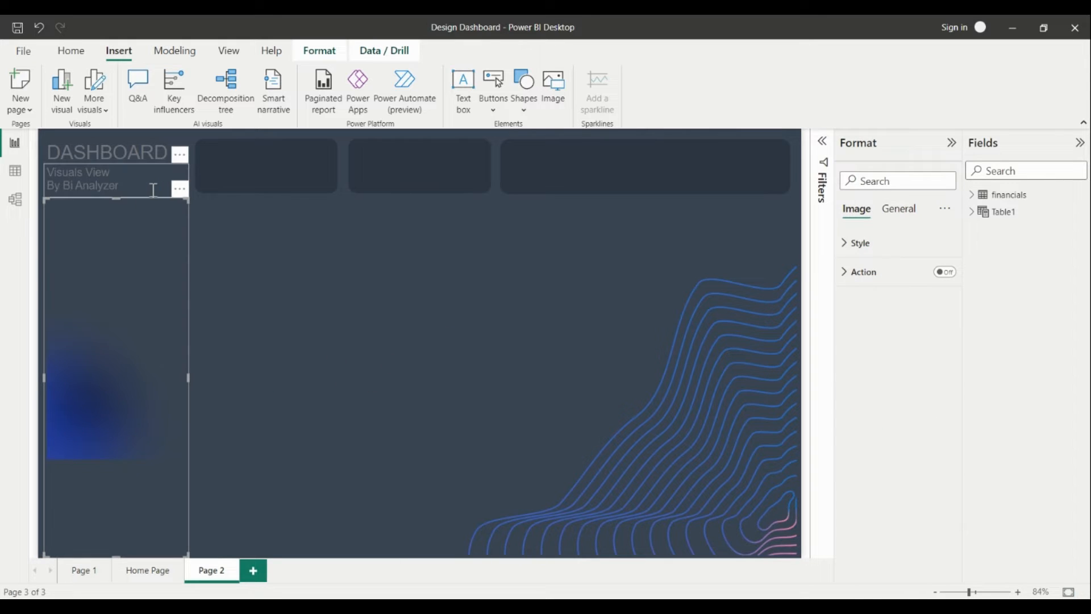
left_click_drag(117, 201, 66, 393)
left_click_drag(124, 462, 97, 460)
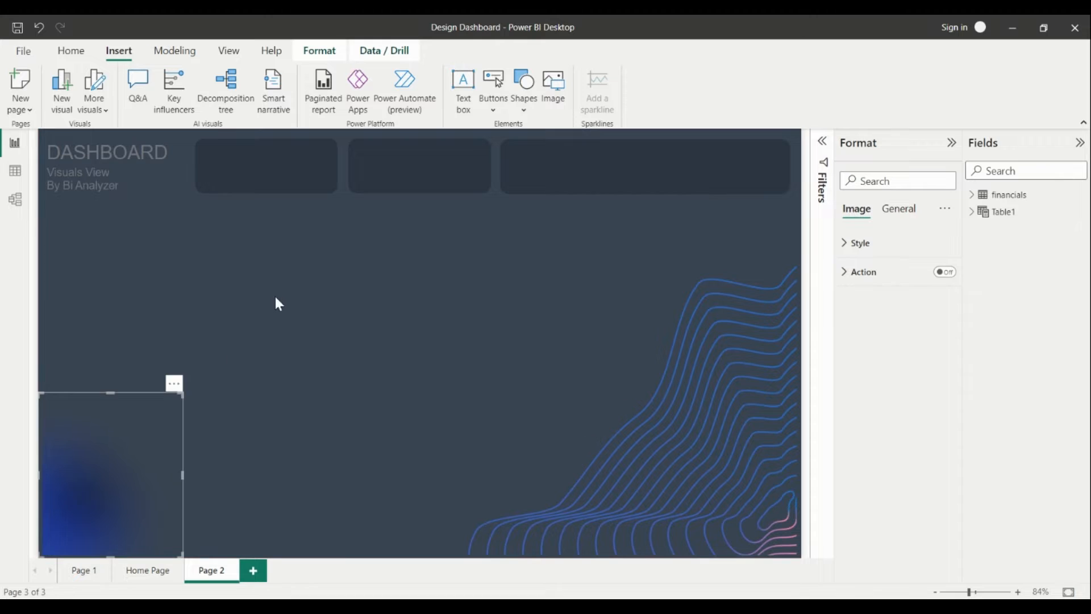
left_click(276, 300)
left_click(90, 489)
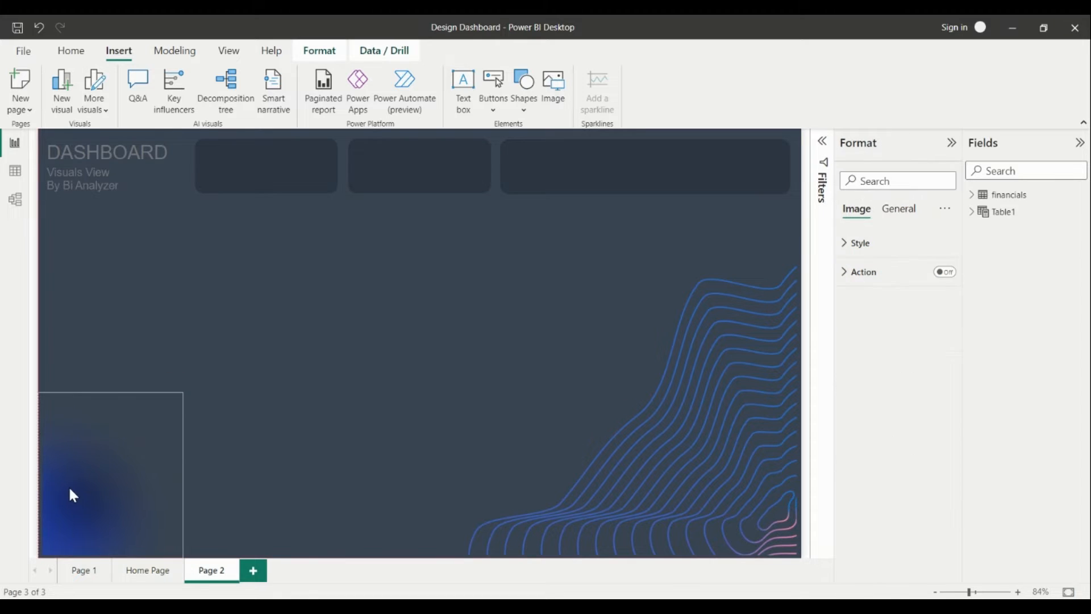
left_click(254, 297)
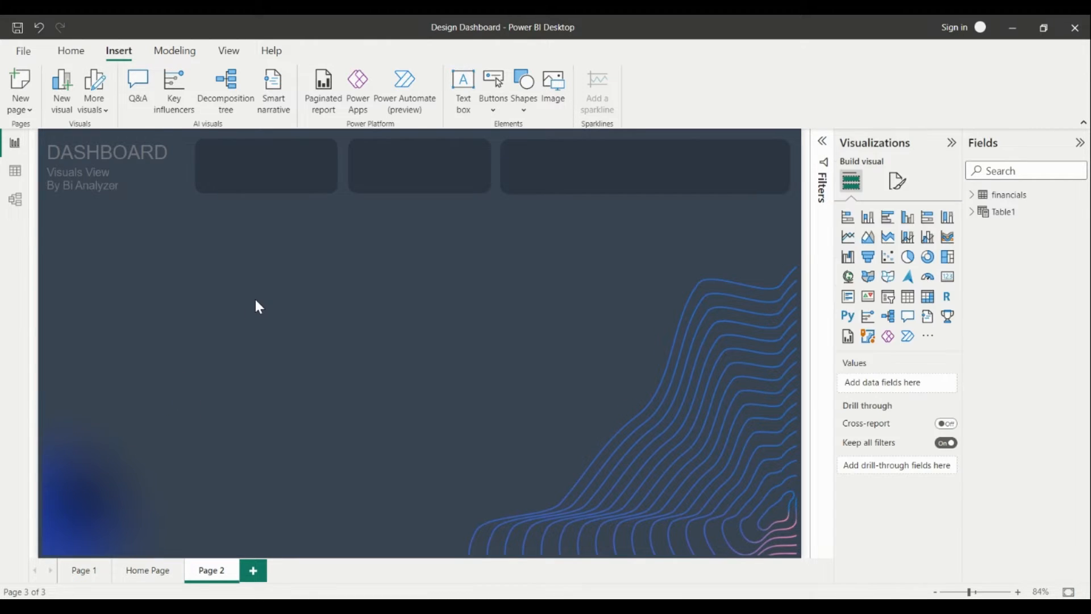
Duplicate the first top card and reshape the copy into a narrow vertical bar along the page's left edge
left_click(268, 155)
key("ctrl+c")
key("ctrl+v")
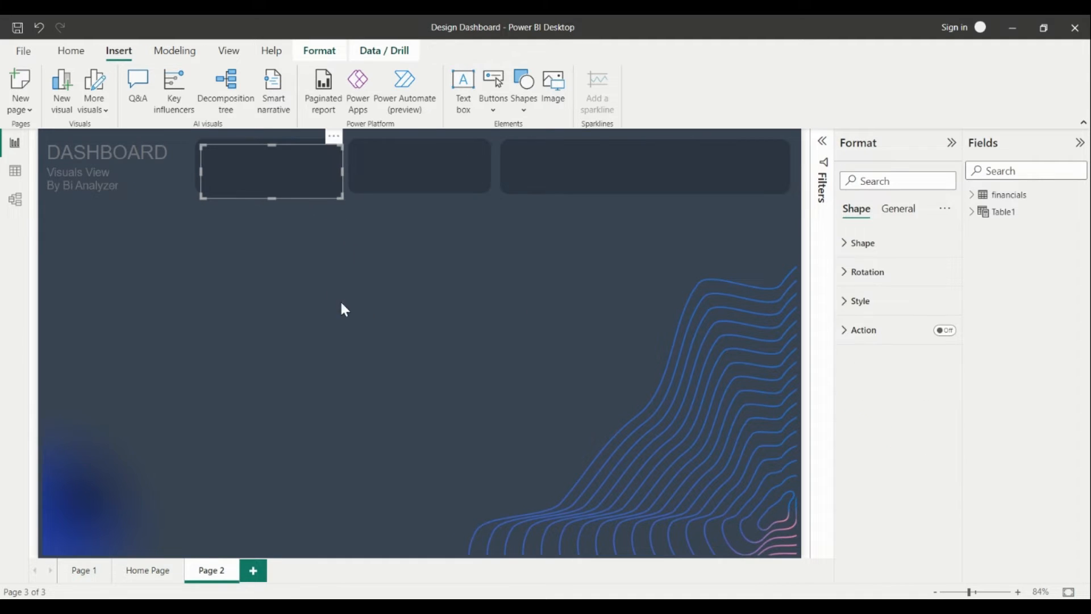
left_click_drag(300, 162, 59, 417)
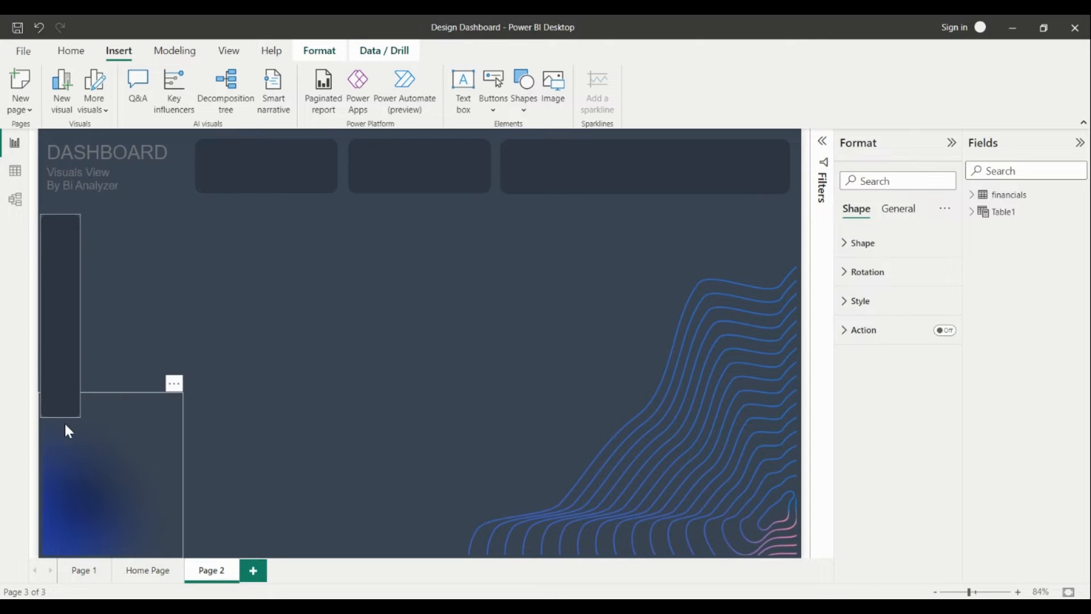
left_click(63, 455)
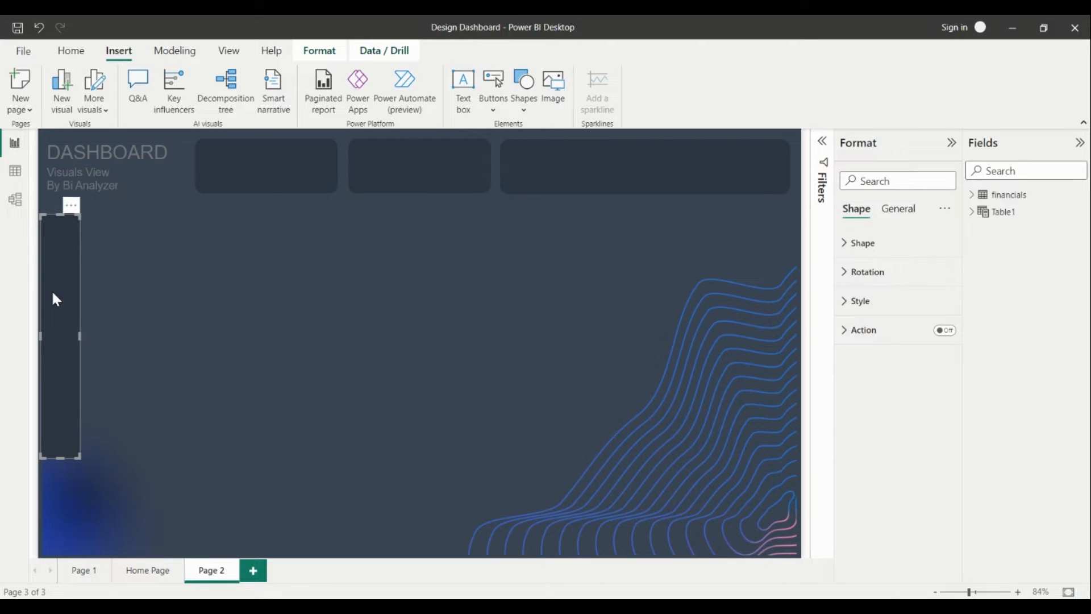
Align the vertical bar with the subtitle's left edge just below it and extend it almost to the page's bottom
left_click_drag(56, 294, 59, 293)
left_click_drag(59, 218, 62, 204)
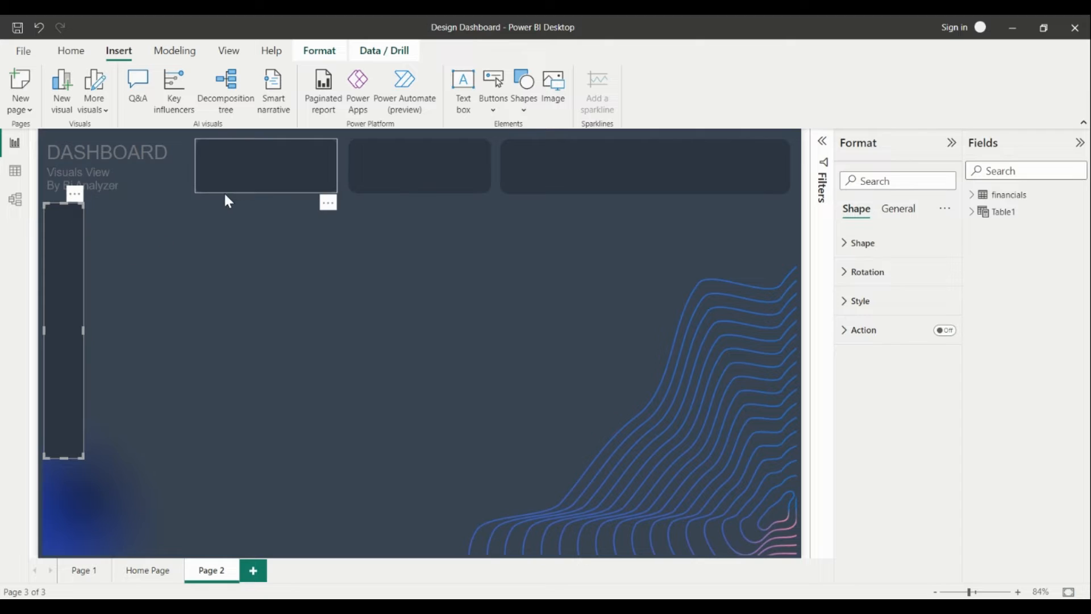
left_click_drag(70, 242, 68, 245)
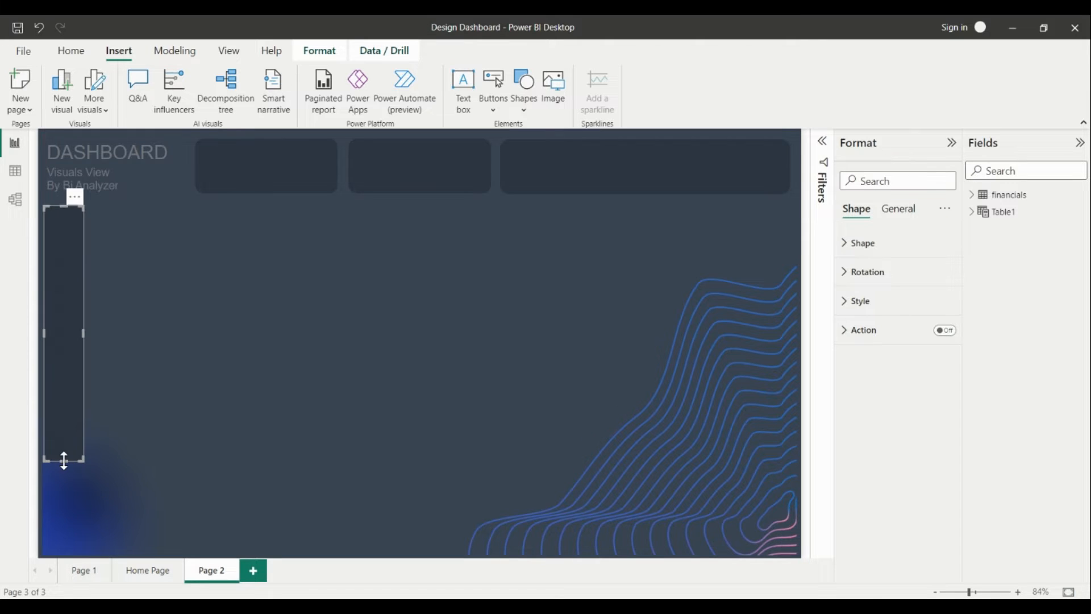
left_click_drag(64, 461, 66, 511)
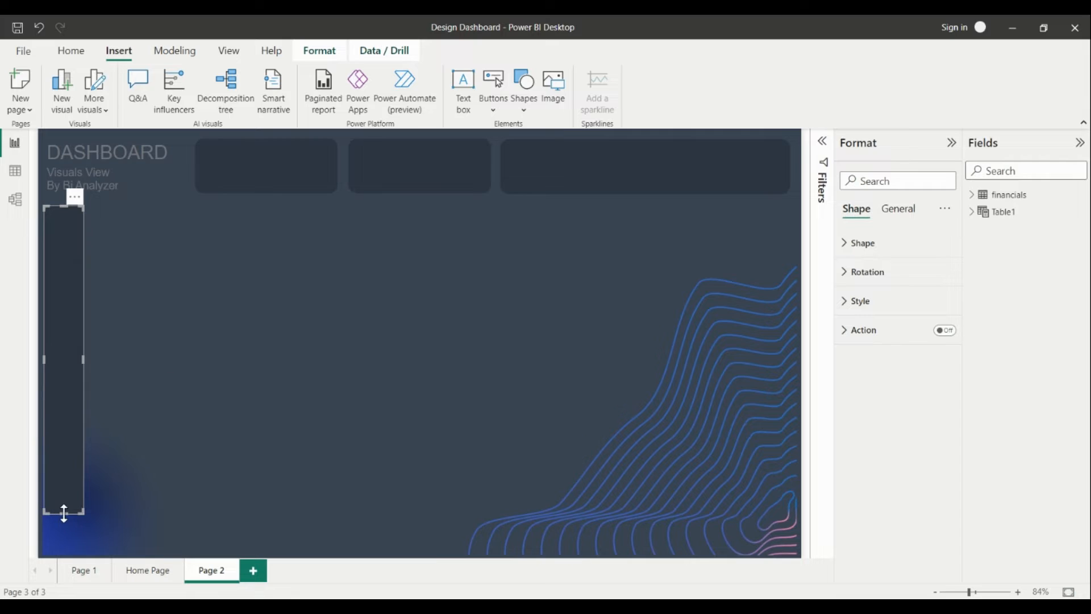
left_click_drag(63, 511, 74, 543)
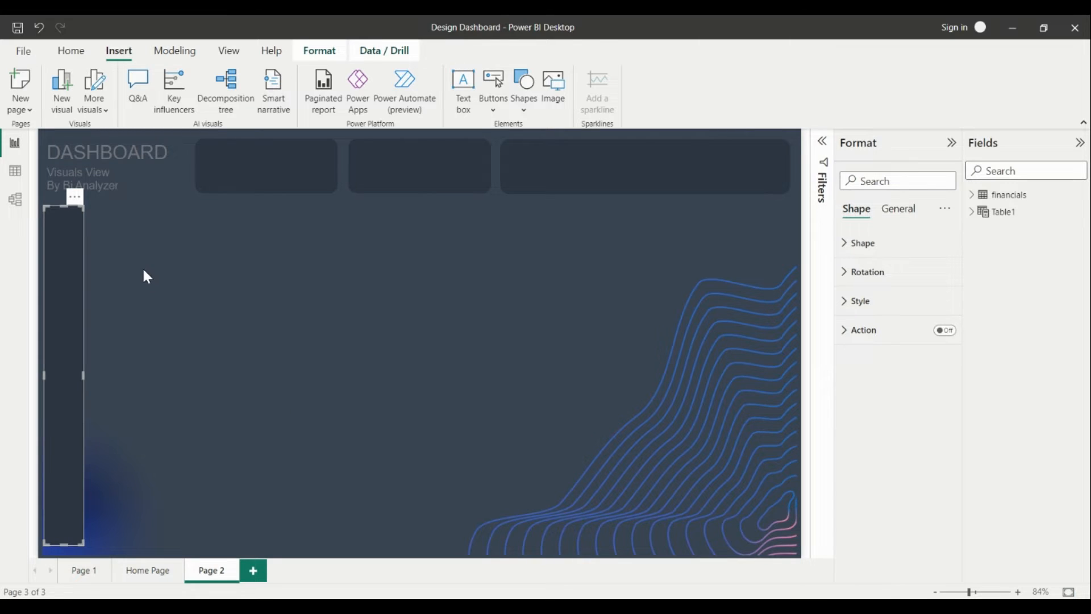
Duplicate the vertical bar beside itself and resize the copy to half its height, reaching the second top card's right edge
left_click_drag(57, 315, 117, 311)
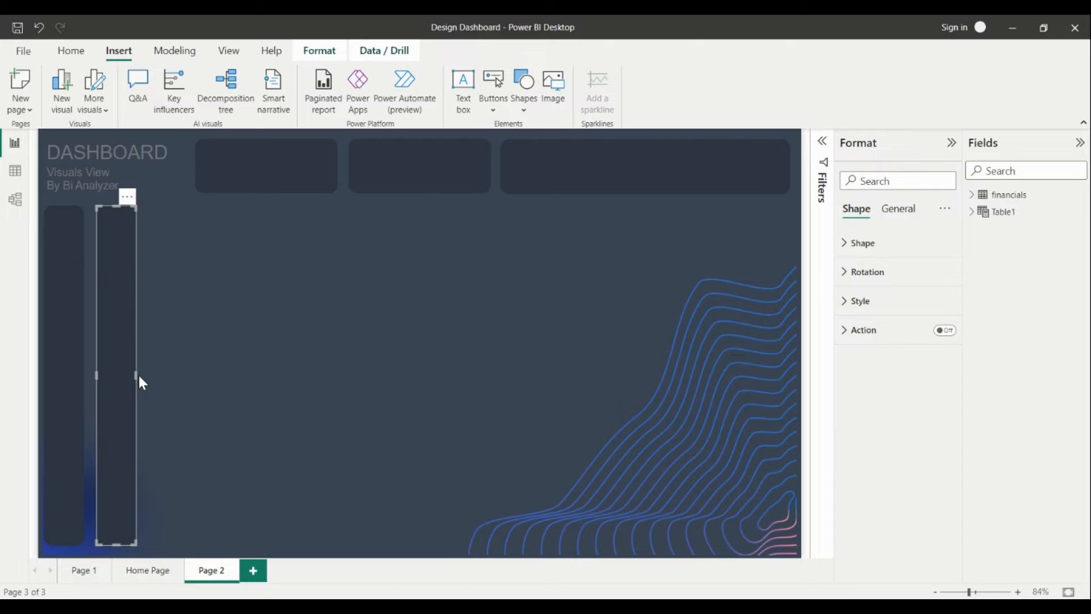
left_click_drag(139, 377, 419, 431)
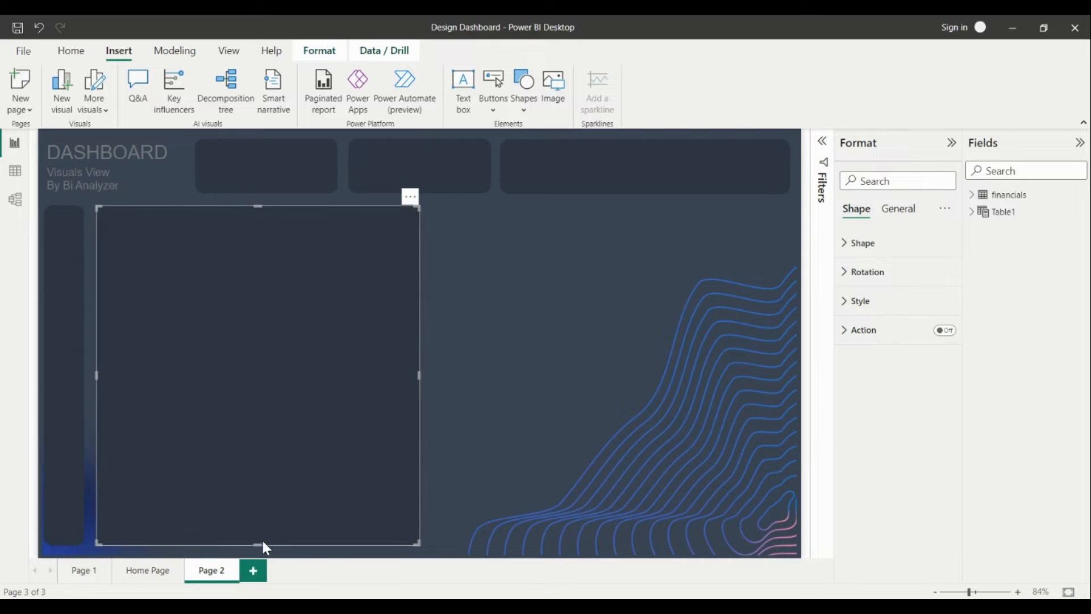
left_click_drag(262, 543, 271, 373)
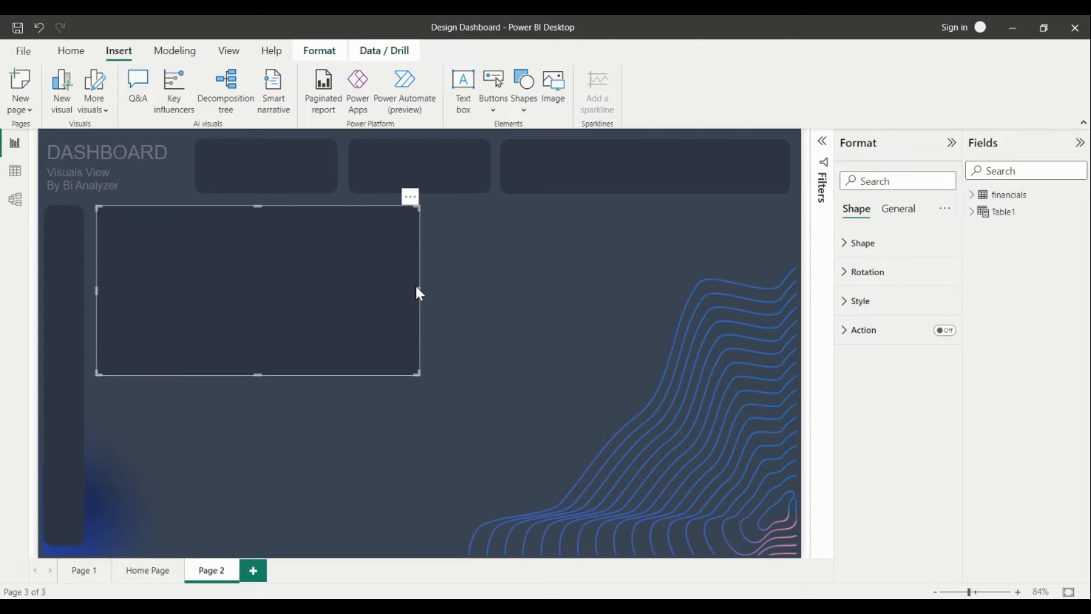
left_click_drag(418, 291, 486, 315)
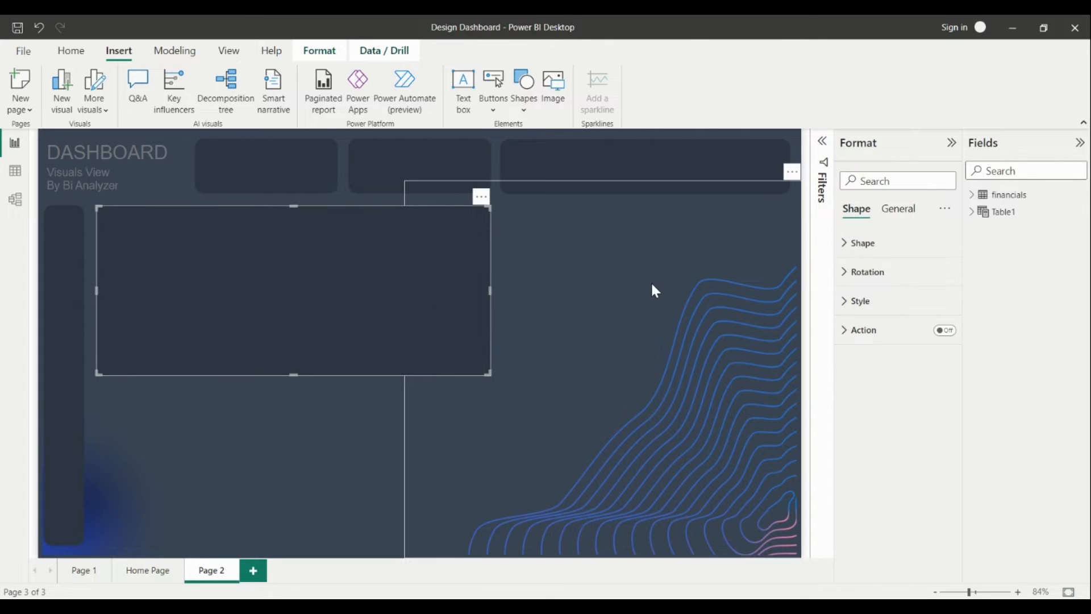
Duplicate the large card directly below and trim both cards' facing edges to leave a narrow gap between them
left_click_drag(412, 315, 388, 476)
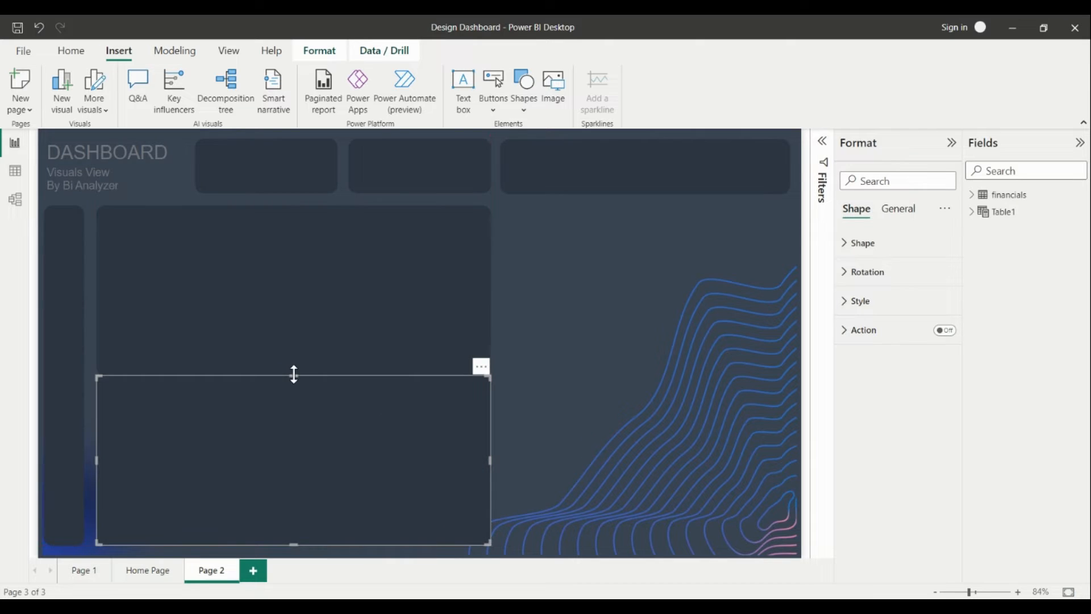
left_click_drag(295, 375, 295, 384)
left_click(299, 351)
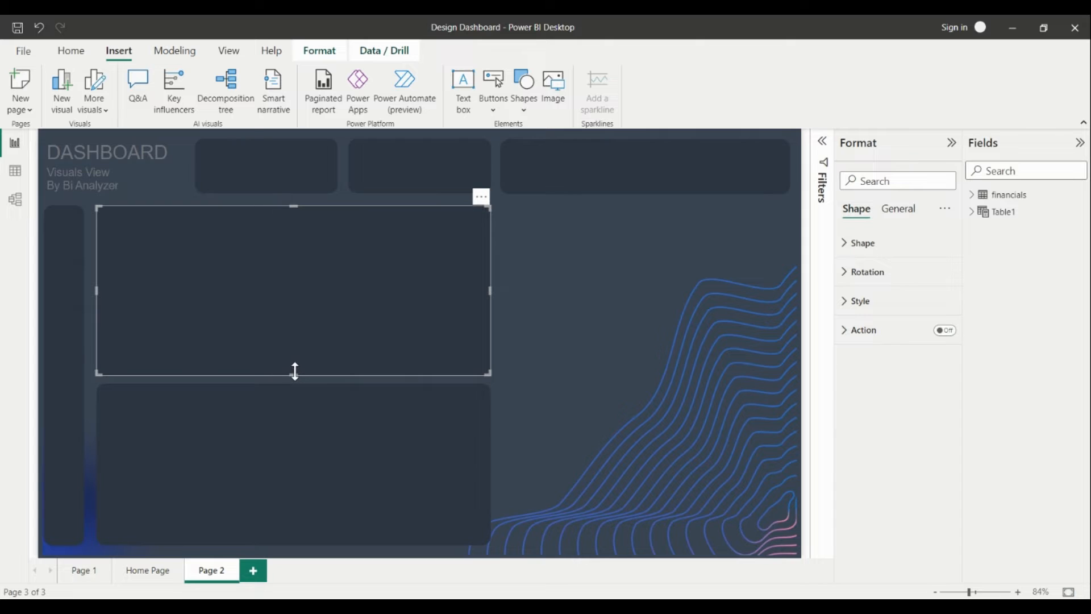
left_click_drag(294, 375, 294, 369)
left_click(284, 422)
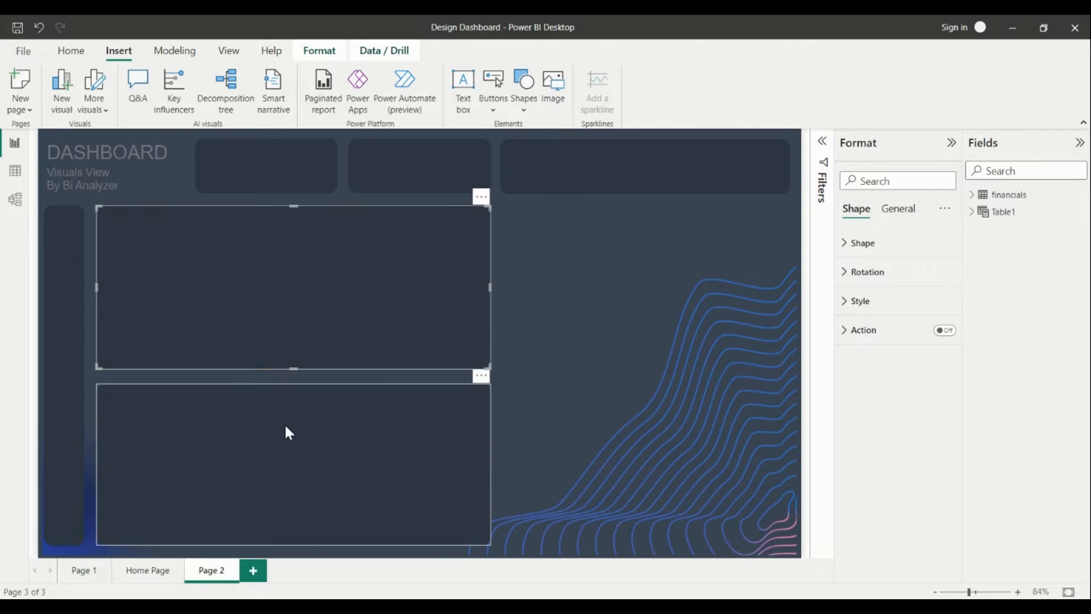
Duplicate the upper large card beside itself and resize the copy to the width of the third top card and the original's height
left_click(449, 315)
left_click(688, 318)
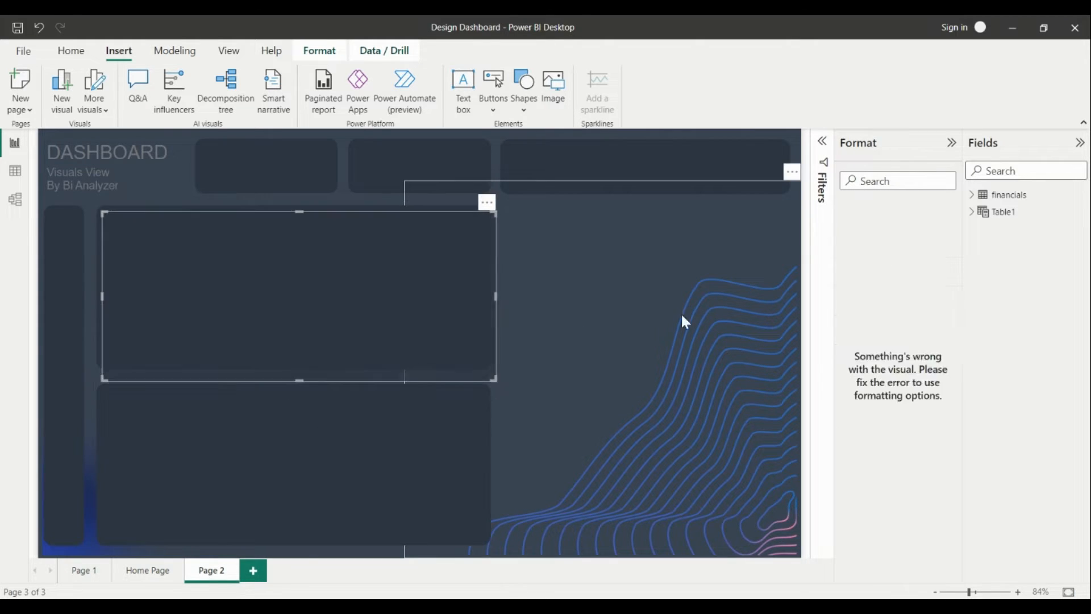
left_click_drag(450, 322, 690, 315)
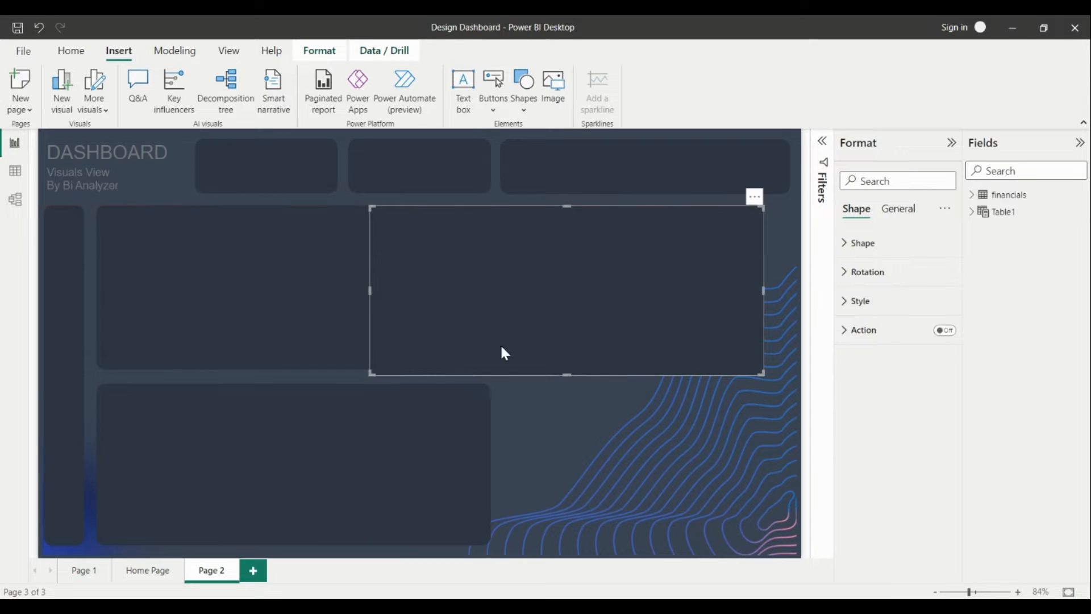
left_click_drag(567, 375, 570, 369)
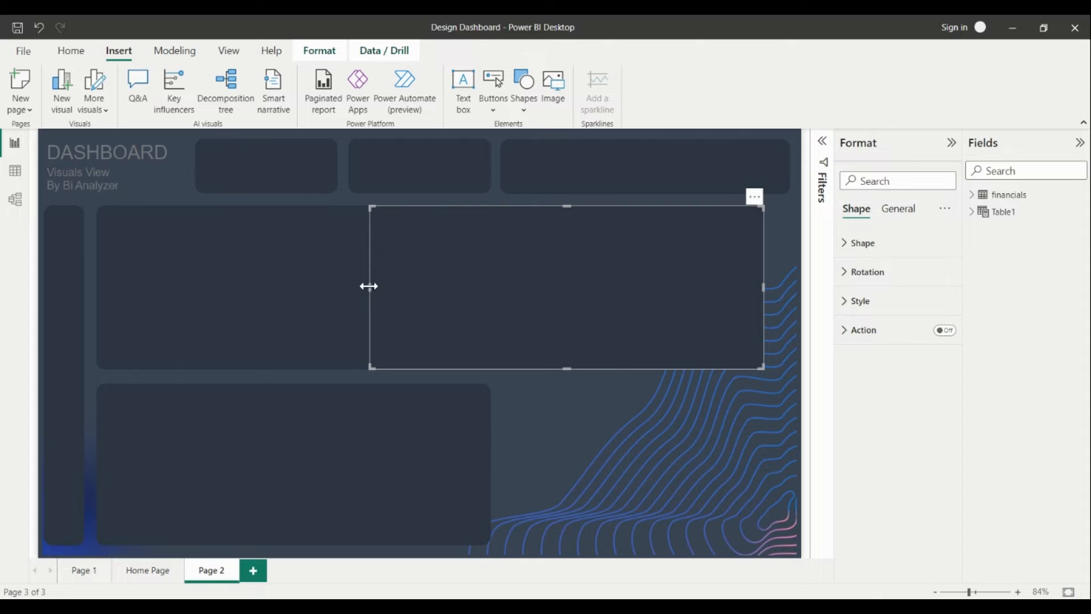
left_click_drag(369, 286, 505, 306)
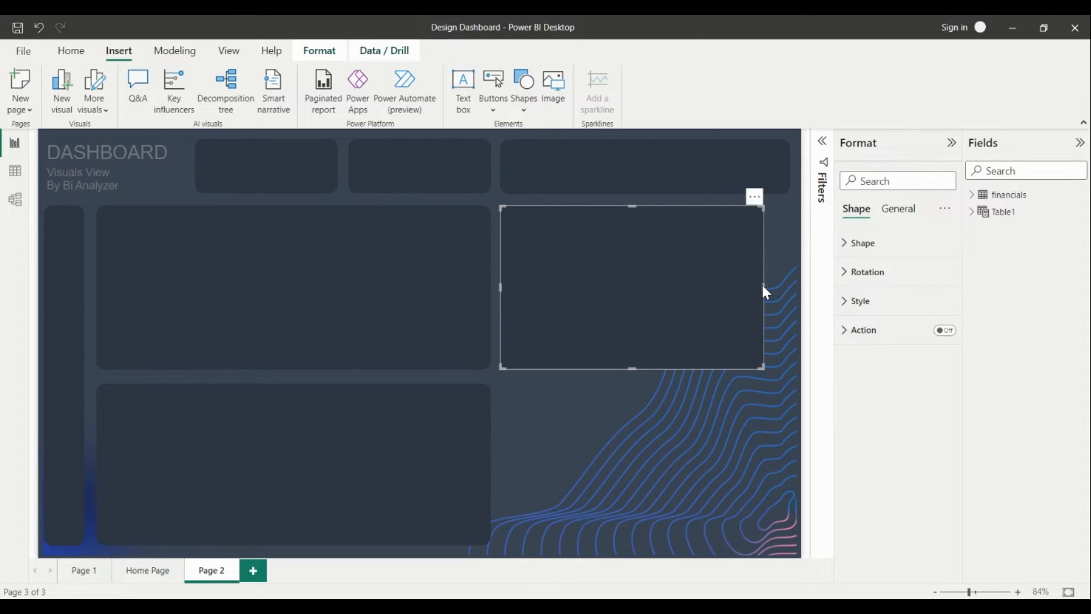
left_click_drag(763, 288, 790, 295)
Duplicate the new card directly below itself and adjust its height to line up with the neighbouring lower large card
key("ctrl+v")
left_click_drag(614, 295, 619, 472)
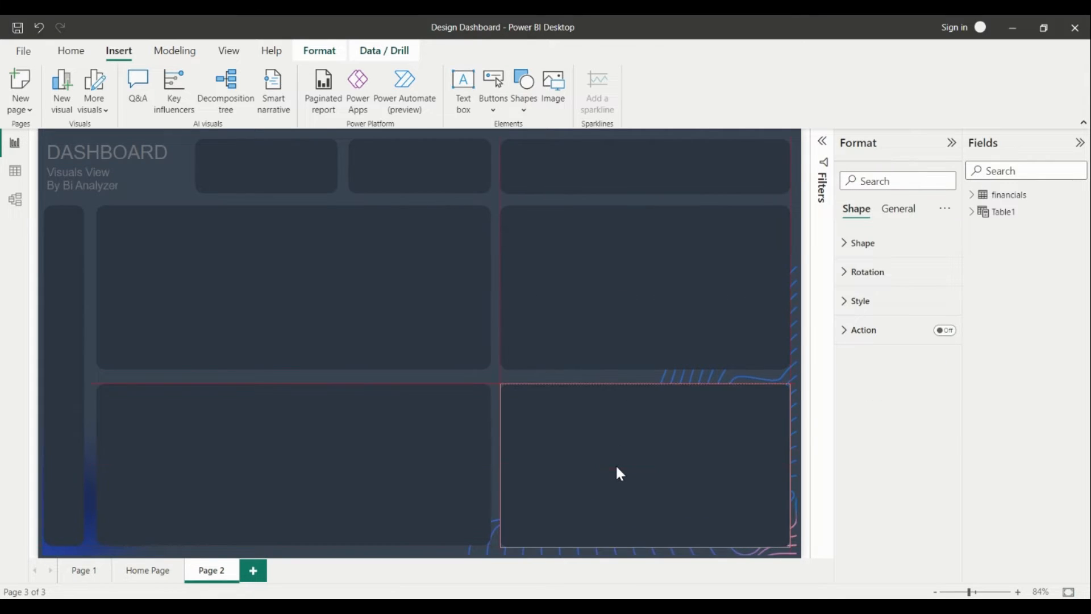
left_click_drag(644, 543, 648, 549)
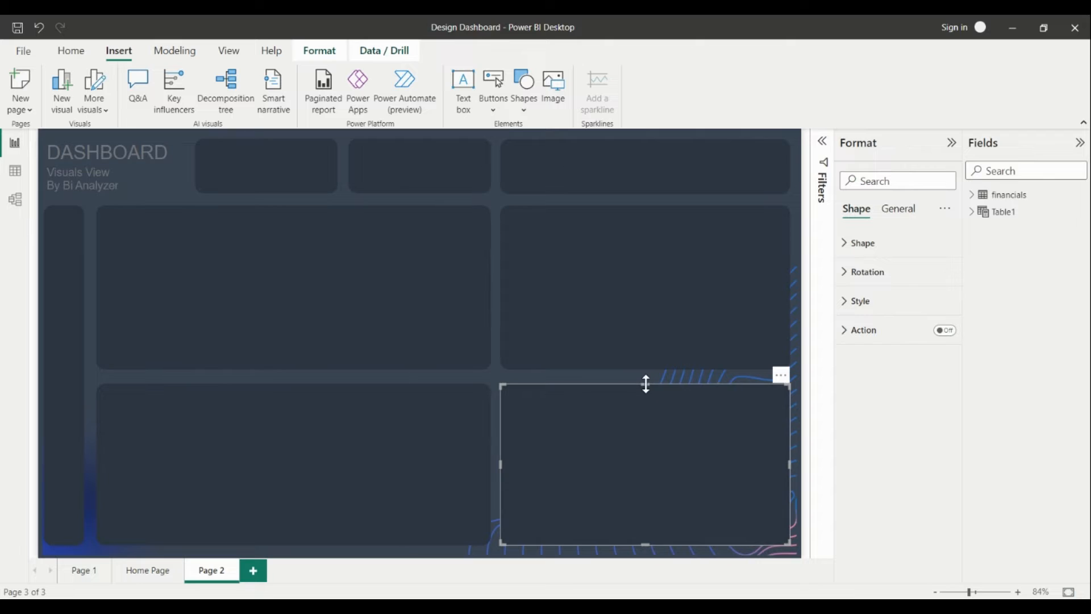
left_click_drag(646, 382, 650, 395)
left_click(376, 442)
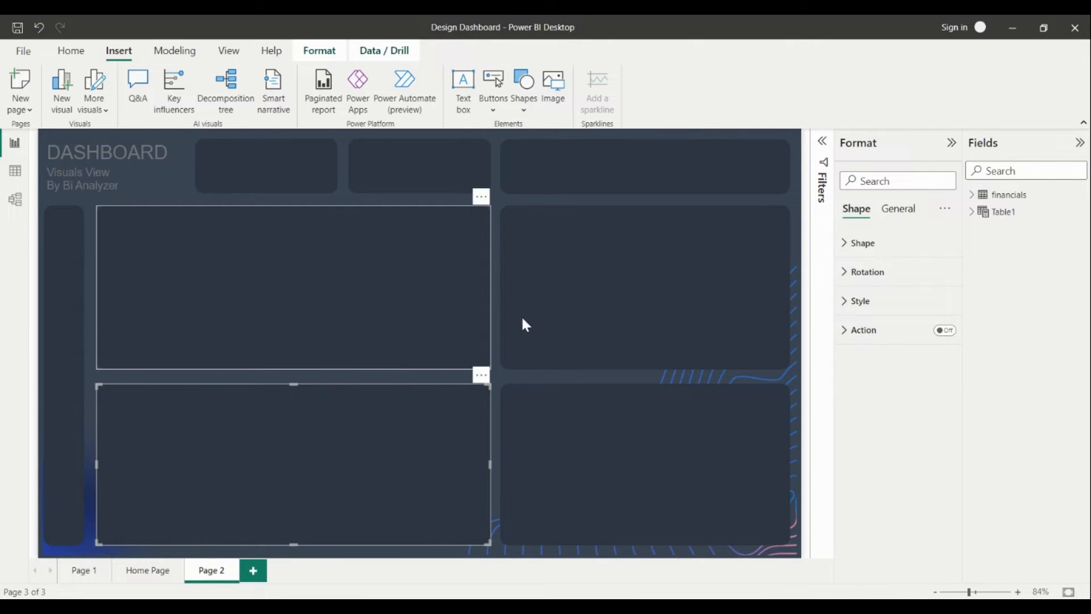
left_click(498, 378)
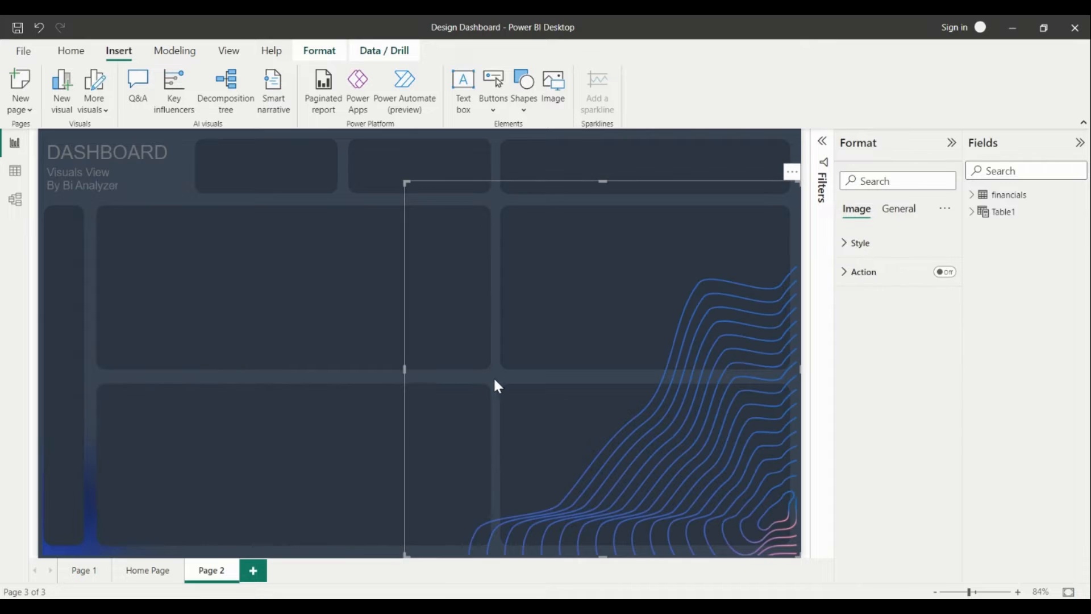
Add the glowing blue pie-chart icon, shrink it to fit the narrow vertical bar and centre it within the bar
left_click(389, 377)
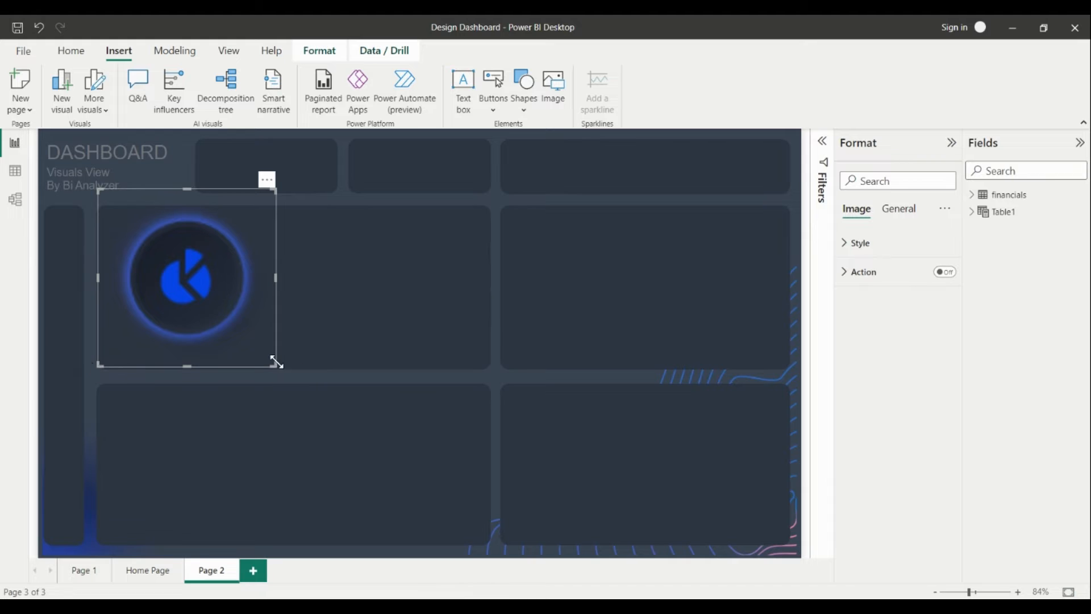
left_click_drag(274, 366, 68, 348)
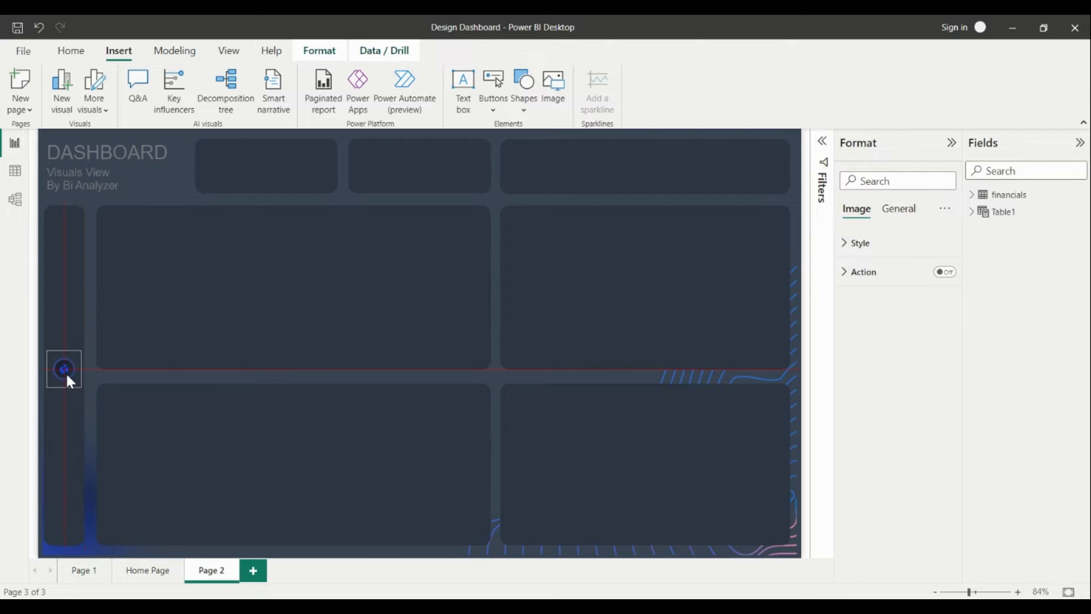
left_click_drag(66, 375, 67, 375)
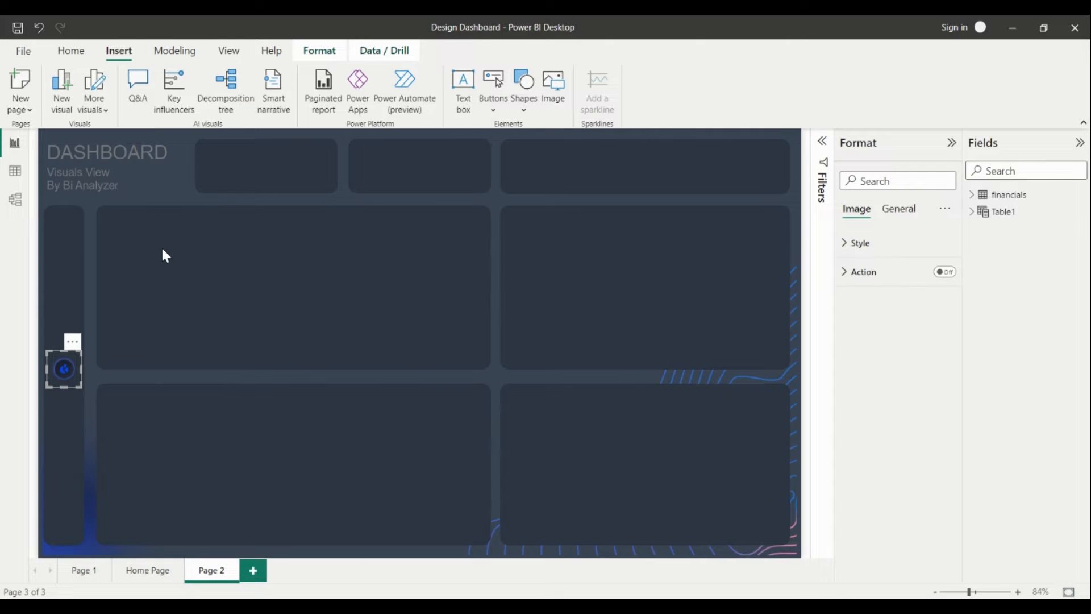
Paste the grey bar-chart icon, shrink it to fit the vertical bar and centre it just below the blue pie-chart icon
key("ctrl+v")
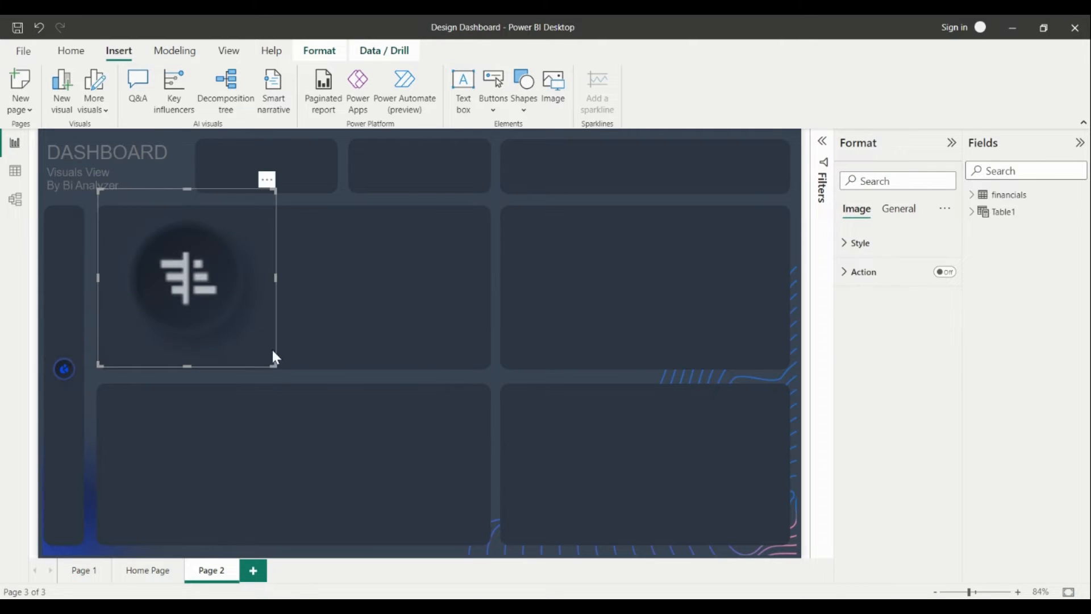
left_click_drag(275, 365, 130, 206)
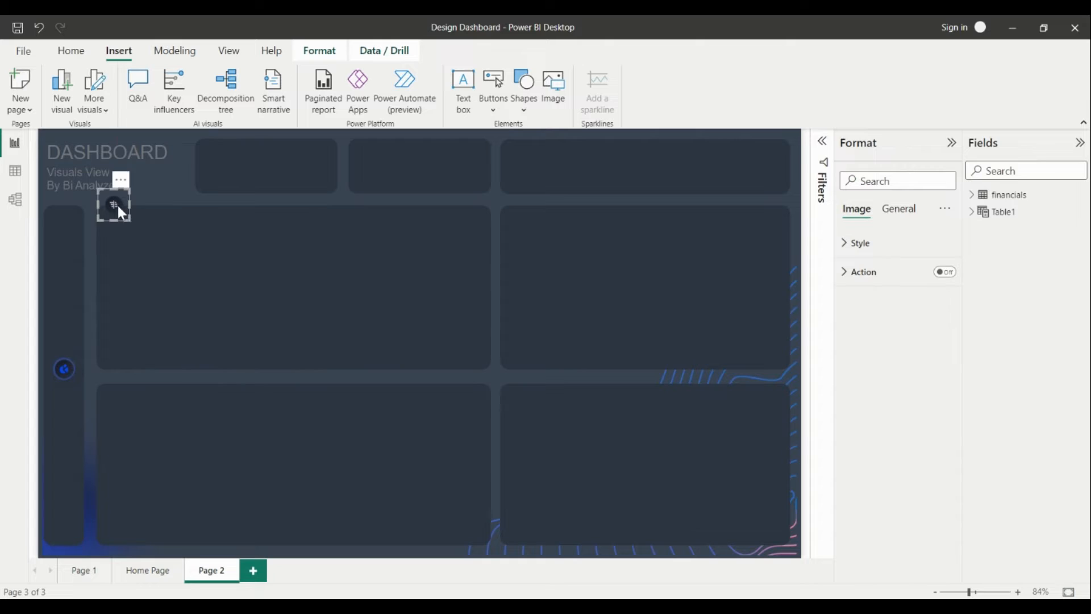
mouse_move(64, 413)
left_mouse_down()
mouse_move(65, 428)
mouse_move(79, 425)
mouse_move(61, 418)
left_mouse_up()
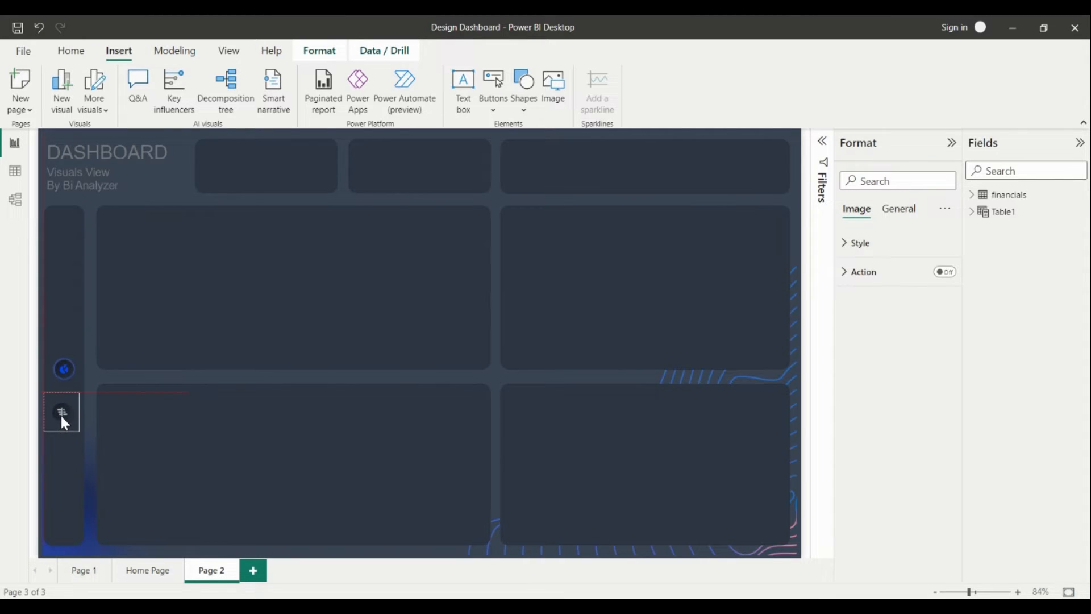
left_click_drag(64, 416, 64, 415)
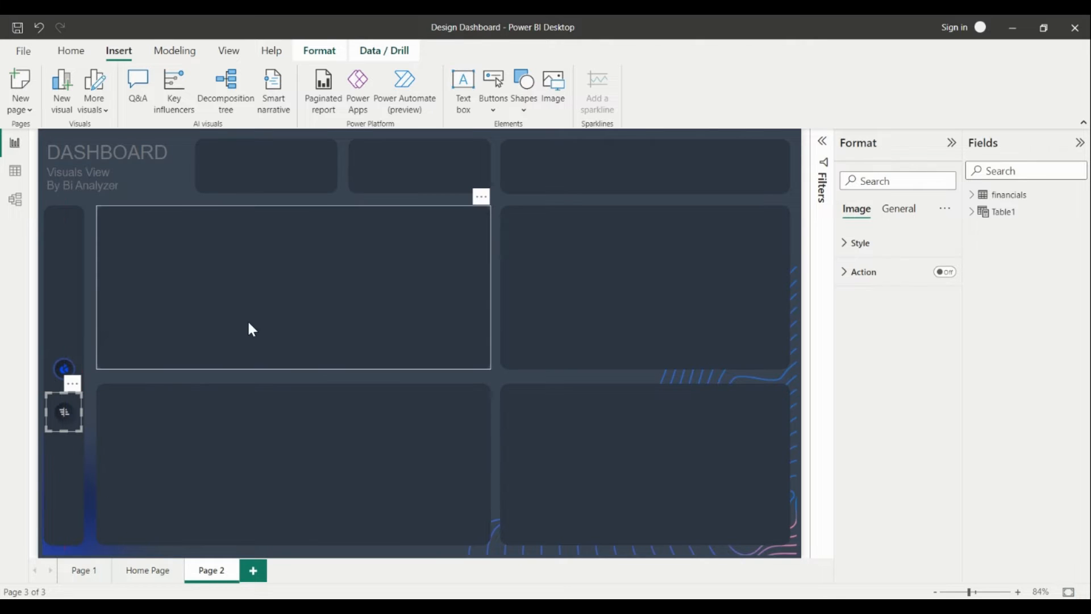
left_click(192, 202)
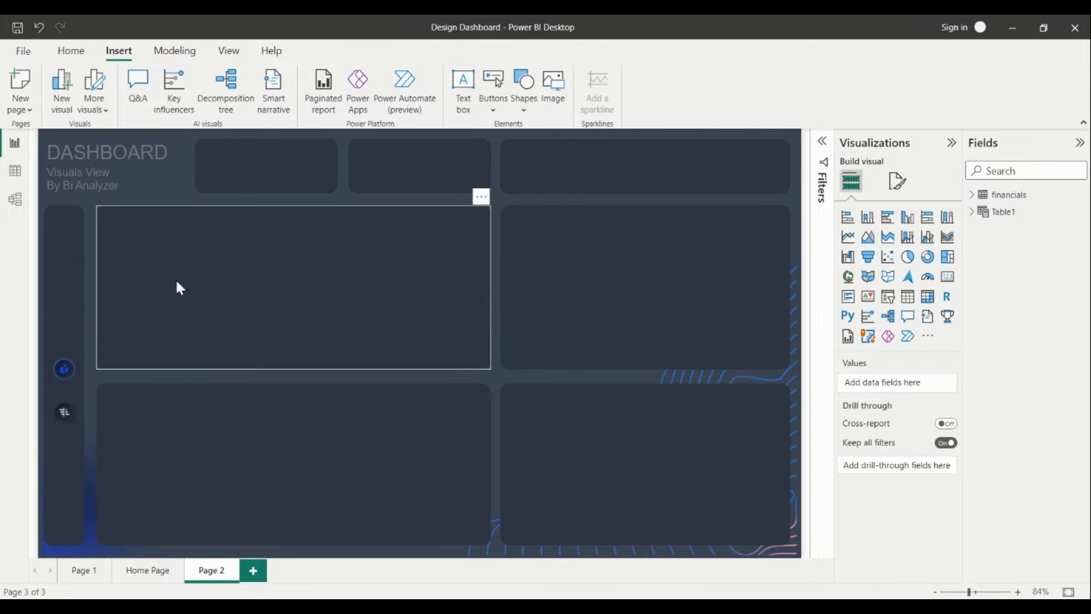
left_click(66, 419)
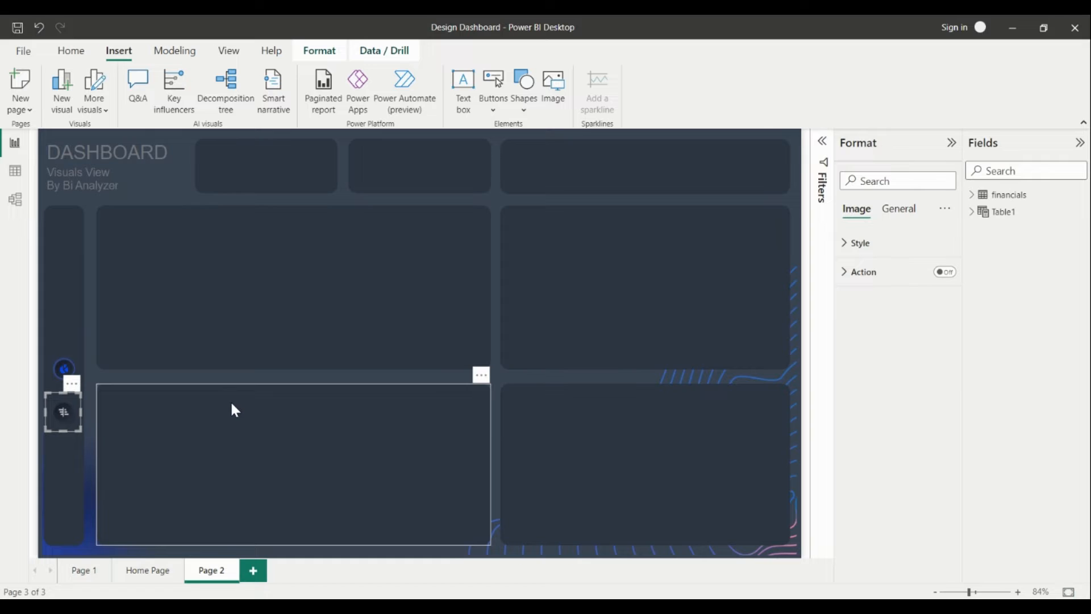
left_click(202, 207)
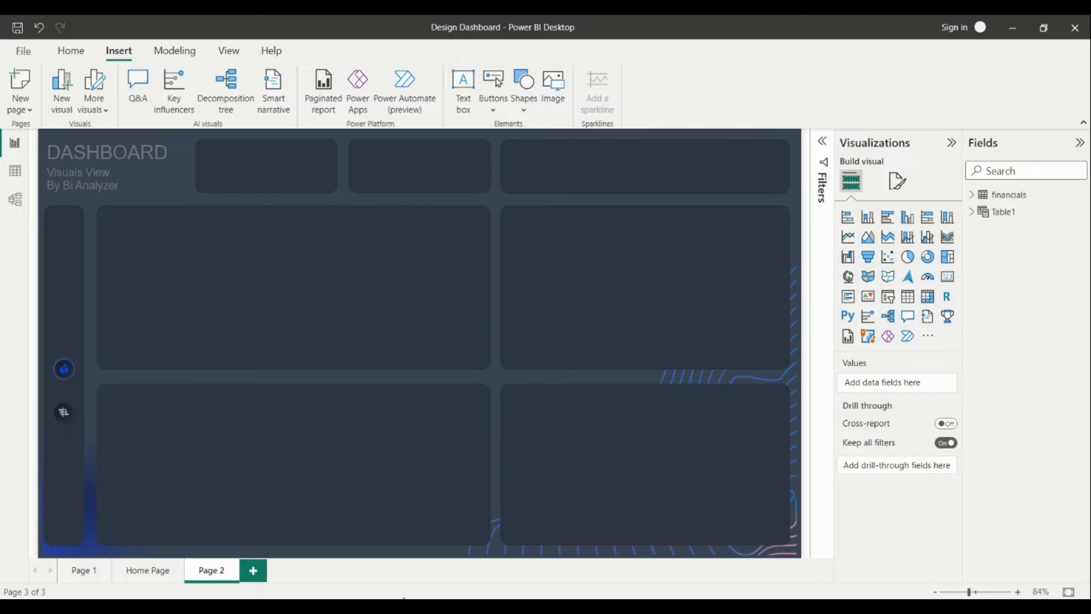
left_click(71, 51)
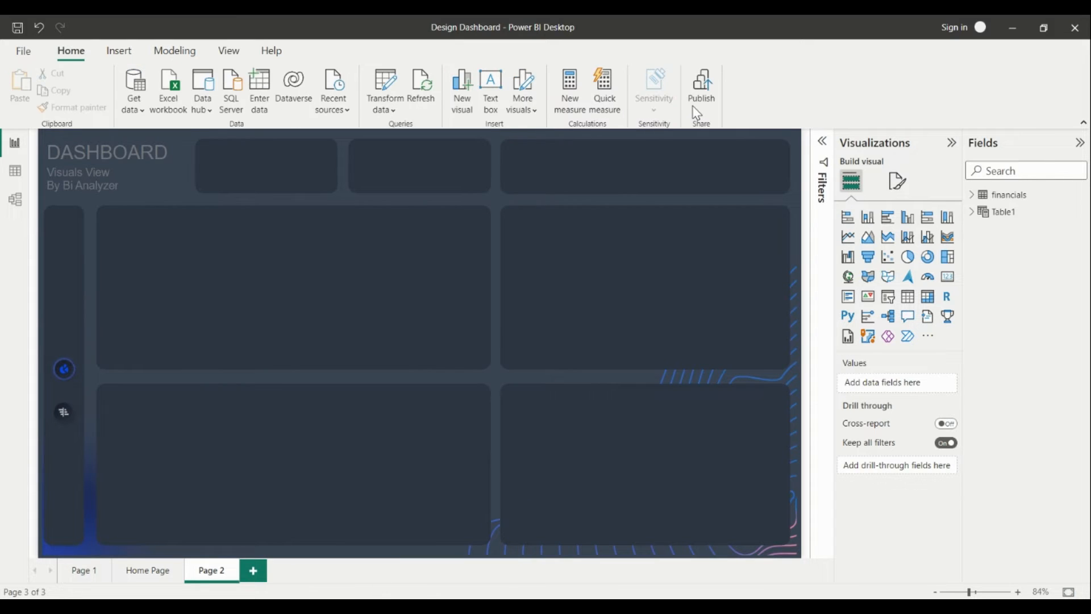
Insert the home icon image, shrink it to about 60 wide by 63 high, and place it above the blue icon in the sidebar
left_click(118, 51)
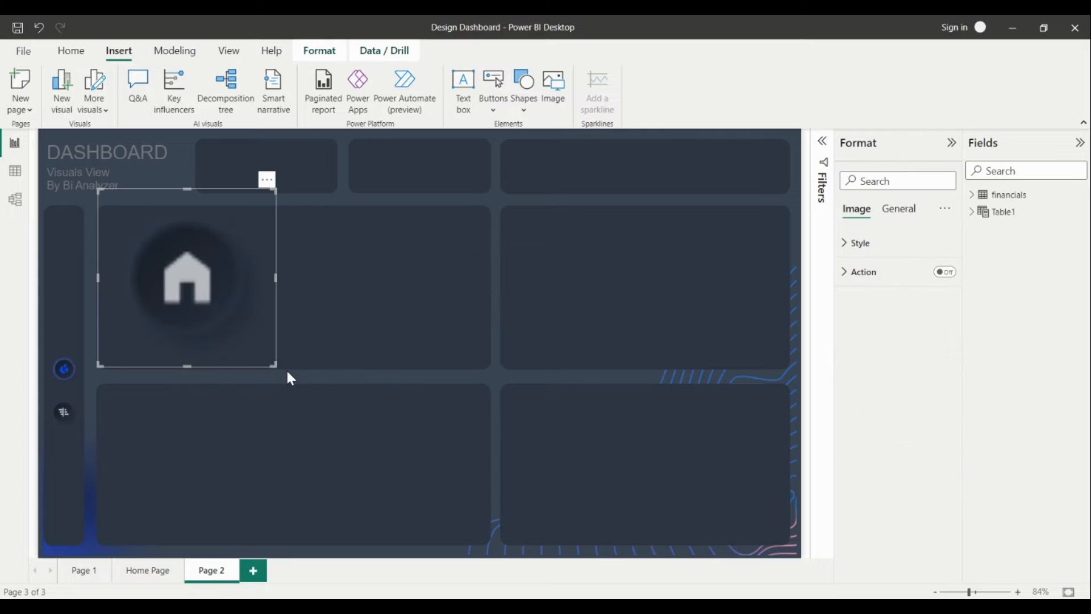
left_click_drag(272, 367, 131, 224)
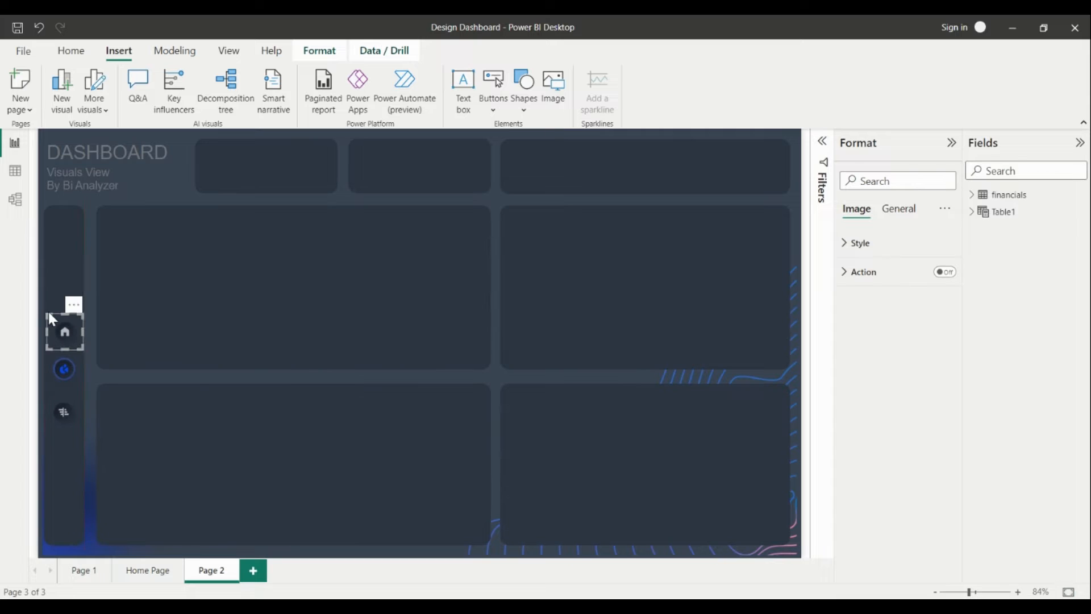
left_click(49, 311)
left_click(49, 378)
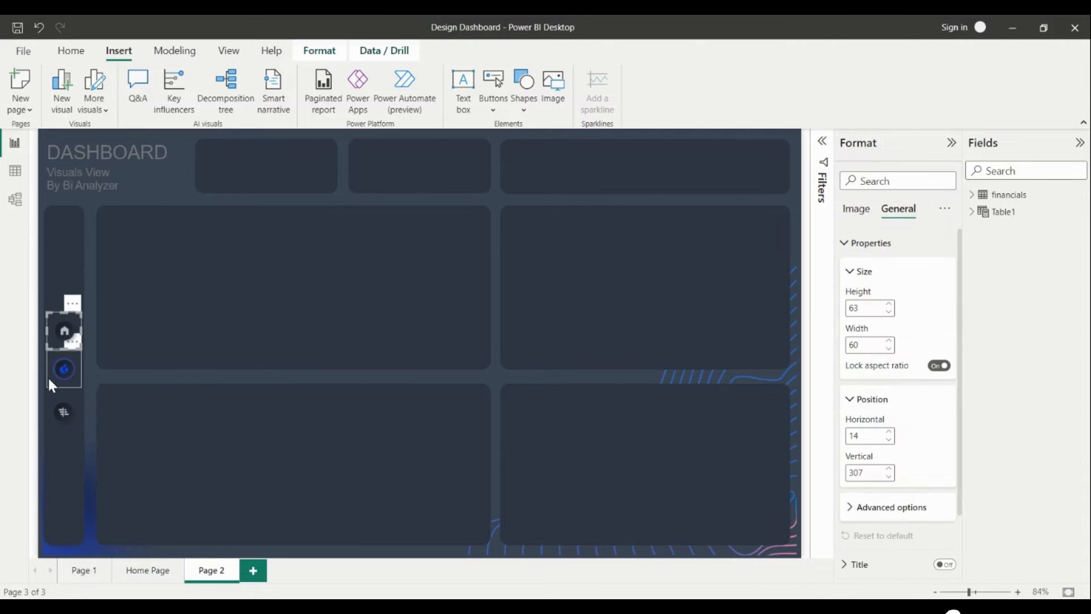
Raise the home icon in the sidebar to a vertical position of 300
left_click(55, 323)
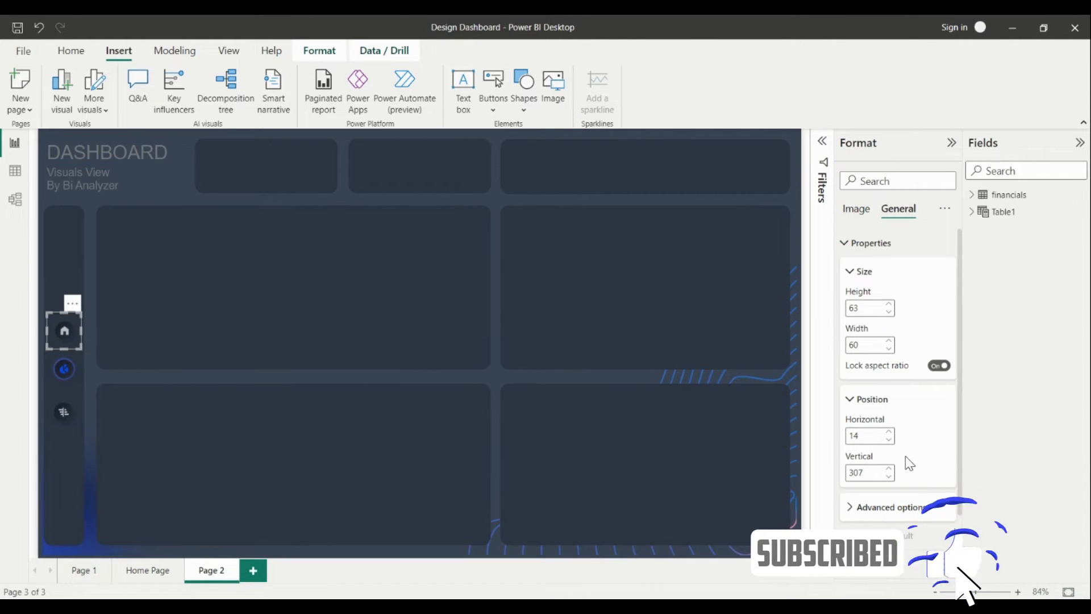
left_click(889, 478)
left_click(889, 477)
left_click(890, 478)
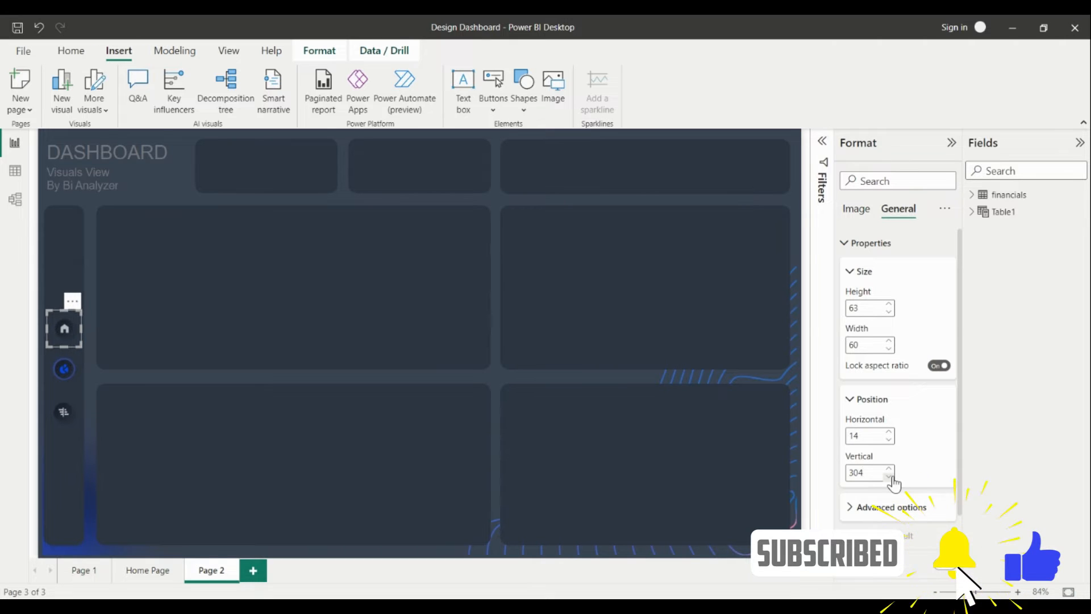
left_click(890, 477)
left_click(890, 478)
left_click(890, 477)
left_click(890, 477)
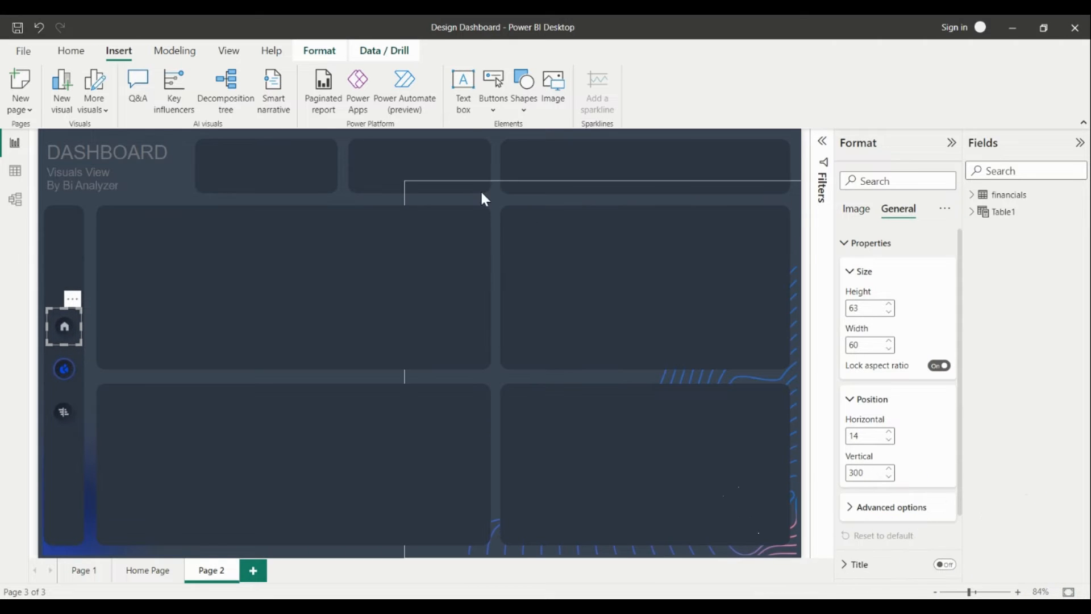
left_click(350, 202)
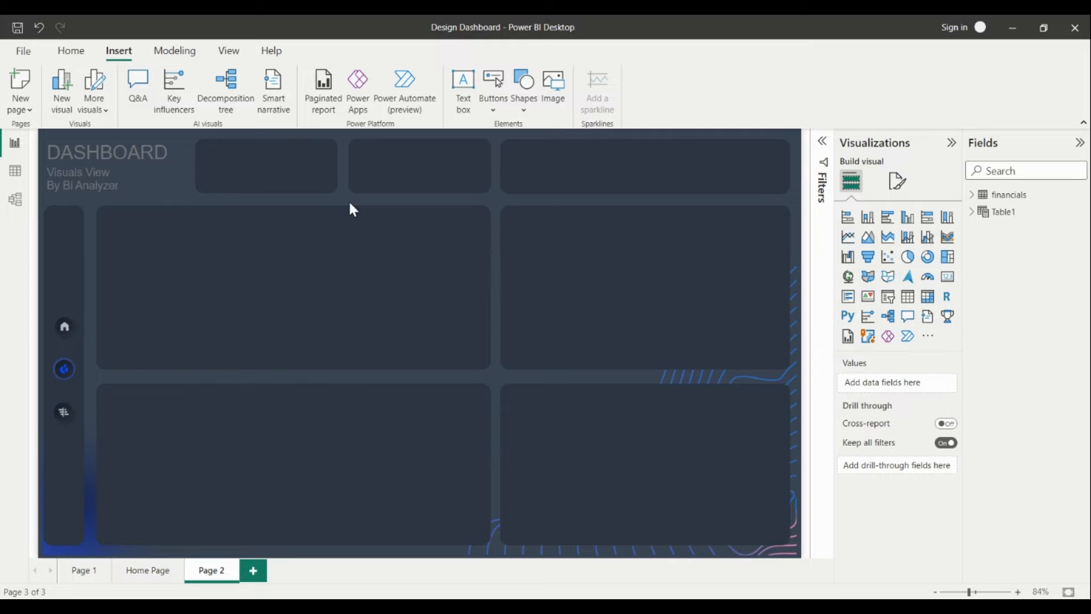
Raise the home icon further to a vertical position of 297
left_click(67, 338)
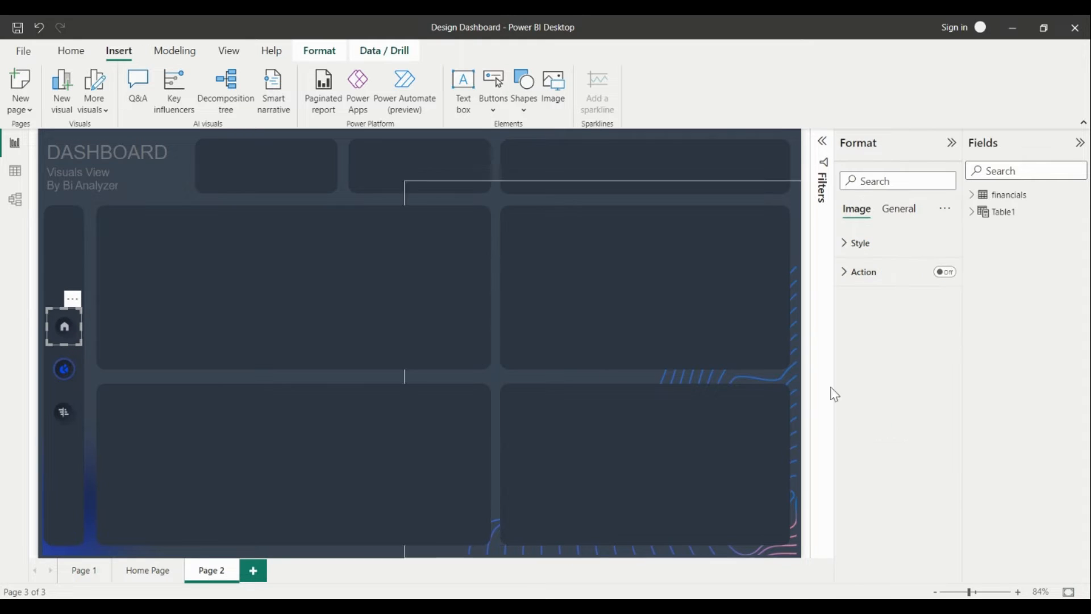
left_click(897, 209)
left_click(894, 244)
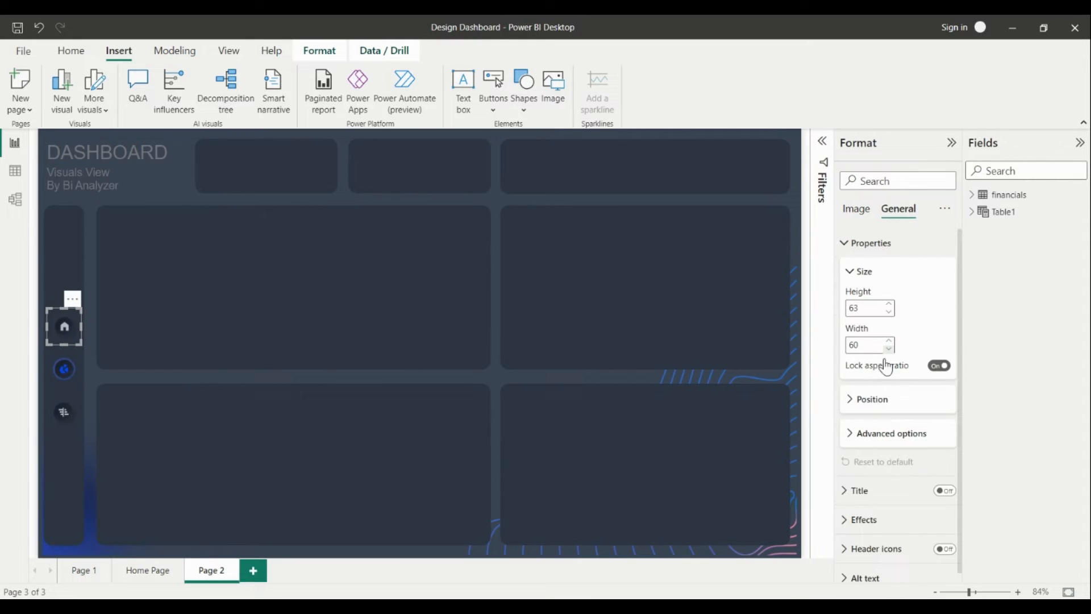
left_click(865, 399)
left_click(890, 477)
left_click(890, 477)
left_click(890, 477)
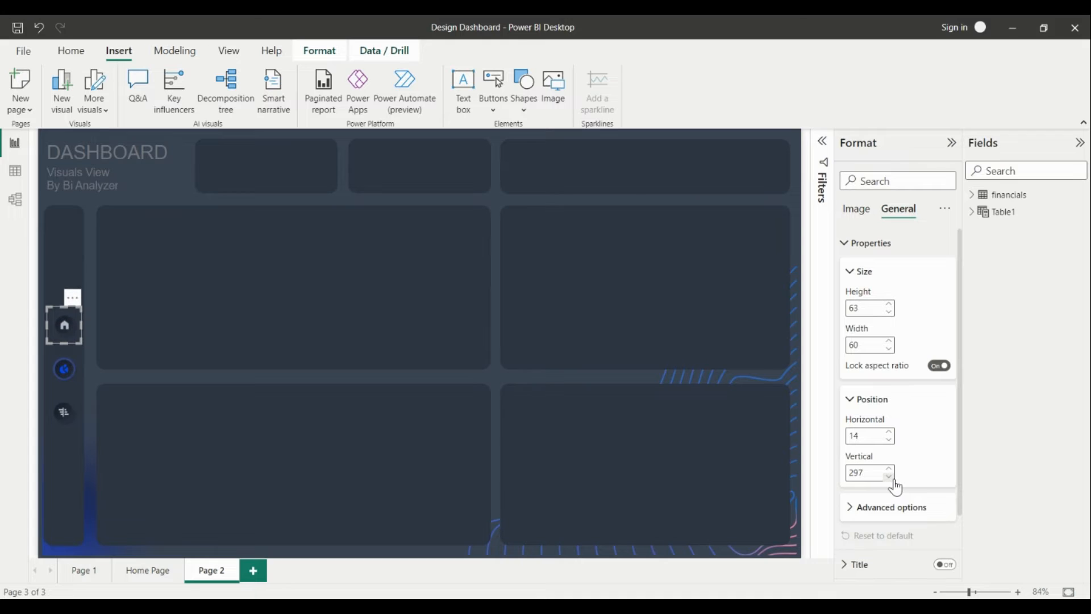
Insert the vertical line image and resize it in the sidebar so it runs from the home icon to the table icon
left_click(192, 200)
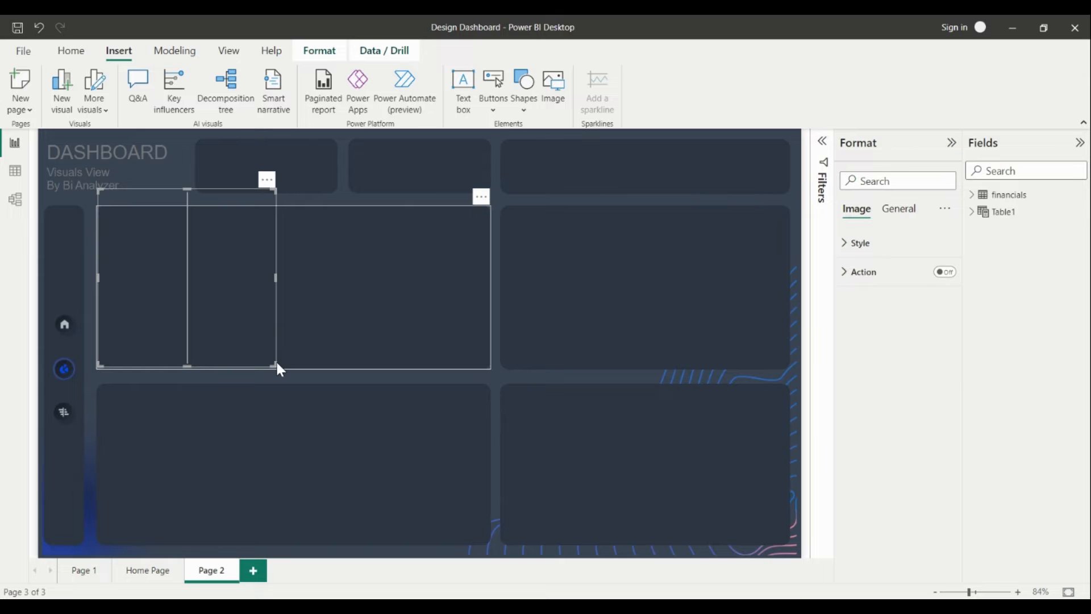
left_click_drag(276, 367, 63, 373)
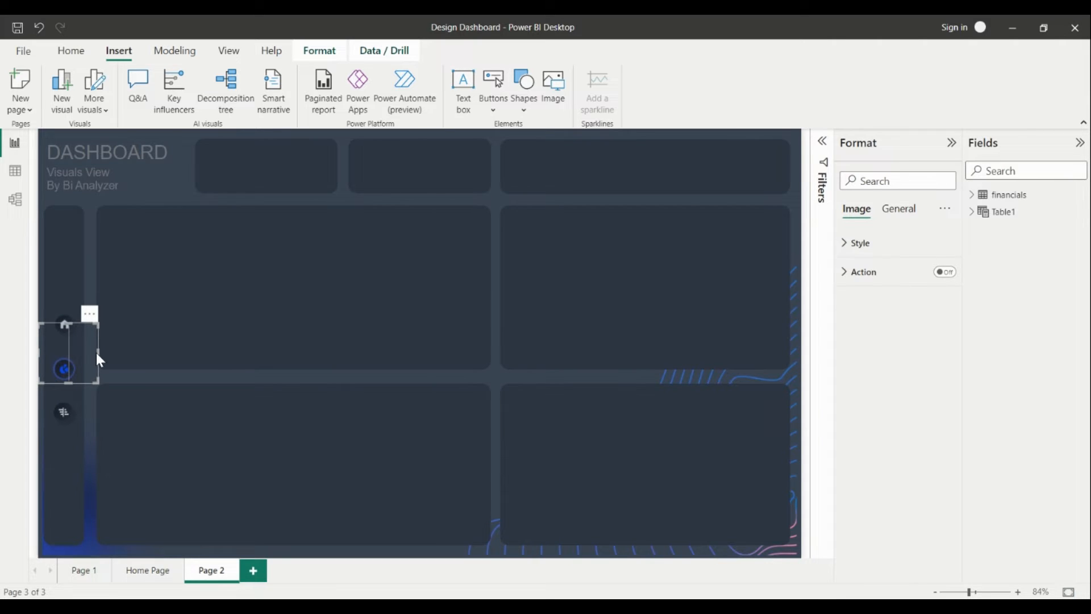
left_click_drag(97, 353, 71, 411)
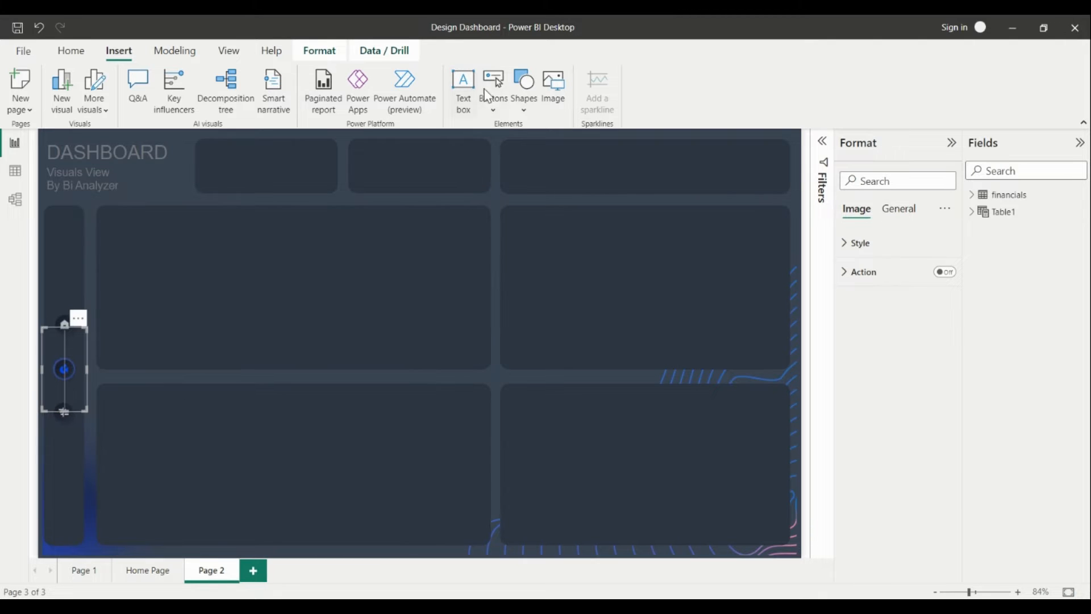
Move the connecting line image directly beneath the three navigation icons in the layer order, and close the Selection pane
left_click(230, 52)
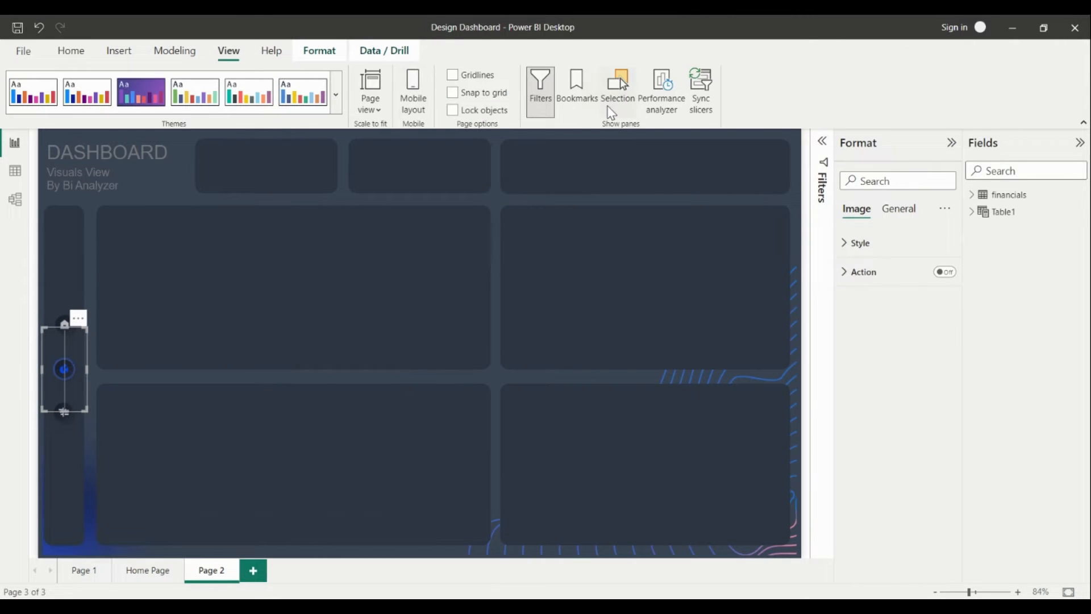
left_click(618, 90)
left_click_drag(760, 214, 757, 511)
left_click(154, 179)
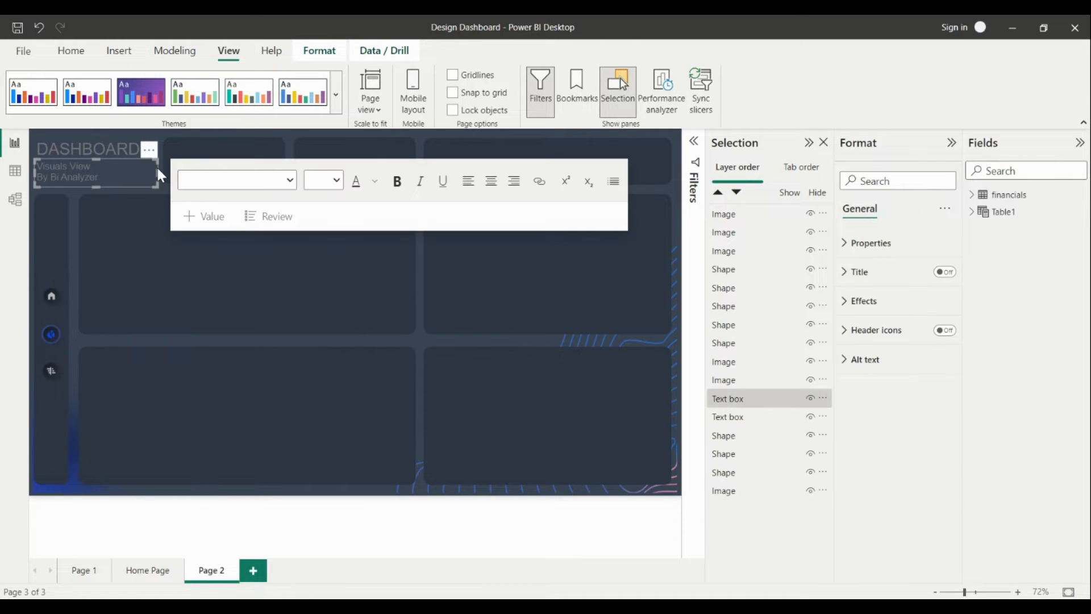
left_click(162, 192)
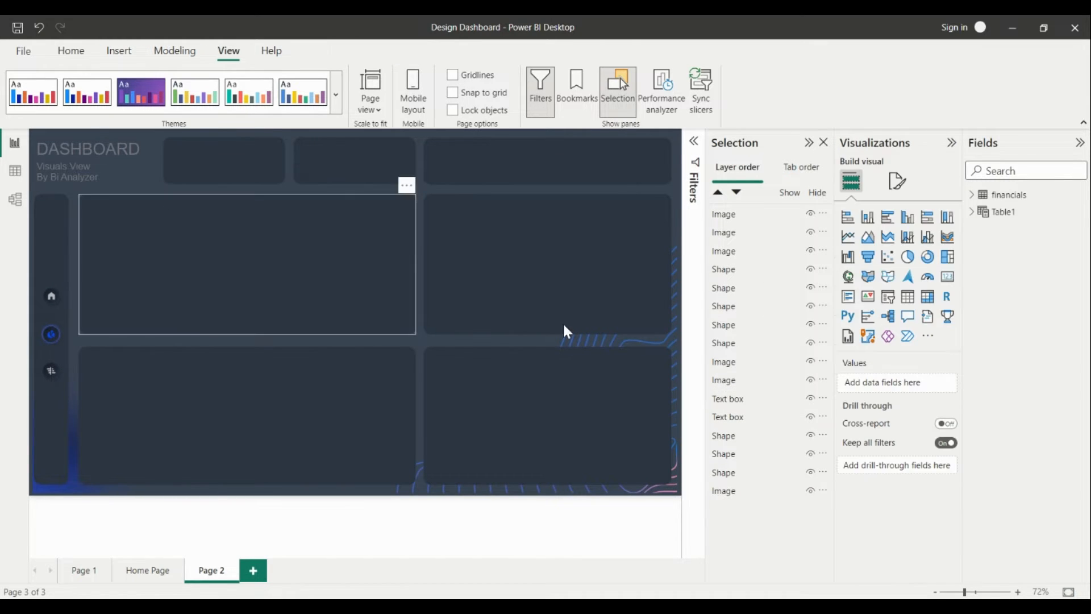
left_click_drag(747, 491, 741, 277)
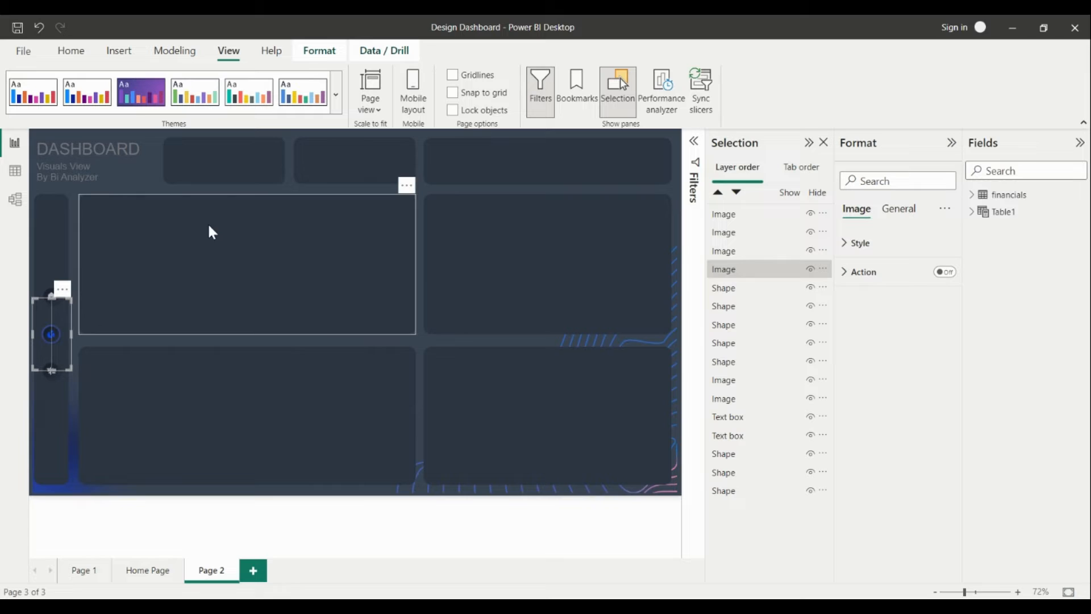
left_click(161, 192)
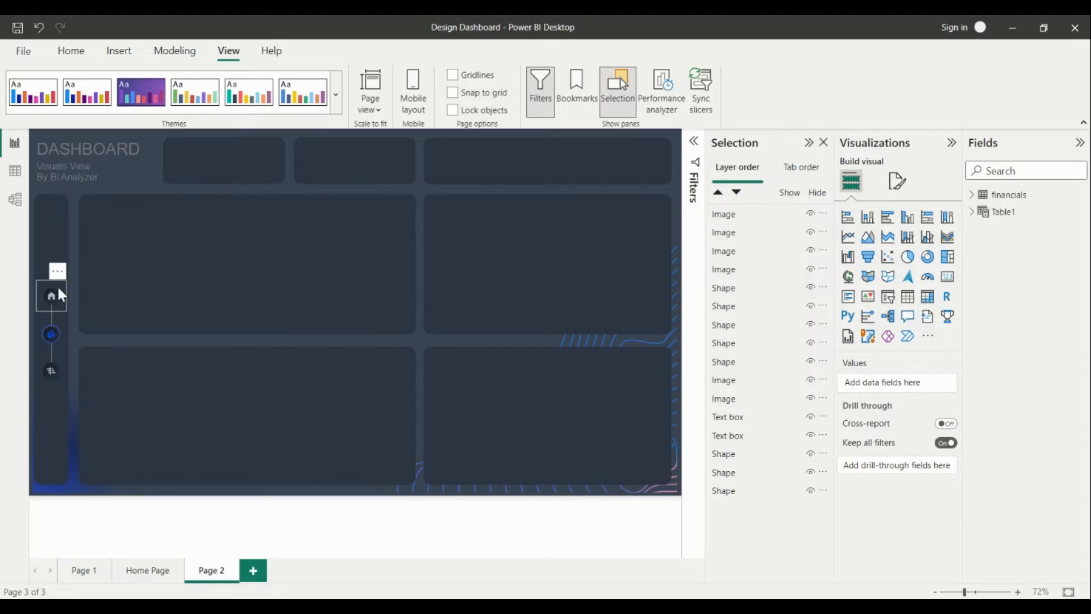
left_click(823, 142)
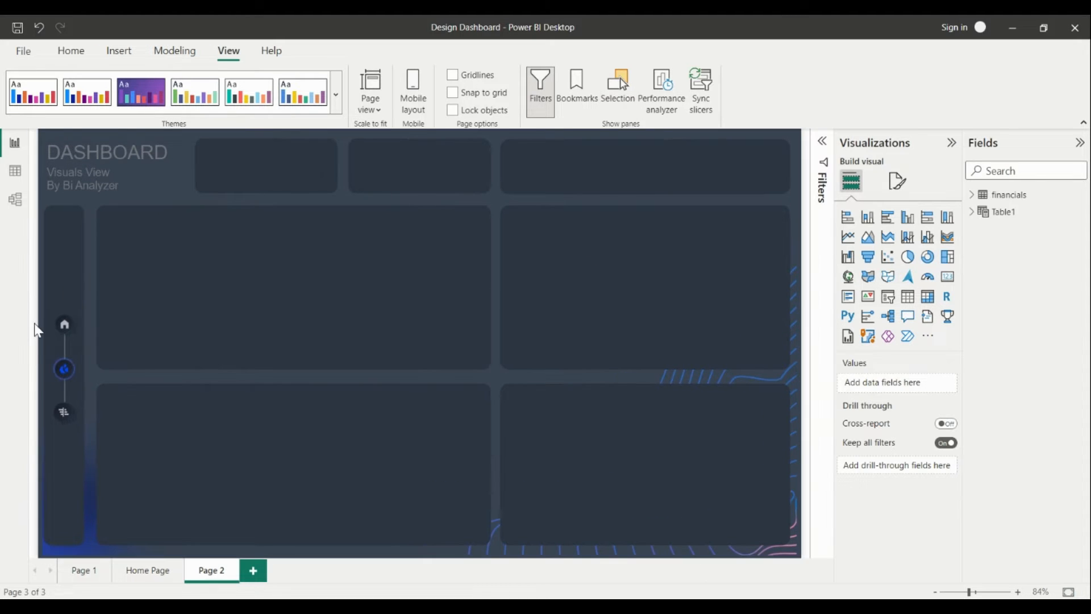
Turn on the home icon's action with type Page navigation and destination Home Page
left_click(66, 322)
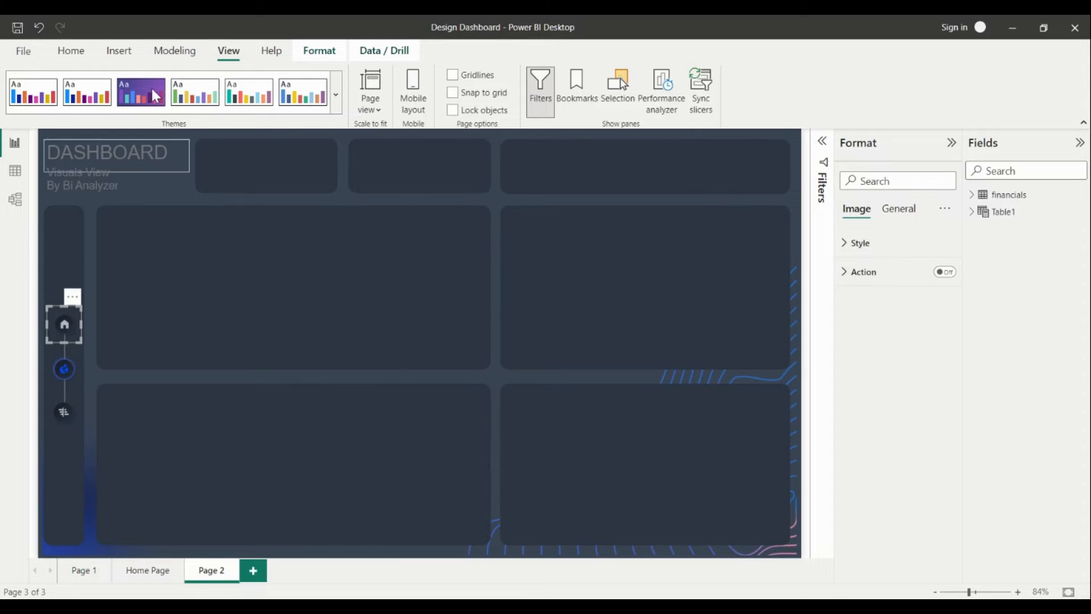
left_click(71, 51)
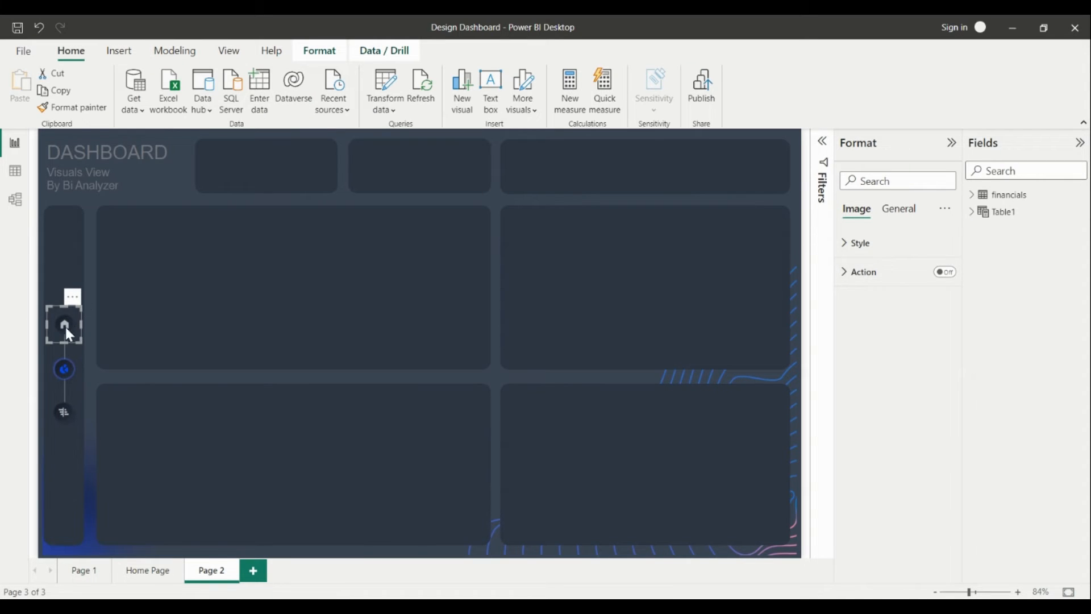
left_click(945, 272)
left_click(868, 273)
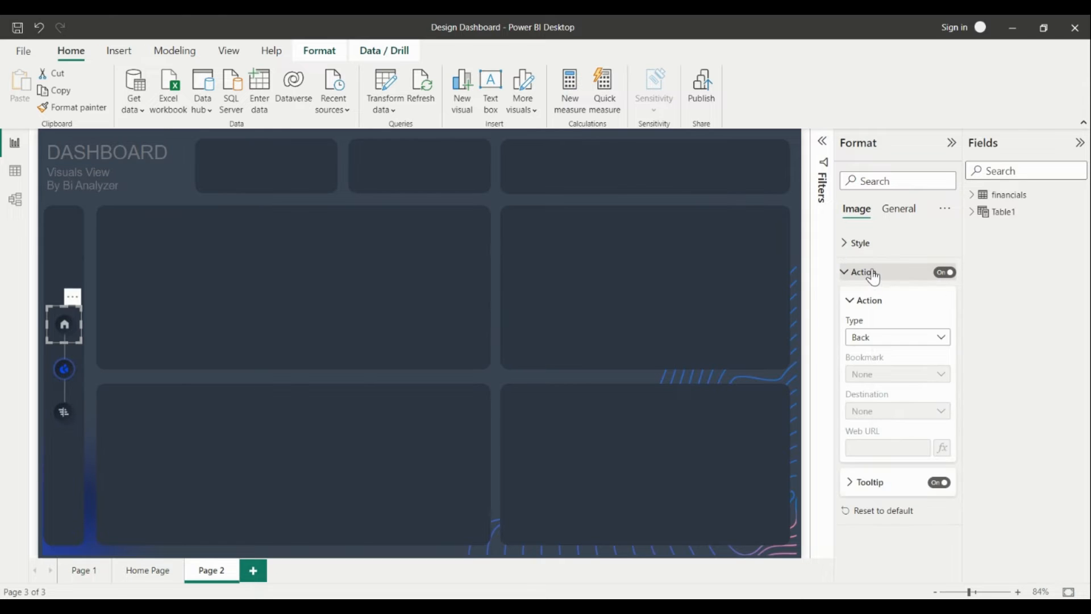
left_click(882, 338)
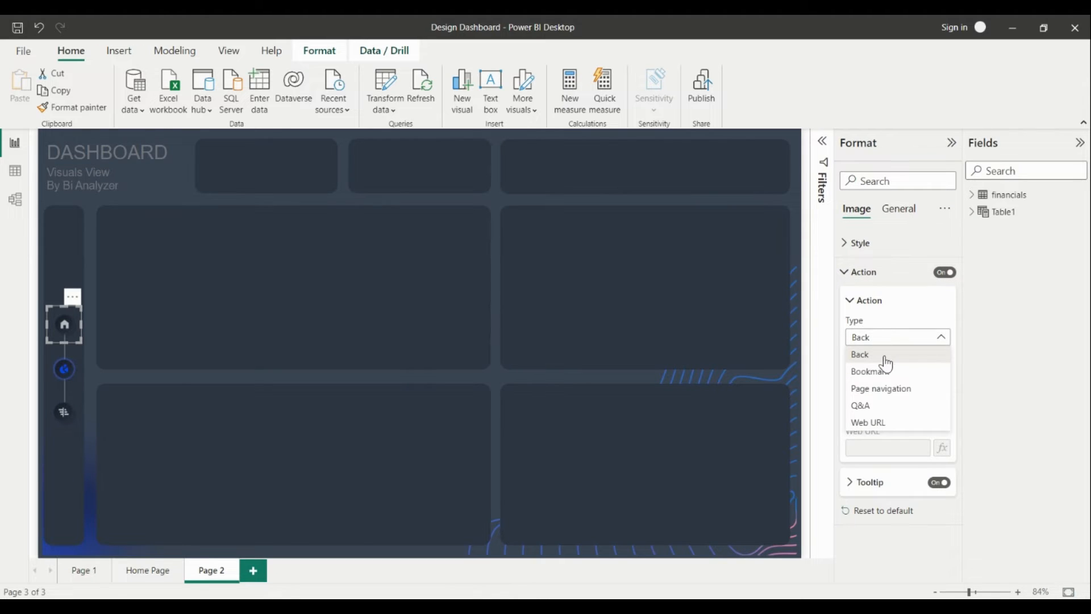
left_click(910, 391)
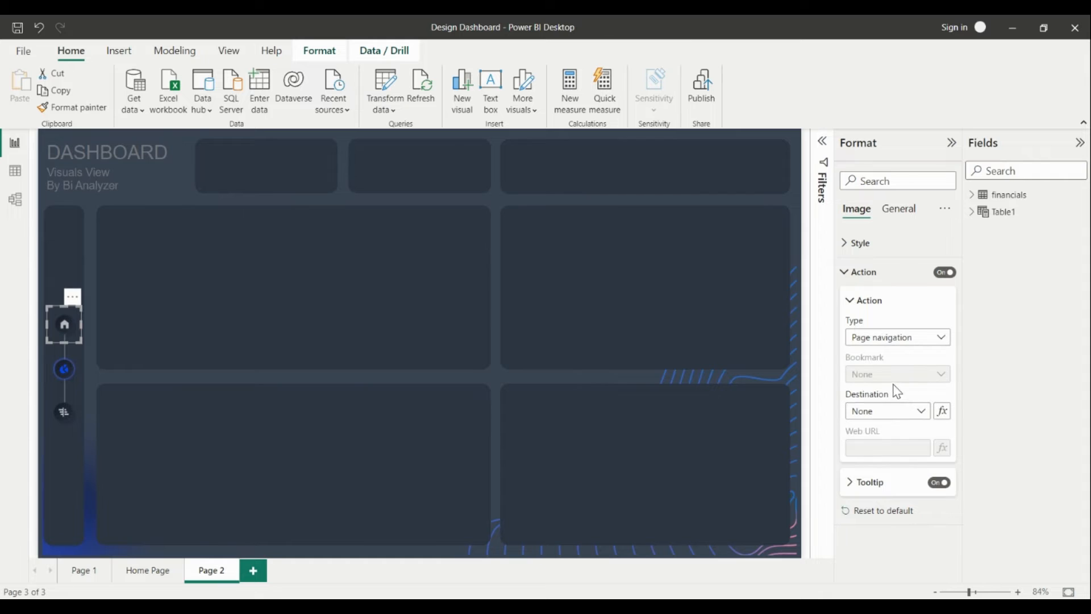
left_click(889, 417)
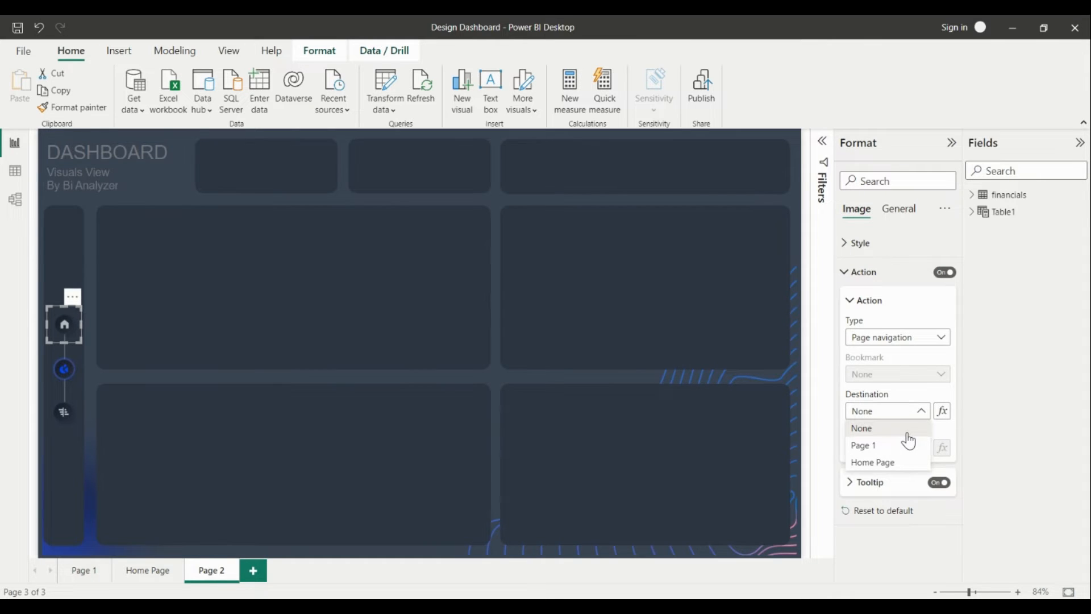
left_click(875, 463)
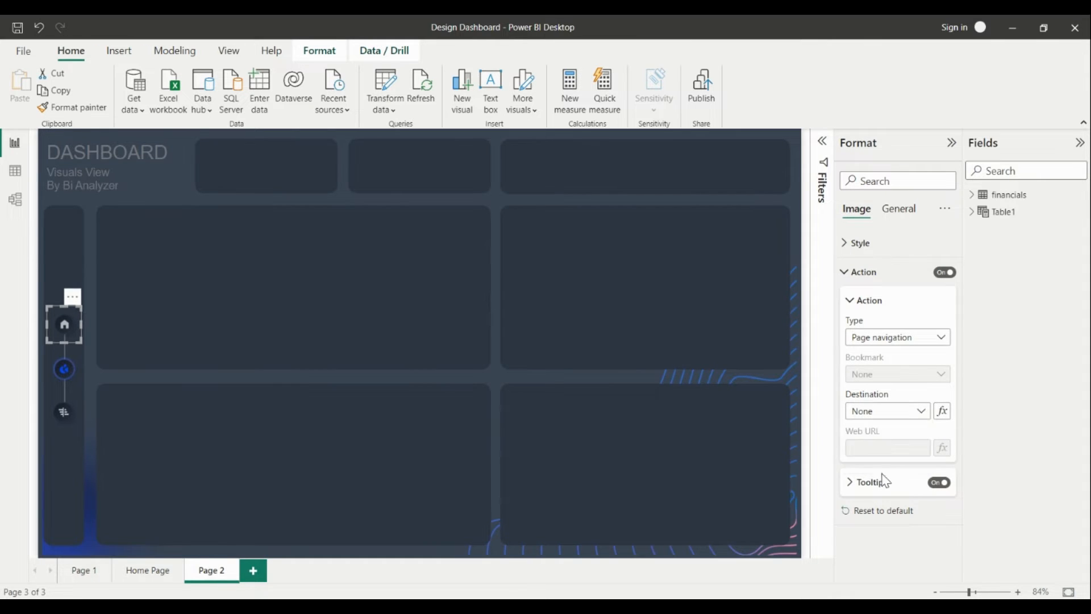
Rename Page 2 as Visuals Page
double_click(211, 574)
type("Visuals")
type(" Page")
key("Return")
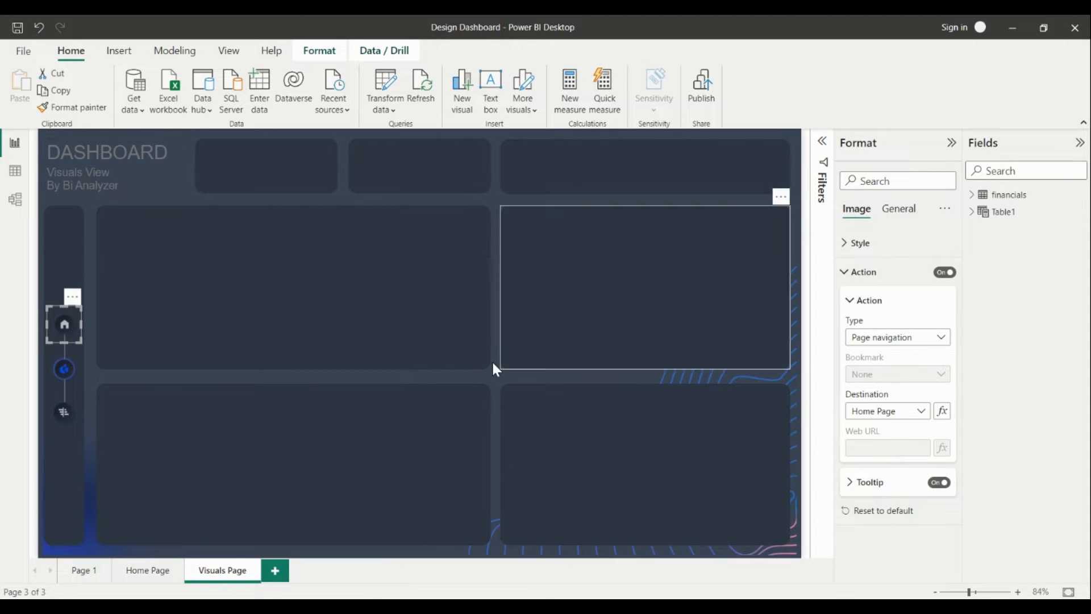
left_click(324, 379)
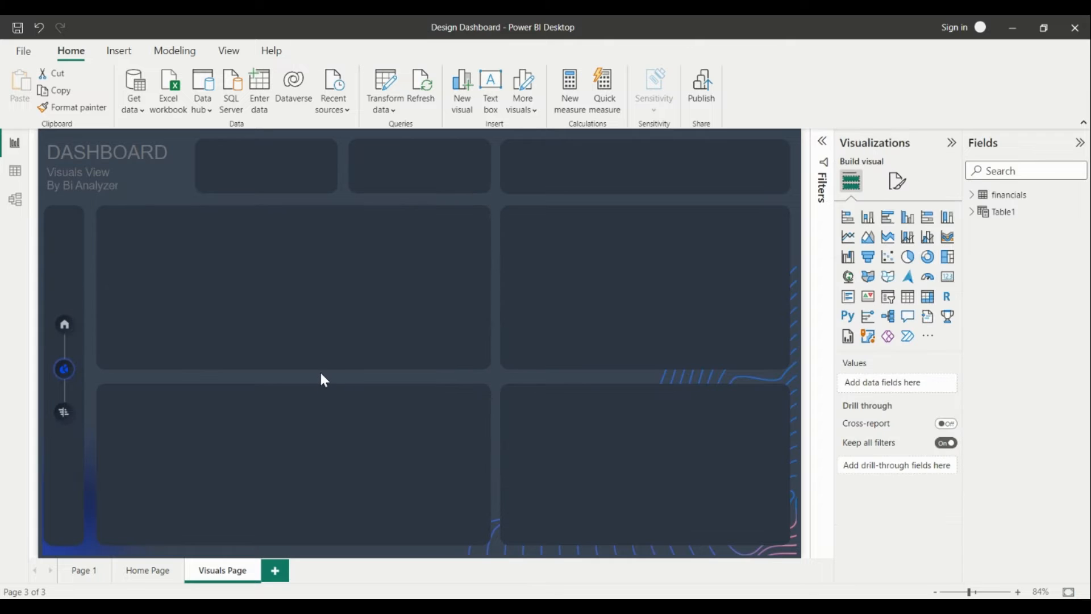
On the Home Page, give the Visuals Page icon a Page navigation action with destination Visuals Page and turn its tooltip off
left_click(143, 570)
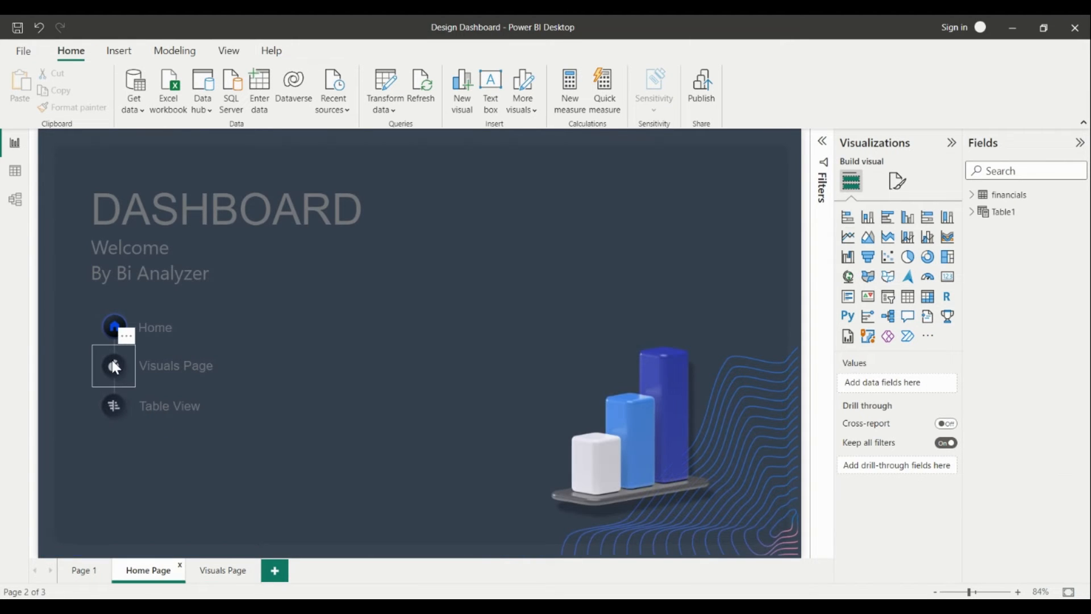
left_click(113, 361)
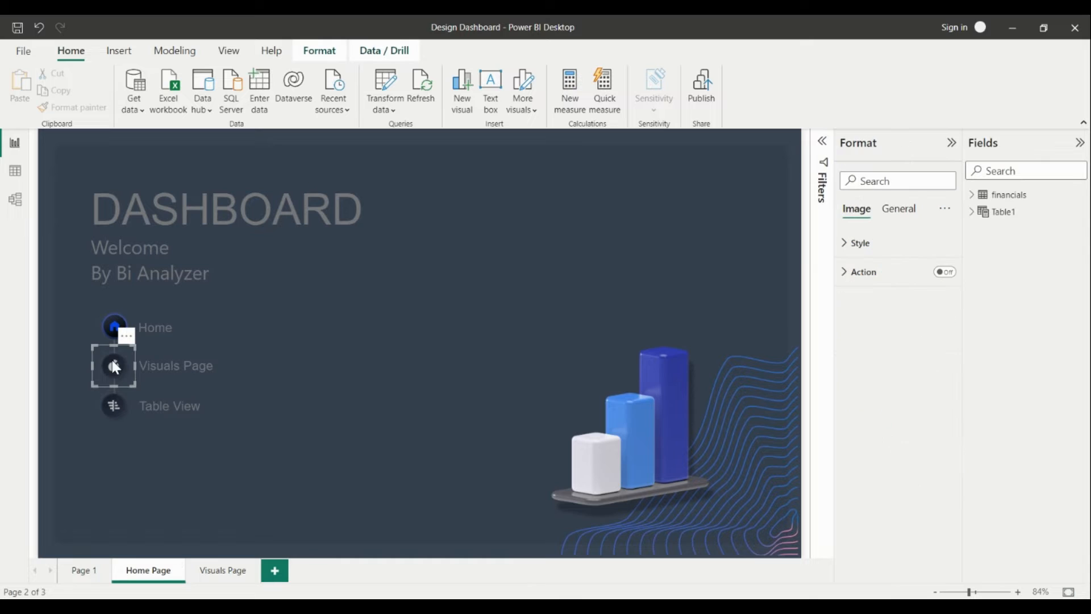
left_click(945, 272)
left_click(864, 271)
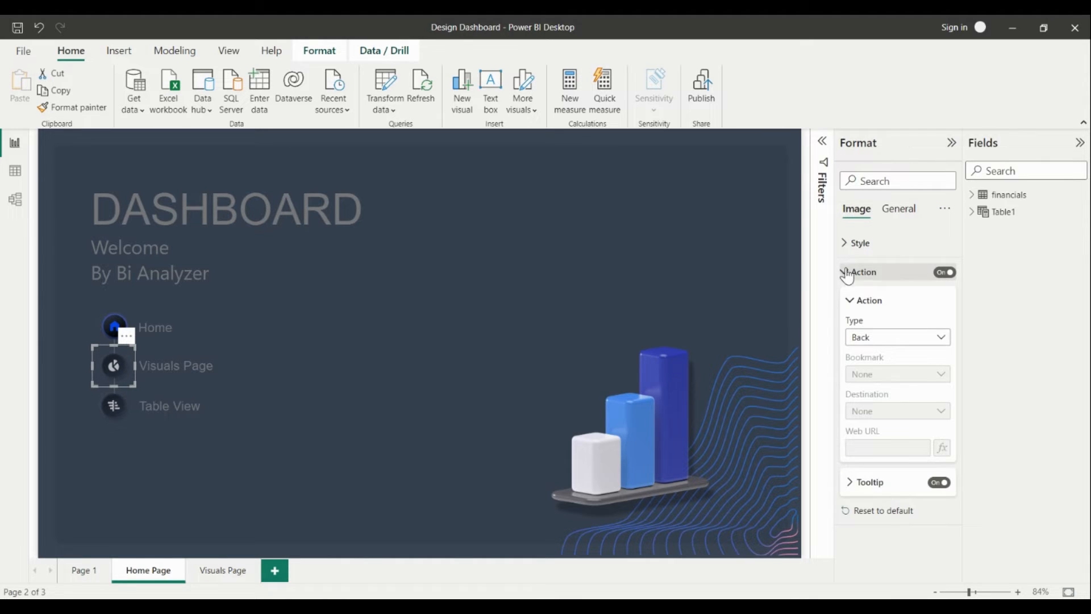
left_click(885, 339)
left_click(892, 387)
left_click(894, 411)
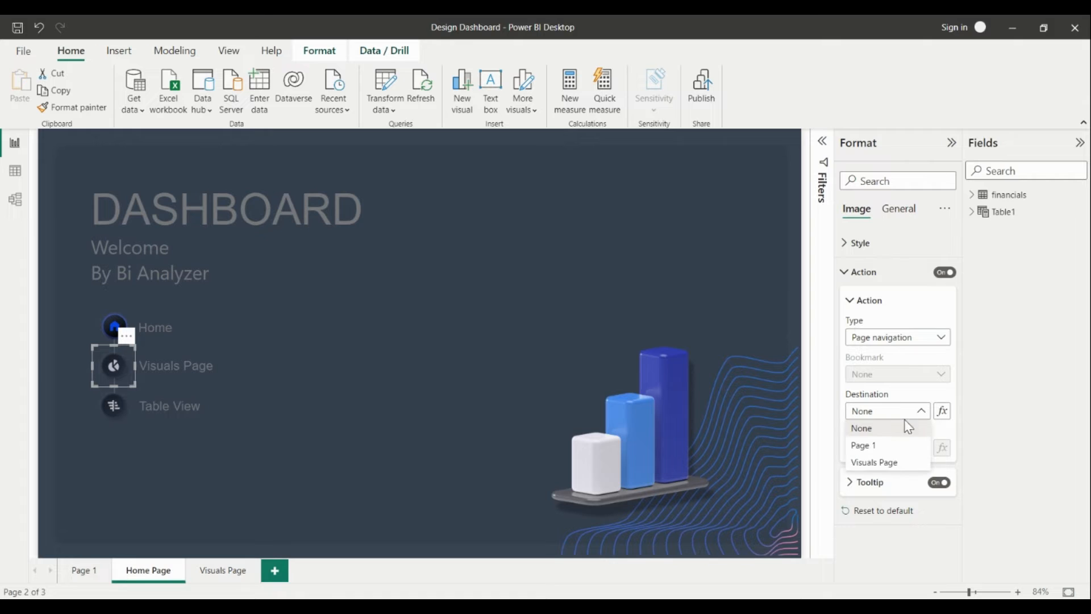
left_click(881, 465)
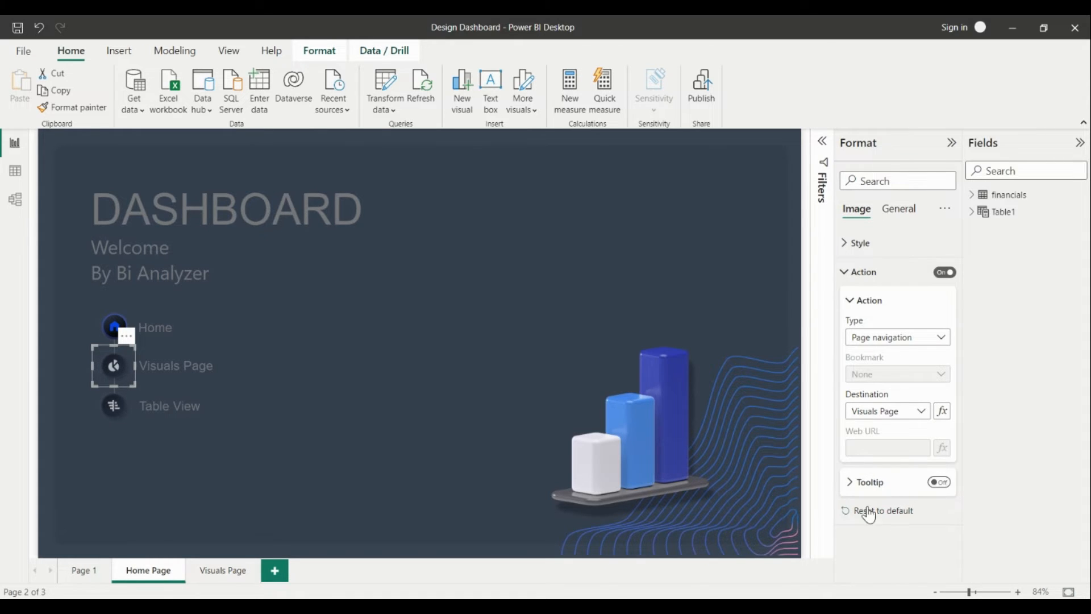
left_click(159, 366)
left_click(159, 365)
double_click(159, 366)
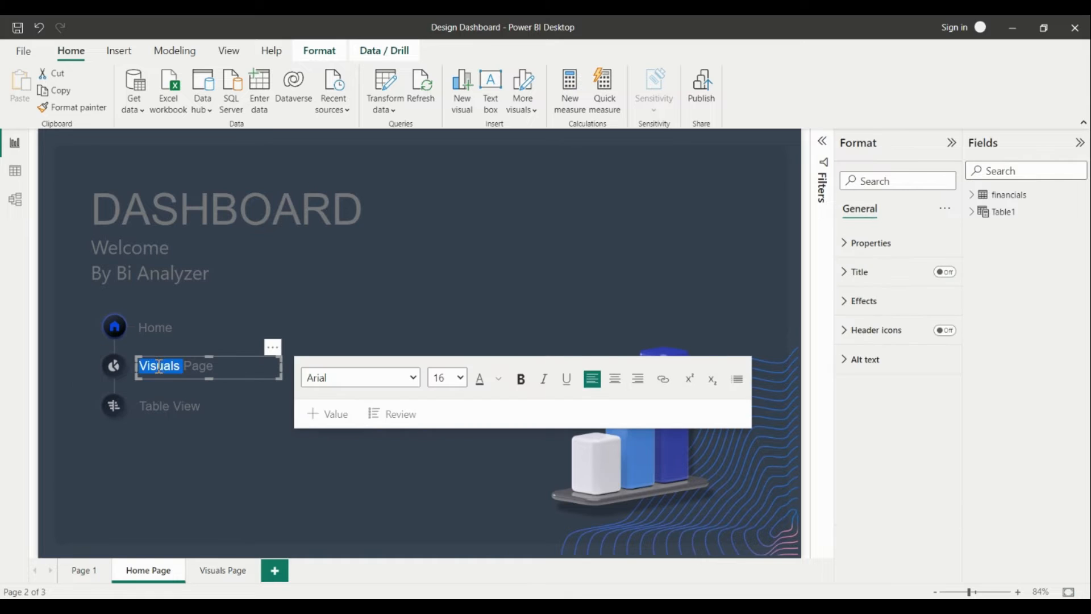
triple_click(160, 366)
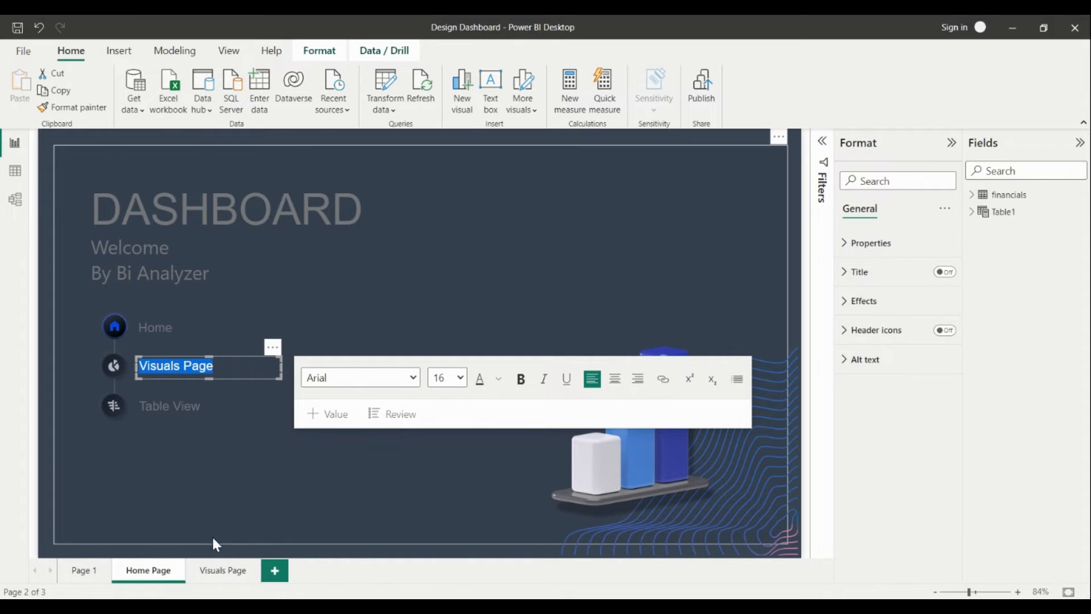
Test the page navigation from the Visuals Page's home icon to the Home Page and back through the visuals icon
left_click(222, 570)
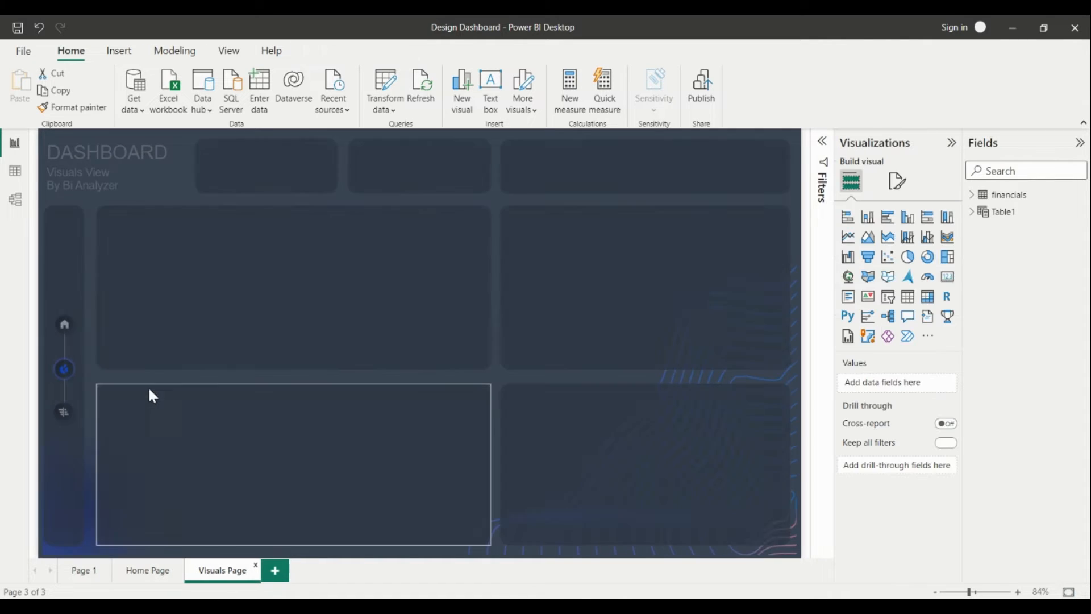
left_click(72, 336, "ctrl")
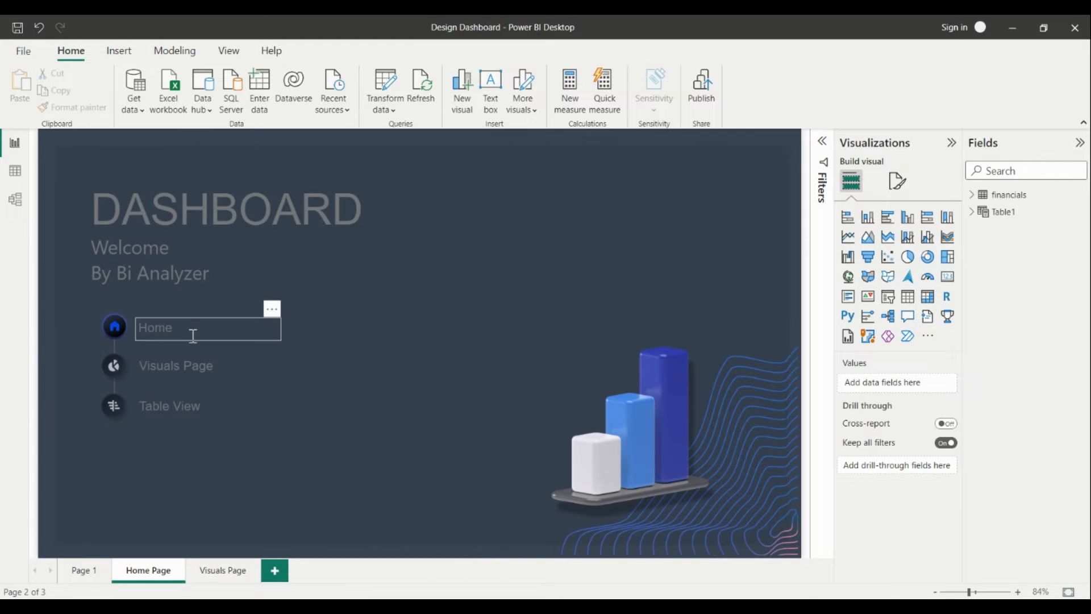
left_click(114, 368, "ctrl")
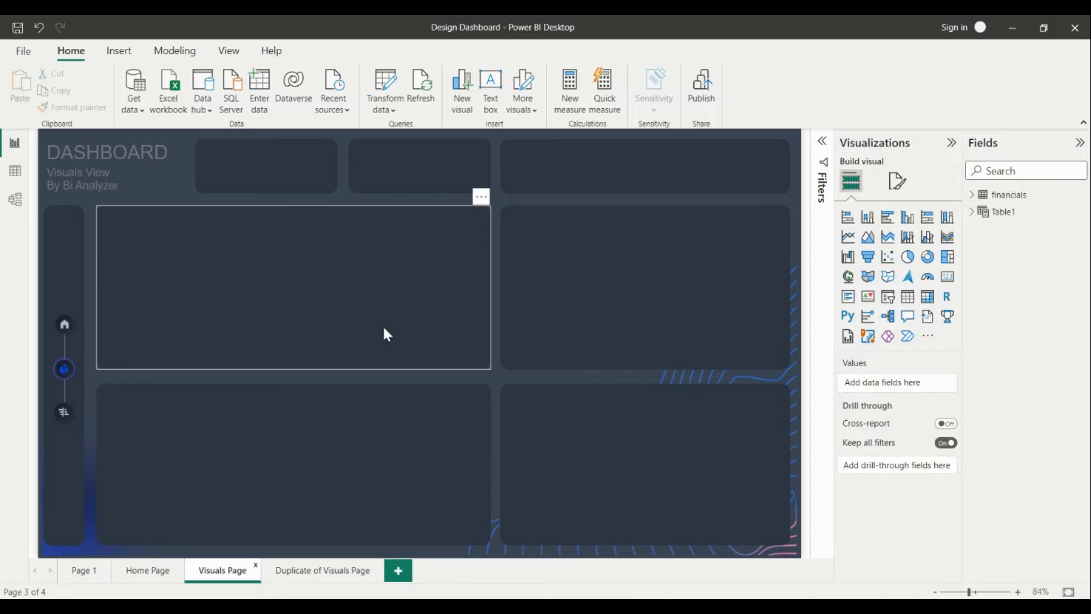
Insert a clustered bar chart on the Visuals Page and fit it inside the large card directly beside the sidebar's upper half
left_click(888, 220)
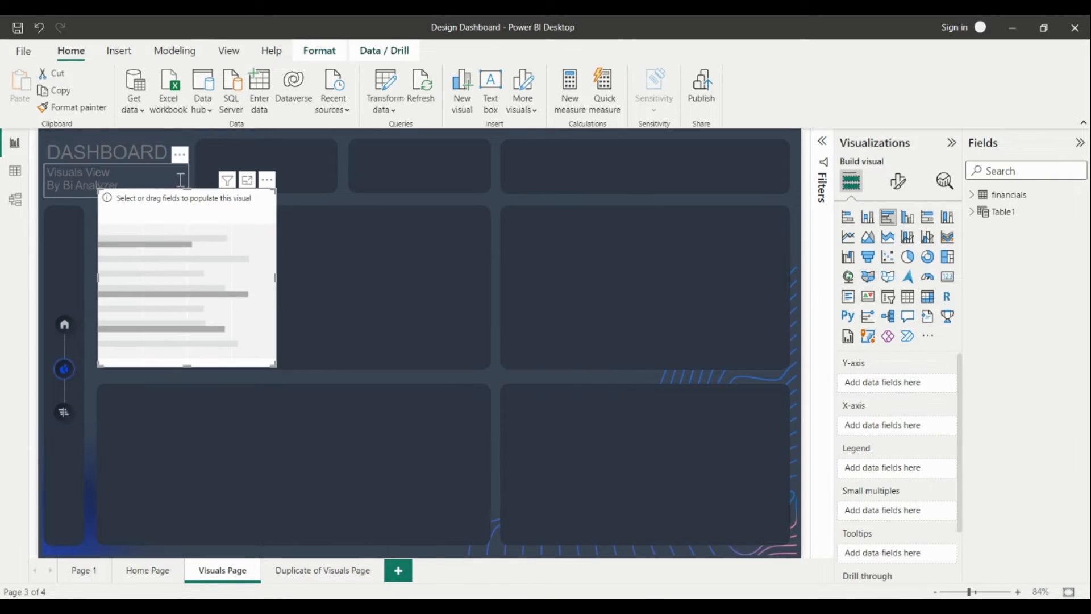
left_click_drag(188, 188, 170, 265)
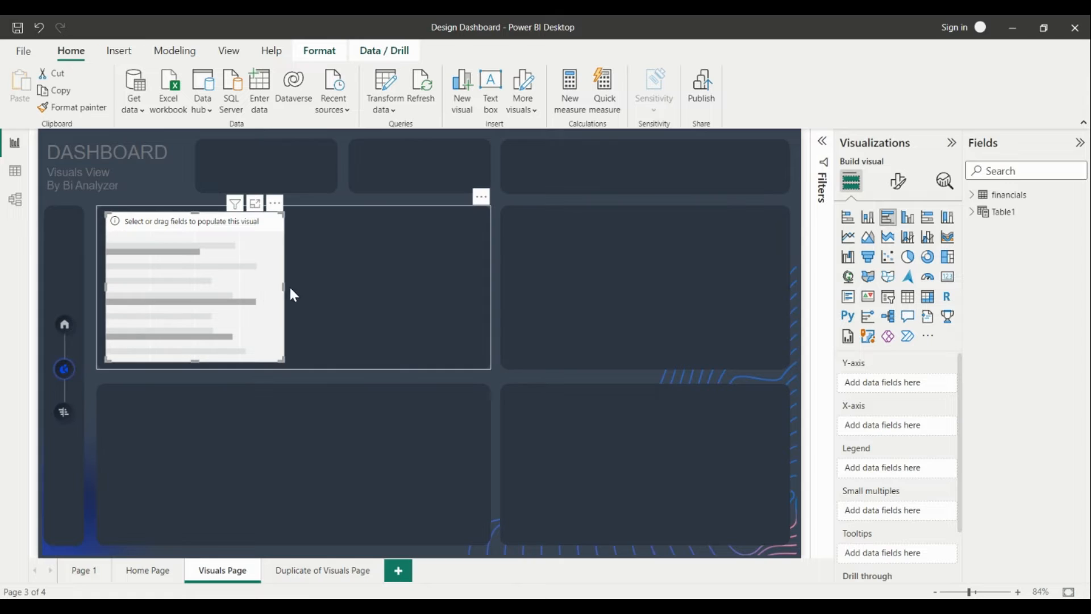
left_click_drag(283, 285, 484, 290)
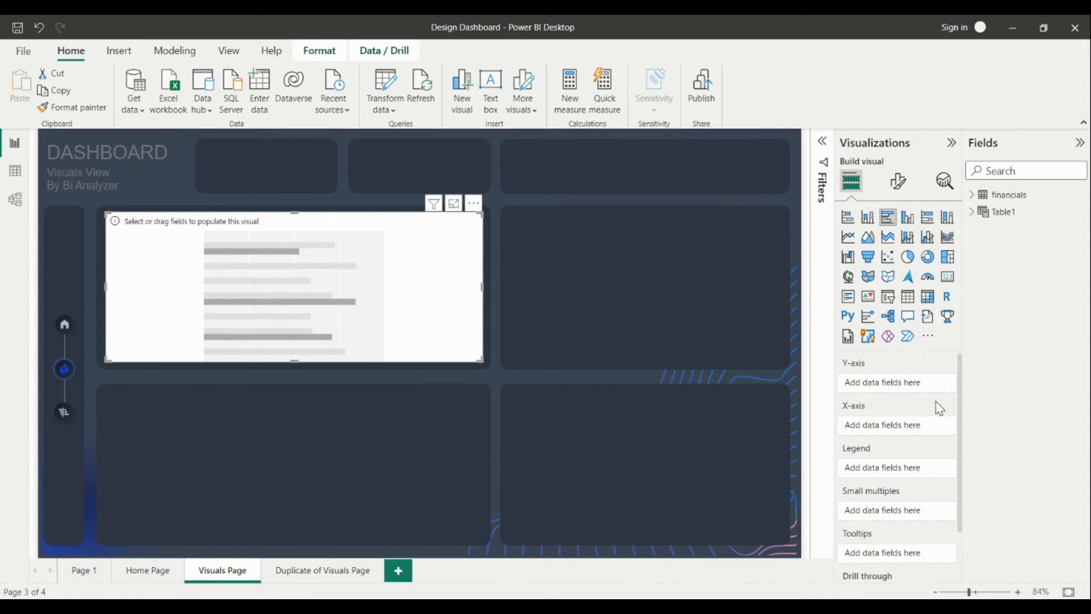
Populate the bar chart from the financials table with Sales and Gross Sales on the X-axis and Country on the Y-axis
left_click(971, 195)
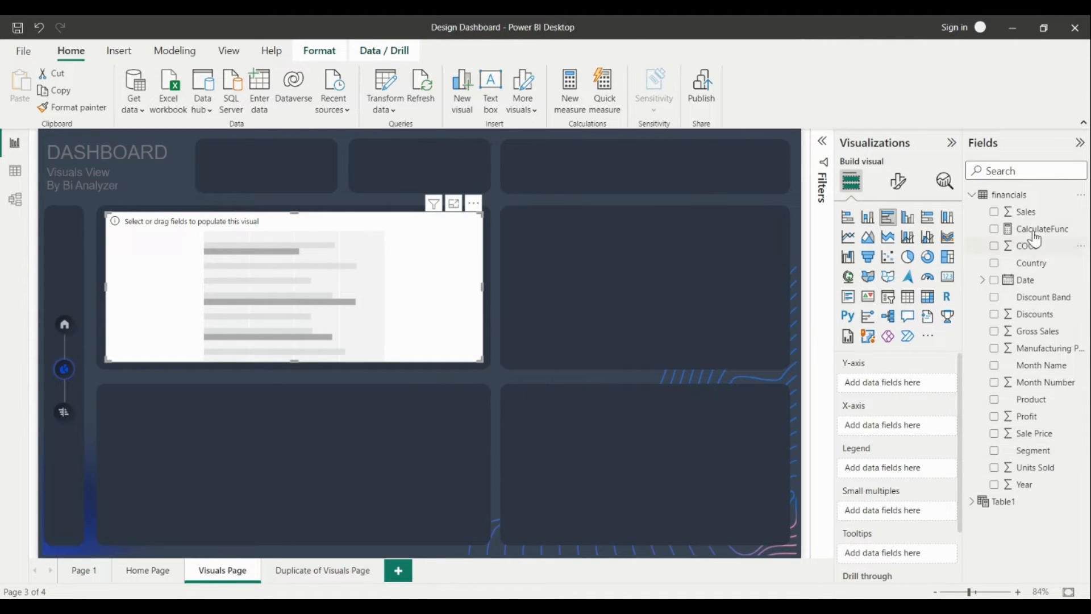
left_click_drag(1034, 209, 949, 425)
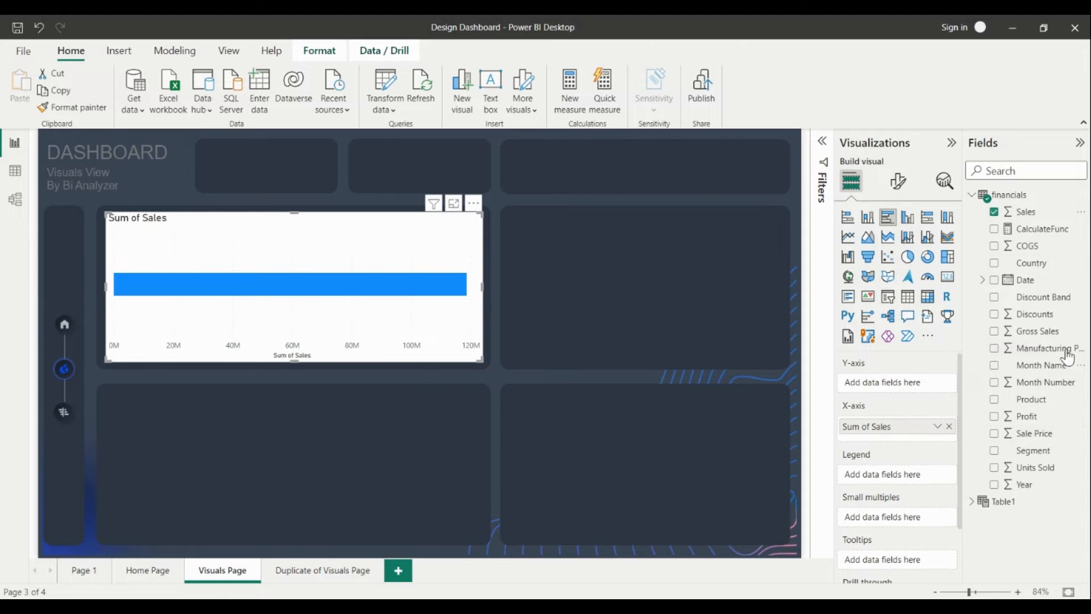
left_click_drag(1035, 331, 937, 437)
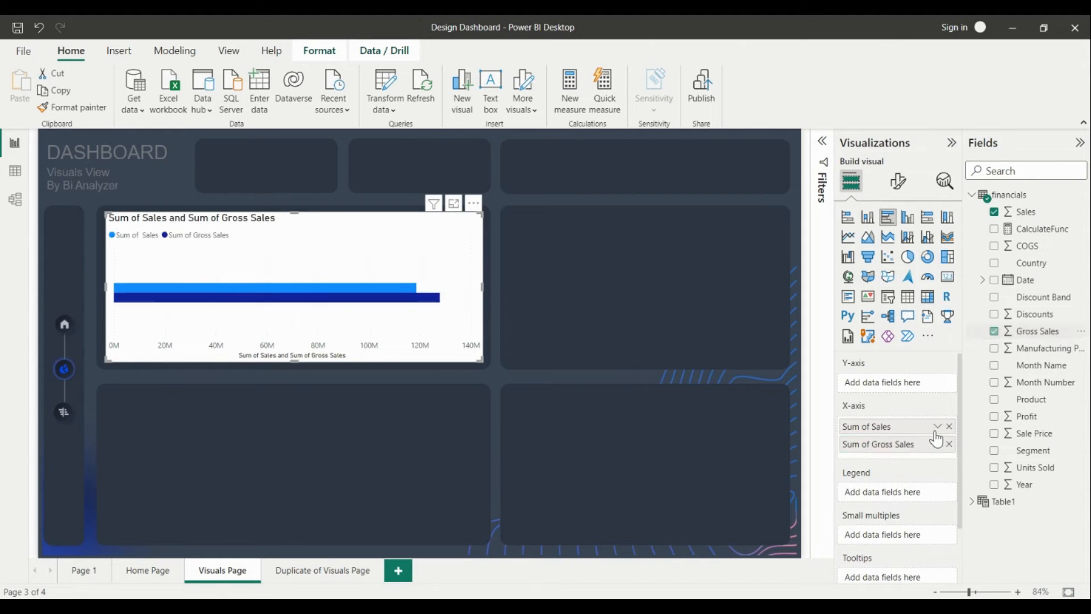
left_click_drag(1025, 279, 898, 391)
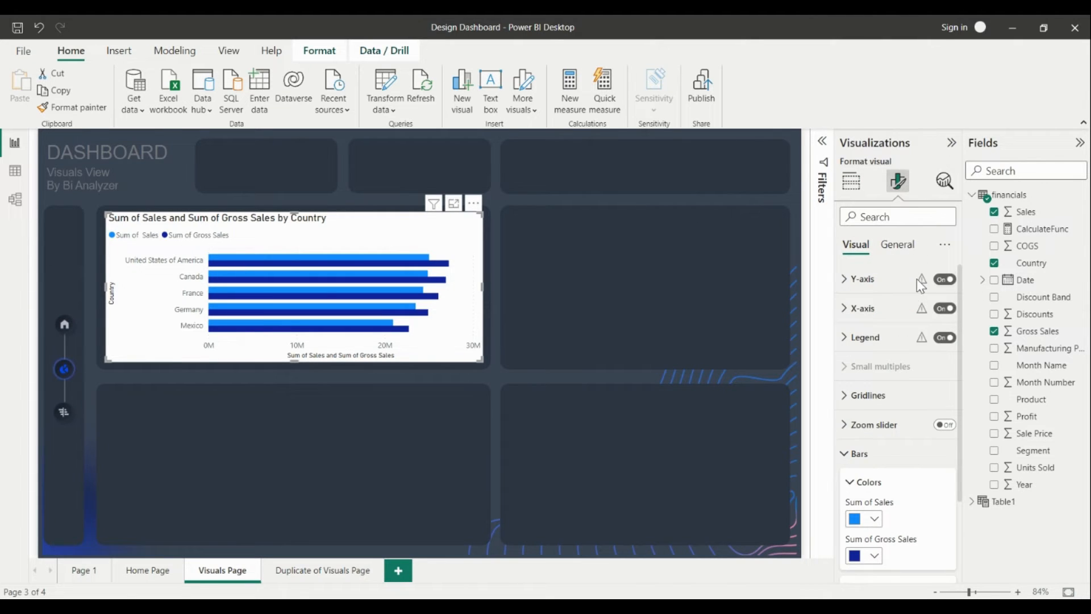
Color the chart's Sum of Sales bars with the recent darker blue and its Sum of Gross Sales bars with the recent pink
scroll(916, 278, "down", 3)
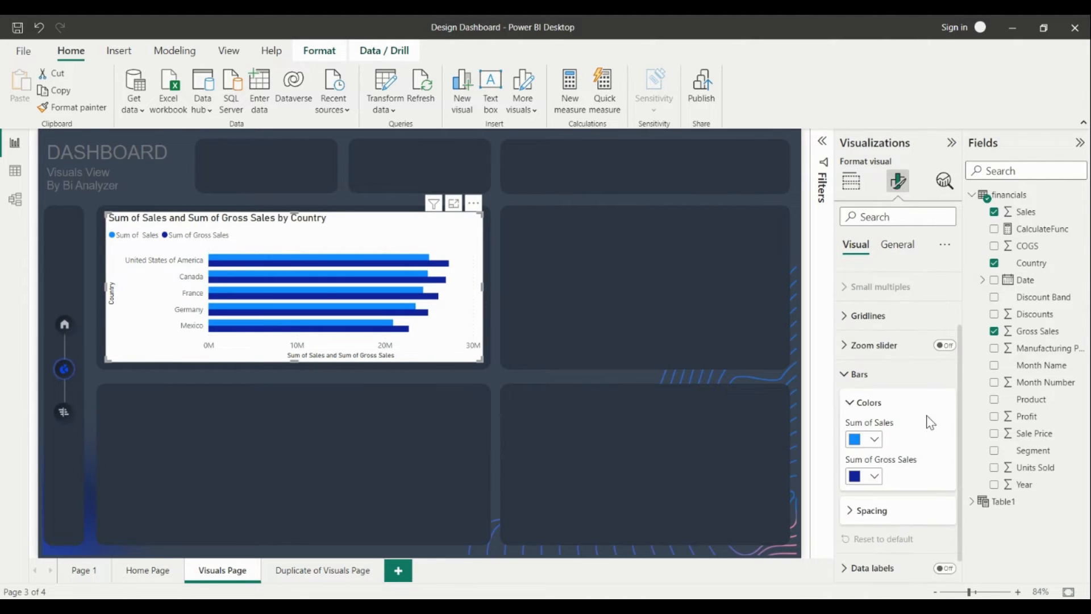
left_click(870, 441)
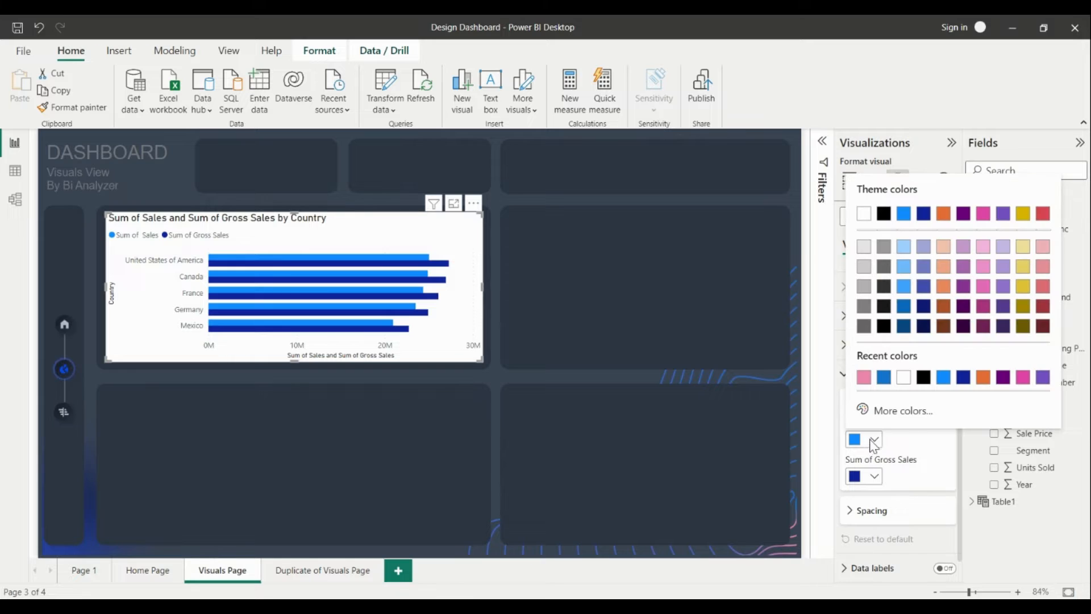
left_click(883, 378)
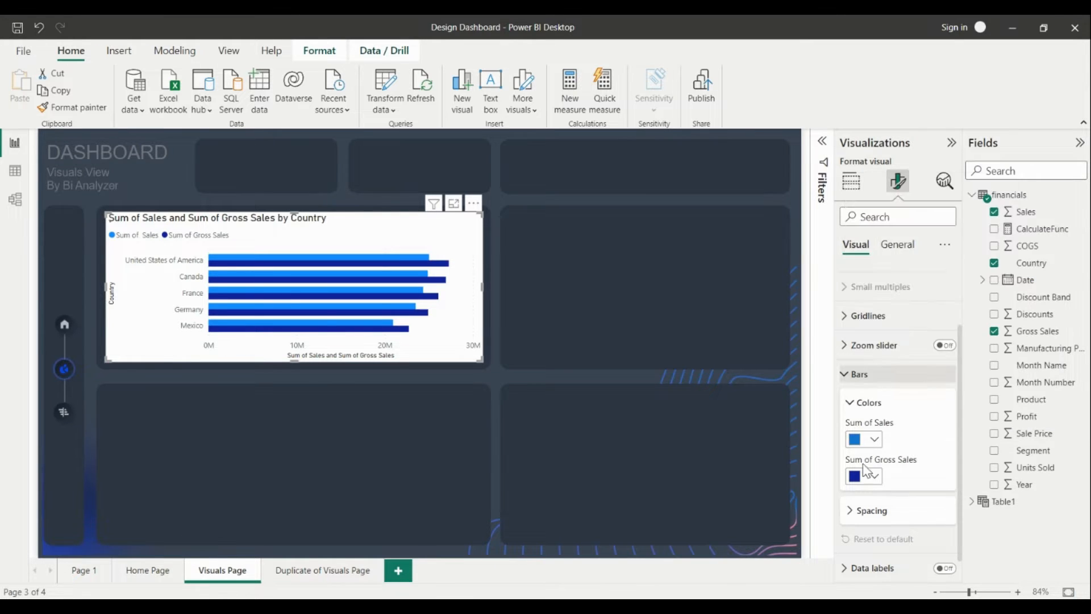
left_click(866, 476)
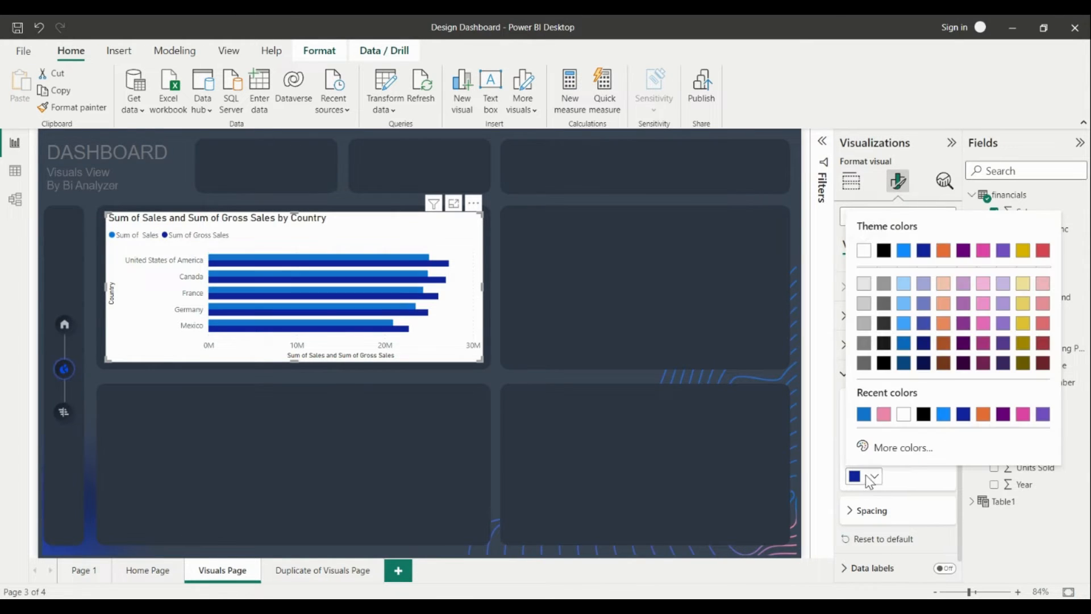
left_click(883, 414)
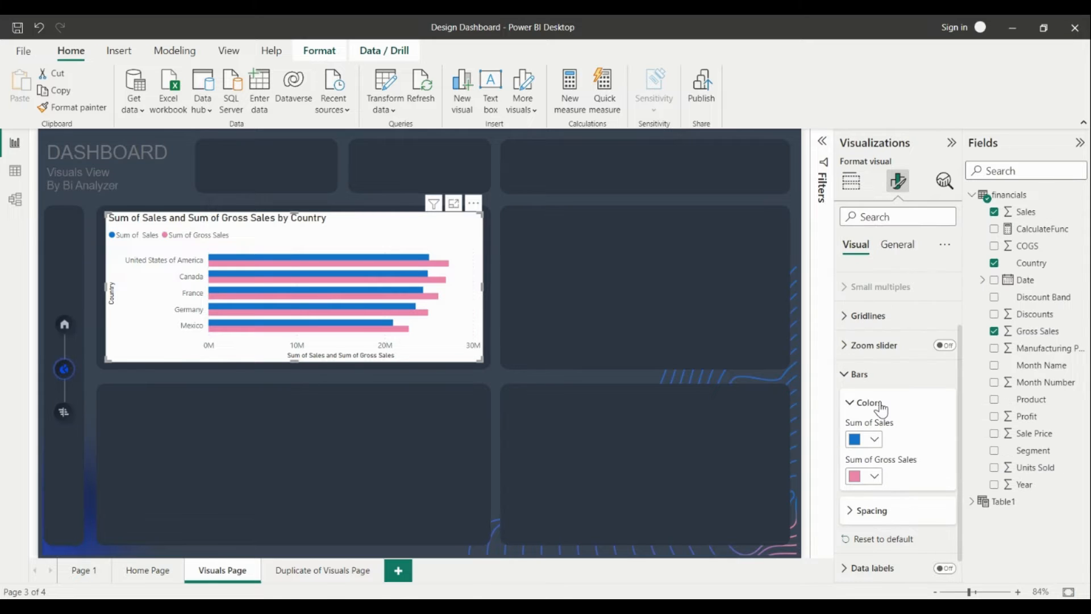
Turn off the bar chart's background so the dark card shows through
left_click(879, 250)
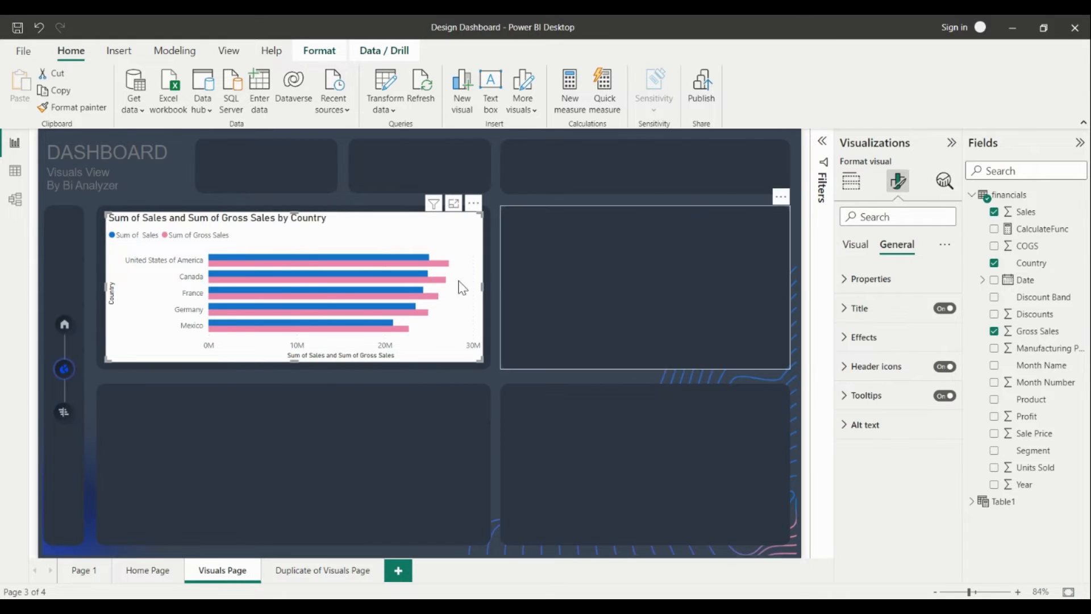
left_click(881, 351)
left_click(939, 366)
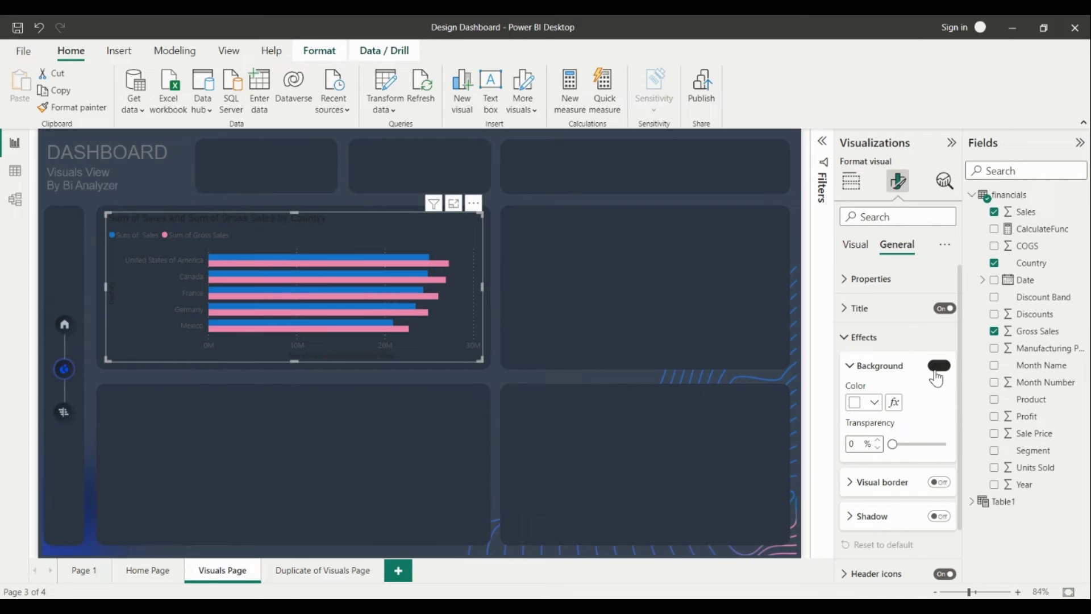
left_click(869, 339)
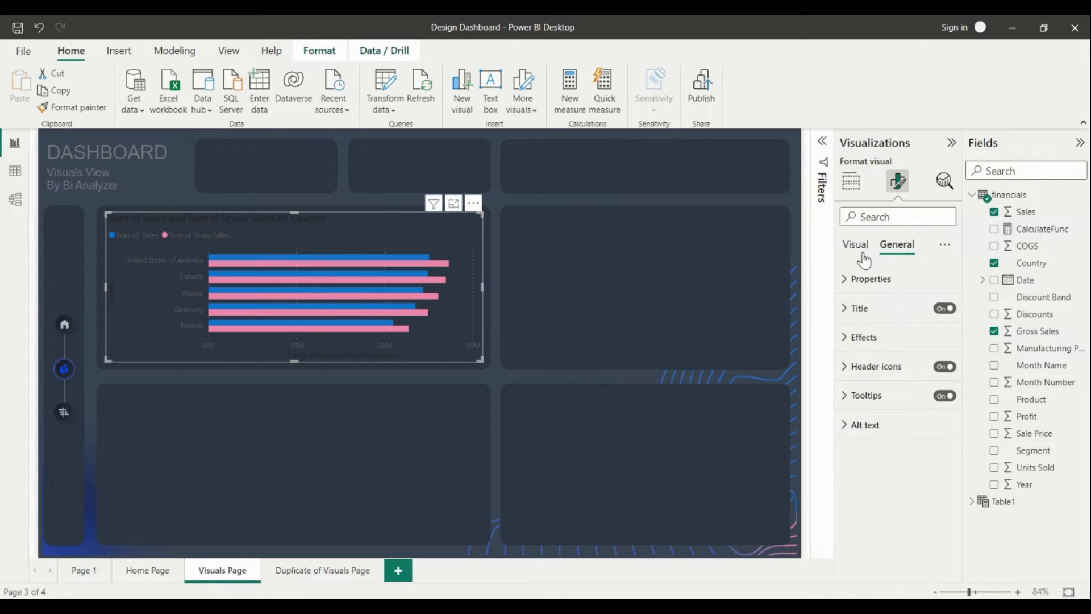
Set the bar chart's title font to Arial
left_click(858, 308)
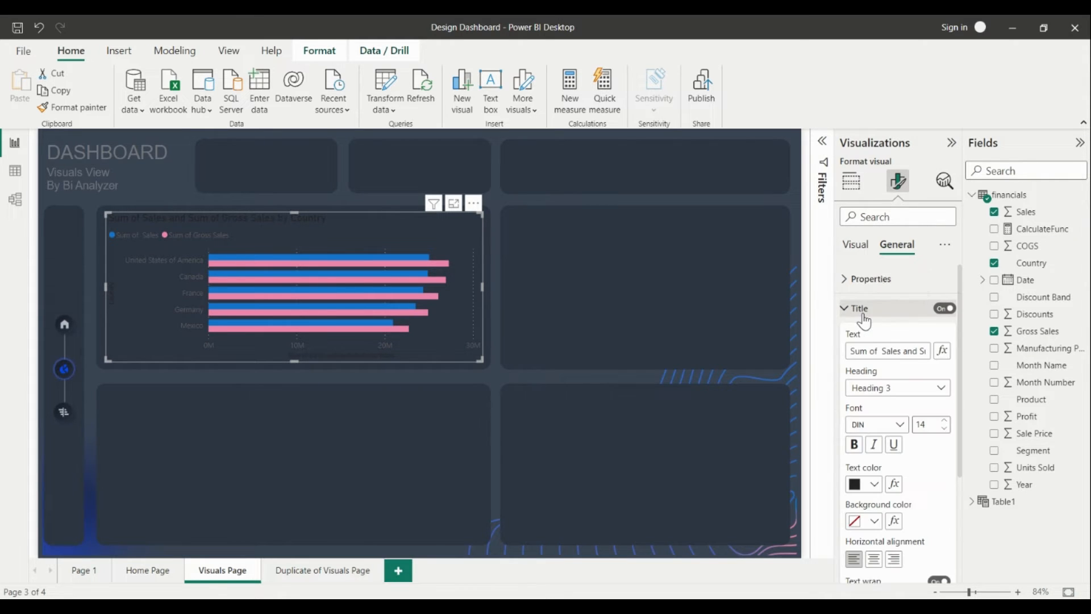
left_click(875, 426)
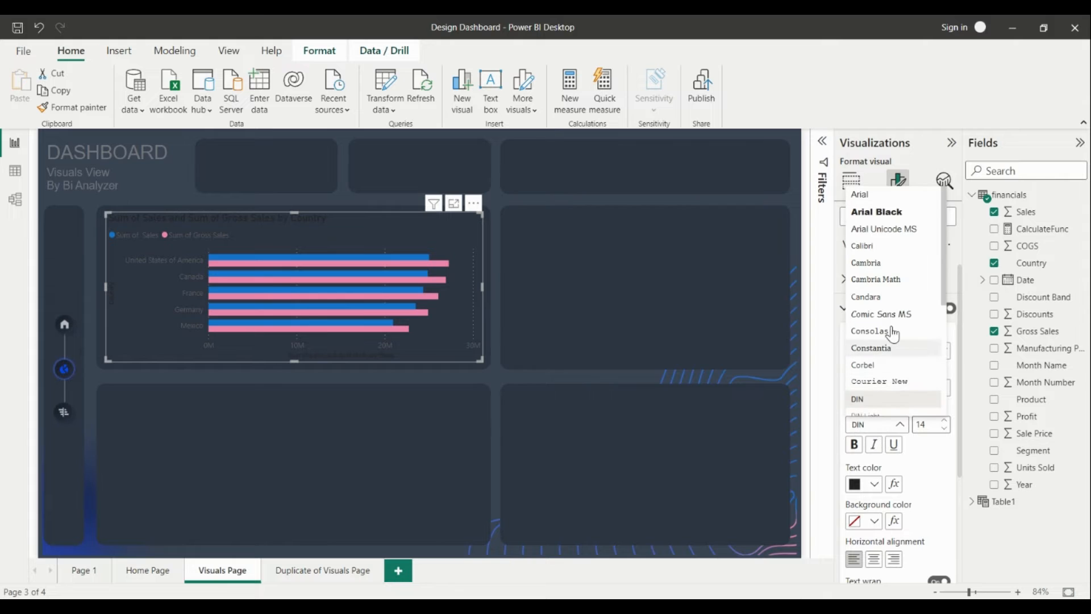
left_click(861, 194)
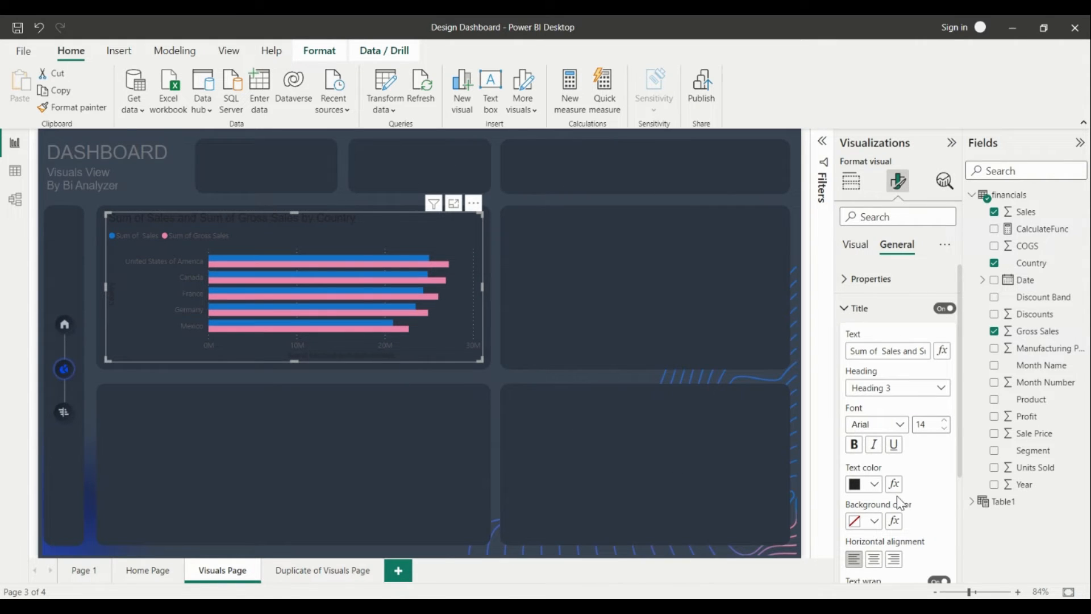
Check the DASHBOARD heading's custom font color and apply the recent grey to the bar chart's title text
left_click(130, 150)
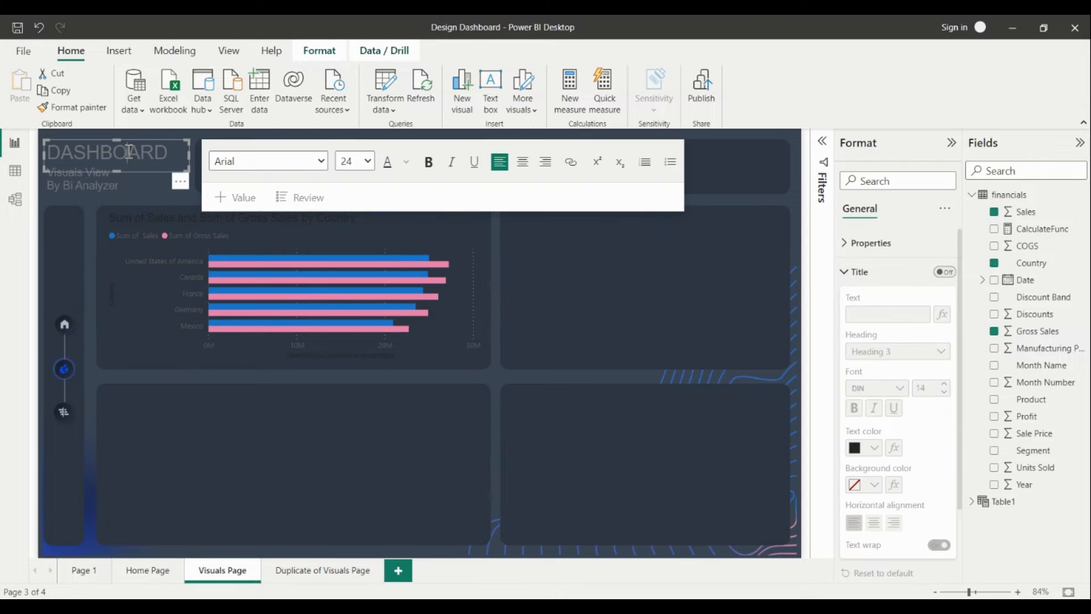
left_click(406, 162)
left_click(463, 408)
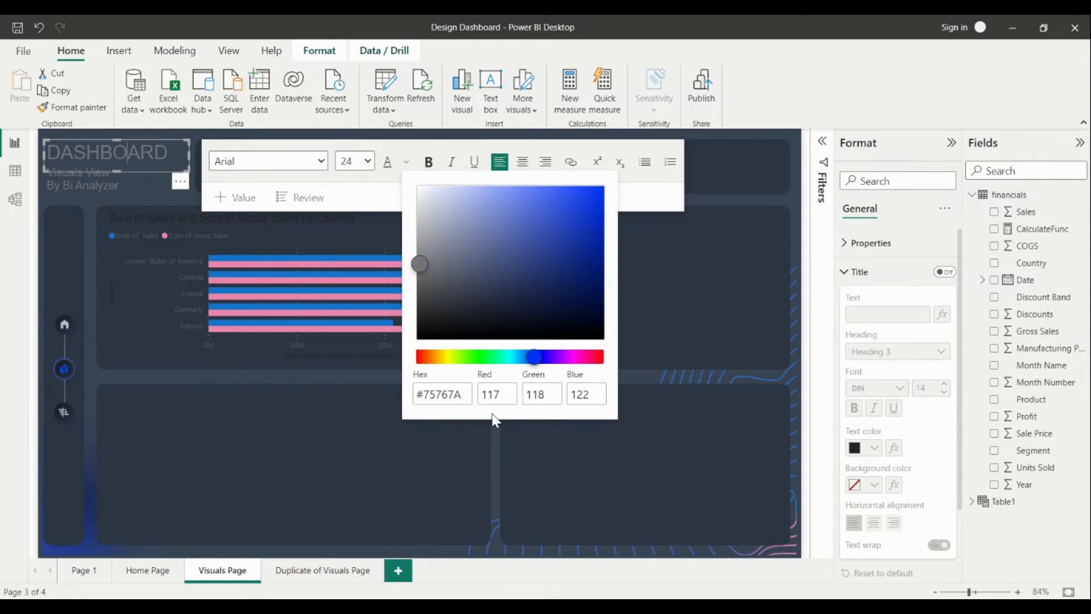
left_click(463, 393)
double_click(454, 394)
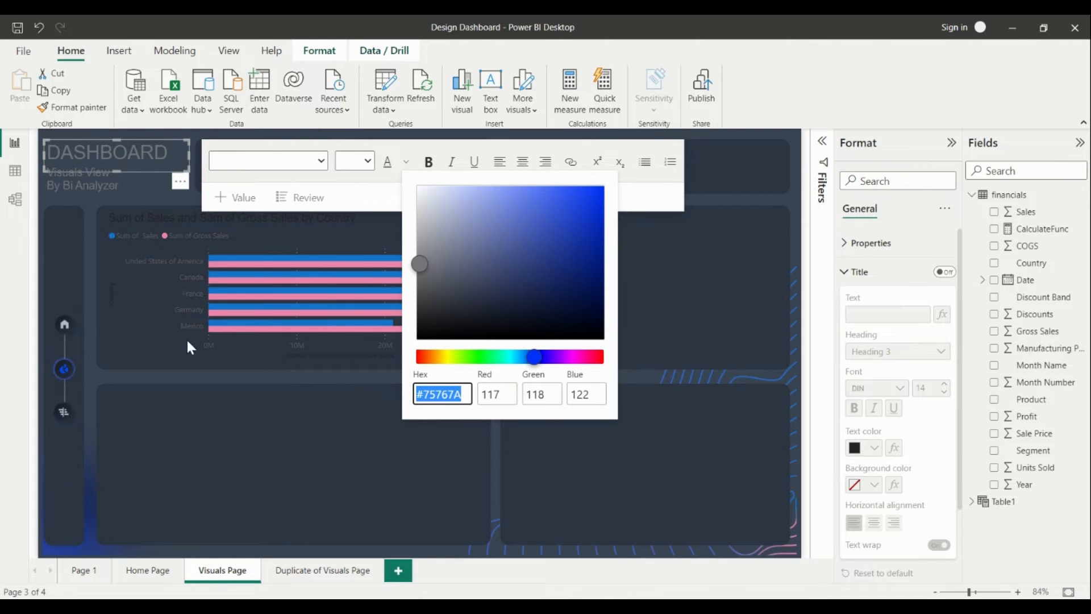
key("Escape")
left_click(145, 340)
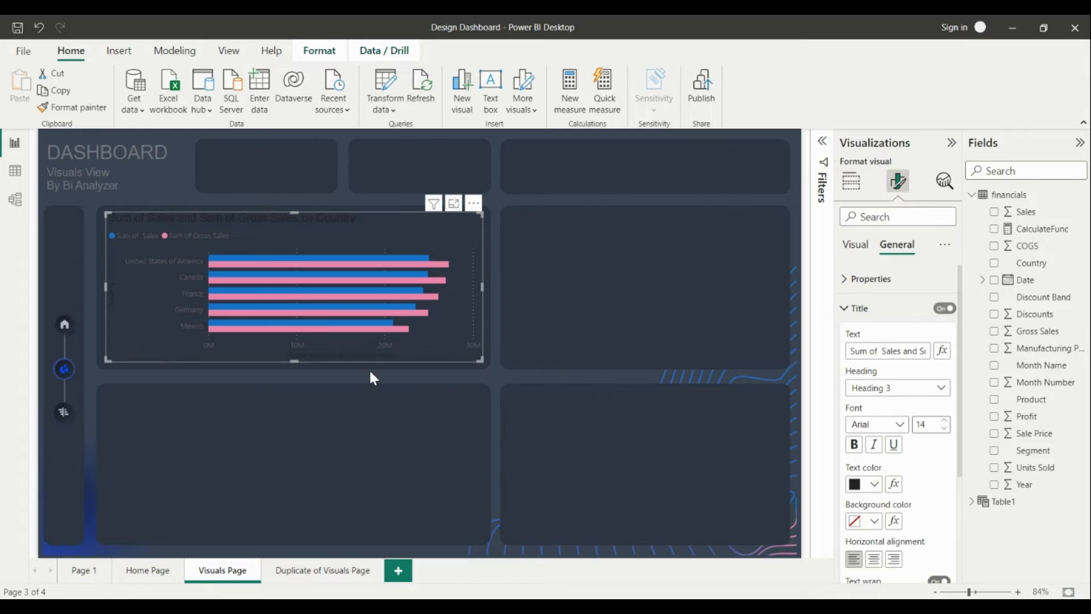
left_click(874, 484)
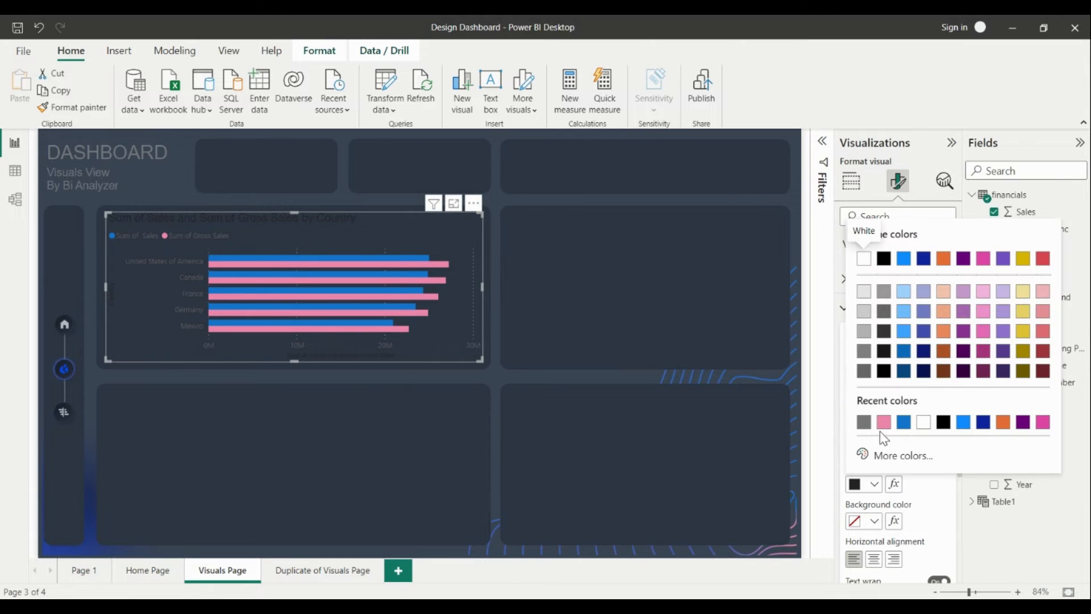
left_click(863, 420)
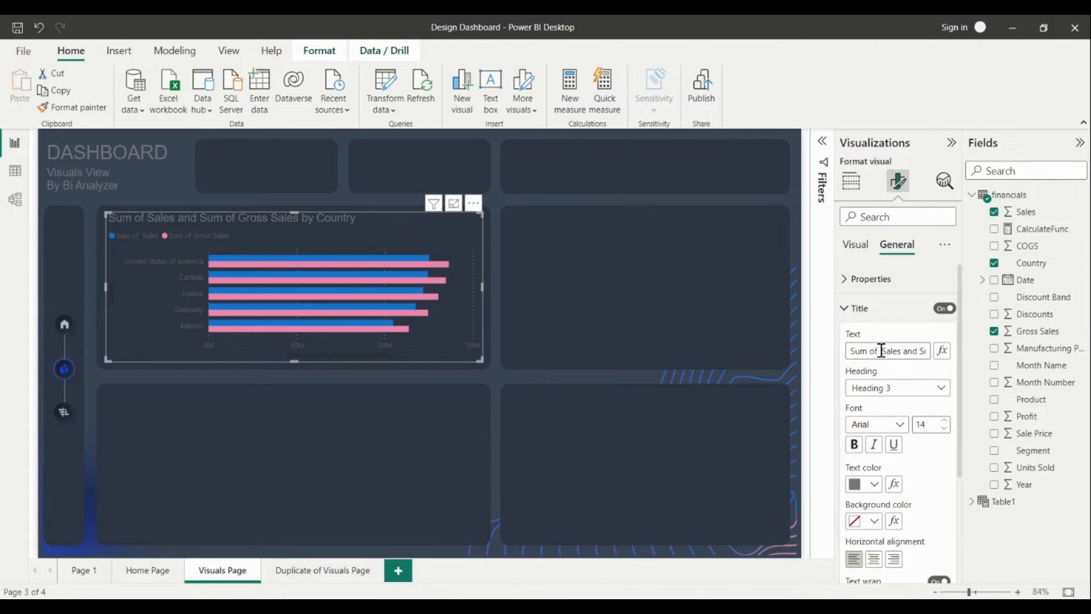
Change the bar chart's title text to "Sales Vs Gross Sales by Country" and raise its font size by one increment
left_click_drag(881, 350, 835, 344)
key("BackSpace")
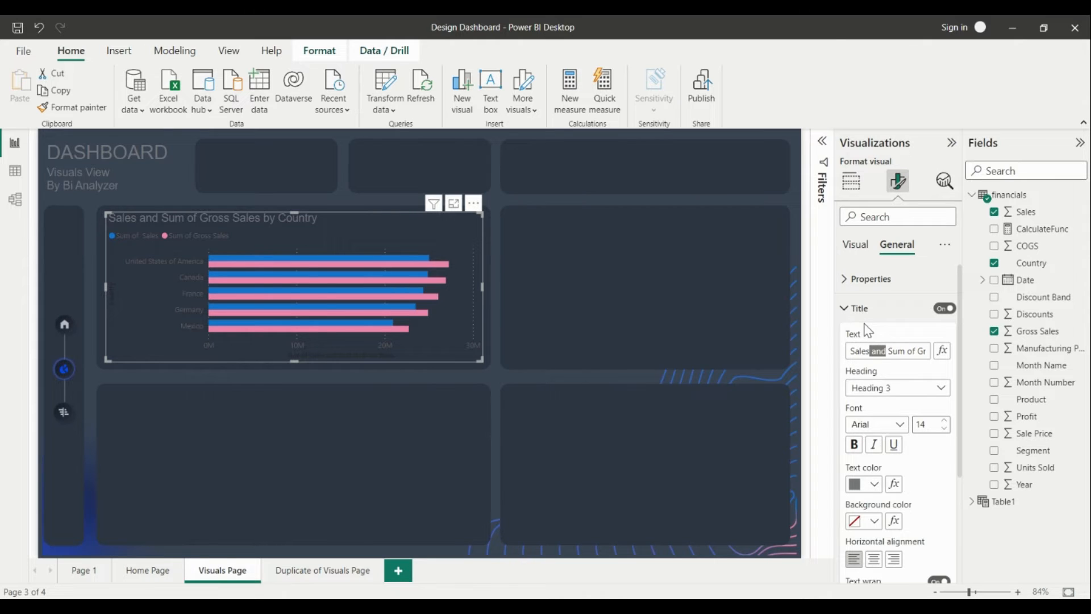
key("BackSpace")
type("Vs")
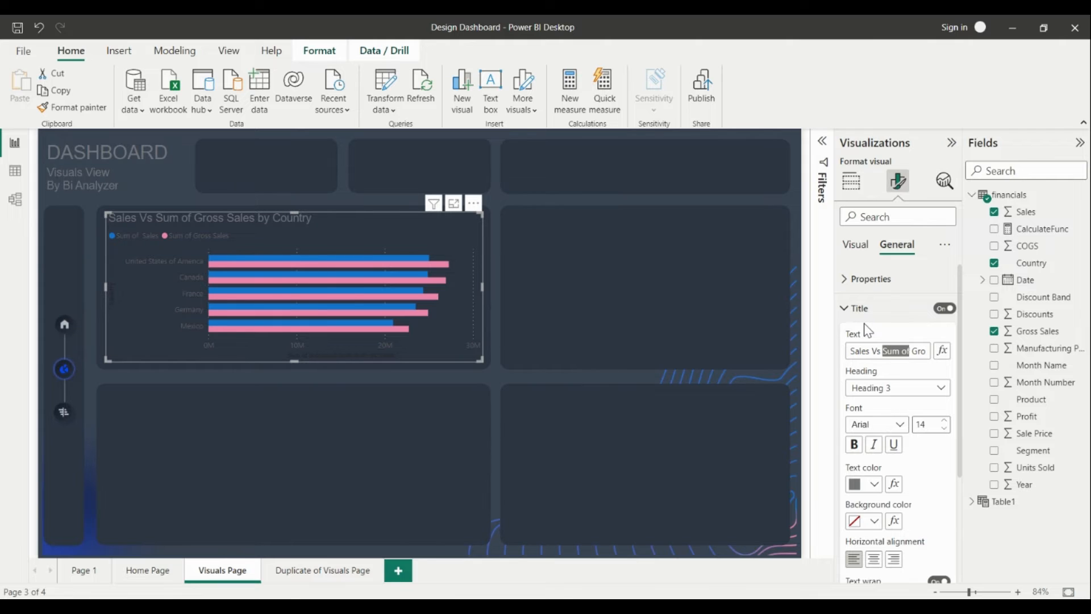
key("BackSpace")
key("BackSpace")
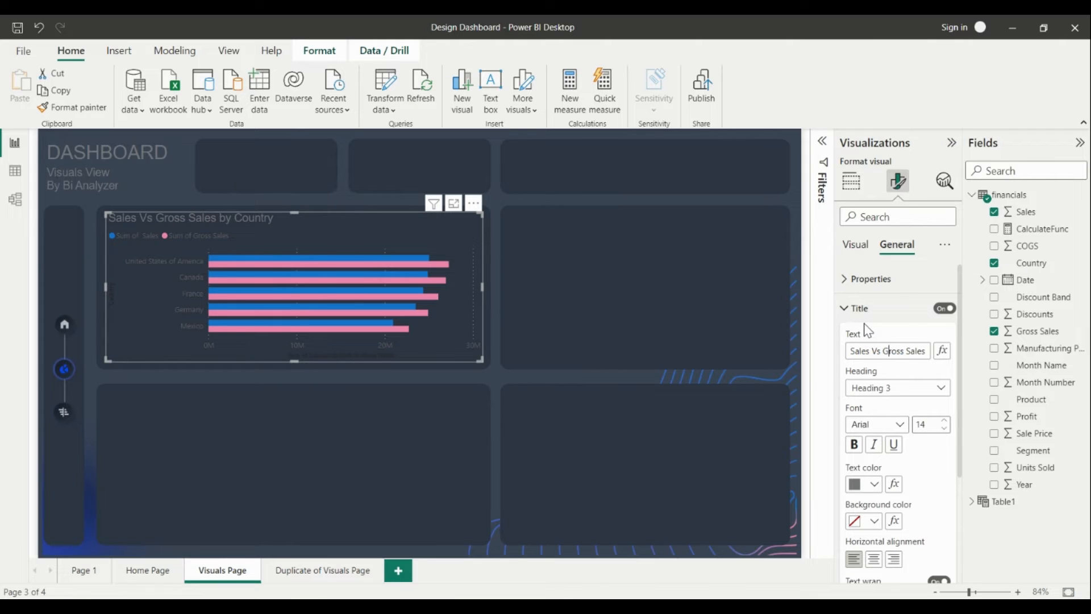
key("End")
left_click(945, 421)
Set the bar chart's legend position to Bottom center
left_click(857, 246)
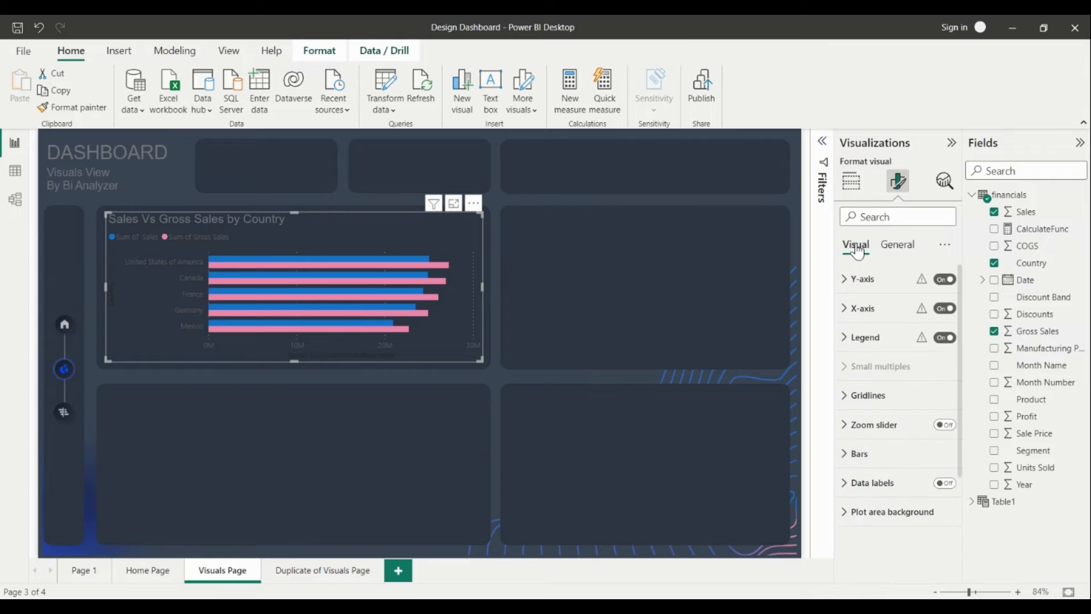
left_click(864, 337)
left_click(873, 403)
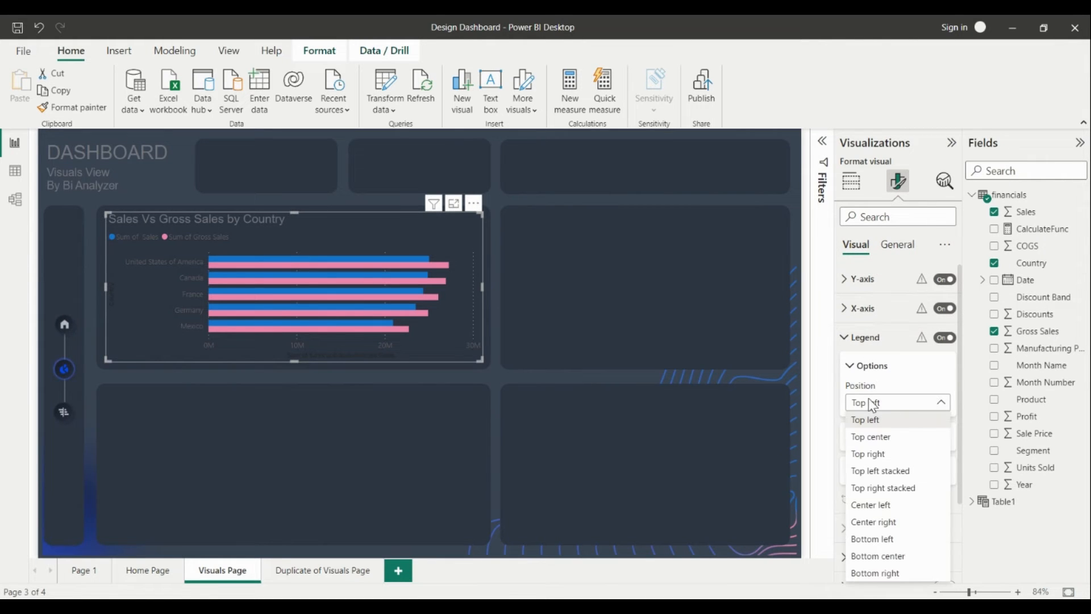
left_click(879, 555)
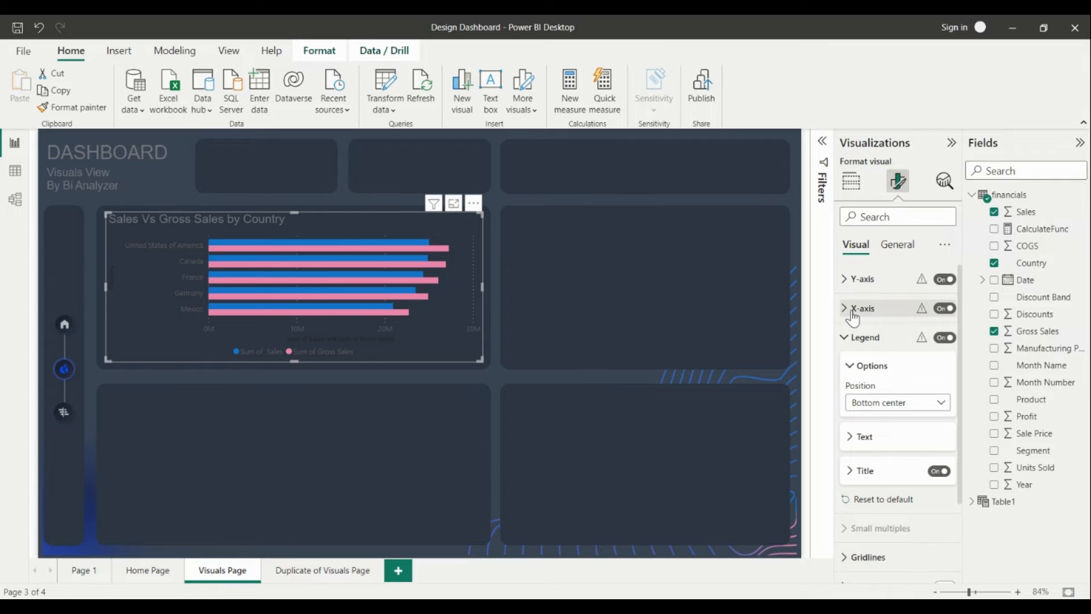
Turn off the X-axis and Y-axis titles of the bar chart
left_click(893, 309)
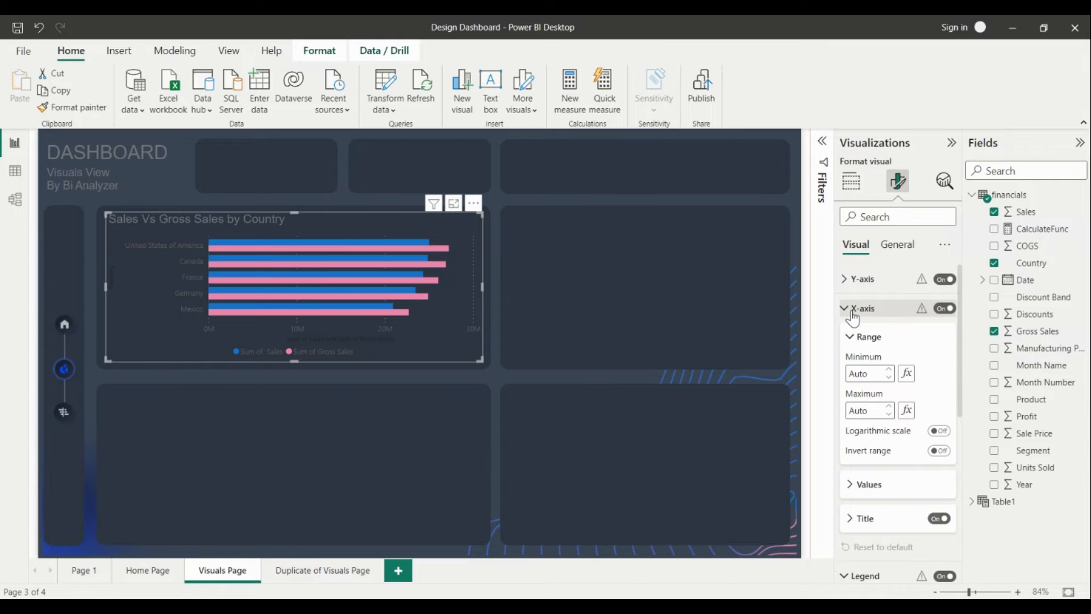
left_click(937, 518)
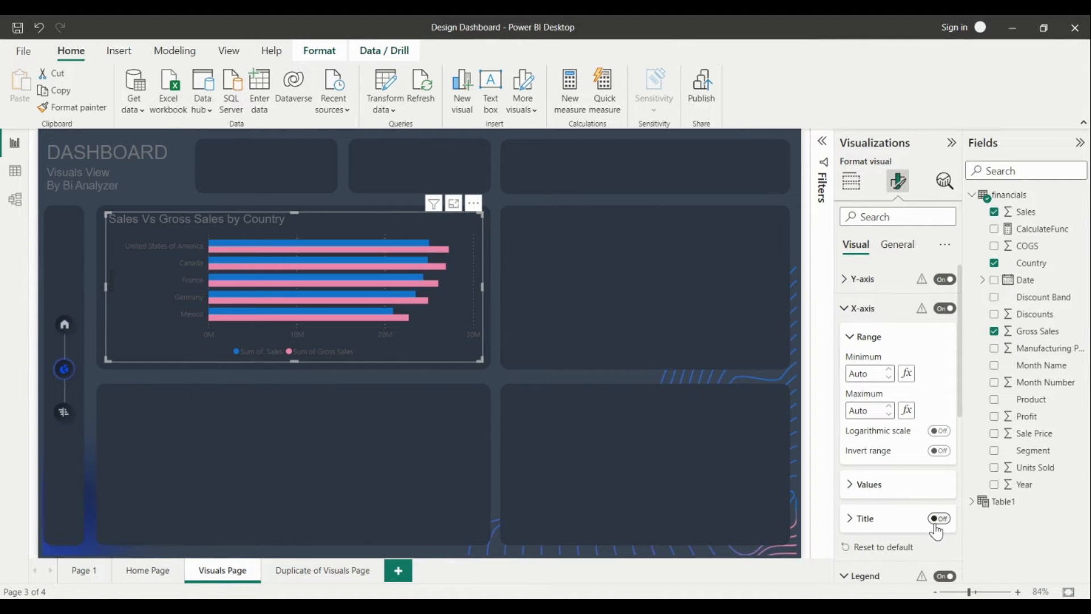
left_click(847, 279)
left_click(943, 504)
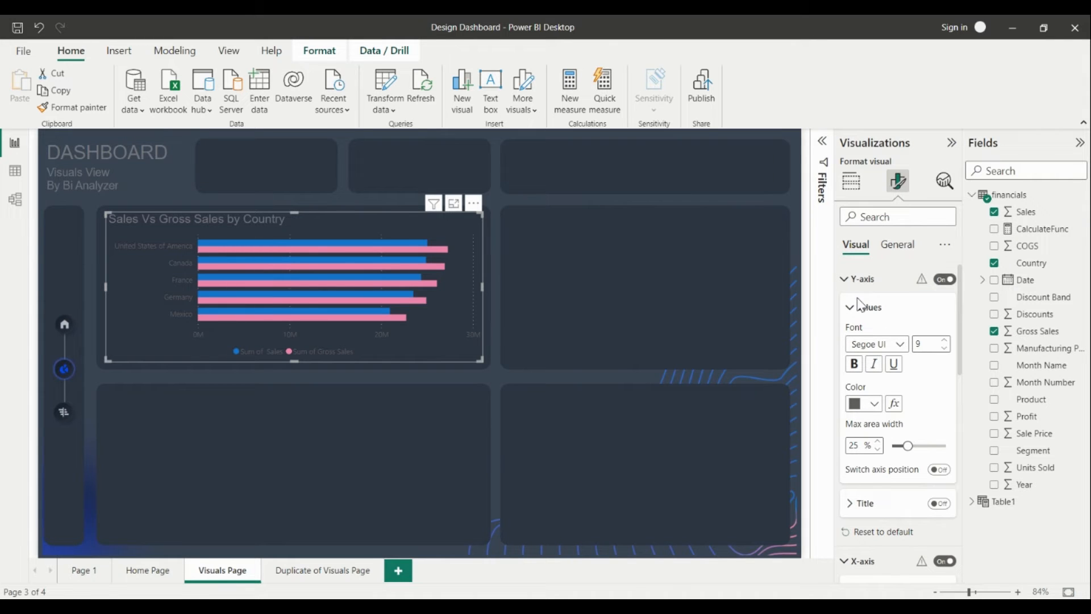
Apply the recent grey to the bar chart's Y-axis value labels
left_click(857, 280)
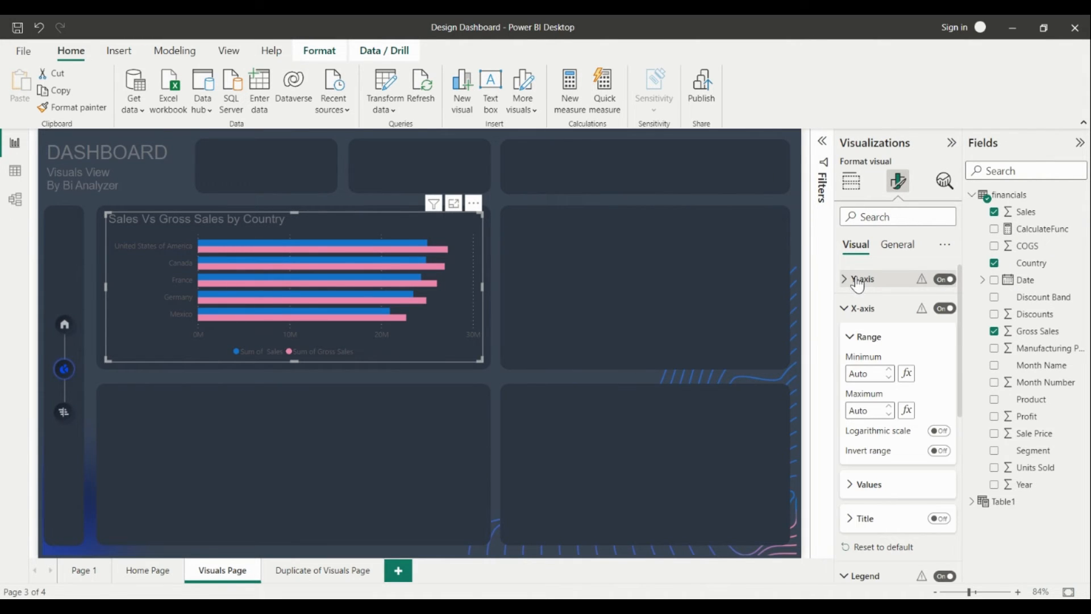
left_click(858, 280)
left_click(870, 404)
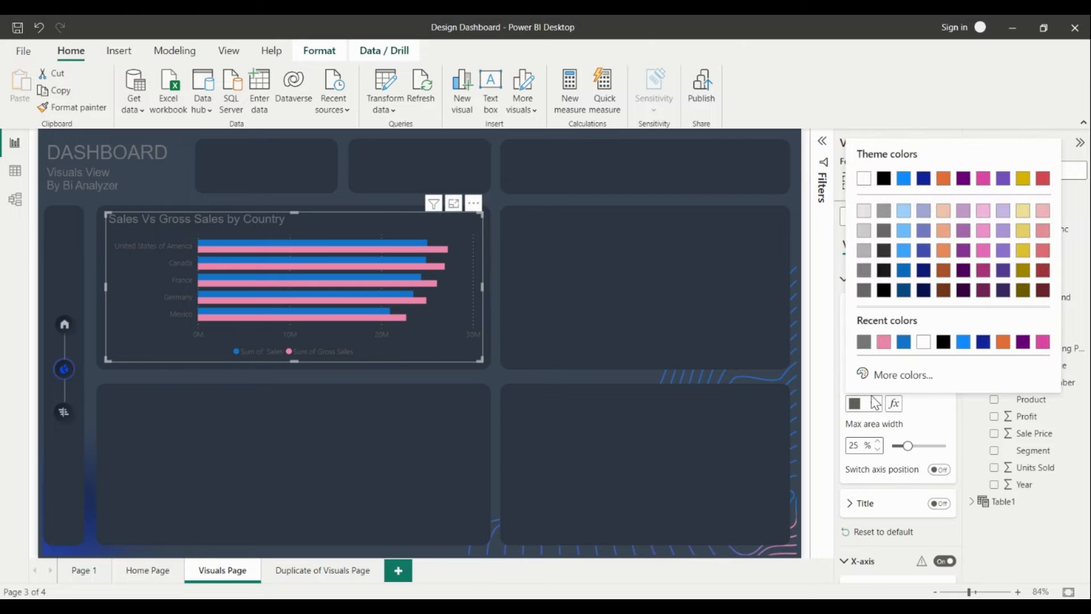
left_click(863, 341)
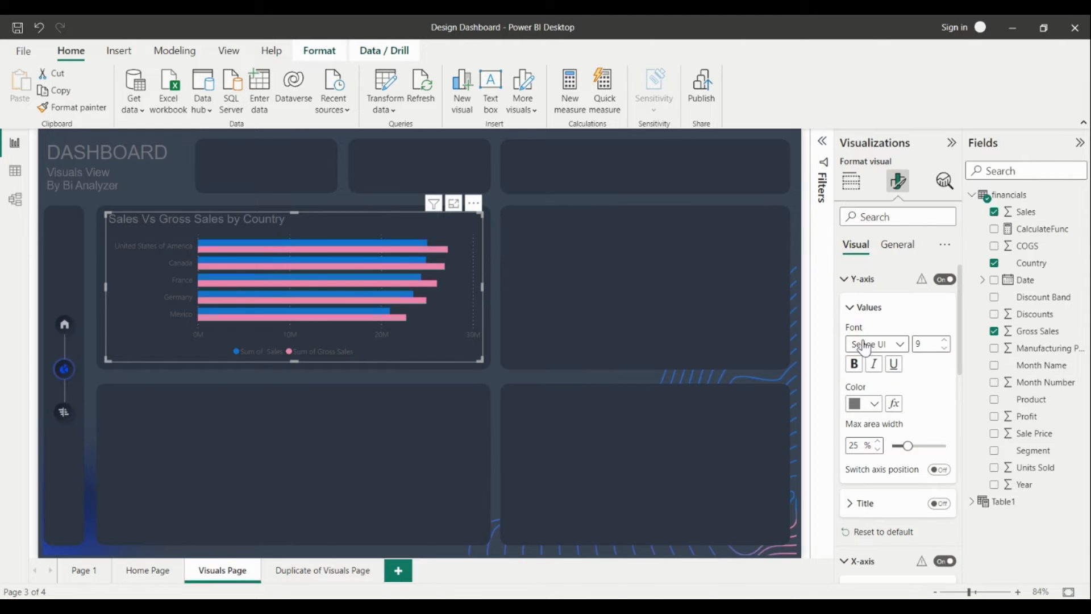
Apply the recent grey to the bar chart's X-axis value labels
scroll(898, 470, "down", 5)
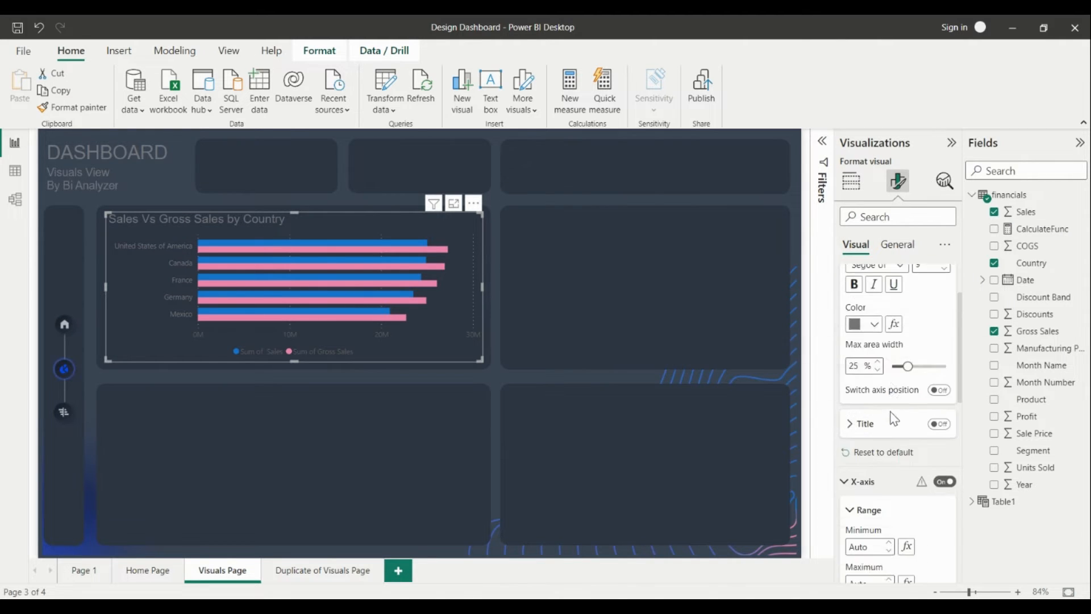
scroll(899, 471, "down", 3)
left_click(867, 421)
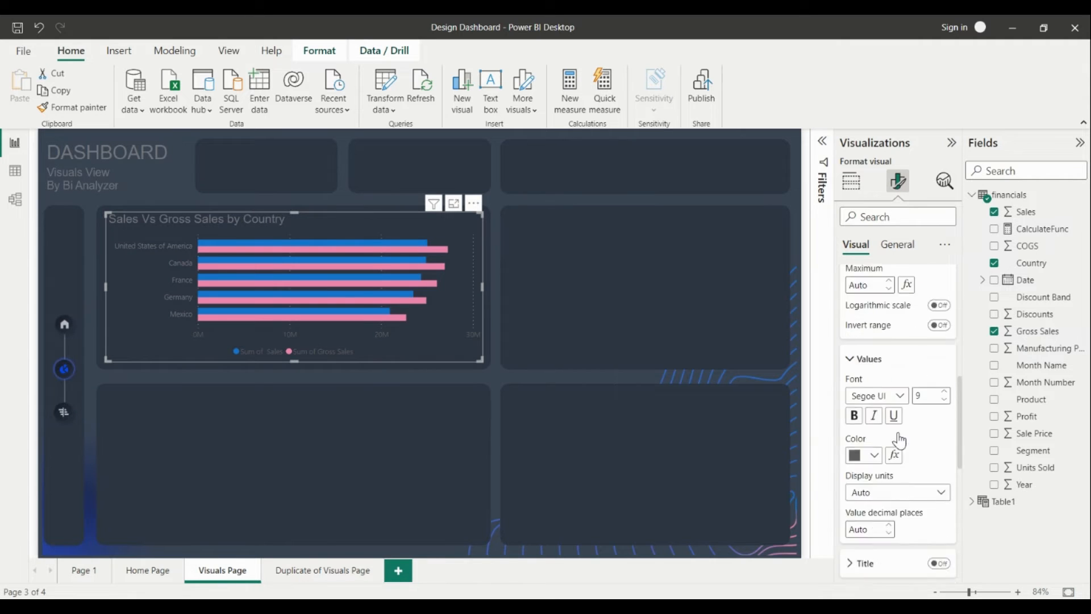
left_click(875, 358)
left_click(863, 293)
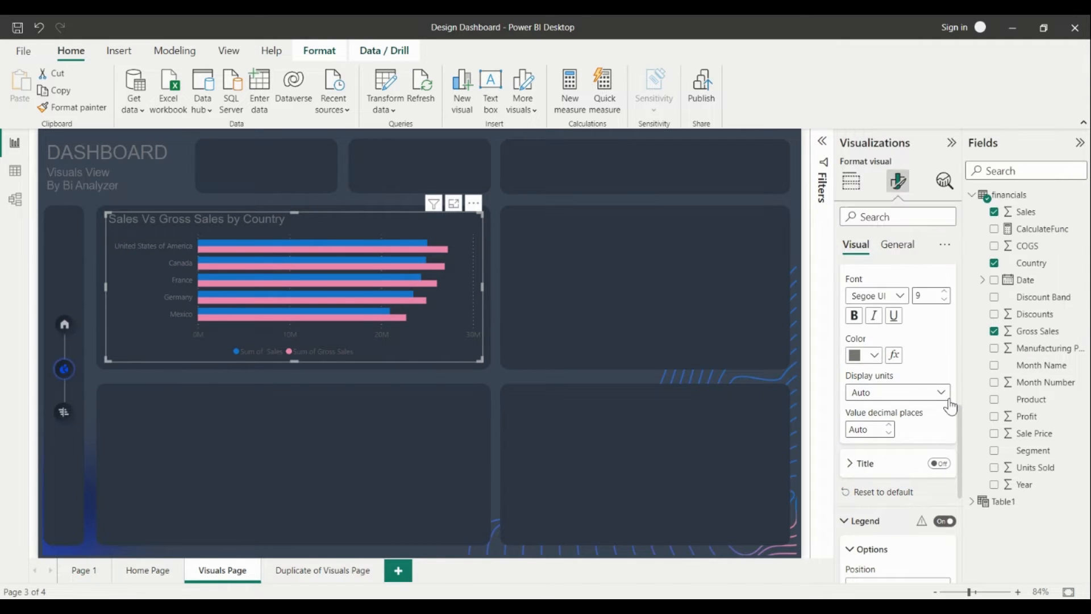
Set the Y-axis labels' max area width to 23% so the country names fit in full
scroll(940, 392, "up", 5)
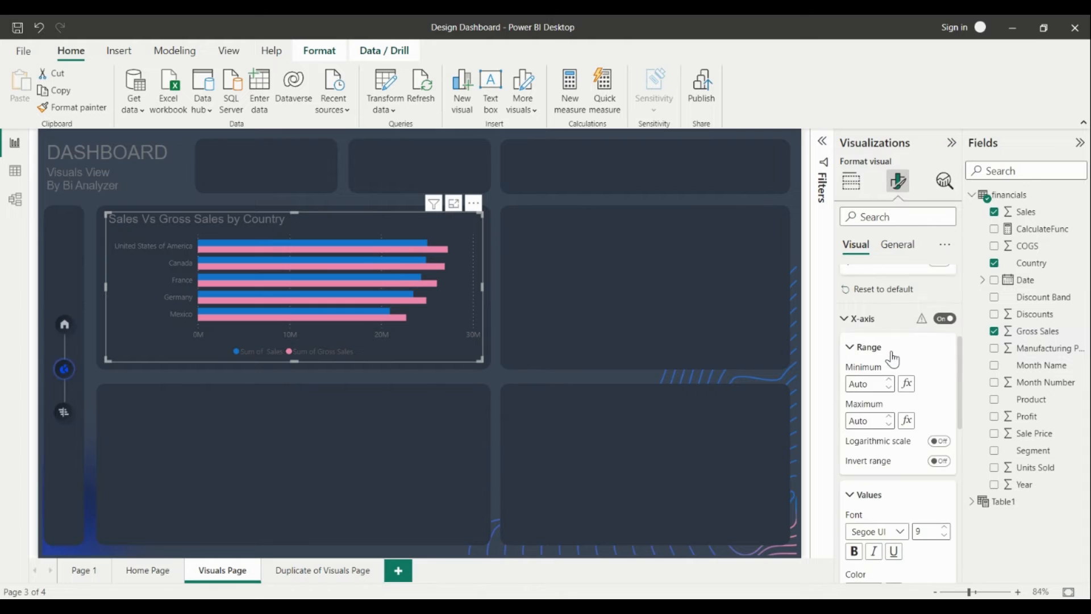
scroll(929, 375, "up", 2)
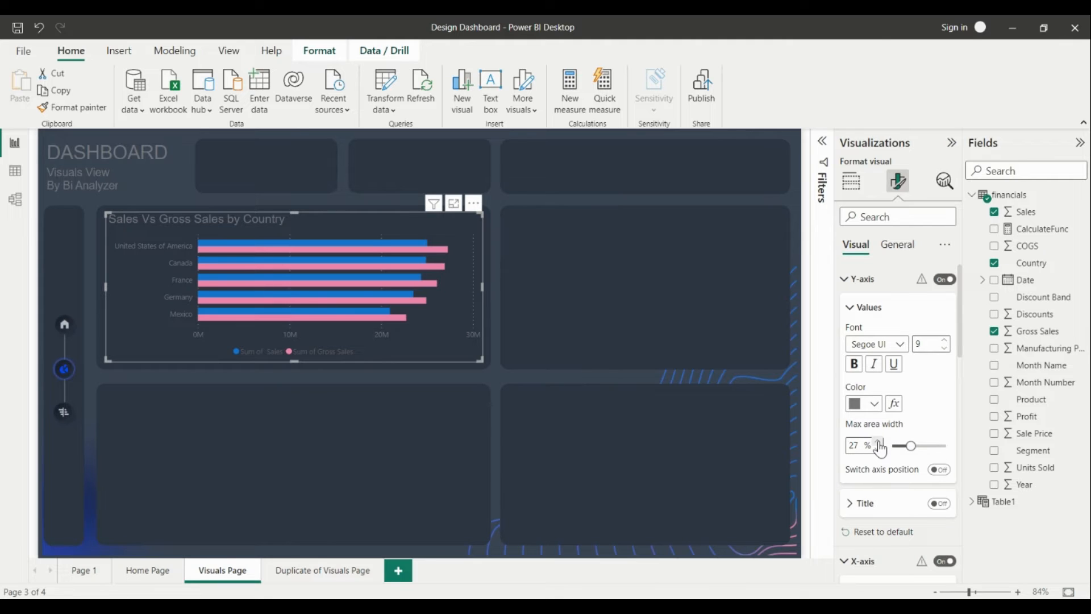
mouse_move(910, 447)
left_mouse_down()
mouse_move(927, 447)
mouse_move(892, 446)
left_mouse_up()
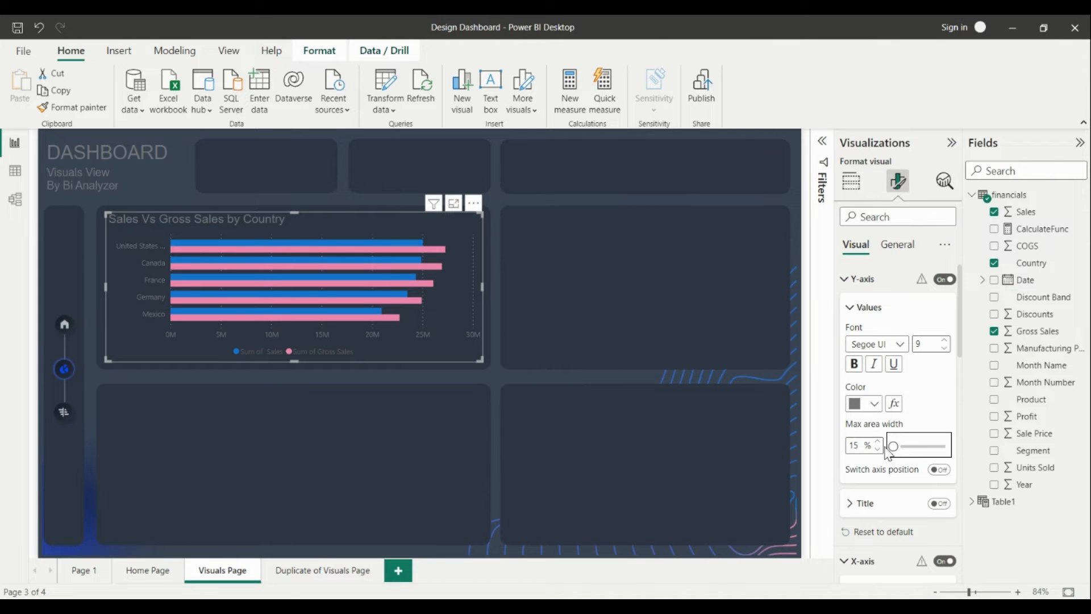
left_click(876, 442)
left_click(877, 442)
left_click(877, 442)
left_click(877, 442)
left_click(876, 442)
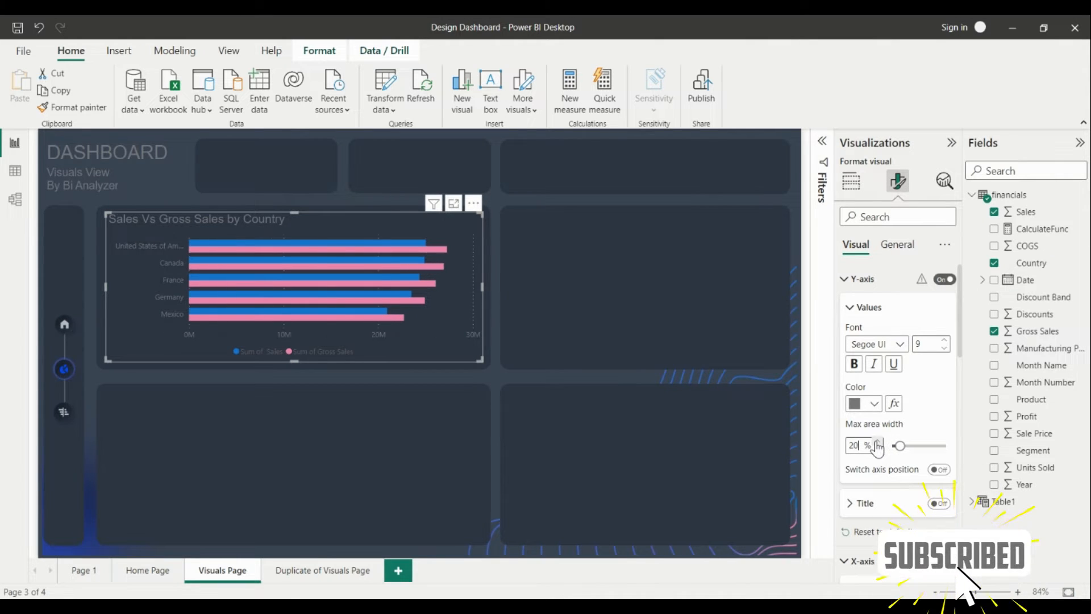
left_click(877, 442)
left_click(877, 442)
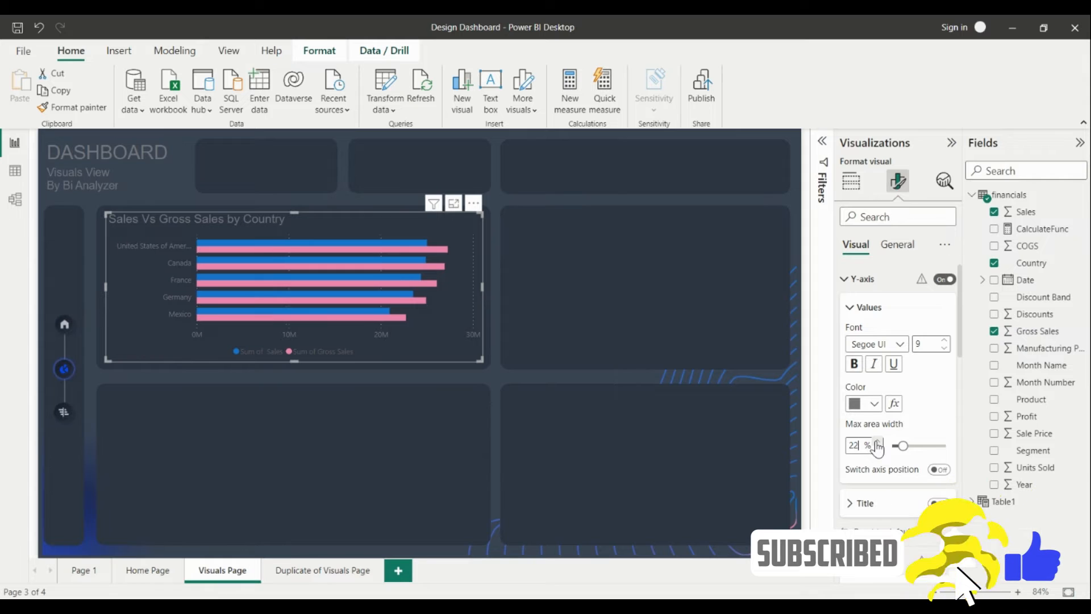
left_click(877, 442)
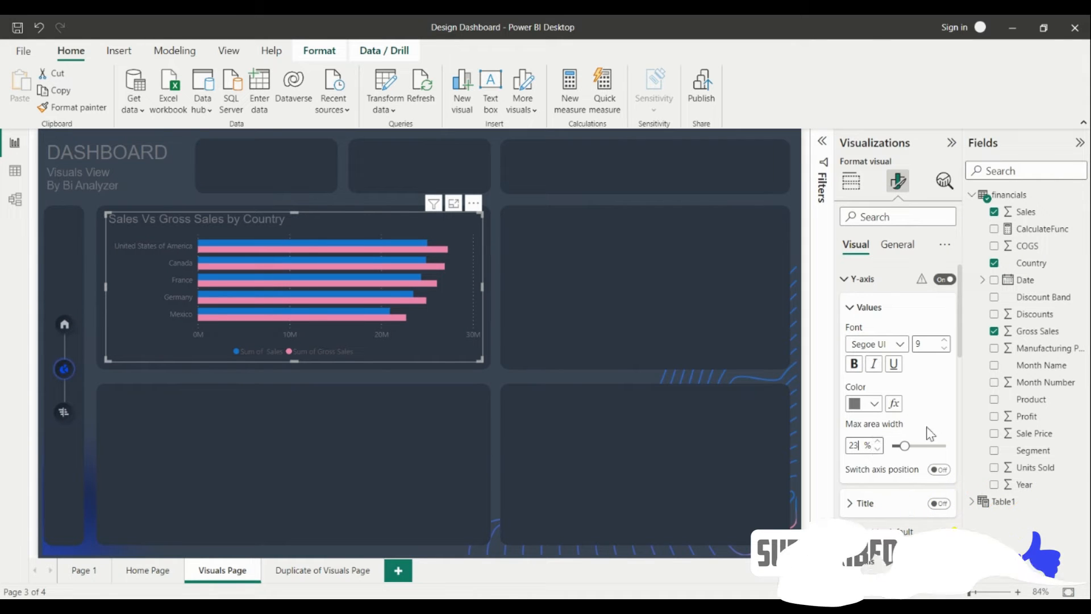
Turn on the bar chart's data labels and try the Inside end position for all series
scroll(916, 446, "down", 5)
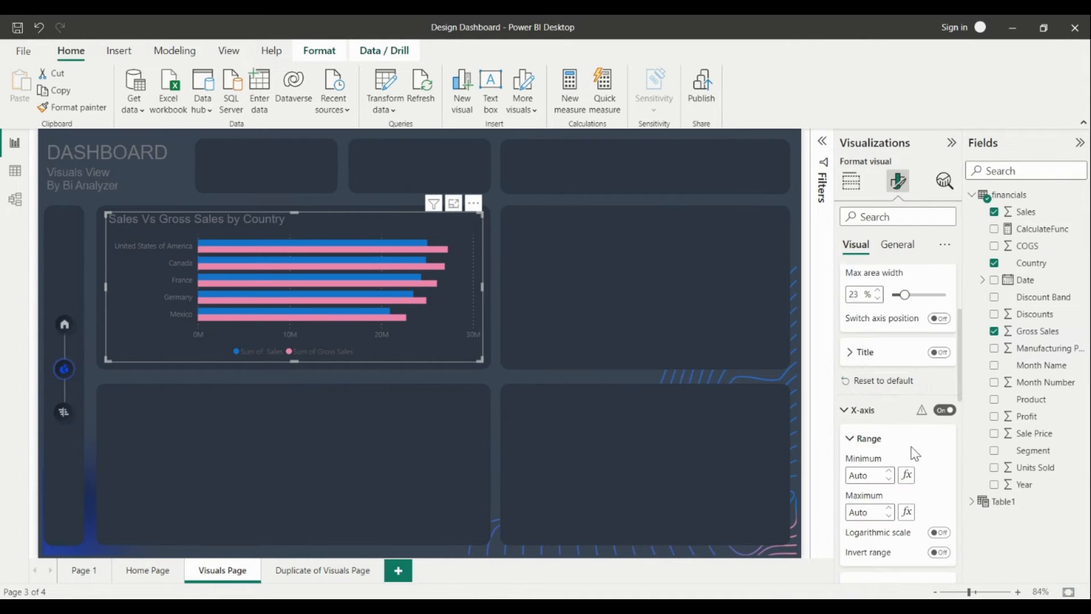
scroll(922, 492, "down", 3)
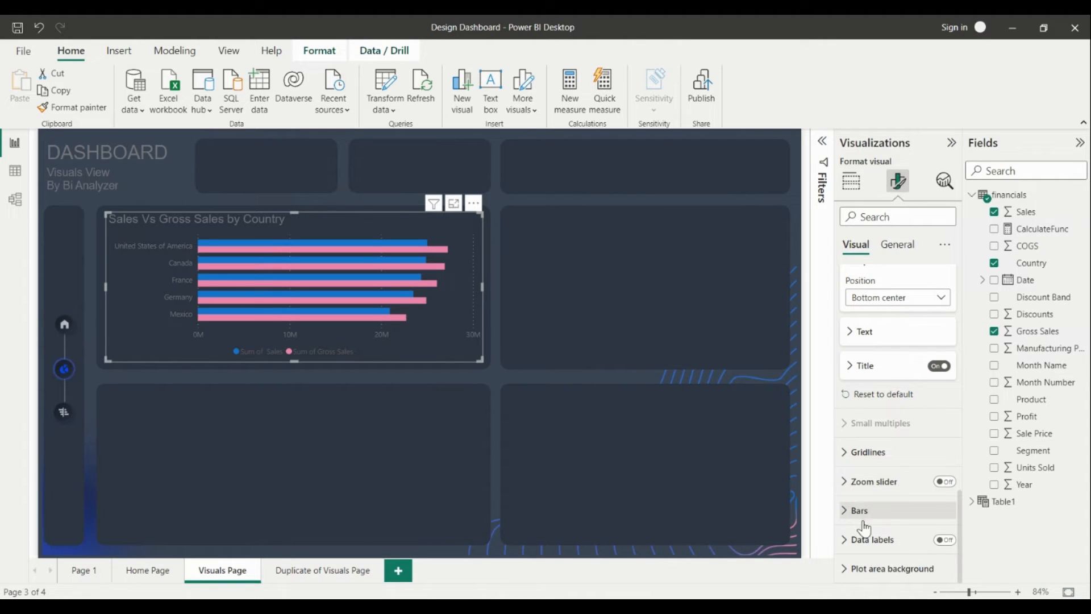
left_click(945, 540)
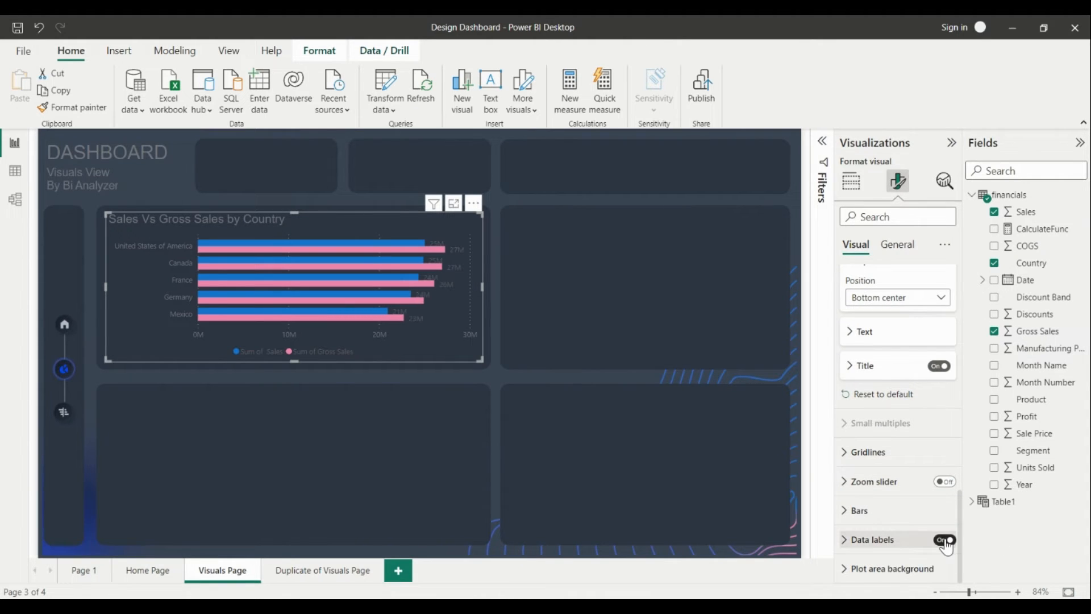
left_click(901, 552)
scroll(890, 534, "down", 3)
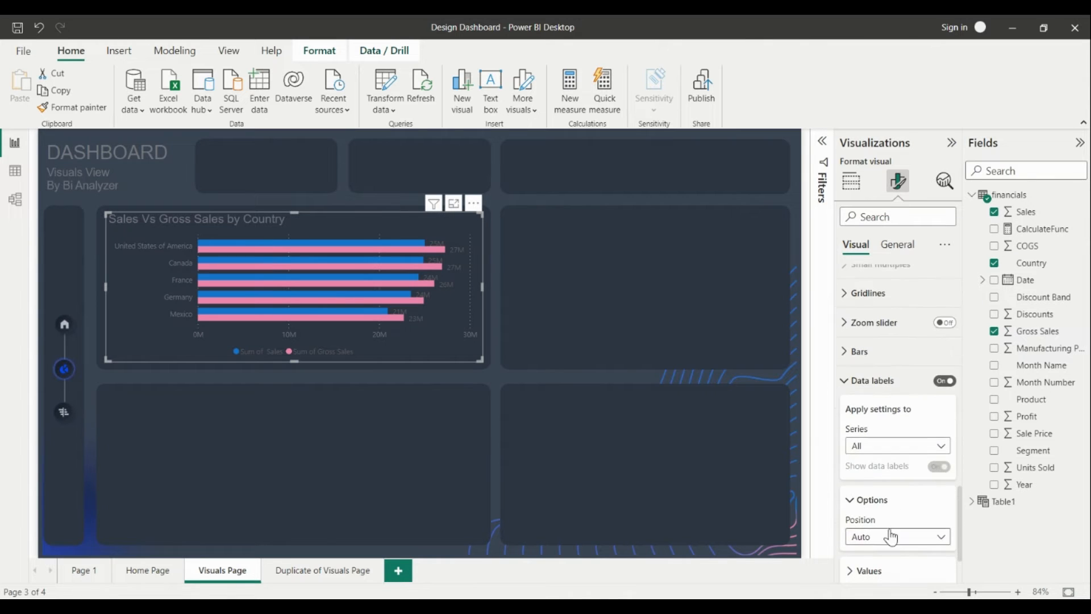
scroll(880, 473, "down", 2)
left_click(877, 457)
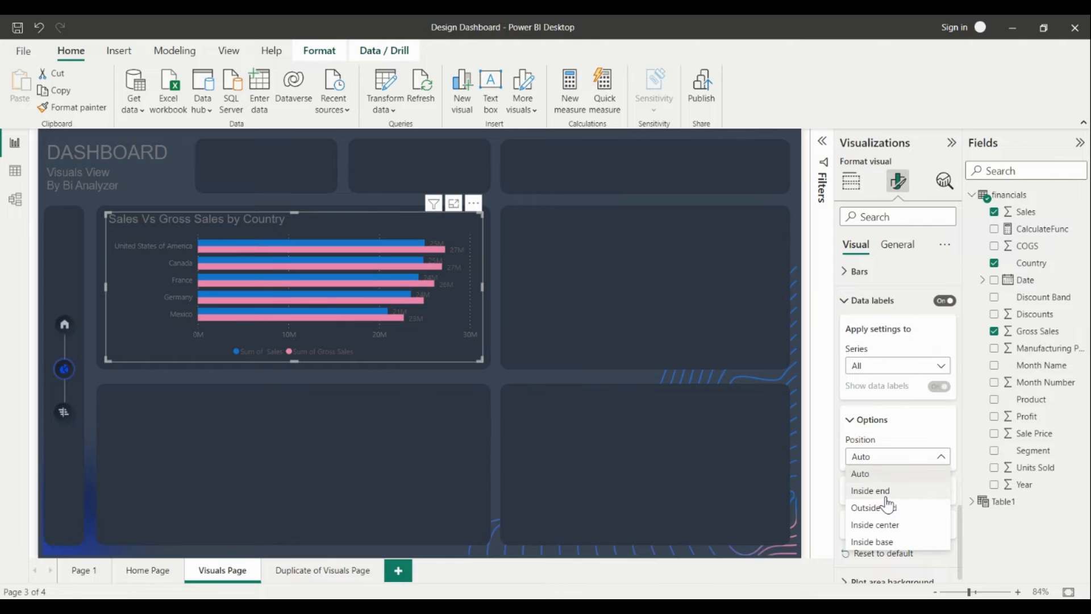
left_click(885, 491)
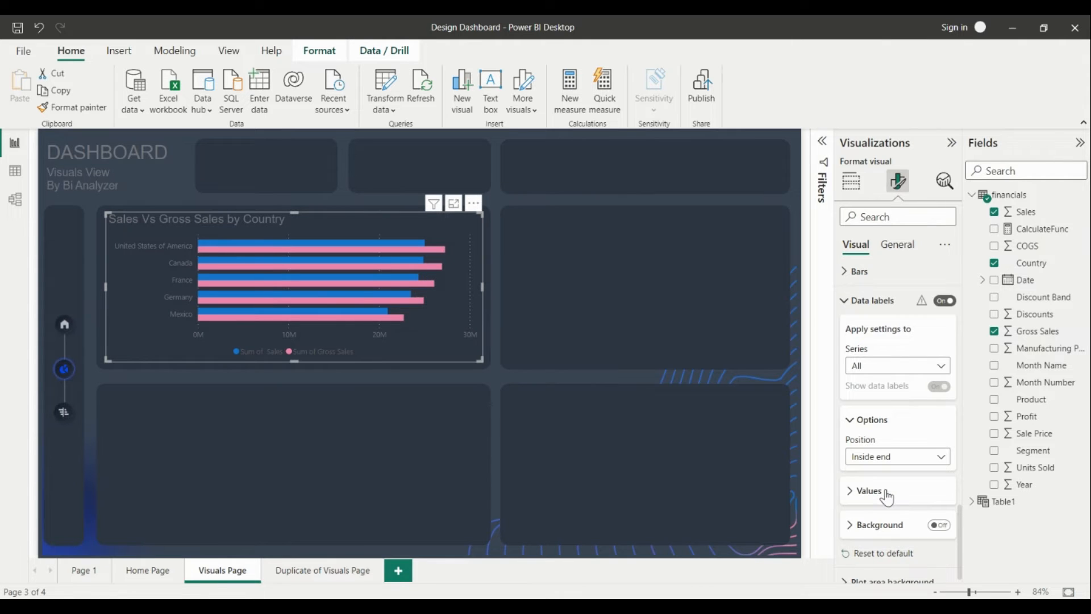
Try the Inside center and Outside end data label positions, and turn the data labels off
left_click(880, 461)
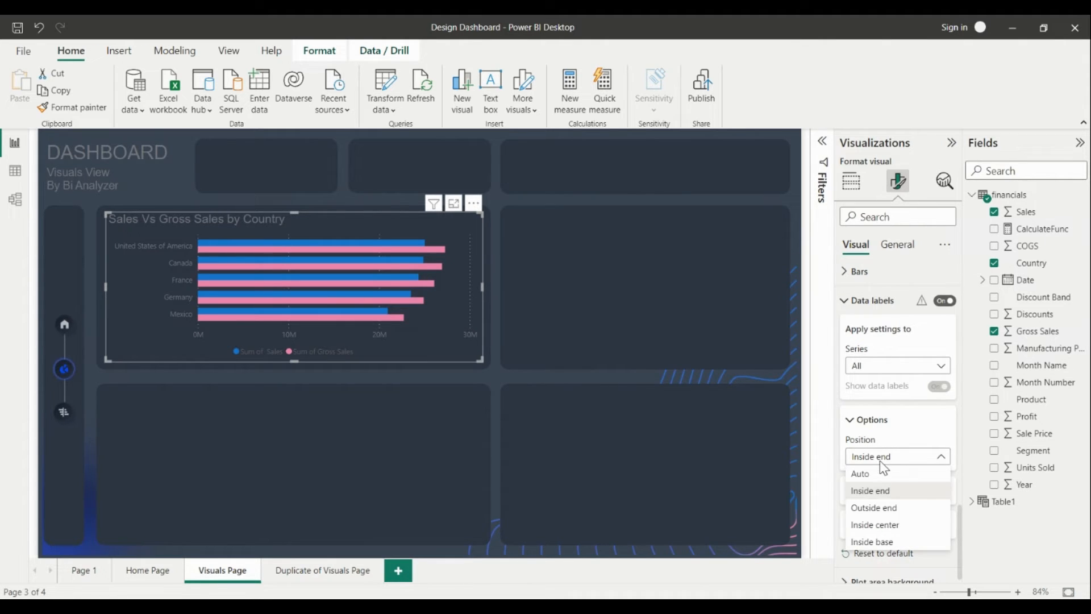
left_click(895, 526)
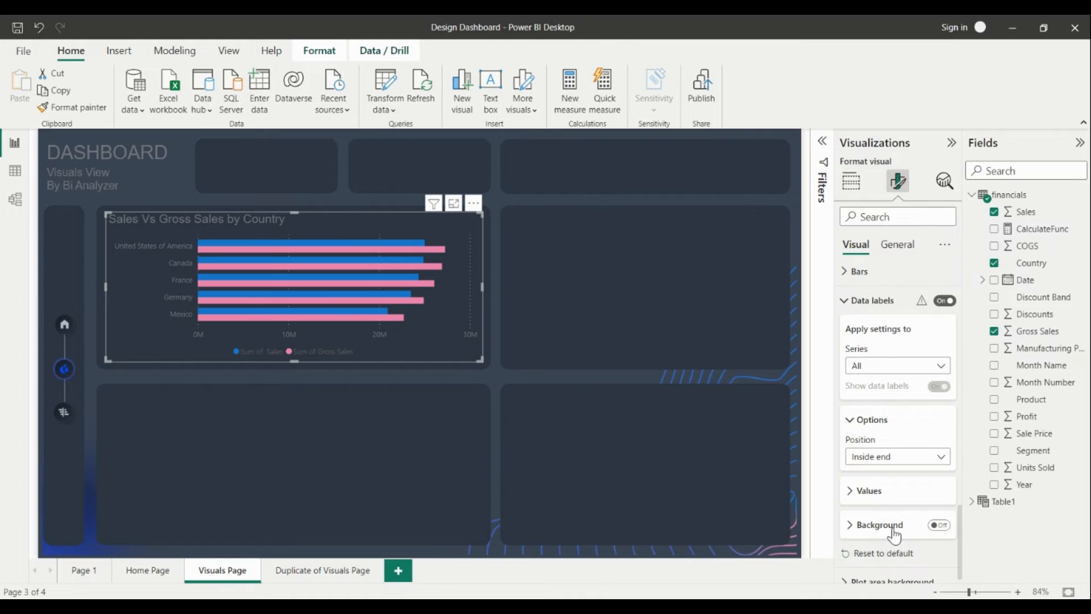
left_click(875, 460)
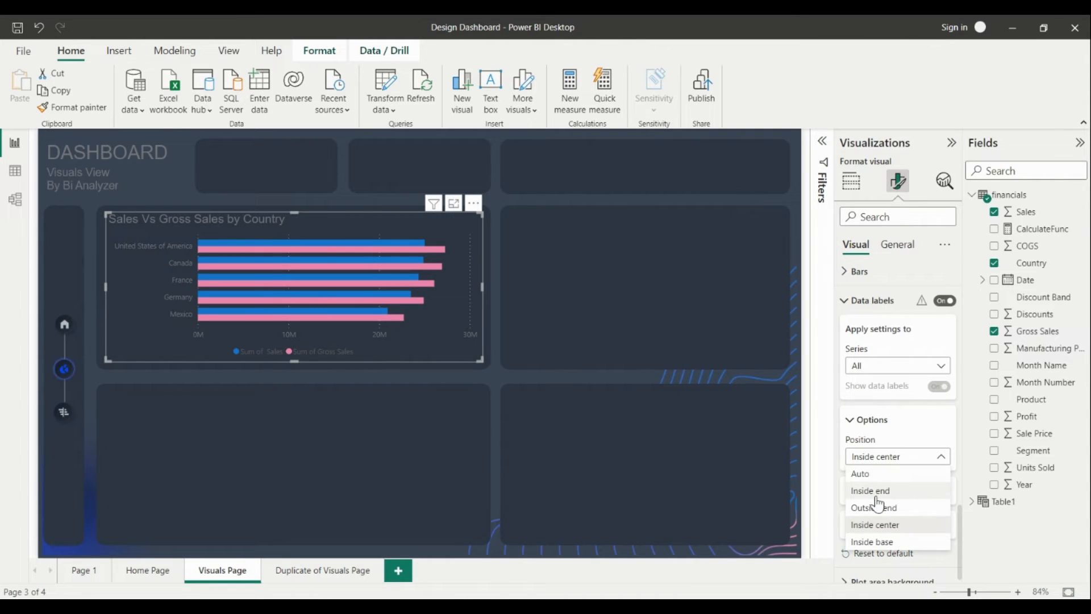
left_click(865, 512)
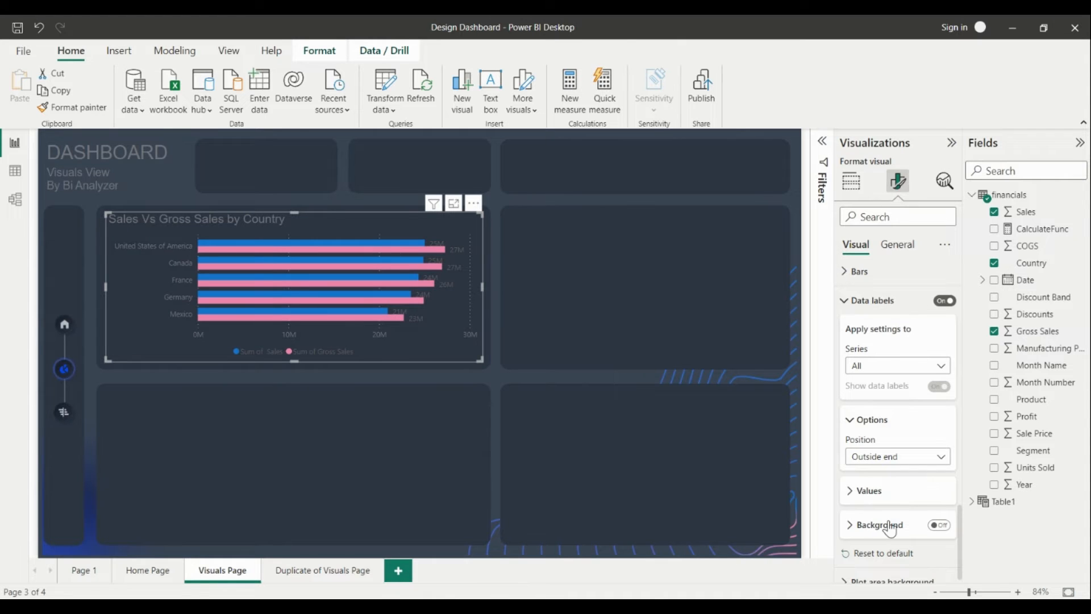
left_click(944, 301)
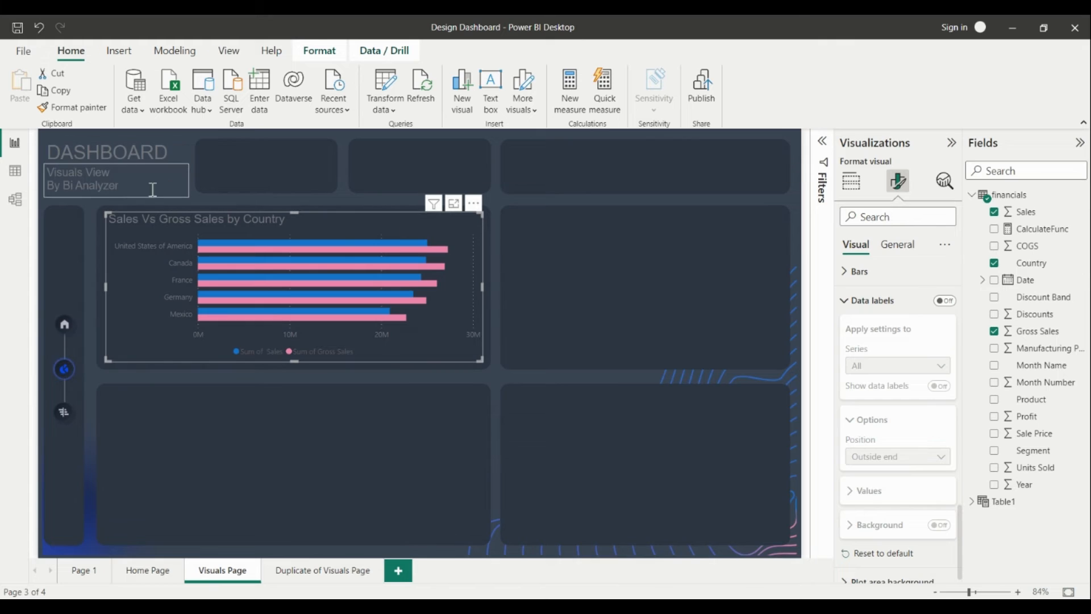
Rename the bar chart's Sum of Sales value on the X-axis to "Sales"
left_click(392, 205)
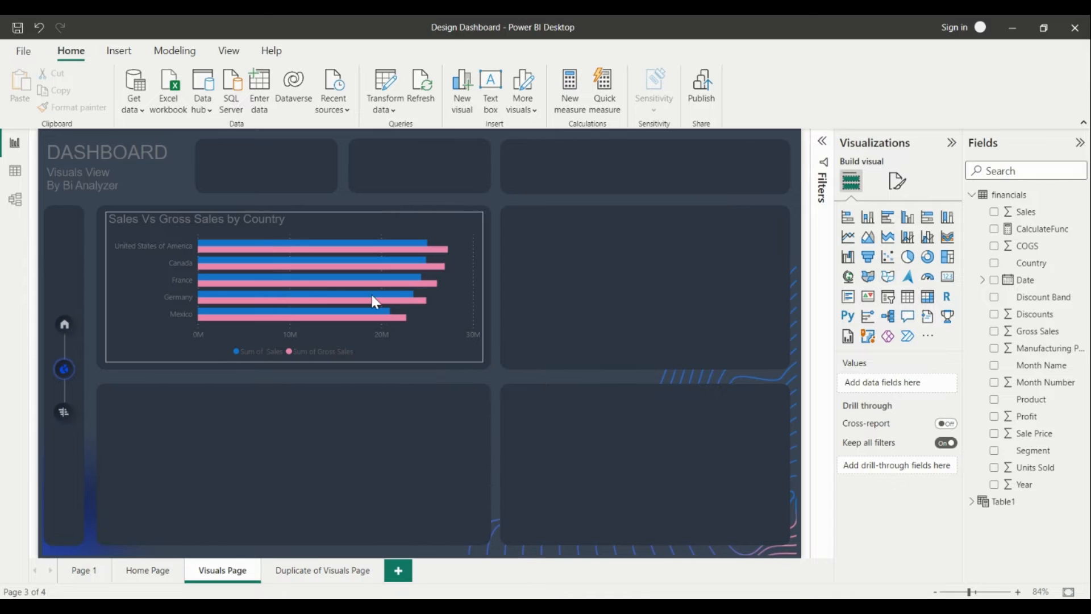
left_click(404, 346)
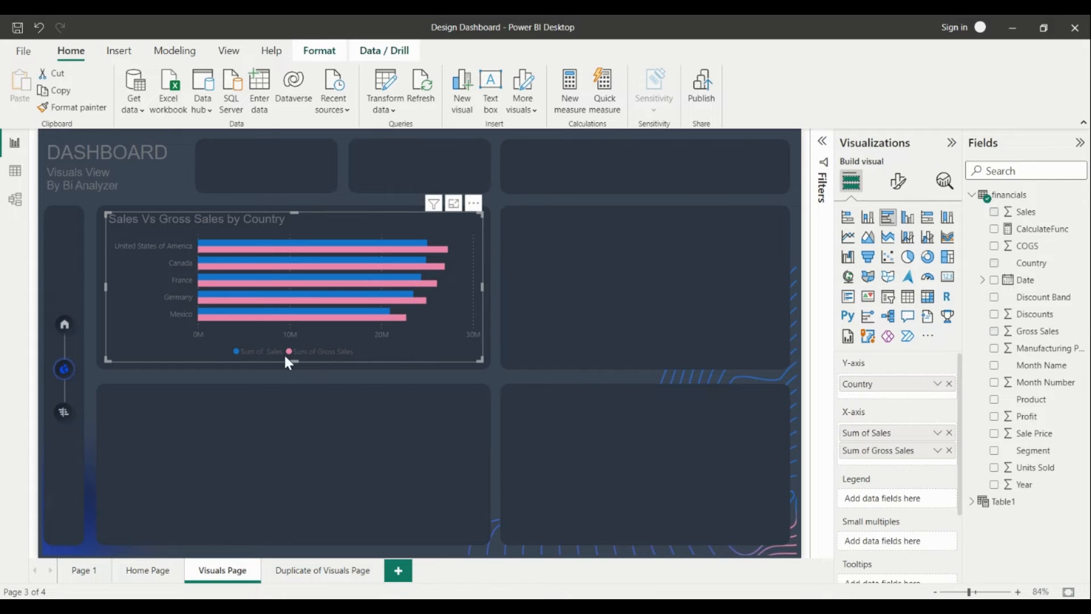
double_click(875, 433)
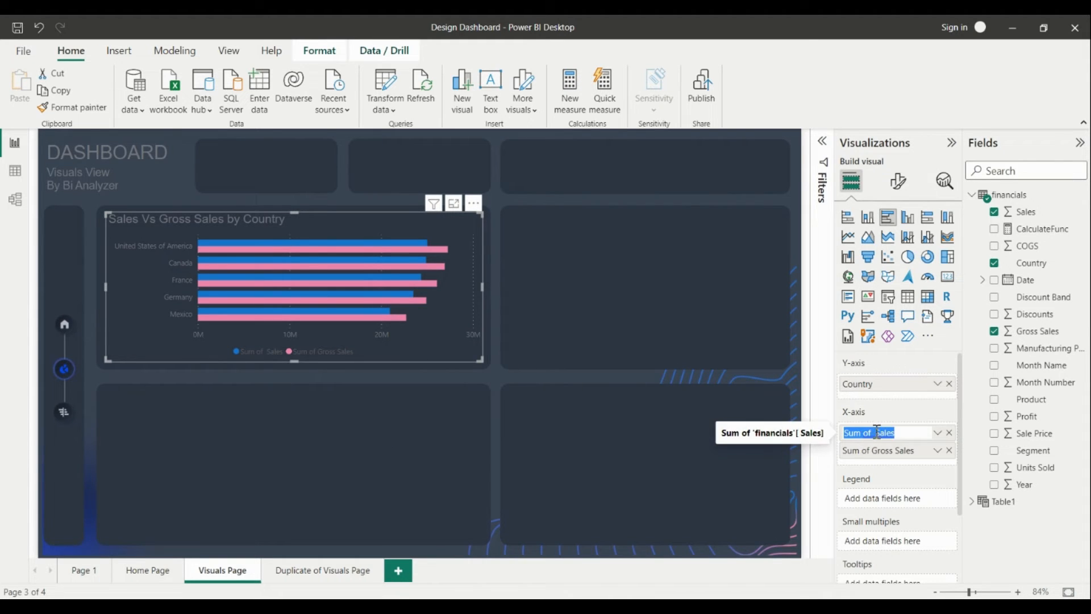
left_click(877, 432)
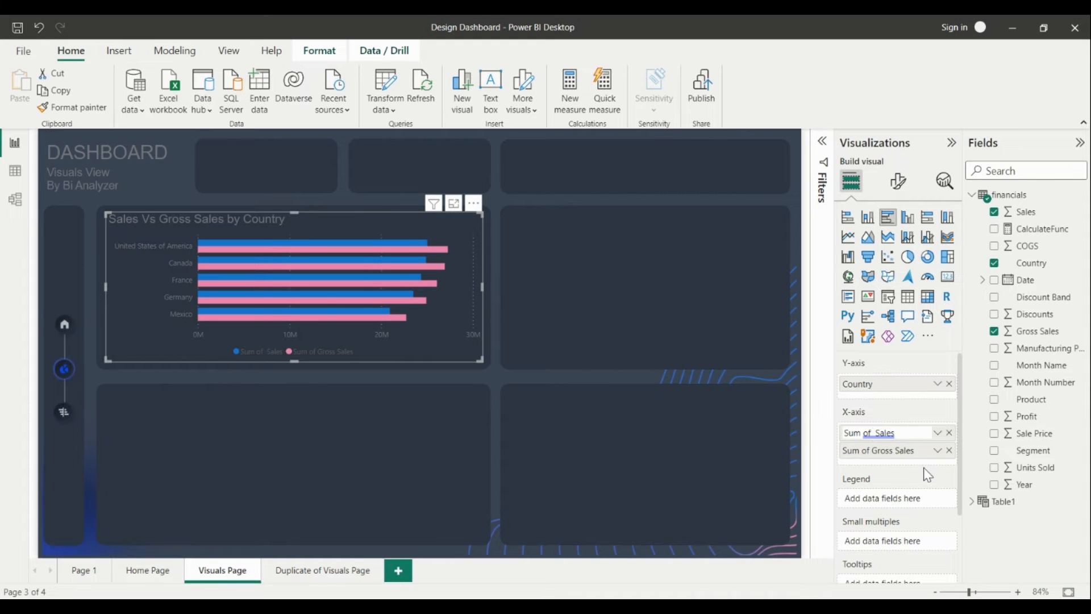
key("BackSpace")
key("BackSpace")
key("BackSpace")
key("BackSpace")
key("BackSpace")
key("BackSpace")
key("BackSpace")
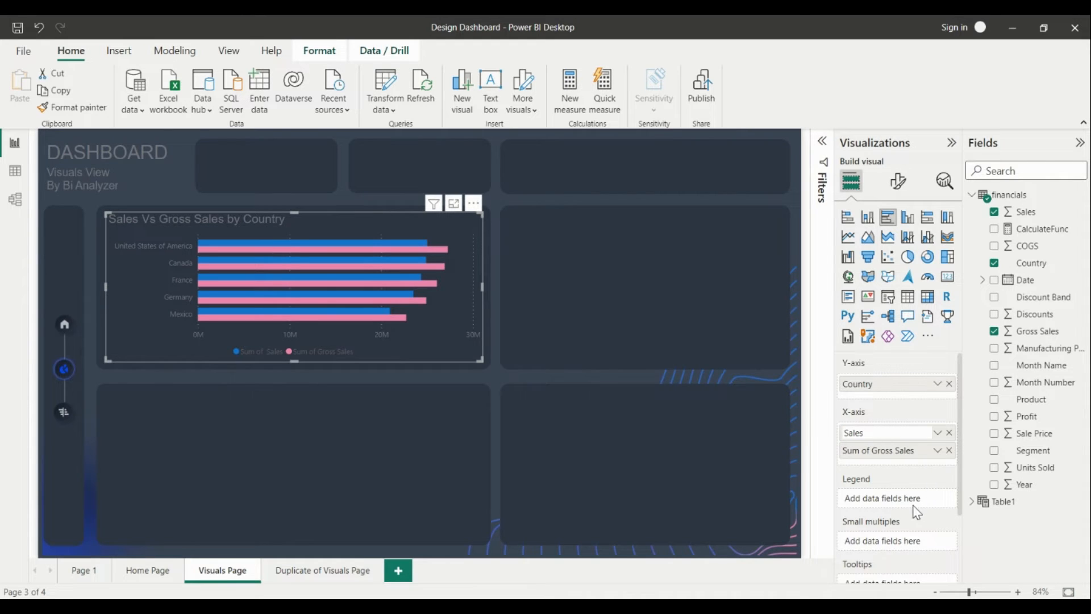
Rename the bar chart's Sum of Gross Sales value on the X-axis to "Gross Sales"
left_click(878, 451)
double_click(873, 452)
left_click(873, 452)
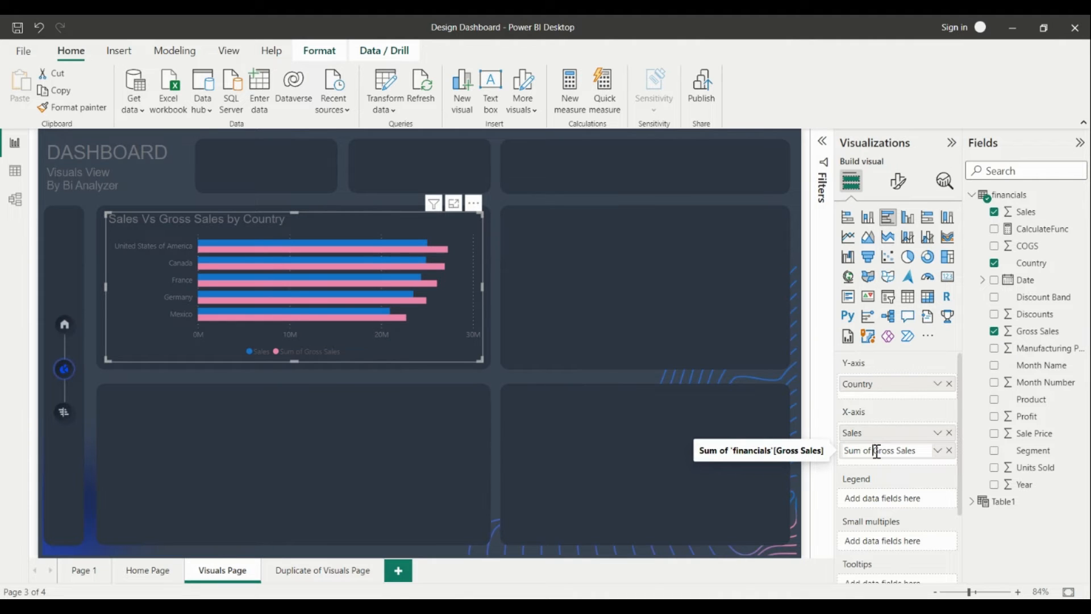
key("BackSpace")
key("BackSpace")
key("BackSpace")
key("BackSpace")
key("BackSpace")
key("BackSpace")
key("BackSpace")
key("Return")
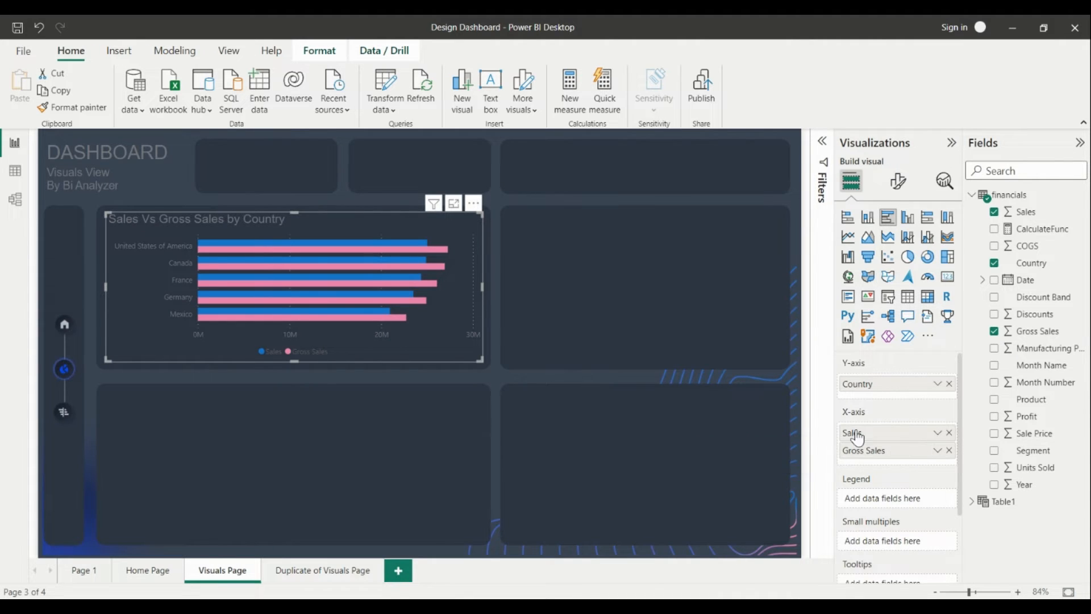
Insert a donut chart and fit it inside the large card beside the bar chart
left_click(339, 199)
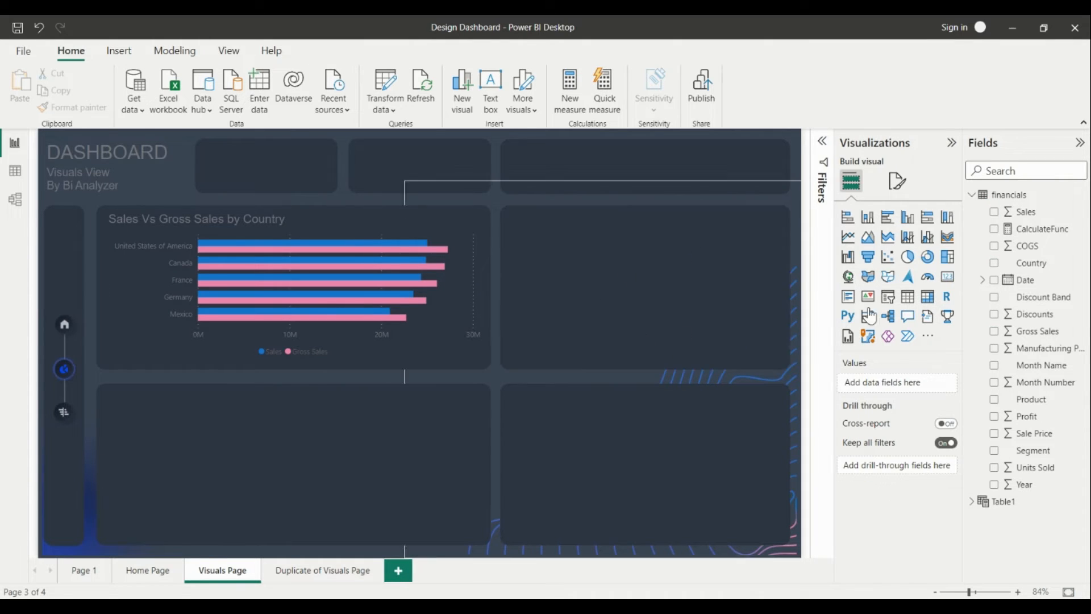
left_click(928, 256)
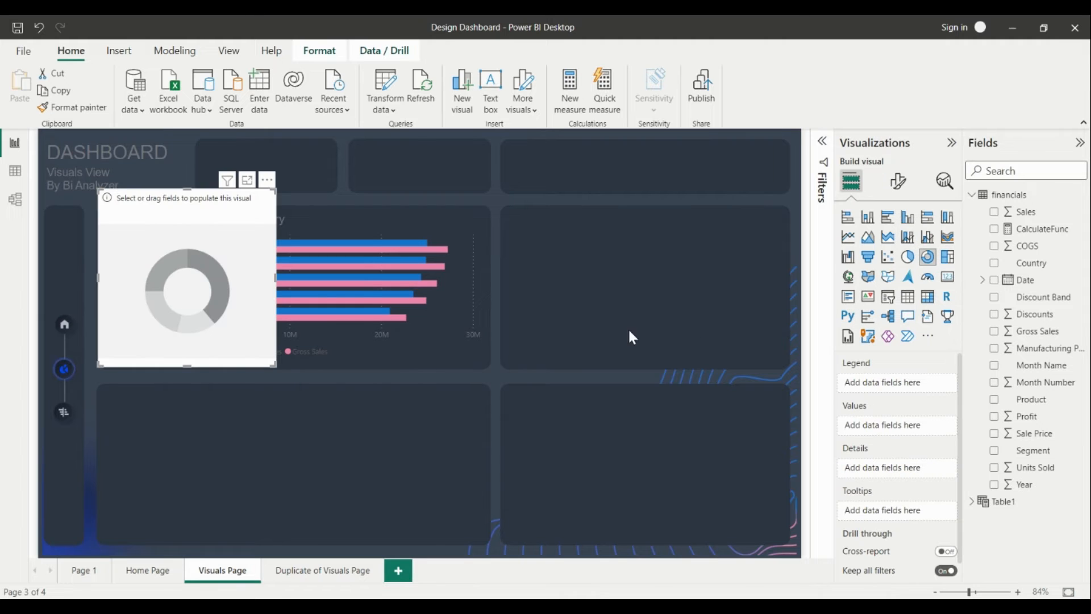
left_click_drag(193, 290, 602, 318)
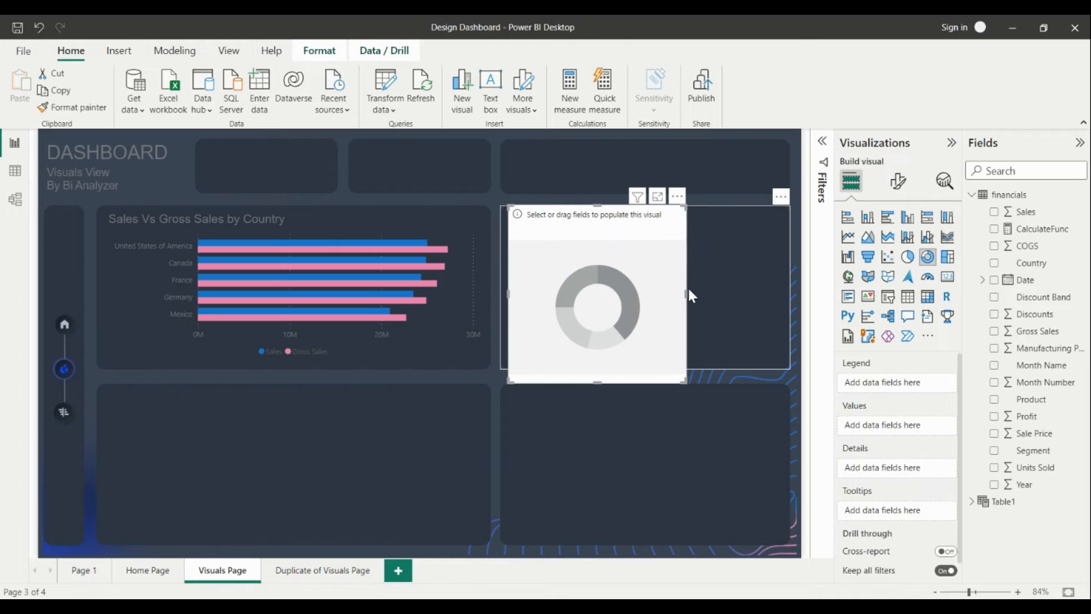
left_click_drag(686, 293, 791, 295)
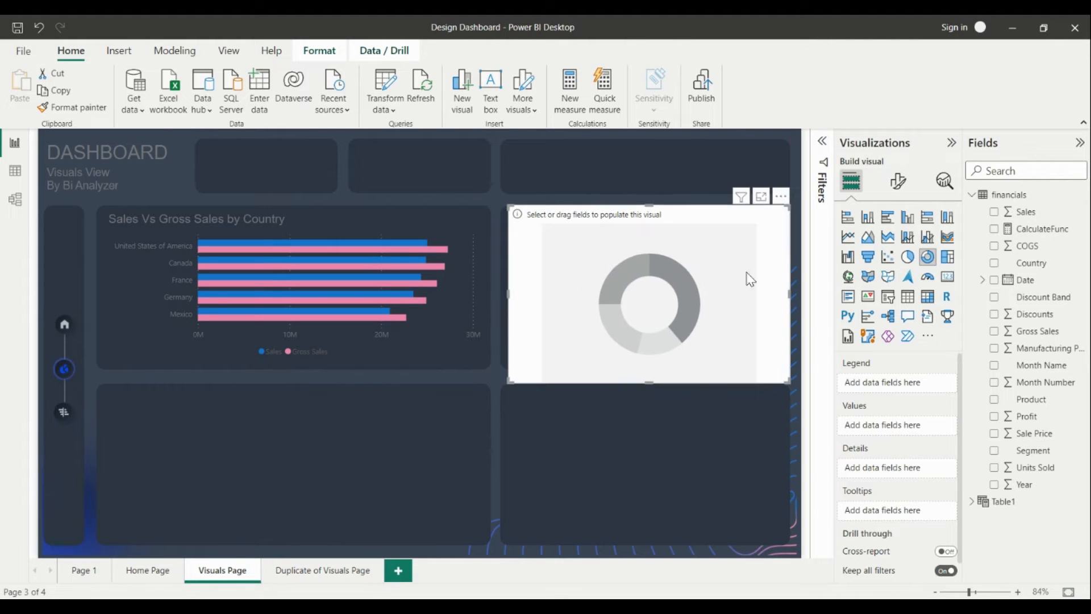
left_click_drag(648, 203, 652, 219)
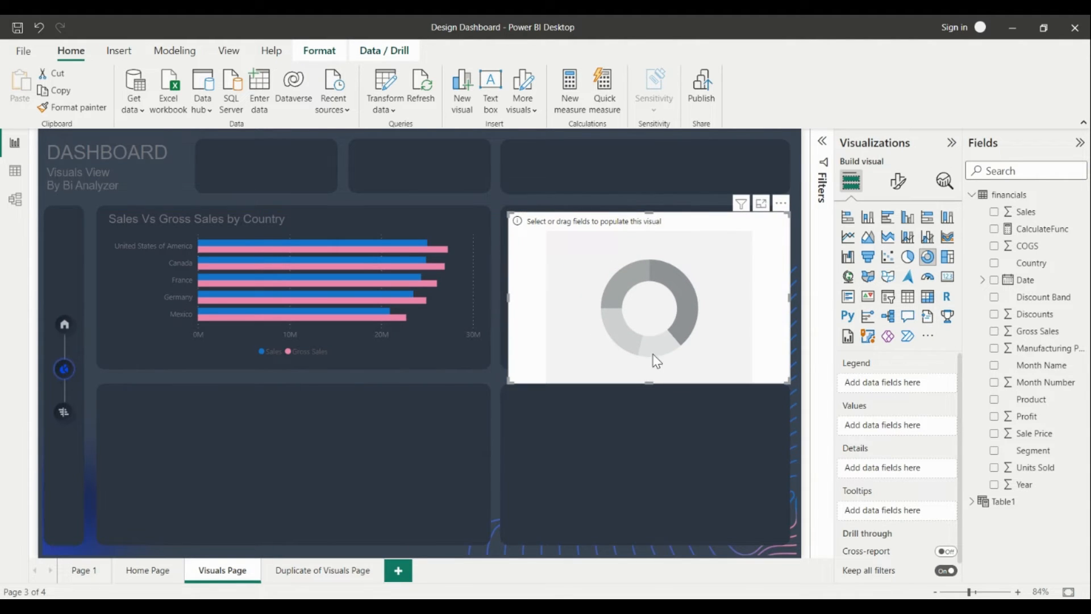
left_click_drag(650, 381, 656, 359)
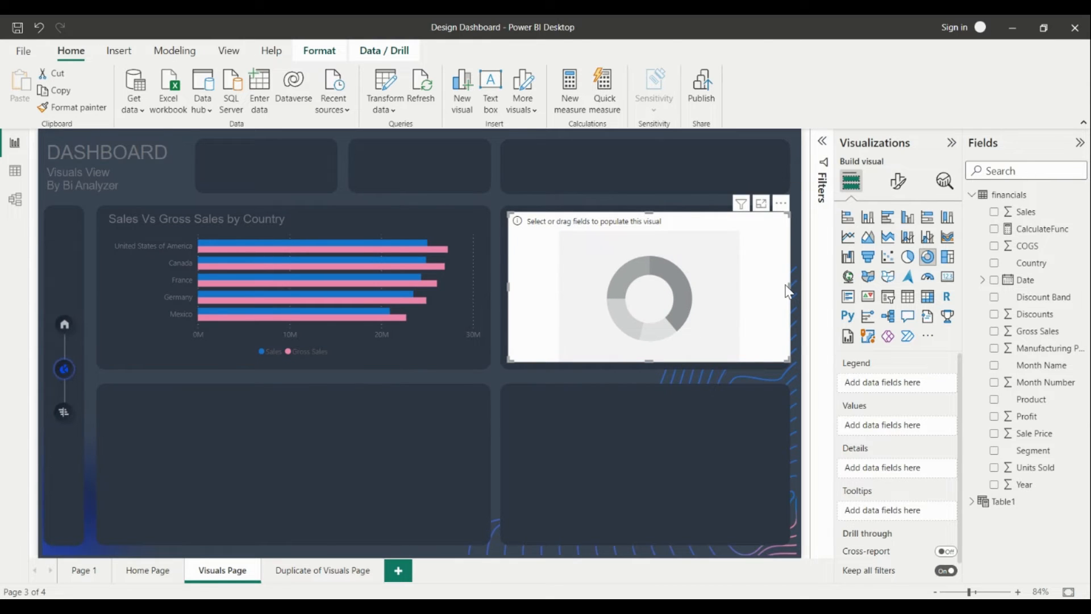
left_click_drag(787, 284, 784, 285)
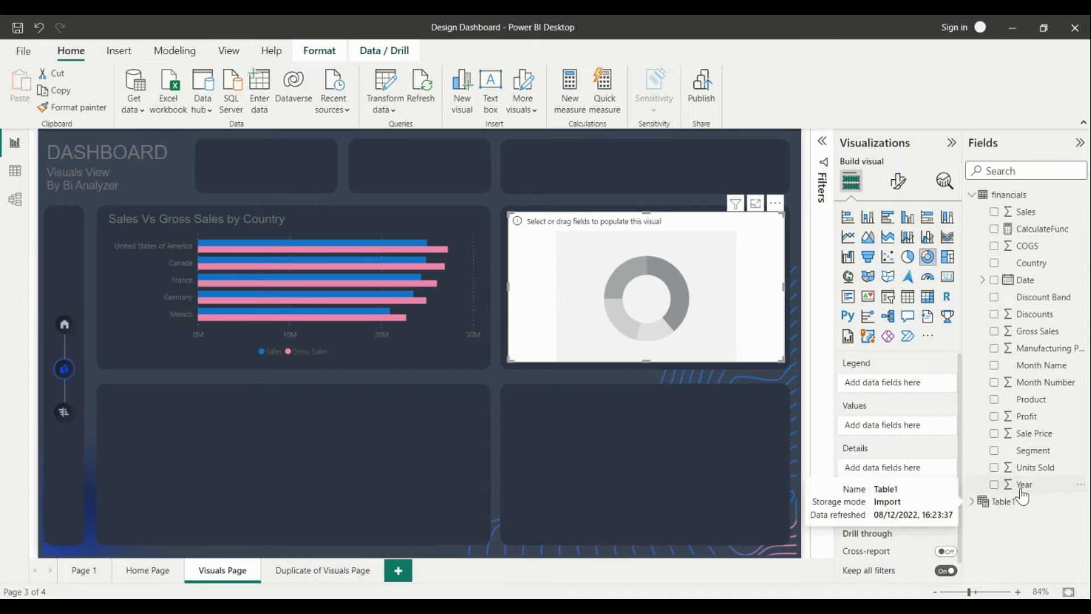
Assign Year as the donut chart's legend, try Profit as its values, and replace it with Sales
left_click_drag(1022, 484, 893, 387)
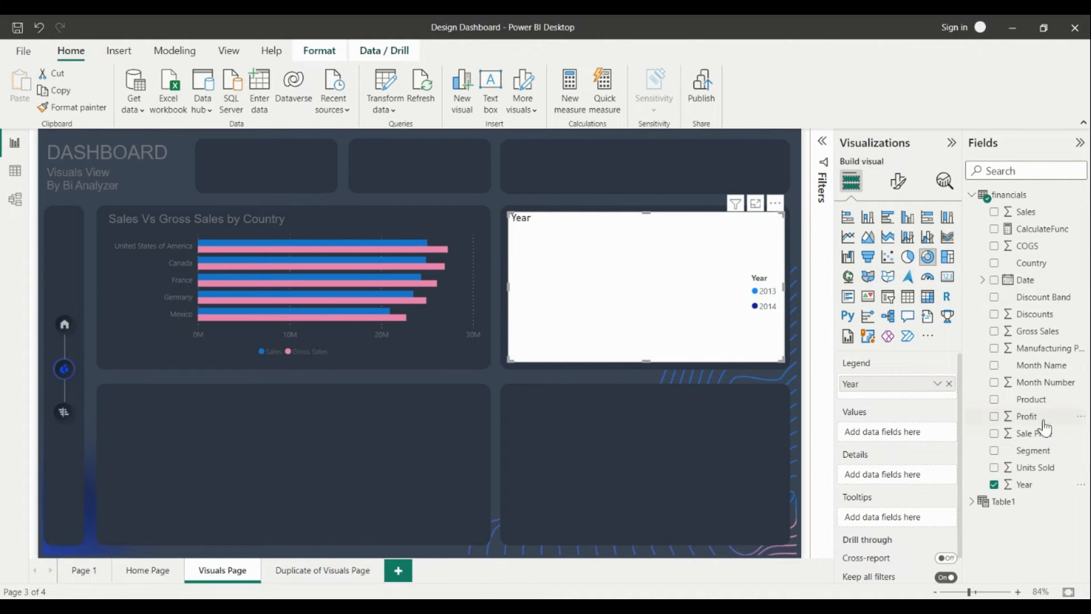
left_click_drag(1043, 424, 909, 432)
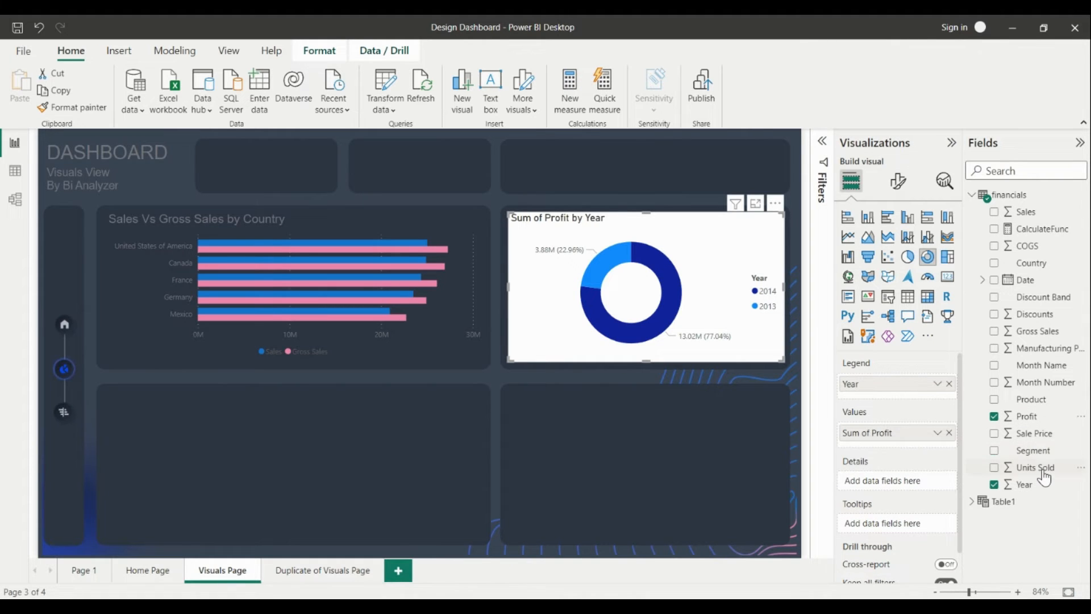
left_click(949, 433)
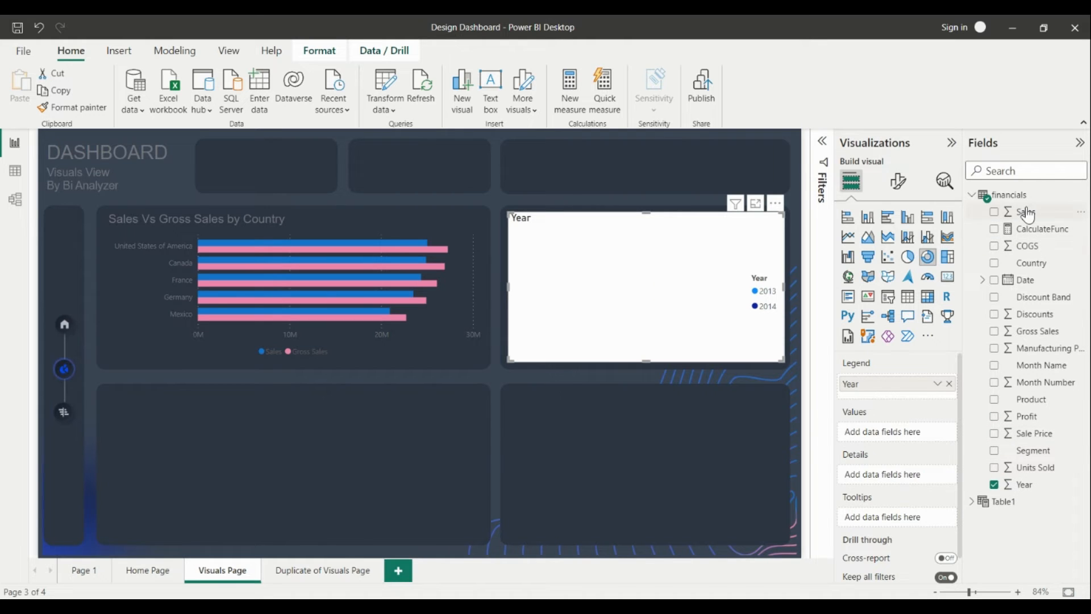
left_click_drag(1024, 211, 900, 431)
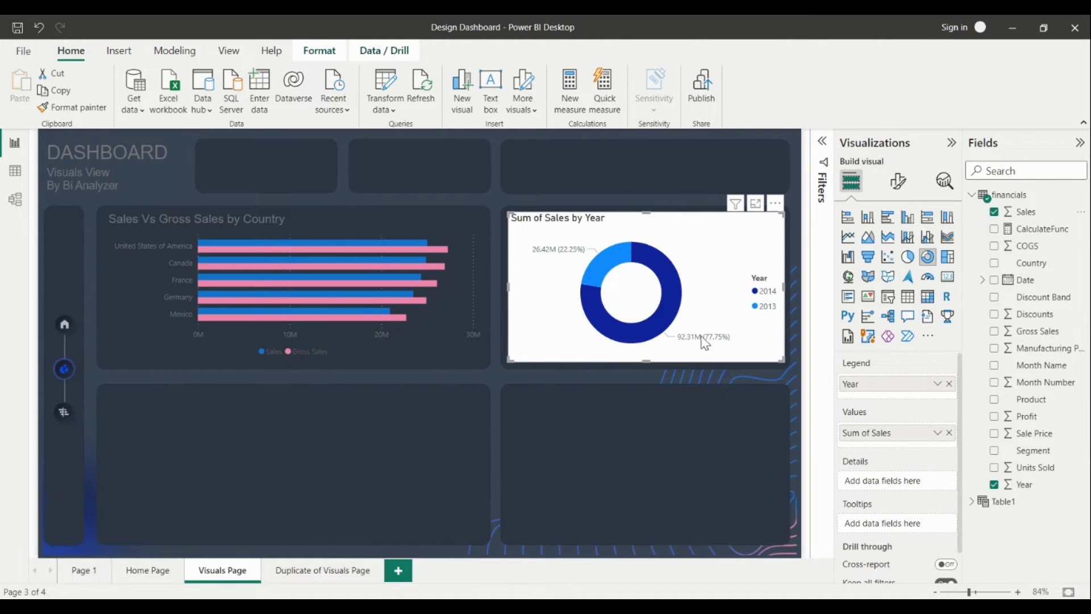
Set the inner radius of the donut chart's slices to 90 px
left_click(893, 193)
left_click(859, 308)
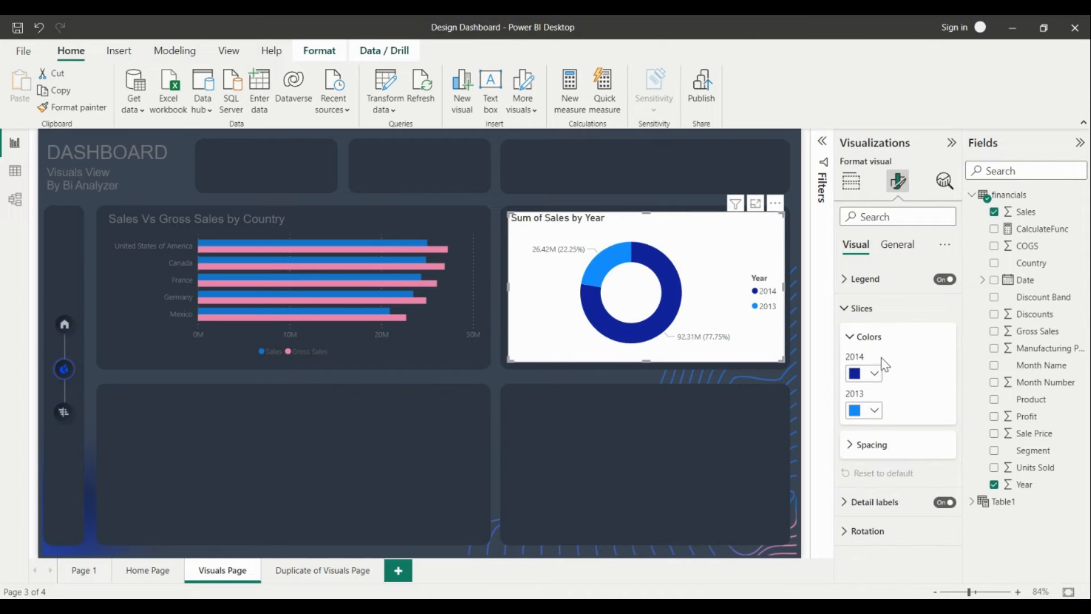
left_click(867, 445)
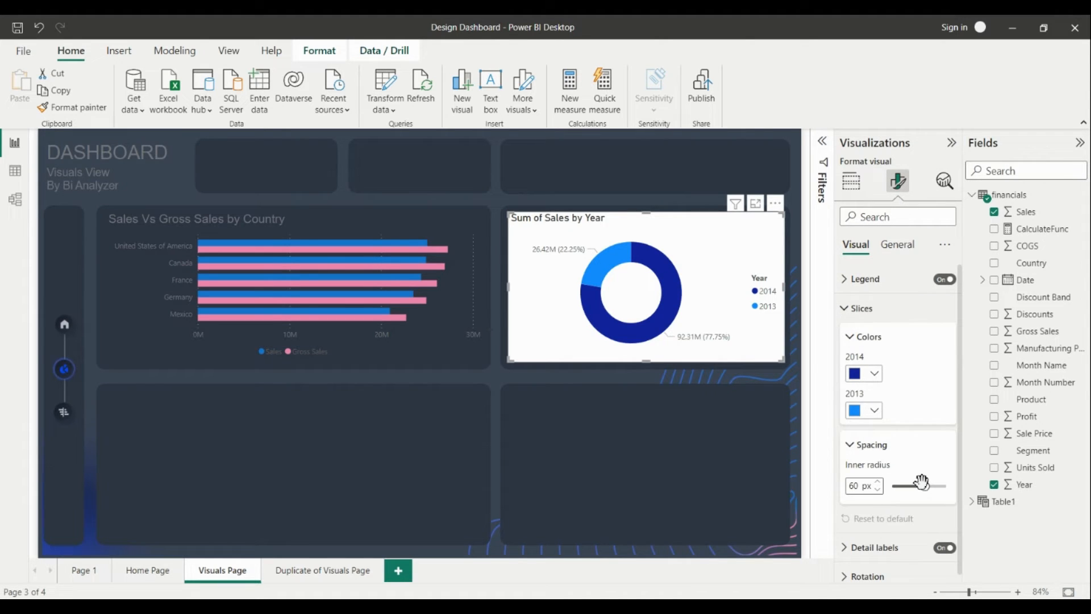
mouse_move(925, 486)
left_mouse_down()
mouse_move(903, 485)
mouse_move(939, 497)
left_mouse_up()
left_click(878, 481)
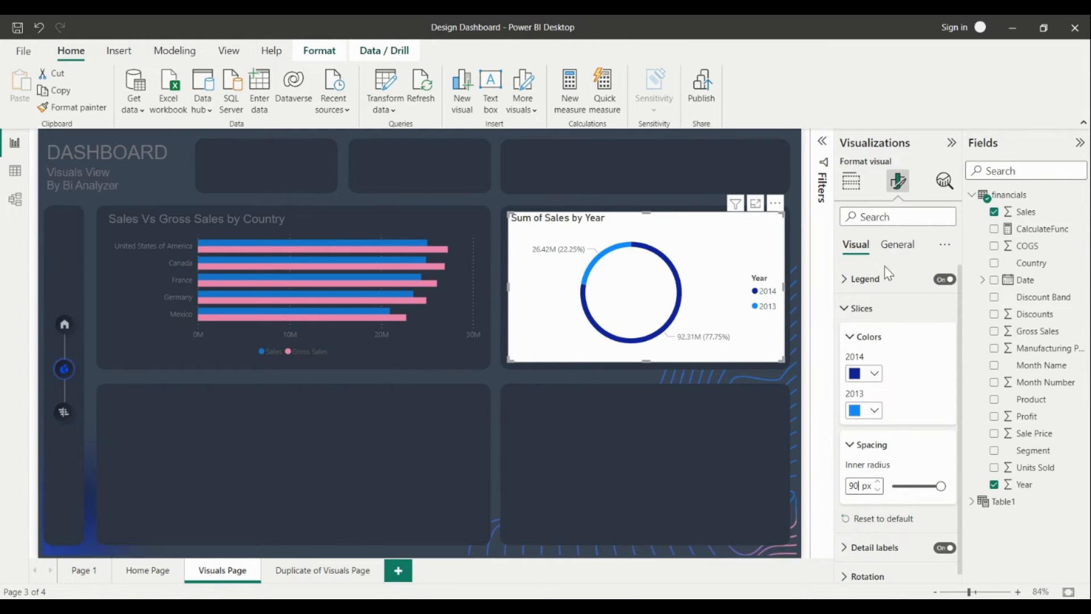
Retitle the donut chart "Sales by Year" and format the title in Arial with grey text
left_click(897, 245)
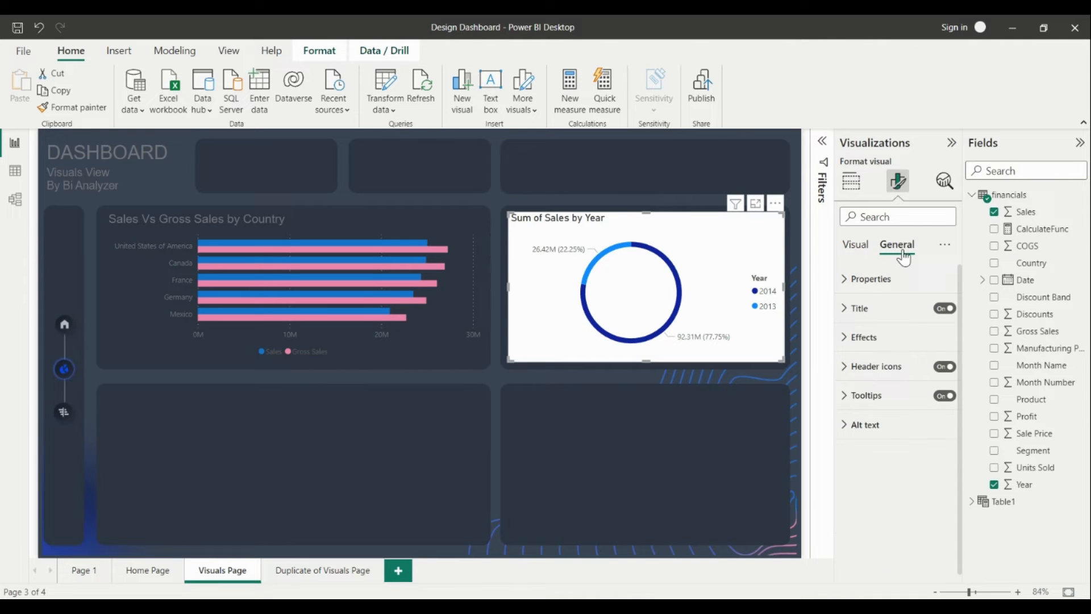
left_click(875, 310)
left_click(872, 423)
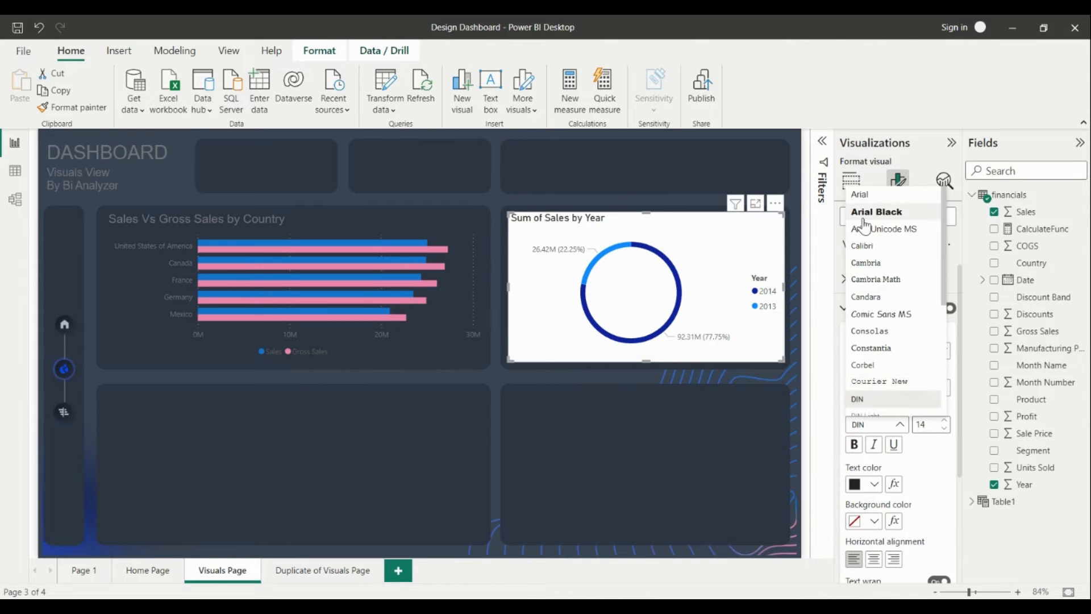
left_click(859, 196)
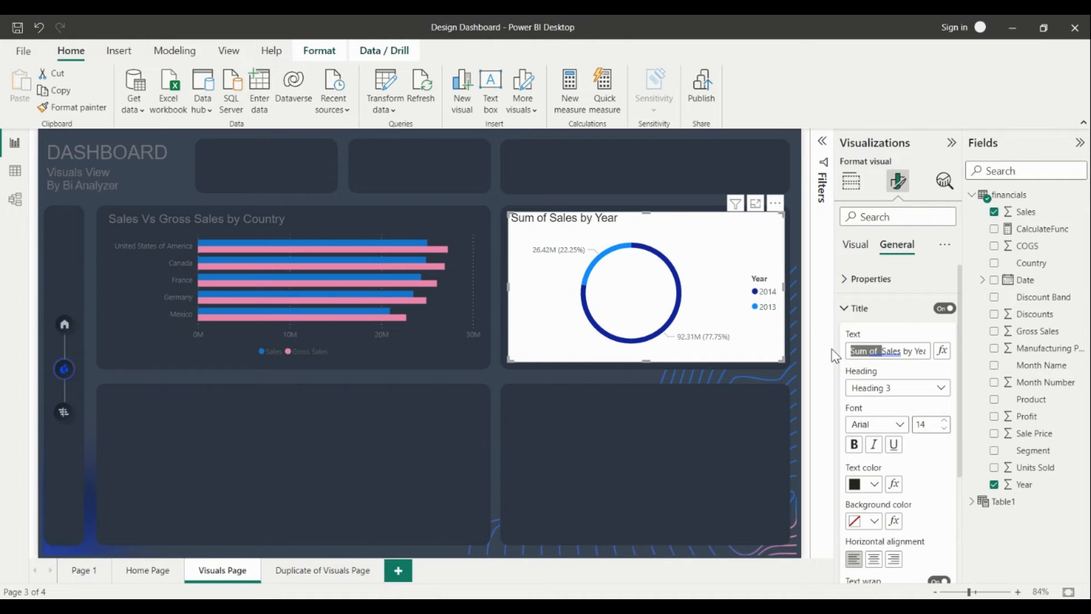
key("BackSpace")
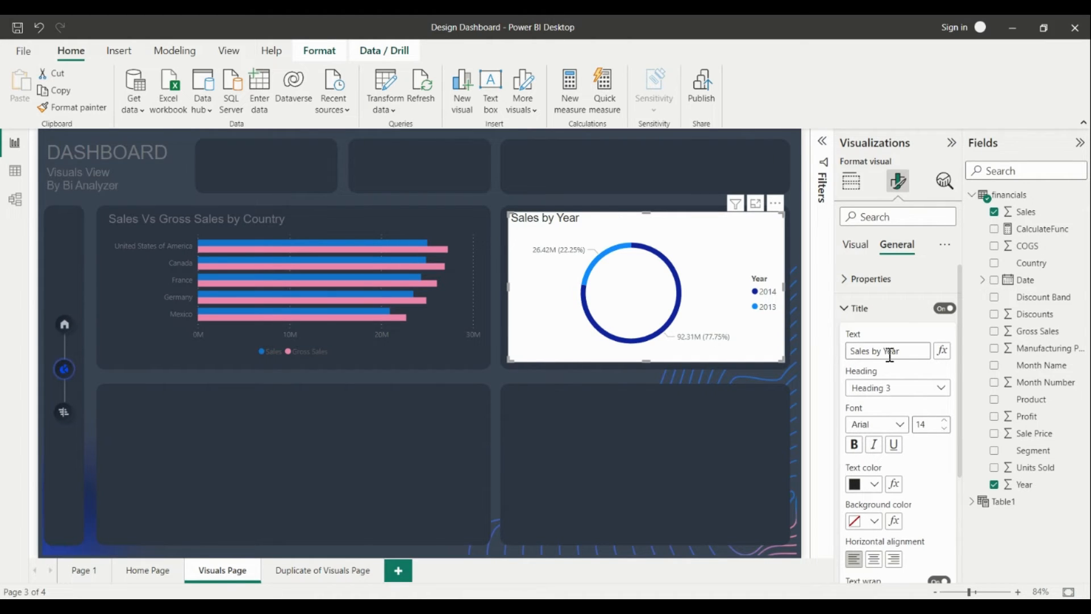
left_click(874, 484)
left_click(877, 424)
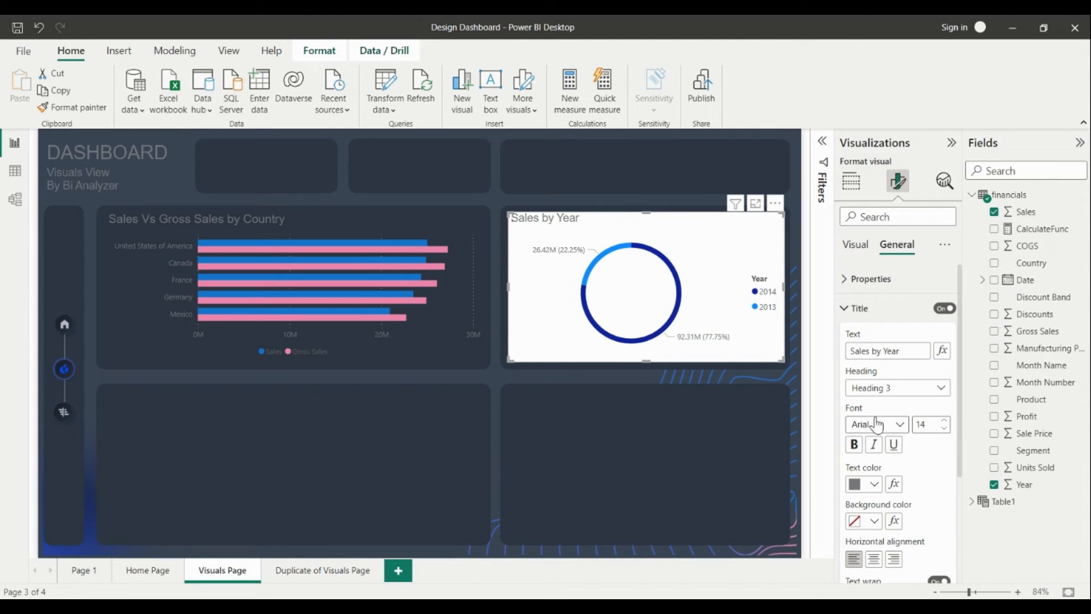
Turn off the donut chart's background so the dark card shows through
left_click(859, 308)
left_click(864, 337)
left_click(937, 367)
left_click(938, 367)
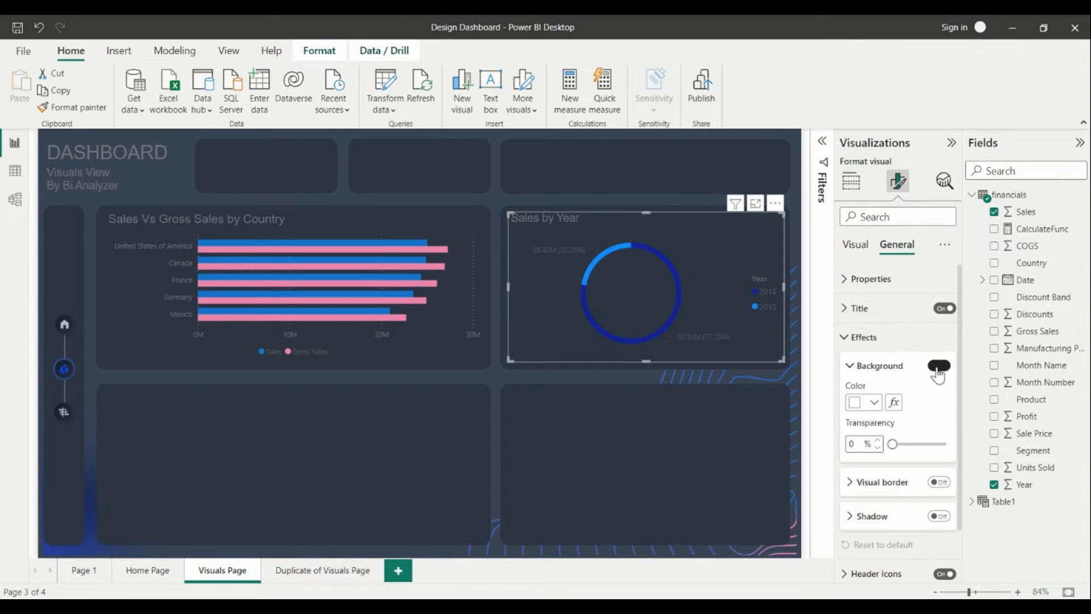
Color the donut chart's 2014 slice pink #ED87AC and its 2013 slice the recently used blue
left_click(855, 257)
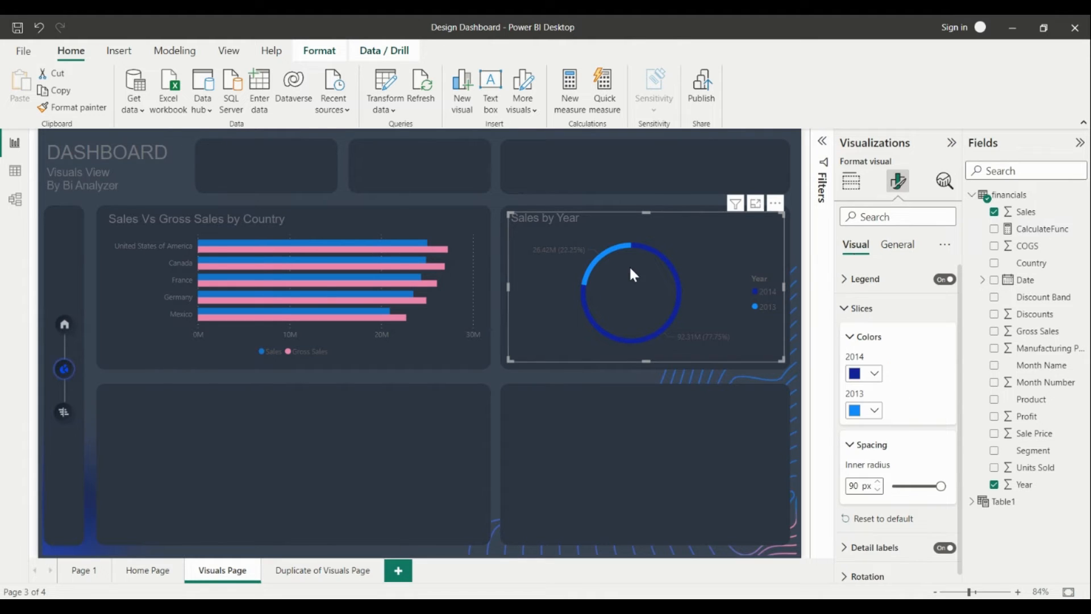
left_click(877, 311)
left_click(875, 310)
left_click(866, 372)
left_click(883, 311)
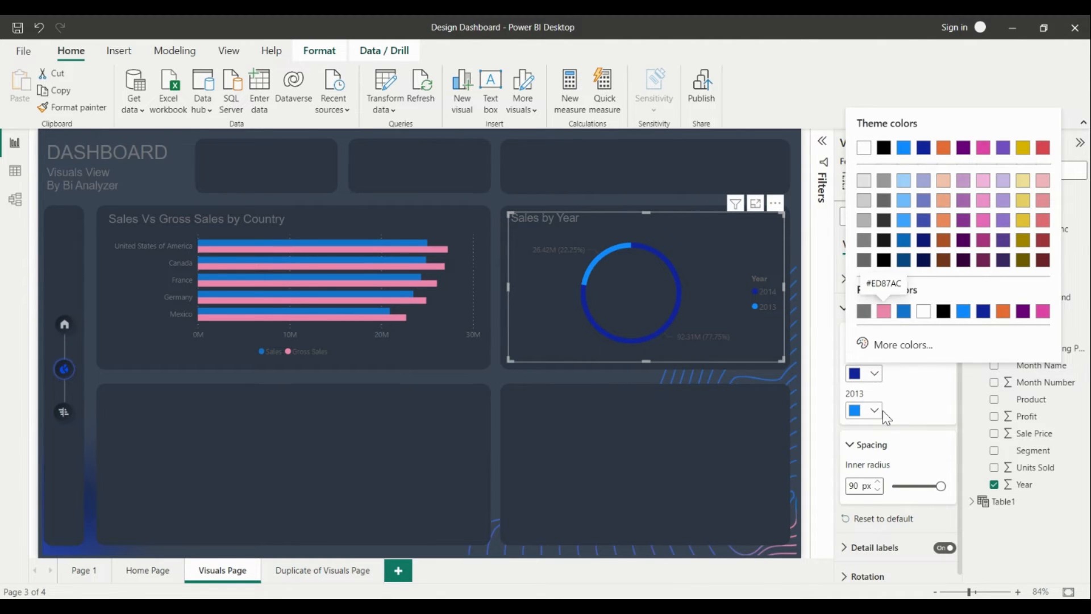
left_click(864, 410)
left_click(902, 350)
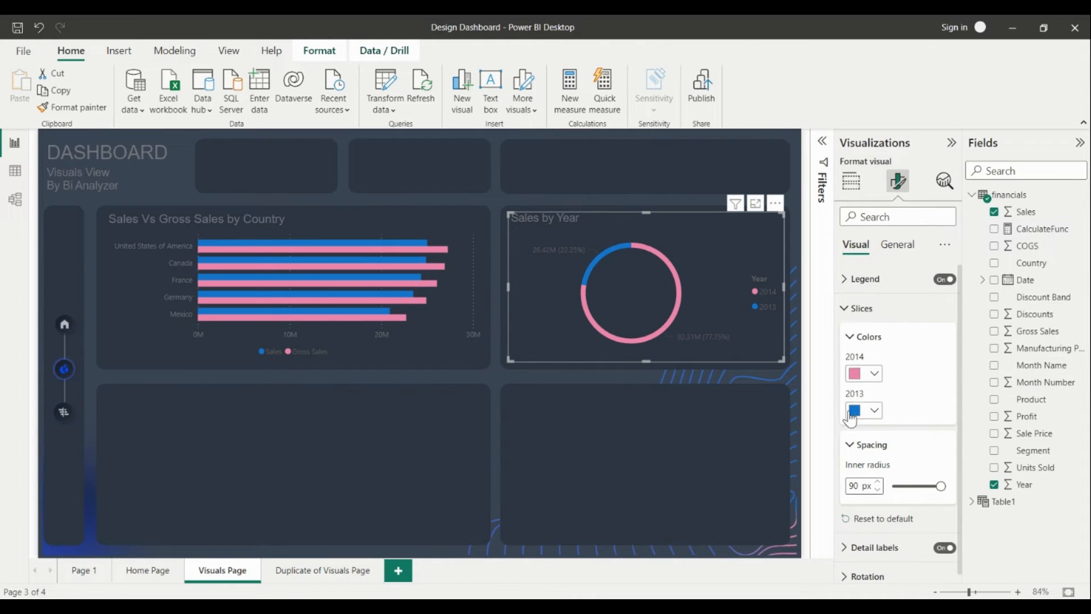
left_click(891, 315)
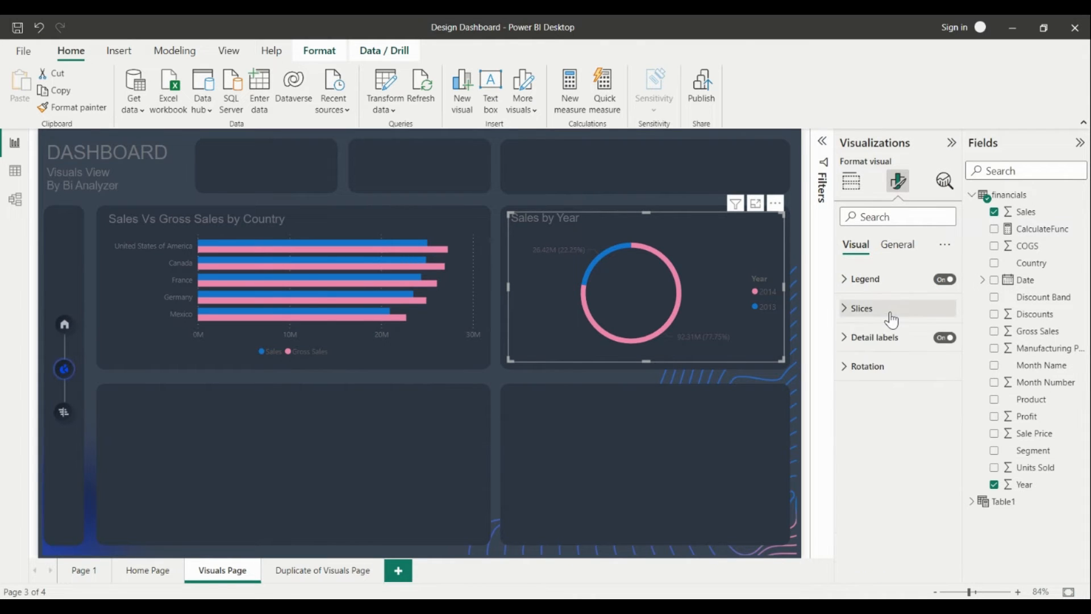
Try the Sales by Year donut's legend at bottom center and top left, and return it to center right
left_click(864, 341)
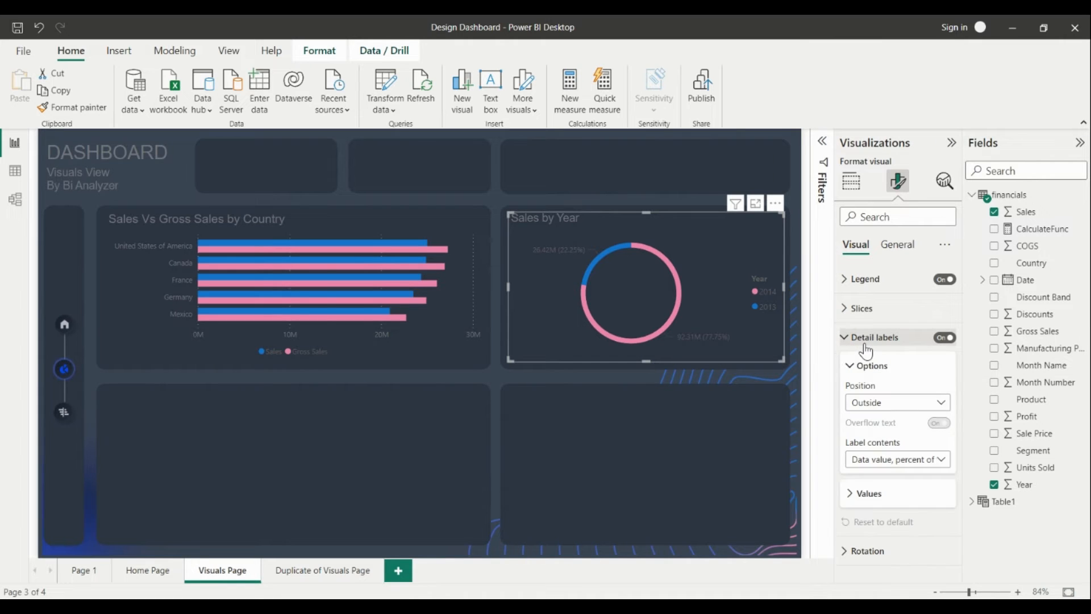
left_click(864, 341)
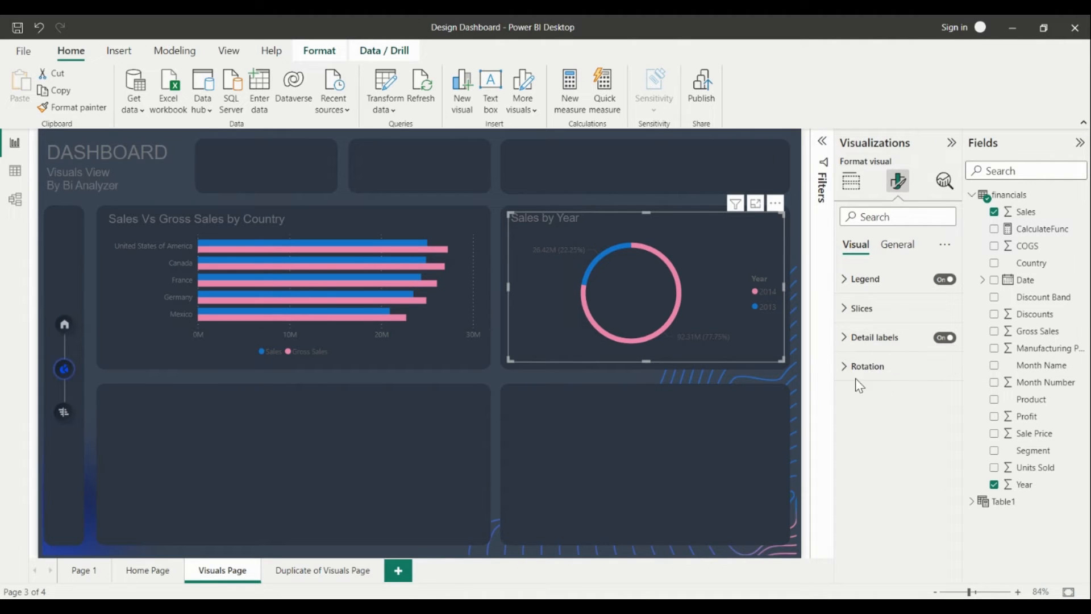
left_click(875, 279)
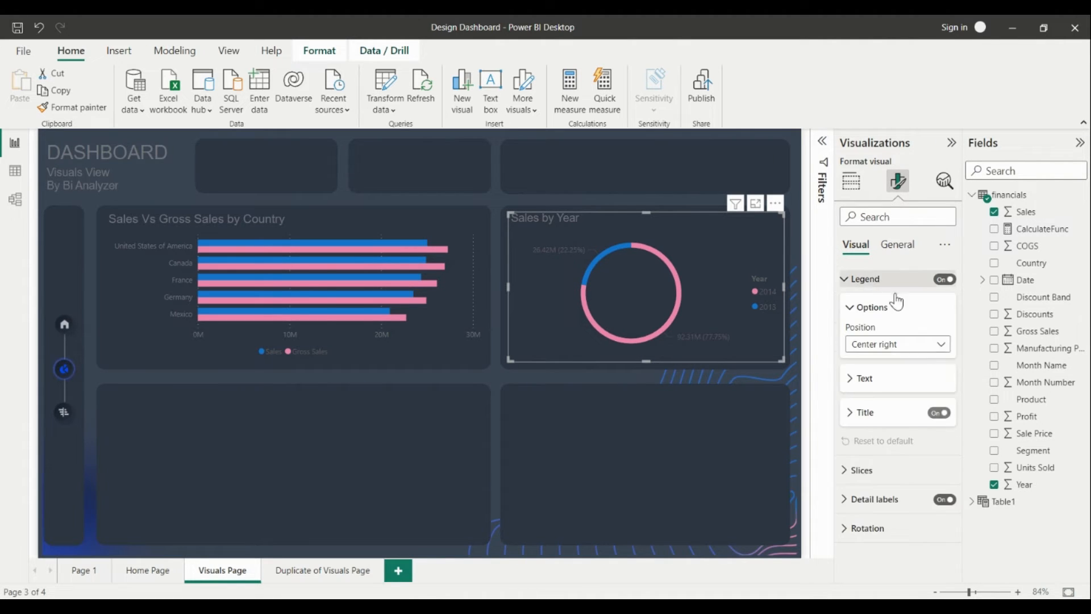
left_click(872, 349)
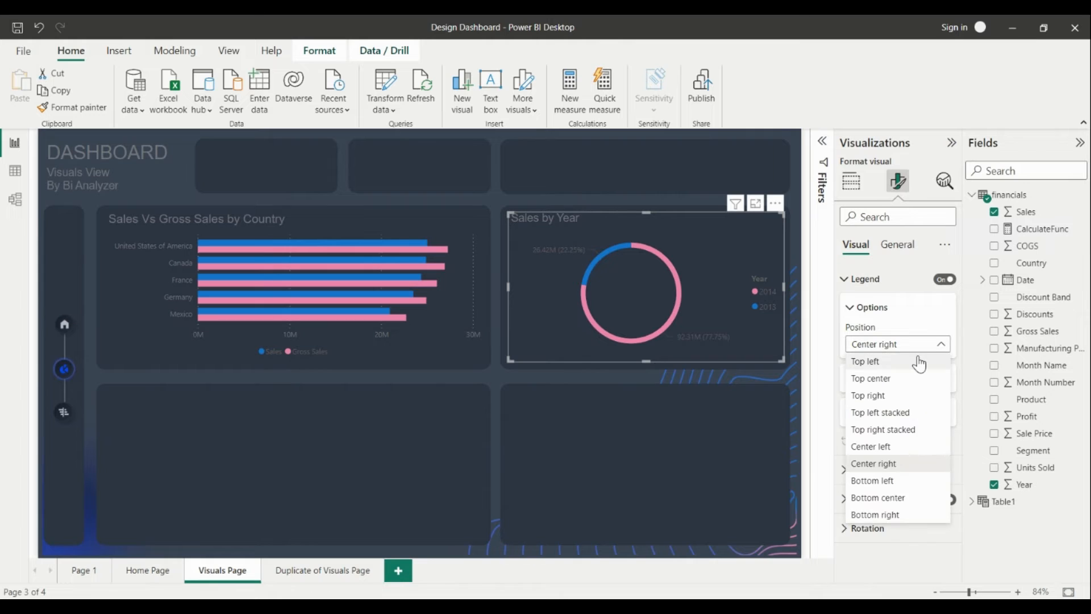
left_click(886, 498)
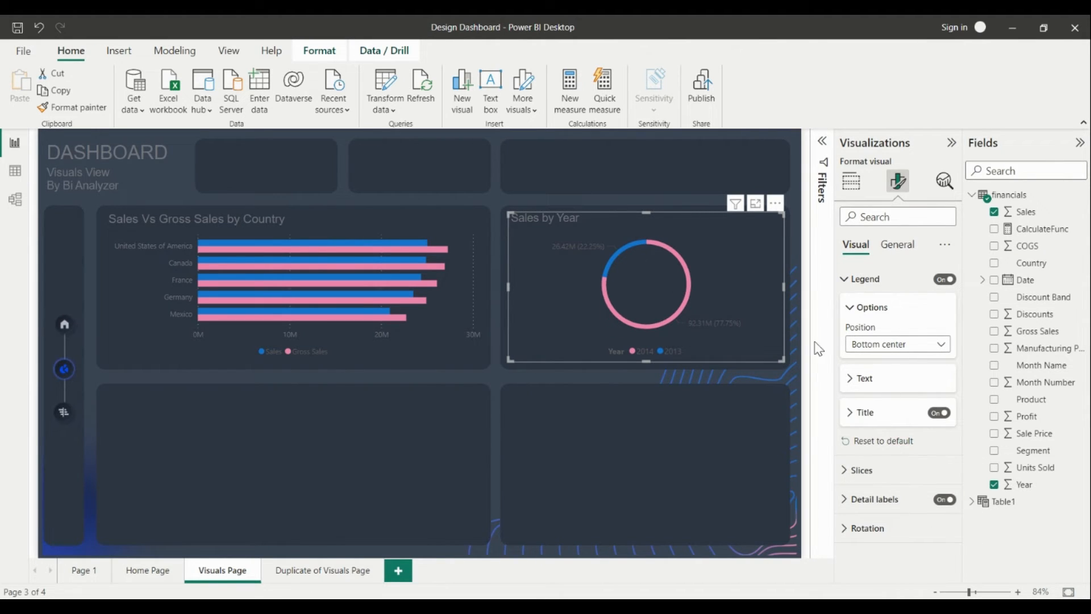
left_click(881, 348)
left_click(882, 351)
left_click(900, 344)
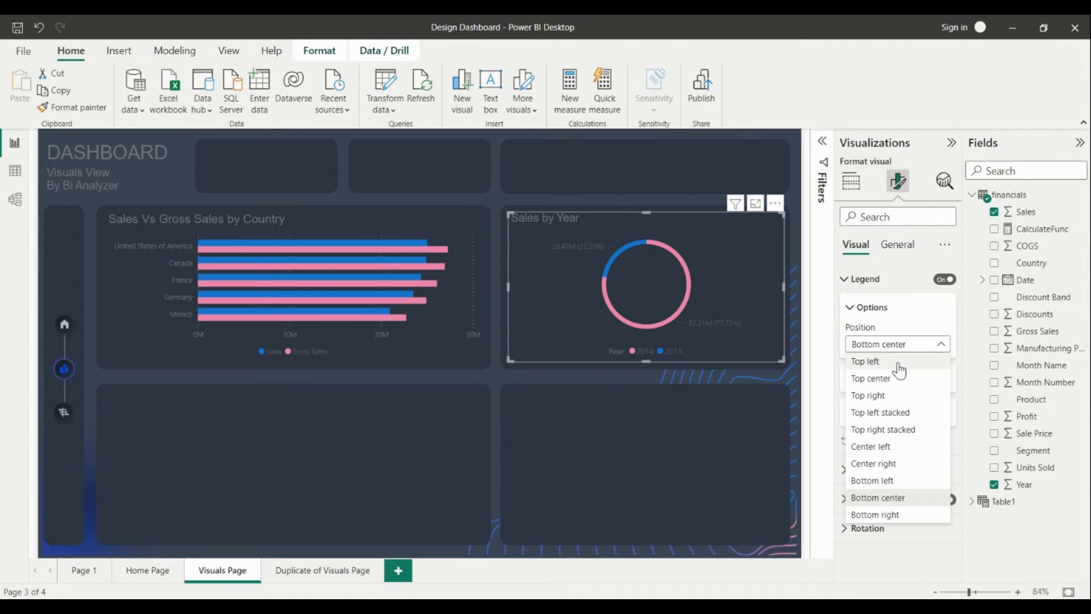
left_click(899, 366)
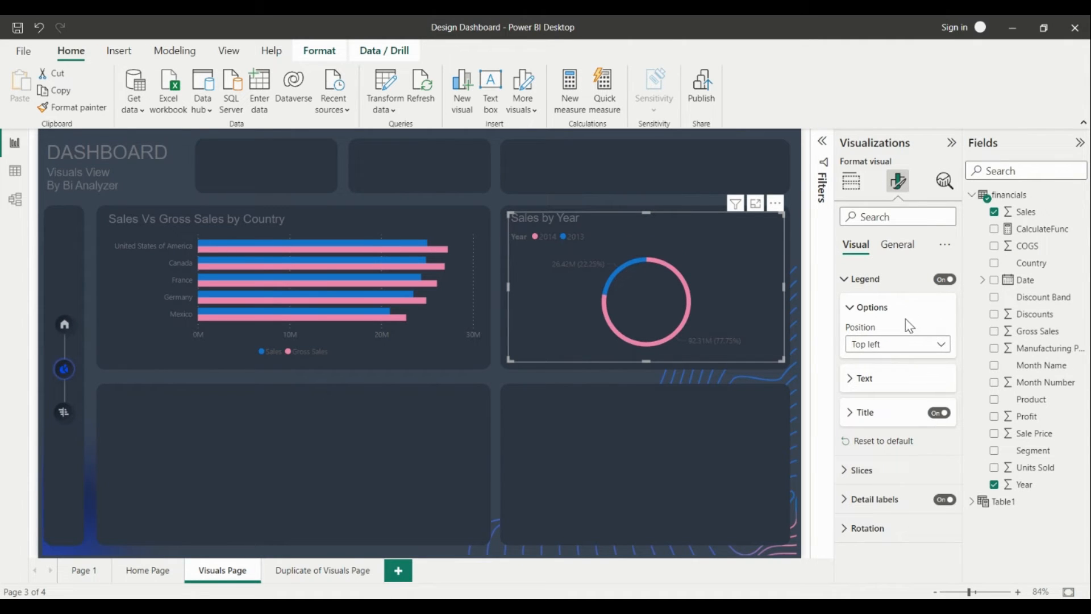
left_click(907, 343)
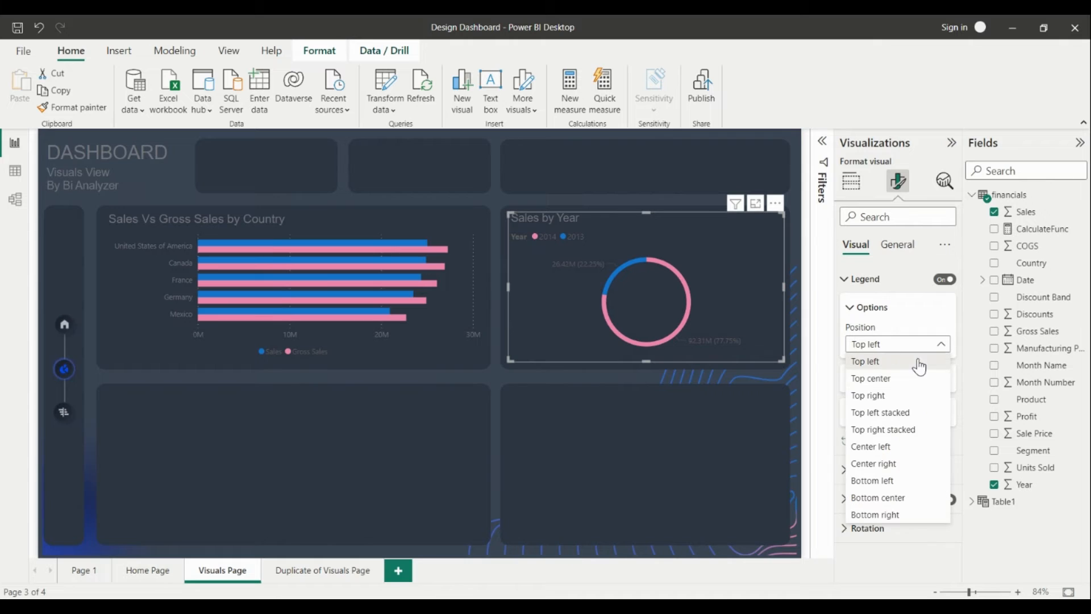
left_click(911, 471)
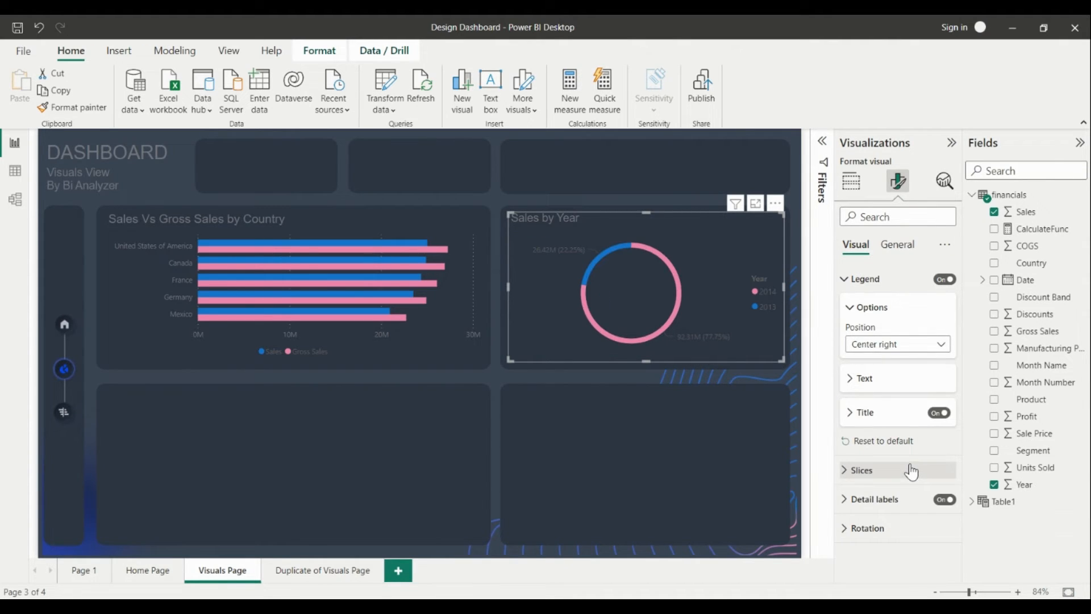
Turn off the legend of the Sales by Year donut chart and deselect the chart
left_click(944, 279)
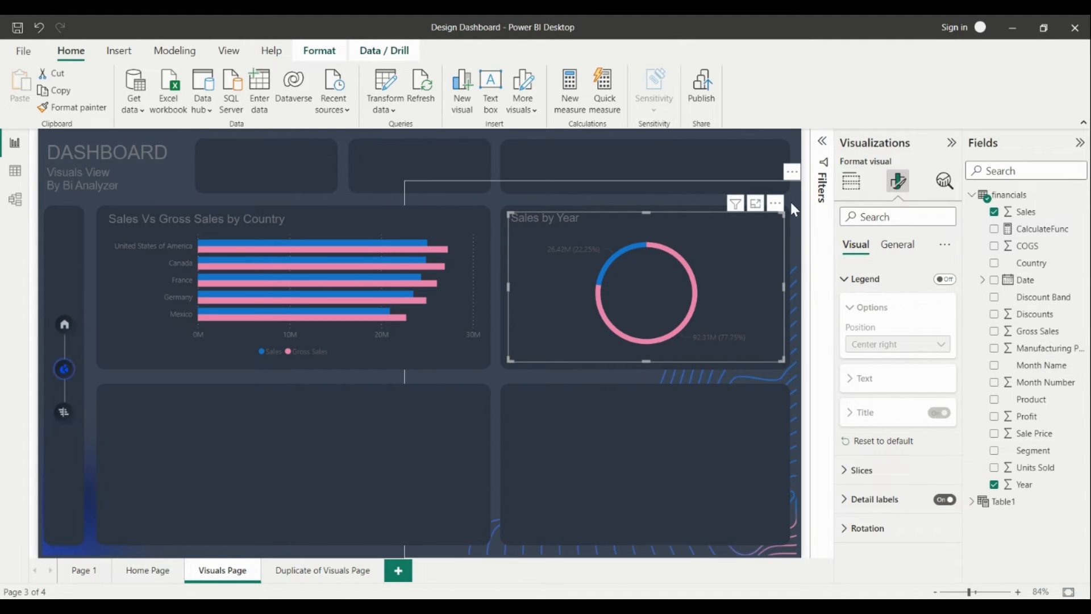
key("Escape")
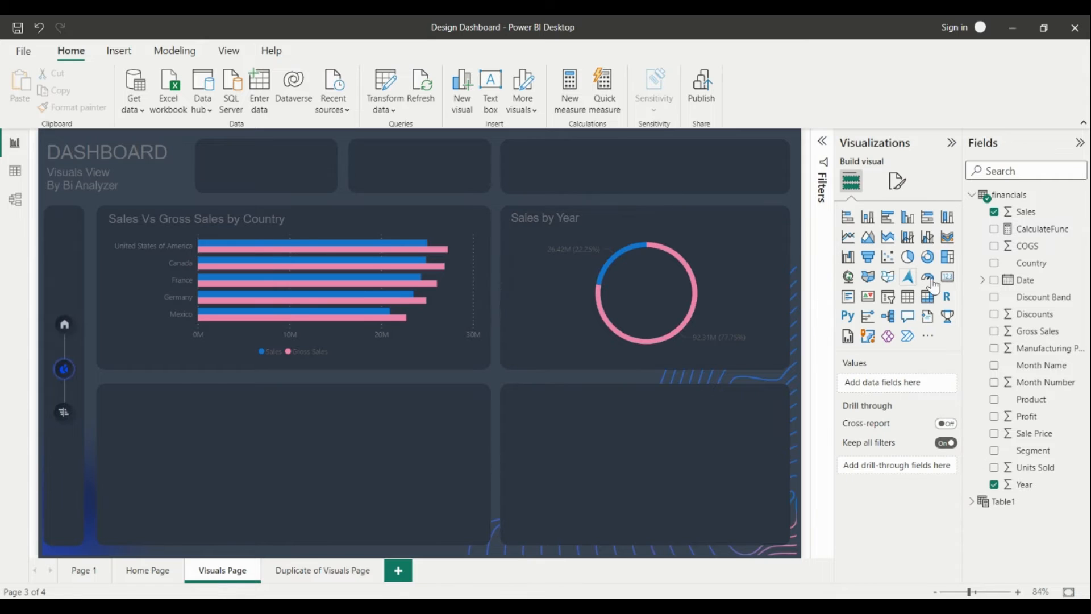
Add a second donut chart, place it over the Sales by Year donut and resize it to match that chart's frame
left_click(927, 257)
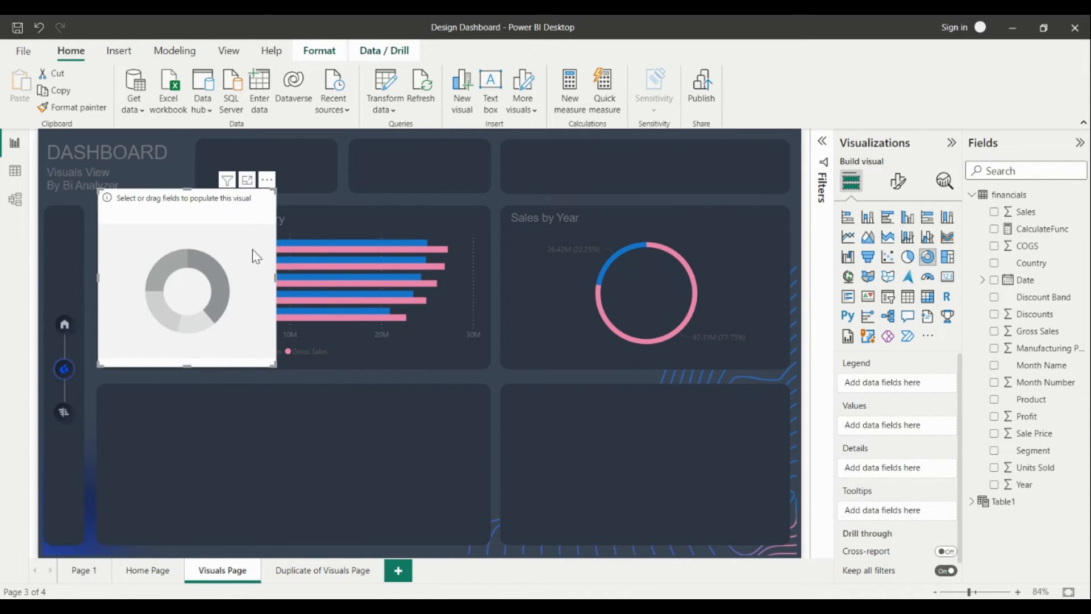
left_click_drag(252, 250, 629, 271)
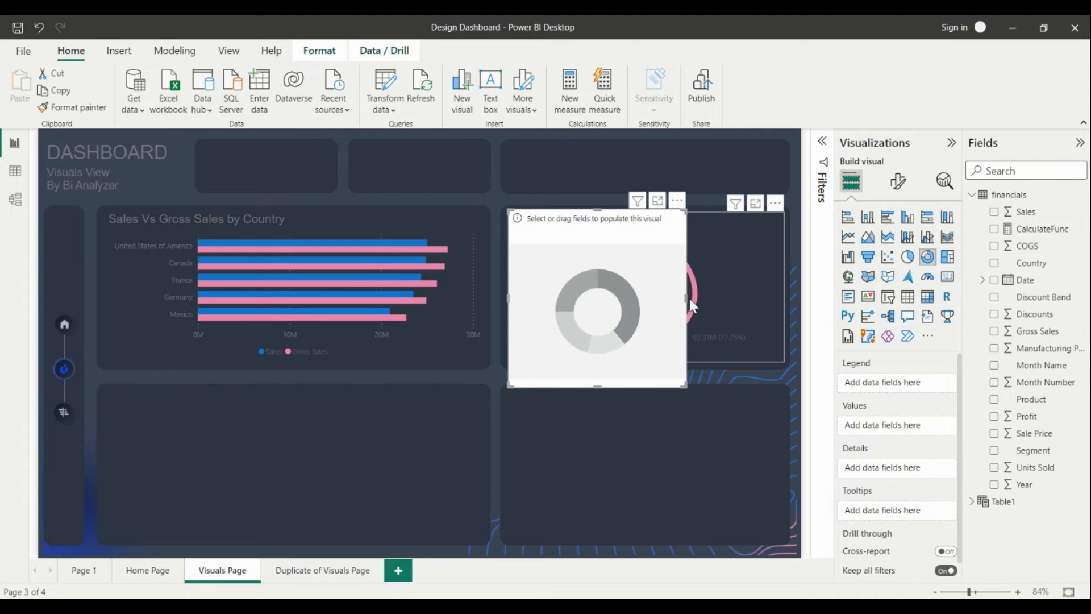
left_click_drag(687, 298, 784, 294)
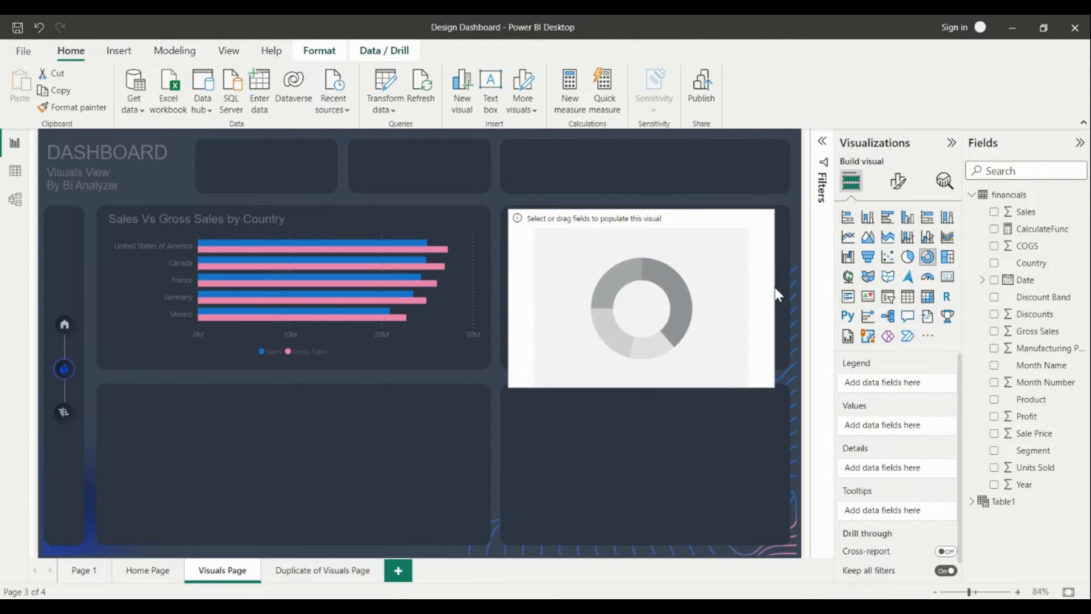
left_click_drag(646, 388, 649, 361)
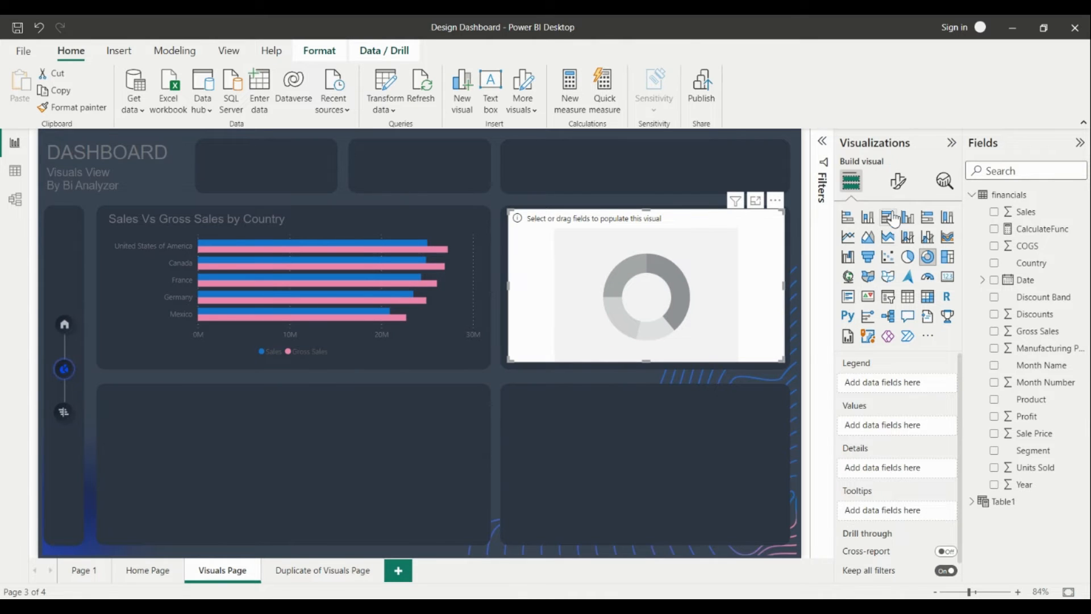
Assign Year as the legend and Profit as the values of the new donut chart
left_click(897, 180)
left_click(853, 189)
left_click_drag(1004, 492, 858, 384)
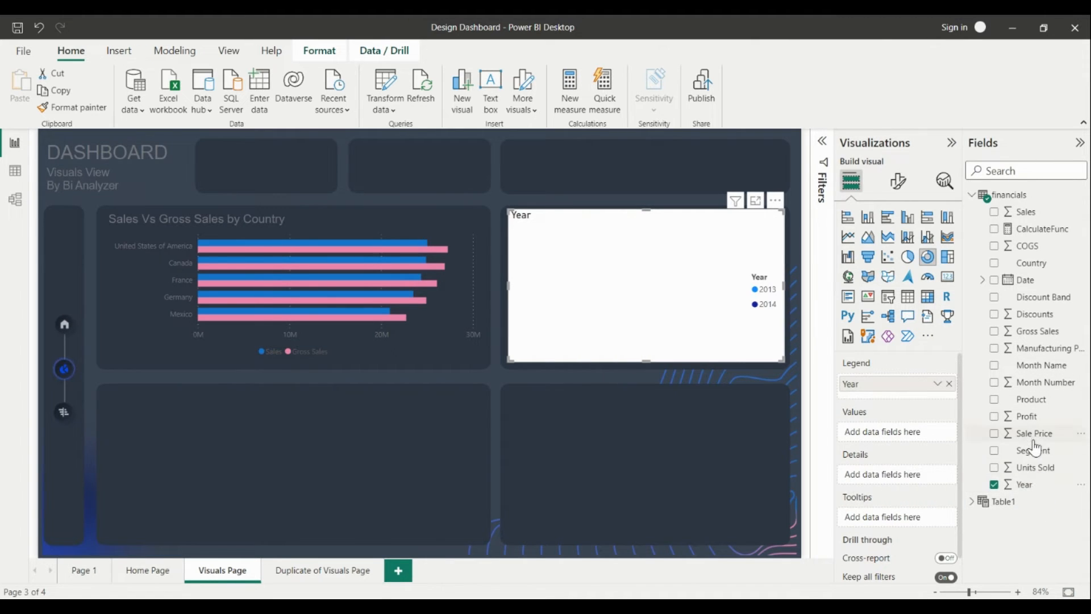
left_click_drag(1034, 416, 889, 433)
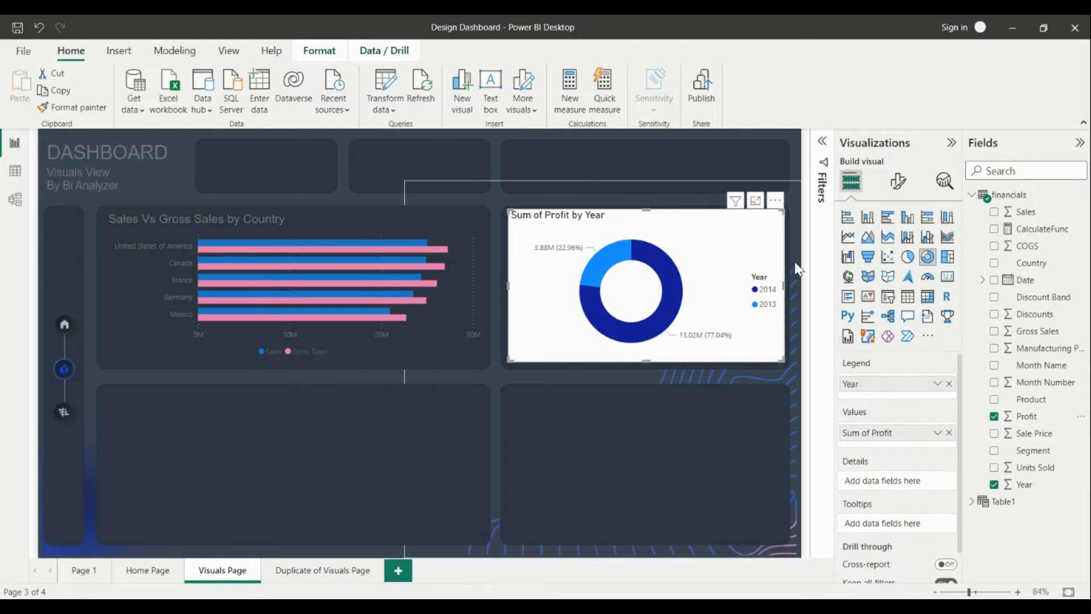
Set the inner radius of the profit donut chart's slices to 90 px
left_click(897, 180)
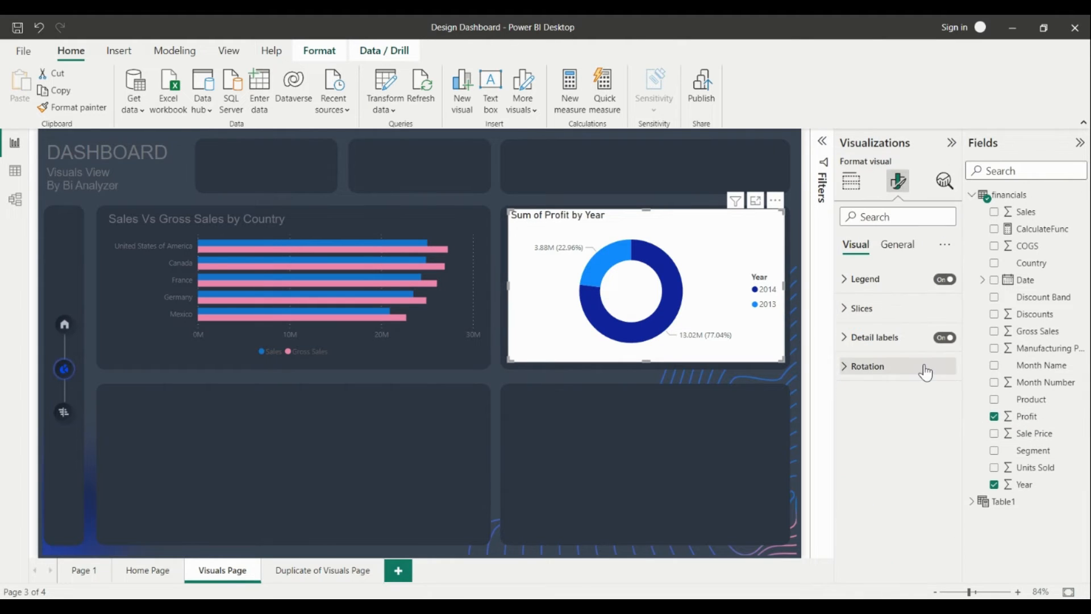
left_click(874, 317)
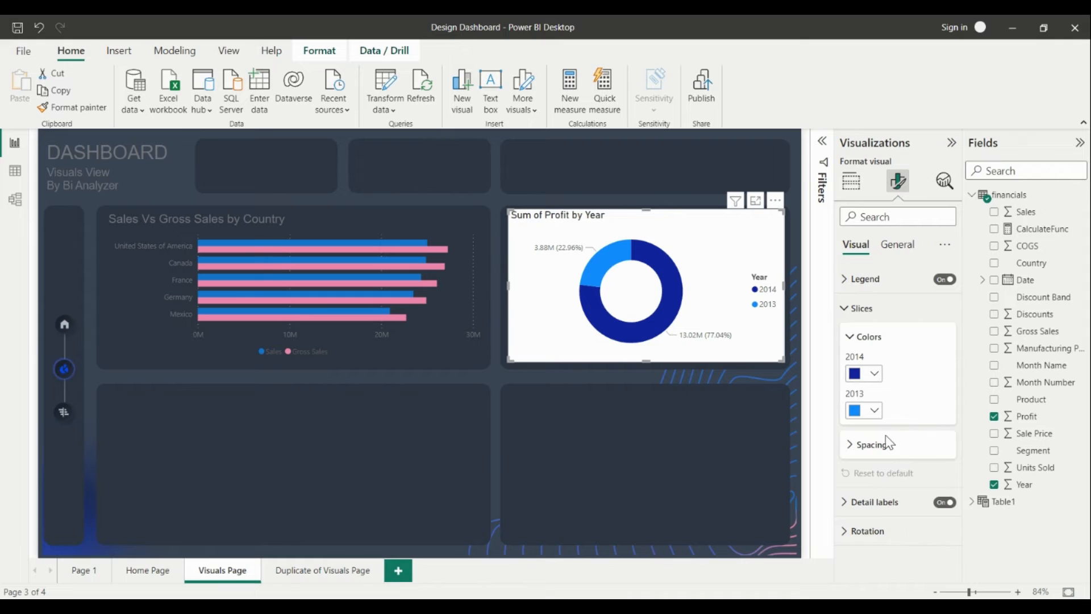
left_click(892, 453)
left_click_drag(921, 487, 939, 487)
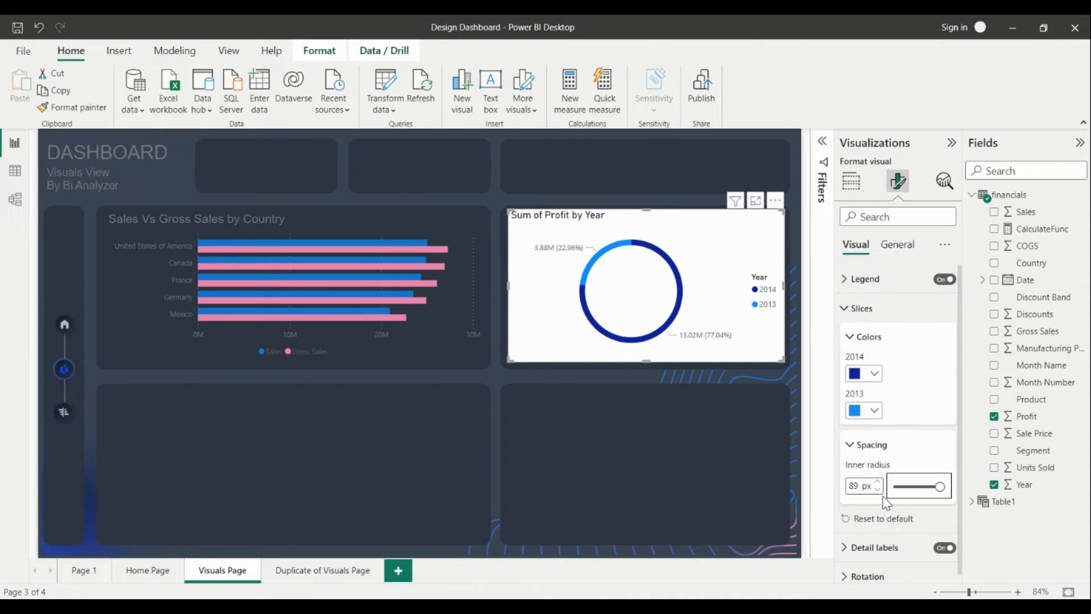
left_click(875, 484)
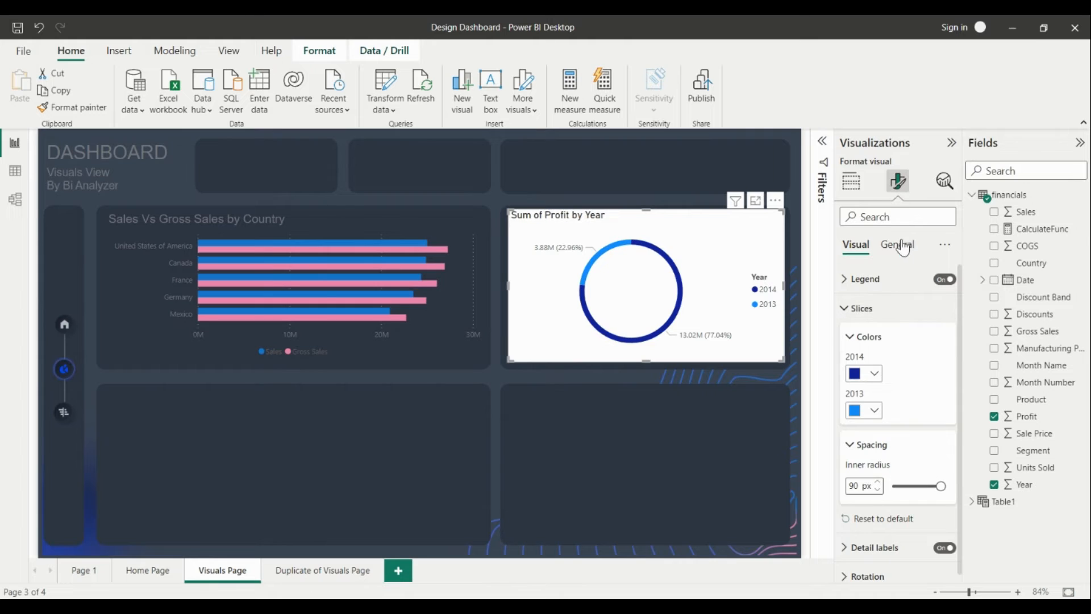
Turn off the profit donut chart's background so the Sales by Year donut shows through
left_click(897, 244)
left_click(864, 337)
left_click(940, 365)
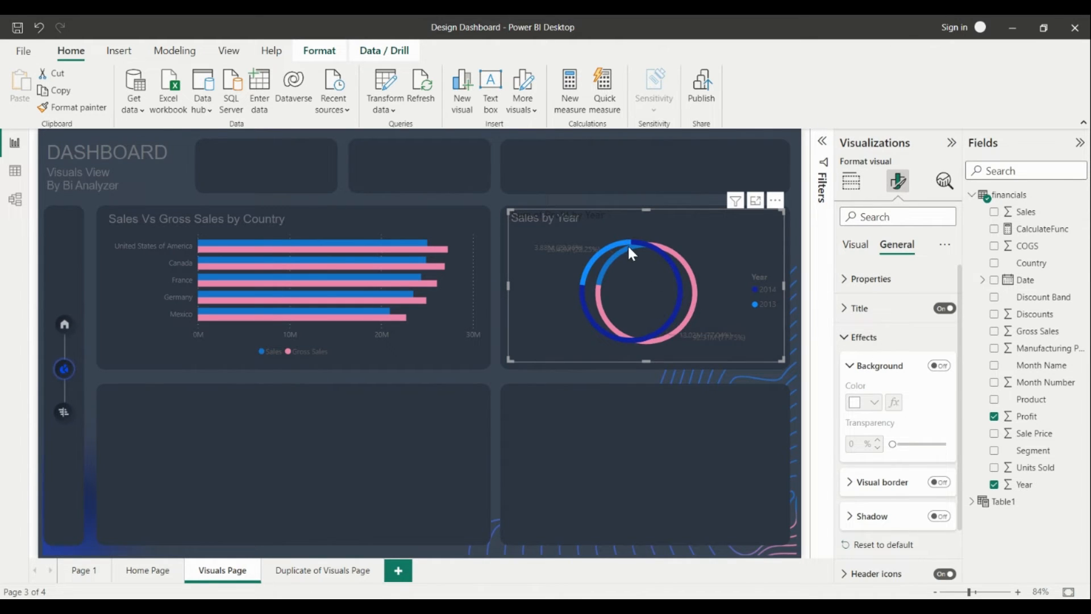
Narrow the profit donut chart to center its ring over the Sales by Year ring, and undo the accidental move of the card behind it
left_click_drag(510, 211, 545, 210)
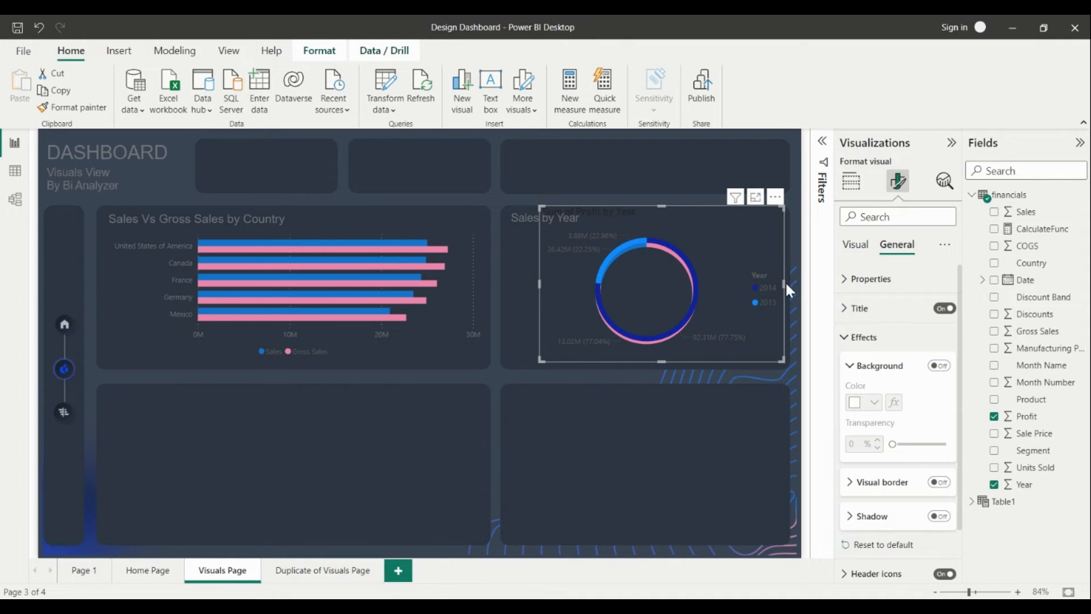
left_click_drag(785, 281, 758, 280)
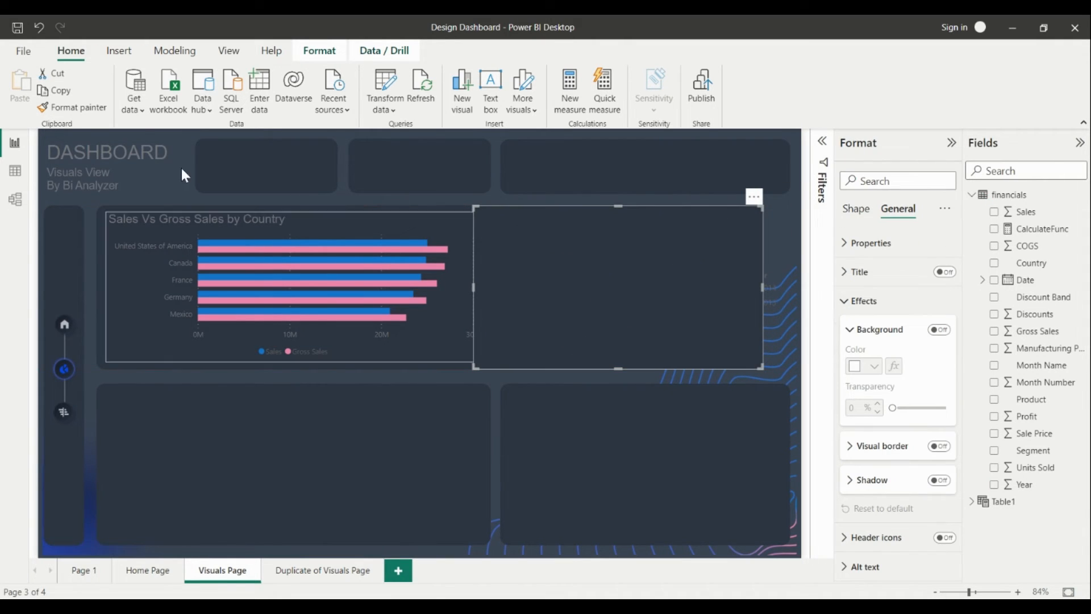
left_click(41, 28)
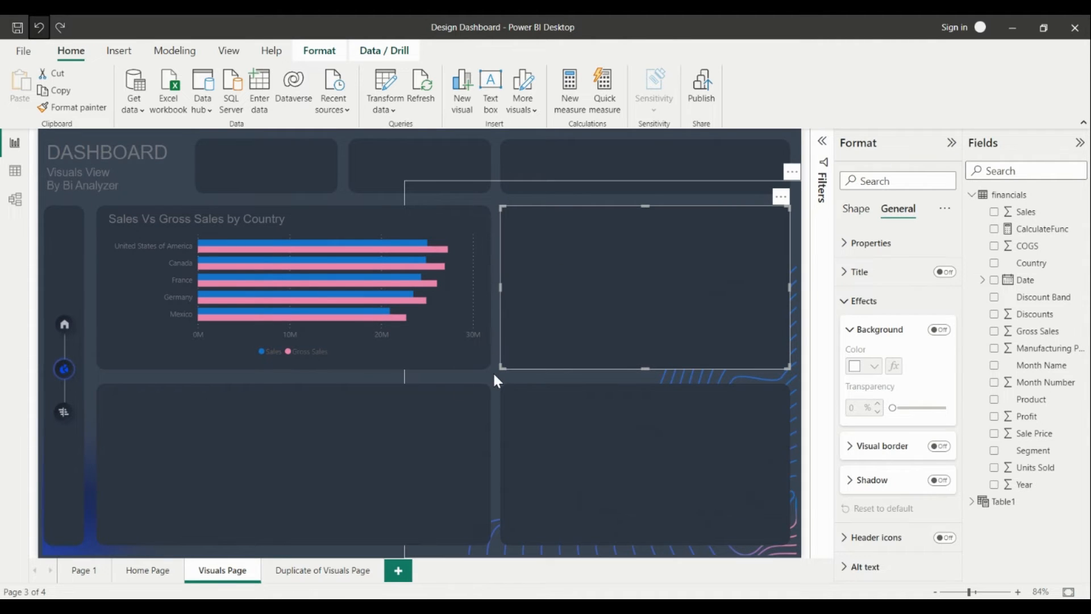
left_click(389, 373)
Shrink the profit donut chart to about 351 wide by 215 high so its ring sits inside the Sales by Year ring
left_click(678, 293)
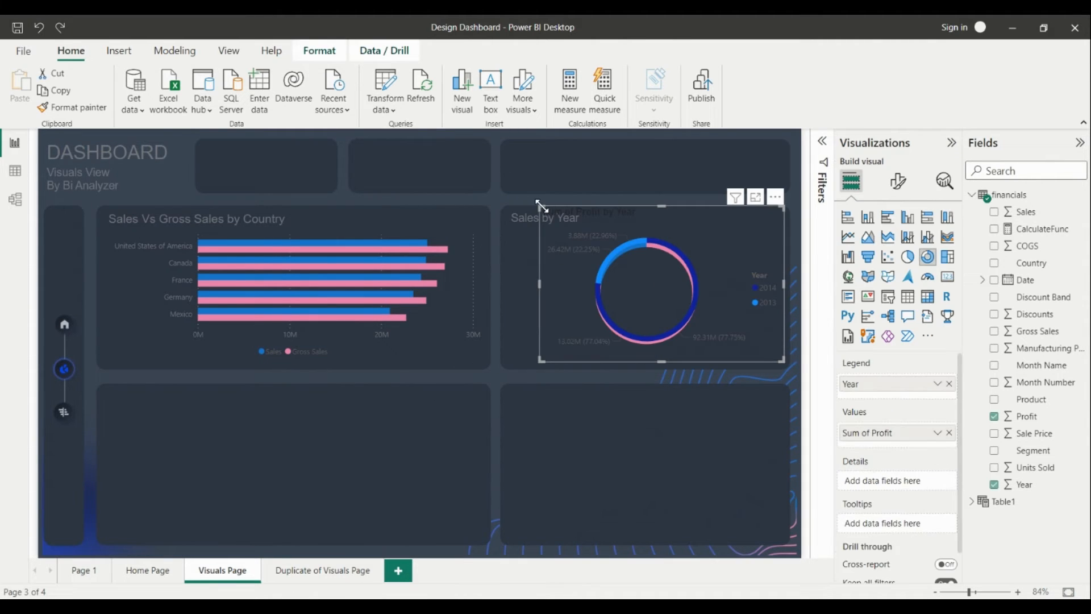
left_click_drag(539, 206, 567, 234)
mouse_move(756, 292)
left_mouse_down()
mouse_move(739, 278)
mouse_move(764, 284)
left_mouse_up()
left_click_drag(687, 291, 686, 289)
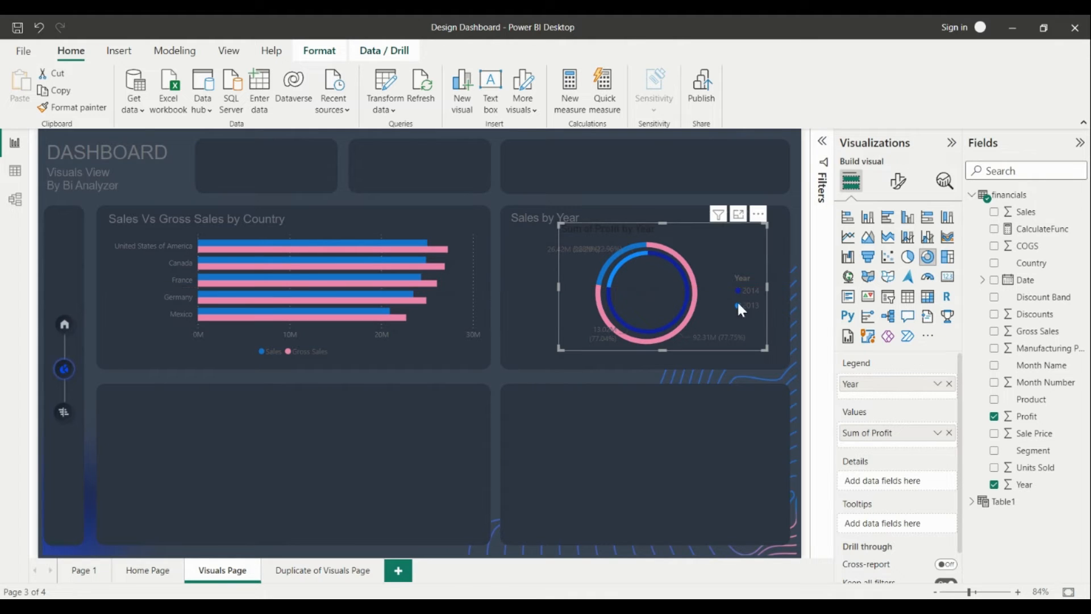
Fine-tune the profit donut chart's position to 870 horizontal and 158 vertical so the two rings are concentric
left_click(898, 179)
left_click(898, 244)
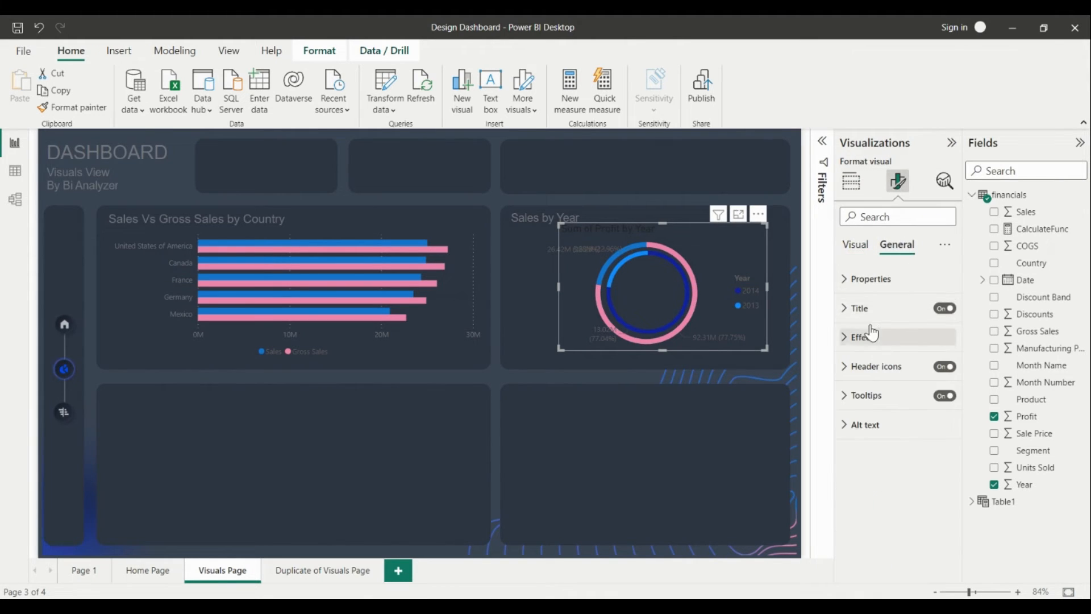
left_click(856, 284)
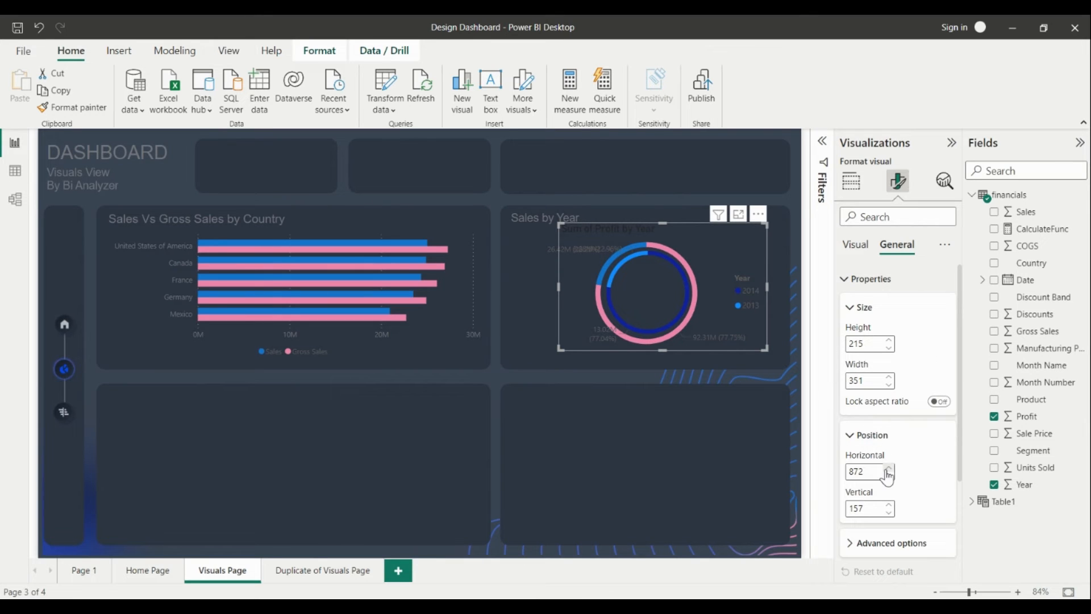
left_click(887, 471)
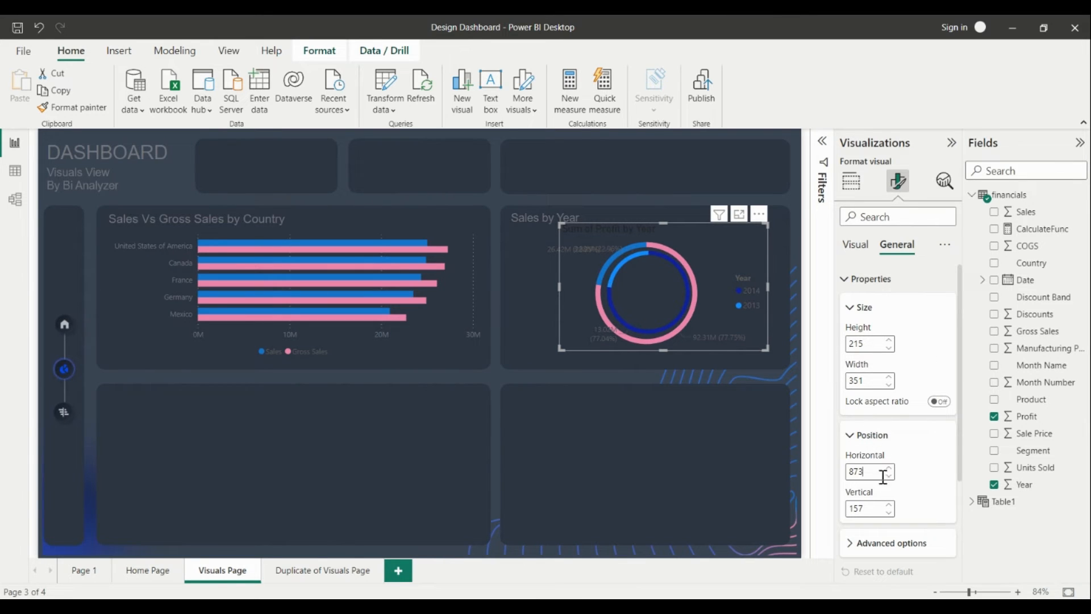
left_click(888, 476)
left_click(888, 476)
left_click(888, 476)
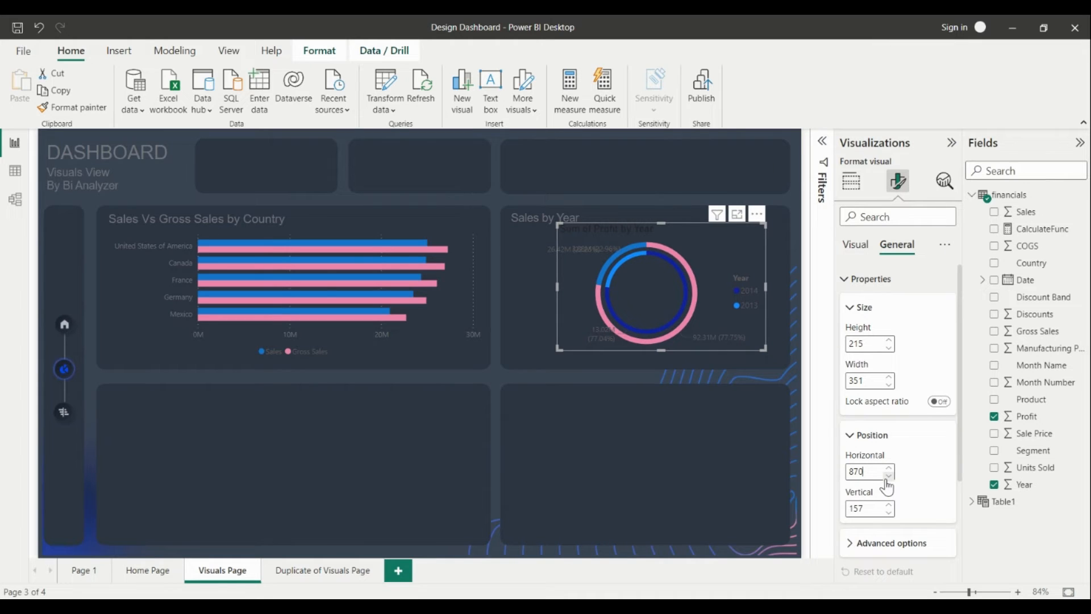
left_click(880, 473)
left_click(888, 504)
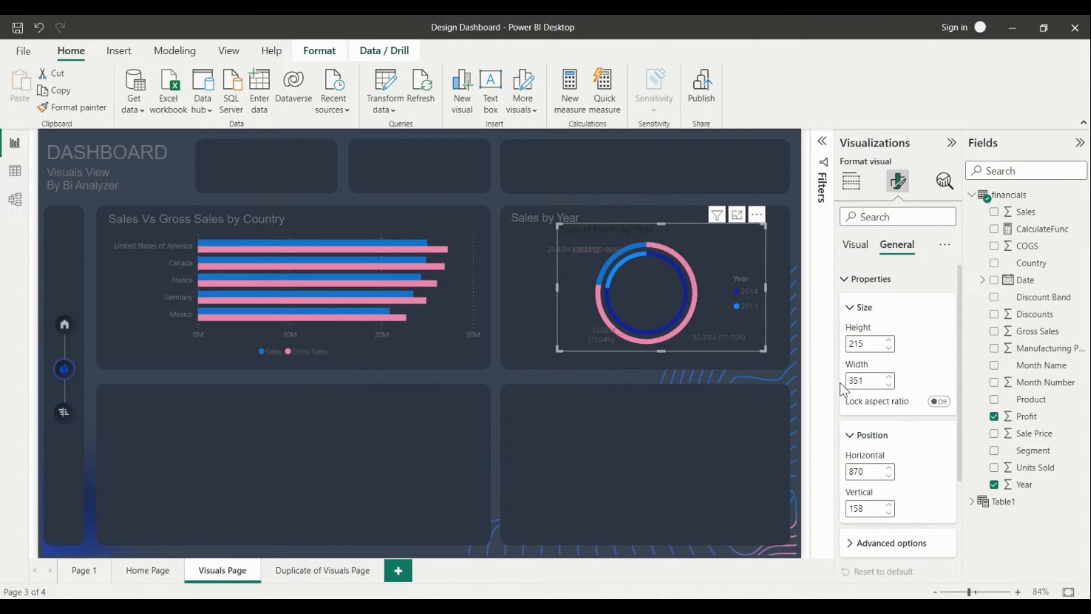
Color the profit donut's 2014 slice pink and its 2013 slice blue using the recent colors
left_click(855, 245)
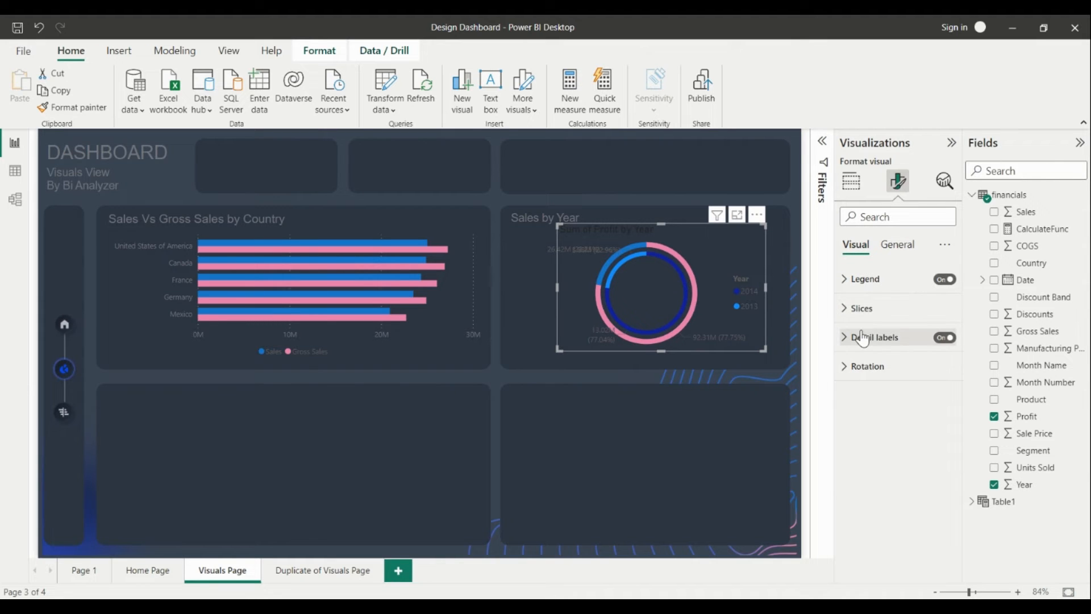
left_click(862, 308)
left_click(875, 374)
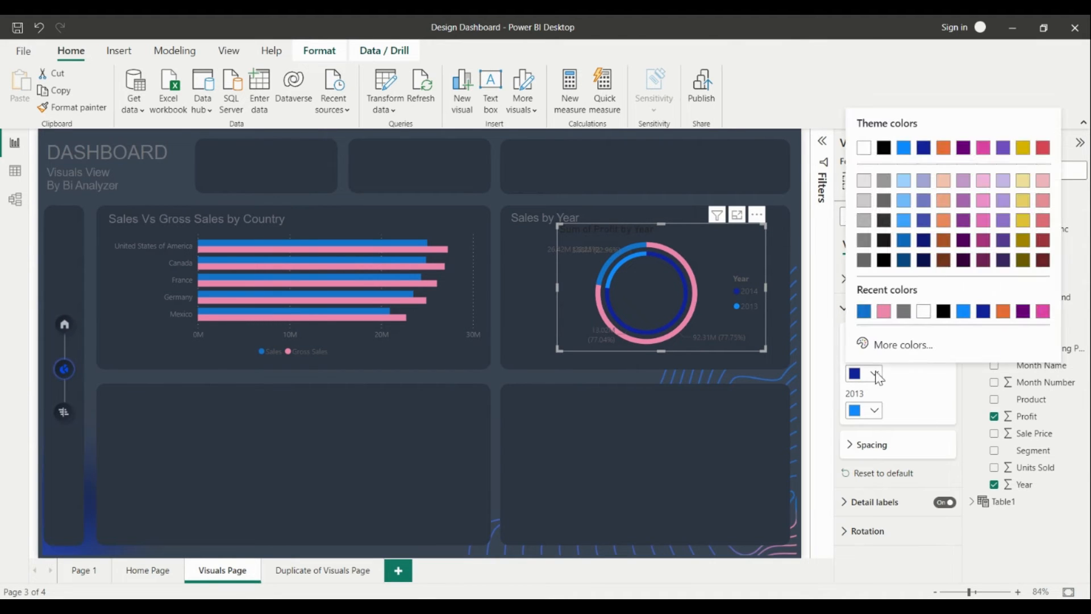
left_click(884, 312)
left_click(866, 411)
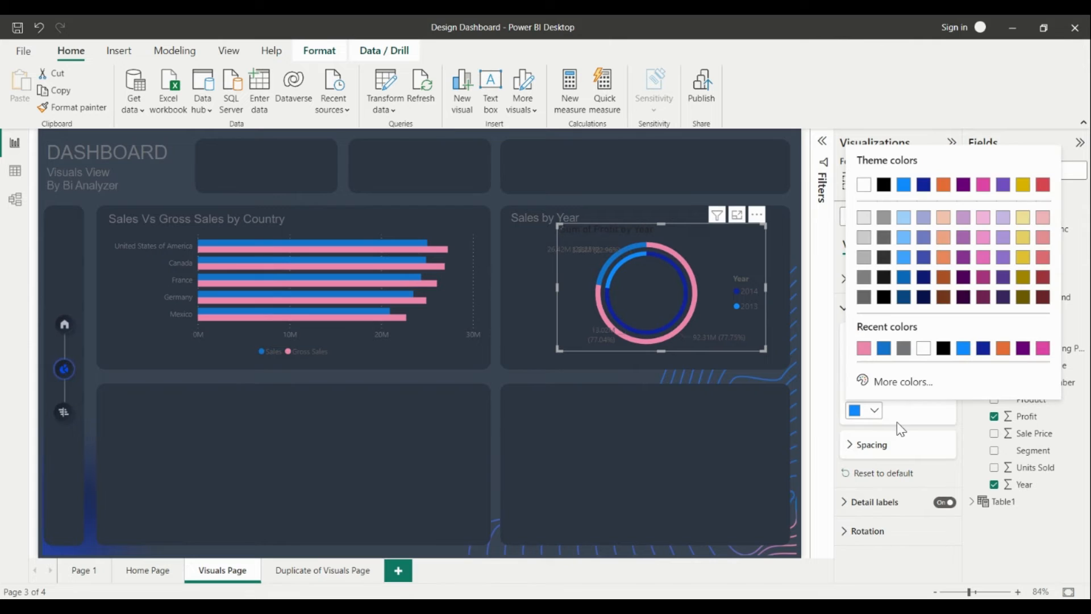
left_click(884, 348)
Swap the profit donut's slice colors so 2014 is blue and 2013 is pink, the reverse of the outer ring
left_click(874, 373)
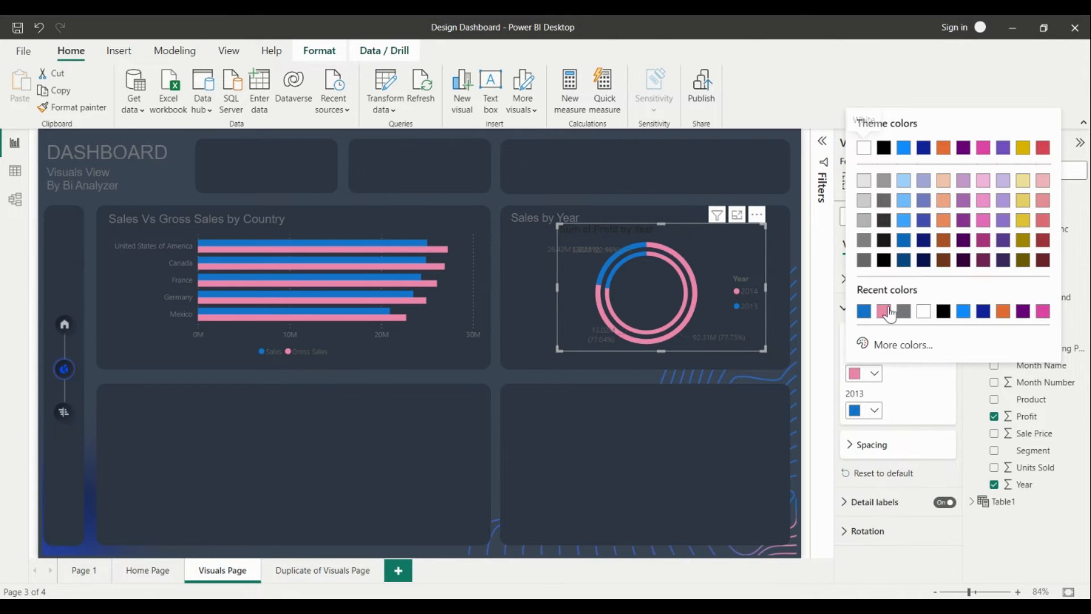
left_click(862, 311)
left_click(866, 411)
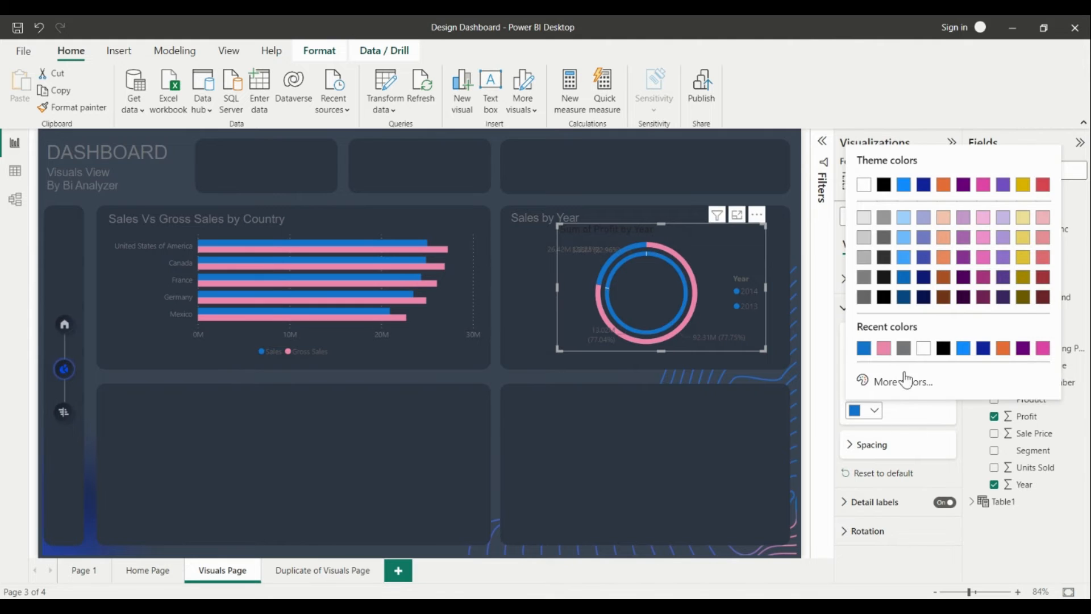
left_click(879, 345)
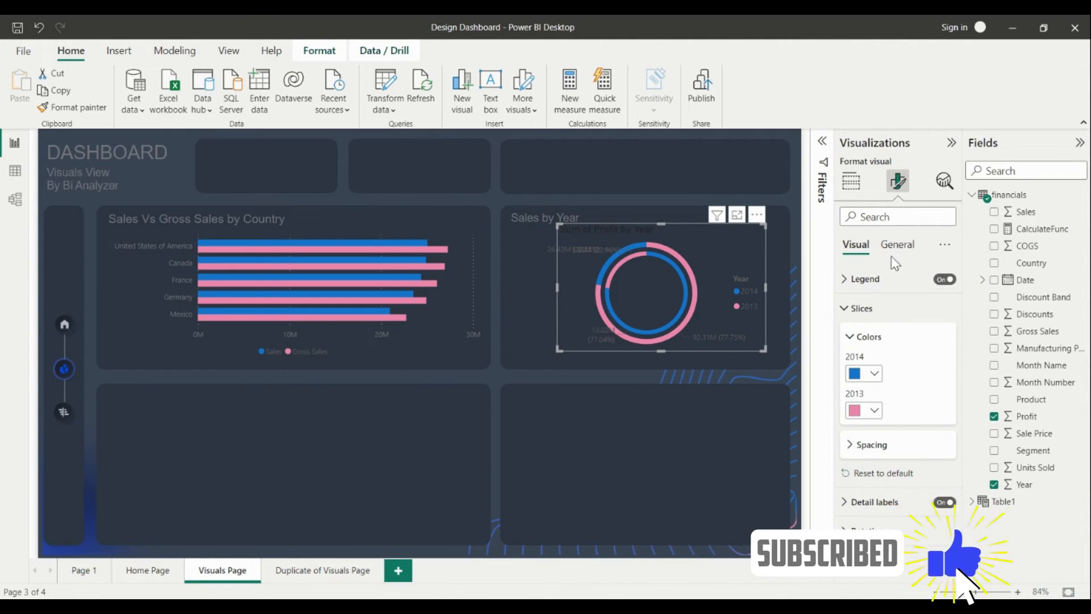
left_click(866, 307)
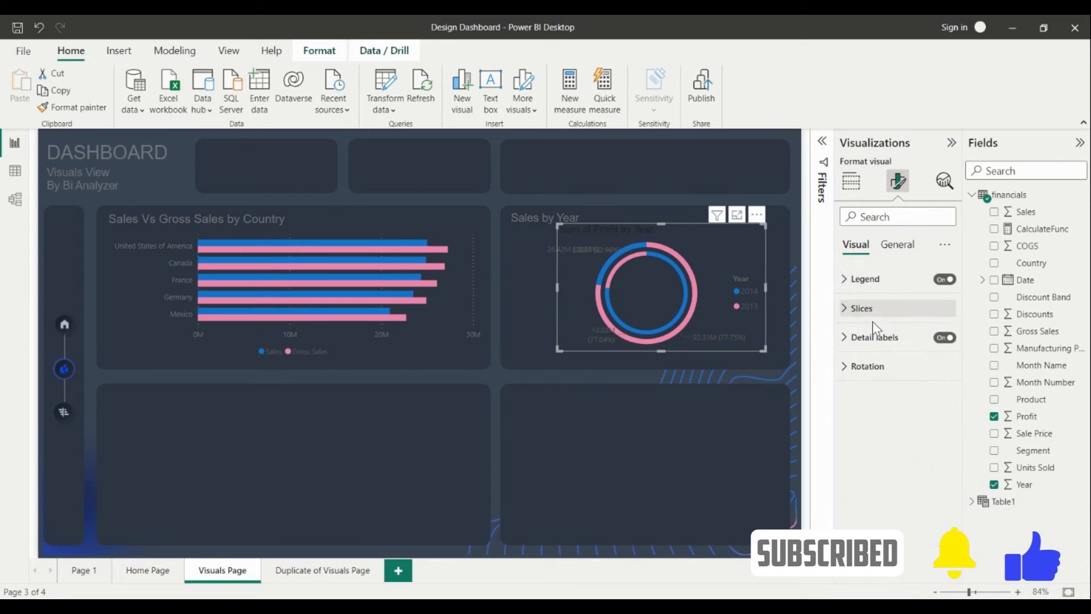
Turn off the detail labels on both the profit donut and the Sales by Year donut, keeping the profit donut's legend on
left_click(945, 279)
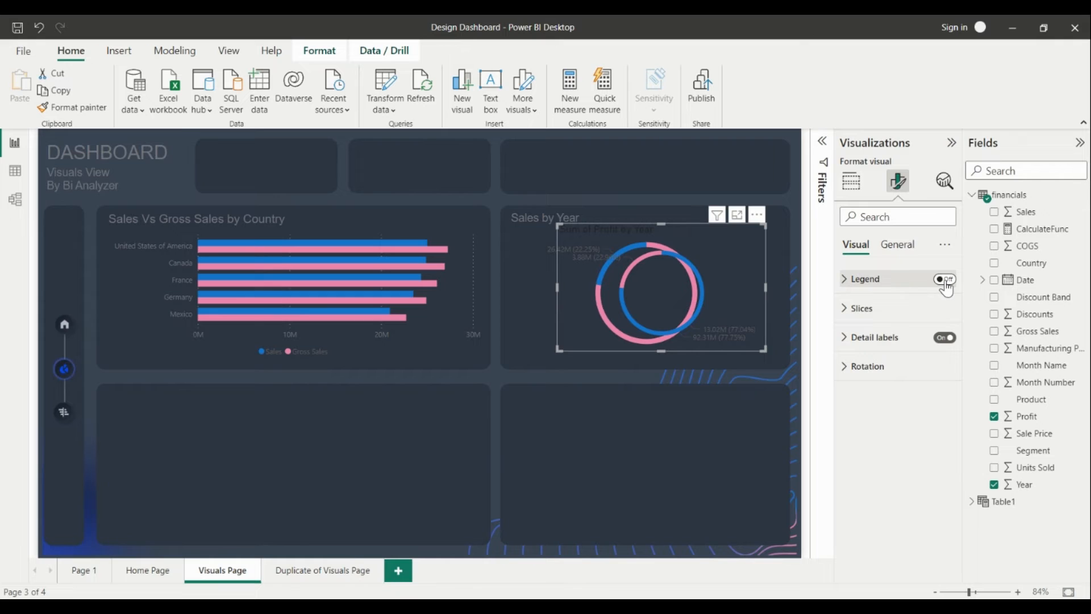
left_click(944, 280)
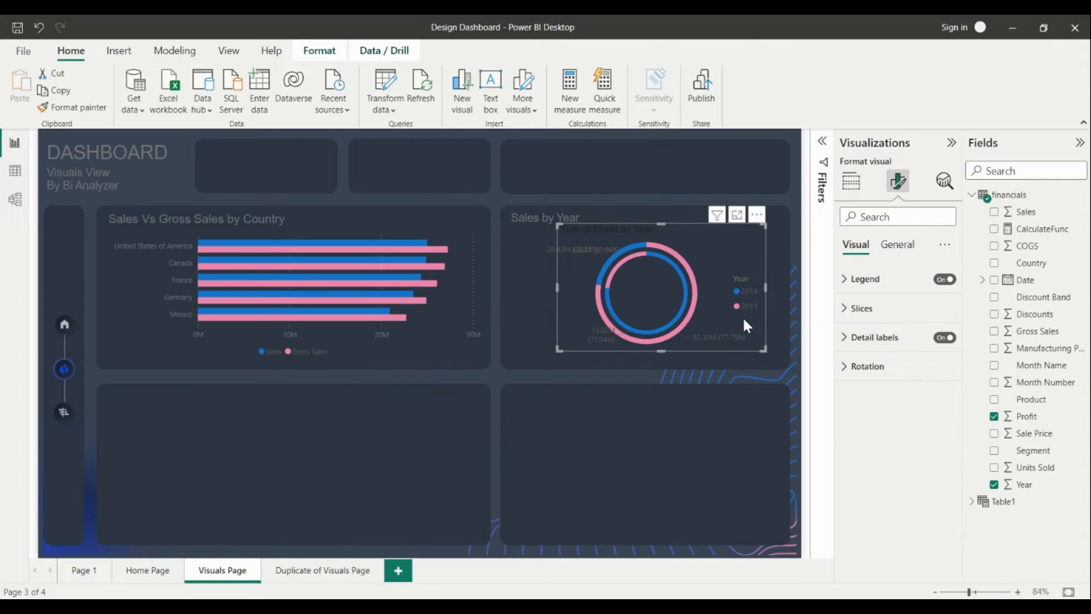
left_click(872, 337)
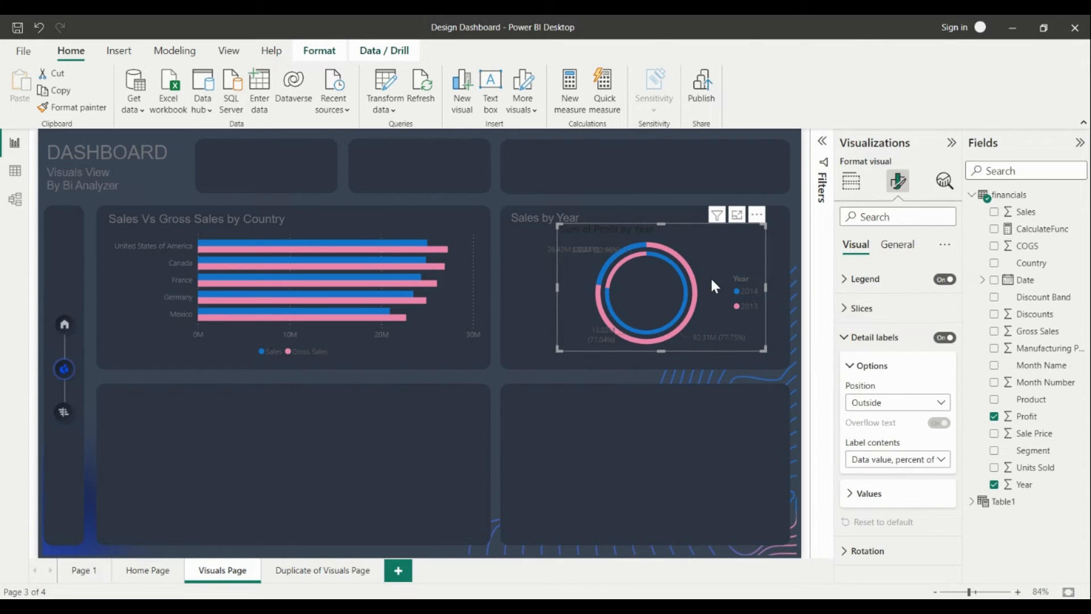
left_click(944, 338)
left_click(868, 340)
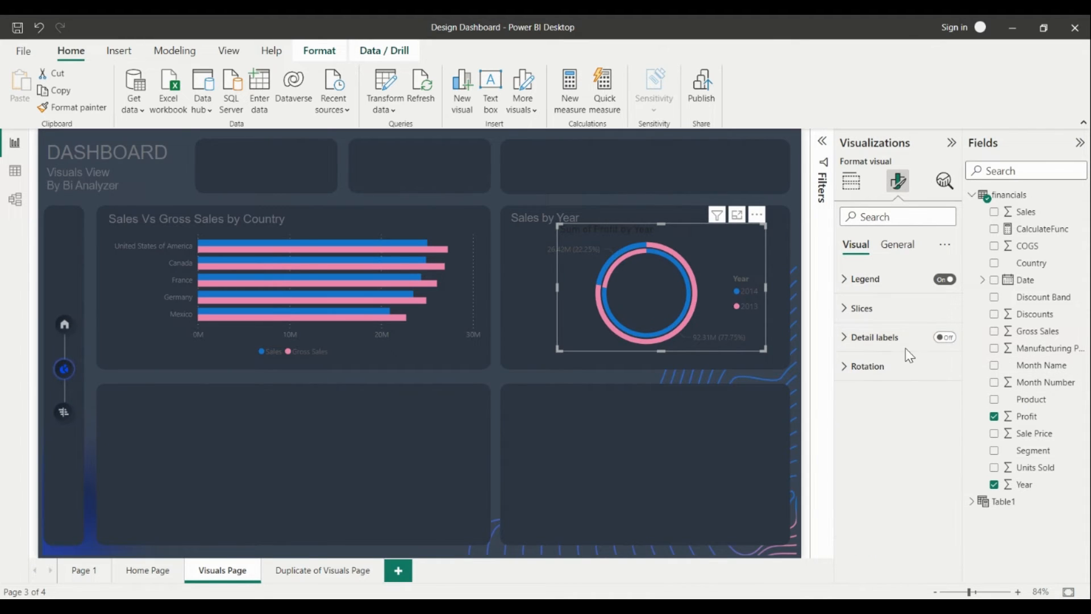
left_click(533, 298)
left_click(948, 339)
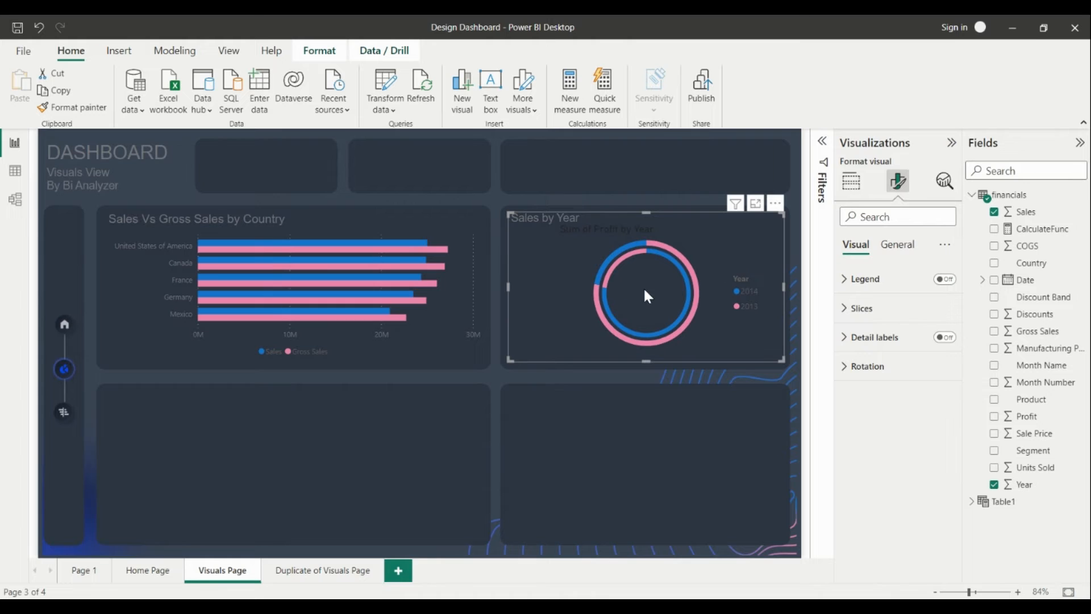
left_click(390, 193)
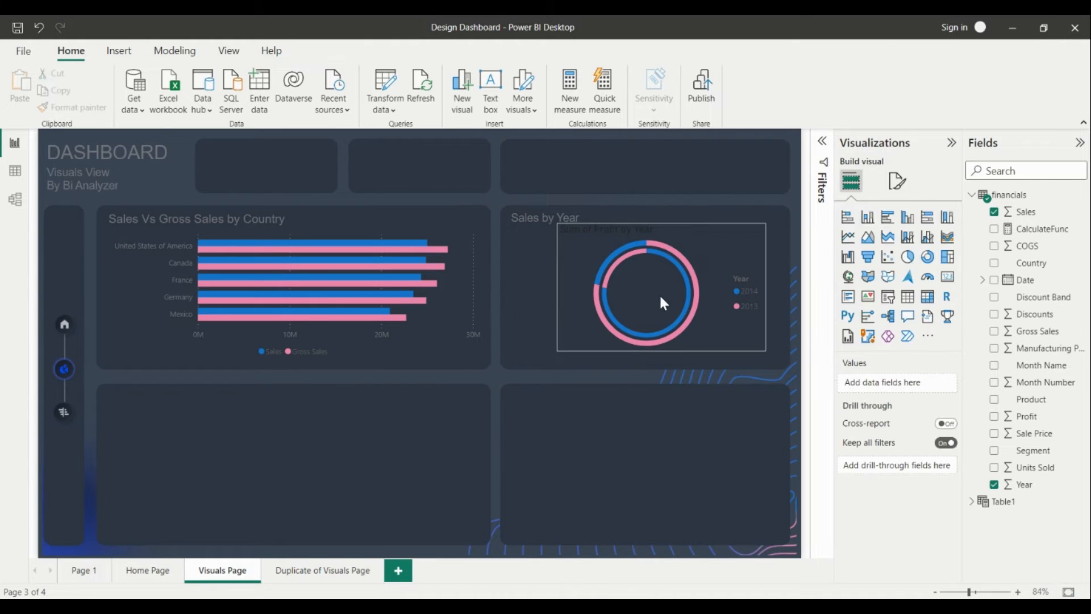
Set the profit donut chart's height to 210 and its width to 345
left_click(687, 313)
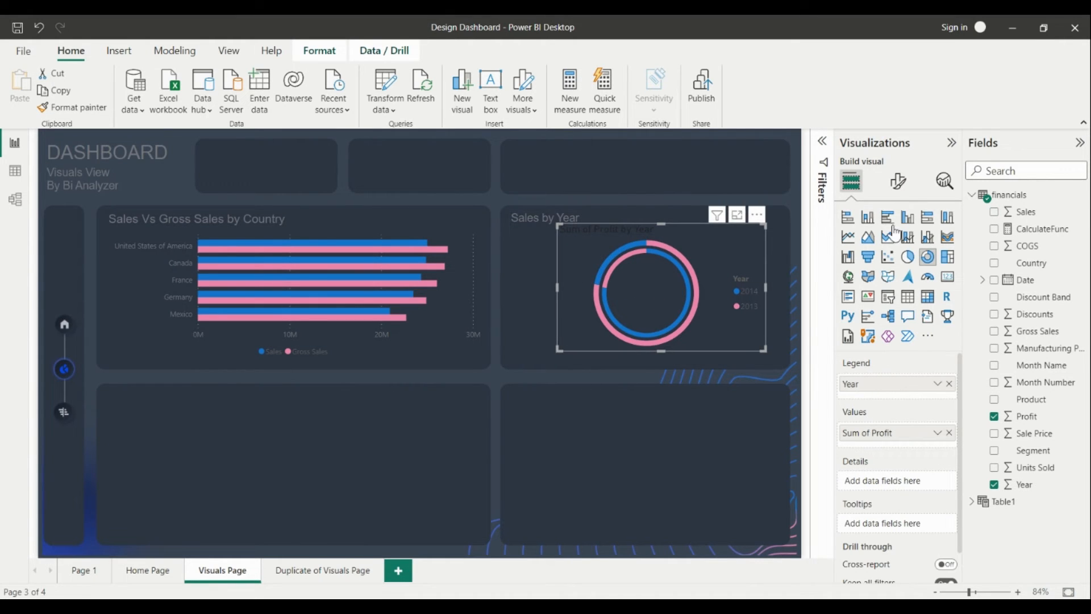
left_click(897, 183)
left_click(888, 247)
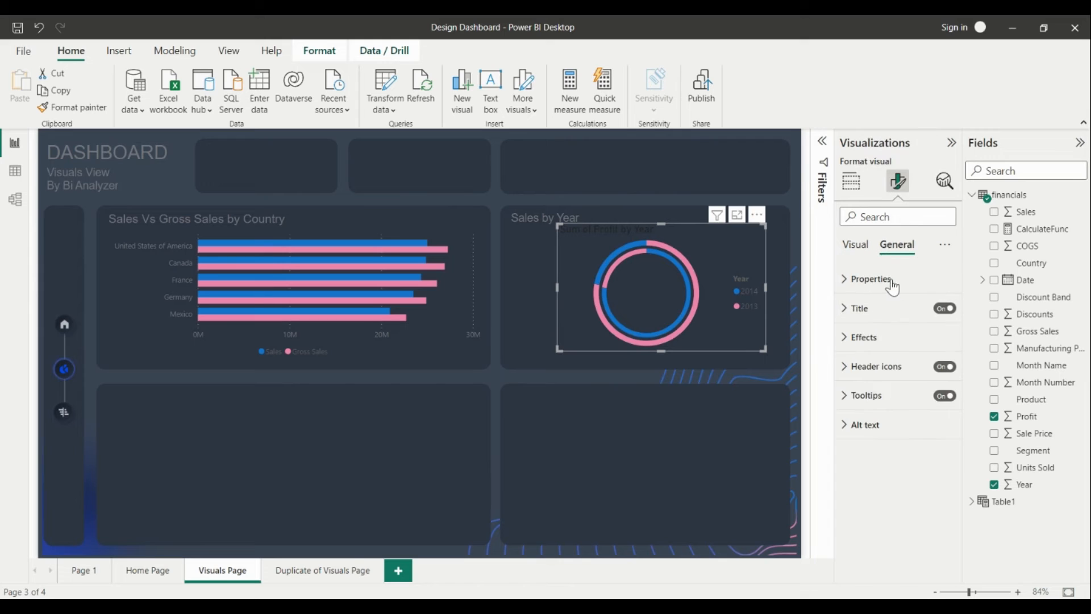
left_click(859, 279)
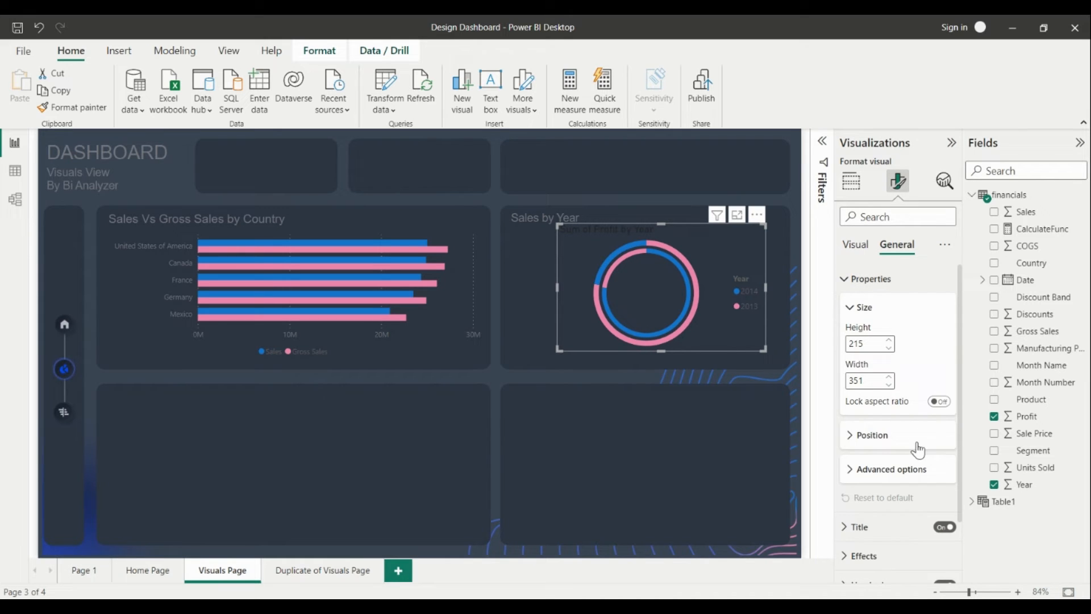
left_click(888, 348)
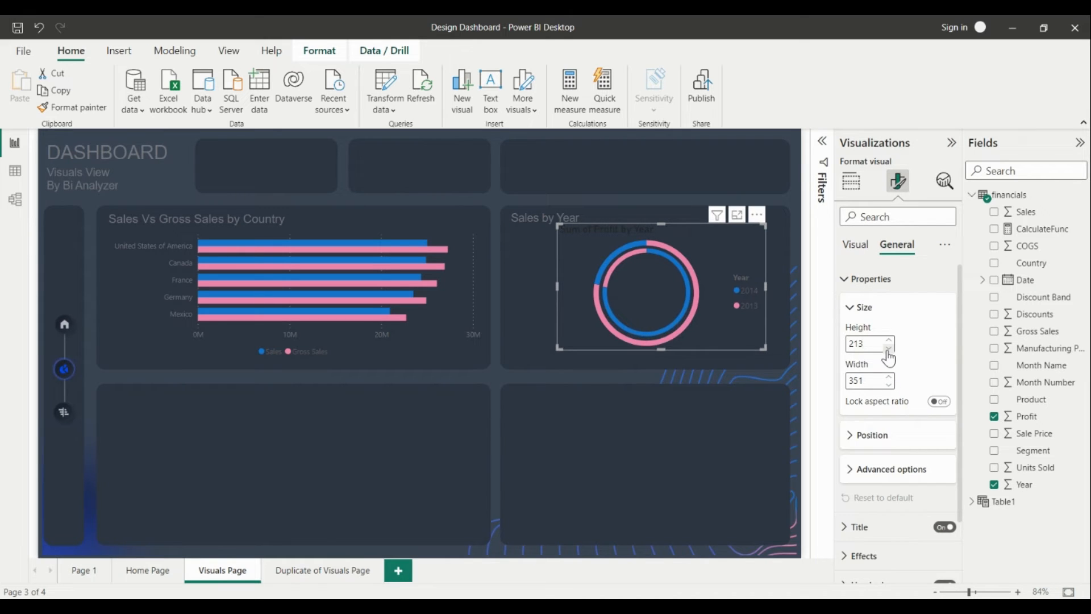
left_click(888, 347)
left_click(888, 347)
left_click(888, 348)
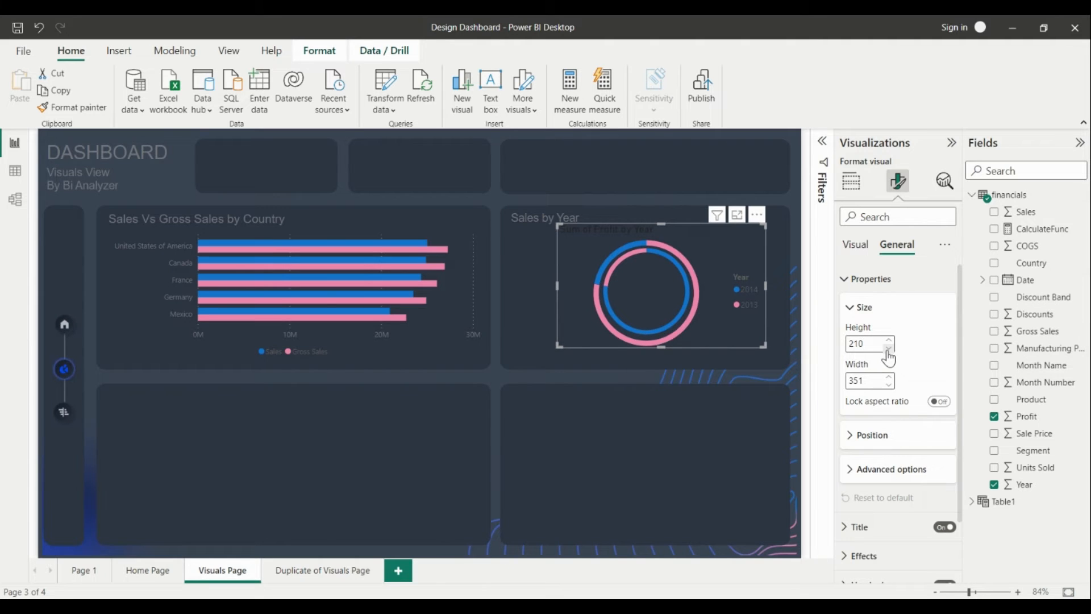
left_click(889, 376)
left_click(889, 376)
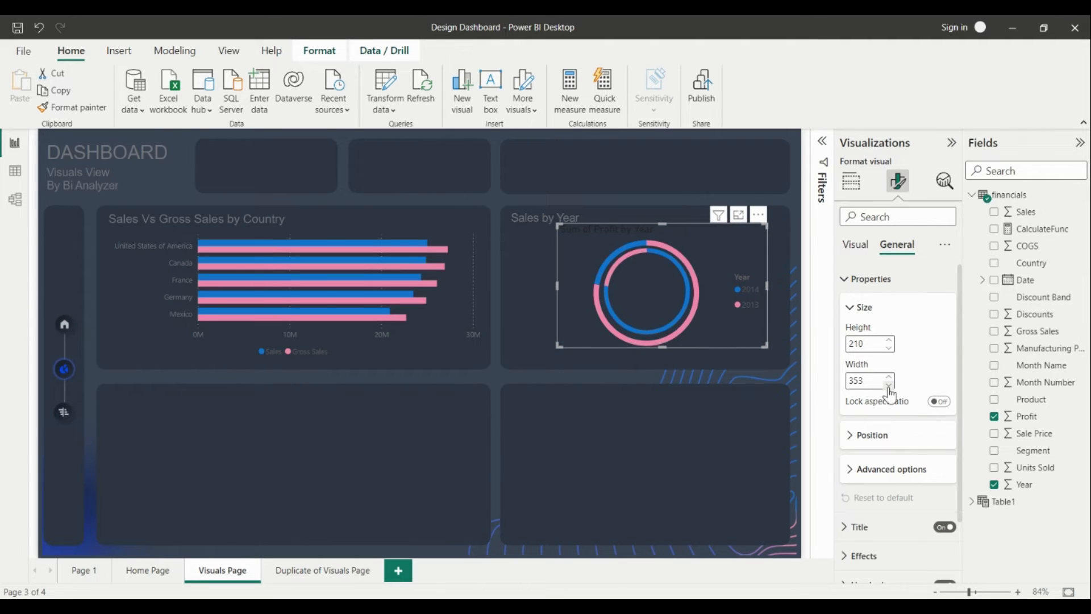
left_click(889, 385)
left_click(889, 385)
left_click(888, 385)
left_click(888, 385)
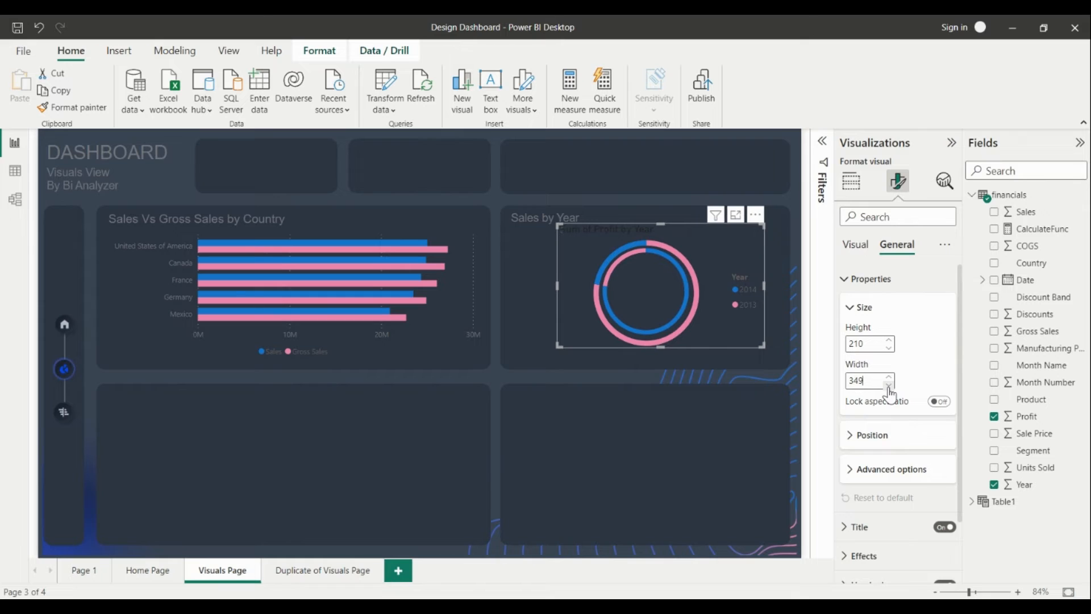
left_click(889, 385)
left_click(889, 385)
left_click(889, 385)
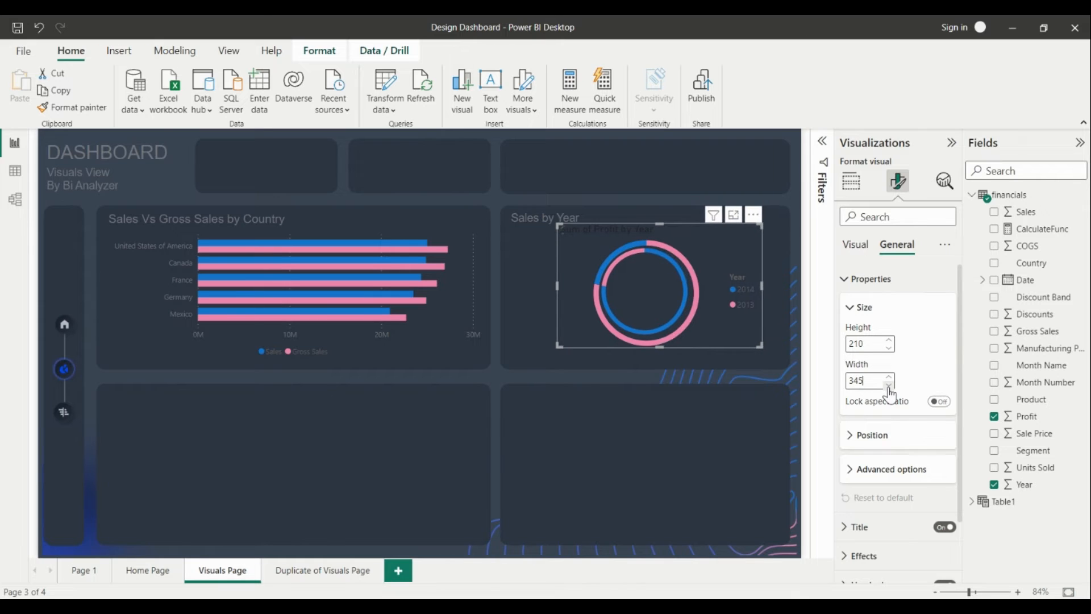
Set the profit donut chart's position to 873 horizontal and 161 vertical
left_click(876, 443)
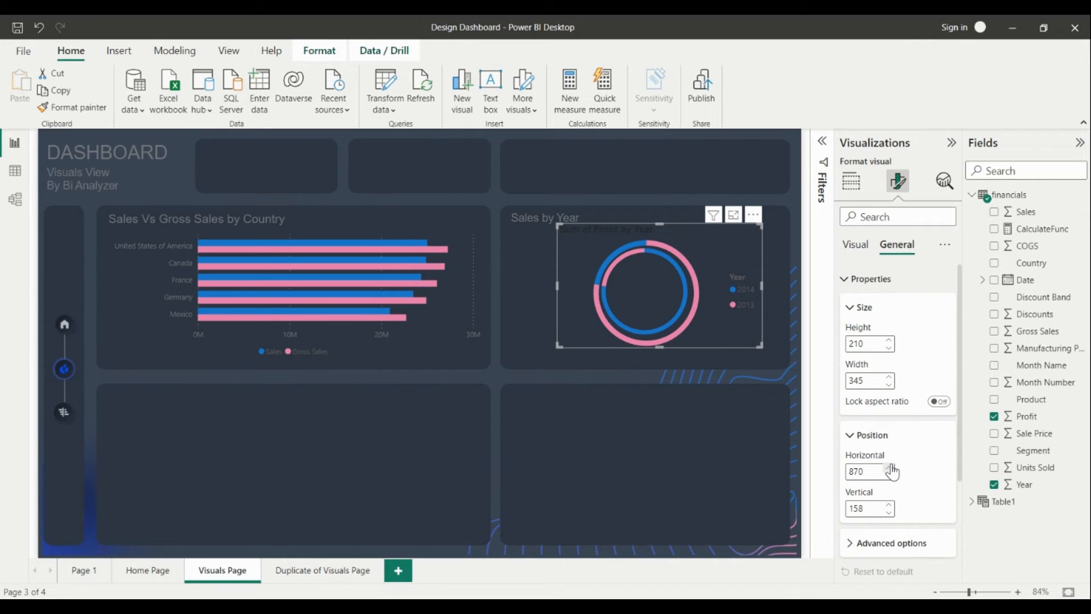
left_click(890, 468)
left_click(889, 468)
left_click(890, 467)
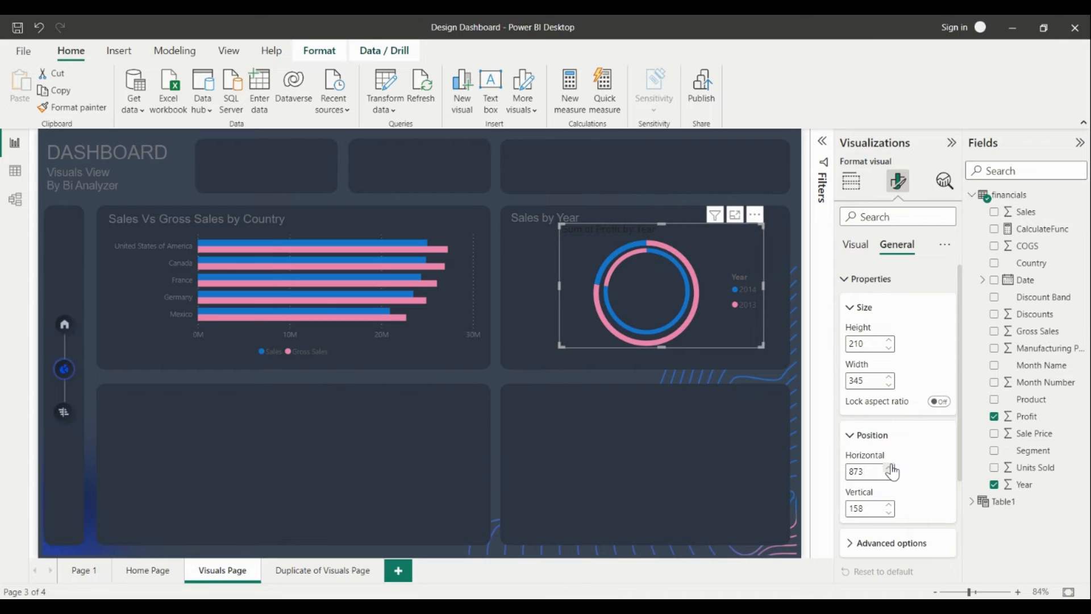
left_click(890, 504)
left_click(890, 504)
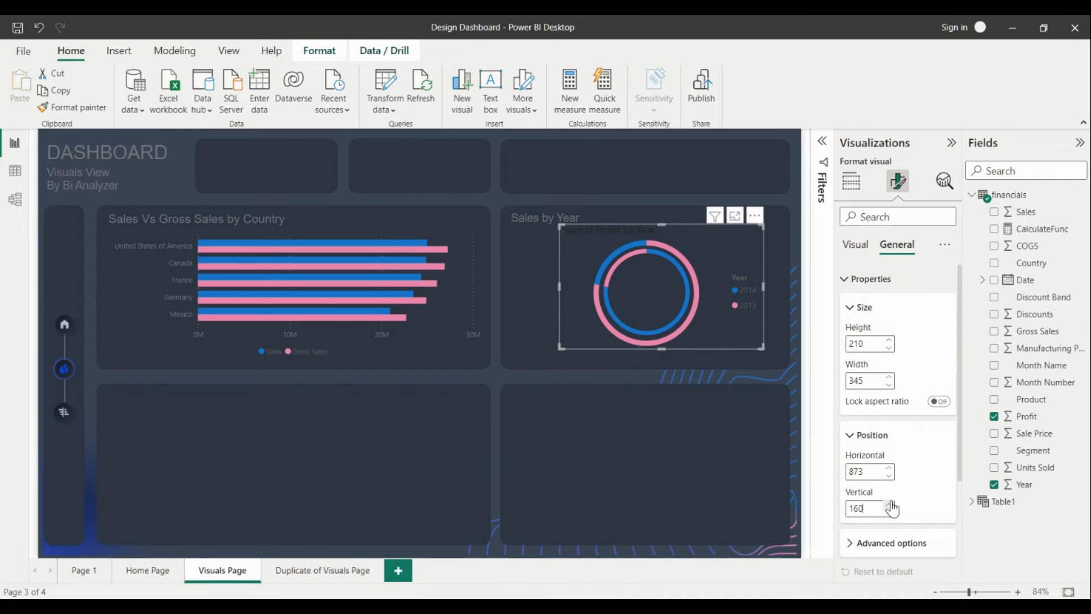
left_click(890, 504)
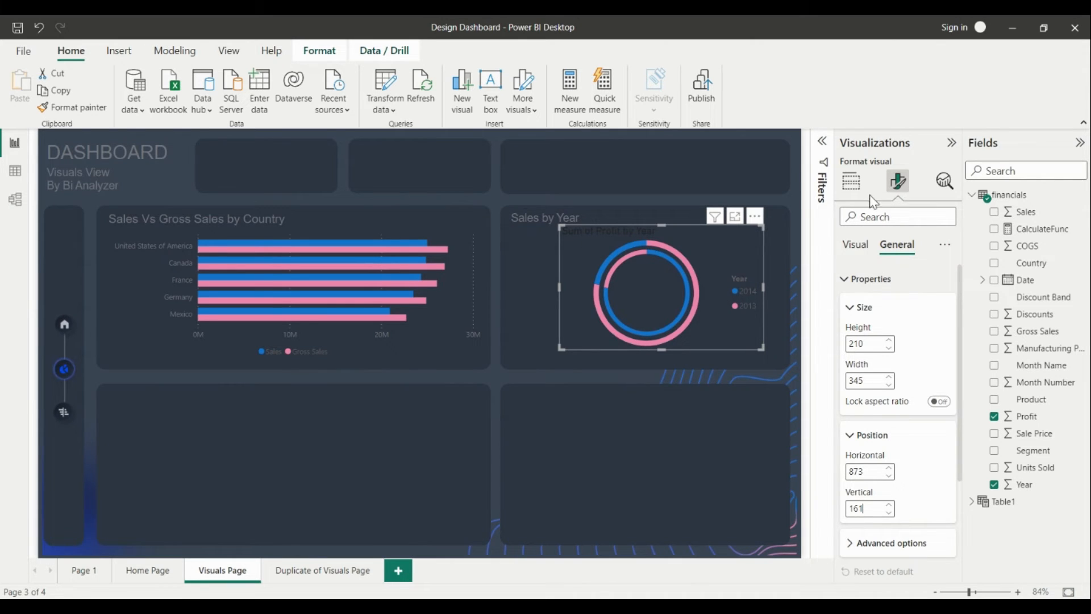
Turn off the profit donut chart's title and shrink the chart to about 296 wide by 187 high
left_click(899, 282)
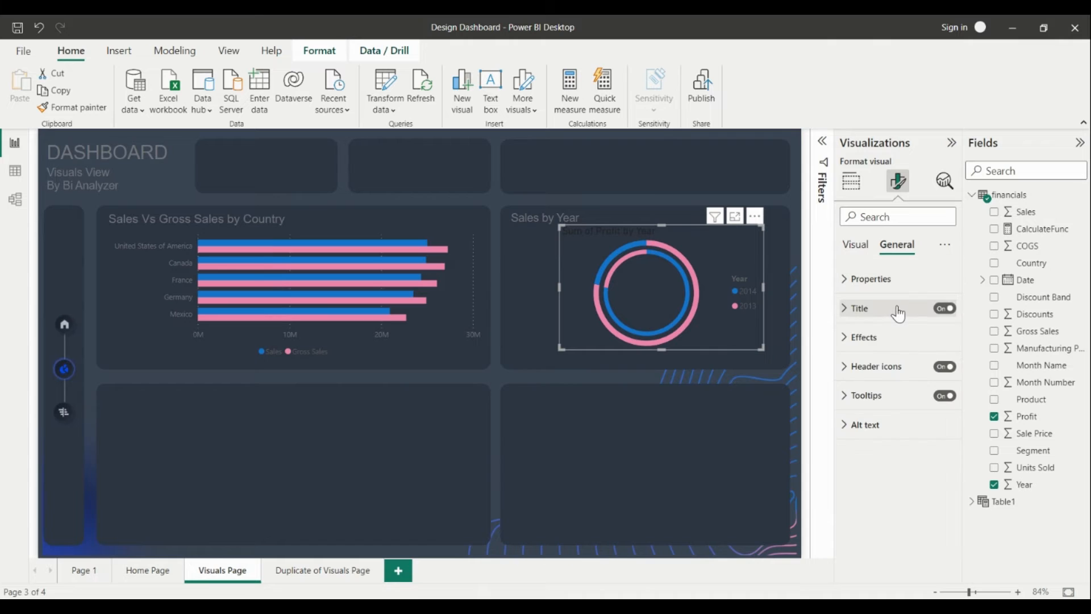
left_click(945, 308)
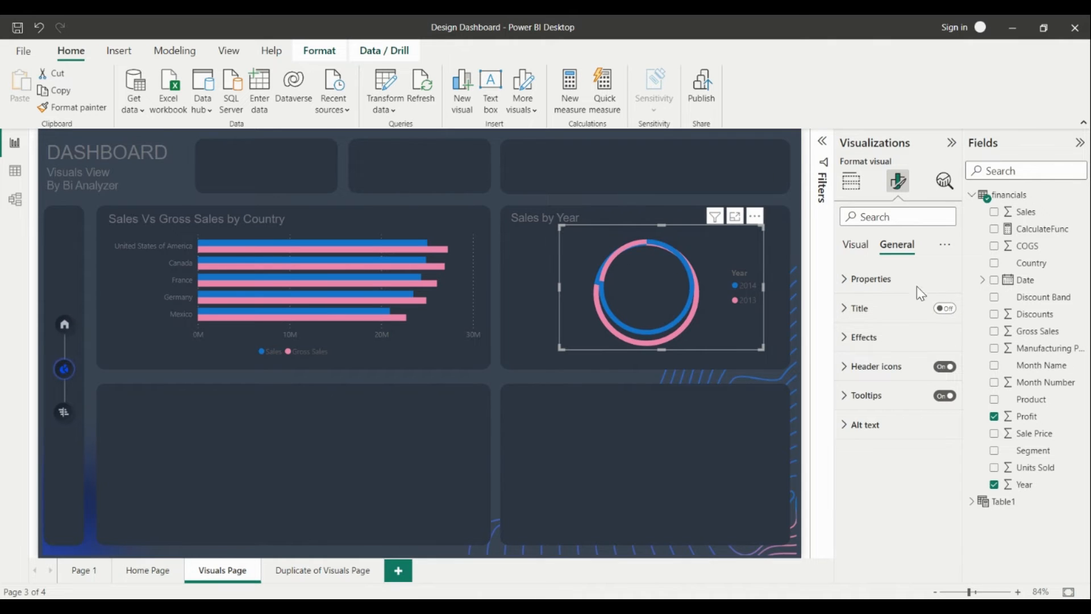
left_click(872, 280)
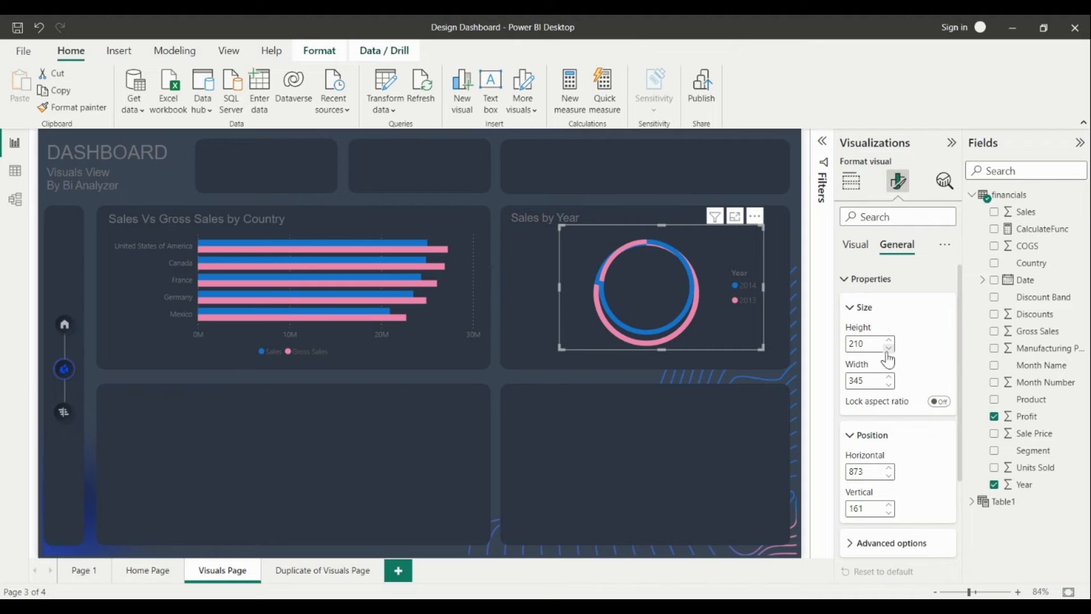
left_click_drag(749, 339, 734, 329)
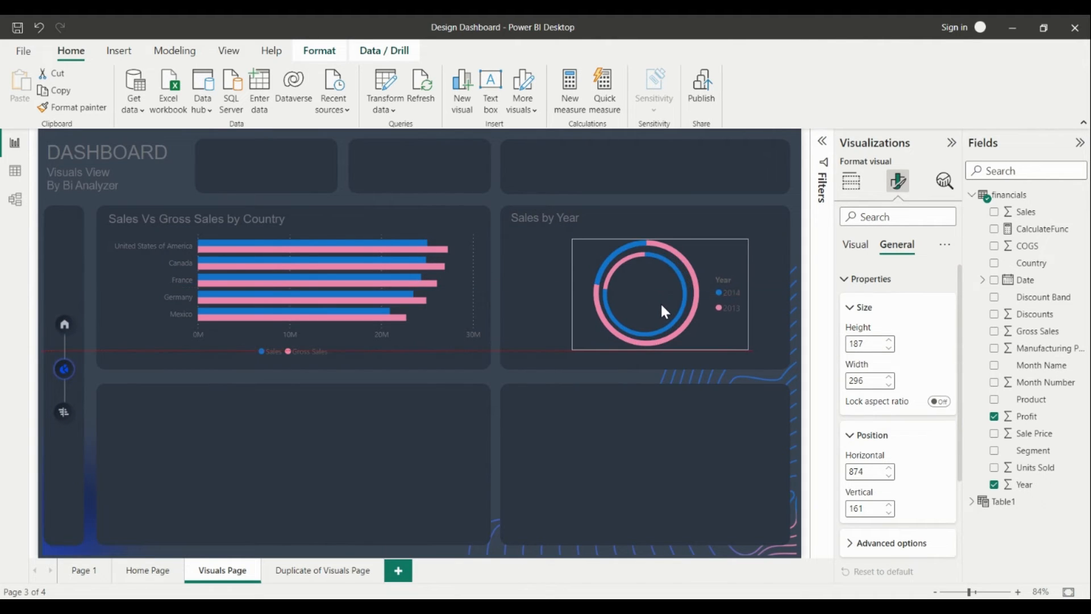
Move the profit donut chart to 899 horizontal and 182 vertical so its ring is centered inside the Sales by Year ring
left_click_drag(660, 302, 663, 302)
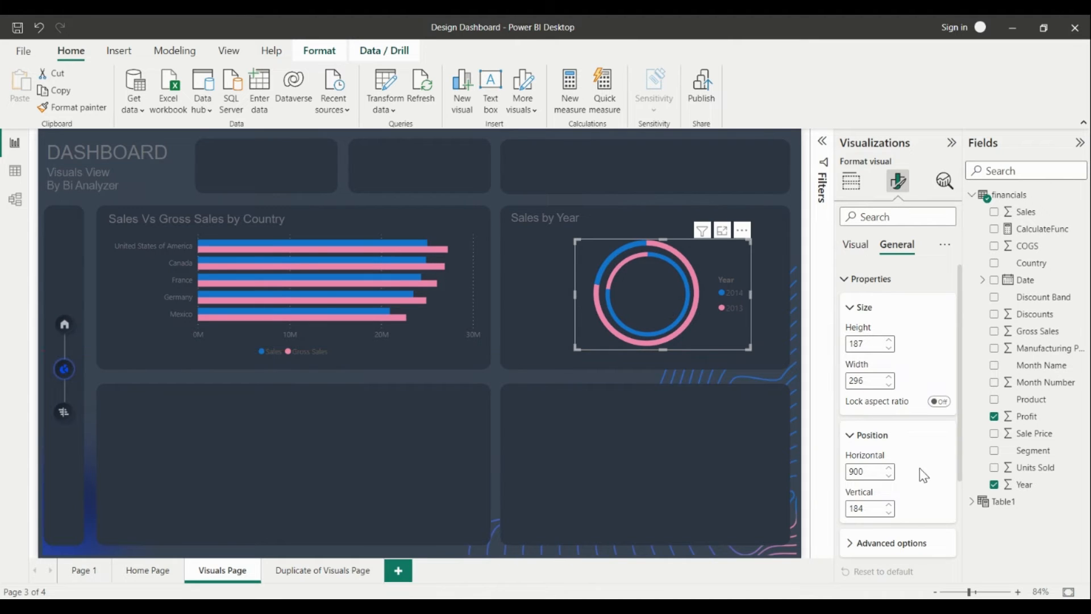
left_click(889, 477)
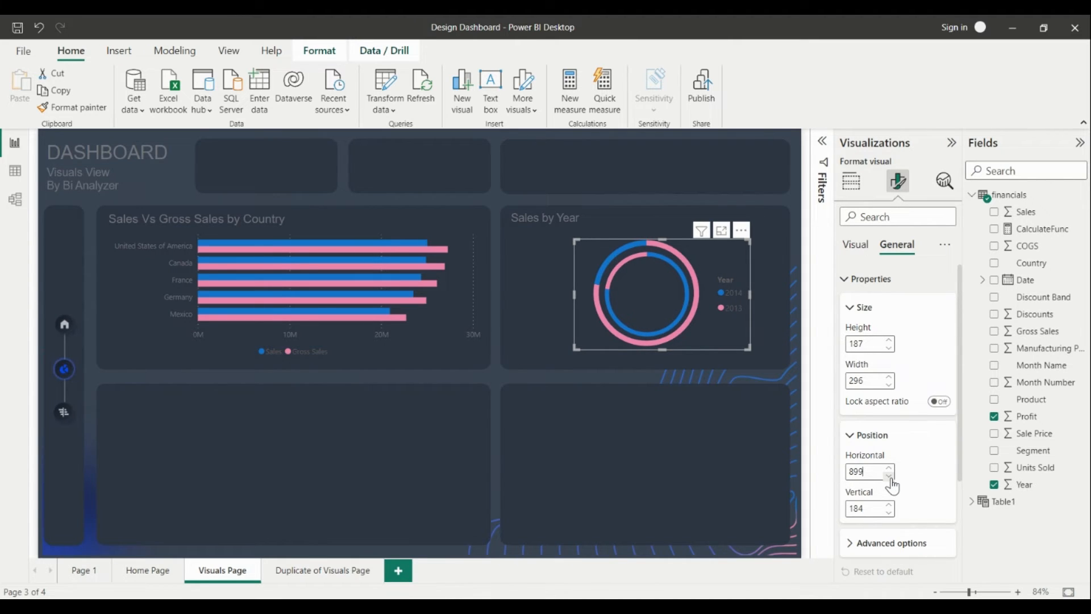
left_click(889, 513)
left_click(889, 513)
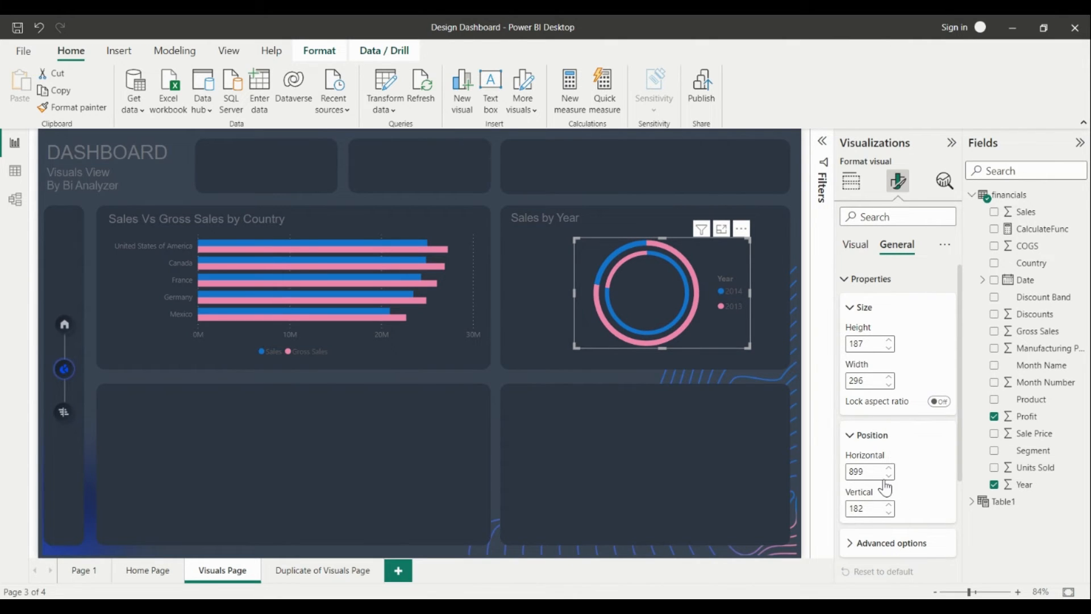
left_click(494, 159)
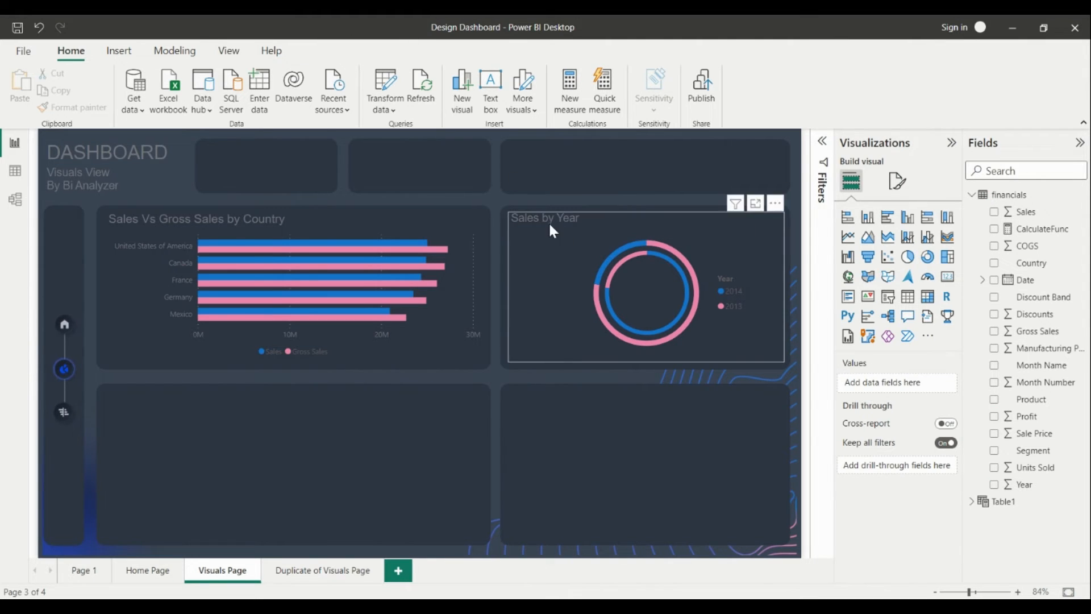
Change the outer Sales donut chart's title to "Sales & Profit by Year"
left_click(527, 215)
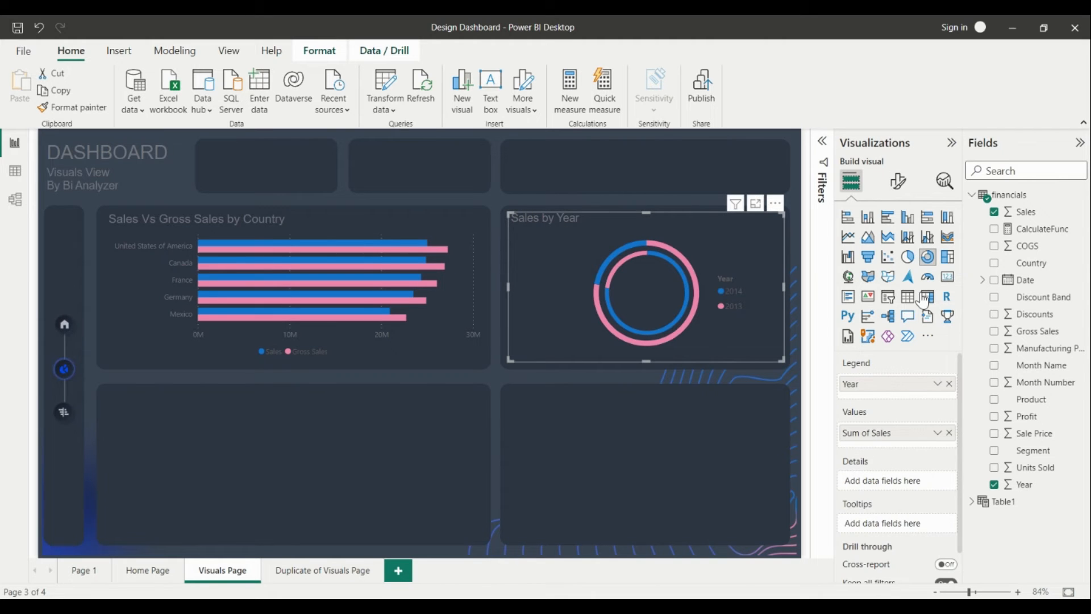
left_click(897, 181)
left_click(888, 250)
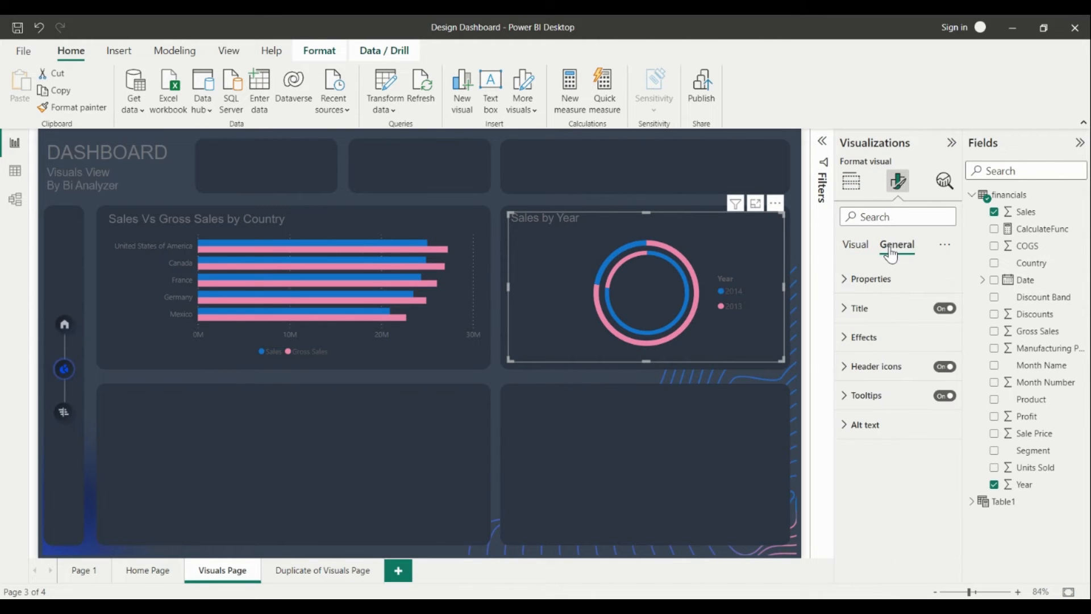
left_click(864, 307)
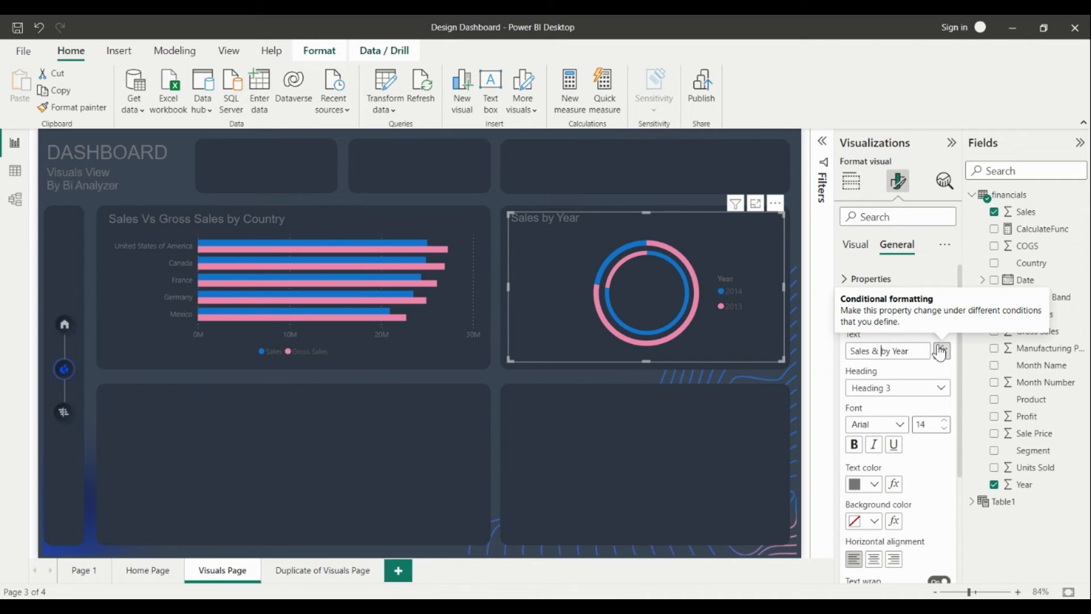
type("rofit")
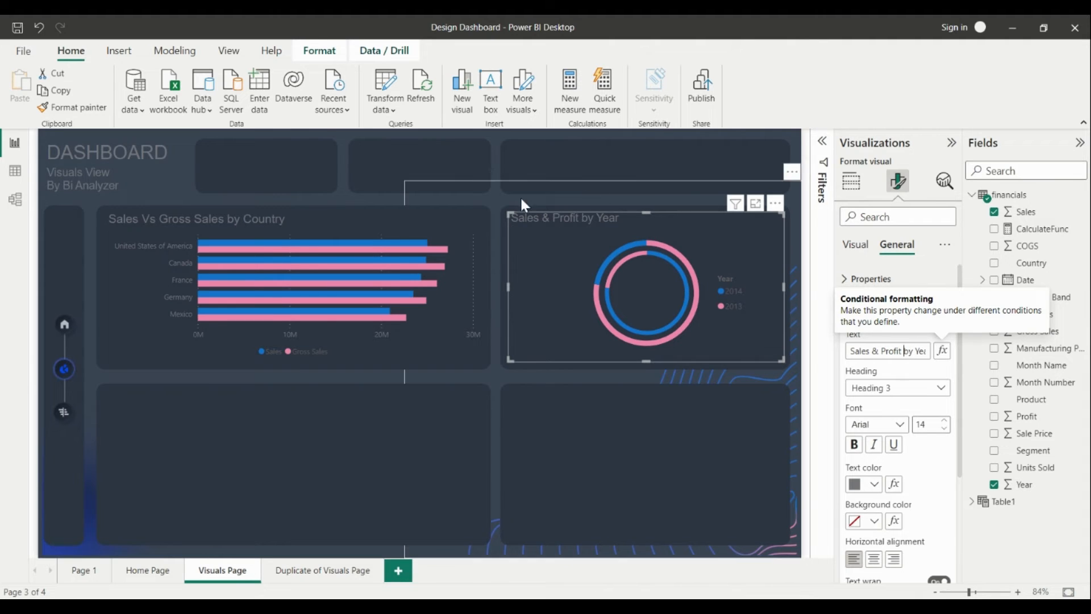
left_click(499, 131)
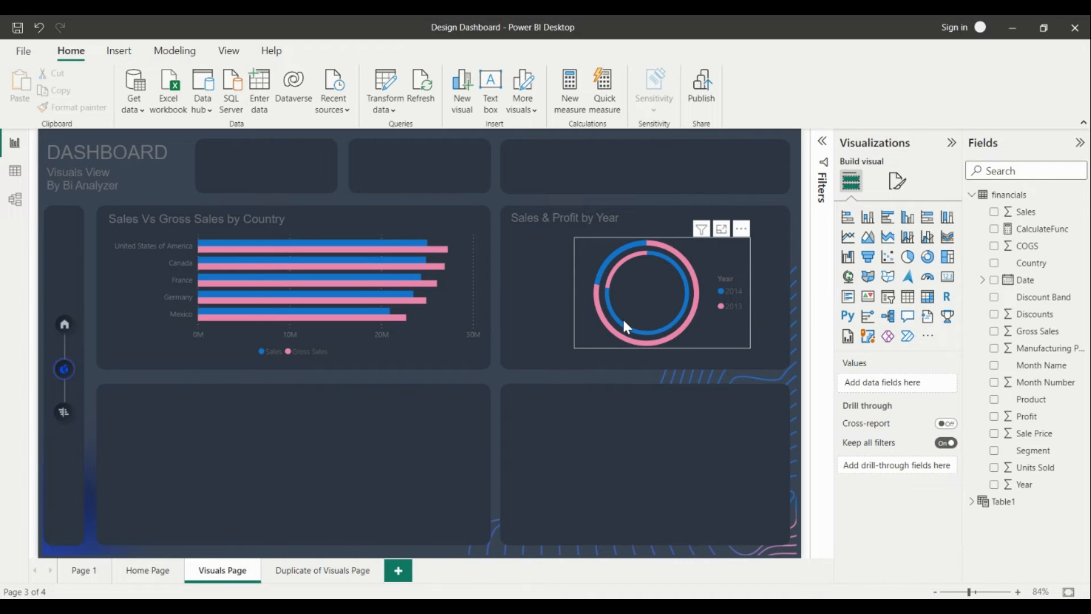
Set the legend text font of the inner profit donut chart to Arial
left_click(732, 329)
left_click(897, 181)
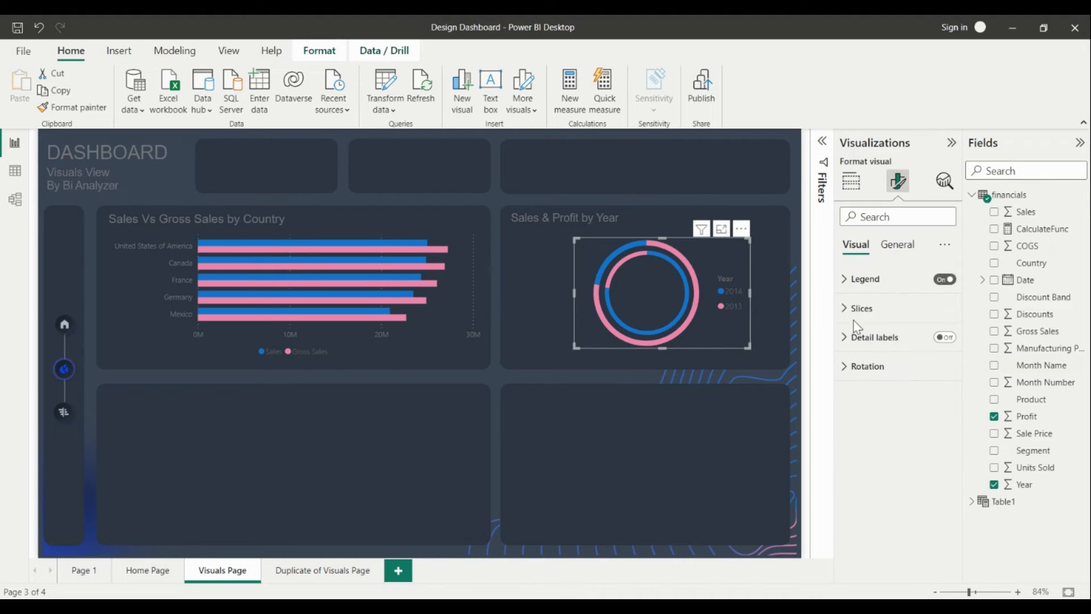
left_click(865, 278)
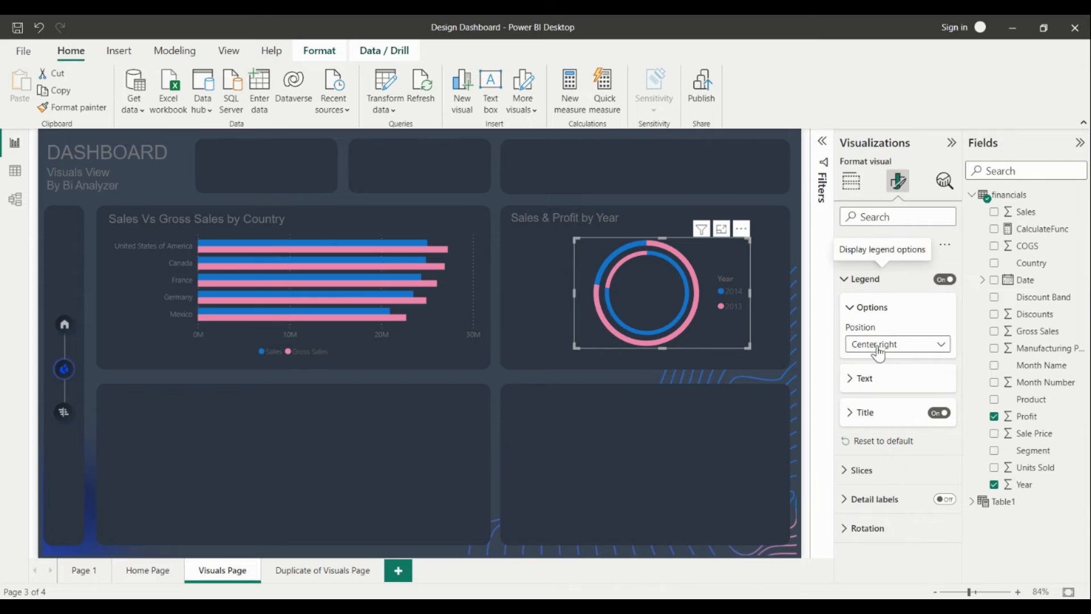
scroll(873, 397, "down", 1)
left_click(892, 359)
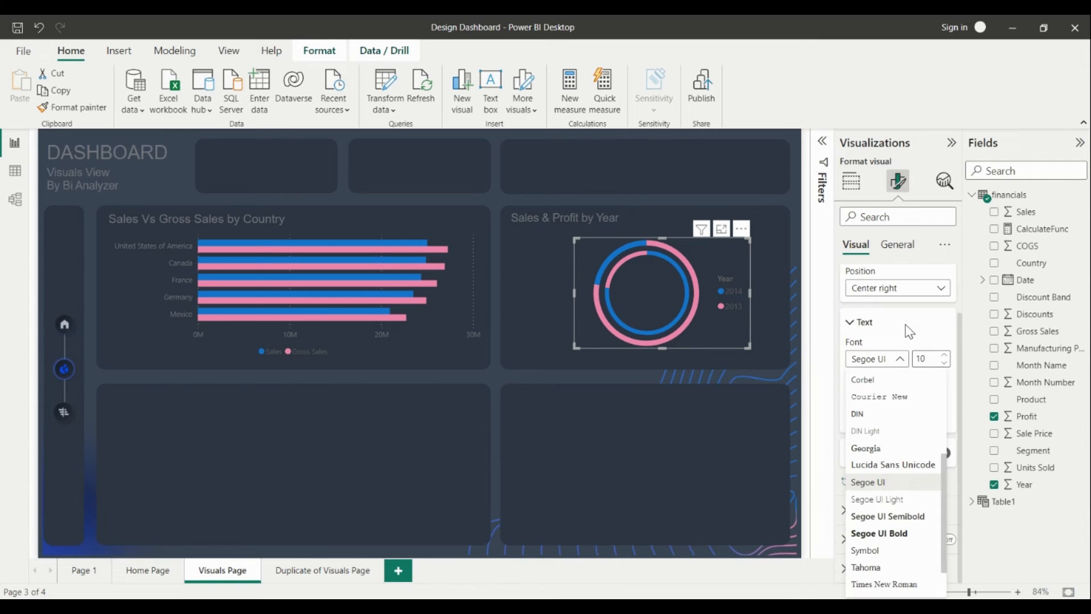
scroll(887, 416, "up", 2)
scroll(887, 416, "up", 3)
left_click(886, 377)
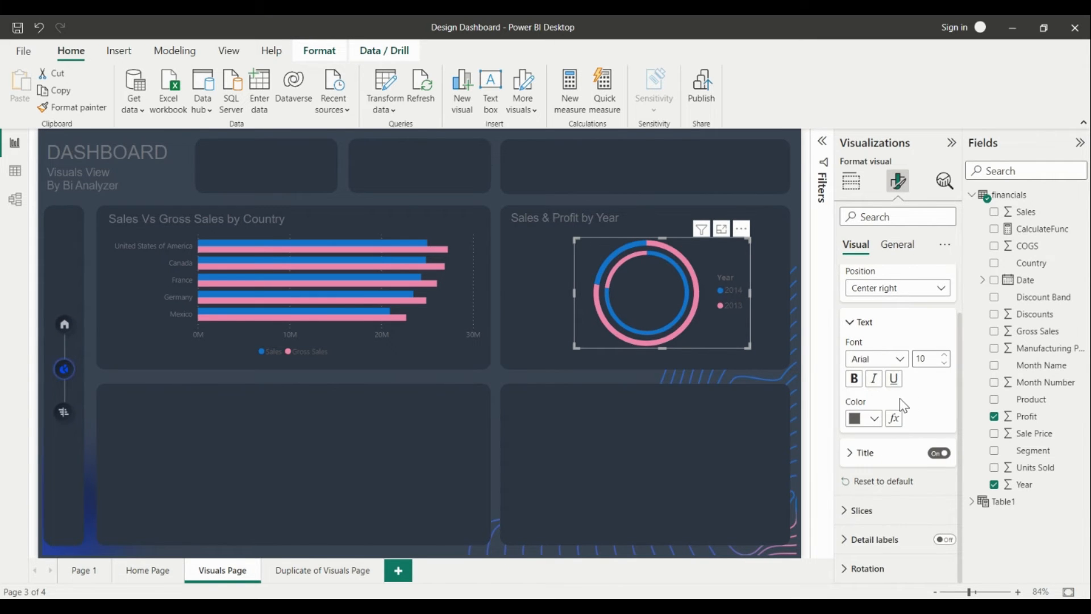
left_click(493, 149)
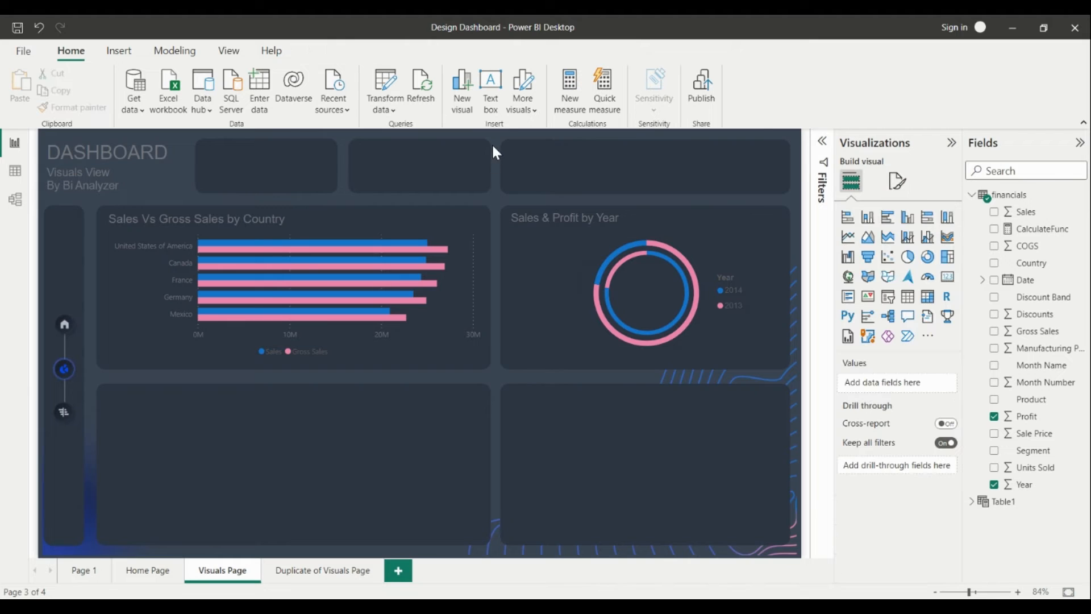
Set the X-axis values font of the Sales Vs Gross Sales by Country bar chart to Arial
left_click(122, 339)
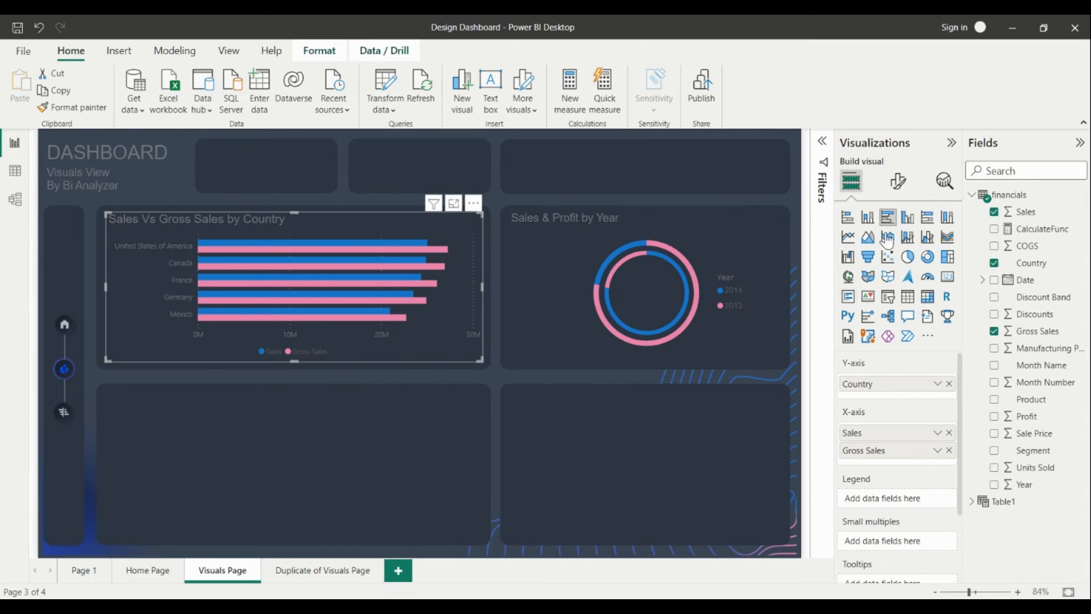
left_click(897, 181)
left_click(863, 309)
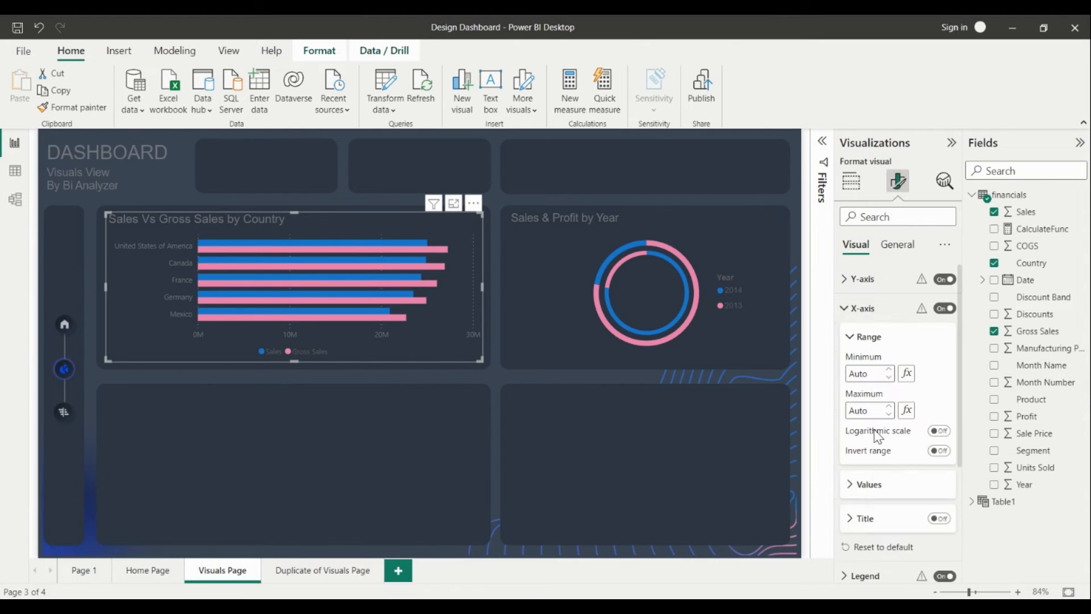
left_click(867, 483)
scroll(869, 483, "down", 3)
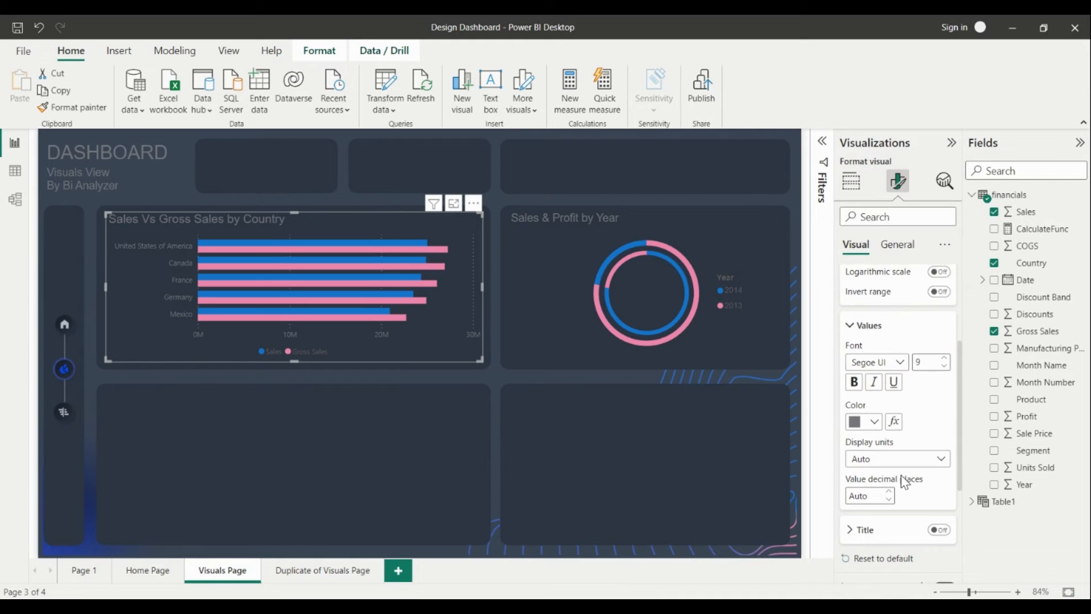
left_click(887, 363)
scroll(878, 414, "up", 5)
left_click(878, 378)
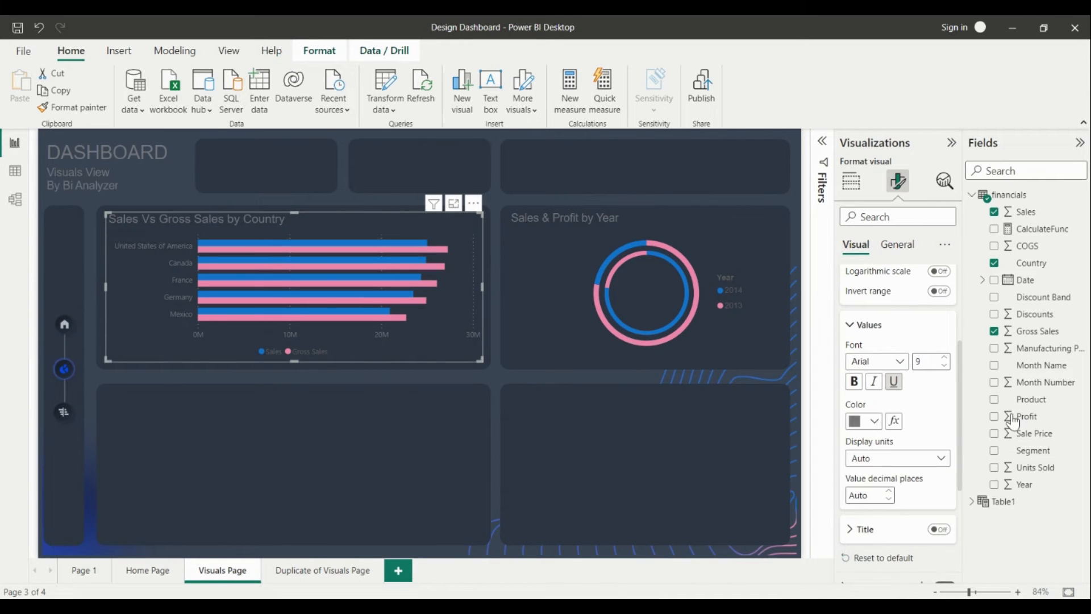
Set the bar chart's Y-axis values font to Arial, then deselect the chart
scroll(909, 420, "up", 3)
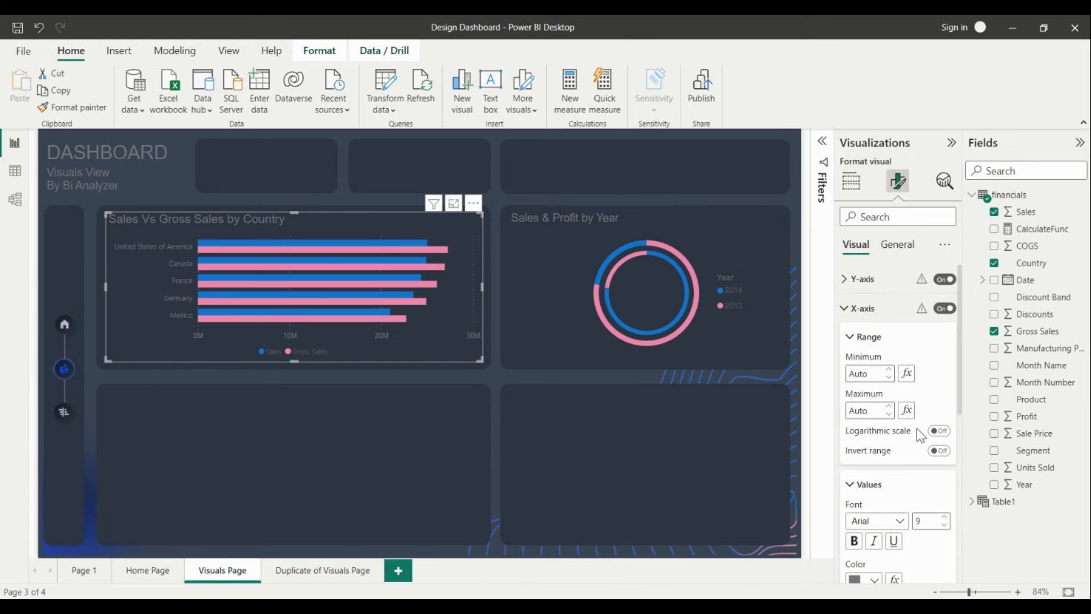
left_click(862, 279)
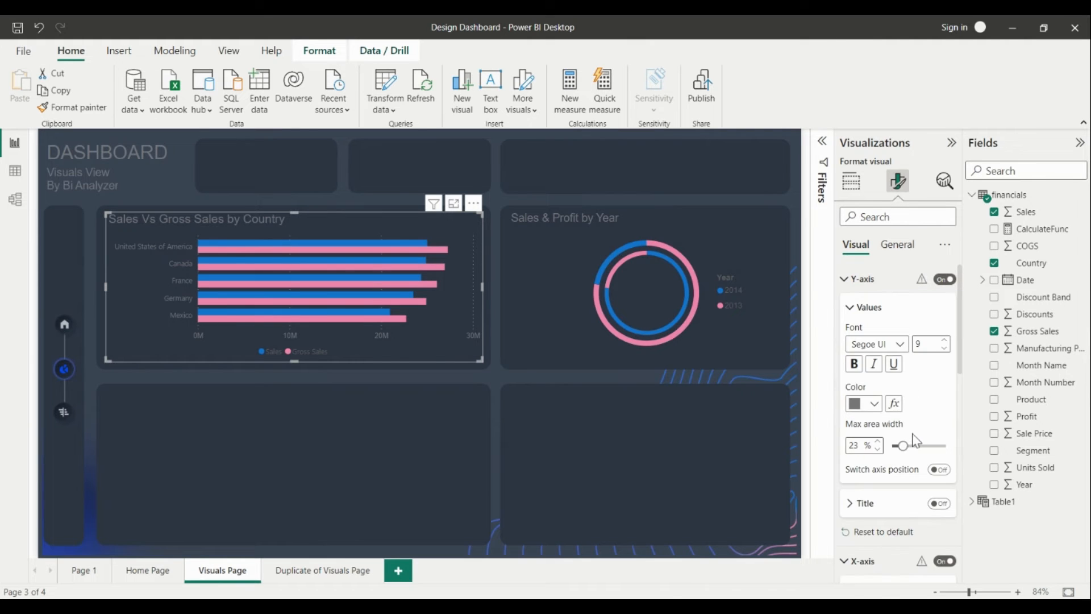
left_click(877, 344)
left_click(878, 345)
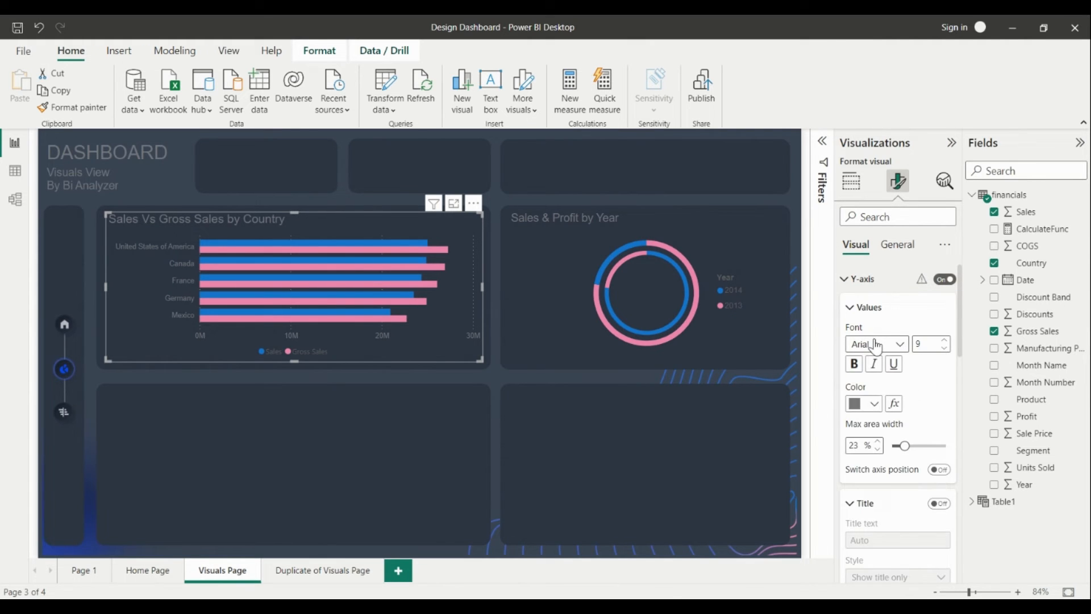
left_click(864, 279)
left_click(862, 310)
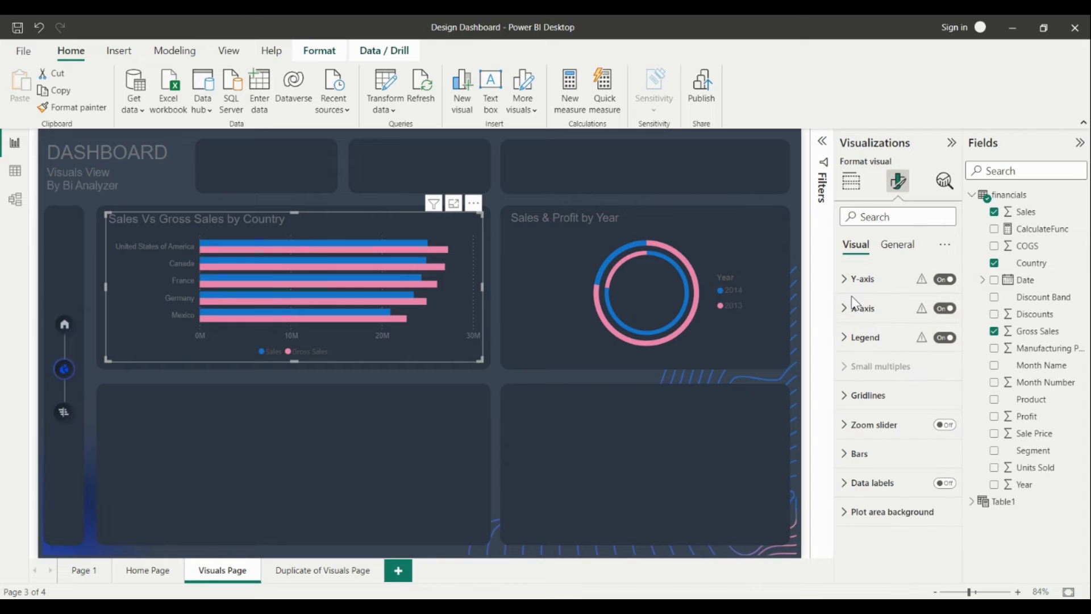
left_click(340, 176)
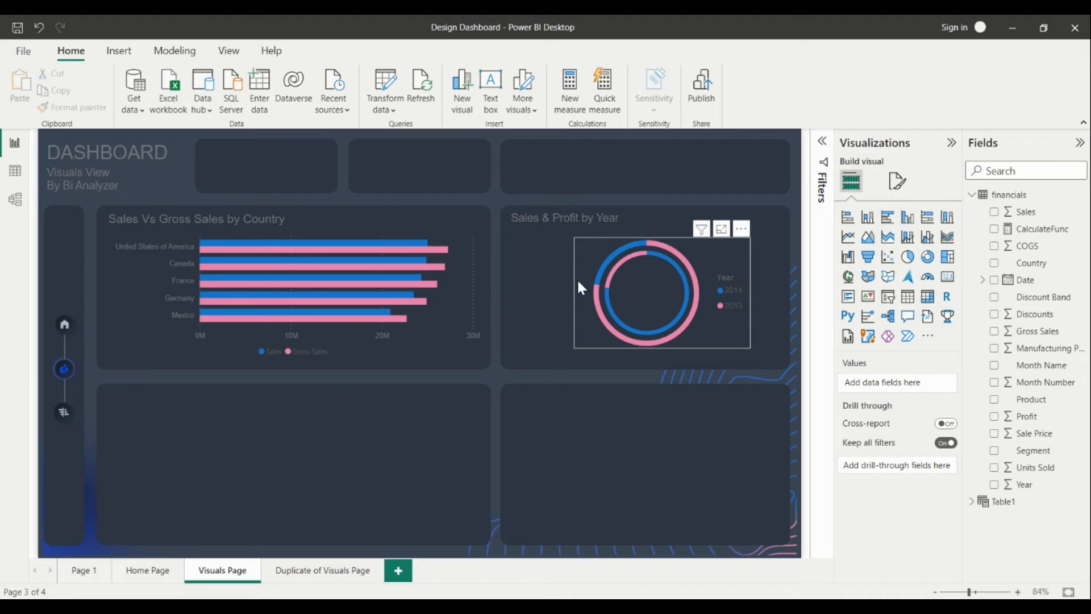
Turn on detail labels for the outer Sales donut chart and set their label contents to Data value
left_click(794, 343)
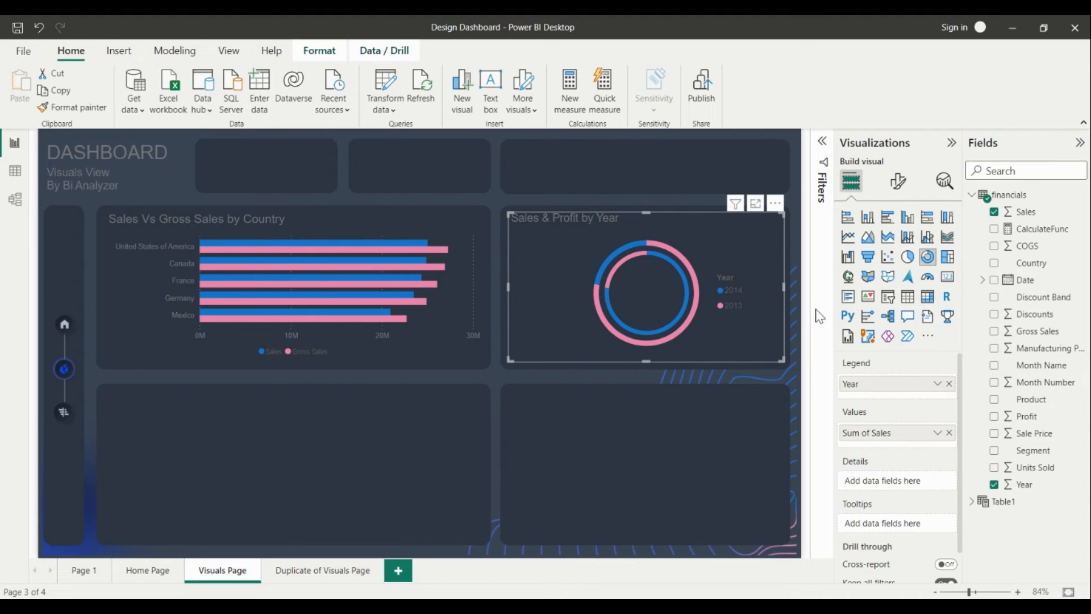
left_click(897, 180)
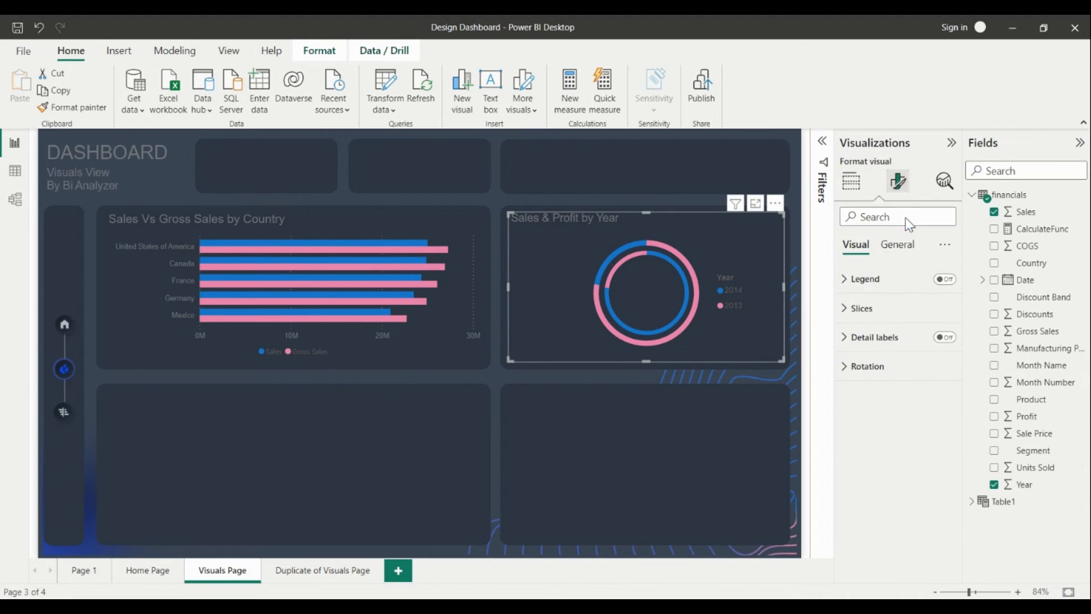
left_click(944, 339)
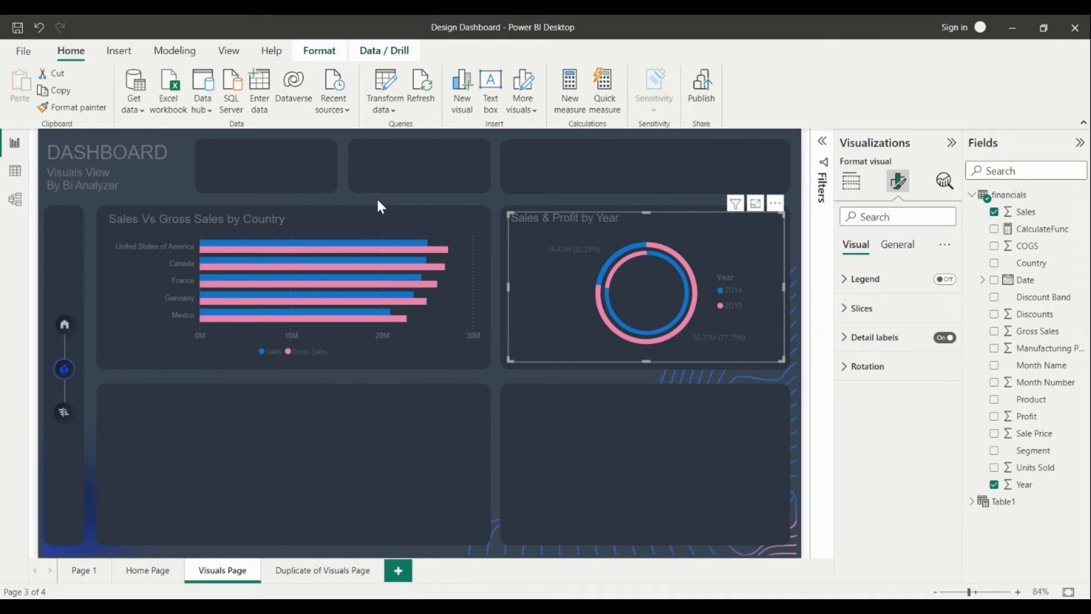
left_click(894, 344)
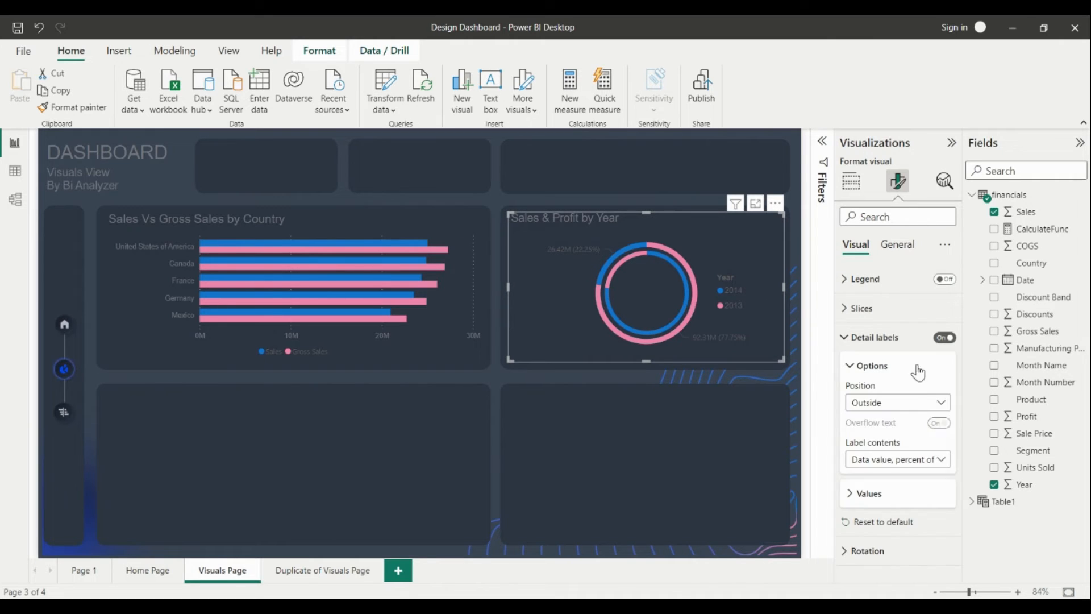
left_click(889, 459)
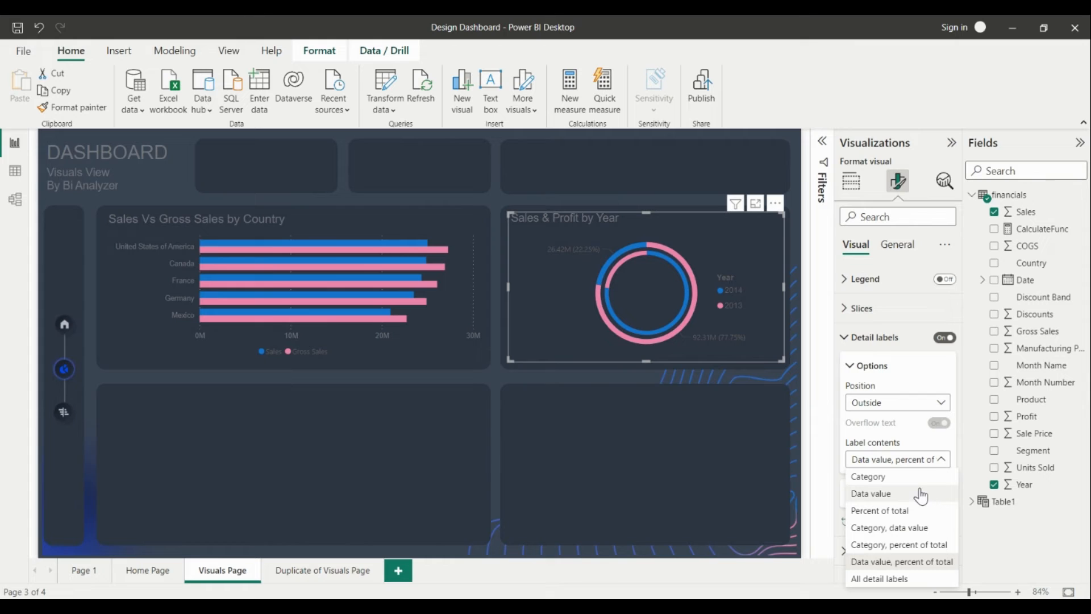
left_click(920, 495)
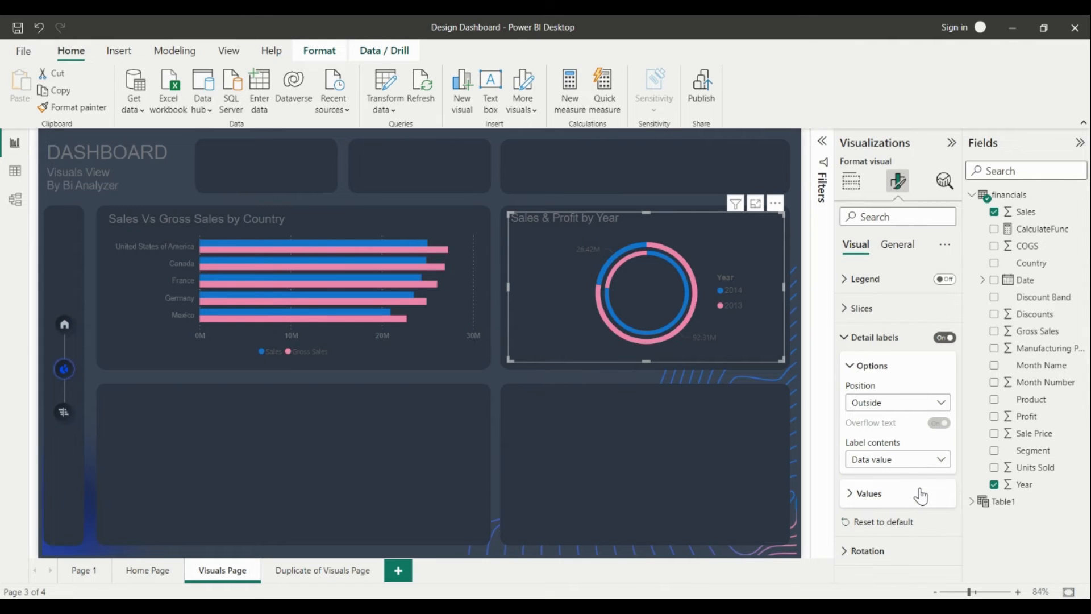
left_click(379, 199)
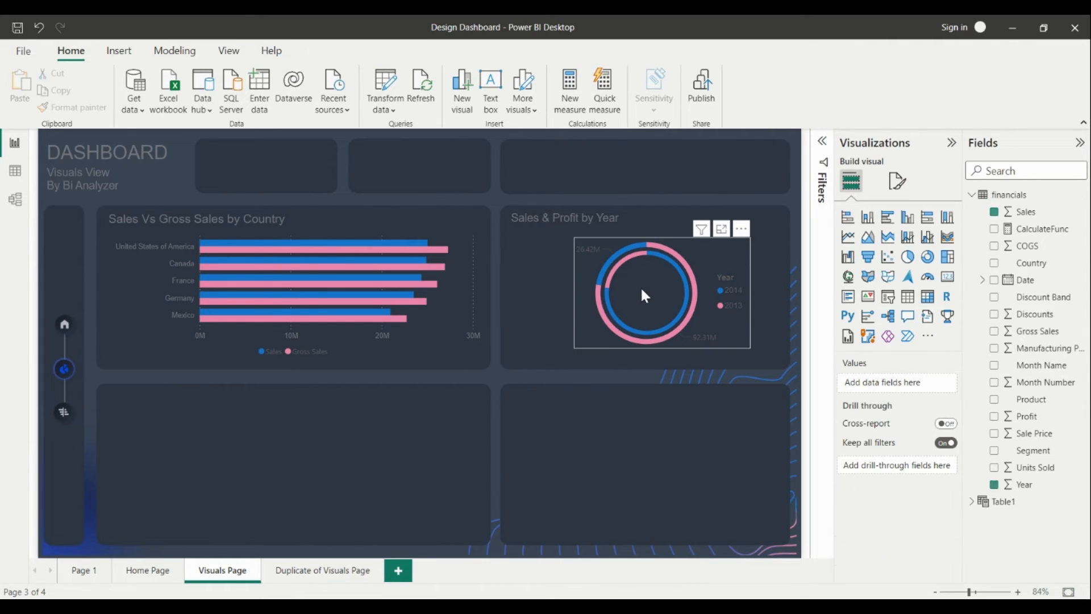
Turn on detail labels for the inner profit donut chart, try the Inside position, and set it to Prefer outside
left_click(704, 313)
left_click(898, 181)
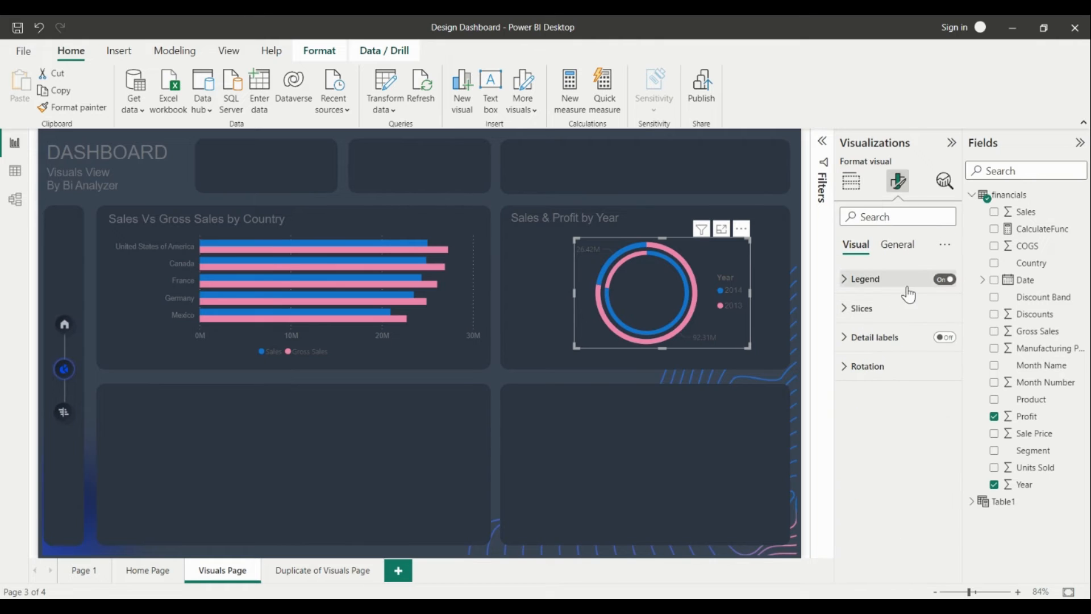
left_click(945, 337)
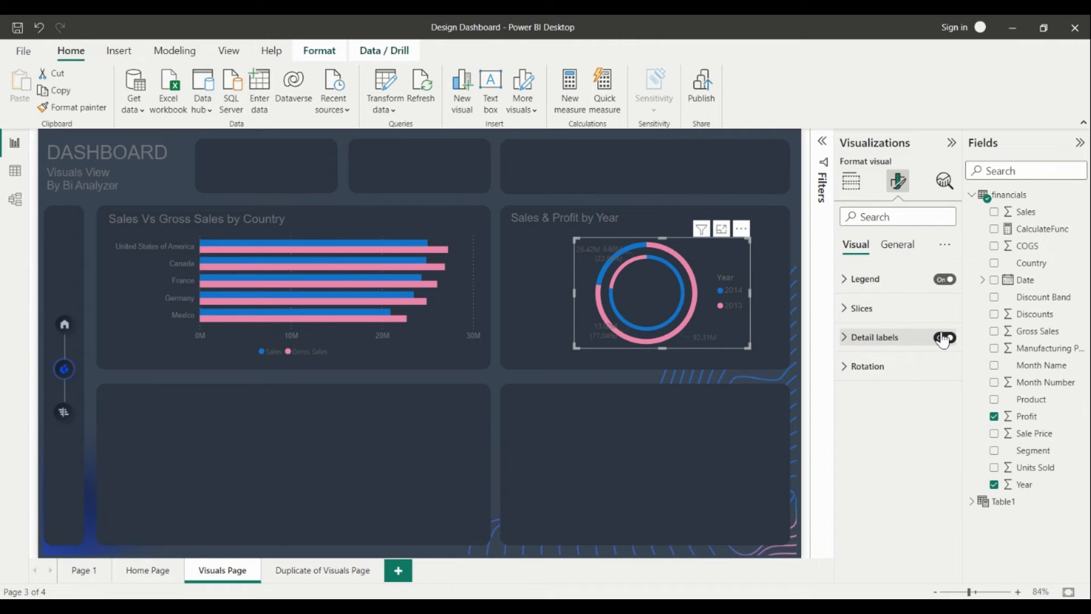
left_click(900, 348)
left_click(883, 406)
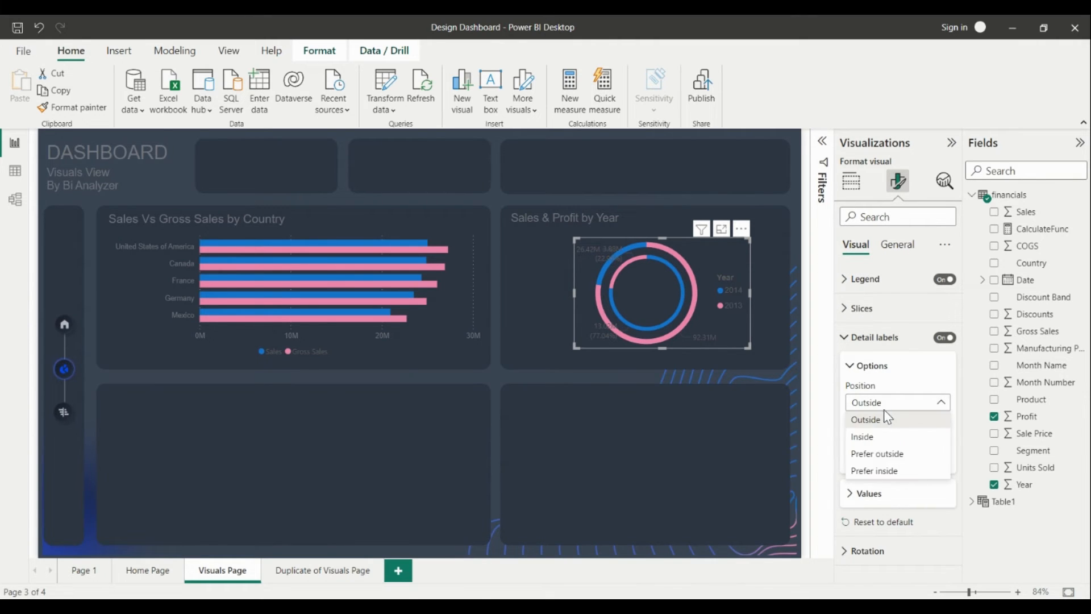
left_click(887, 436)
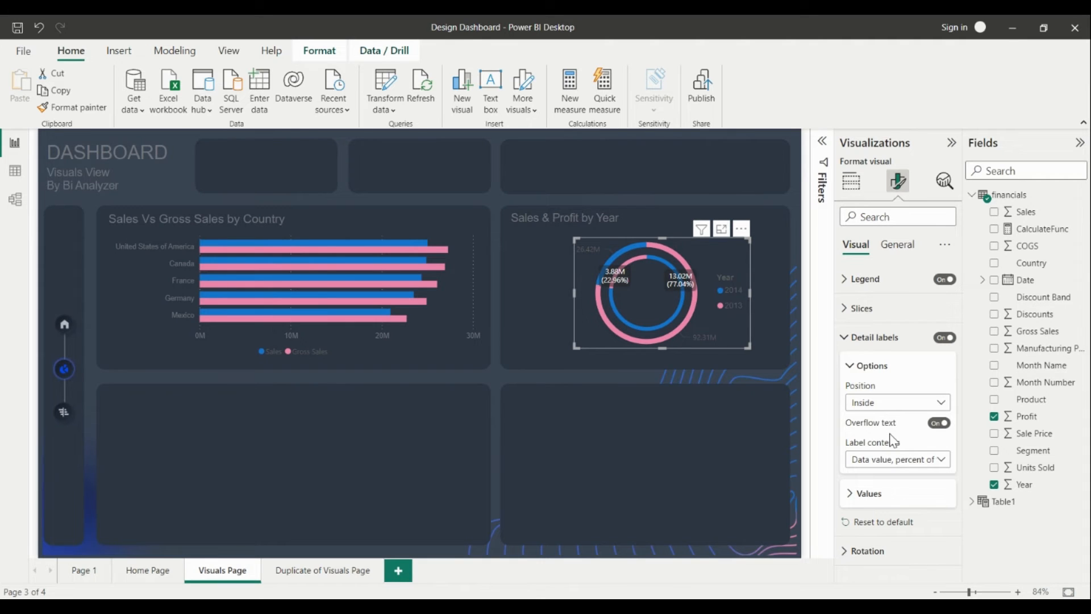
left_click(891, 403)
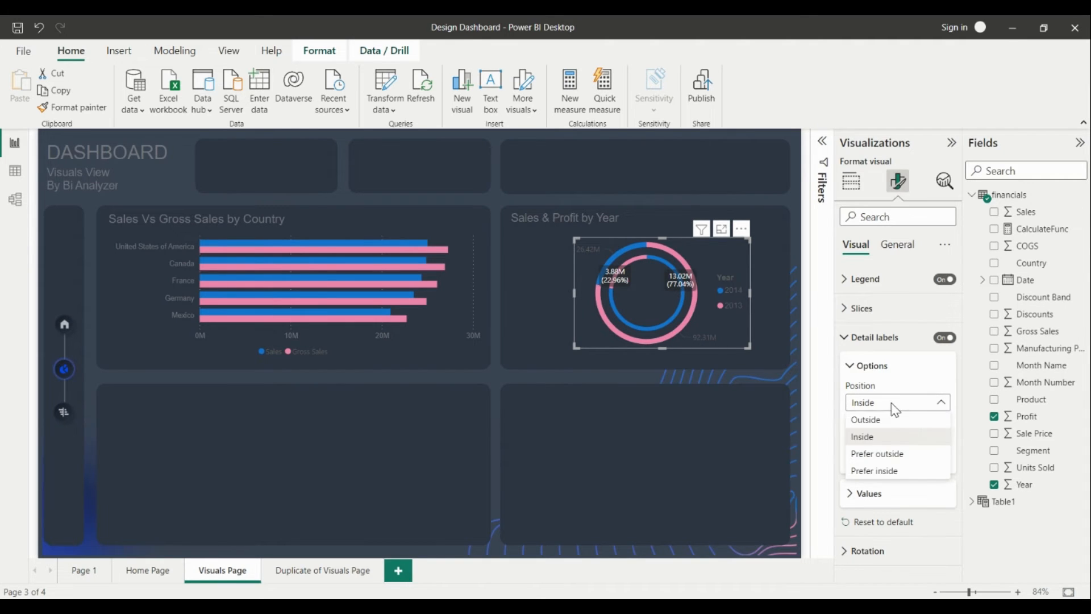
left_click(882, 457)
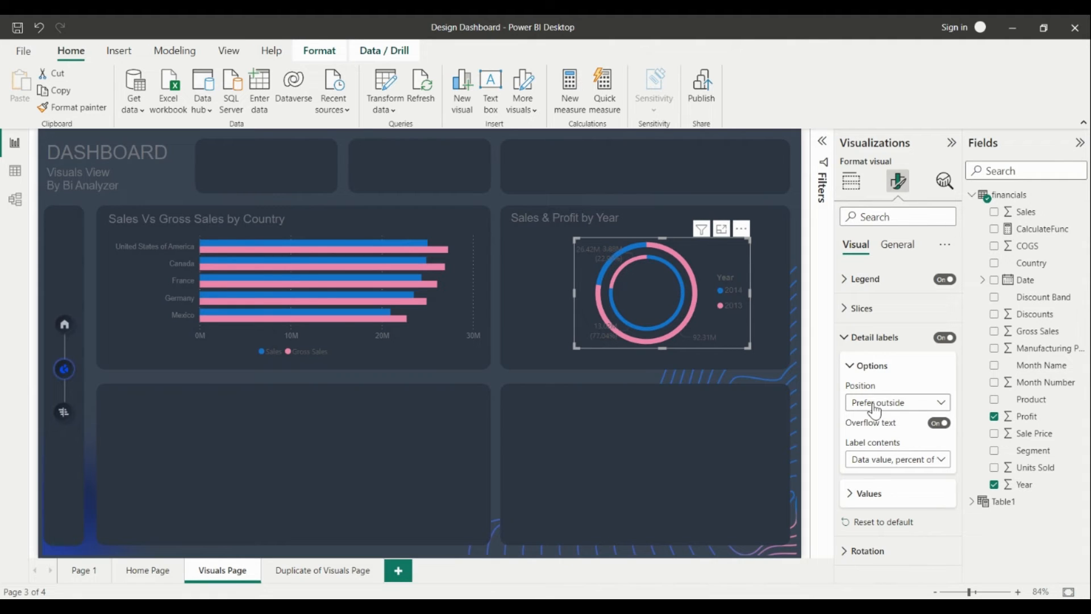
Set the inner profit donut's label contents to Data value and colour its detail label values gray
left_click(917, 459)
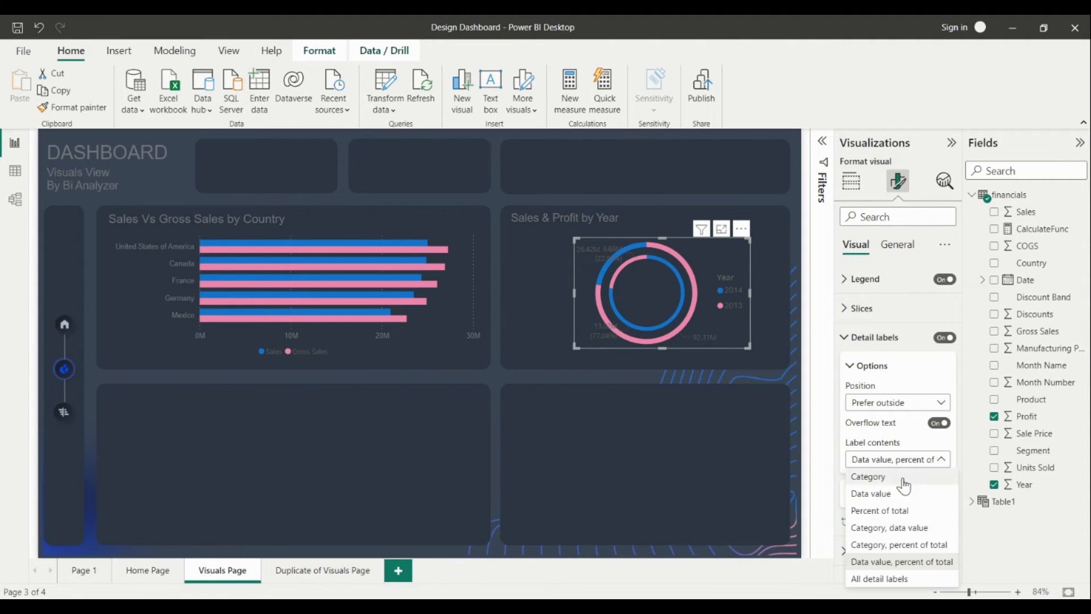
left_click(875, 492)
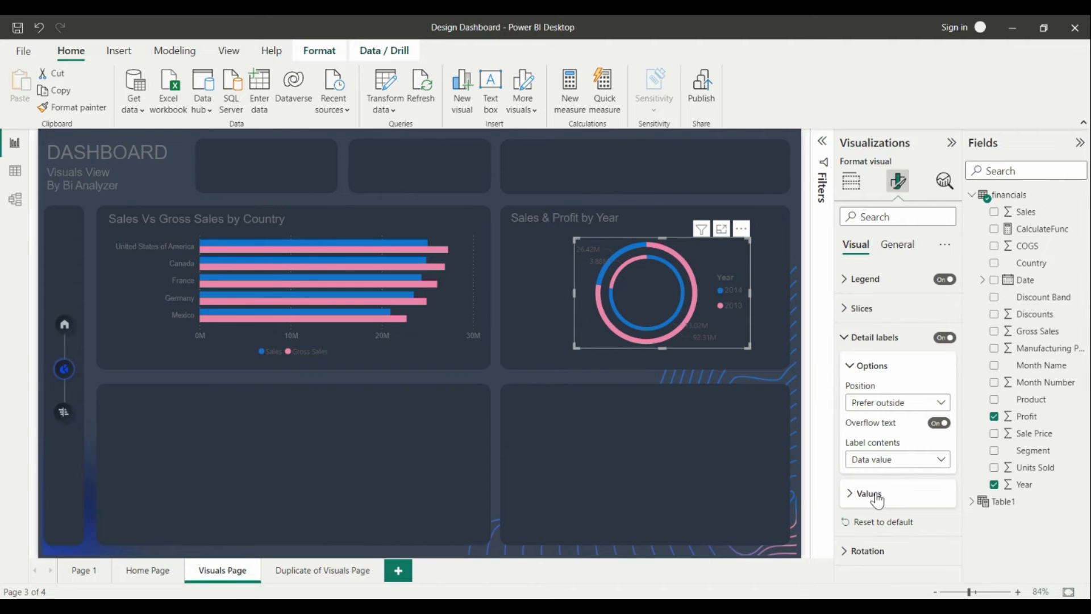
left_click(877, 493)
scroll(901, 470, "down", 2)
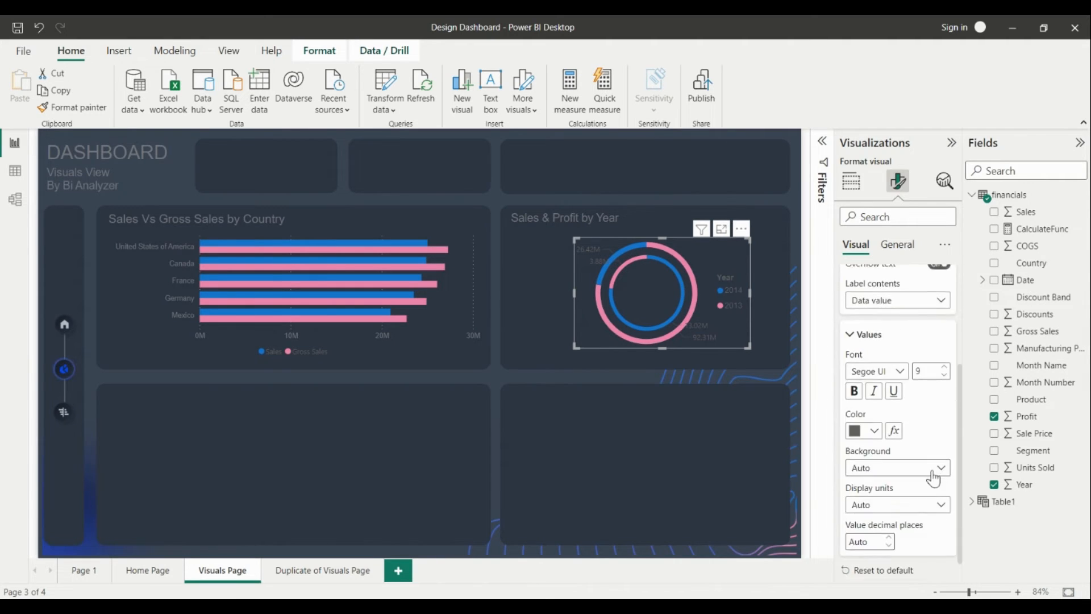
left_click(874, 430)
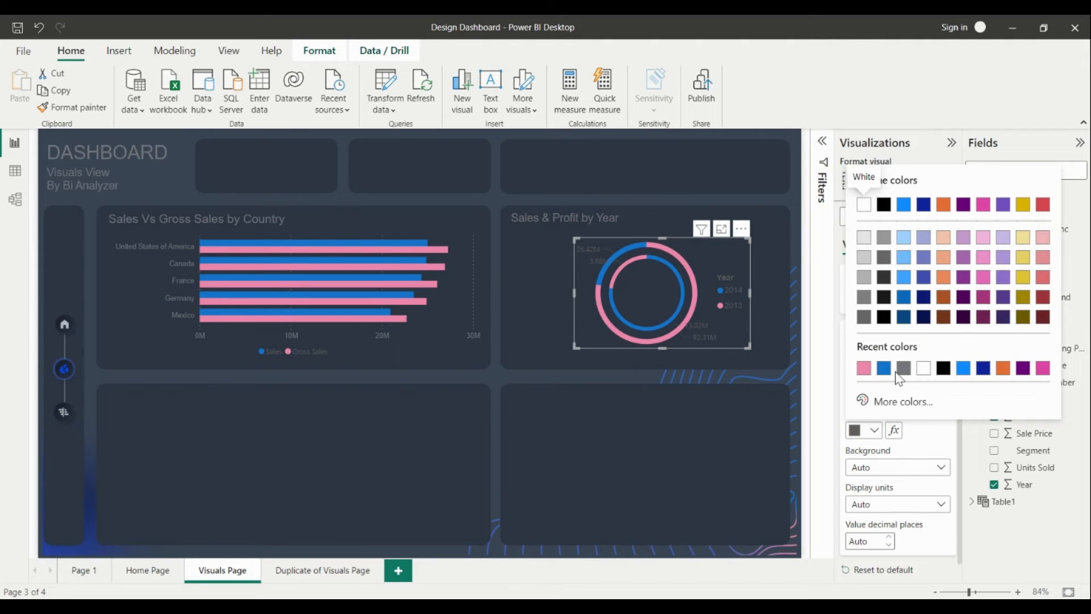
left_click(904, 371)
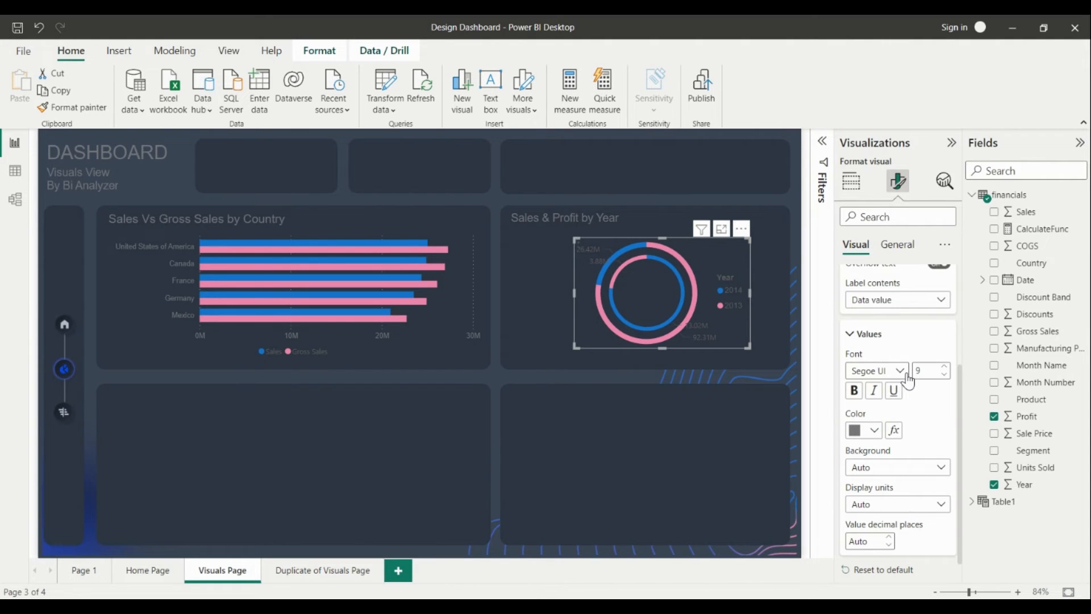
Colour the outer Sales donut chart's detail label values the same gray, then deselect the chart
left_click(516, 274)
left_click(861, 430)
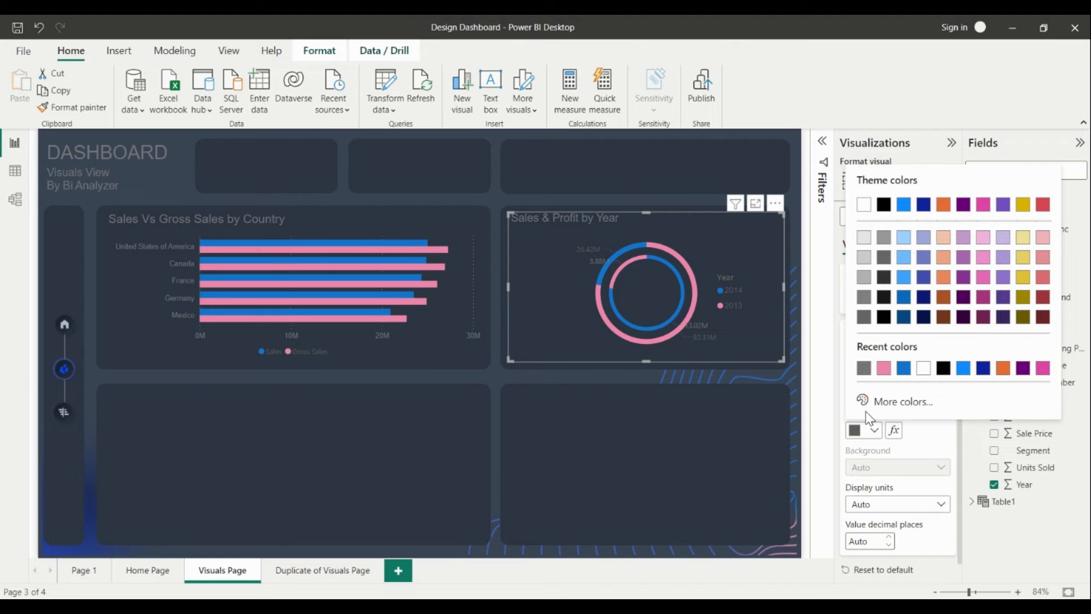
left_click(865, 369)
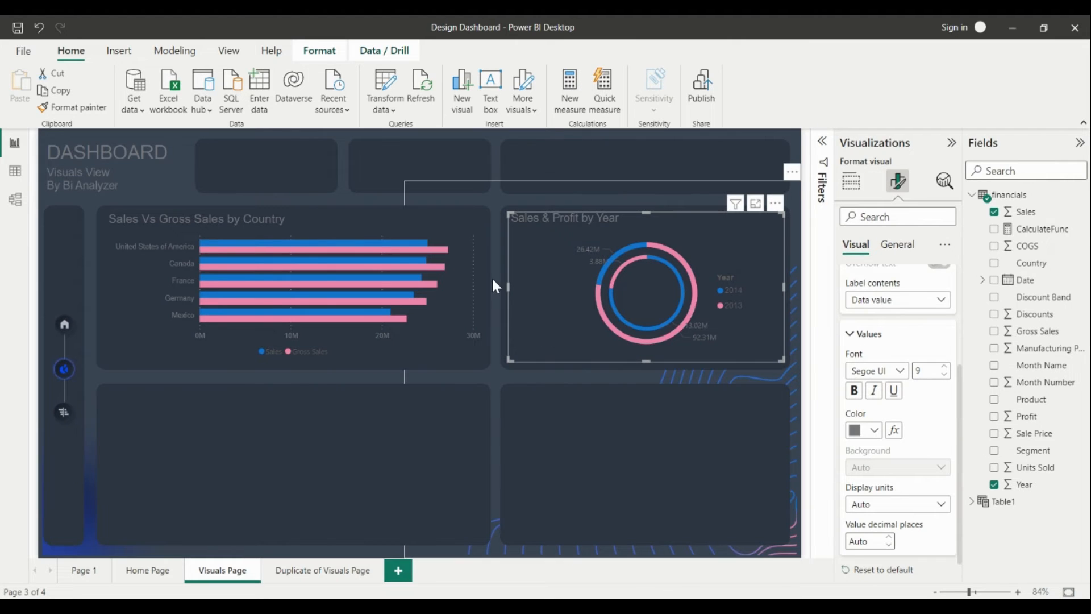
left_click(493, 140)
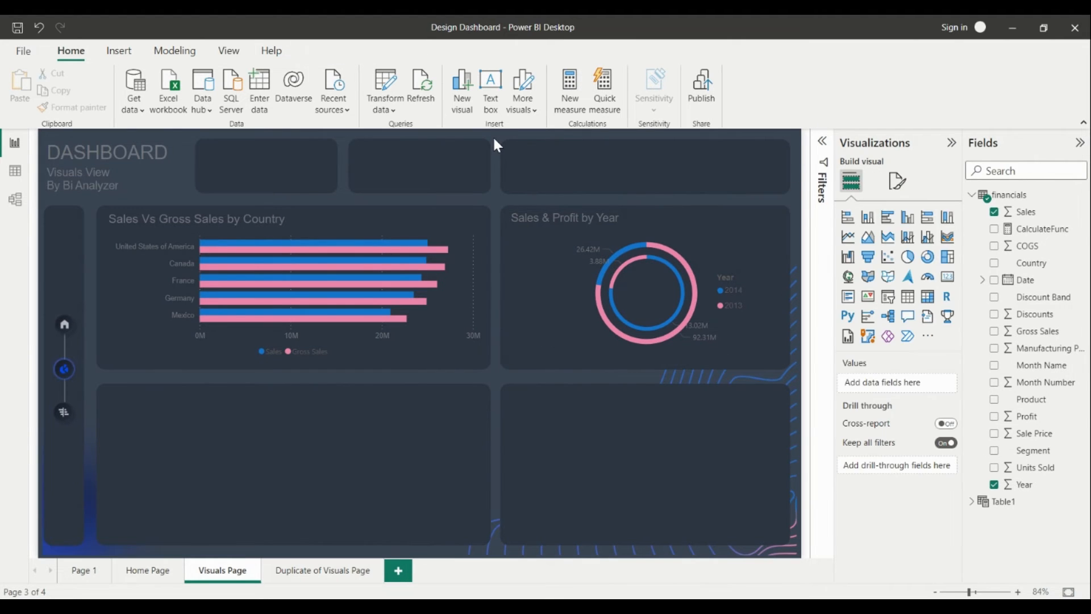
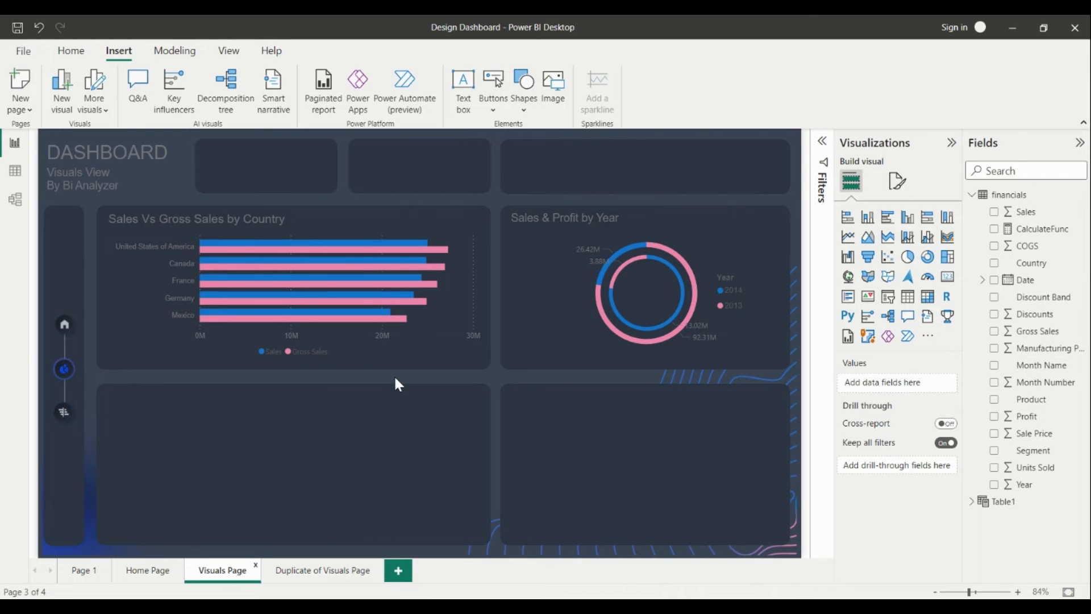
Insert a ribbon chart and resize it to fill the empty card below the Sales Vs Gross Sales by Country chart
left_click(948, 237)
left_click_drag(122, 274, 154, 441)
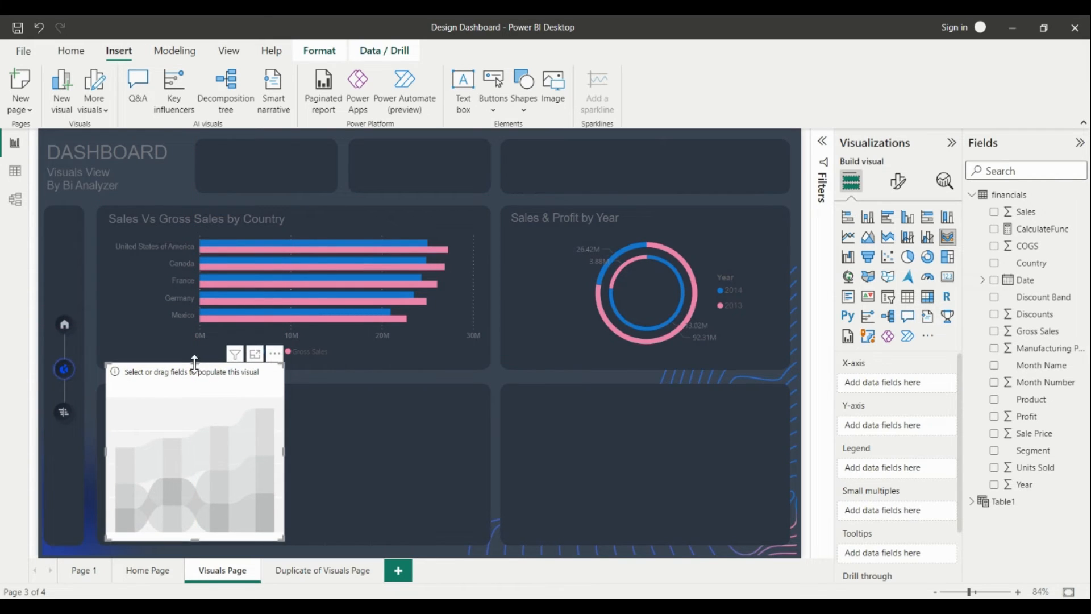
left_click_drag(195, 362, 196, 389)
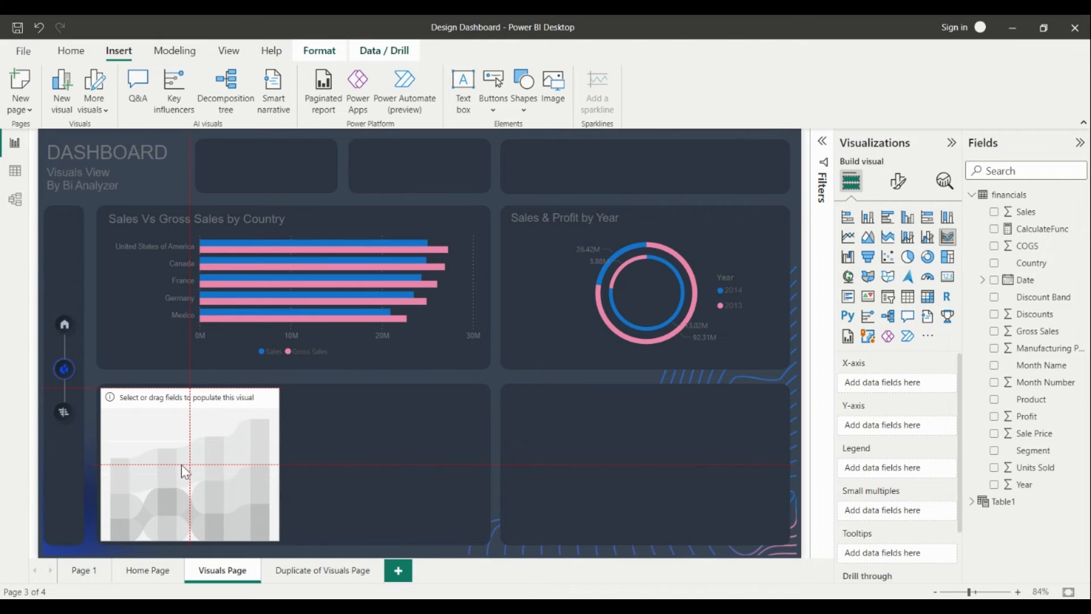
left_click_drag(284, 461, 478, 465)
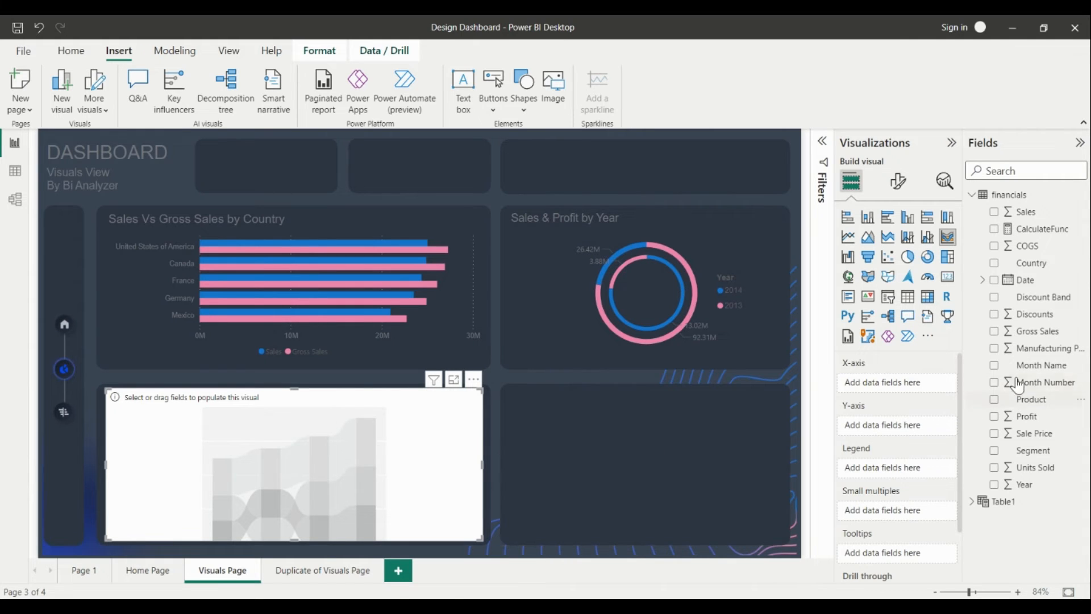
Assign Month Name to the ribbon chart's X-axis and Manufacturing Price and Sale Price to its Y-axis
left_click_drag(1020, 366, 895, 380)
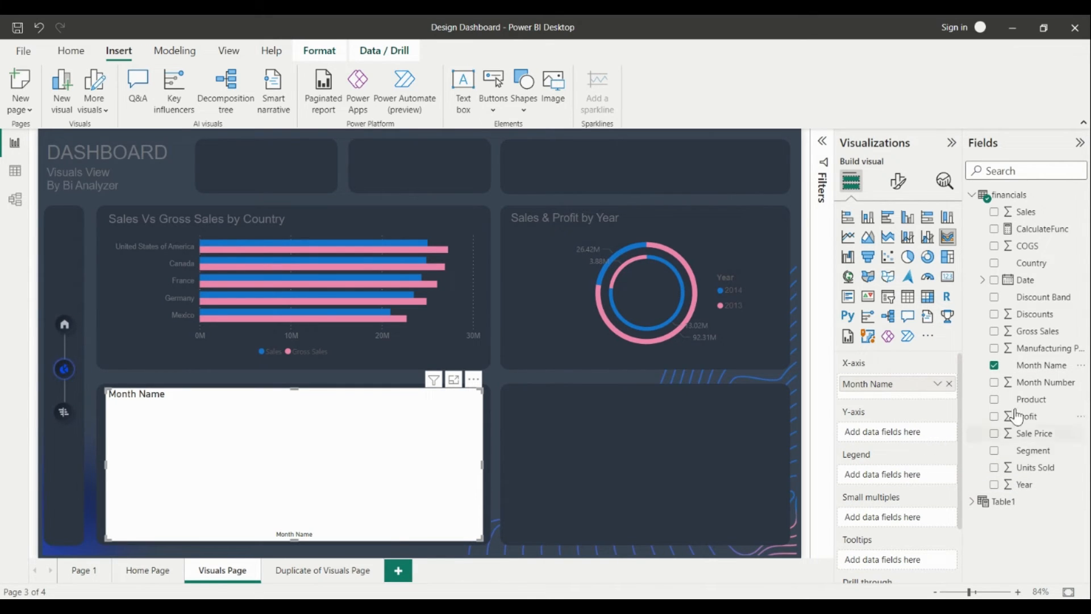
left_click_drag(1037, 348, 898, 426)
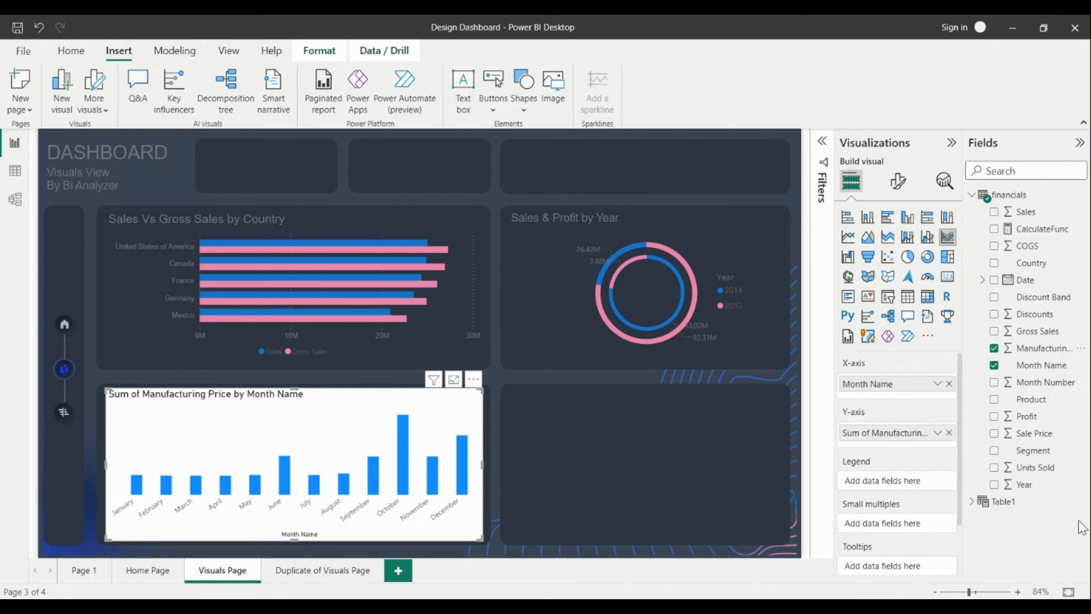
left_click_drag(1033, 433, 909, 439)
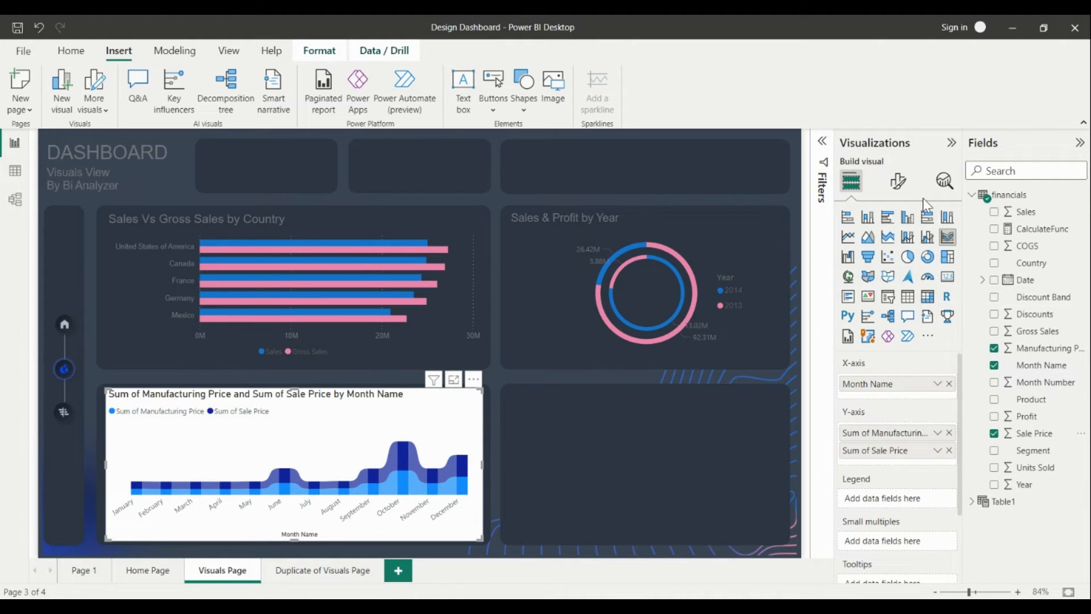
Rename the Sum of Manufacturing Price field in the ribbon chart to Manufacturing Price
double_click(875, 433)
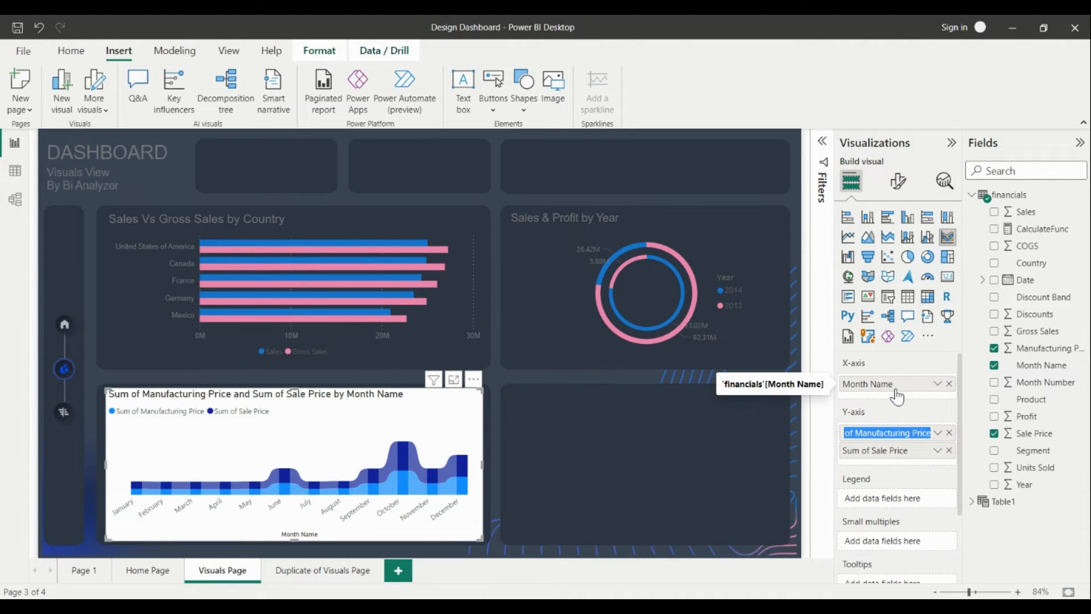
key("Home")
key("shift+Right")
key("shift+Right")
key("shift+Right")
key("shift+Right")
key("shift+Right")
key("shift+Right")
key("shift+Right")
key("shift+Right")
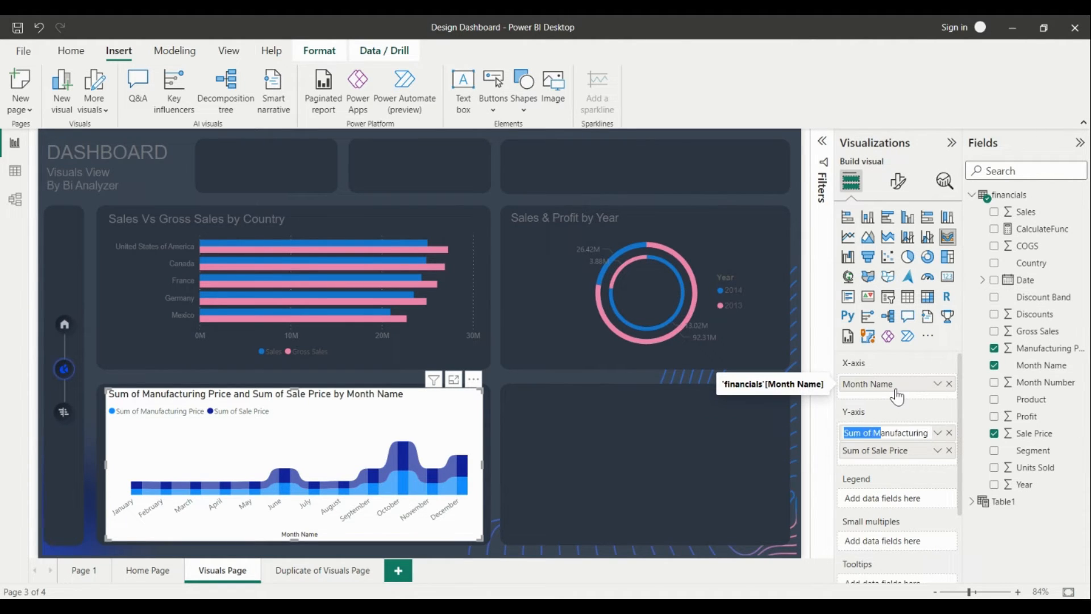
key("BackSpace")
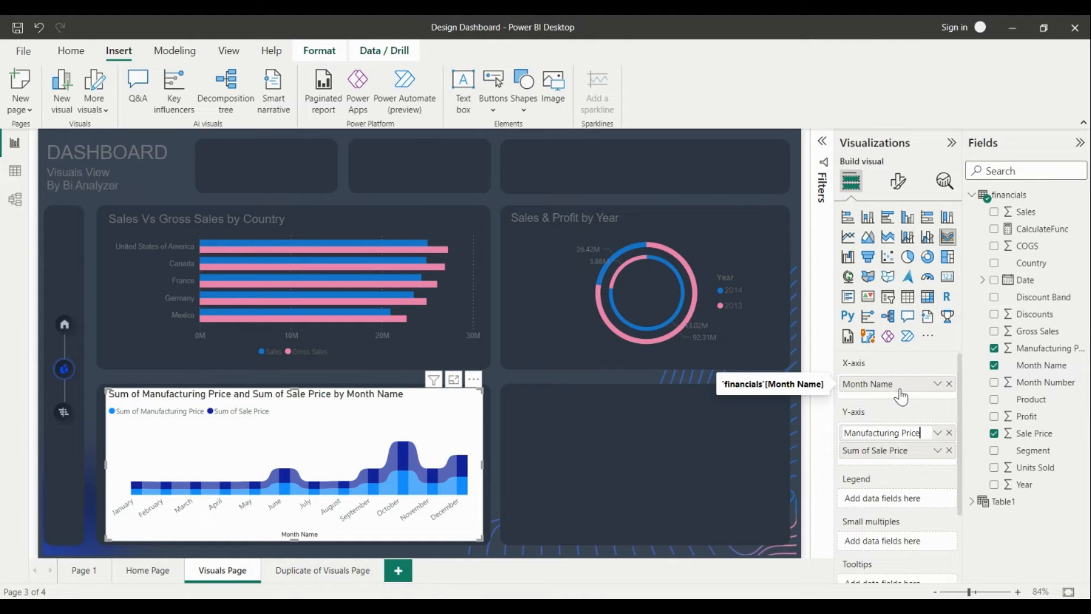
key("Return")
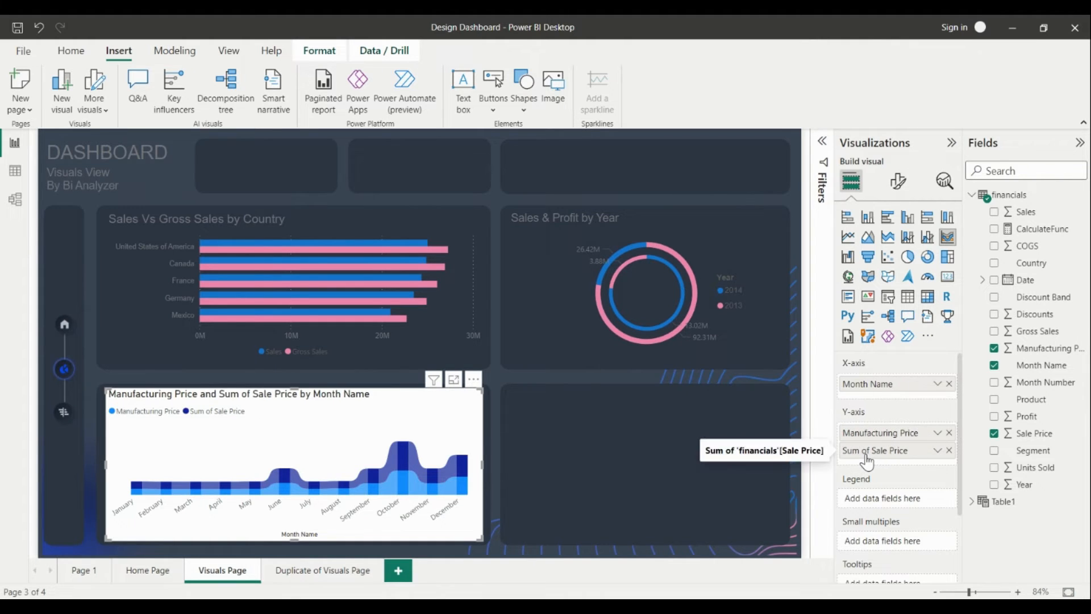
Rename the Sum of Sale Price field in the ribbon chart to Sale Price
double_click(867, 453)
left_click(867, 452)
key("BackSpace")
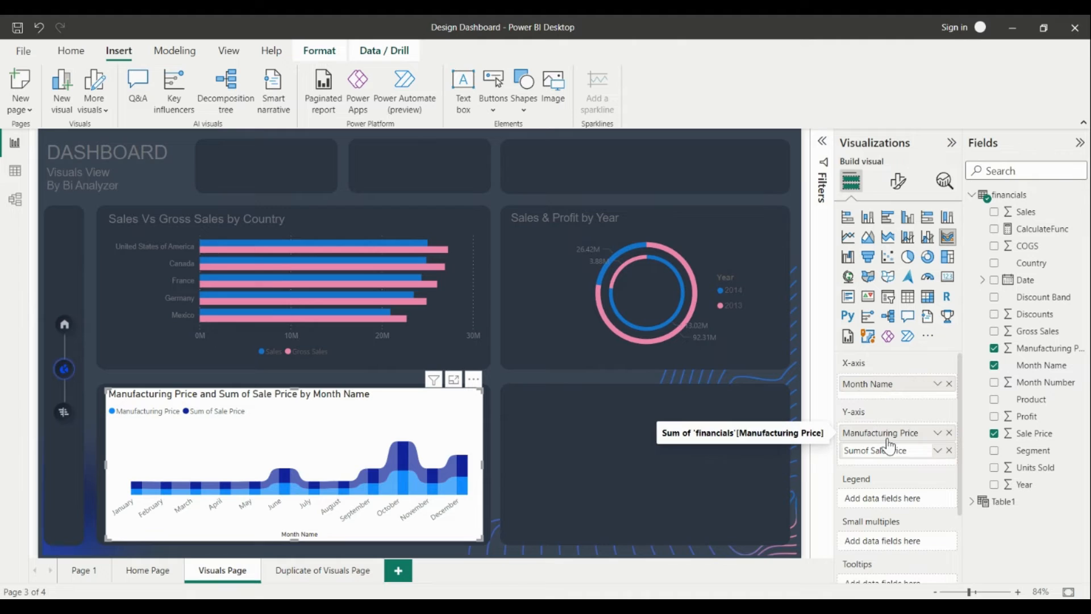
key("BackSpace")
key("BackSpace")
key("BackSpace")
key("BackSpace")
key("Return")
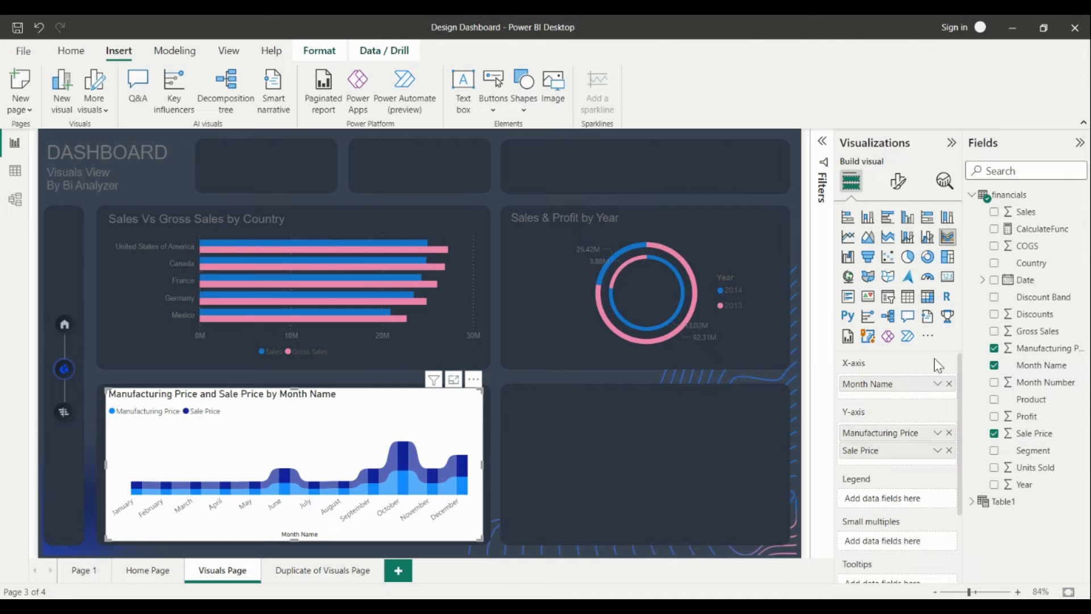
Set the ribbon colours to dark blue for Manufacturing Price and pink for Sale Price
left_click(898, 181)
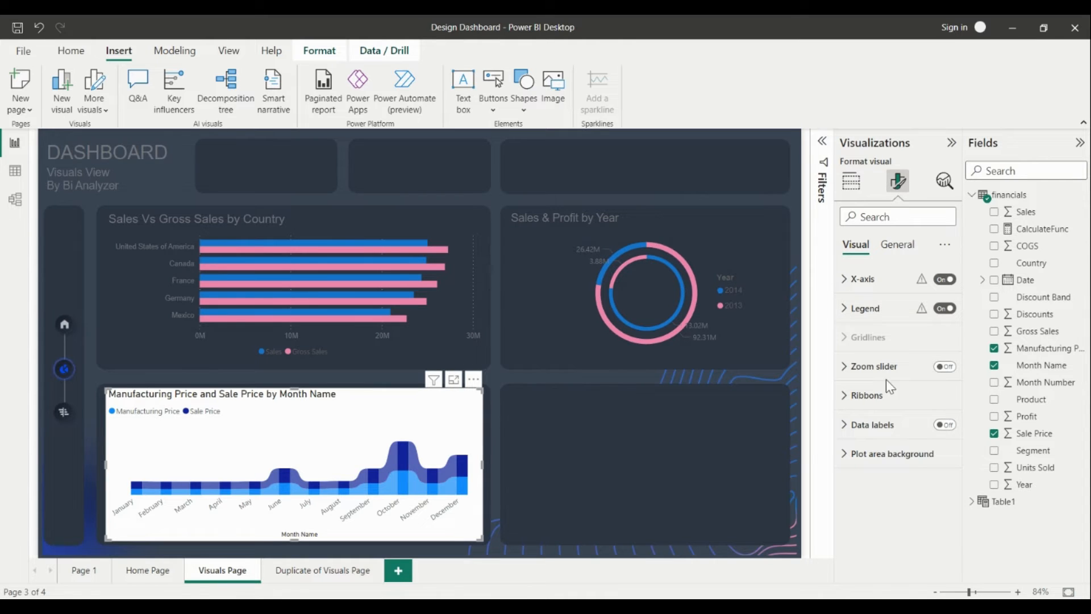
left_click(886, 393)
left_click(874, 462)
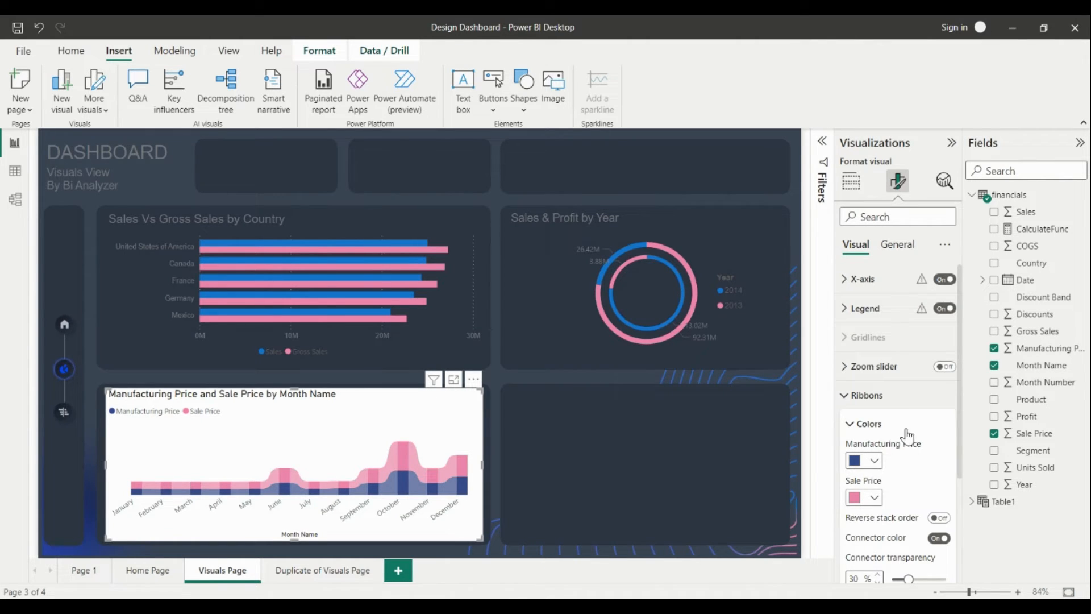
scroll(905, 441, "down", 2)
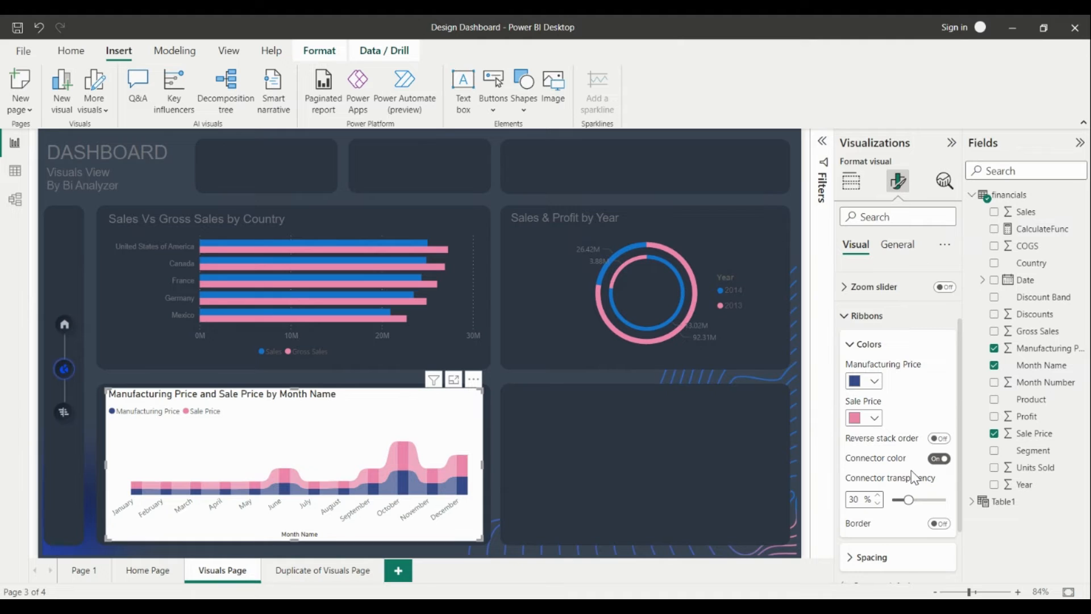
scroll(909, 472, "up", 2)
Set the font of the ribbon chart's X-axis values to Arial
left_click(863, 286)
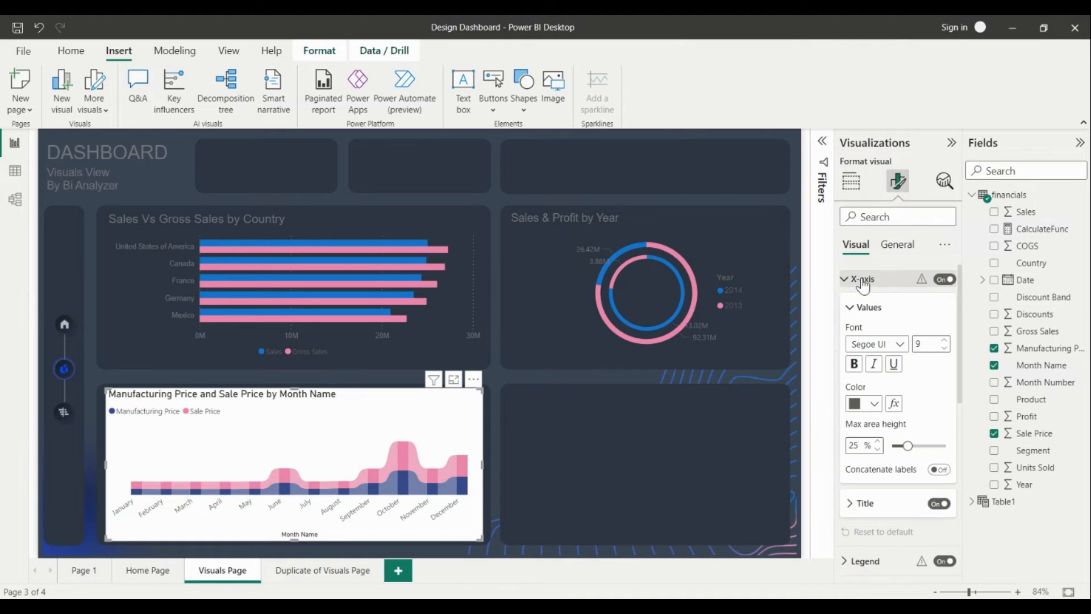
left_click(878, 345)
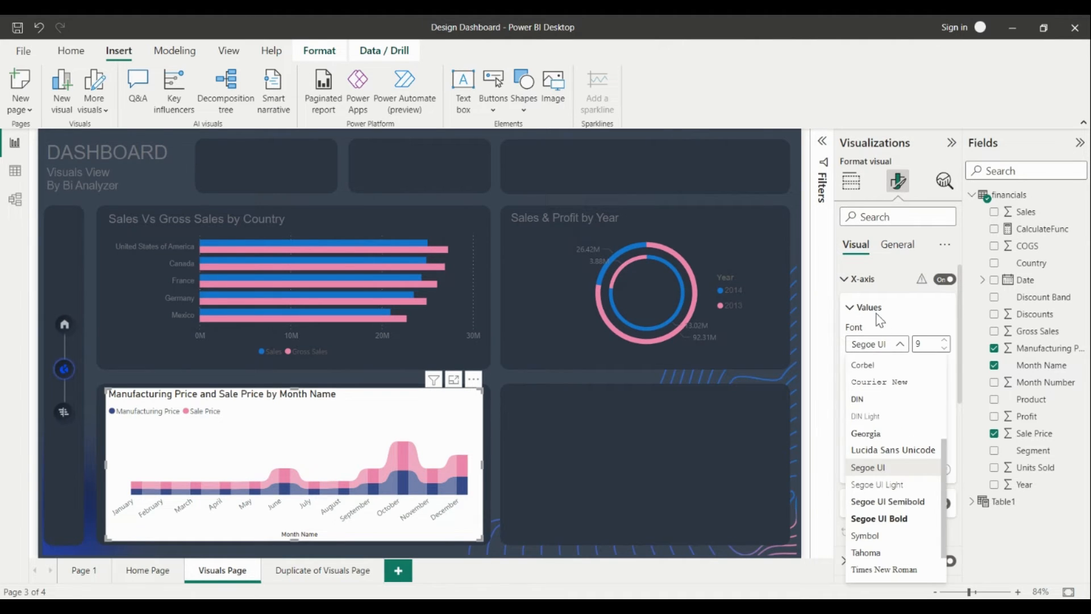
scroll(872, 386, "up", 4)
left_click(875, 365)
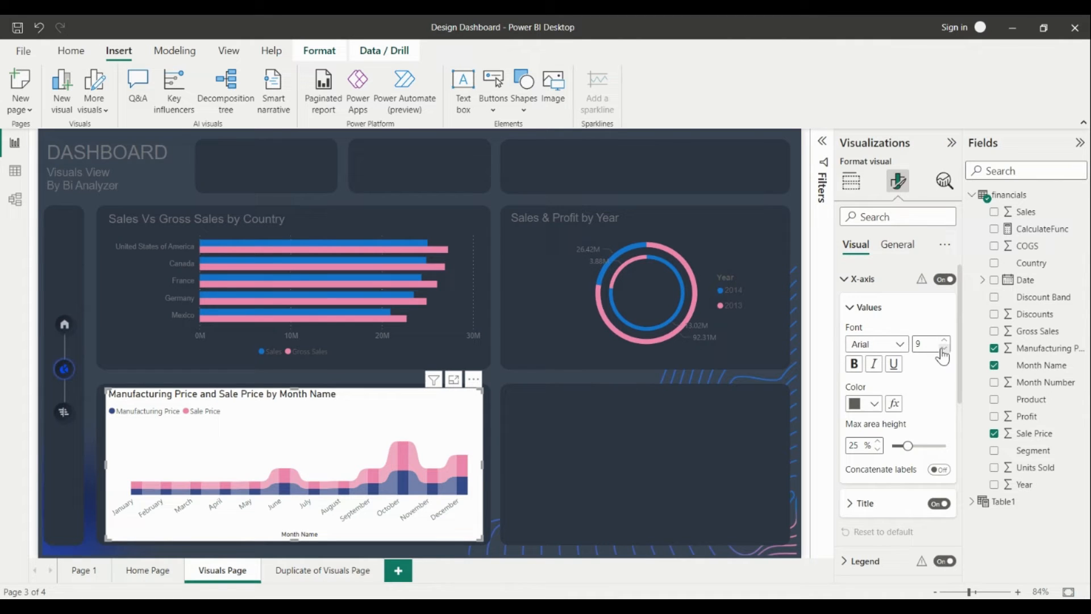
Colour the ribbon chart's X-axis values gray and turn off the X-axis title
left_click(874, 403)
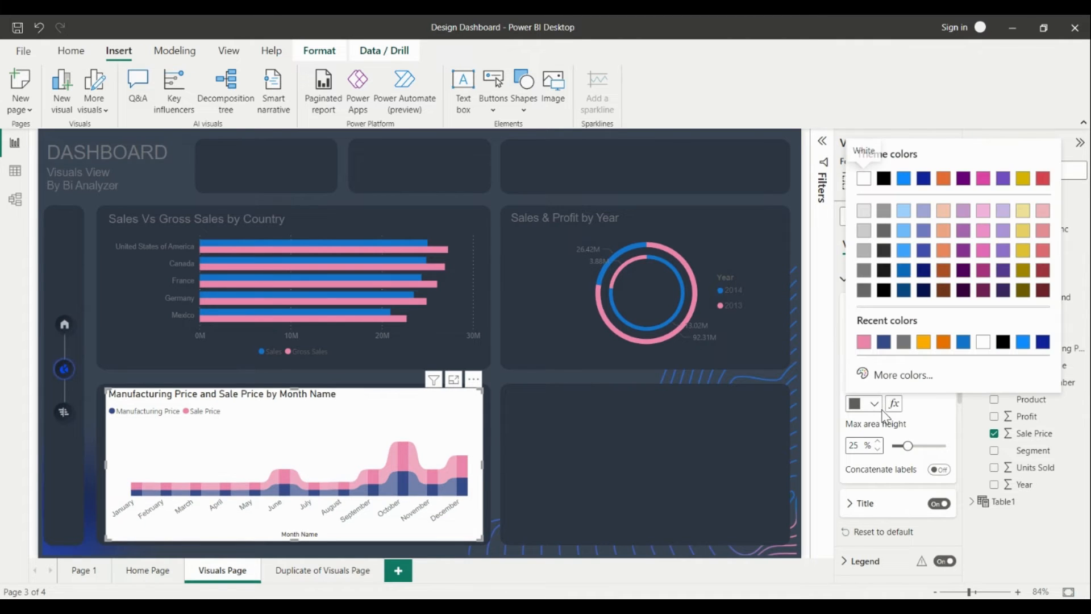
left_click(903, 343)
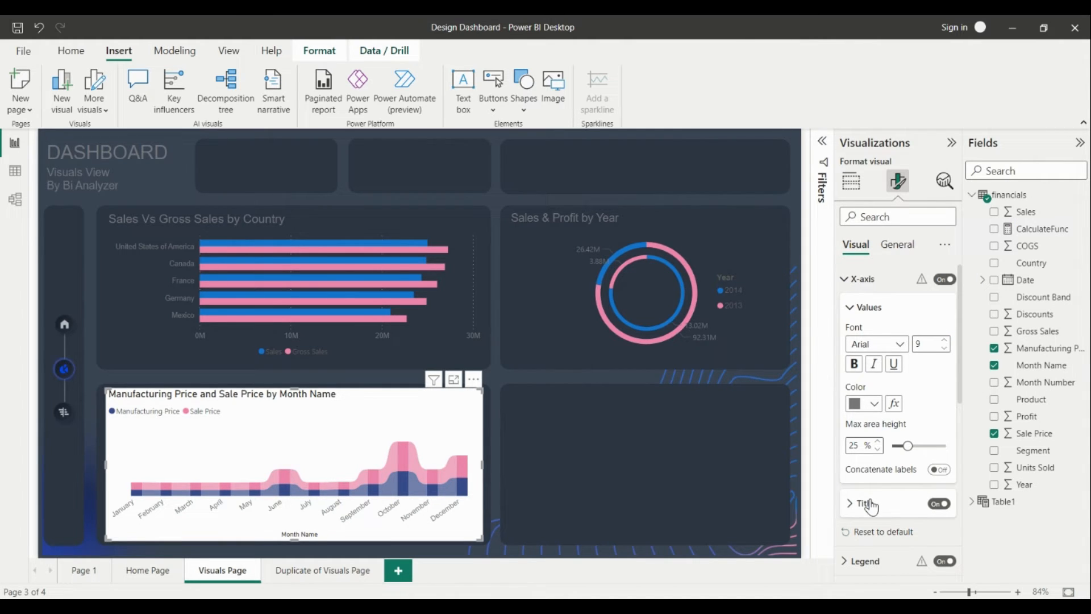
left_click(939, 503)
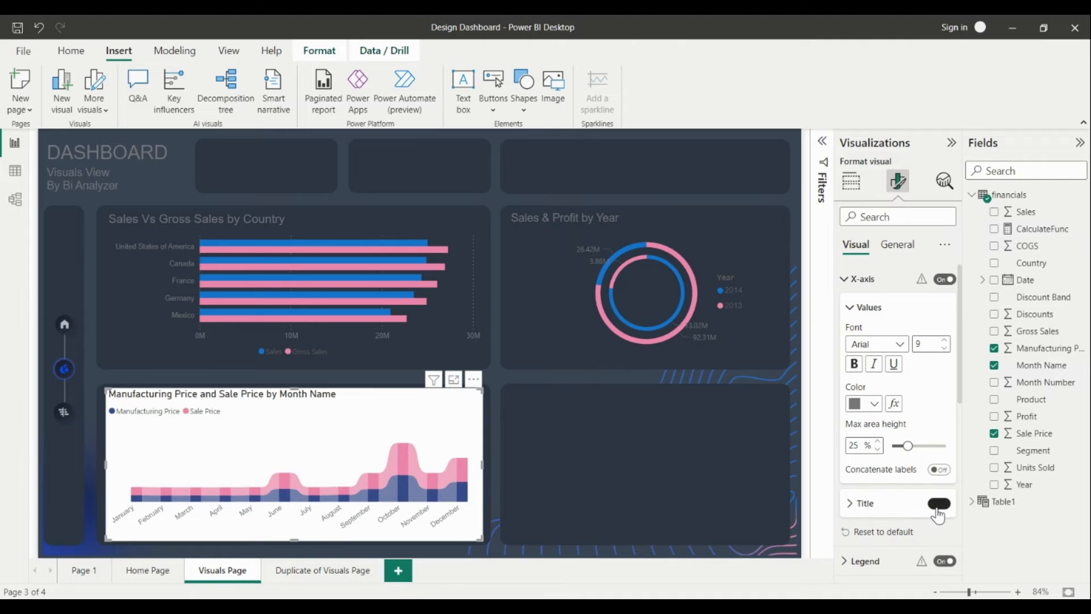
left_click(862, 278)
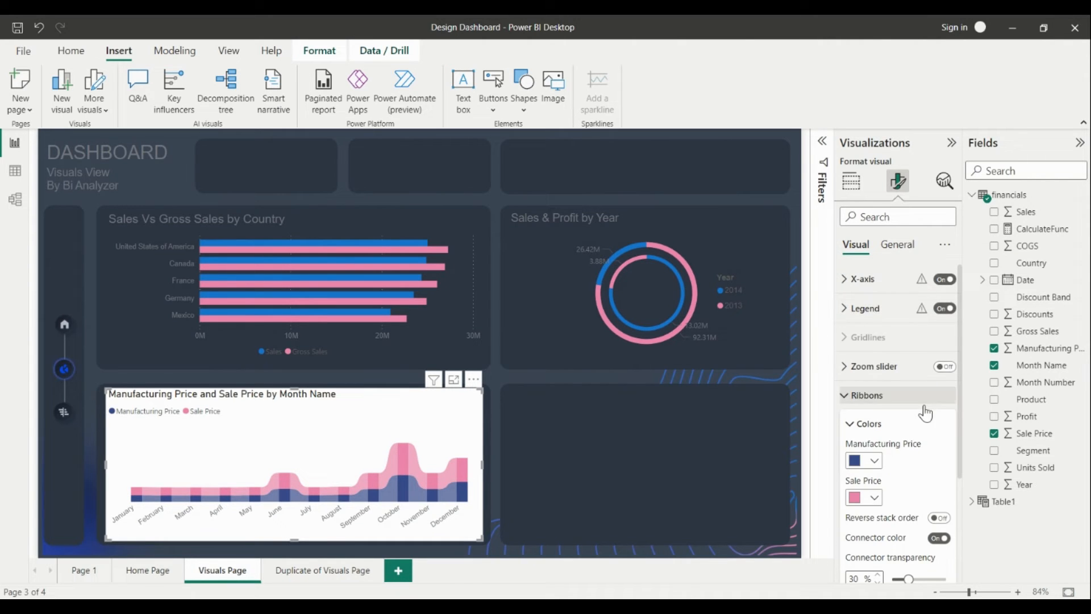
Set the ribbon chart's legend position to Bottom center
left_click(860, 306)
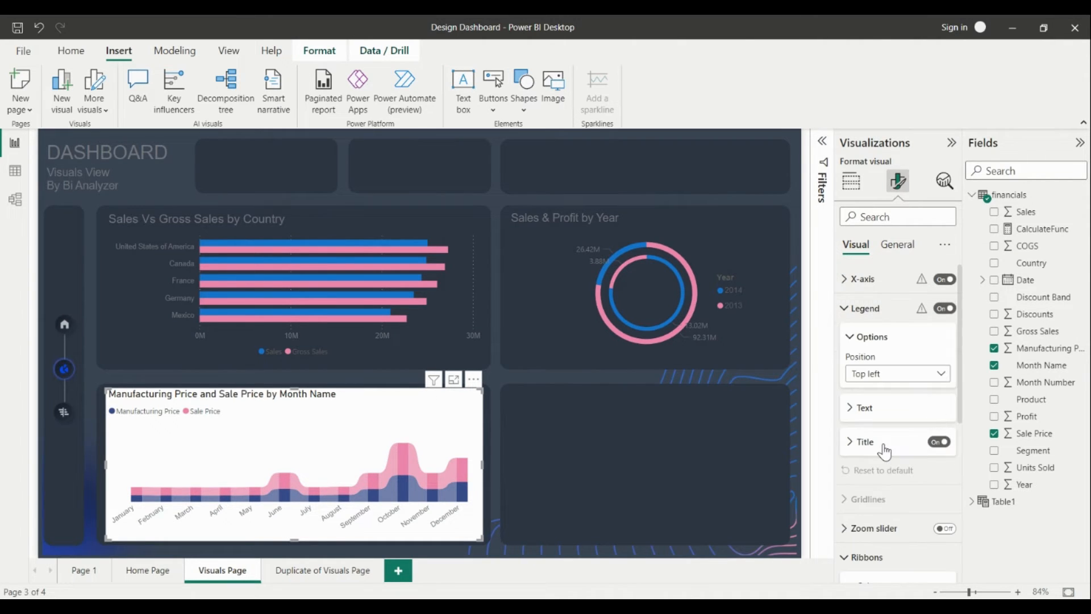
left_click(887, 373)
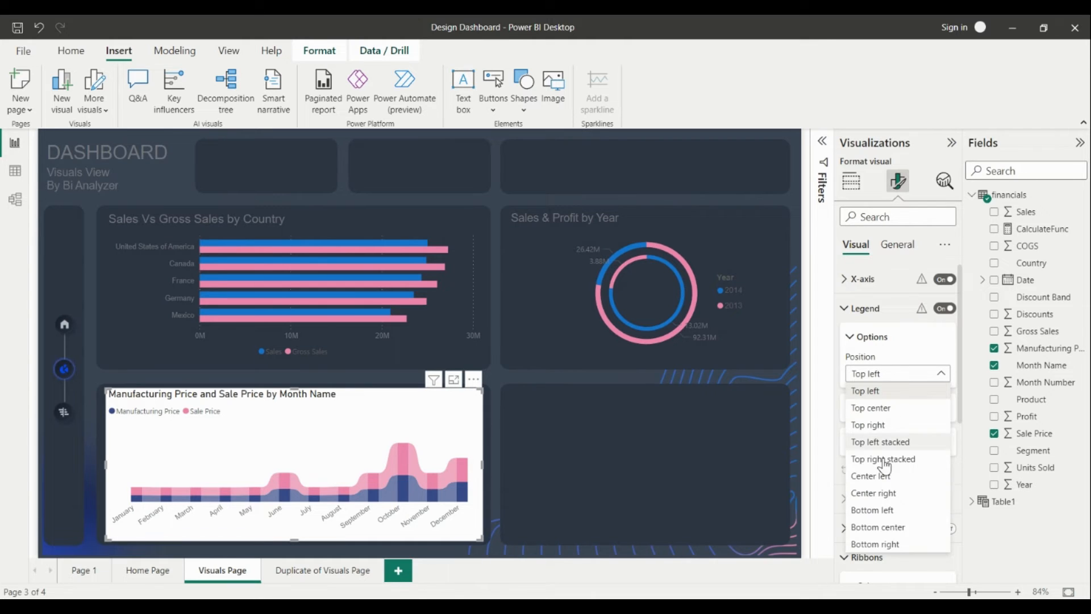
left_click(892, 531)
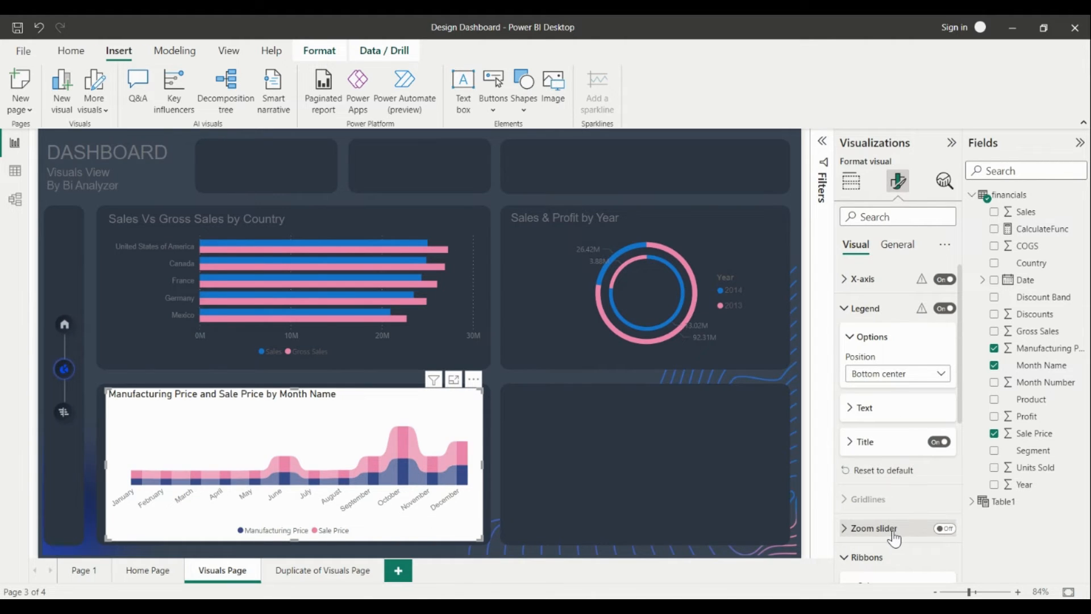
Set the ribbon chart's title font to Arial and its text colour to gray
left_click(897, 255)
left_click(874, 308)
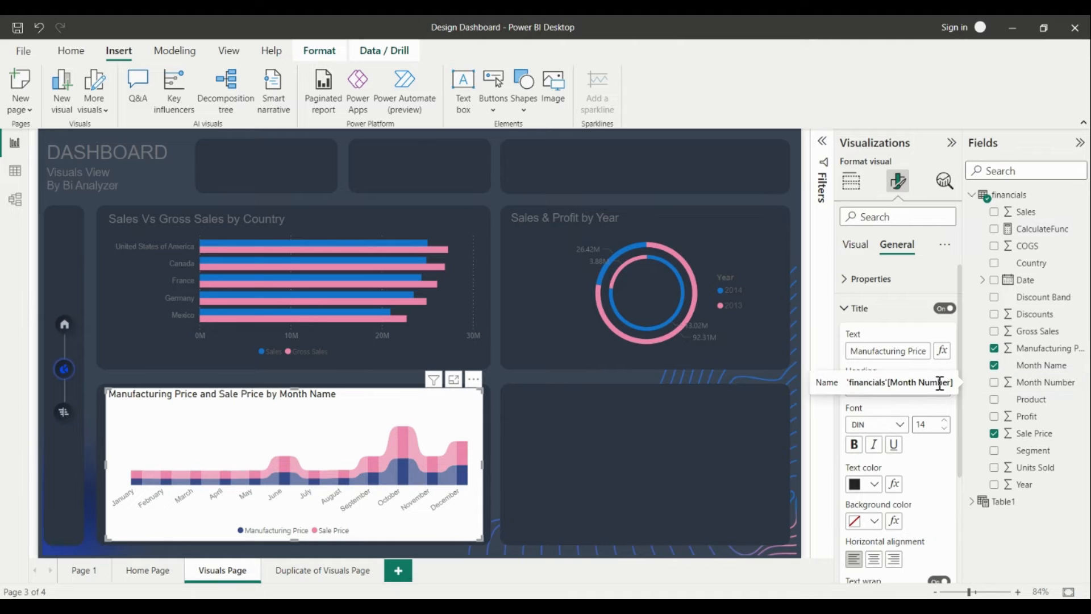
left_click(880, 427)
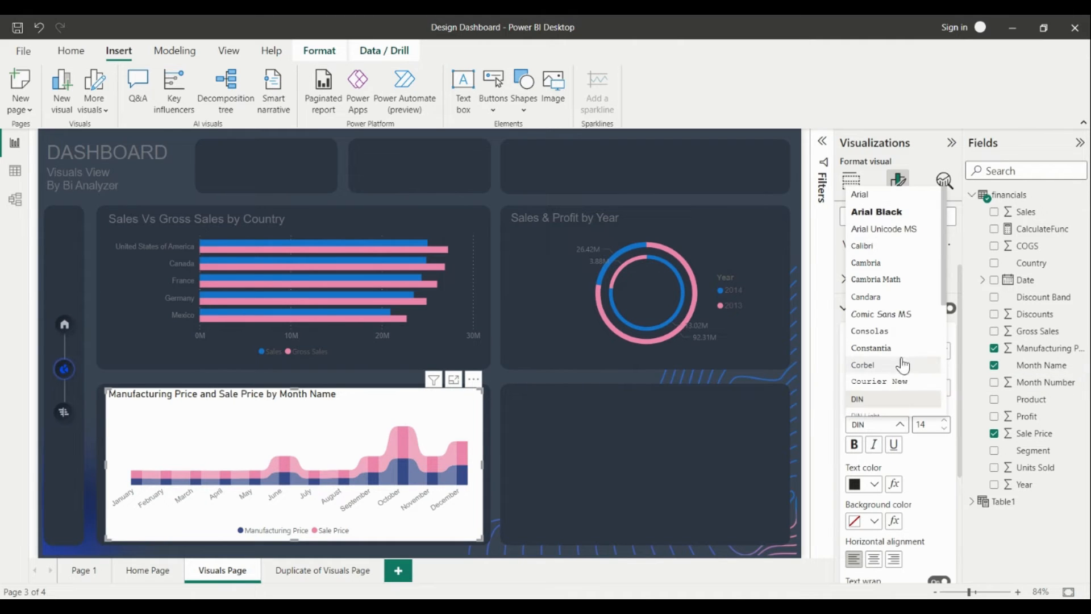
left_click(861, 198)
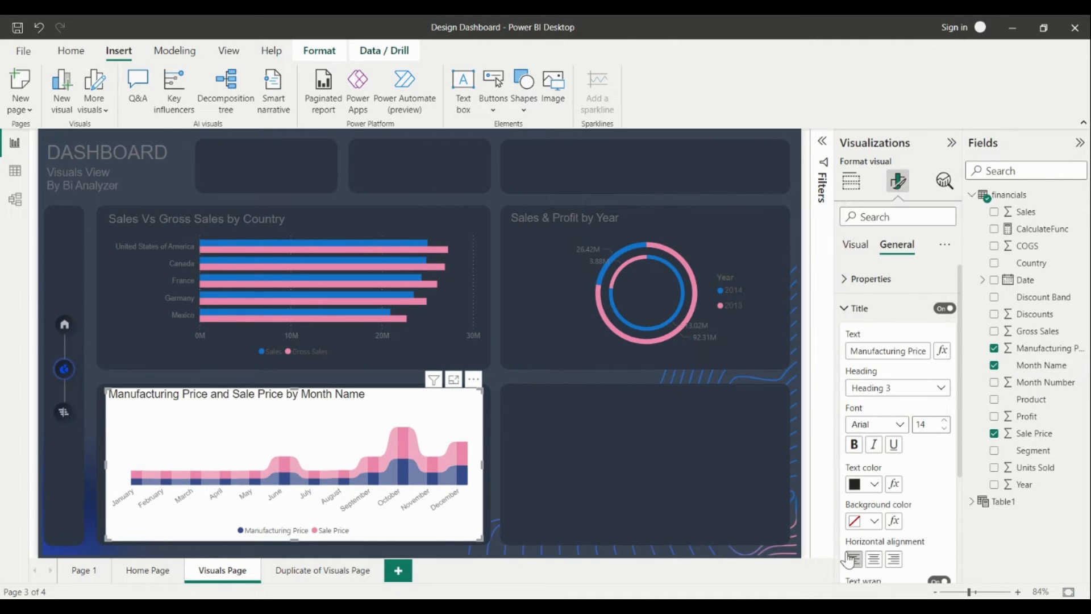
left_click(858, 490)
left_click(863, 422)
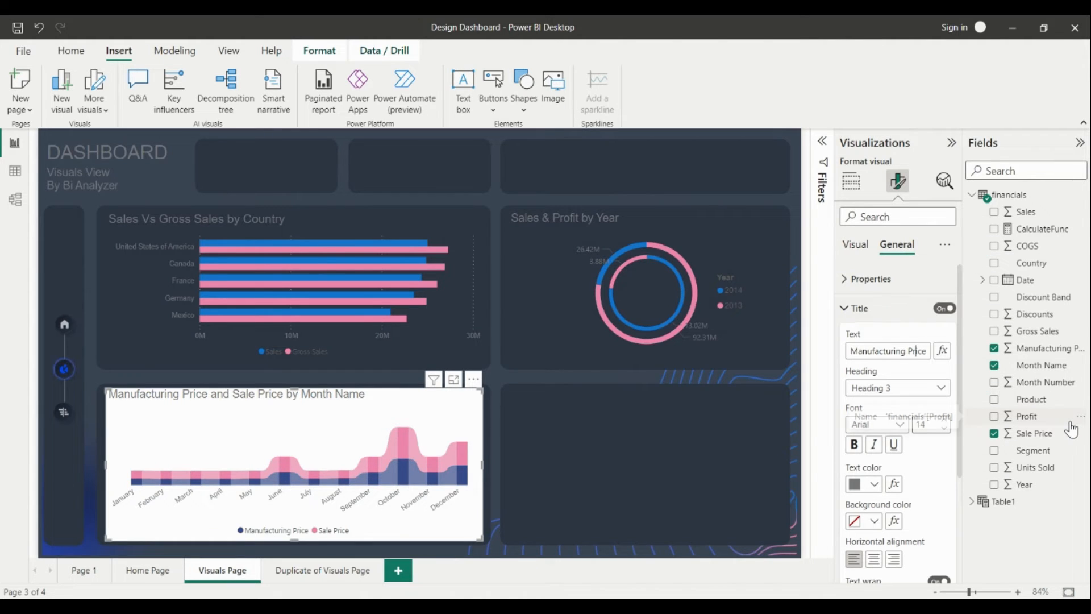
Replace "and" with "Vs" in the ribbon chart's title text
key("Right")
key("Right")
key("Right")
key("Right")
key("Right")
key("Right")
key("Right")
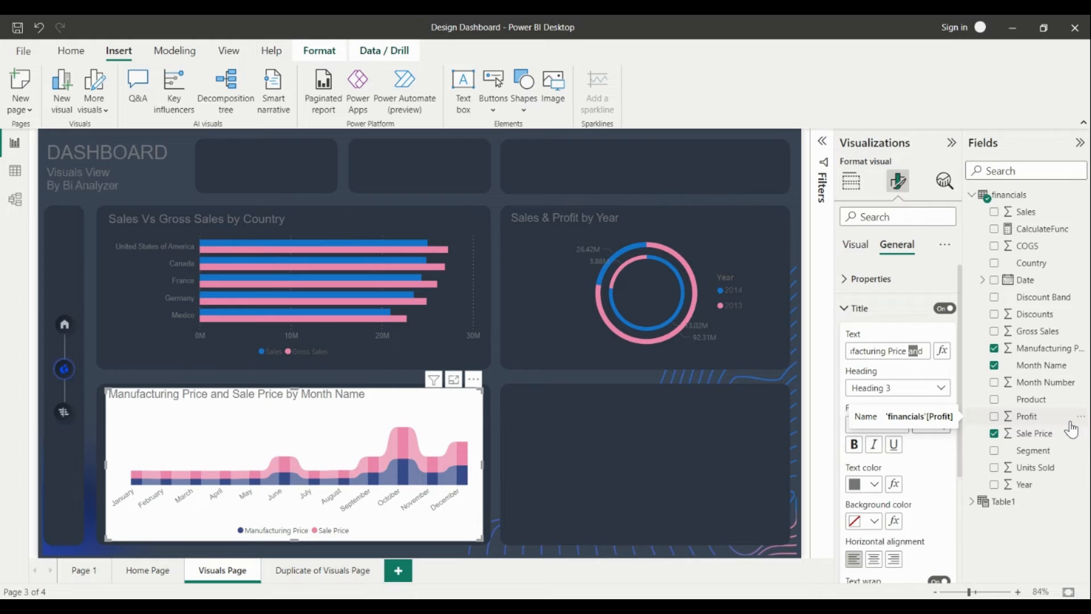
key("BackSpace")
type("Vs S")
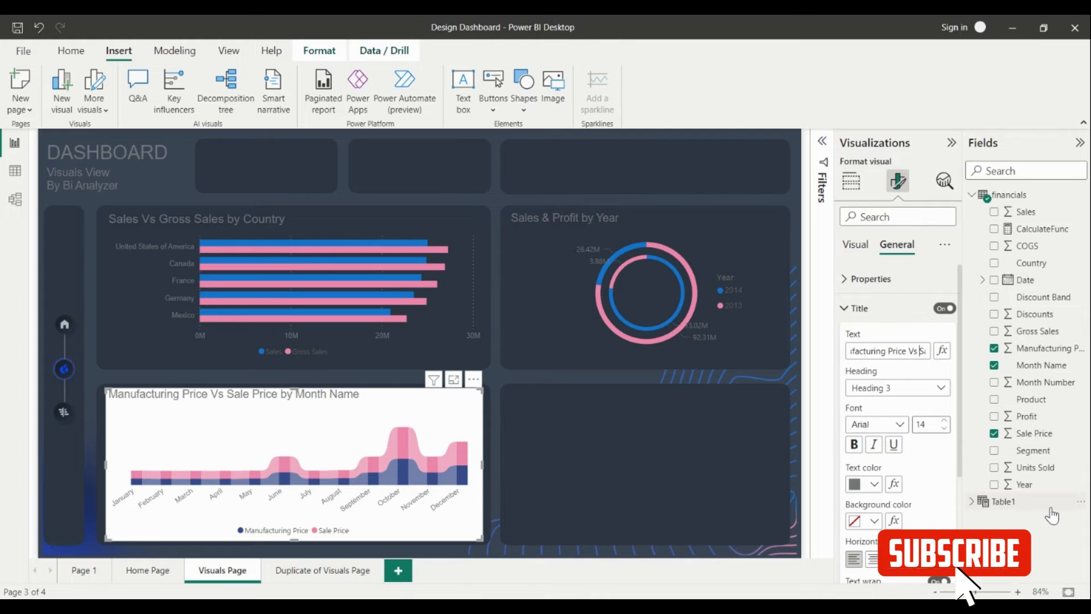
Remove the word "Name" from the end of the title so it reads "Manufacturing Price Vs Sale Price by Month"
key("Right")
key("Right")
key("Right")
key("Right")
key("Right")
key("Right")
key("Right")
key("Right")
key("Right")
key("Right")
key("Right")
key("Right")
key("Right")
key("Right")
key("Right")
key("Right")
key("Right")
key("Right")
key("Right")
key("Right")
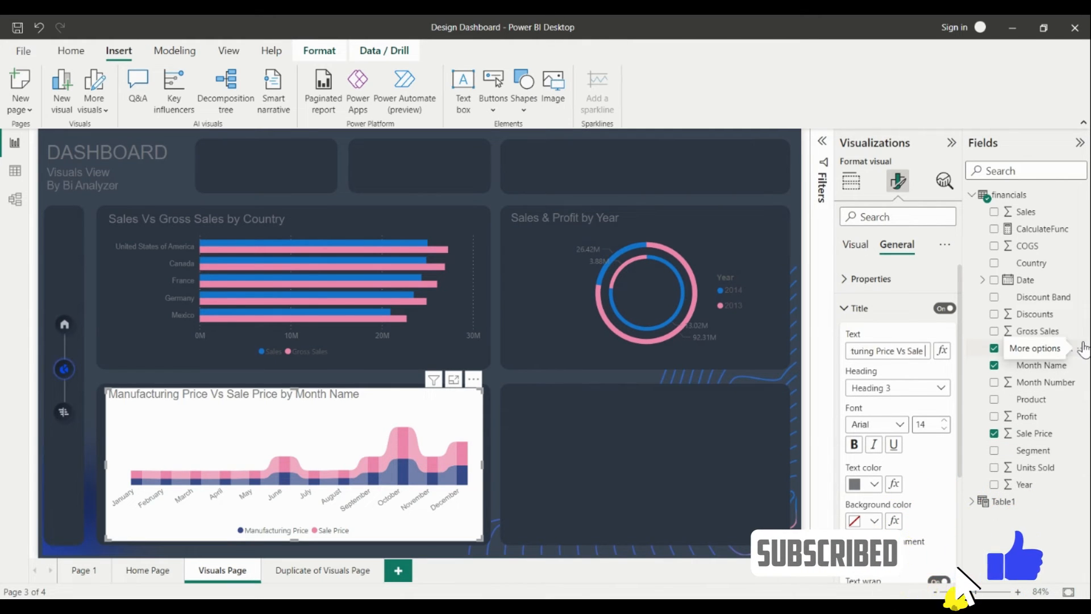
key("shift+Left")
key("shift+Left")
key("shift+Left")
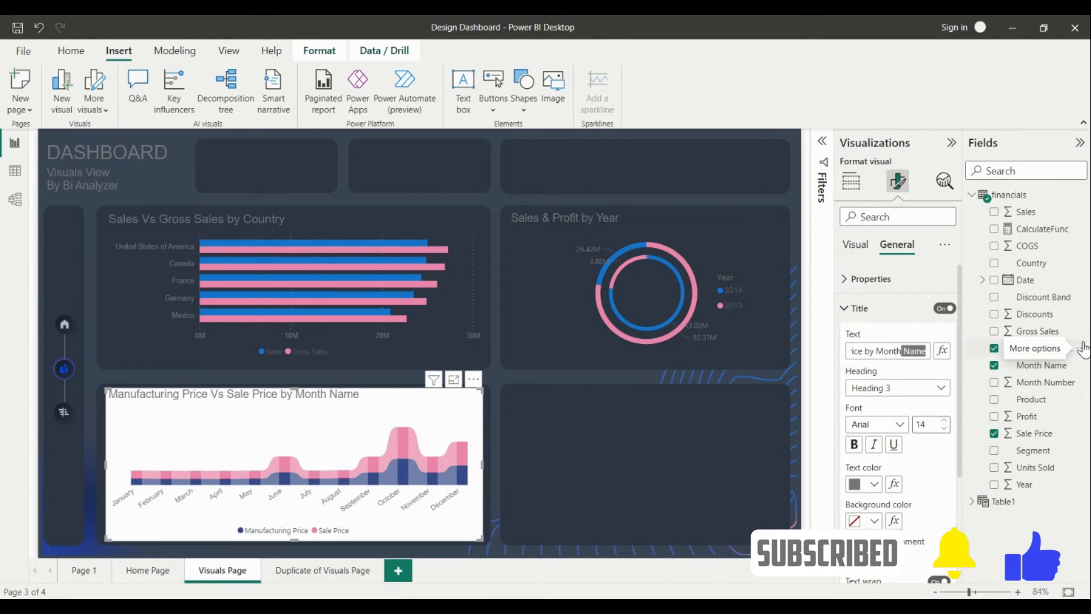
key("BackSpace")
Turn off the background of the ribbon chart in its effects settings
scroll(938, 472, "down", 2)
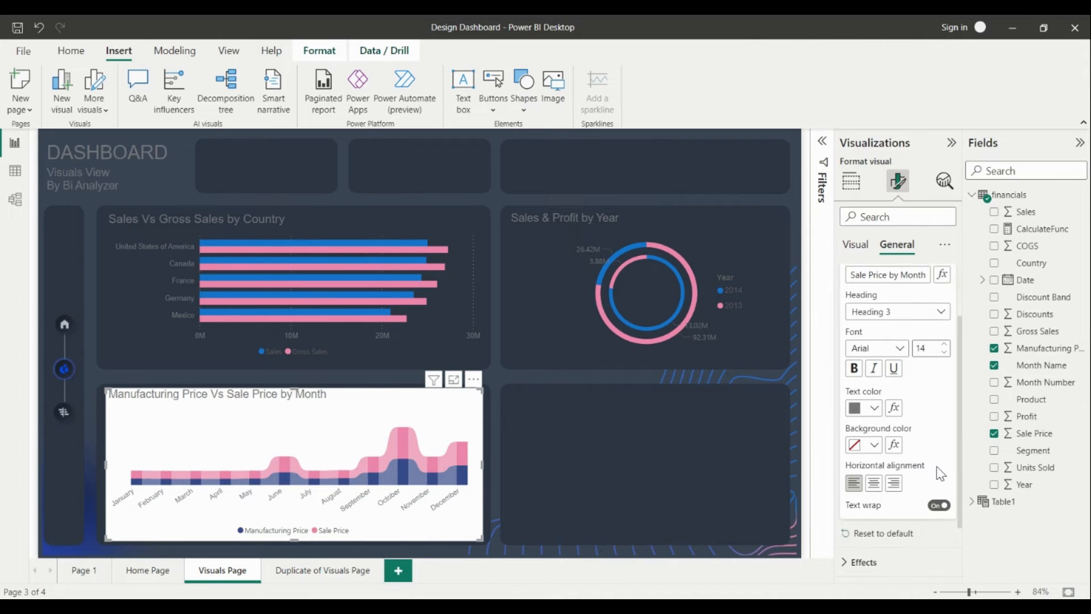
scroll(936, 467, "down", 2)
left_click(901, 480)
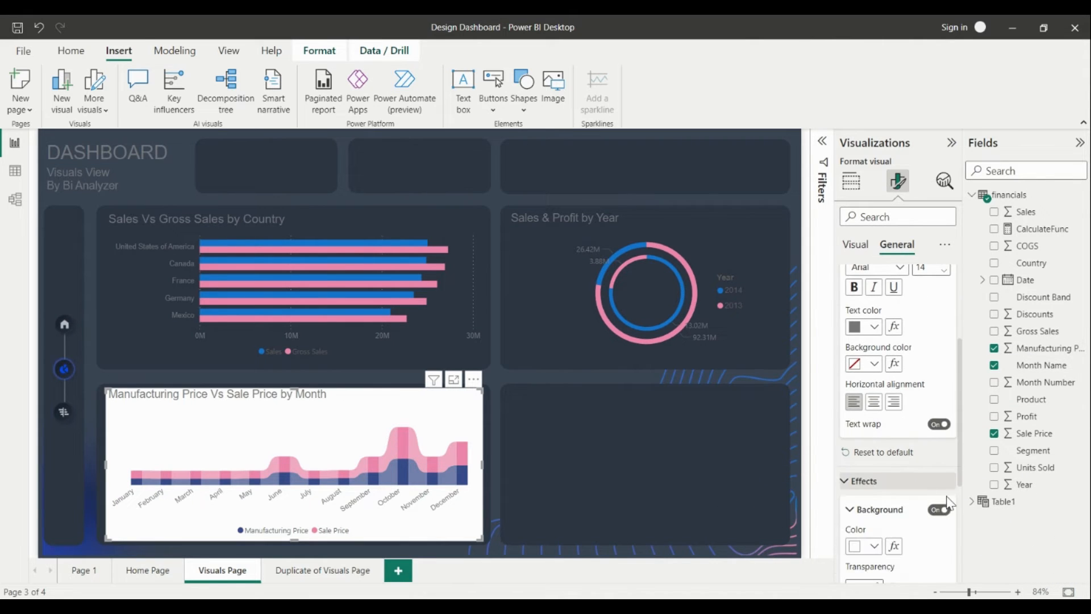
left_click(938, 509)
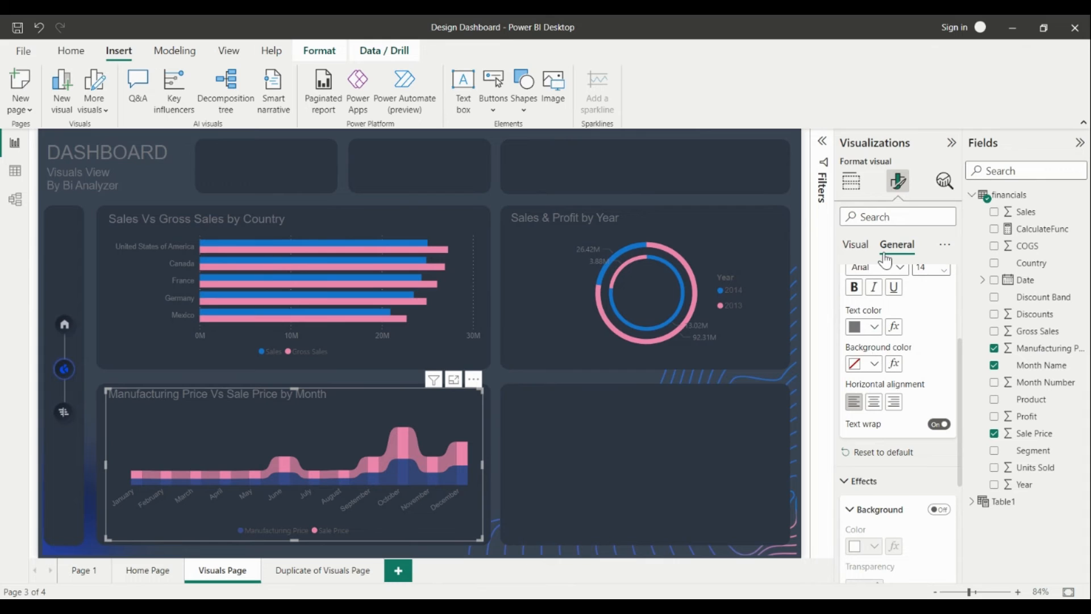
Set the font size of the ribbon chart's X-axis values to 8
left_click(397, 198)
left_click(346, 402)
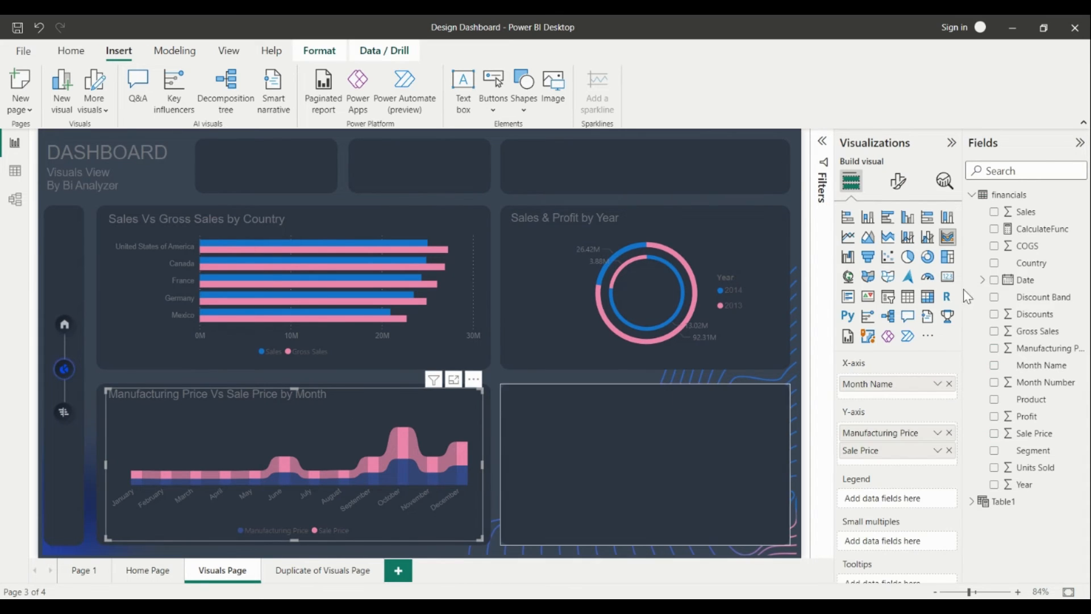
left_click(898, 180)
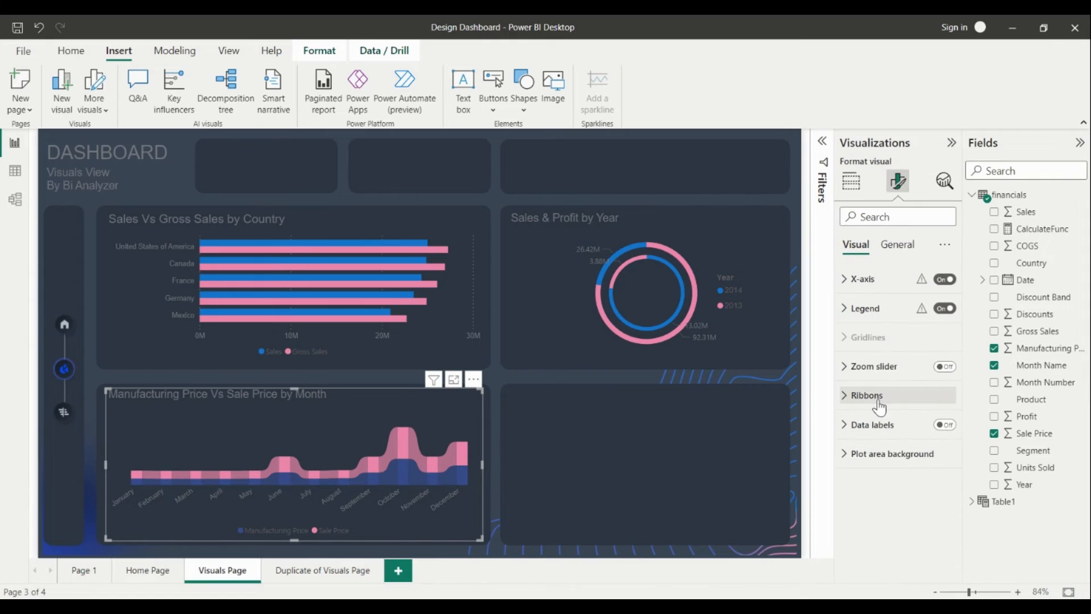
left_click(866, 398)
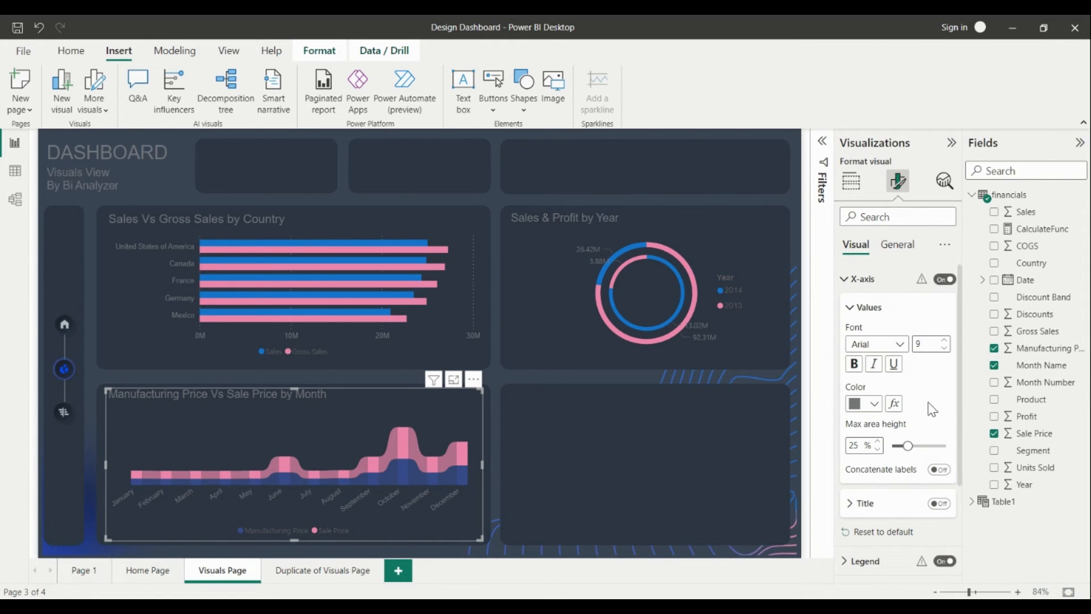
left_click(943, 351)
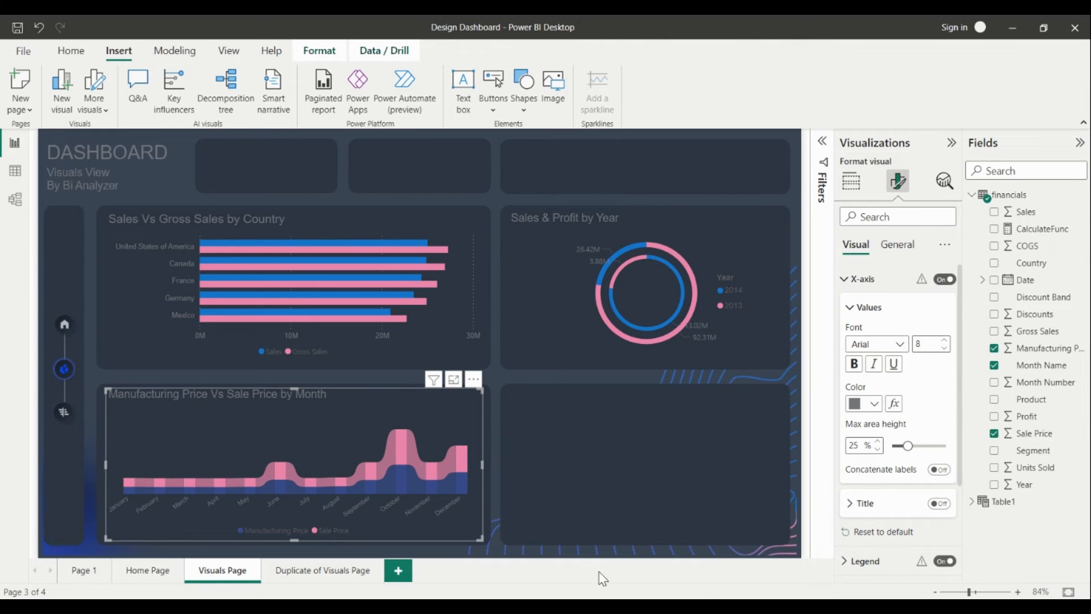
Format the ribbon chart's legend text as Arial, size 8, in gray, and deselect the chart
scroll(942, 424, "down", 1)
scroll(942, 424, "down", 4)
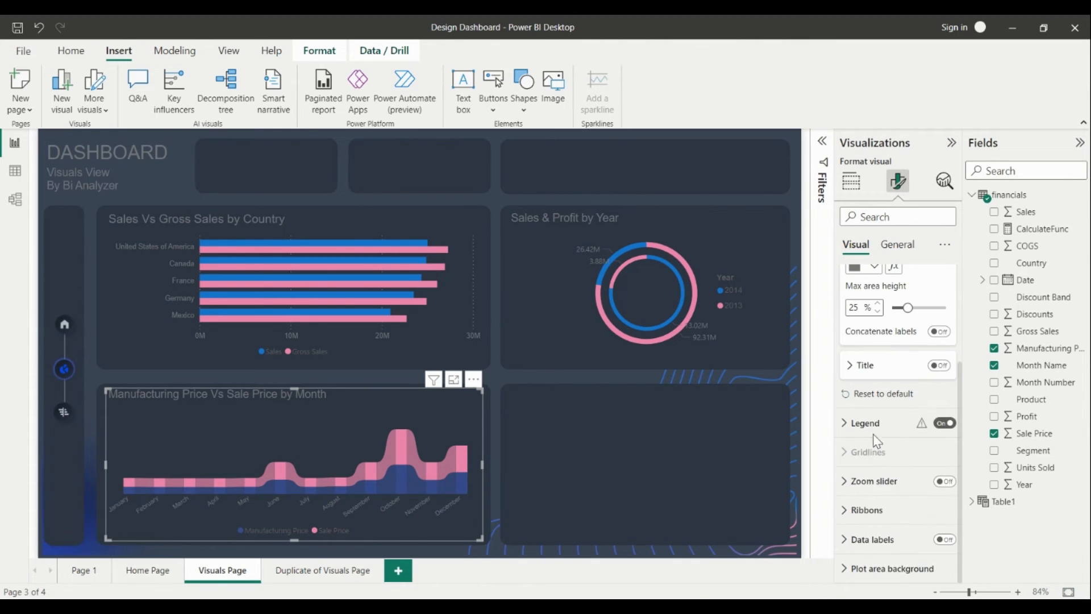
left_click(863, 417)
scroll(869, 432, "down", 5)
left_click(866, 366)
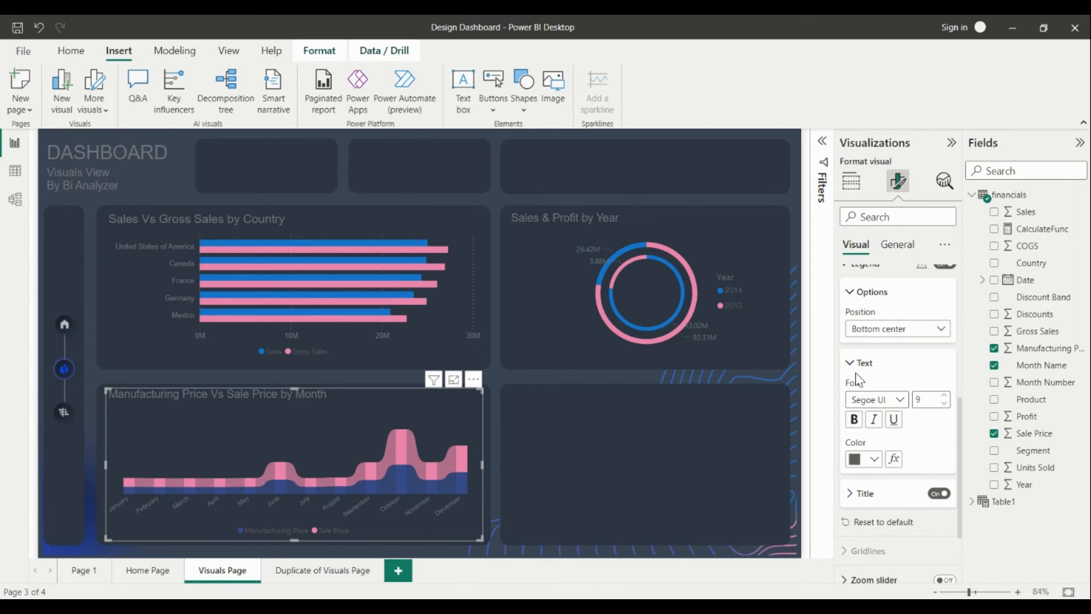
left_click(852, 400)
scroll(875, 227, "up", 5)
left_click(859, 168)
left_click(874, 458)
left_click(930, 473)
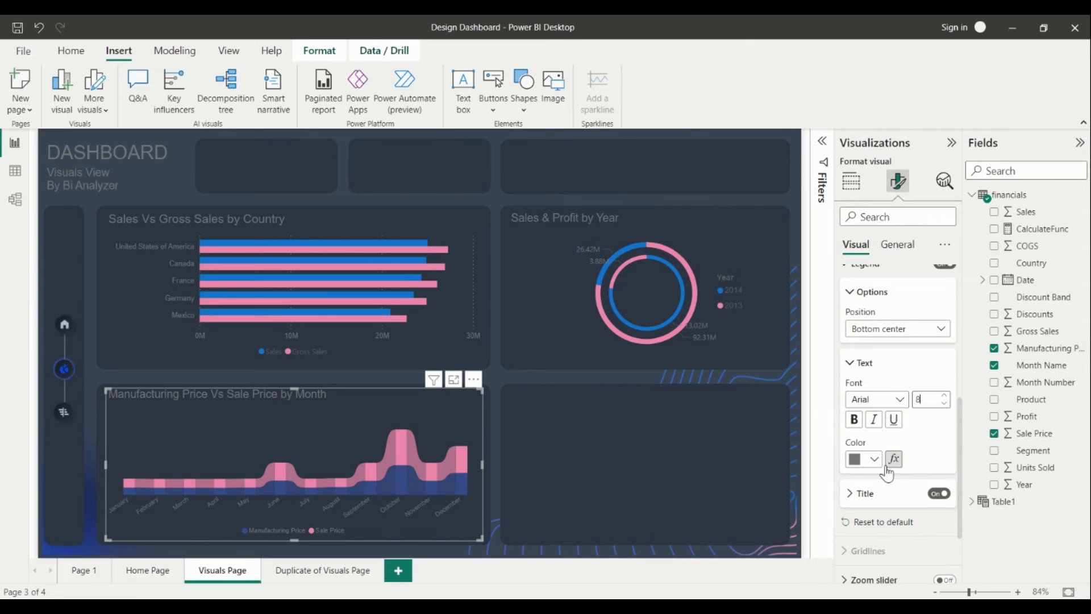
scroll(899, 480, "down", 2)
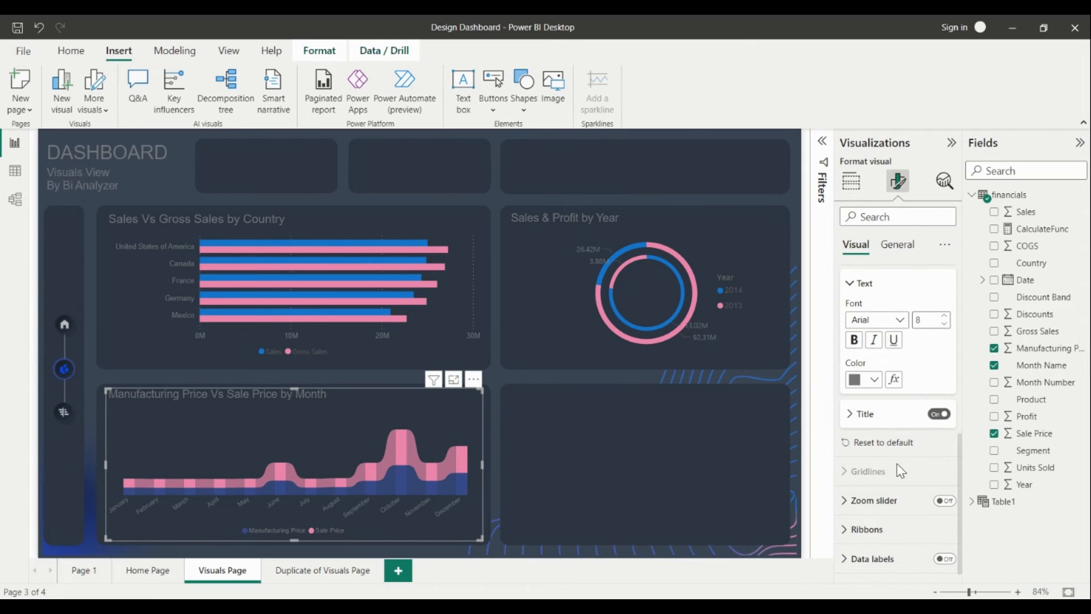
left_click(335, 379)
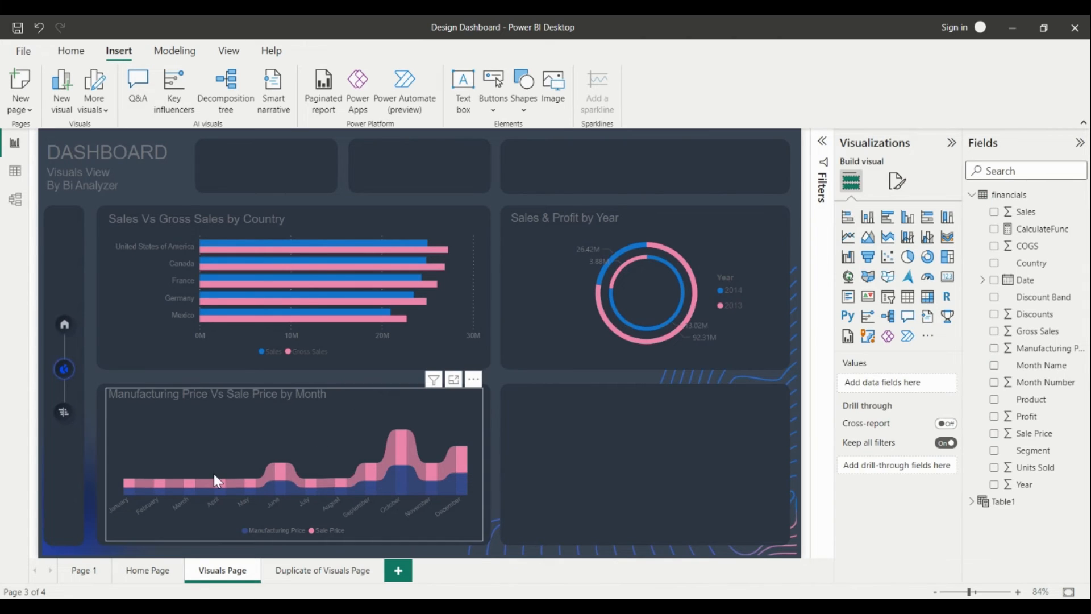
Recolor the inner profit donut's slices under Sales & Profit by Year, using pink for 2014 and blue for 2013
mouse_move(124, 488)
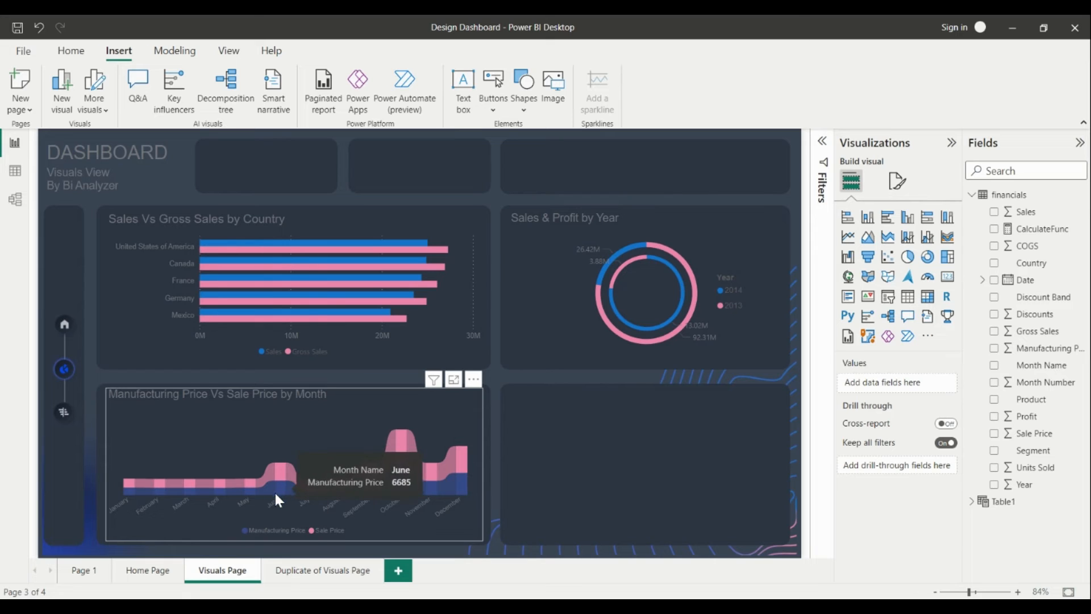
mouse_move(268, 504)
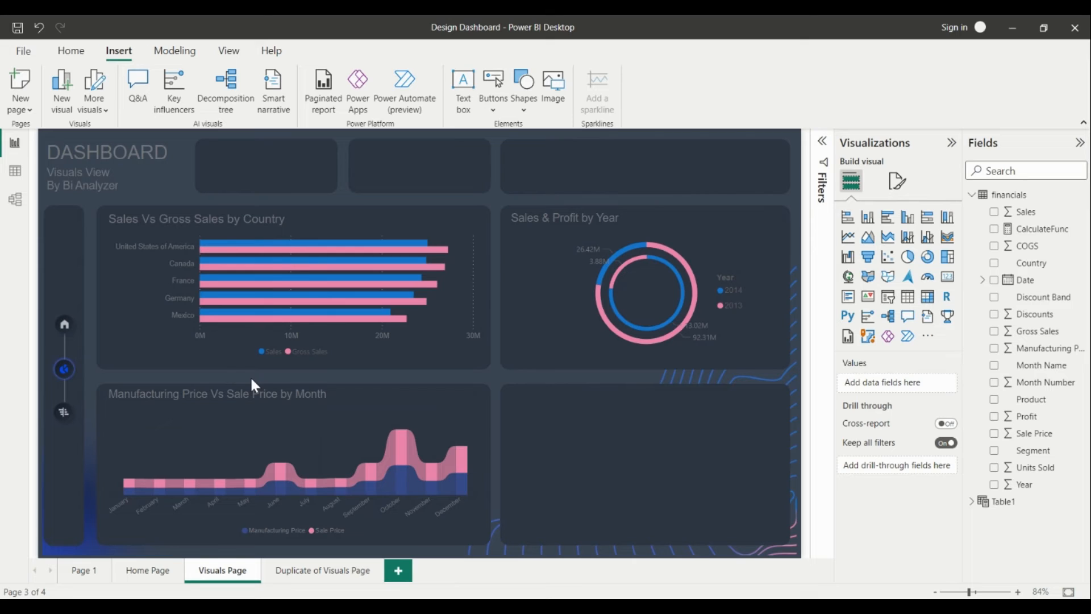
left_click(658, 305)
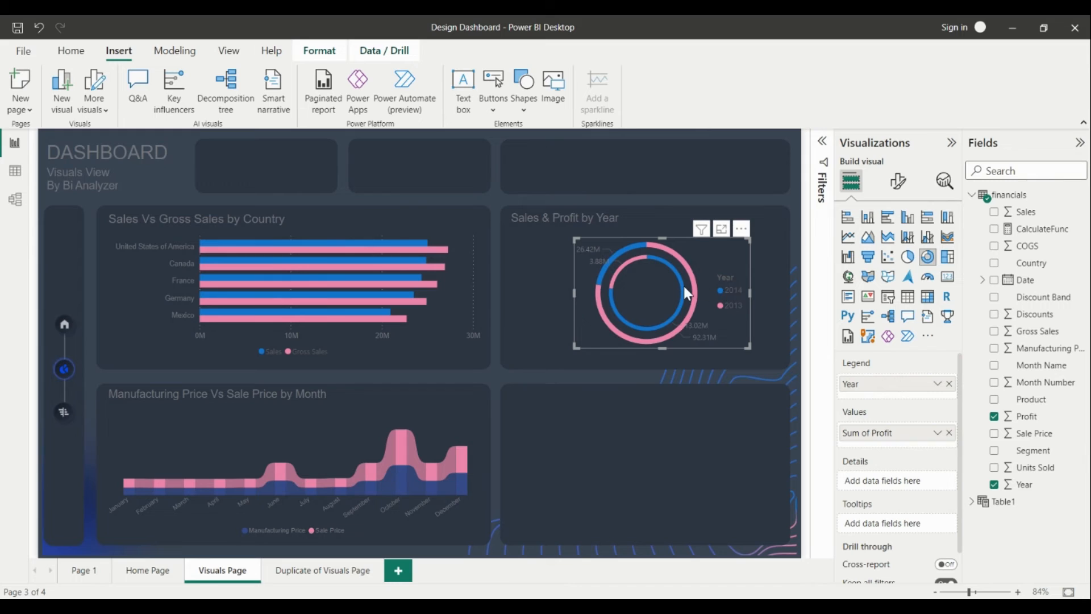
mouse_move(684, 288)
left_click(898, 180)
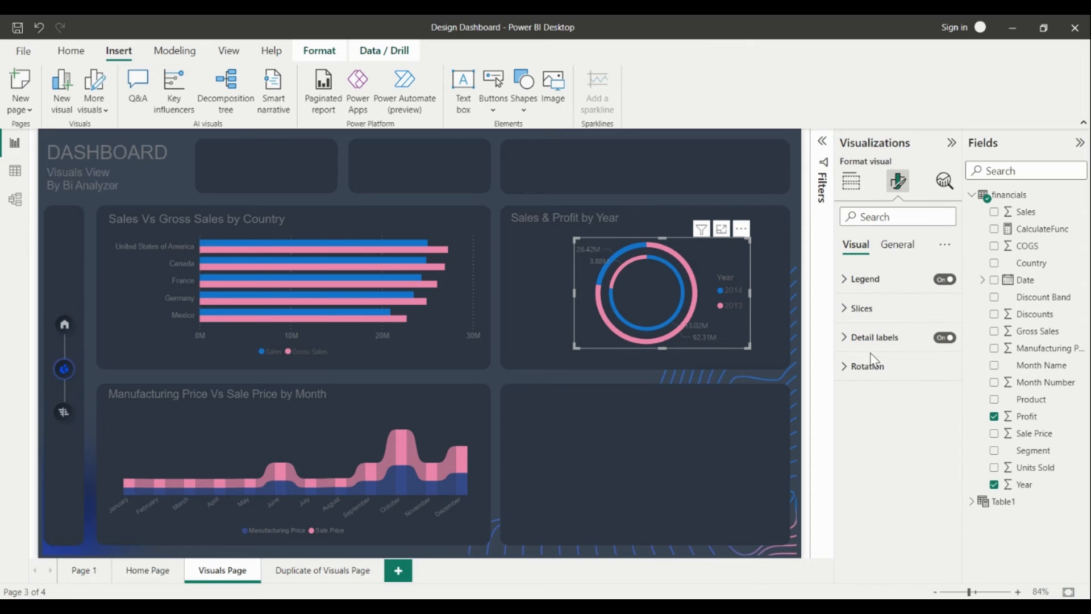
left_click(863, 308)
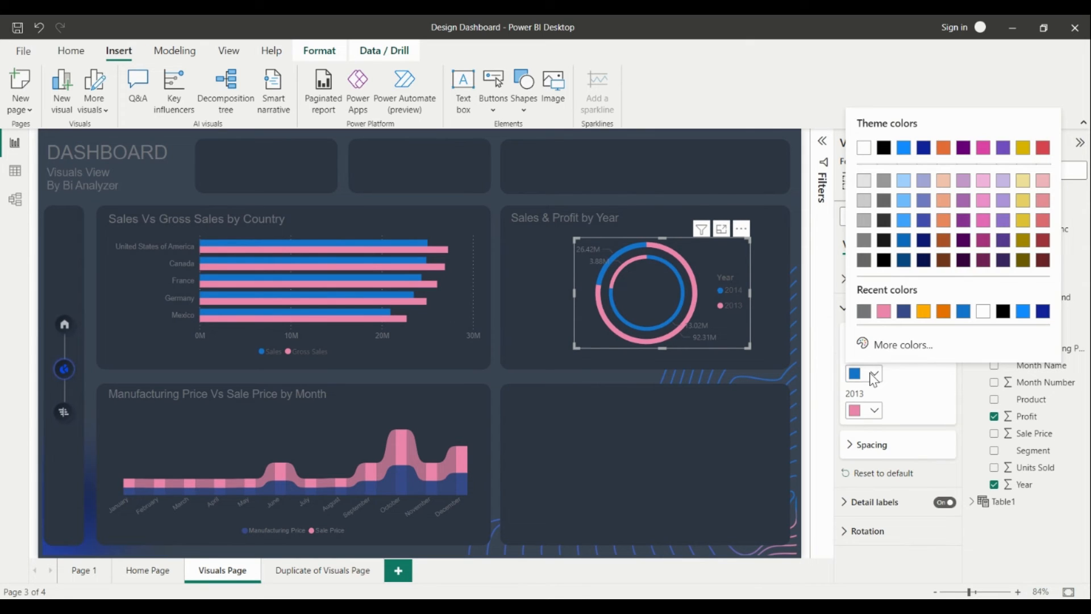
left_click(883, 311)
left_click(870, 411)
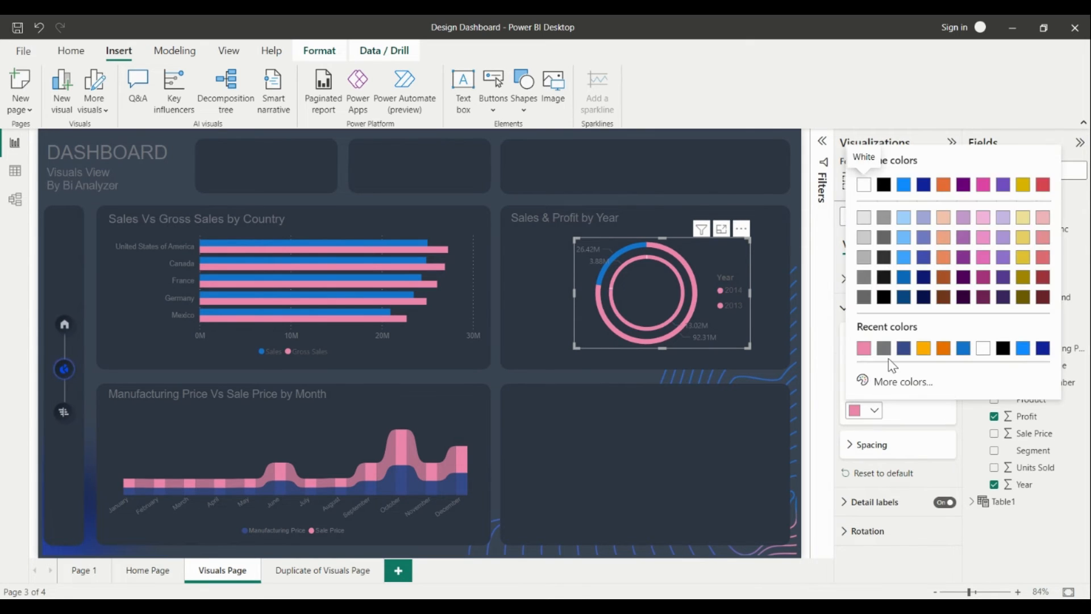
left_click(964, 348)
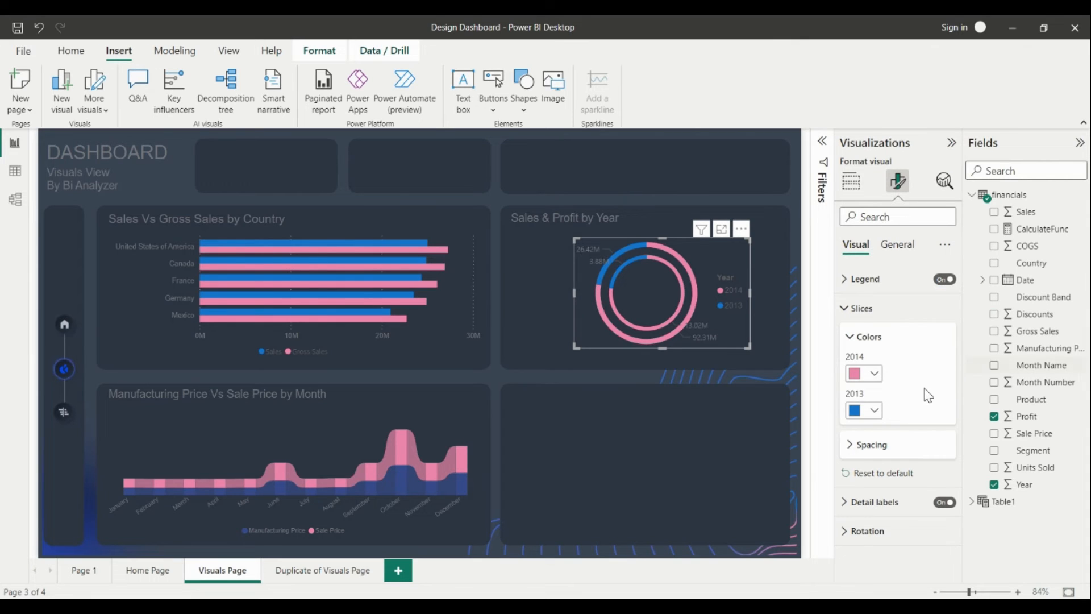
Rotate the inner profit donut's slices to 180°
left_click(858, 447)
scroll(892, 466, "down", 1)
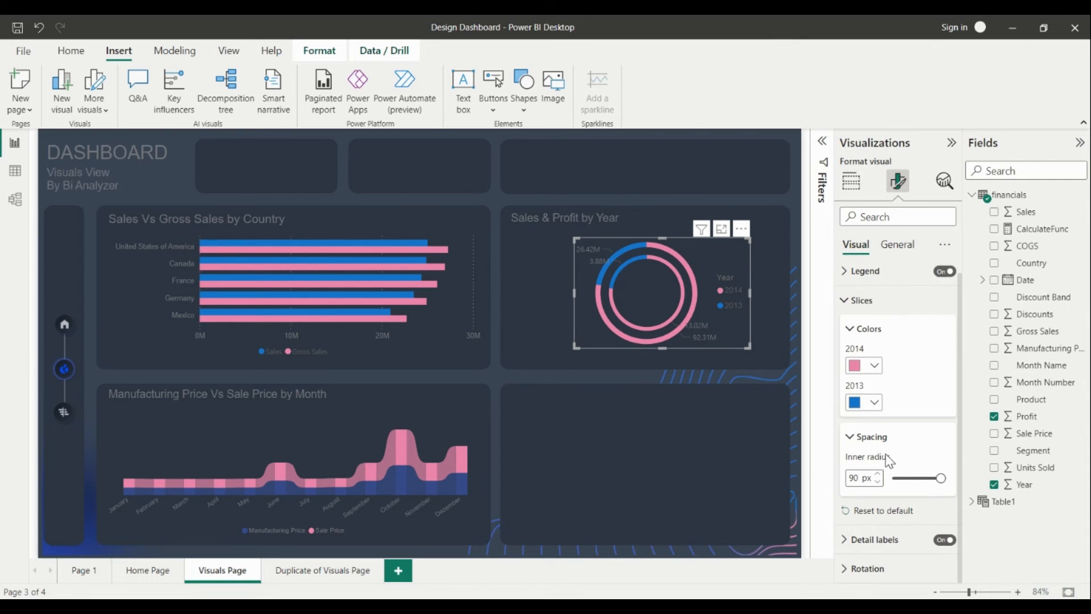
left_click(854, 300)
left_click(863, 365)
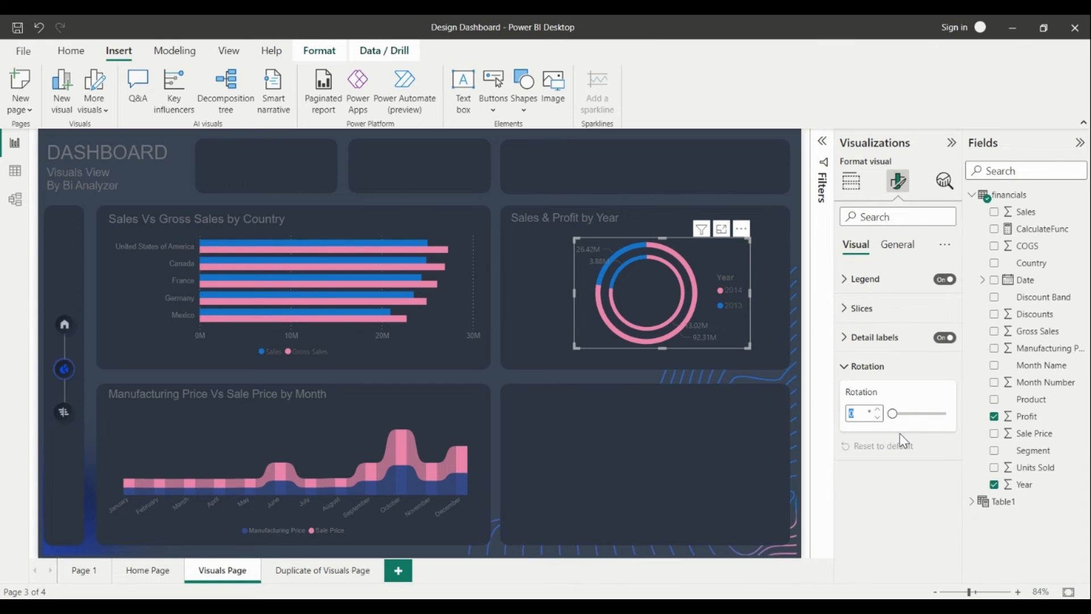
type("90")
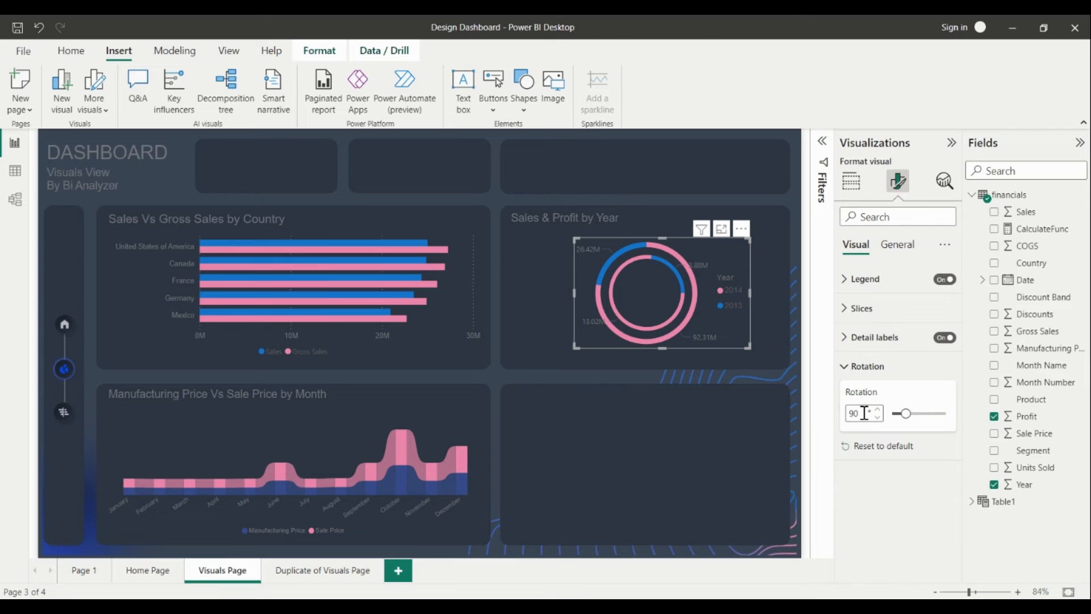
key("Return")
type("180")
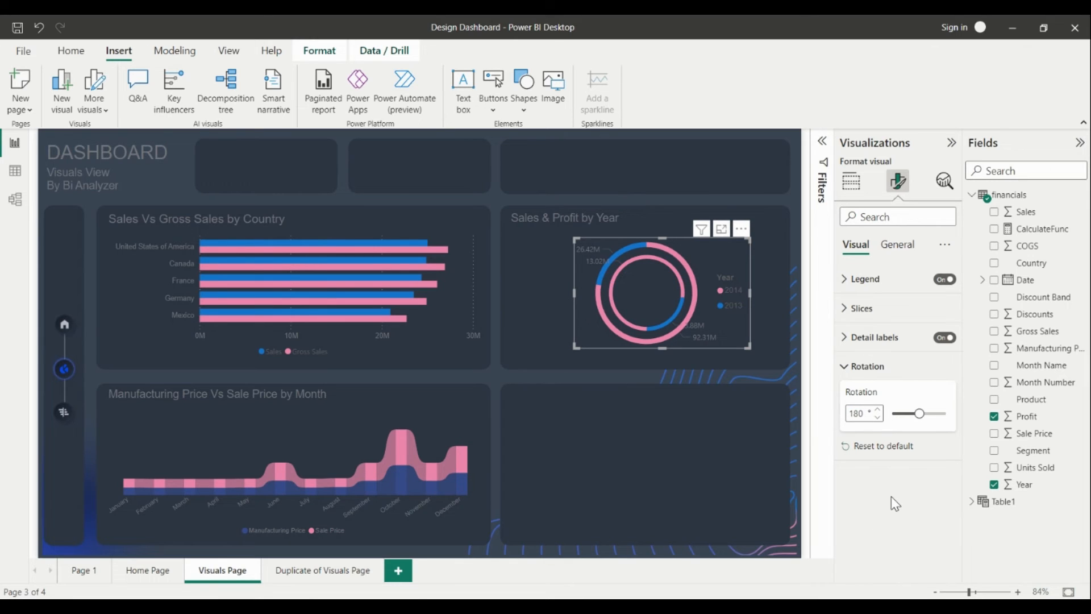
left_click(845, 366)
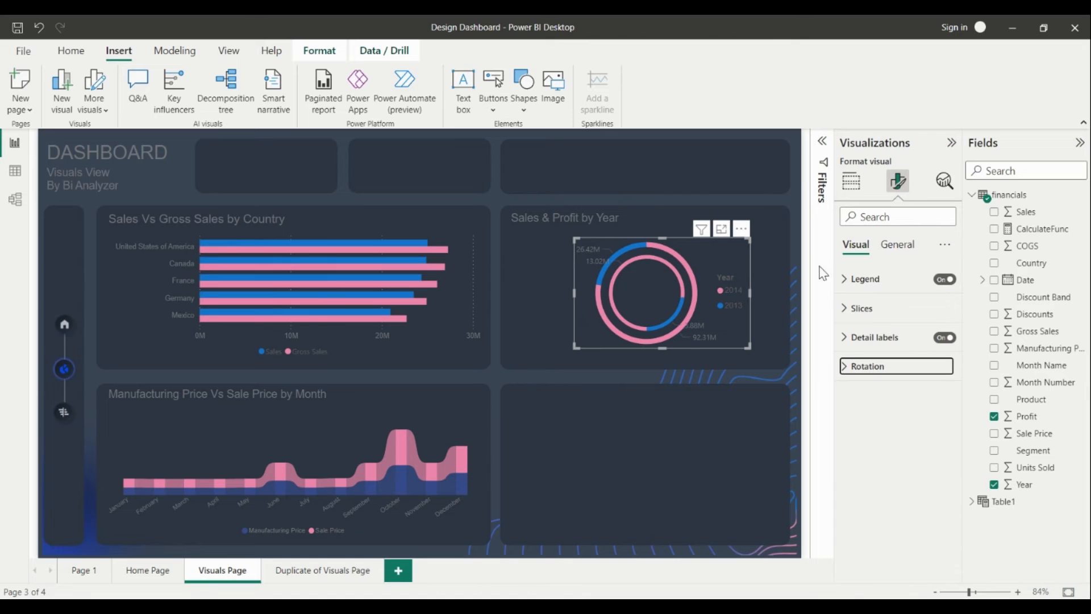
left_click(390, 197)
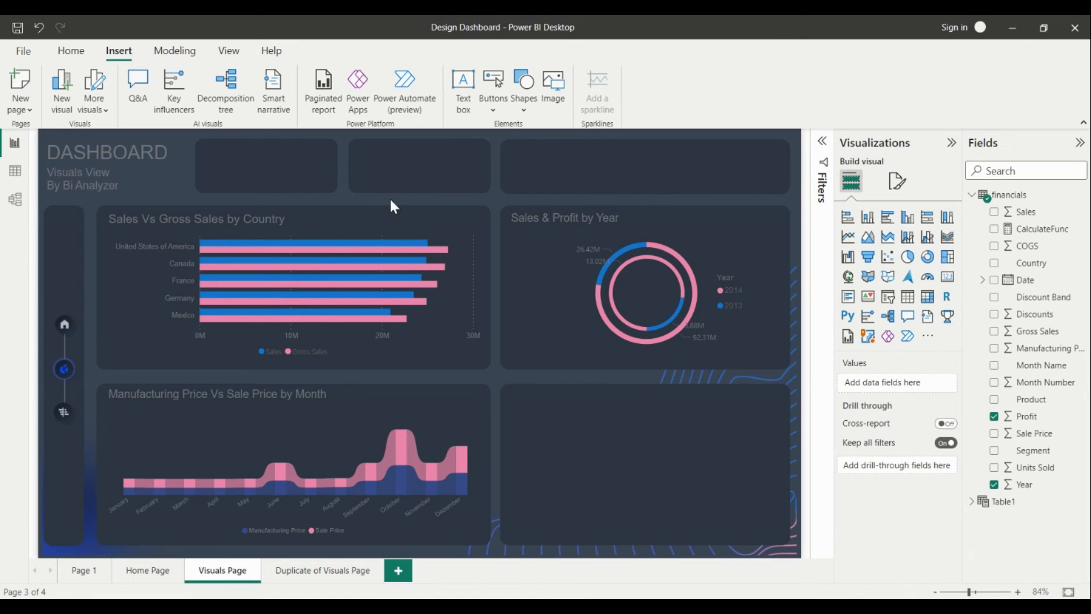
Add a line chart and resize it to fill the empty panel below the Sales & Profit by Year donuts
left_click(493, 151)
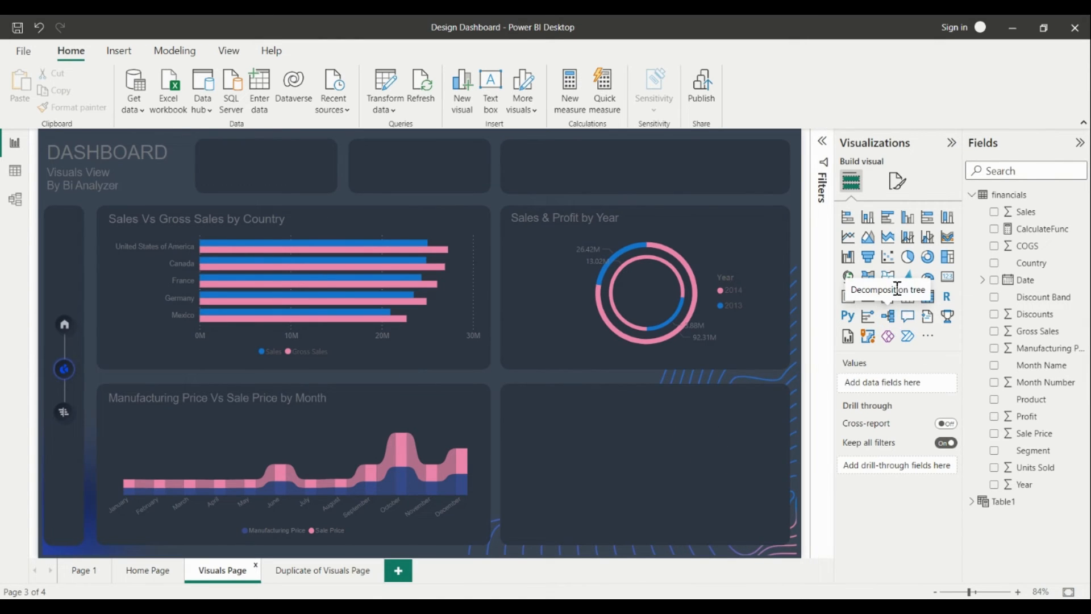
left_click(848, 238)
left_click_drag(228, 245, 638, 436)
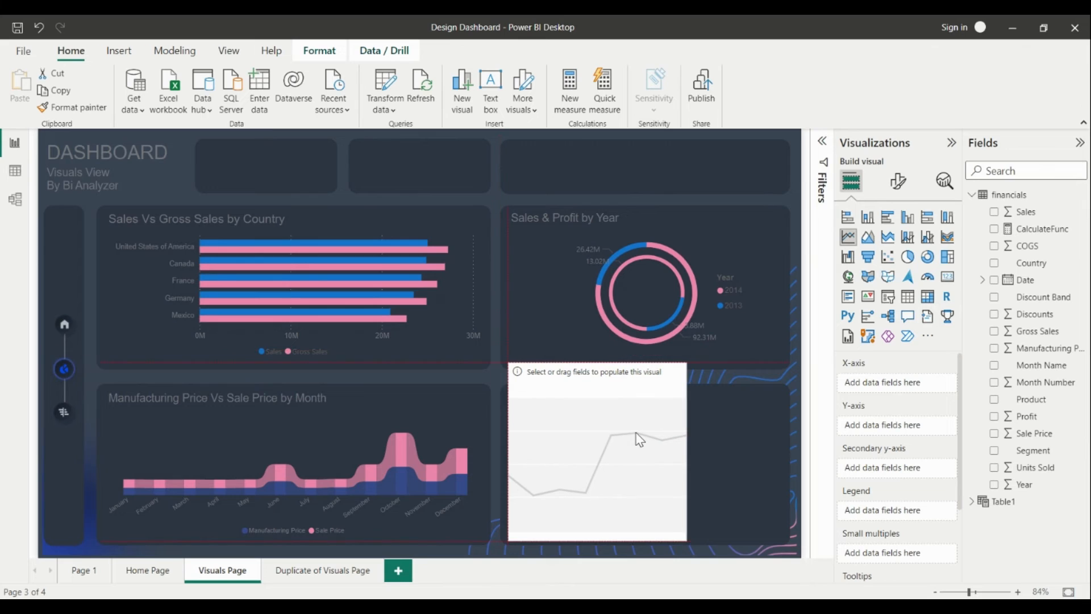
left_click_drag(601, 380, 602, 390)
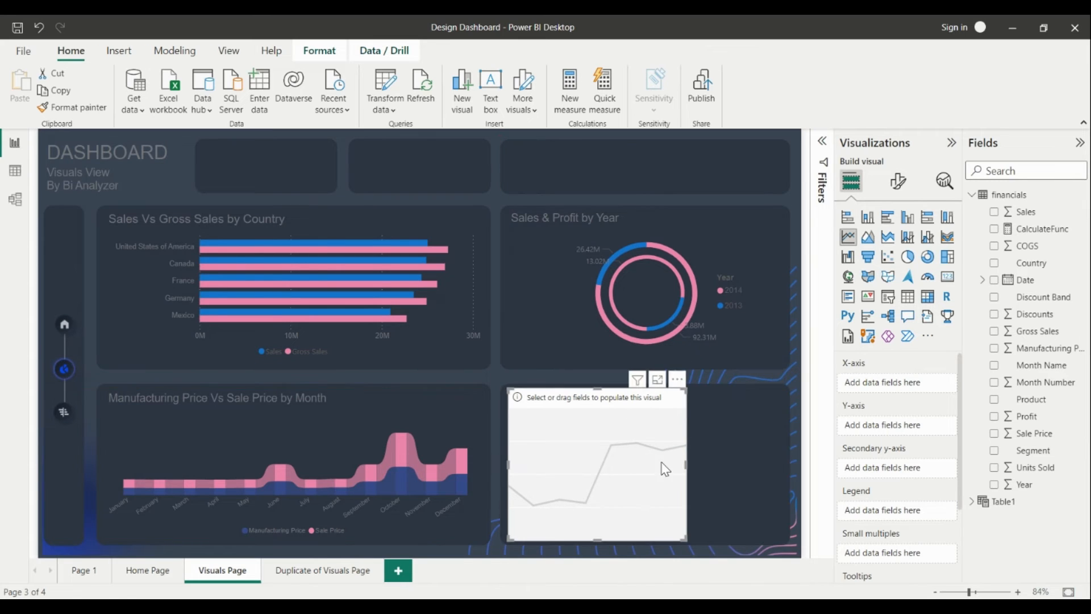
left_click_drag(687, 463, 785, 476)
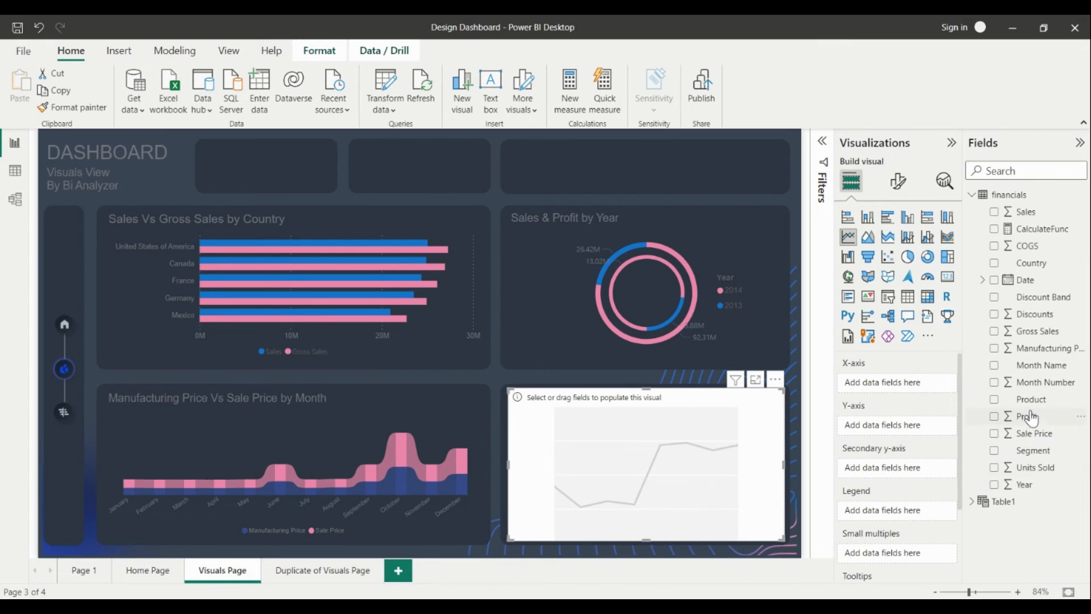
Assign Product to the line chart's X-axis, Sales to its Y-axis and Profit to its secondary y-axis
left_click_drag(1030, 408, 909, 391)
left_click_drag(1025, 212, 904, 431)
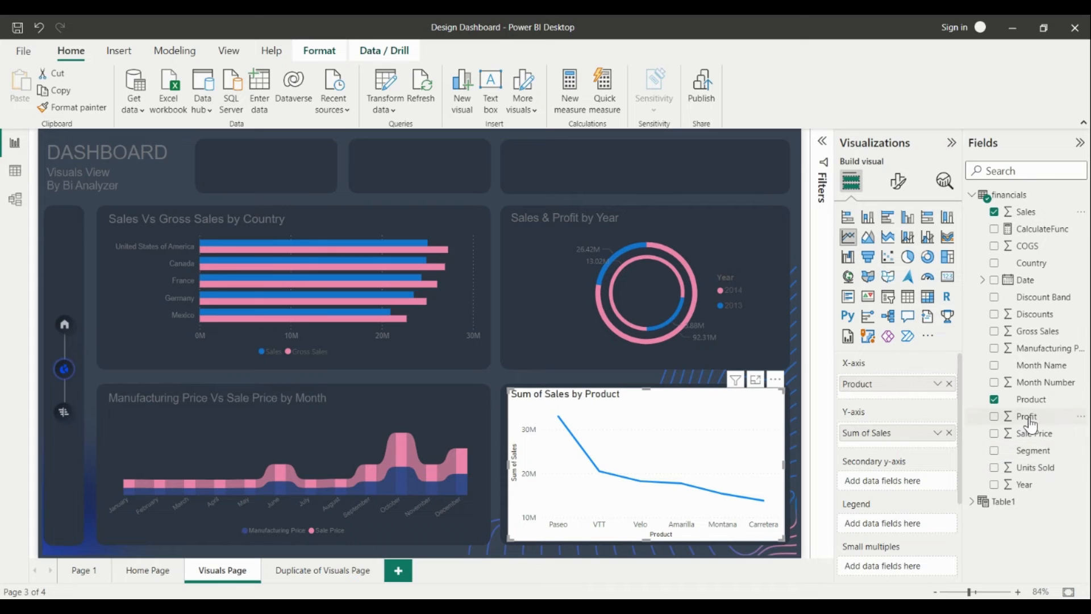
left_click_drag(1028, 420, 892, 482)
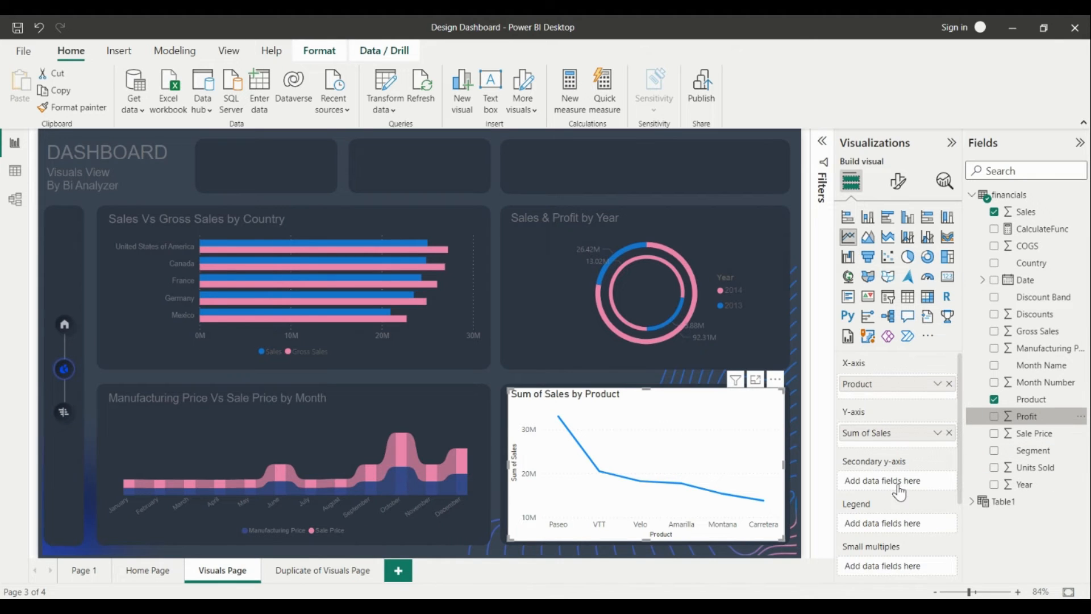
Sort the line chart's axis in ascending order and check the values for Montana and Paseo
left_click(775, 380)
mouse_move(830, 464)
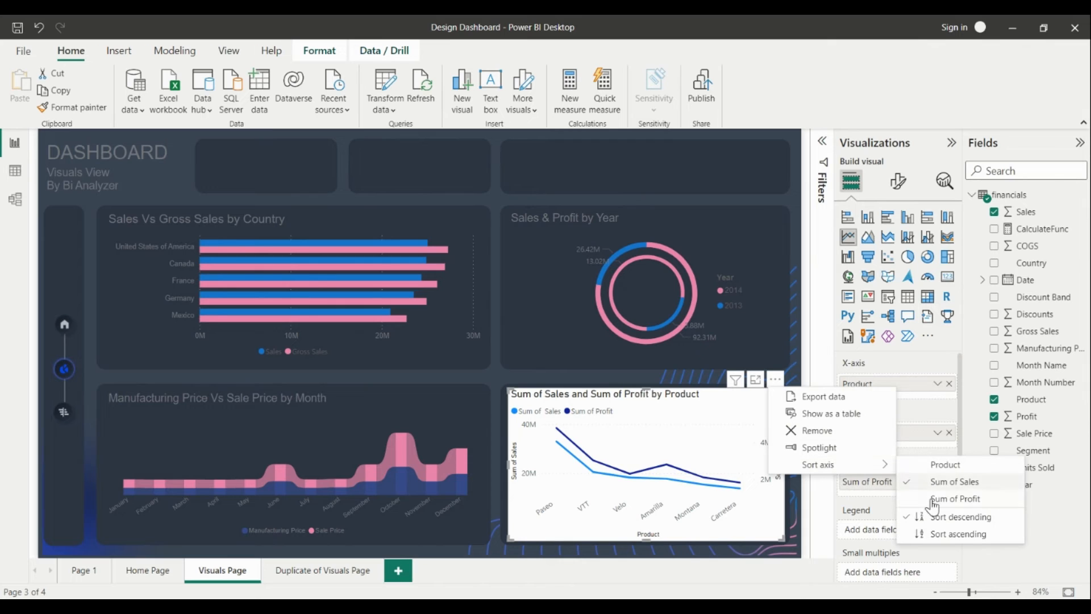
left_click(940, 537)
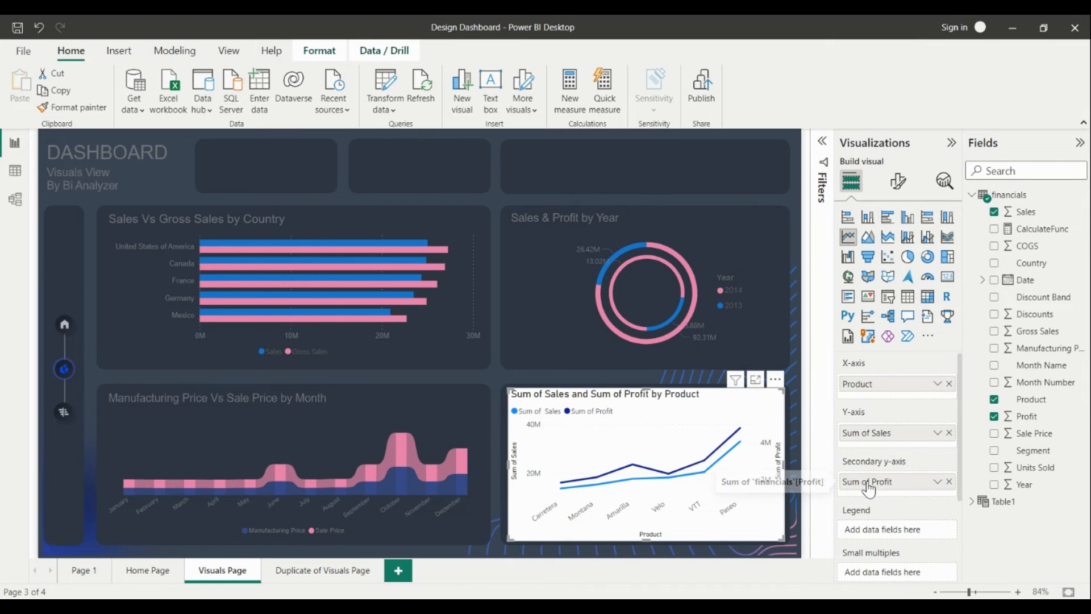
mouse_move(579, 492)
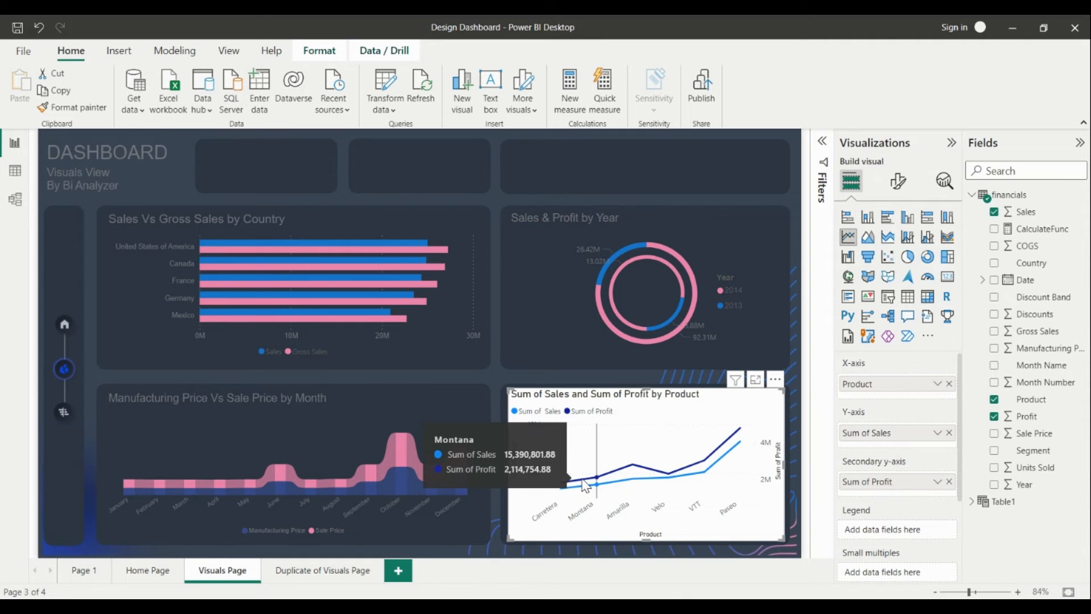
mouse_move(747, 458)
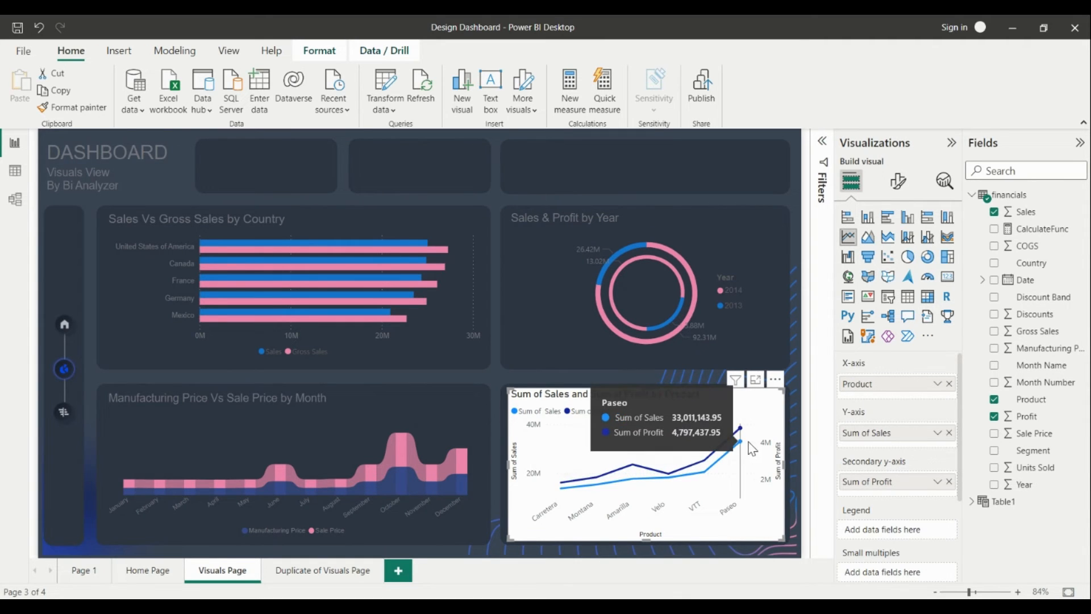
Color the line chart's Sum of Profit line pink and its Sum of Sales line dark blue
left_click(898, 183)
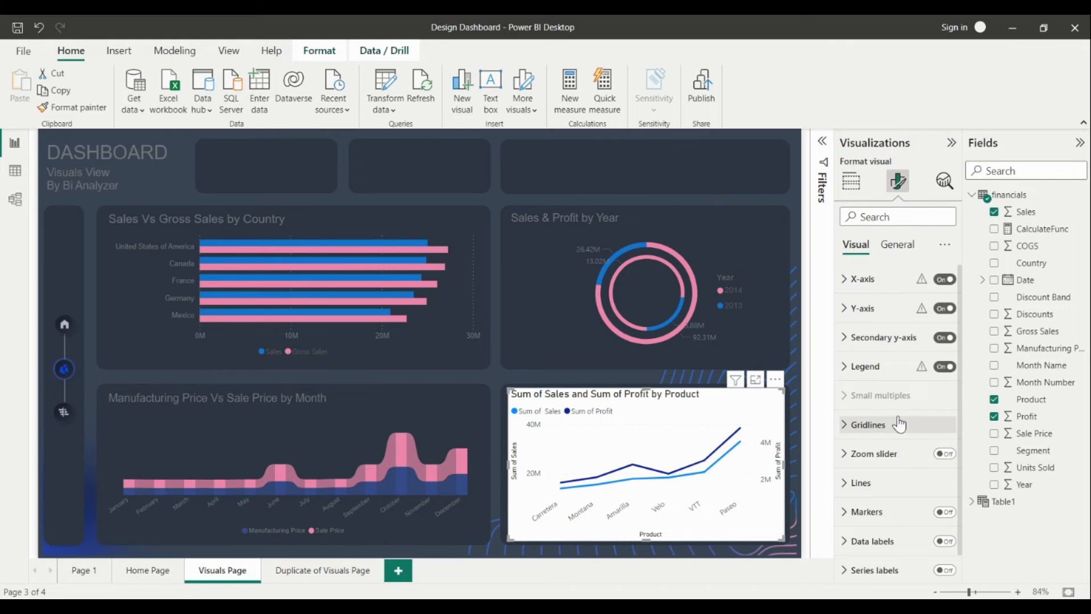
scroll(904, 424, "down", 1)
left_click(906, 458)
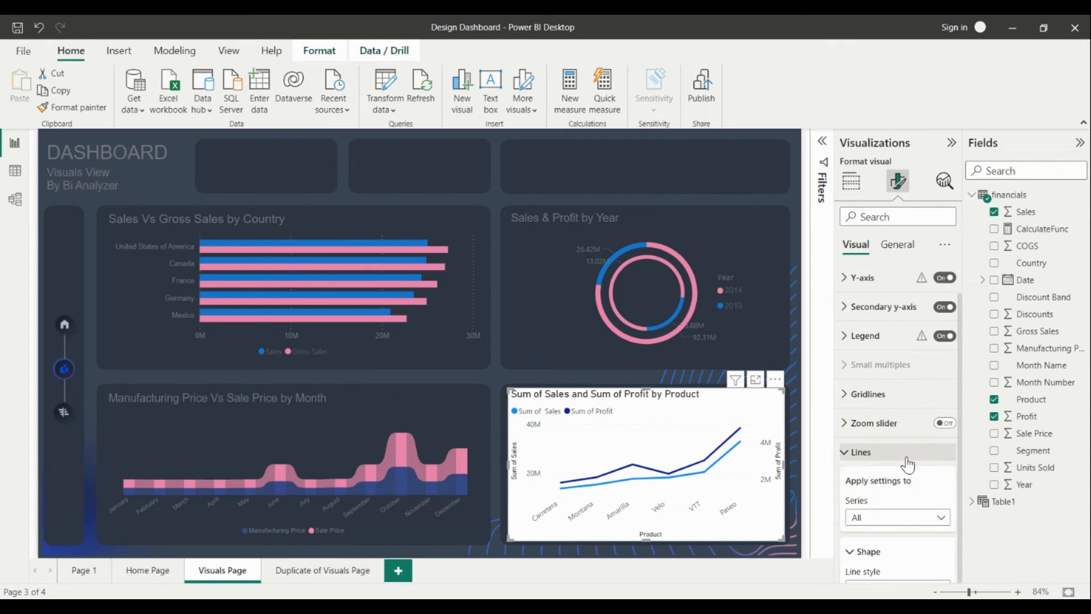
scroll(895, 398, "down", 10)
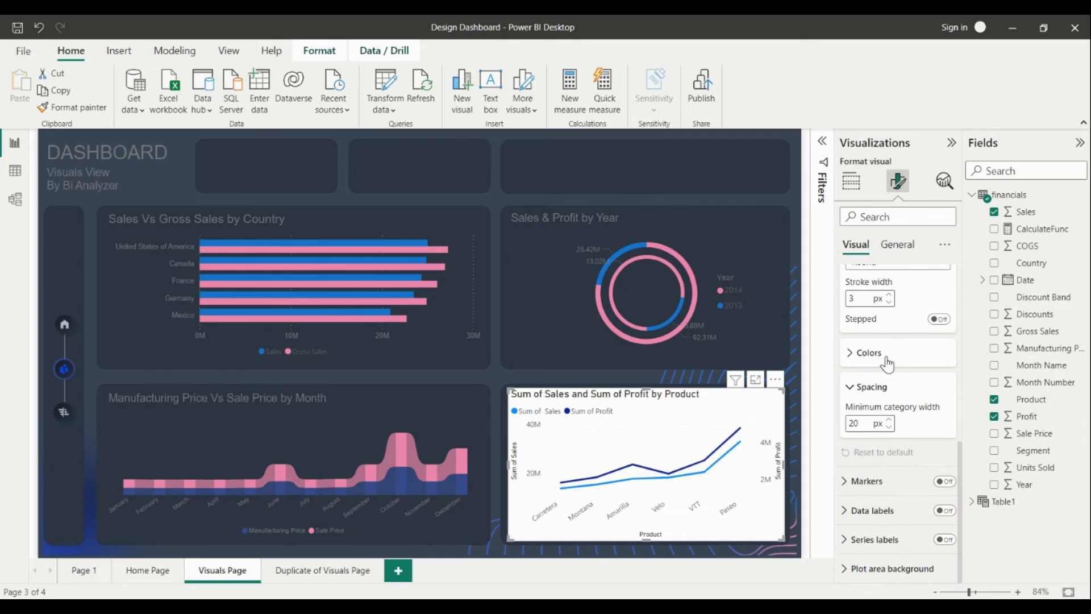
left_click(869, 352)
left_click(875, 394)
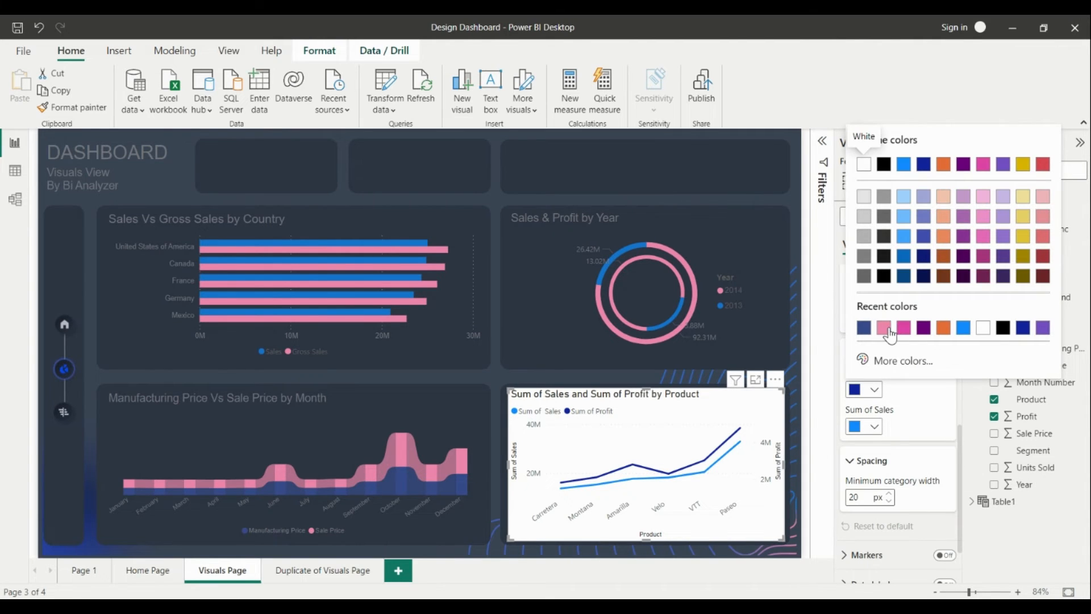
left_click(884, 326)
left_click(874, 426)
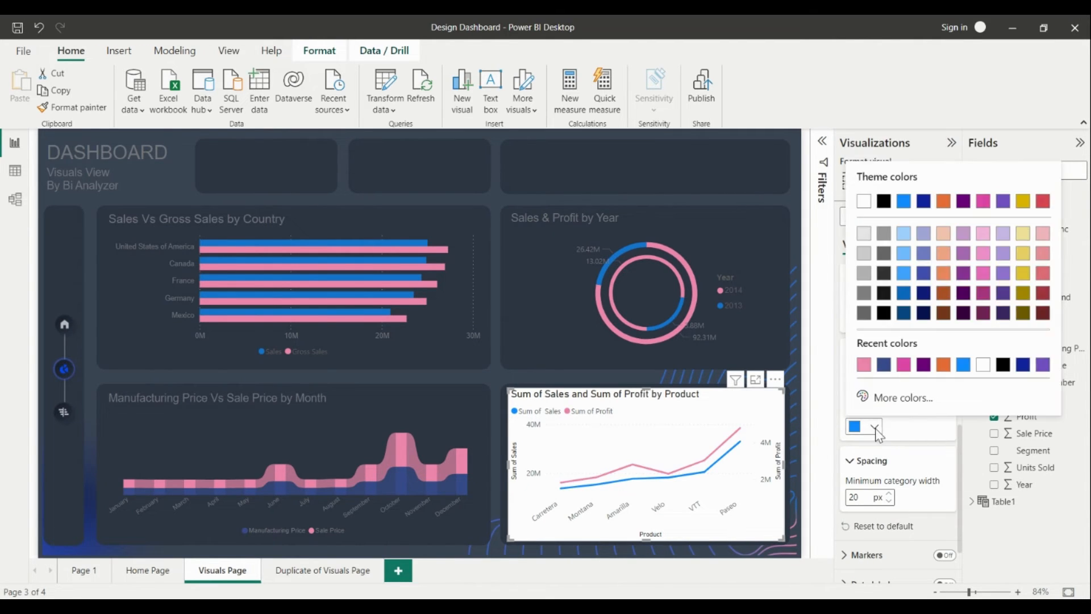
left_click(881, 361)
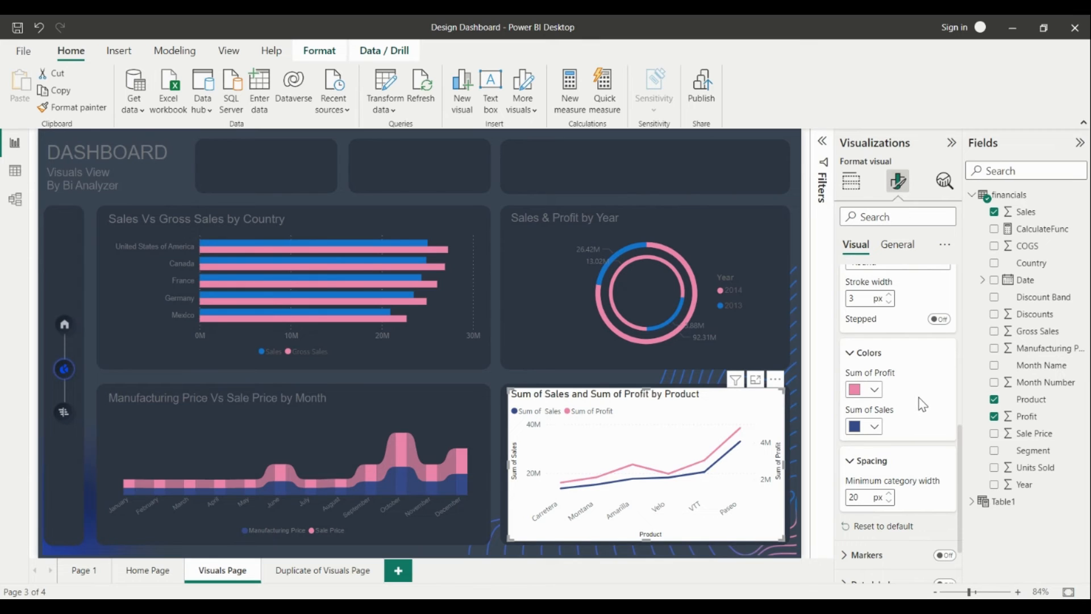
Turn on markers and data labels for the line chart
scroll(915, 397, "down", 1)
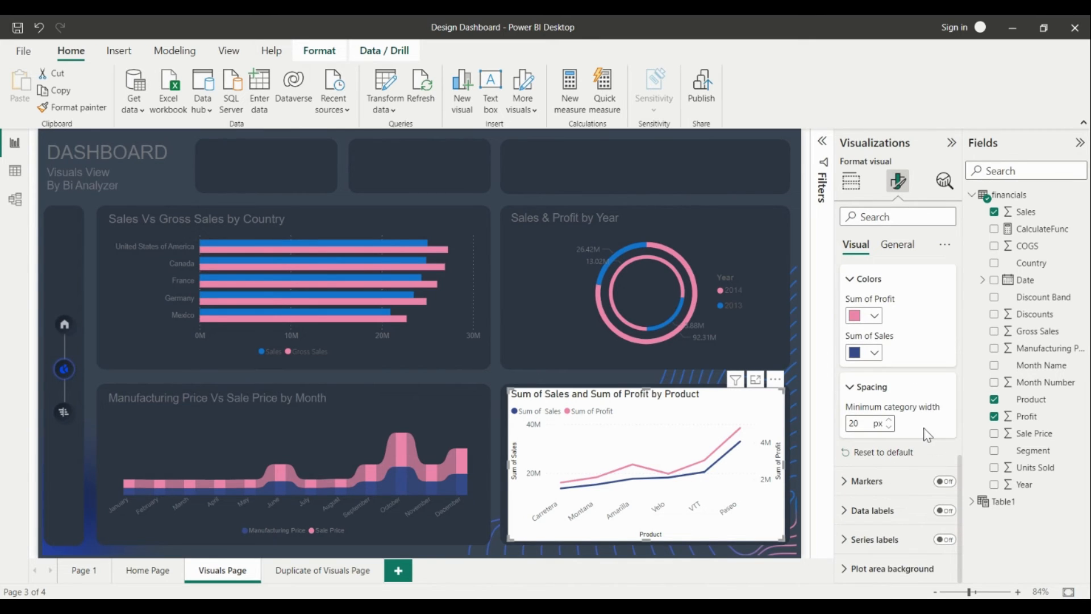
left_click(948, 483)
left_click(941, 518)
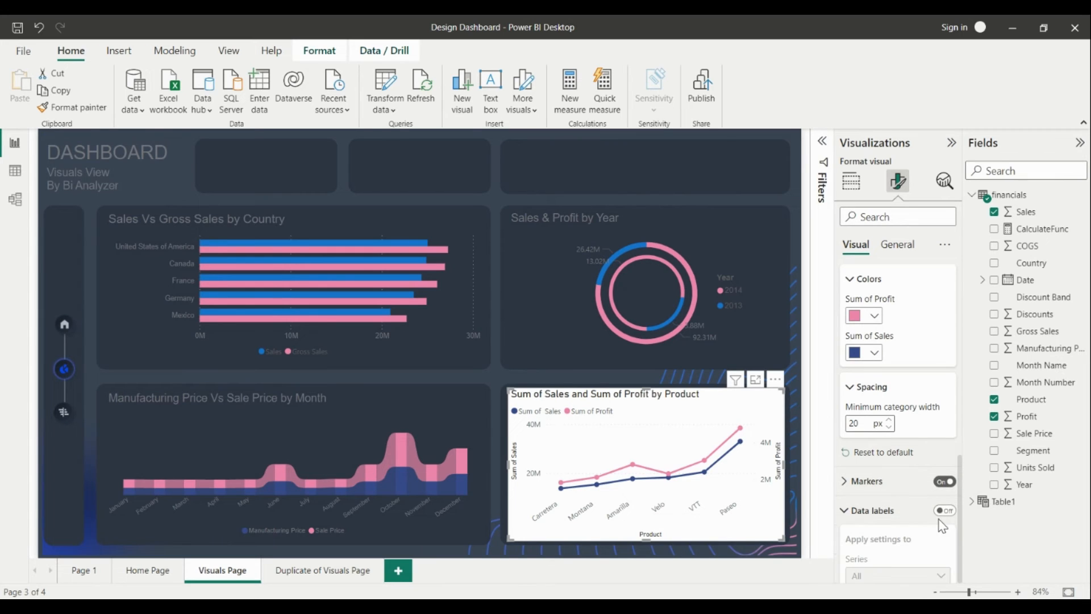
left_click(944, 510)
left_click(885, 513)
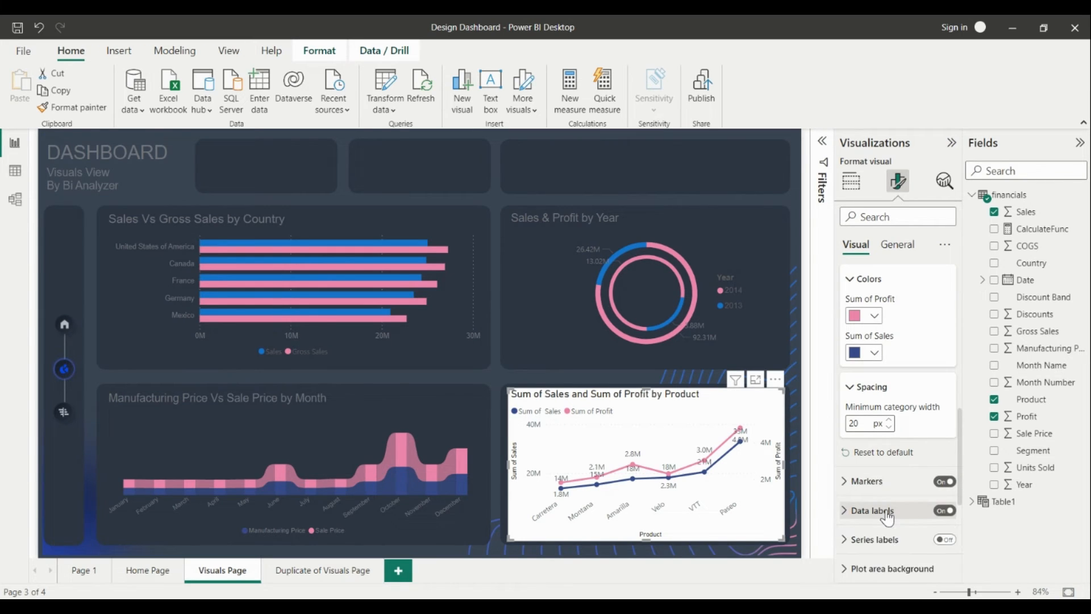
Turn off the line chart's background and open its title settings
left_click(908, 245)
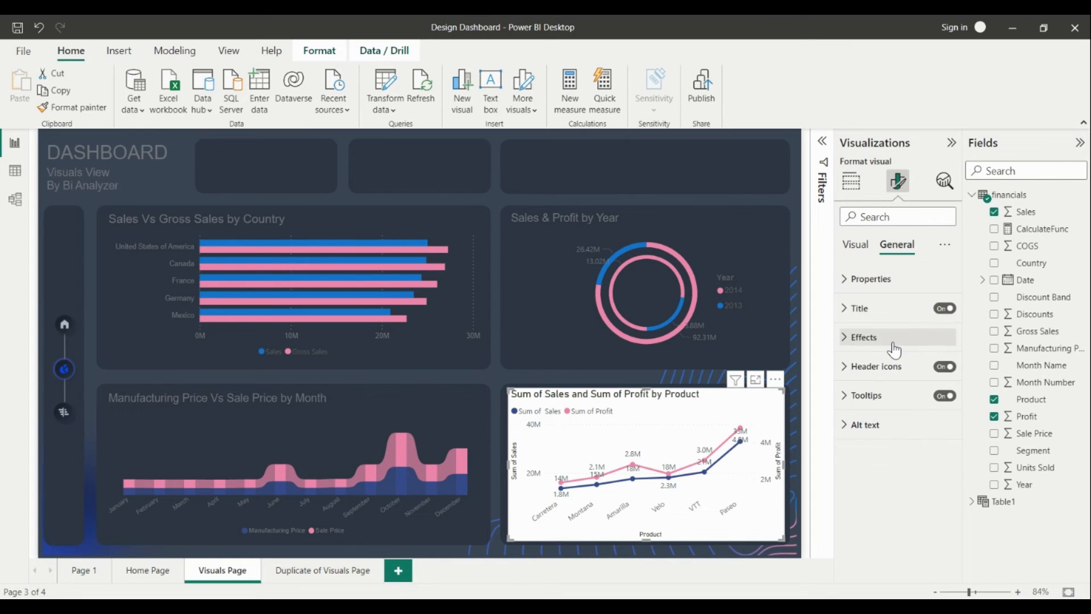
left_click(893, 341)
left_click(936, 367)
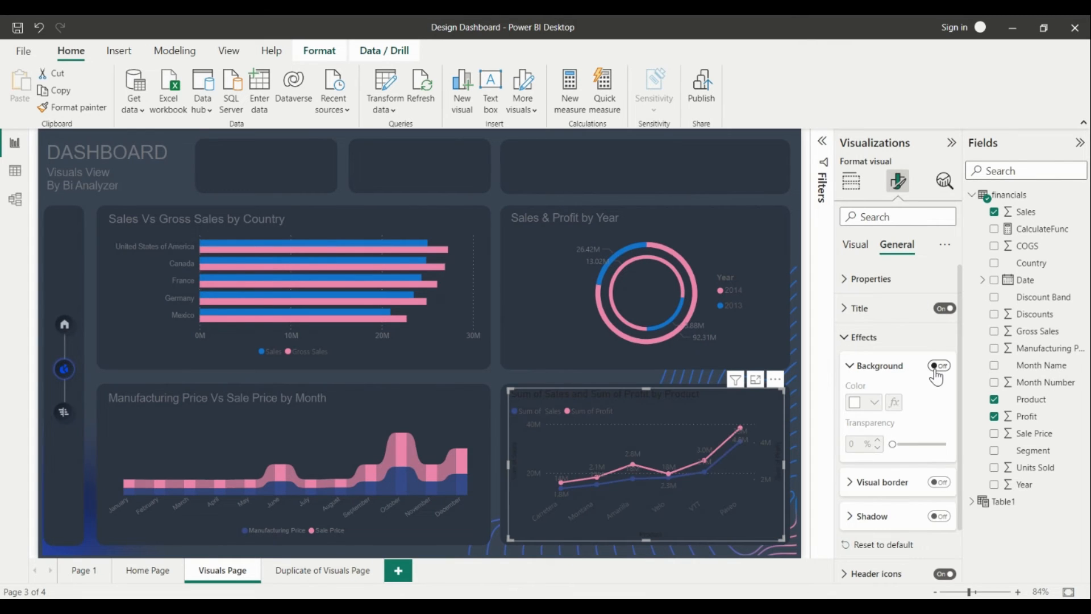
left_click(865, 313)
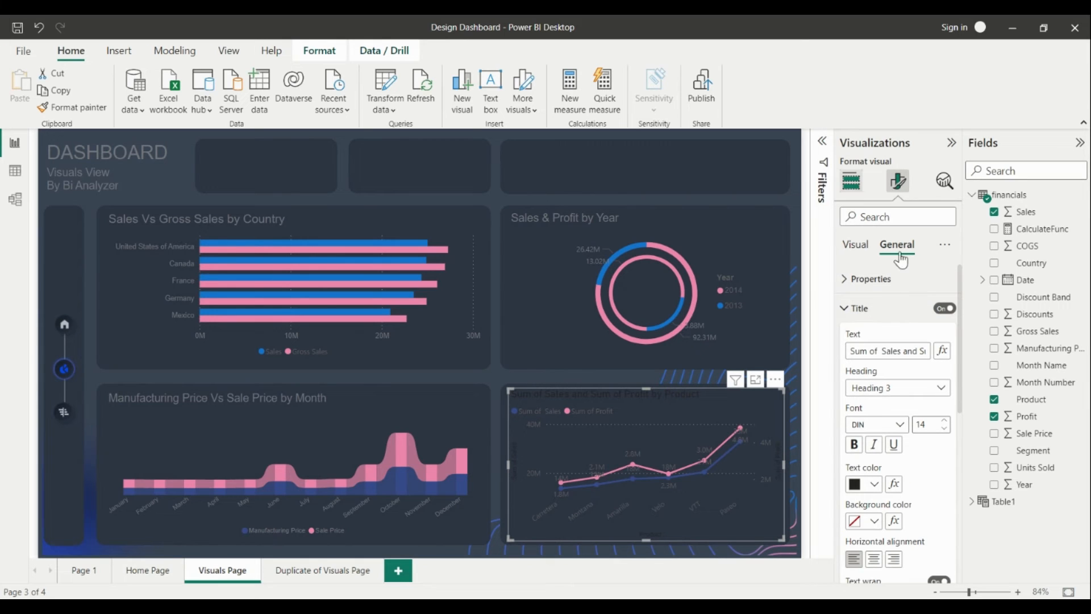
Rename the line chart's Y-axis field as Sales
left_click(851, 180)
double_click(875, 433)
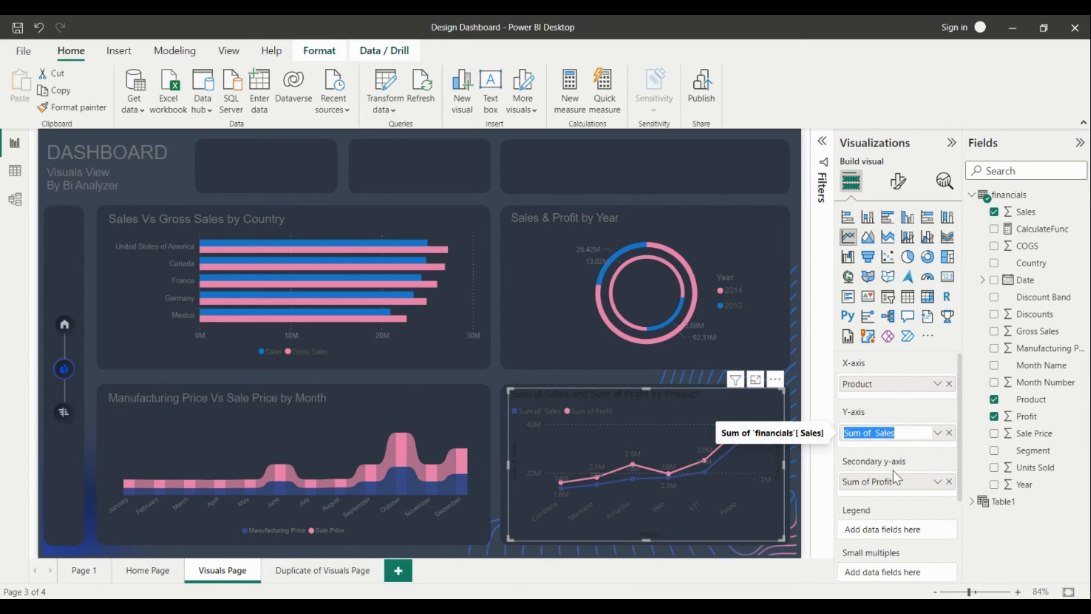
key("Left")
key("Right")
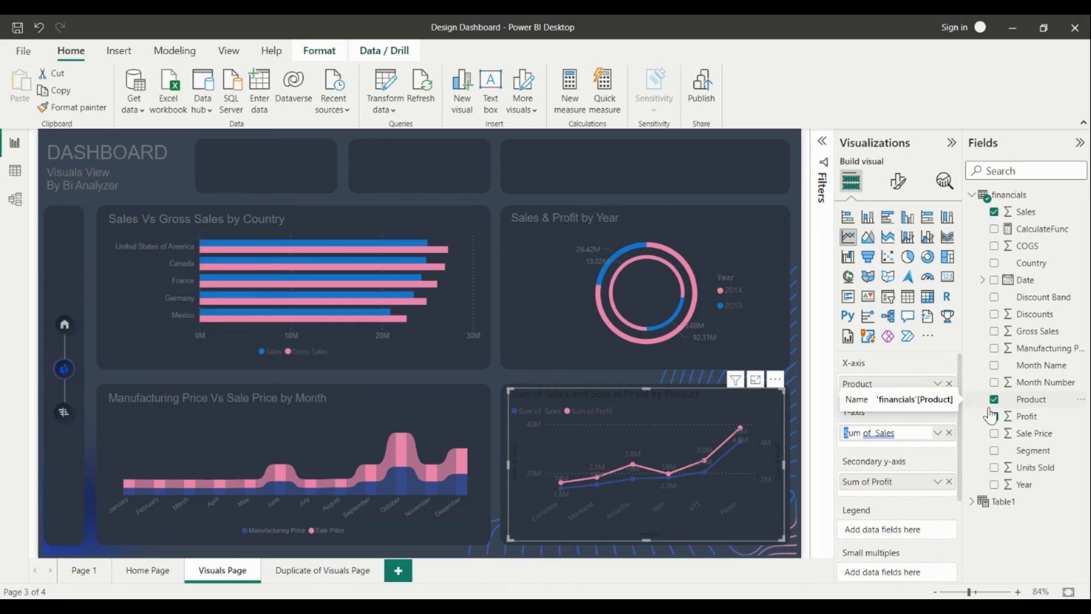
key("shift+Right")
key("shift+Right")
key("shift+Right")
key("shift+Right")
key("shift+Right")
key("shift+Right")
key("BackSpace")
left_click(873, 482)
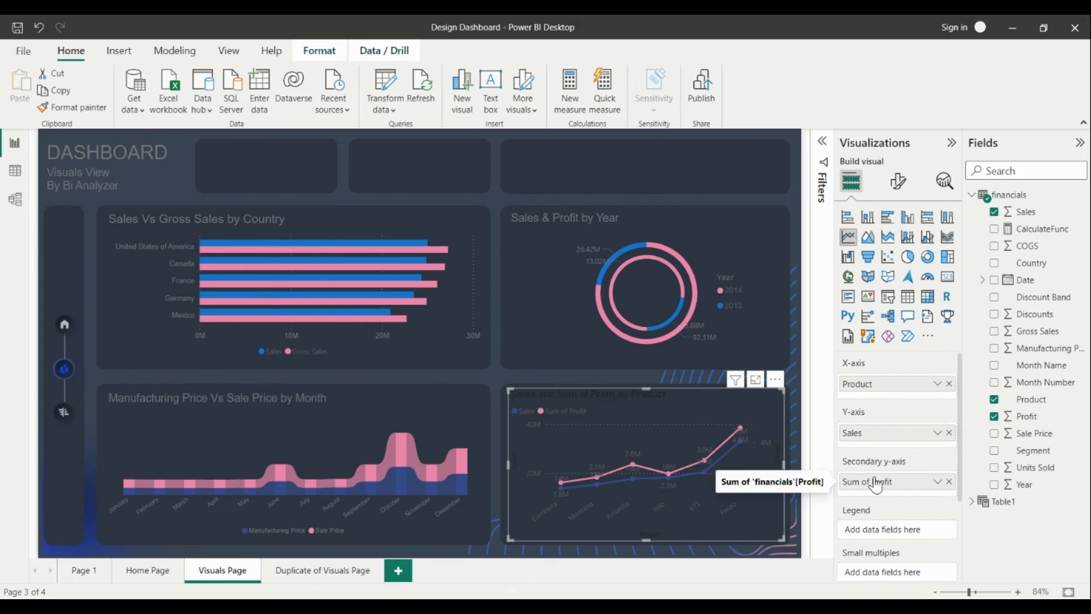
Rename the line chart's secondary y-axis field as Profit
double_click(874, 483)
key("Home")
key("shift+Right")
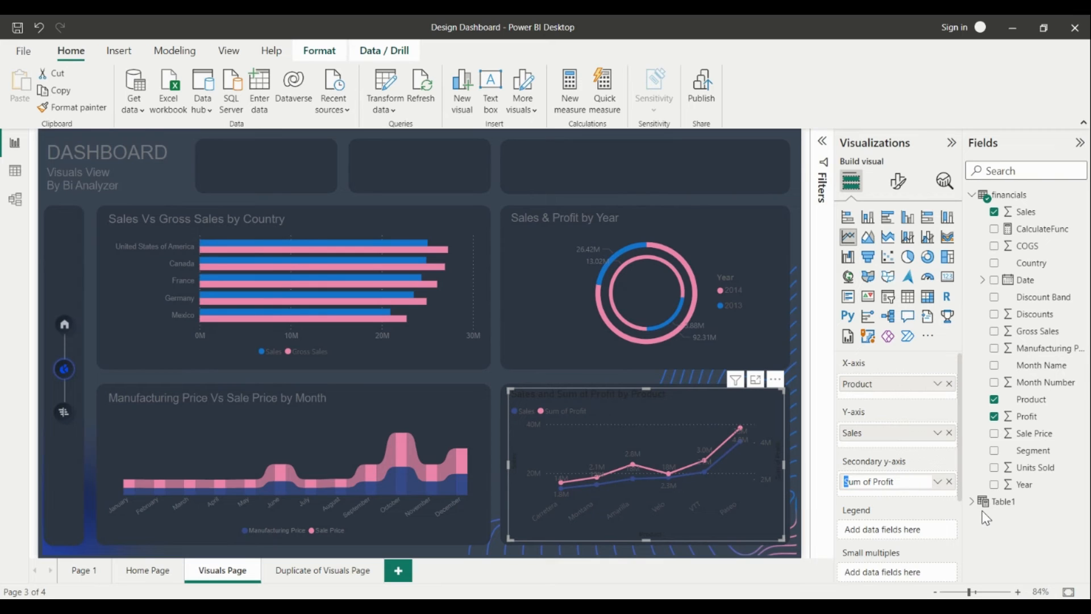
key("shift+Right")
key("shift+Right")
key("shift+Right")
key("shift+Right")
key("shift+Right")
key("shift+Right")
key("BackSpace")
key("Return")
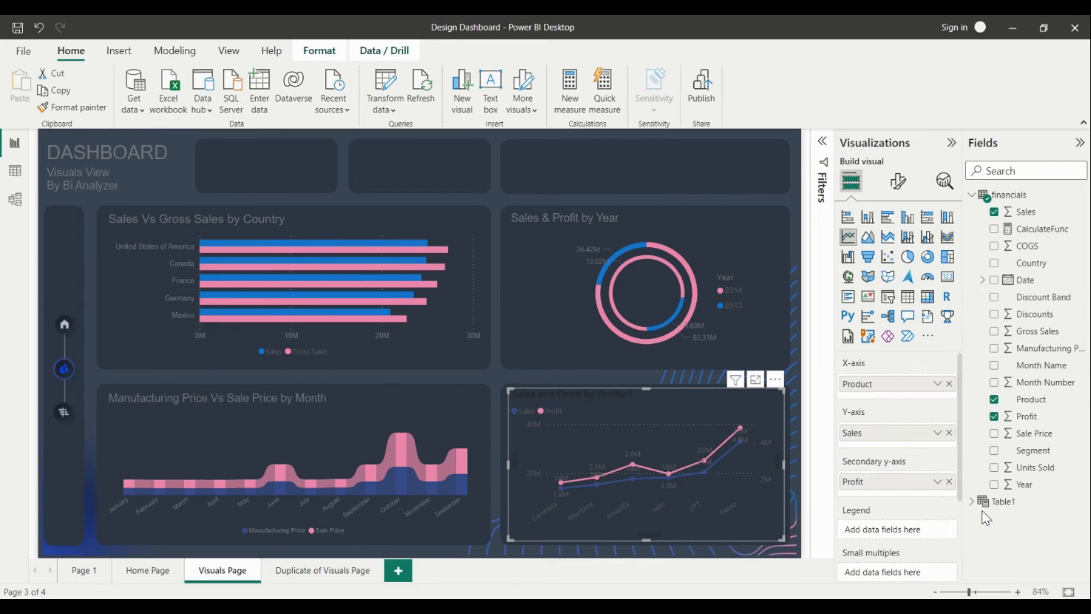
Set the font of the line chart's title to Arial
left_click(894, 183)
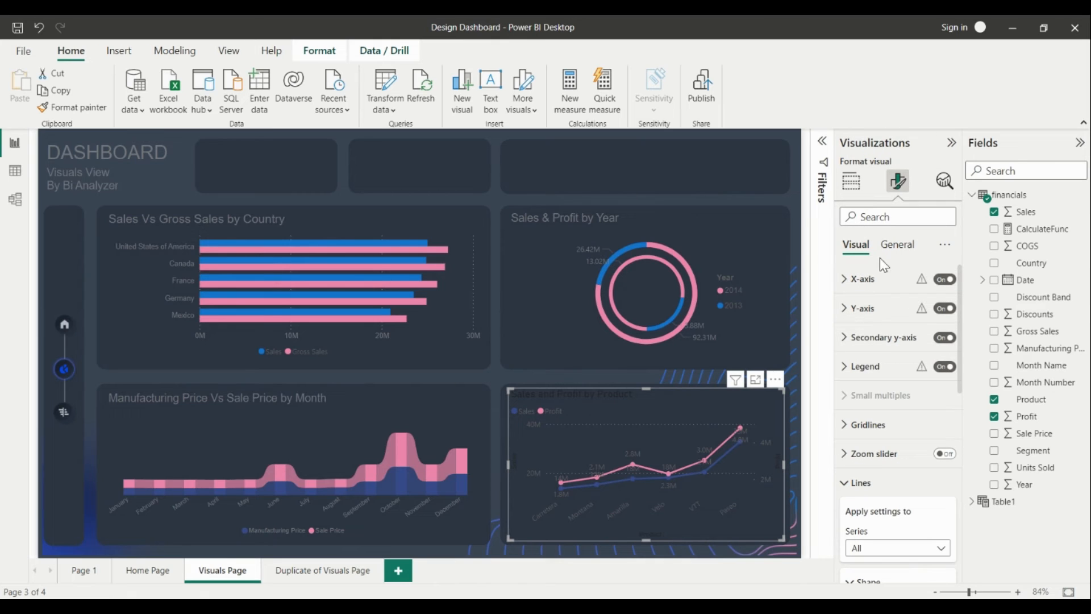
left_click(897, 244)
left_click(859, 308)
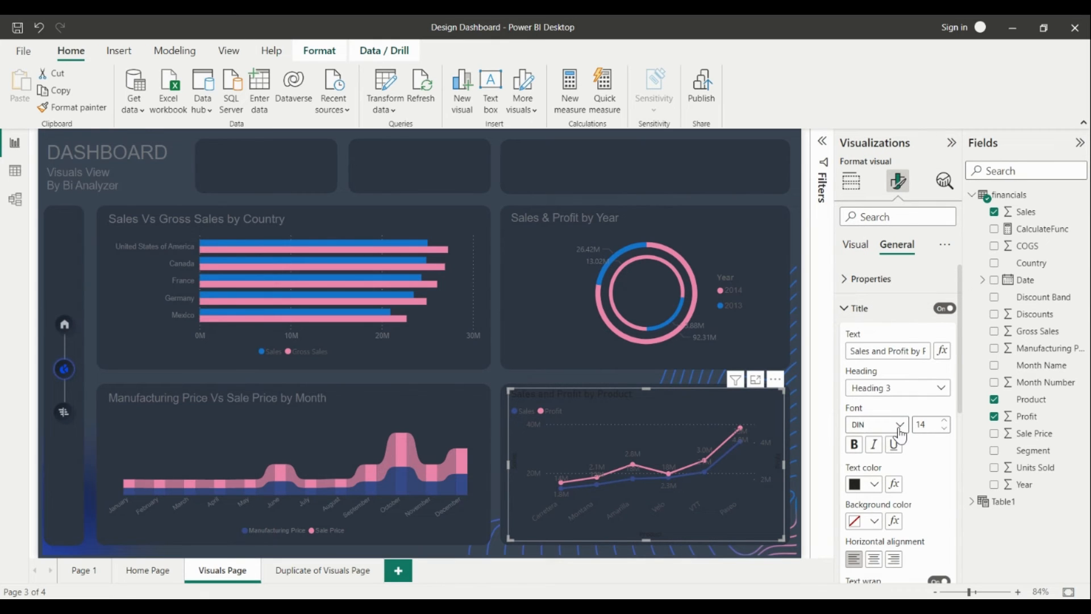
left_click(899, 427)
left_click(887, 196)
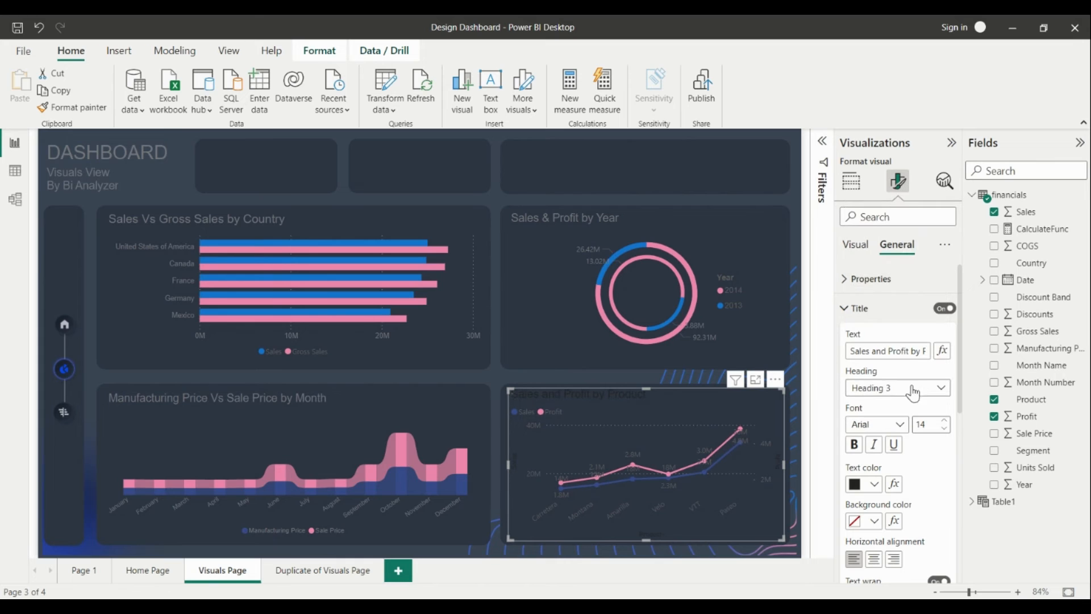
Check the title color of the Manufacturing Price Vs Sale Price chart and apply the same grey to the line chart's title
left_click(875, 485)
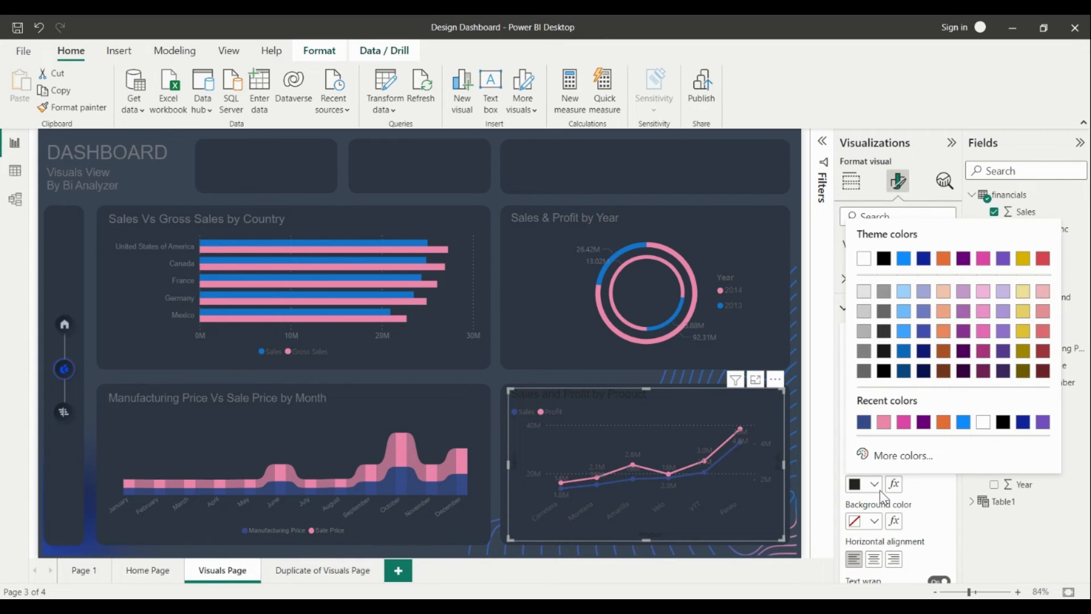
left_click(466, 408)
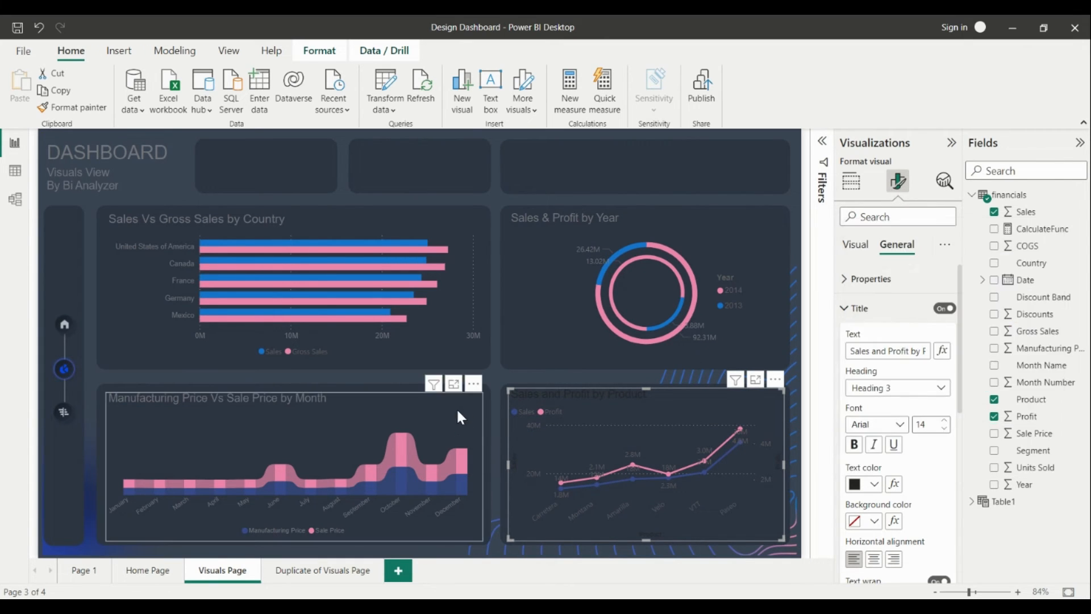
left_click(875, 484)
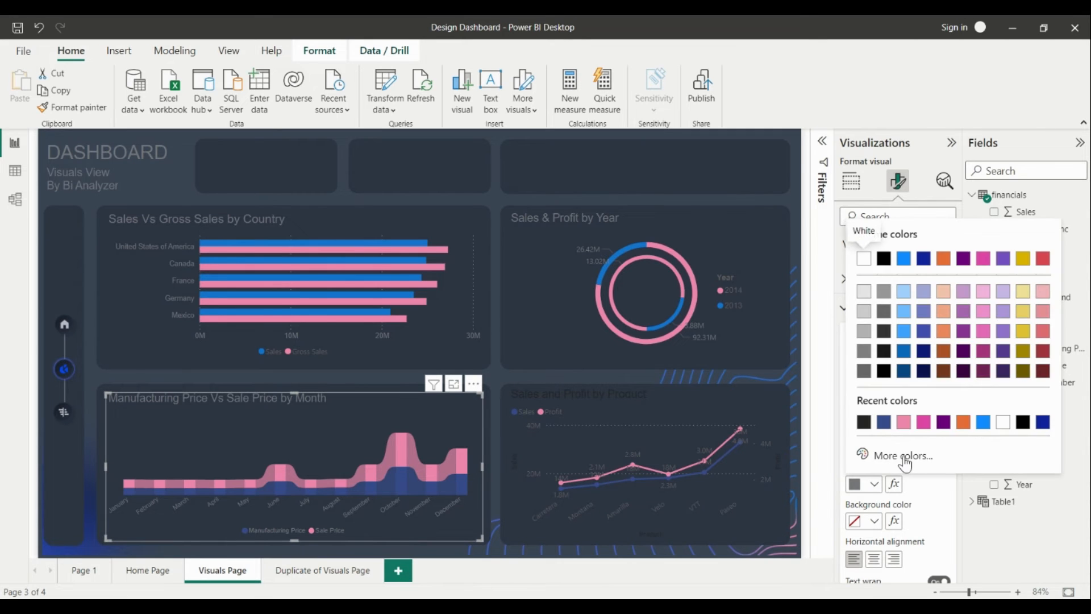
left_click(889, 453)
left_click(777, 402)
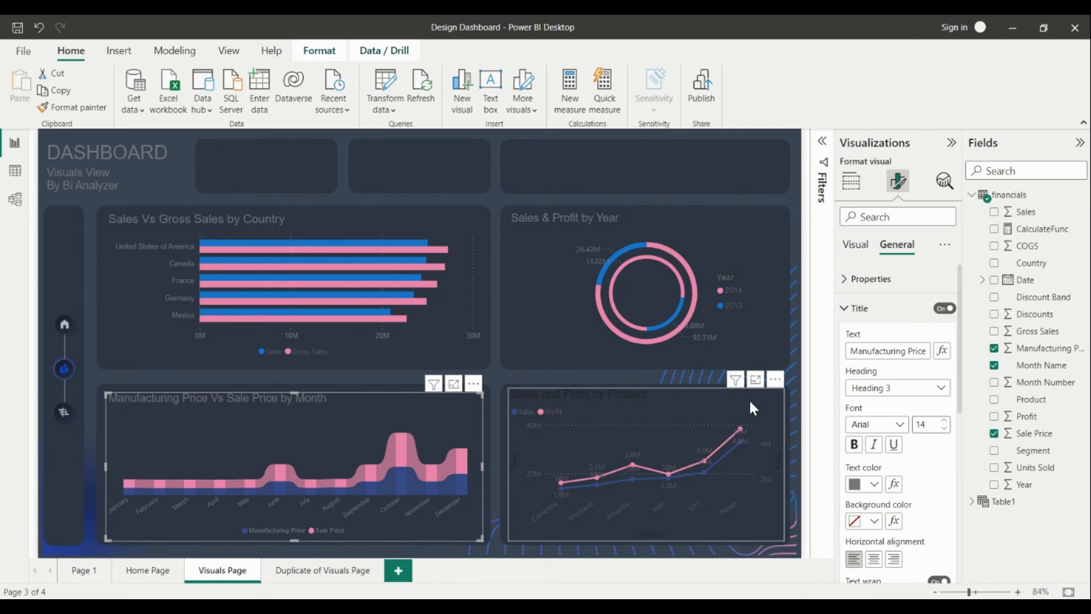
left_click(749, 398)
left_click(874, 484)
left_click(751, 424)
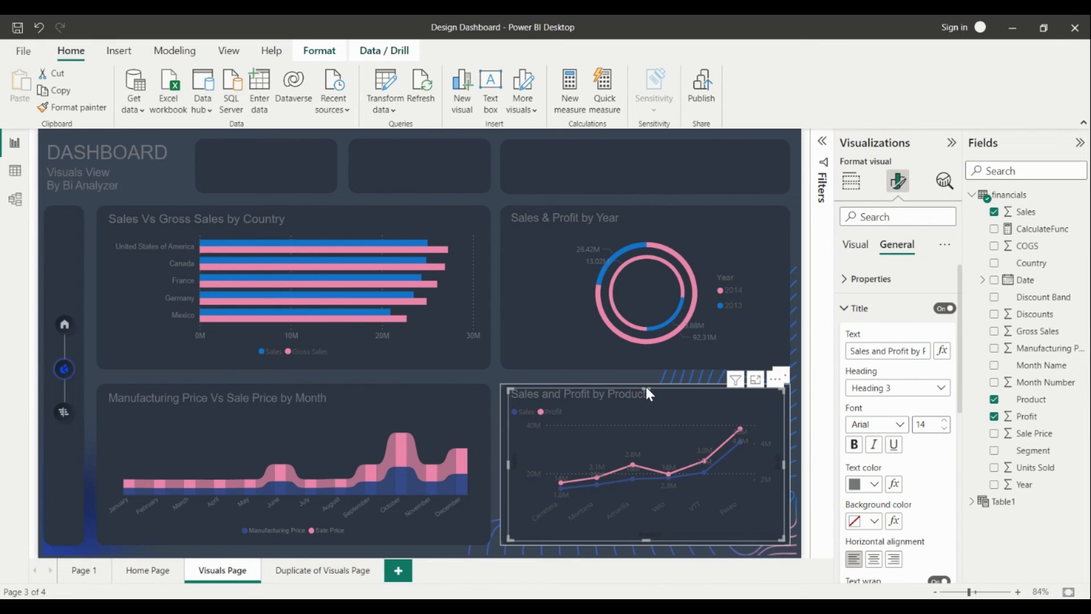
Lower the line chart's top edge slightly so its title lines up with the neighbouring Manufacturing Price chart's title
left_click_drag(645, 386, 645, 391)
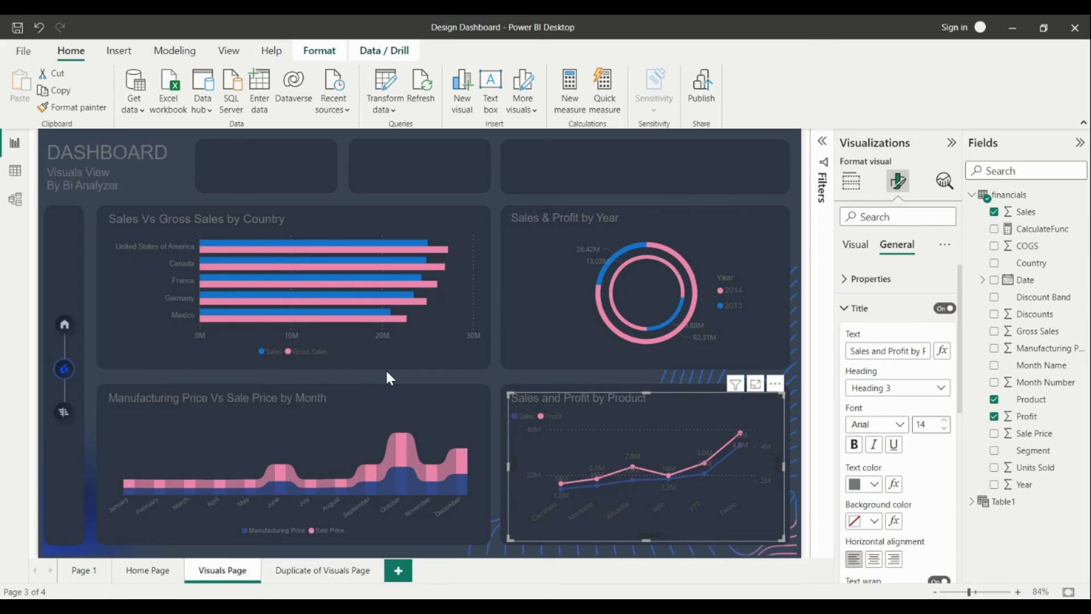
left_click(544, 267)
left_click(453, 407)
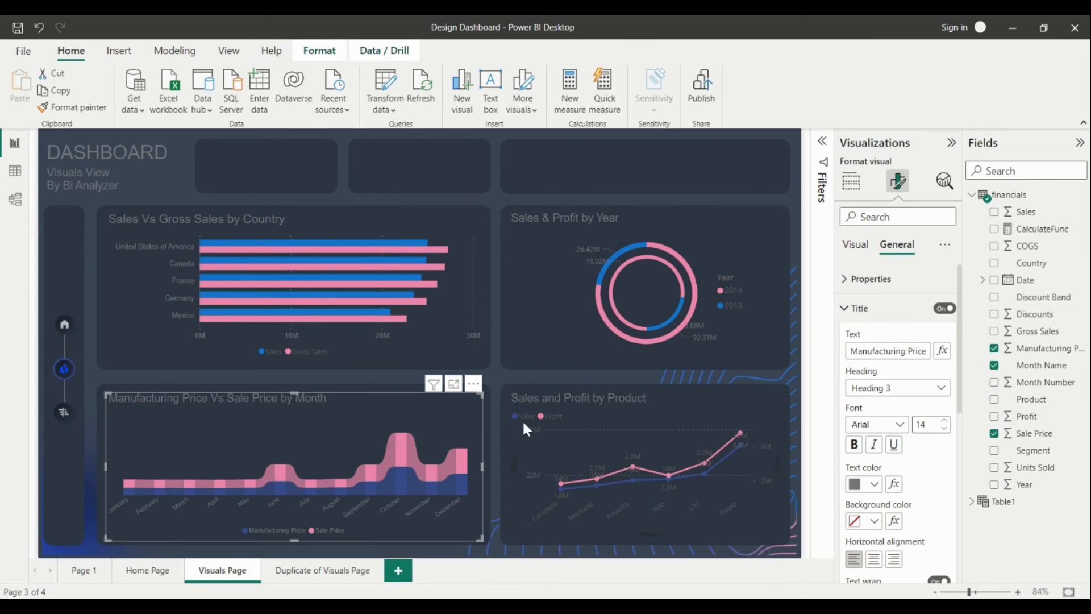
left_click(521, 439)
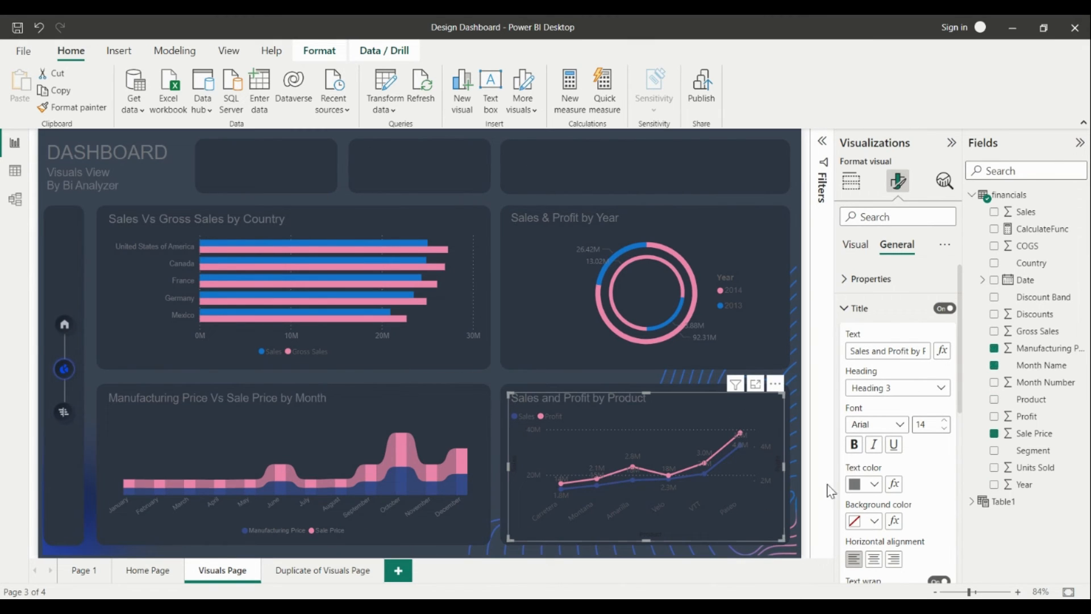
Set the line chart's legend position to Bottom center
left_click(855, 244)
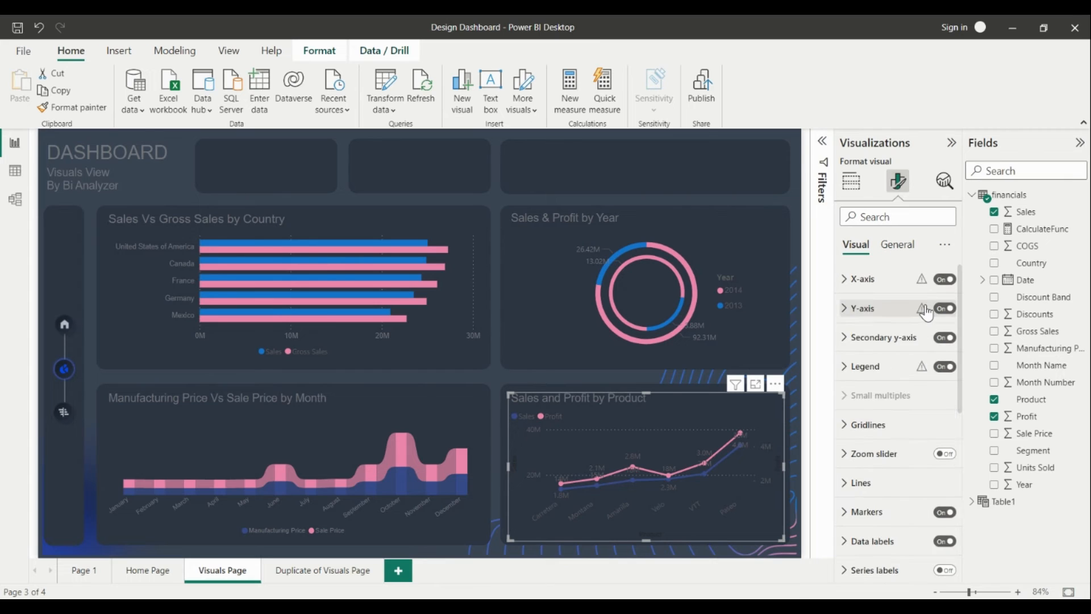
left_click(872, 370)
scroll(886, 432, "down", 2)
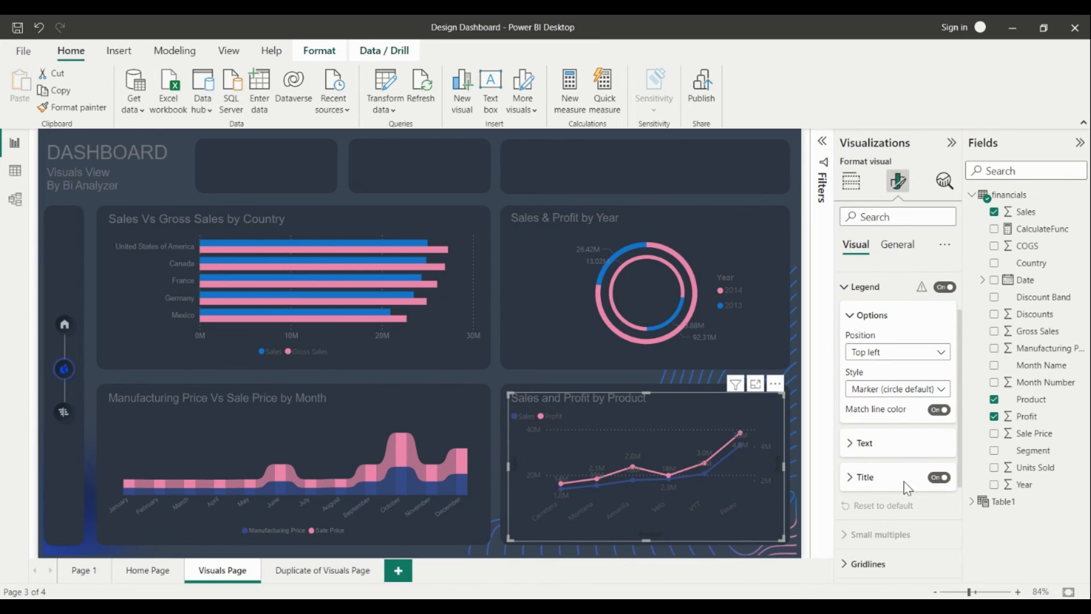
left_click(892, 352)
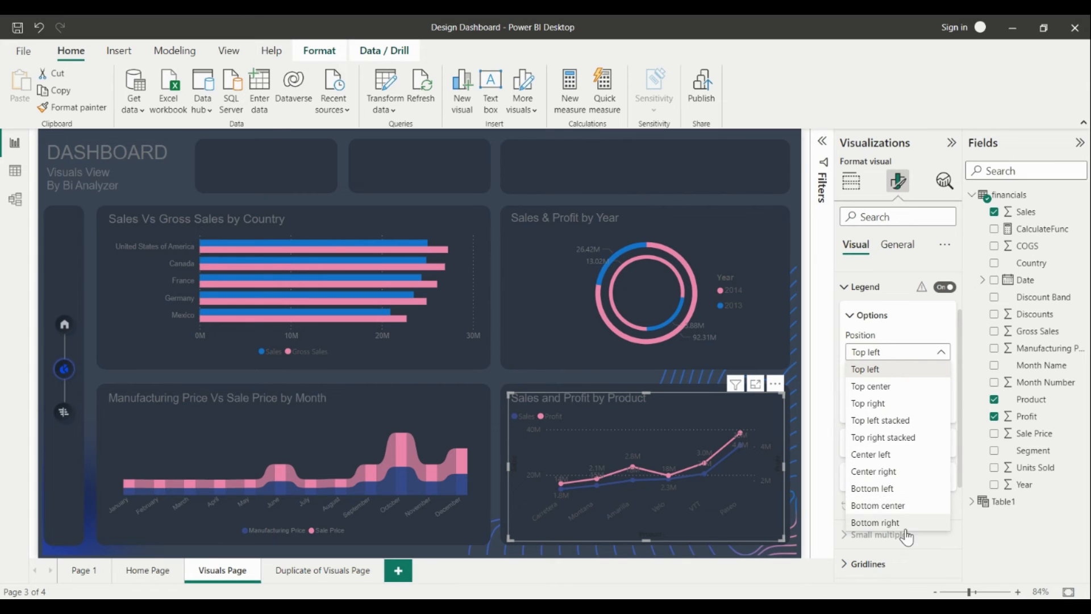
left_click(877, 505)
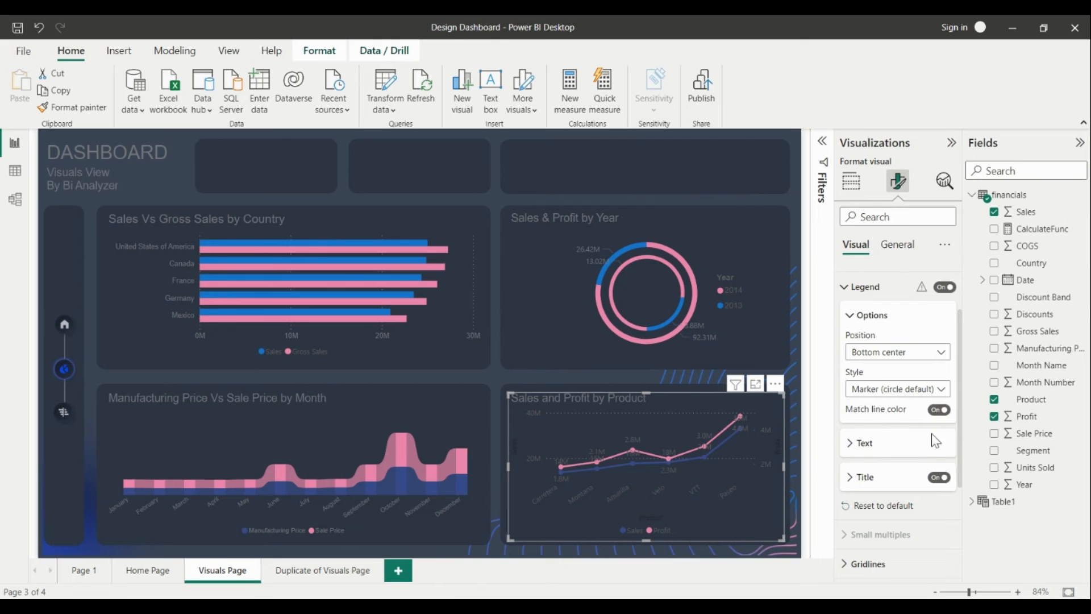
Set the line chart's X-axis values to Arial at font size 8
scroll(934, 440, "up", 3)
left_click(869, 364)
left_click(883, 337)
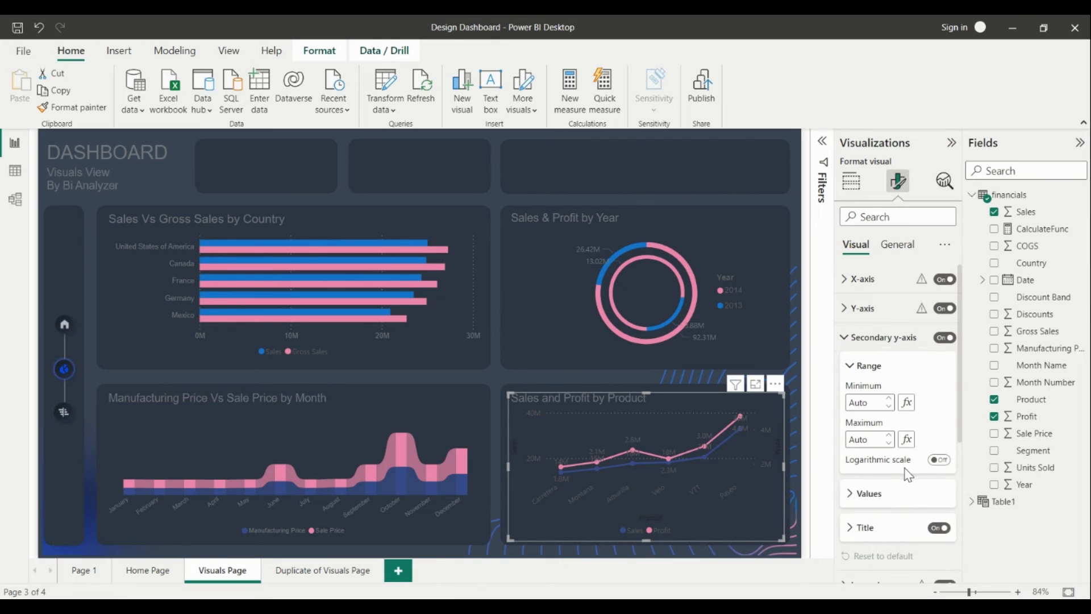
left_click(875, 284)
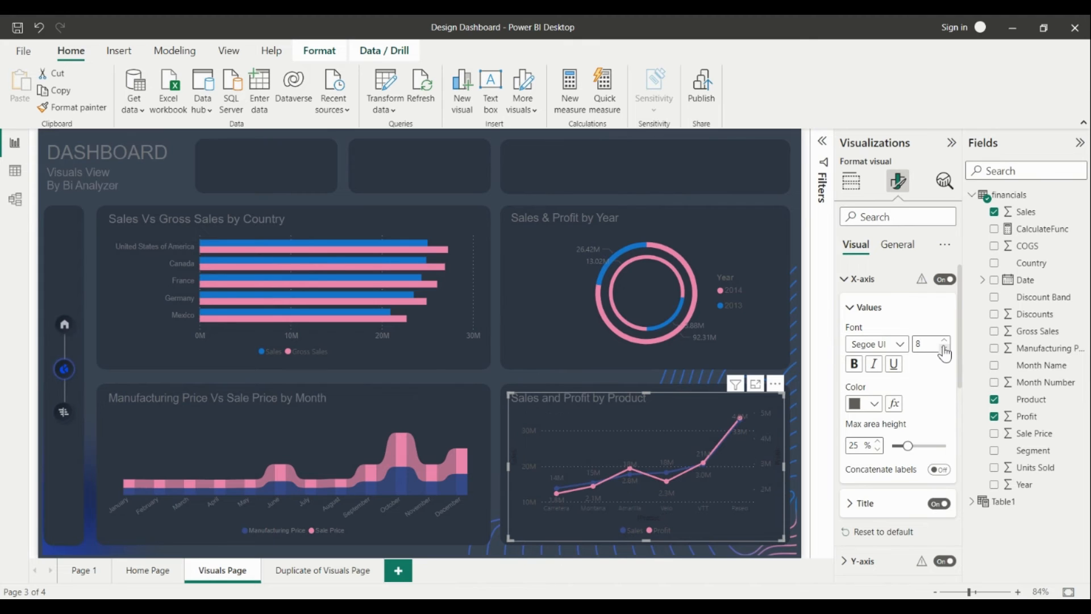
left_click(879, 345)
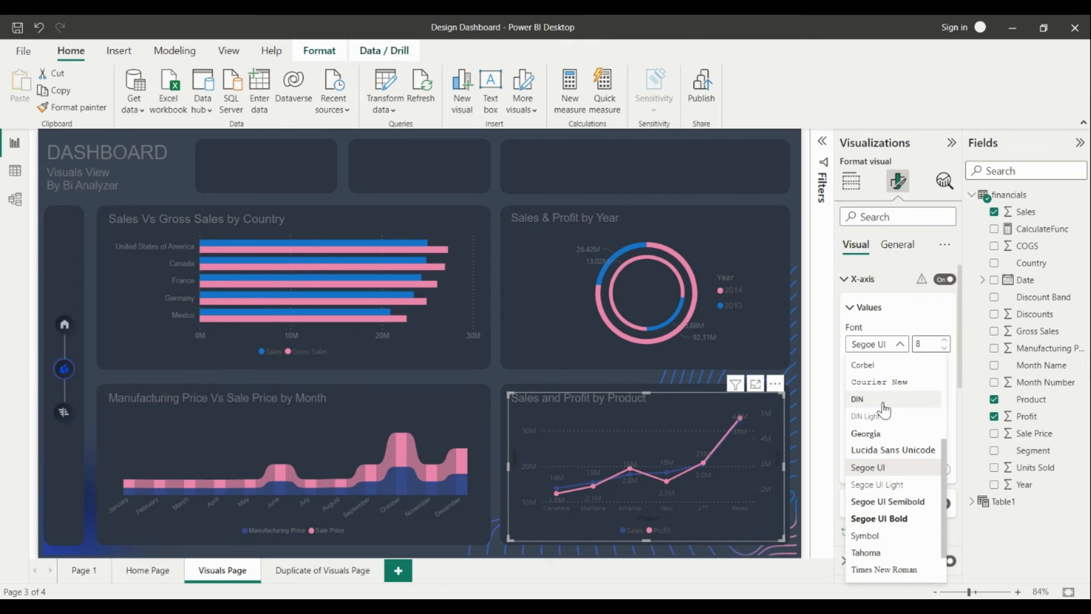
scroll(879, 366, "up", 3)
left_click(879, 364)
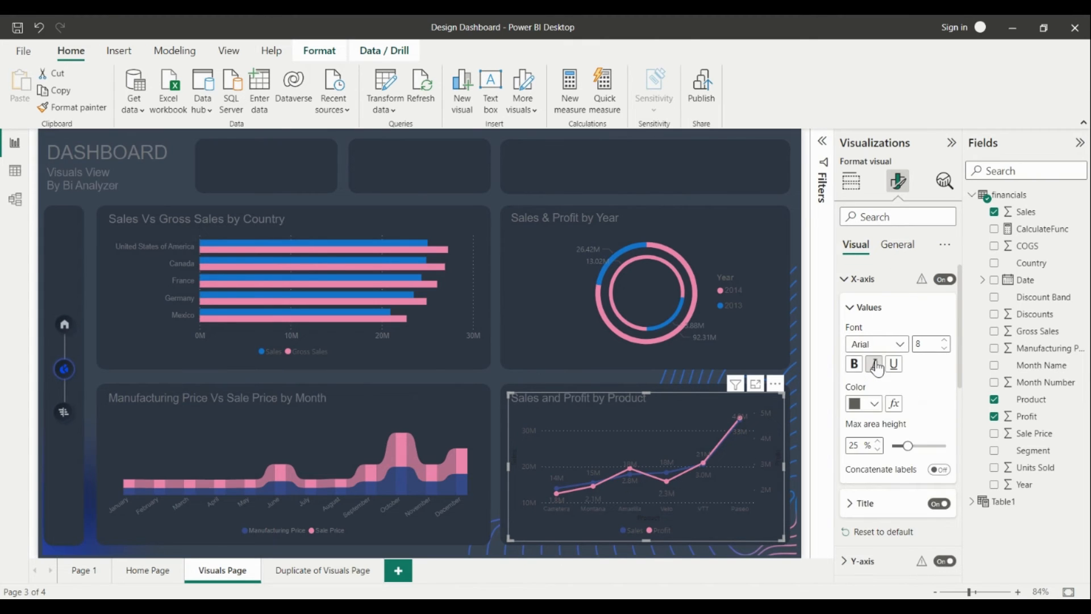
Color the line chart's X-axis values with the recently used grey and turn off the X-axis title
left_click(879, 404)
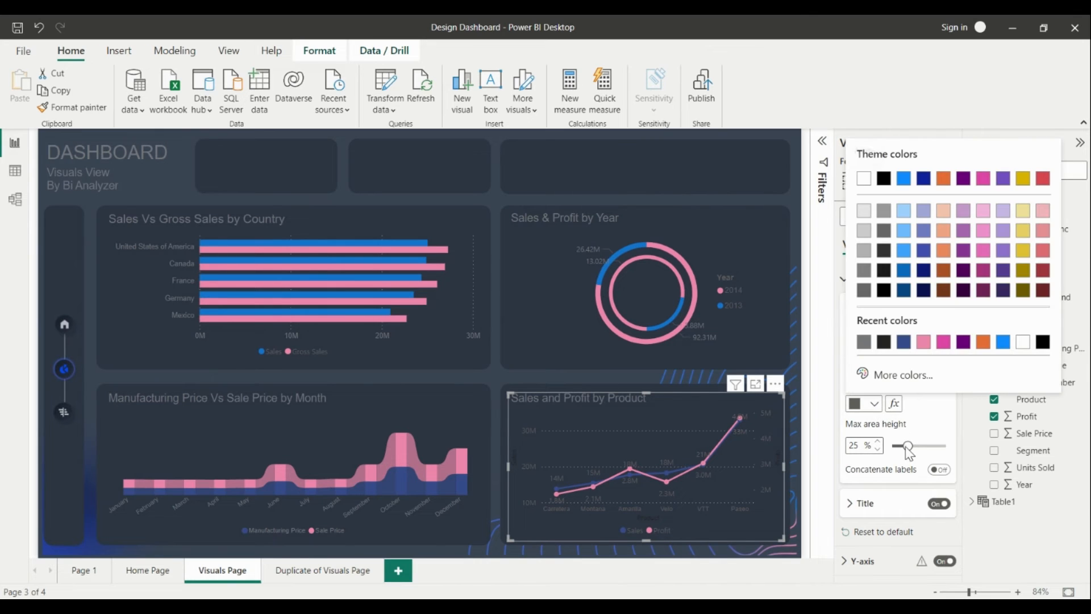
left_click(865, 341)
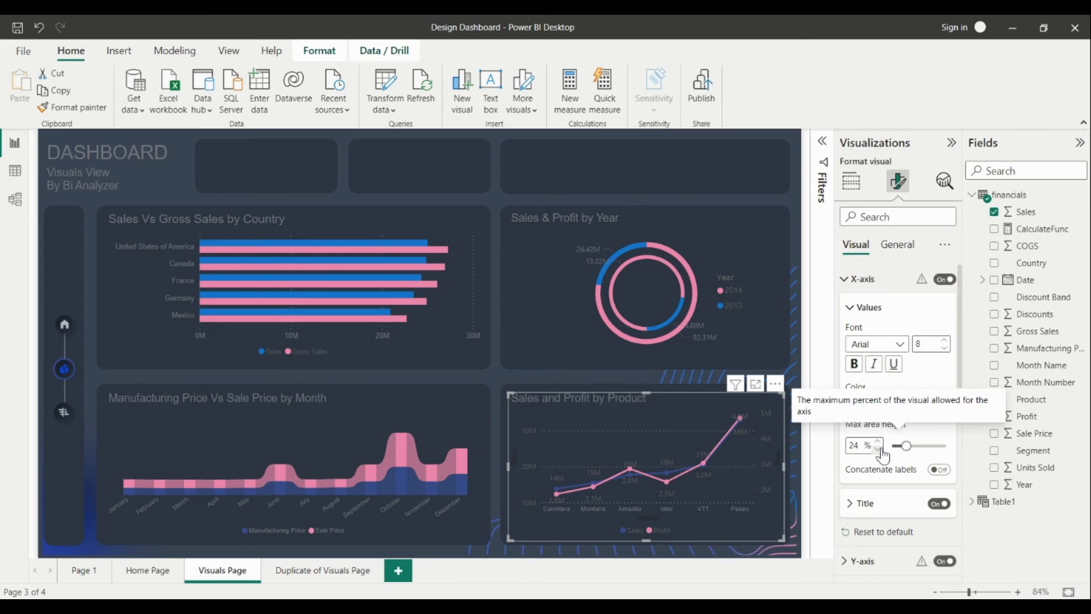
left_click(940, 504)
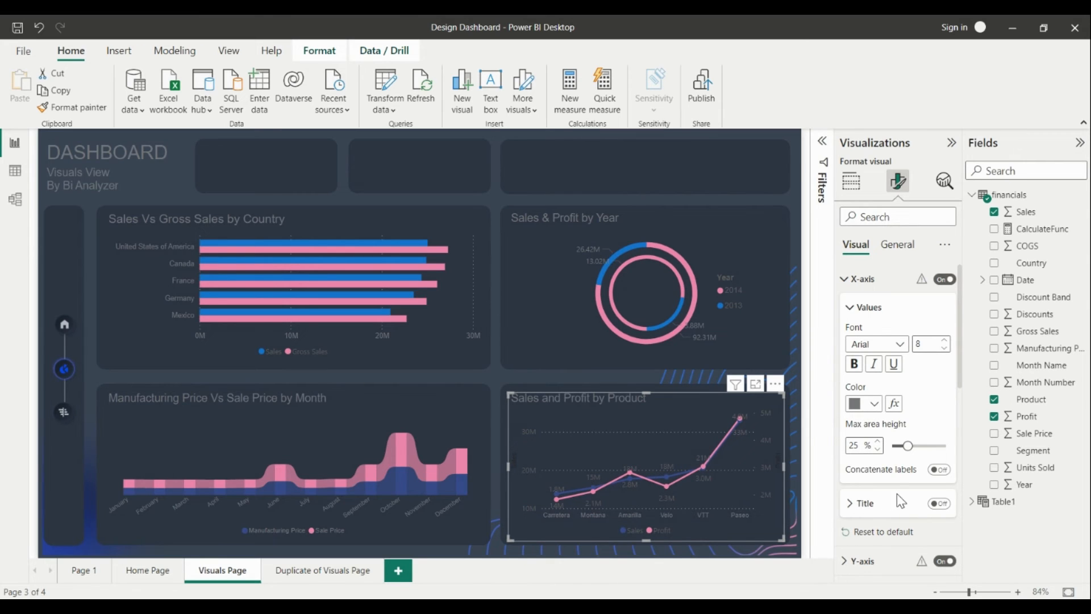
left_click(862, 279)
Turn off the line chart's Y-axis title and set the Y-axis values to font size 8
left_click(864, 309)
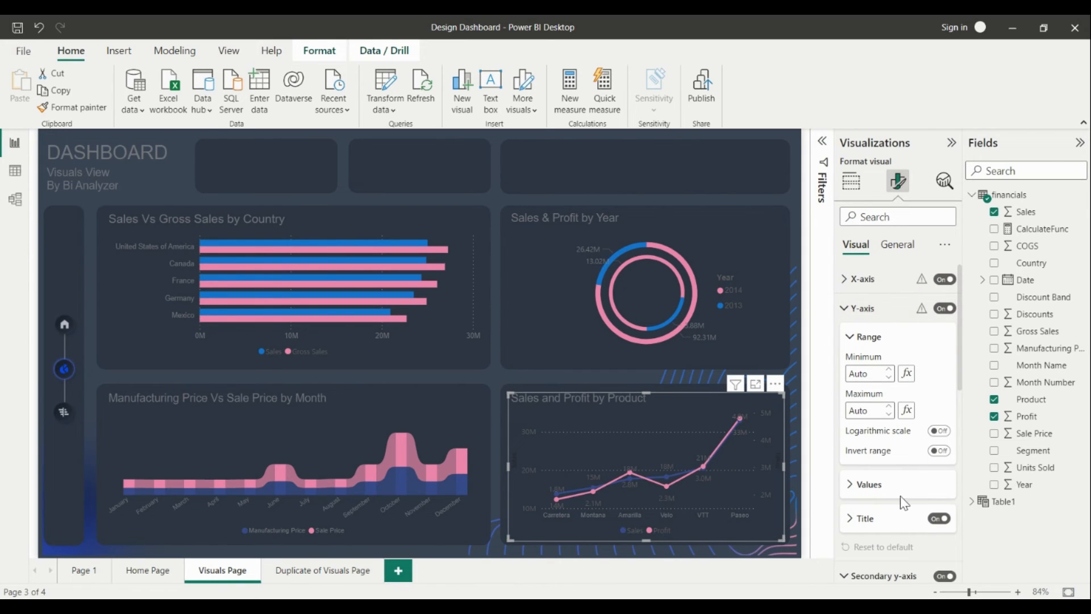
left_click(869, 484)
scroll(897, 443, "down", 3)
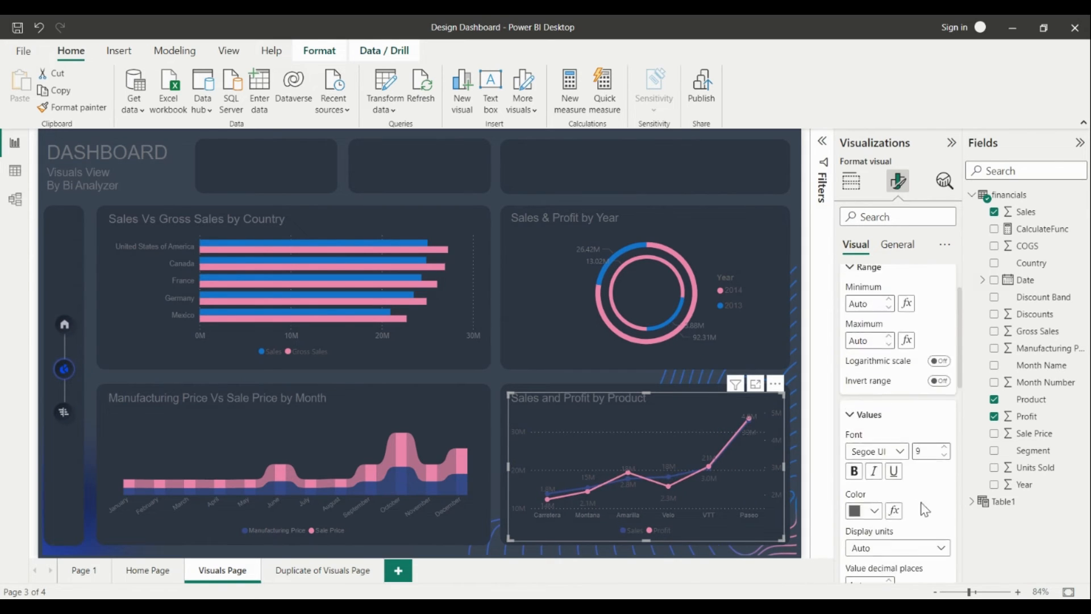
left_click(944, 366)
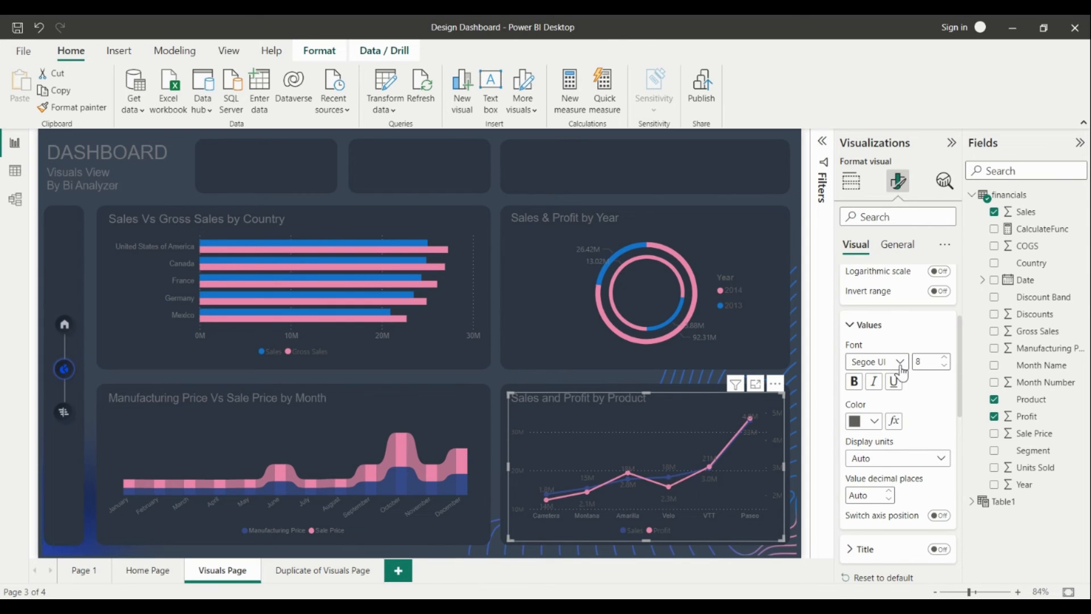
Set the line chart's Y-axis values to the Arial font and the recently used grey
left_click(900, 362)
scroll(896, 392, "up", 3)
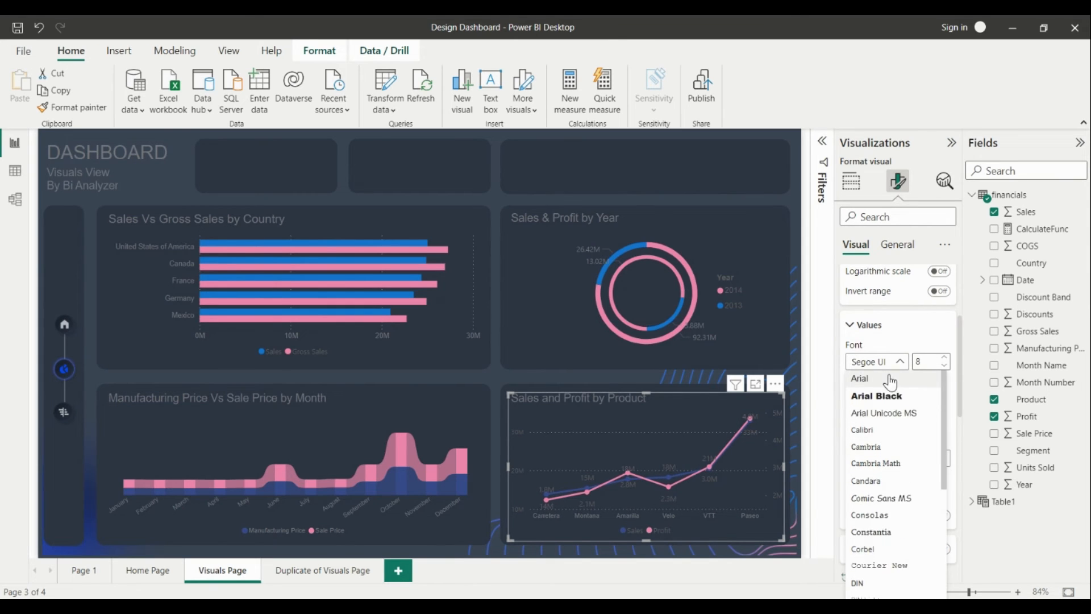
left_click(900, 414)
left_click(874, 422)
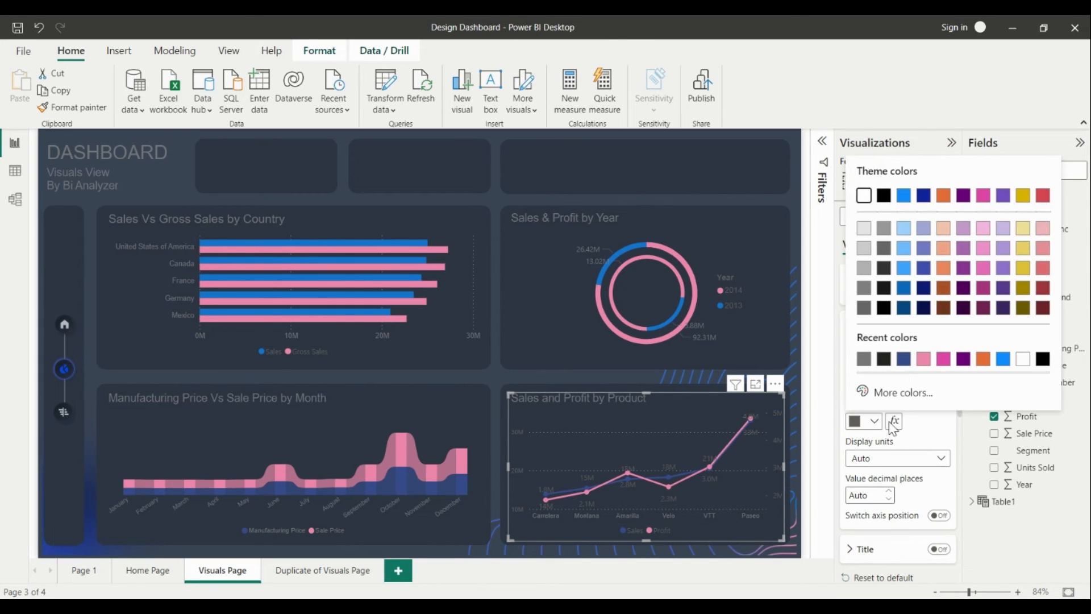
left_click(865, 361)
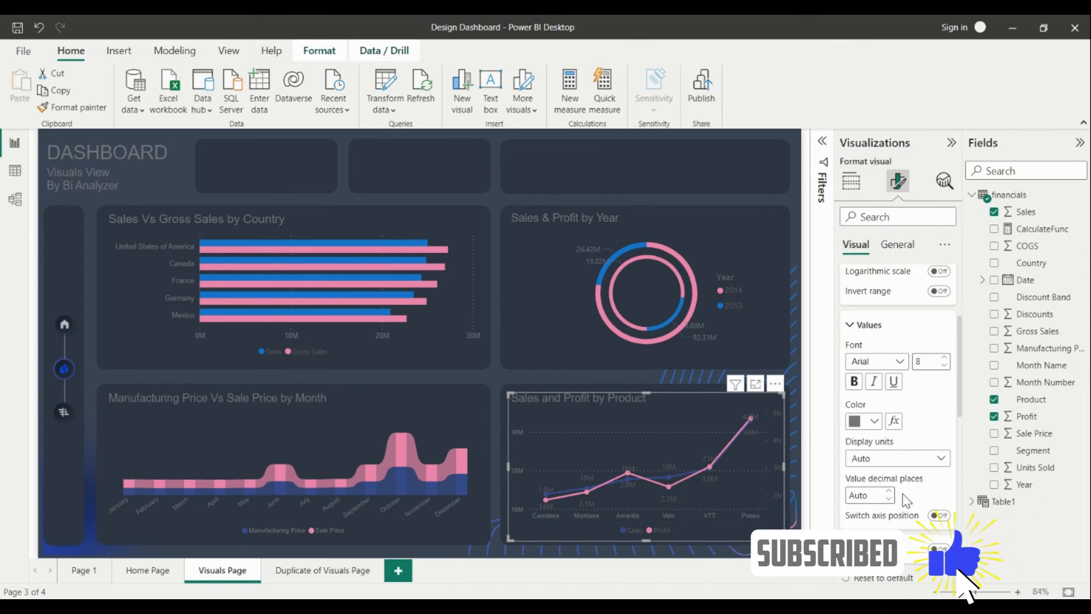
scroll(897, 471, "down", 3)
scroll(902, 455, "down", 10)
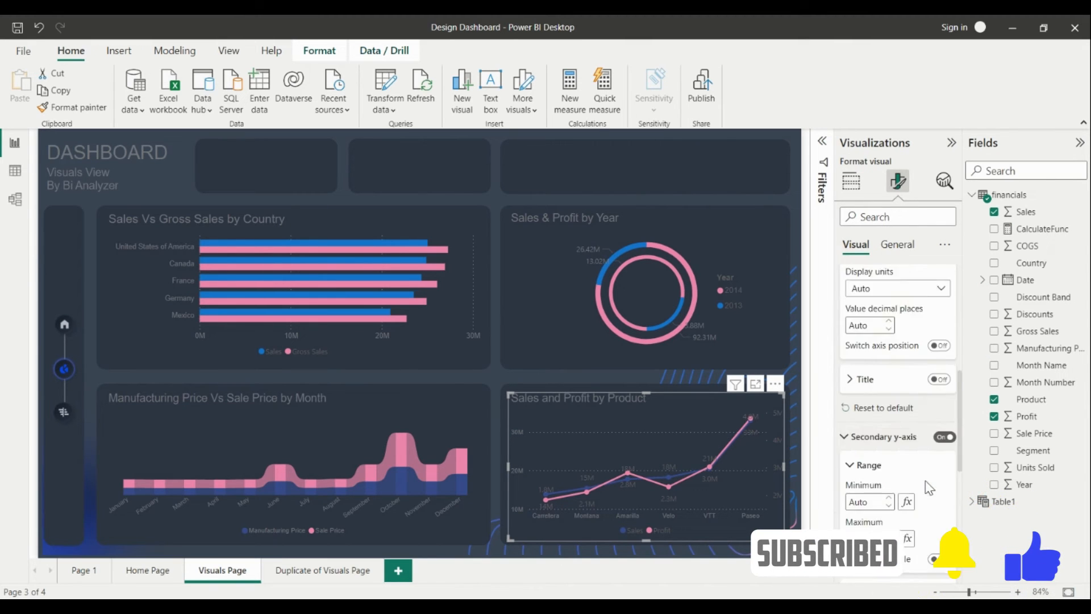
scroll(925, 481, "down", 3)
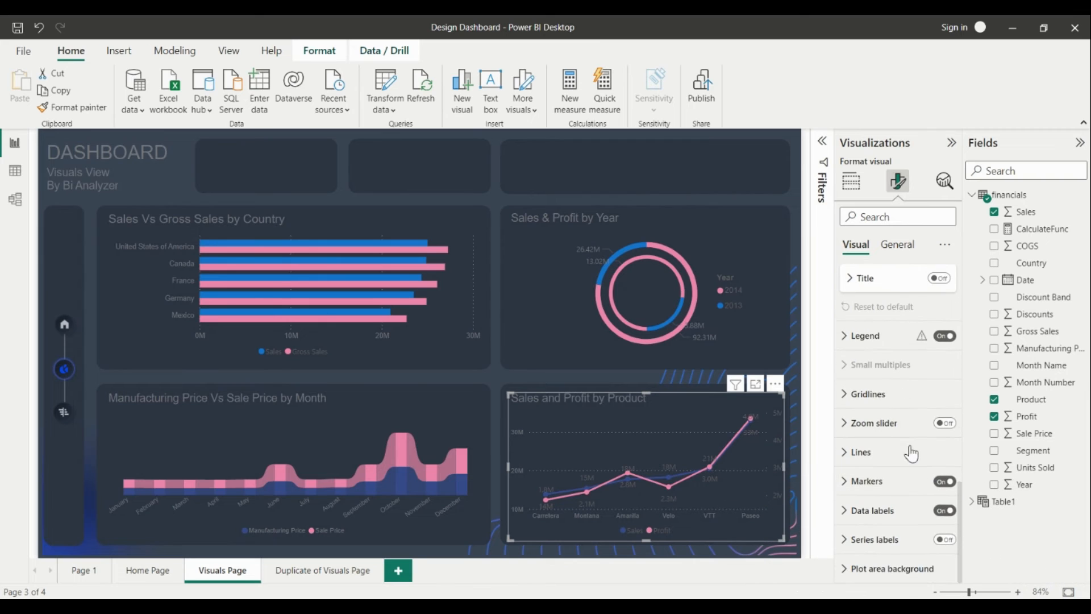
Set the line chart's legend text to the Arial font and the recently used grey
left_click(874, 344)
scroll(877, 319, "down", 2)
left_click(864, 274)
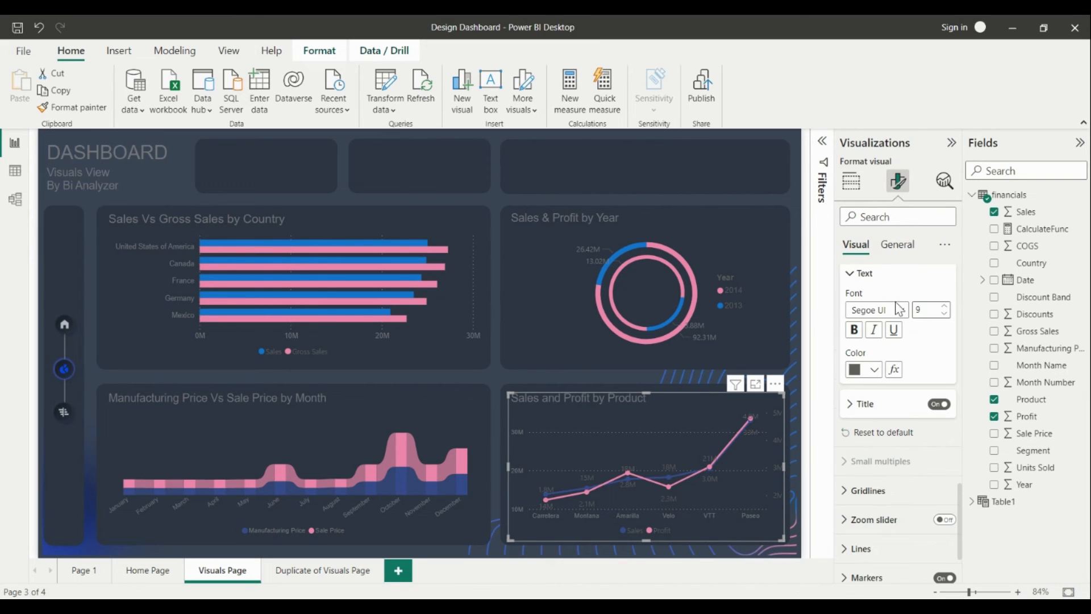
left_click(870, 311)
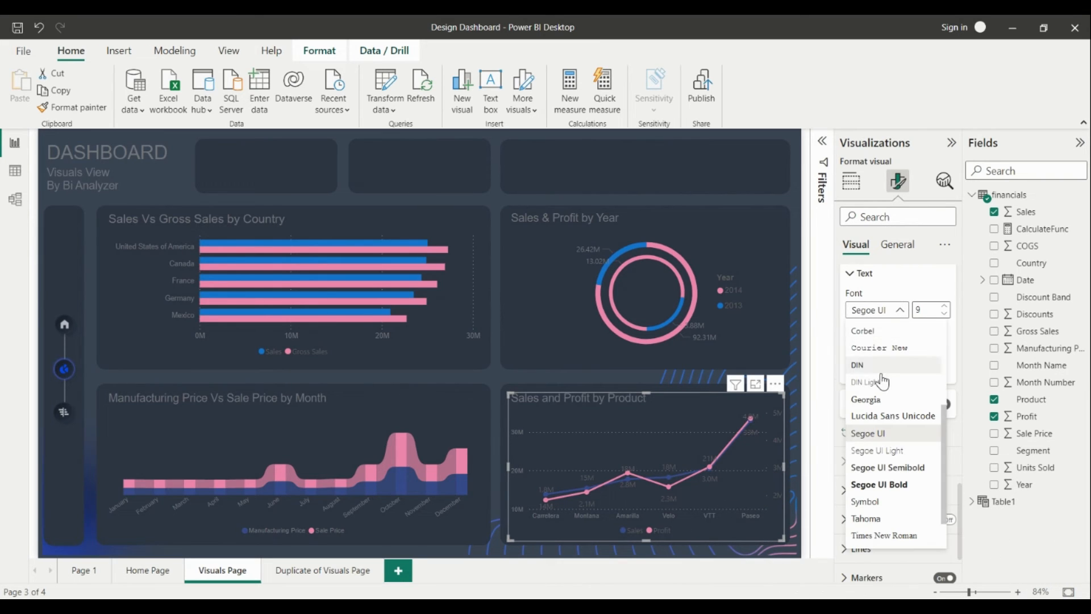
scroll(887, 369, "up", 3)
left_click(875, 331)
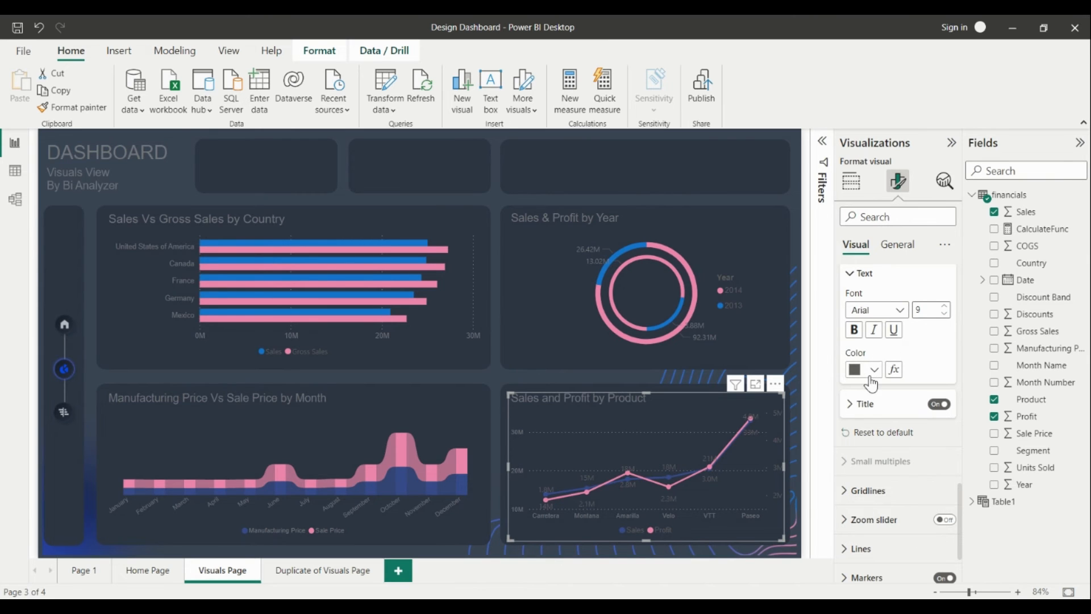
left_click(869, 369)
left_click(906, 381)
scroll(920, 403, "down", 2)
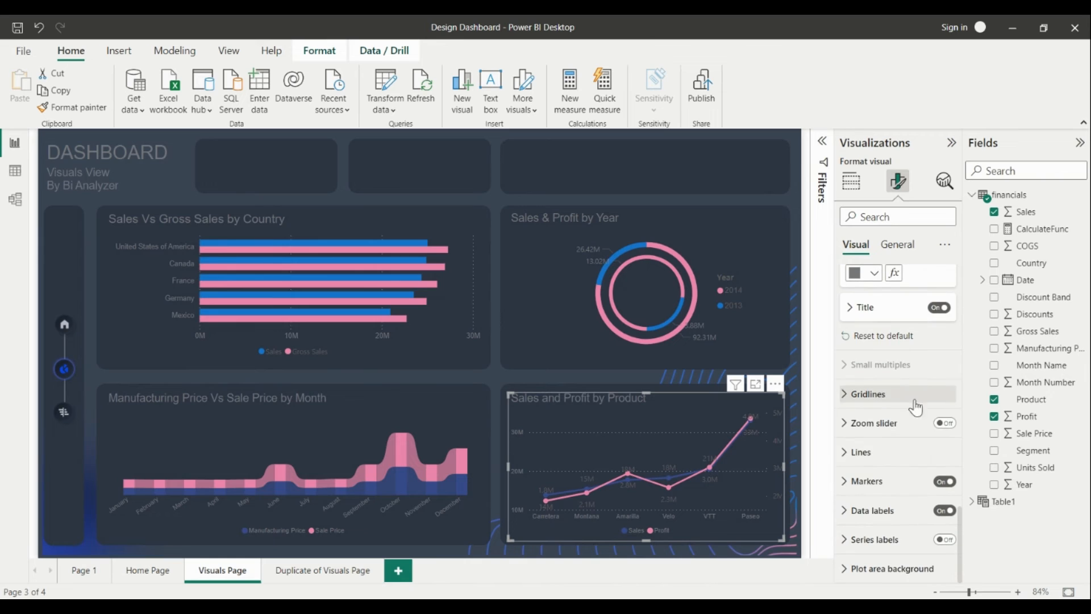
Set the size of the line chart's markers to 7 px for all series
left_click(868, 481)
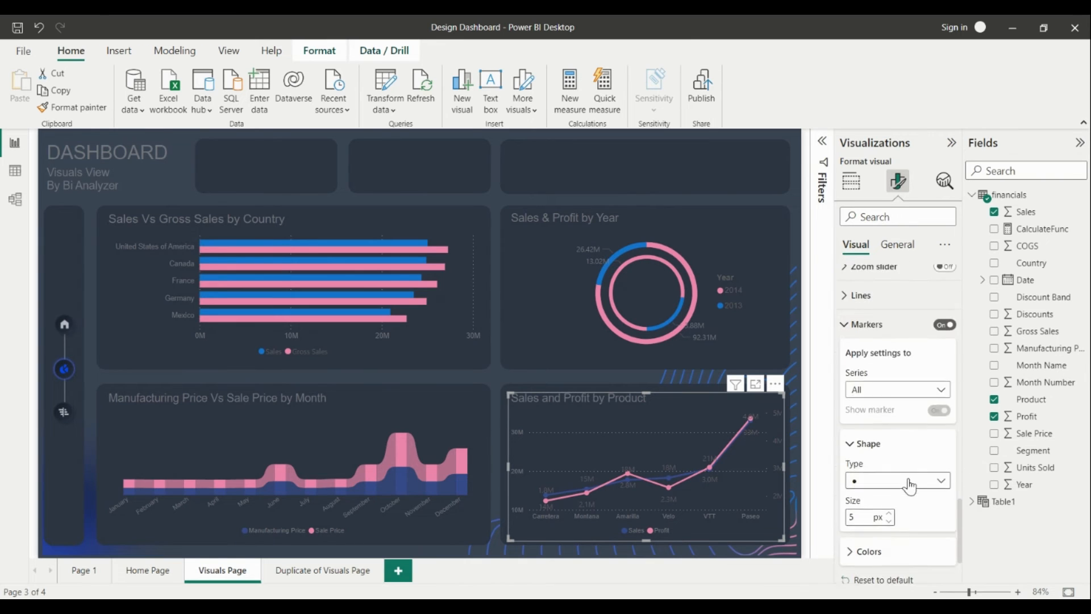
scroll(906, 483, "down", 2)
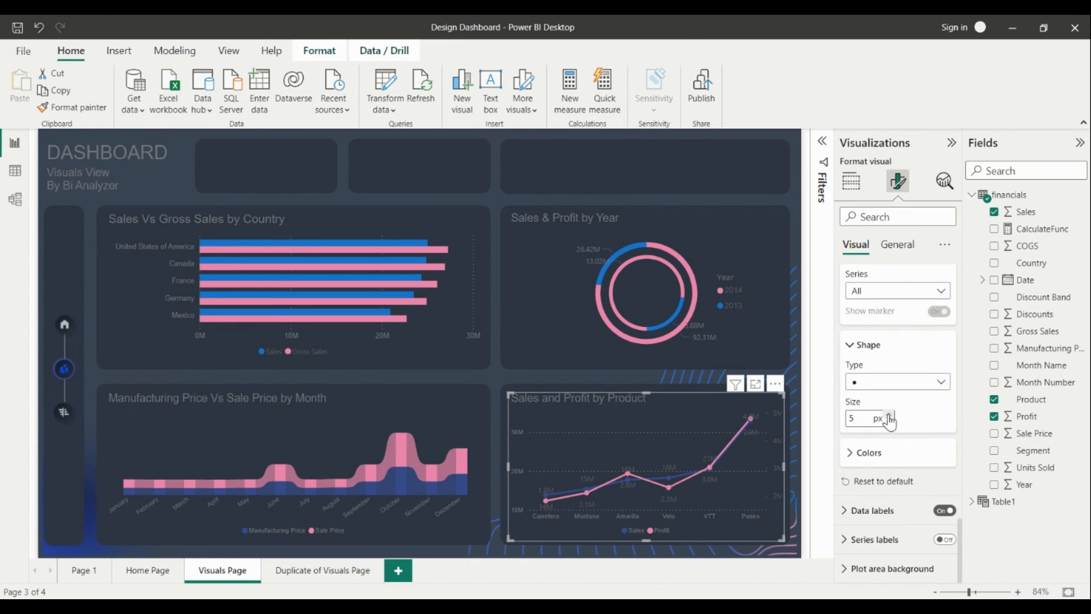
left_click(869, 452)
scroll(894, 483, "down", 1)
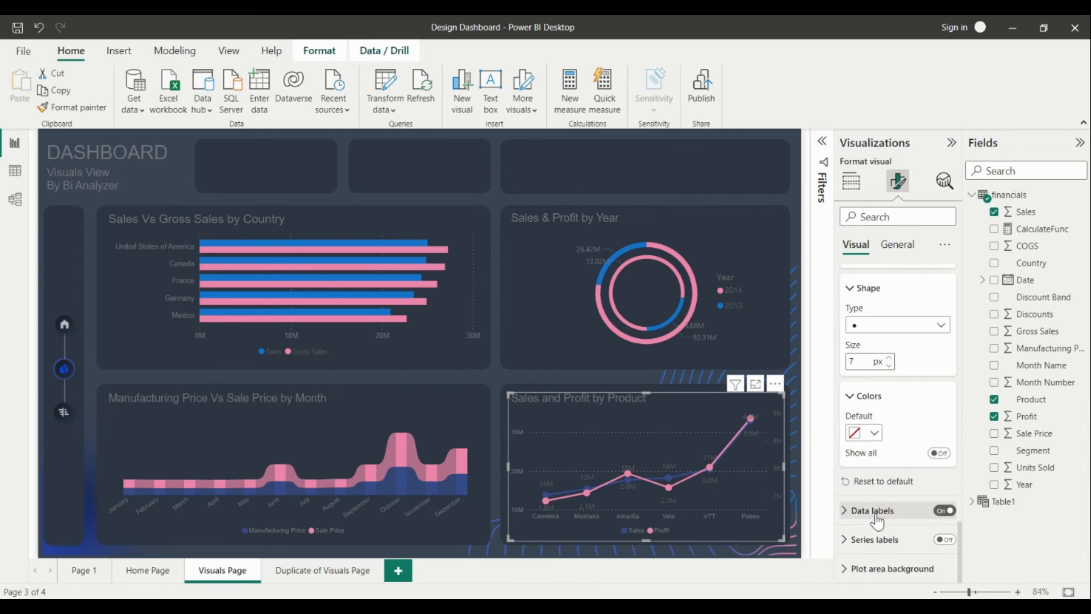
Set the font of the line chart's data label values to Arial
left_click(878, 511)
left_click(870, 459)
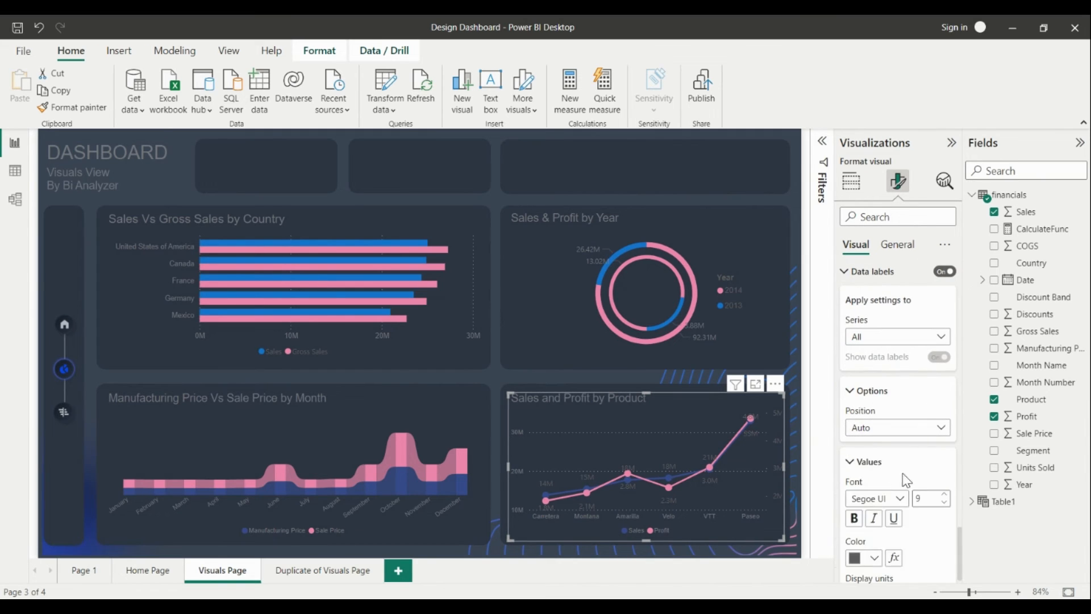
left_click(897, 341)
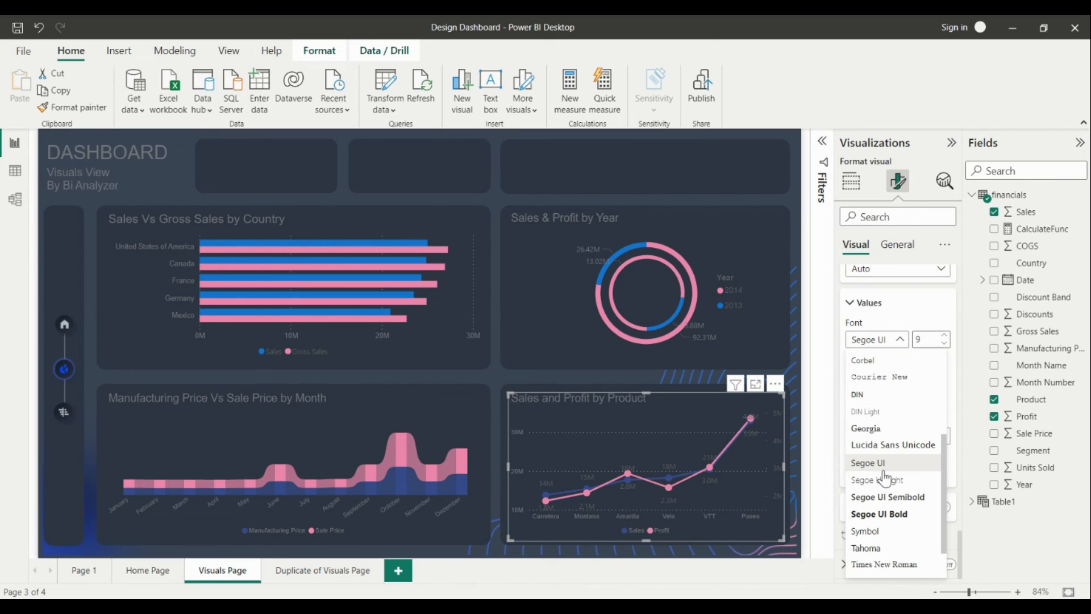
scroll(947, 437, "up", 3)
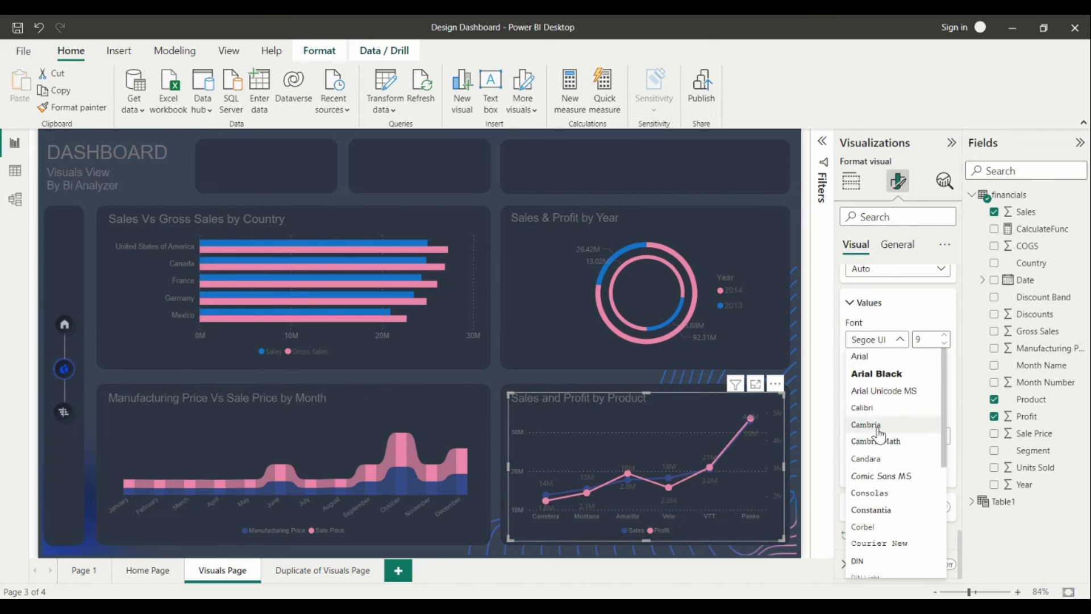
key("Return")
scroll(925, 423, "up", 3)
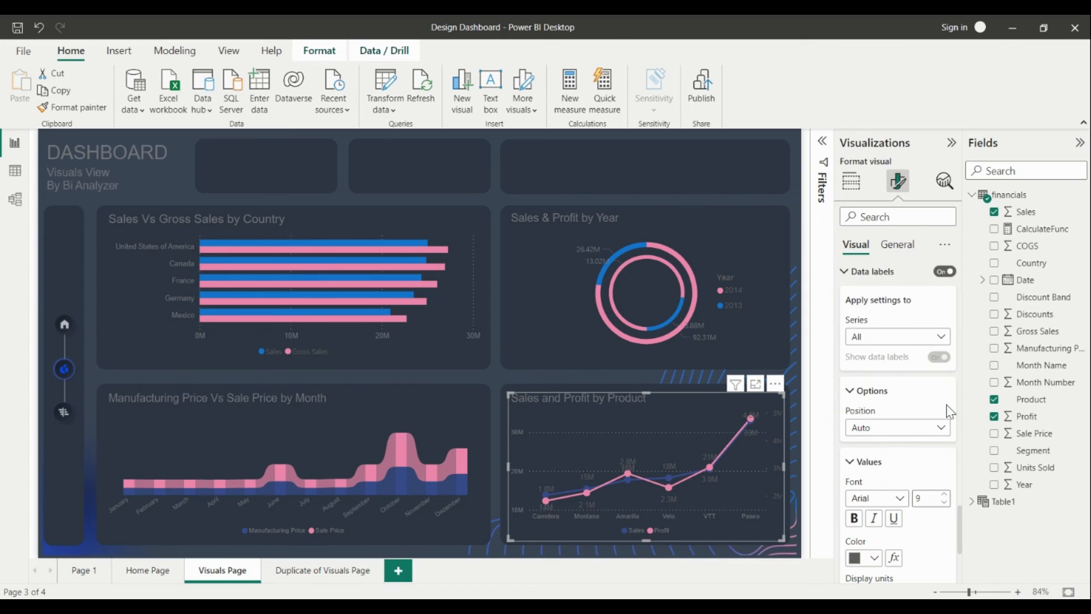
Color the line chart's data label values with the recently used grey and set their font size to 10
scroll(945, 409, "down", 3)
left_click(944, 422)
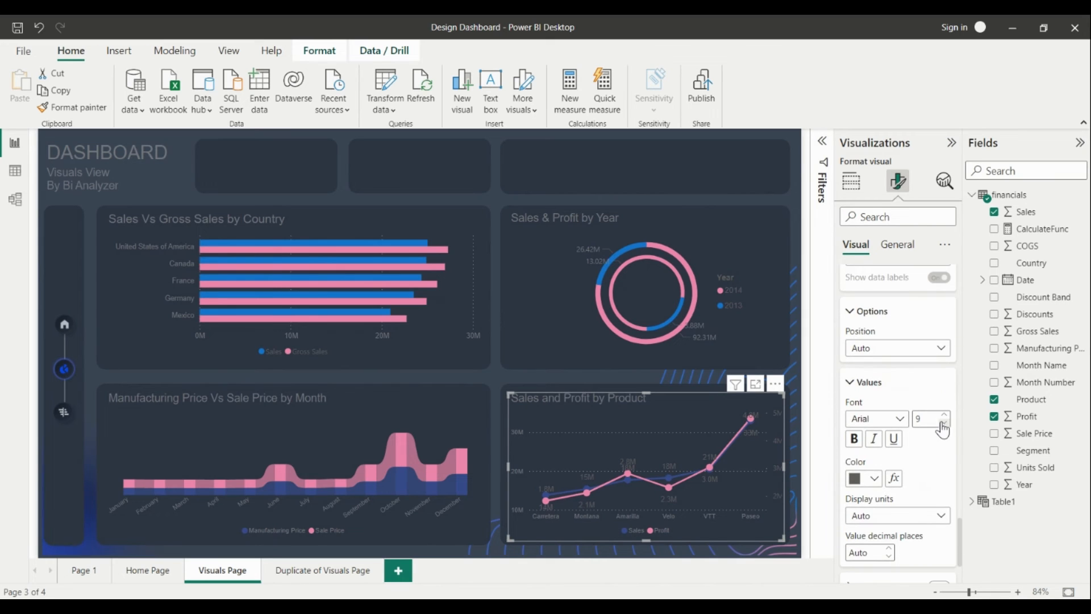
left_click(870, 480)
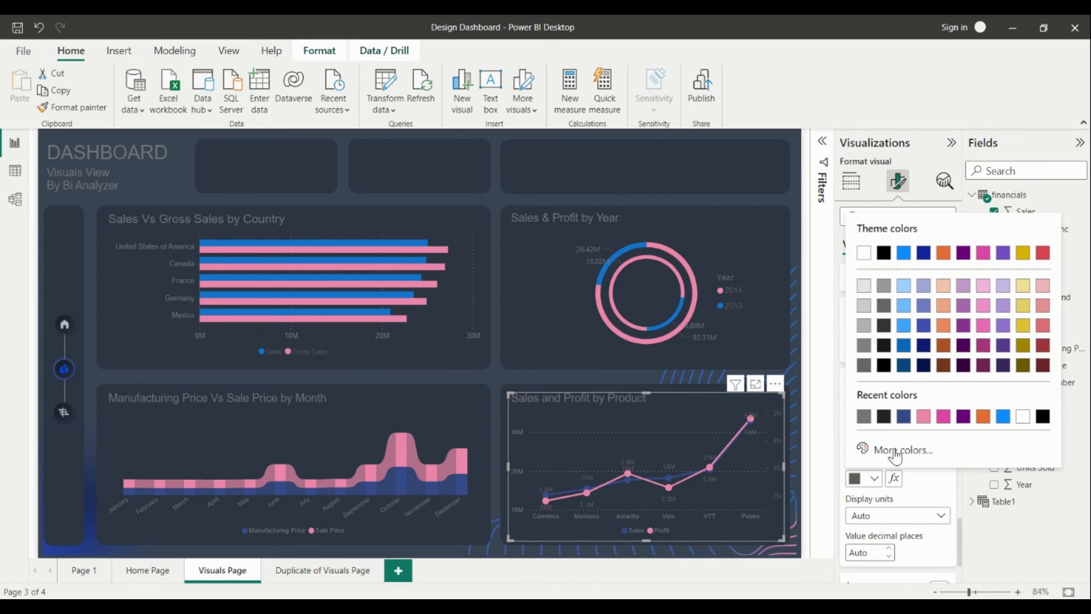
left_click(864, 414)
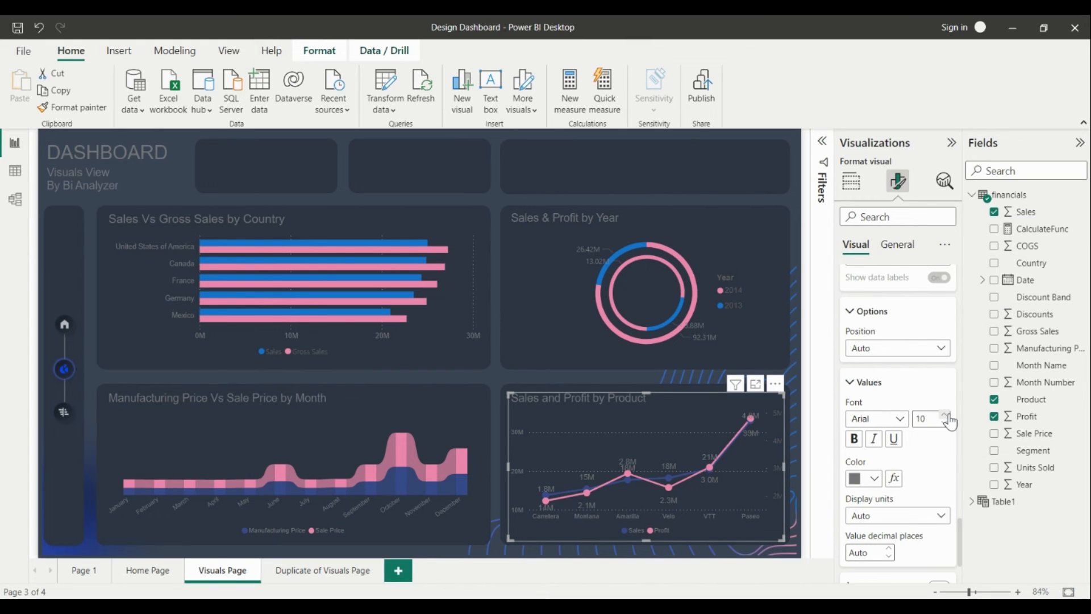
scroll(938, 465, "down", 3)
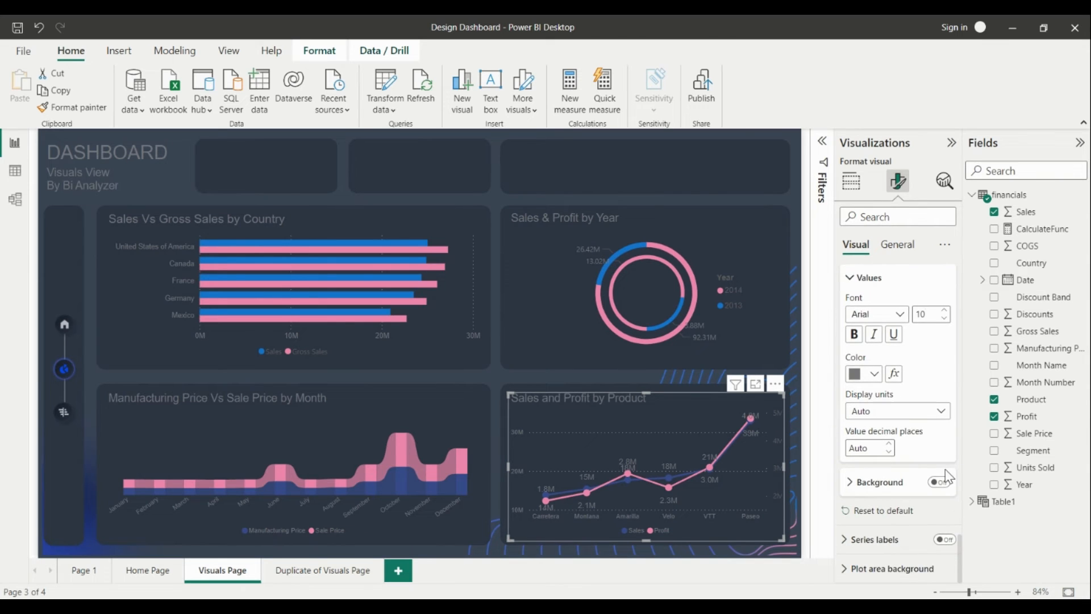
Collapse the line chart's data label, marker and legend formatting sections and deselect the chart
scroll(897, 455, "up", 5)
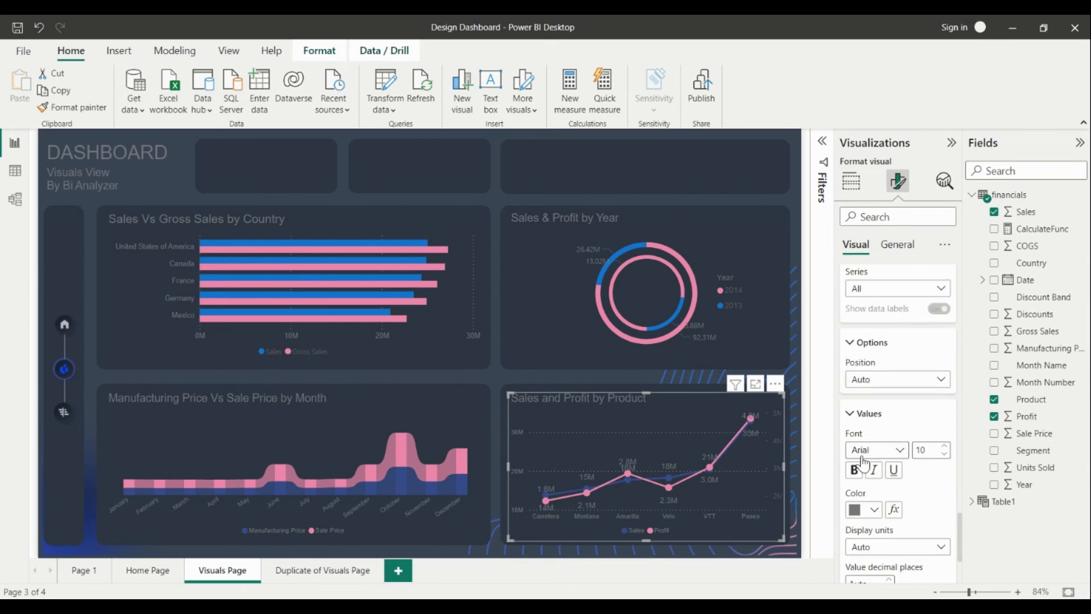
left_click(863, 322)
scroll(872, 359, "up", 4)
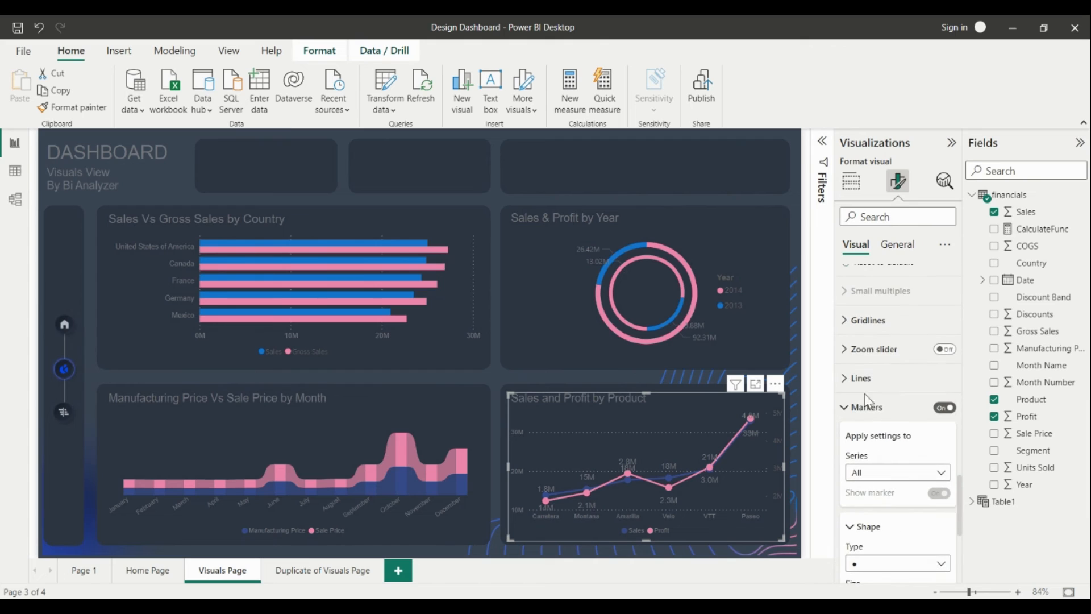
left_click(864, 409)
scroll(863, 387, "up", 4)
left_click(864, 416)
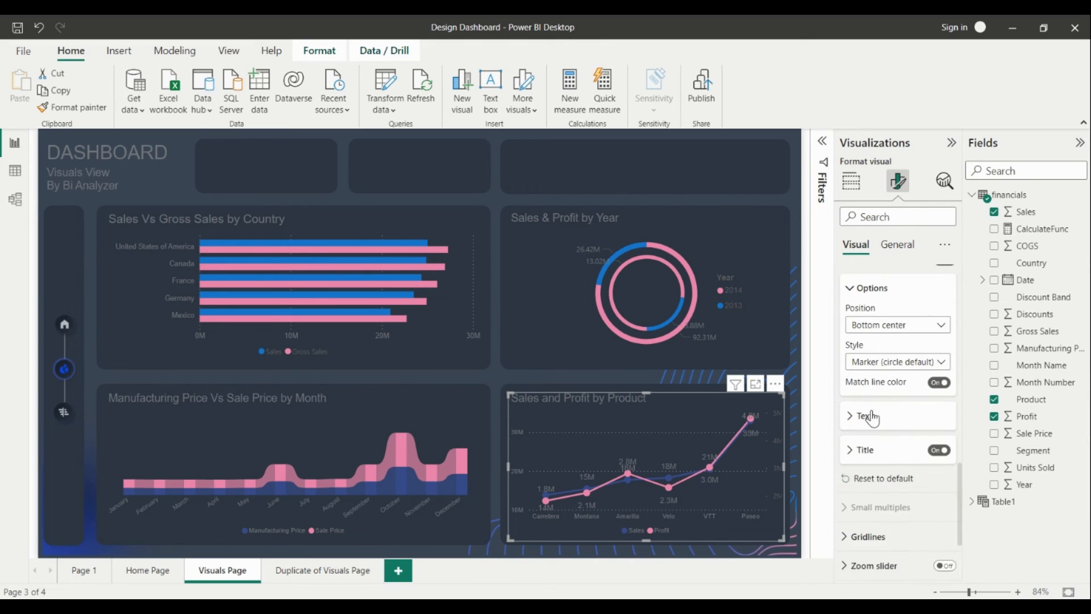
scroll(865, 414, "up", 3)
left_click(866, 425)
scroll(858, 398, "down", 1)
scroll(857, 388, "up", 2)
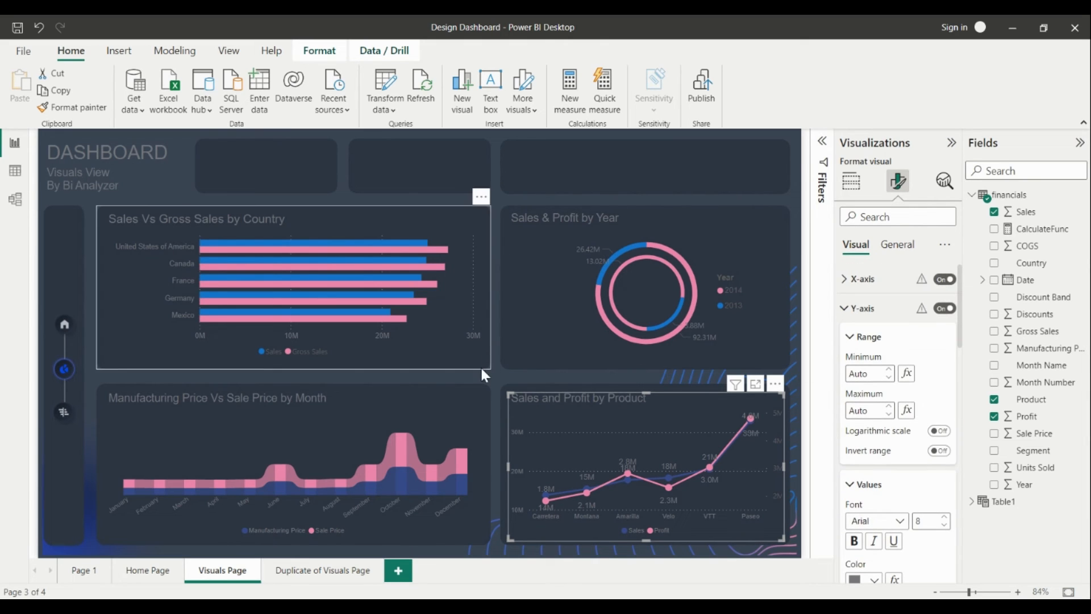
left_click(384, 378)
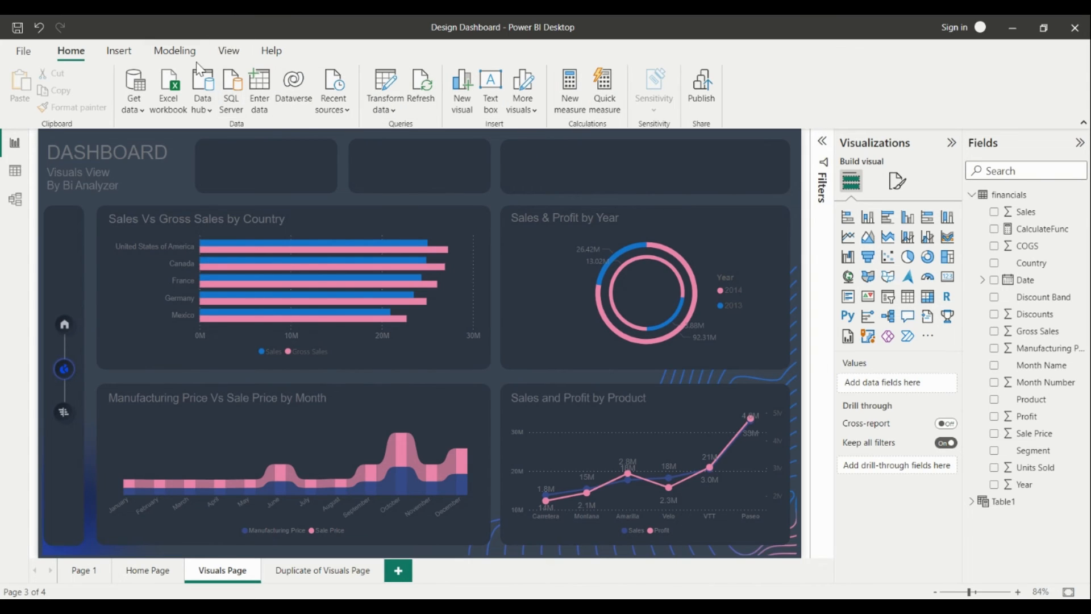
Insert the flag icon image on the page and set its height and width to 30
left_click(119, 50)
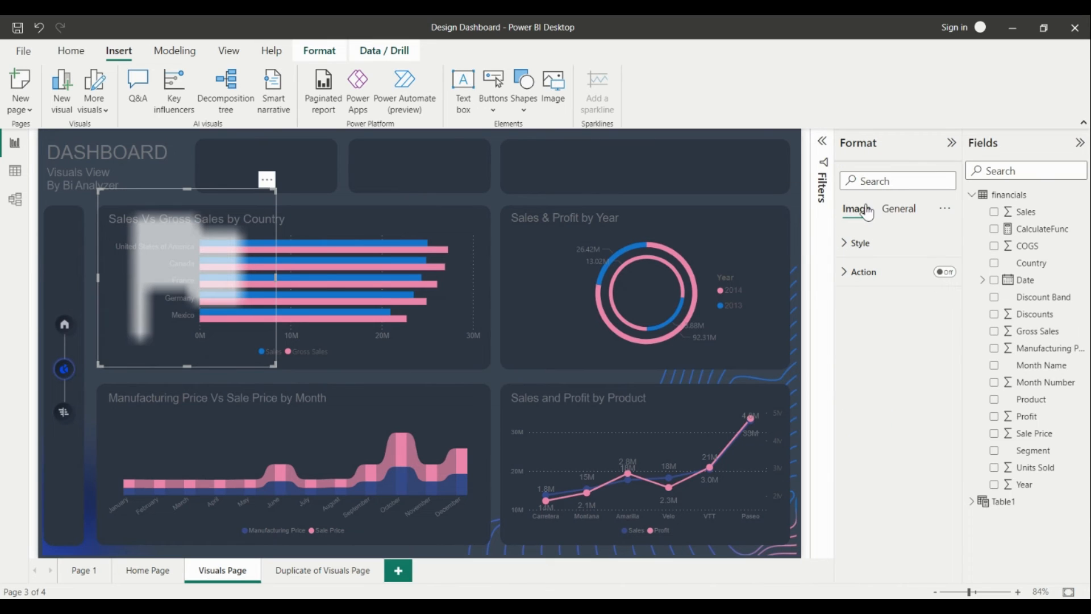
left_click(898, 209)
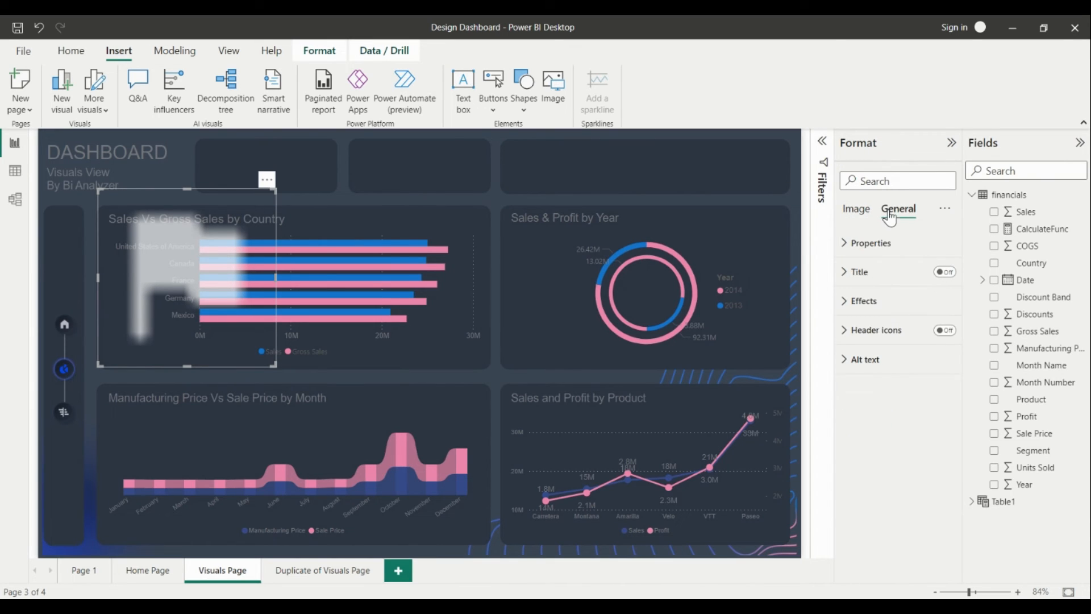
left_click(858, 244)
double_click(859, 307)
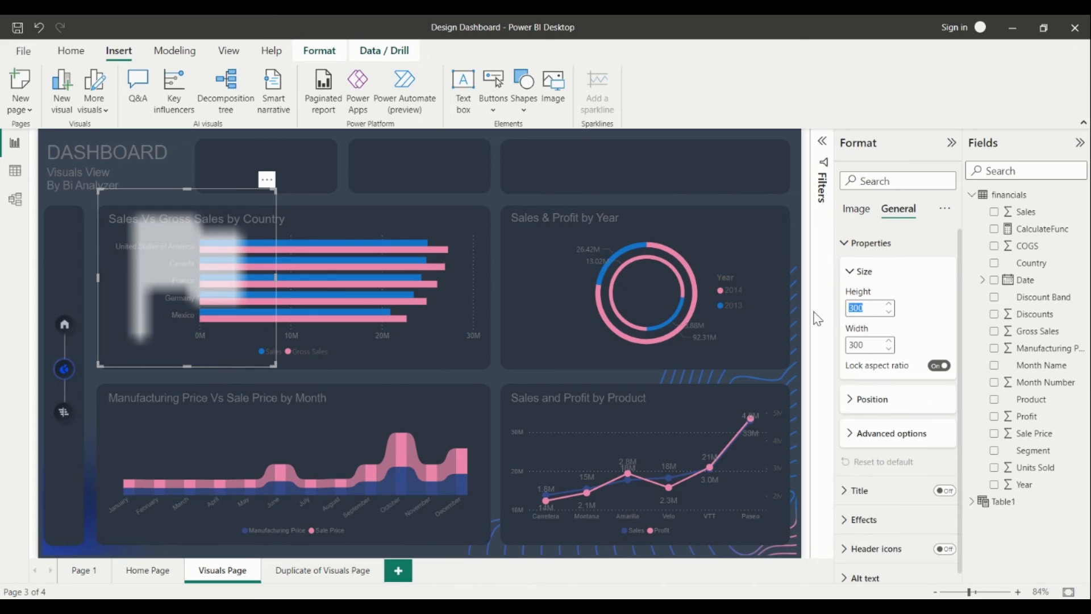
type("30")
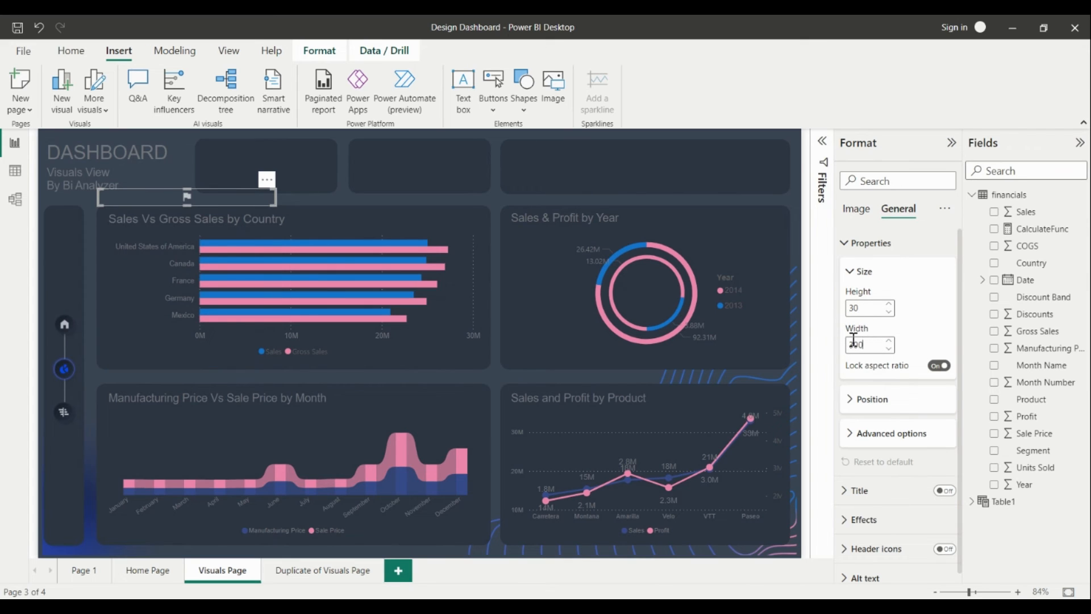
double_click(855, 344)
type("30")
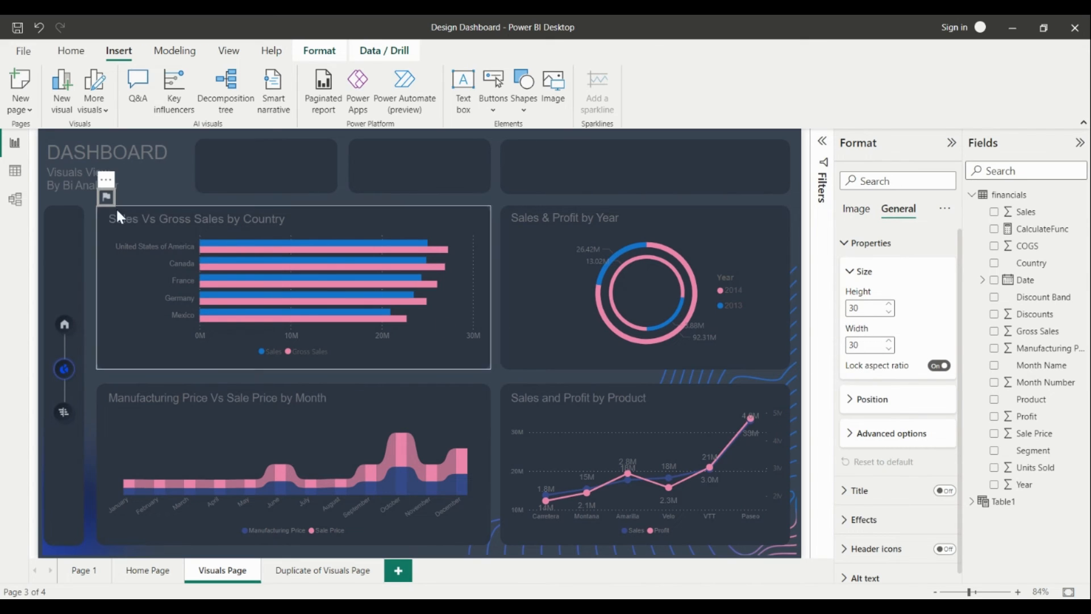
Move the flag icon into the upper-left corner of the wide empty card above the donut chart
left_click_drag(112, 183, 515, 136)
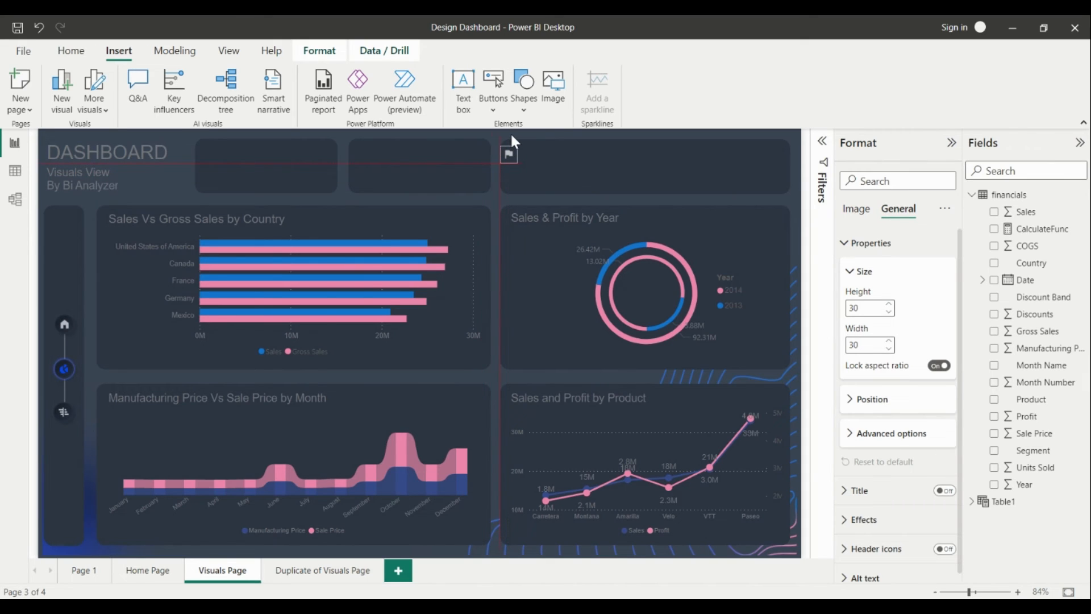
left_click_drag(511, 134, 511, 135)
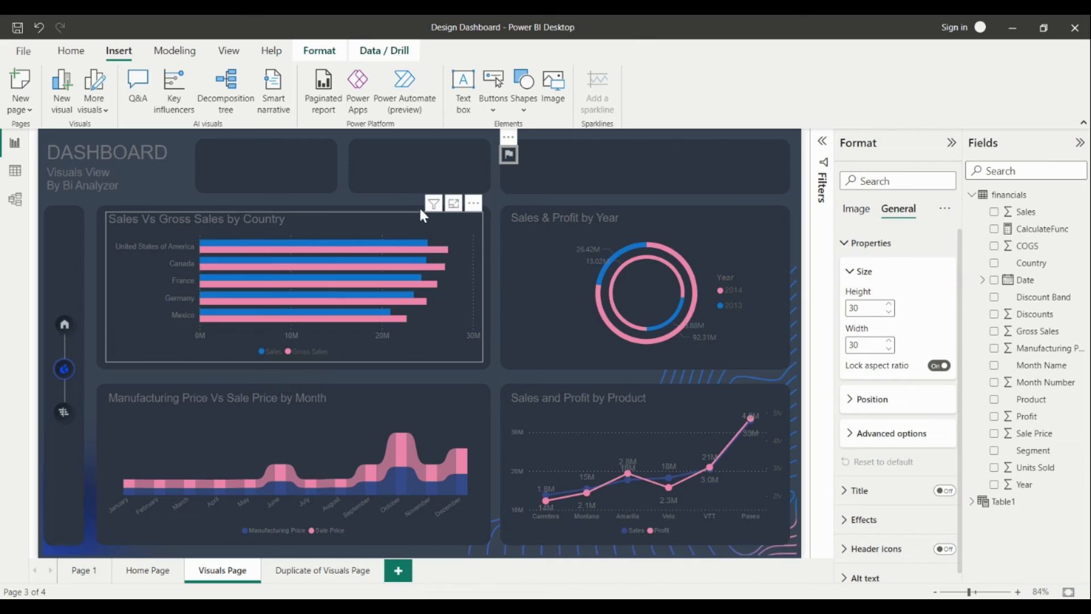
left_click(178, 193)
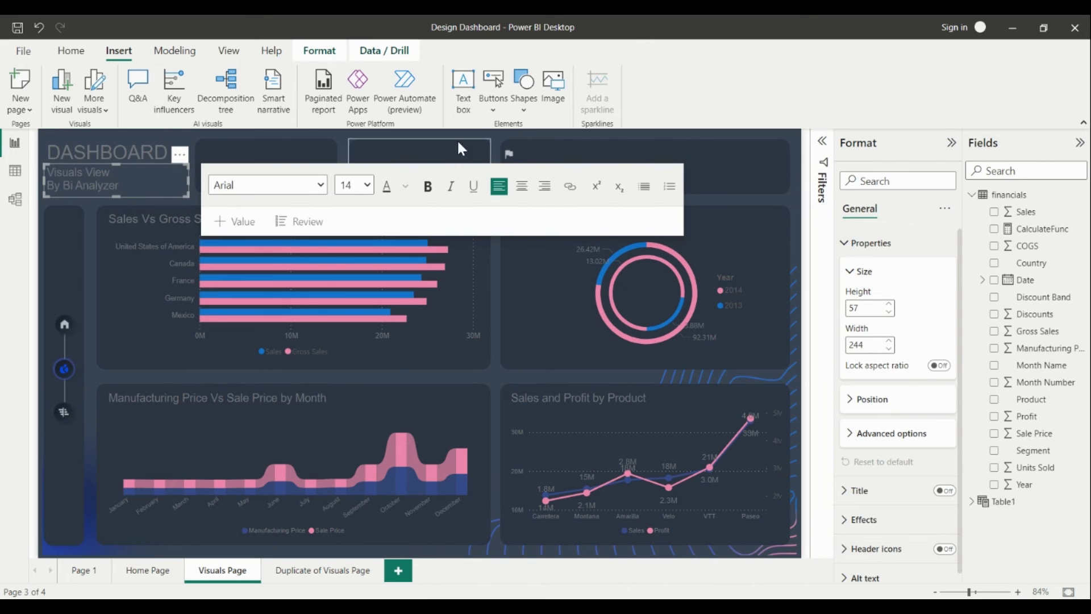
left_click(506, 142)
left_click(508, 150)
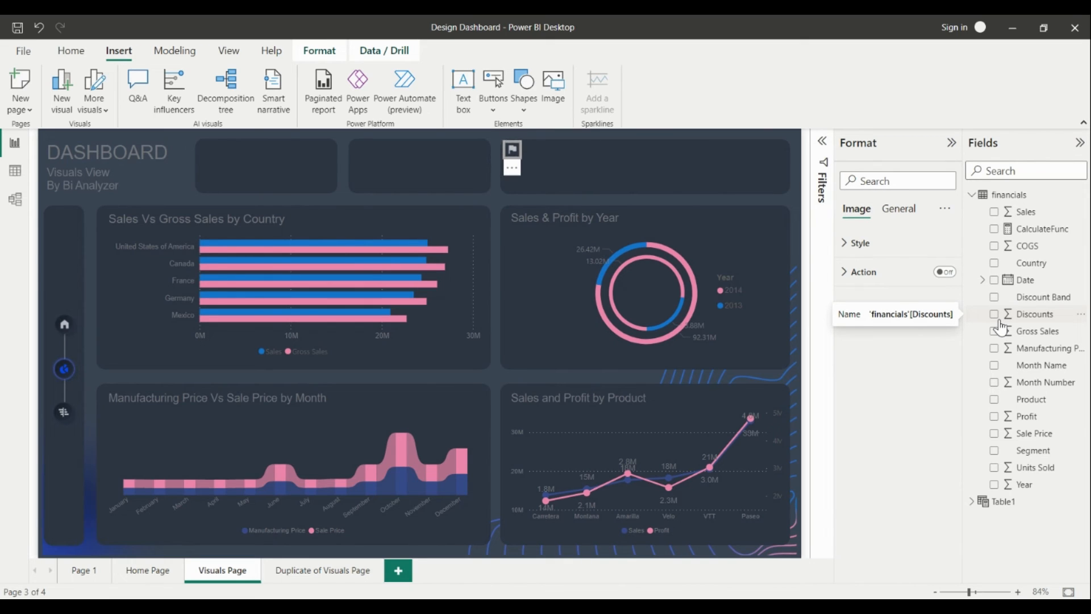
Add a slicer on the Month Name field, place it just below the flag icon and widen it slightly
left_click(175, 135)
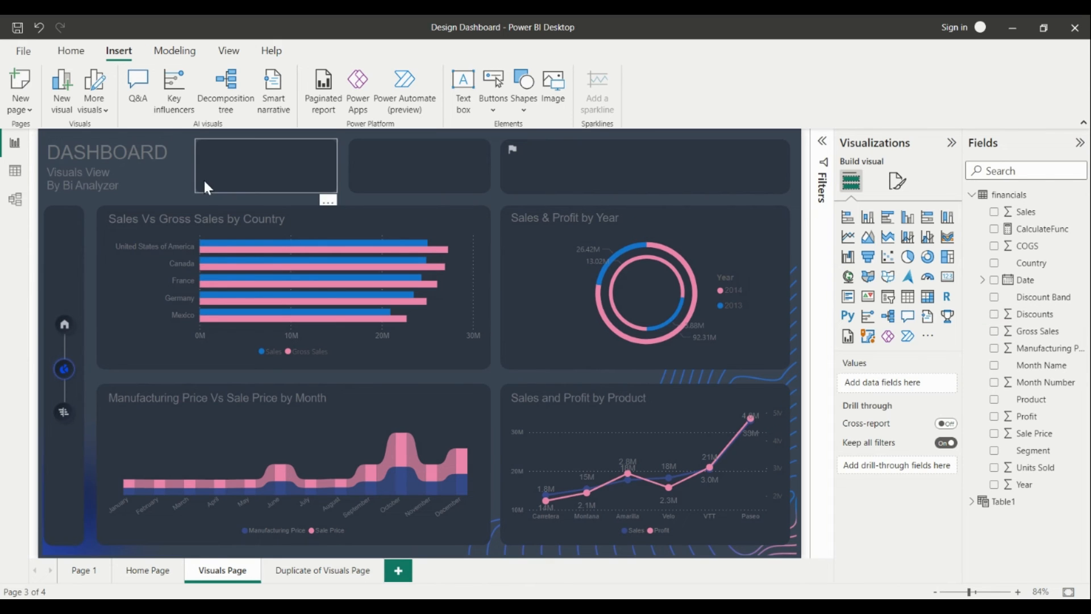
left_click(887, 296)
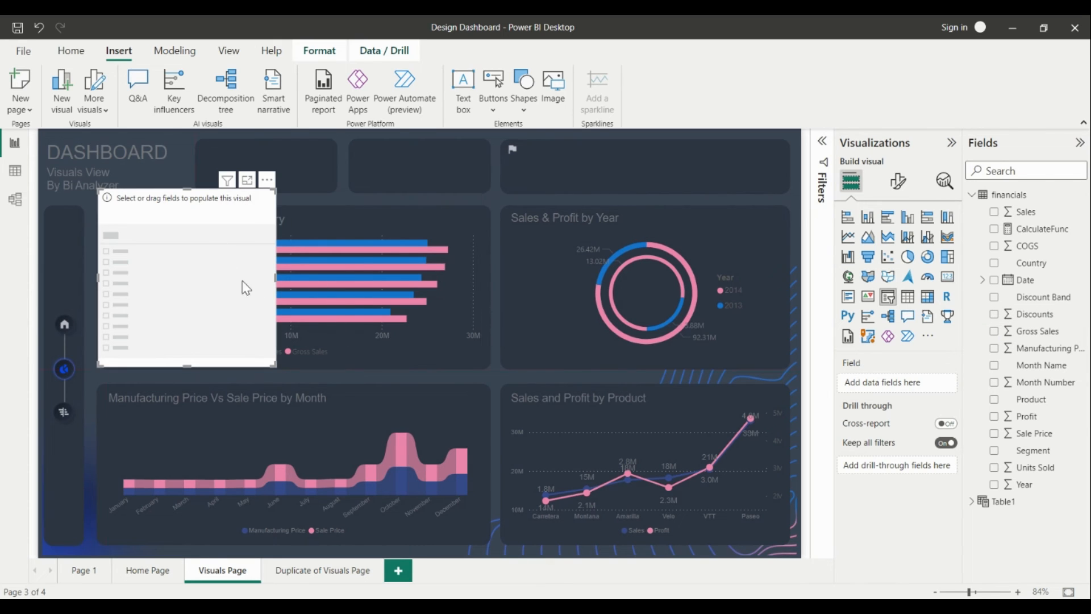
left_click_drag(245, 288, 608, 253)
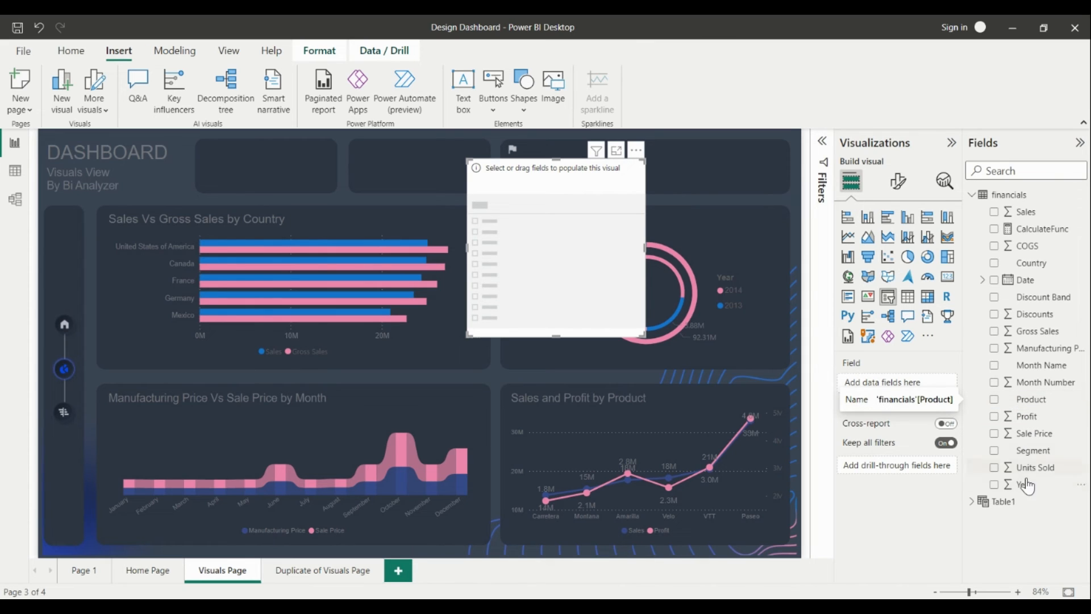
left_click_drag(1042, 366, 909, 383)
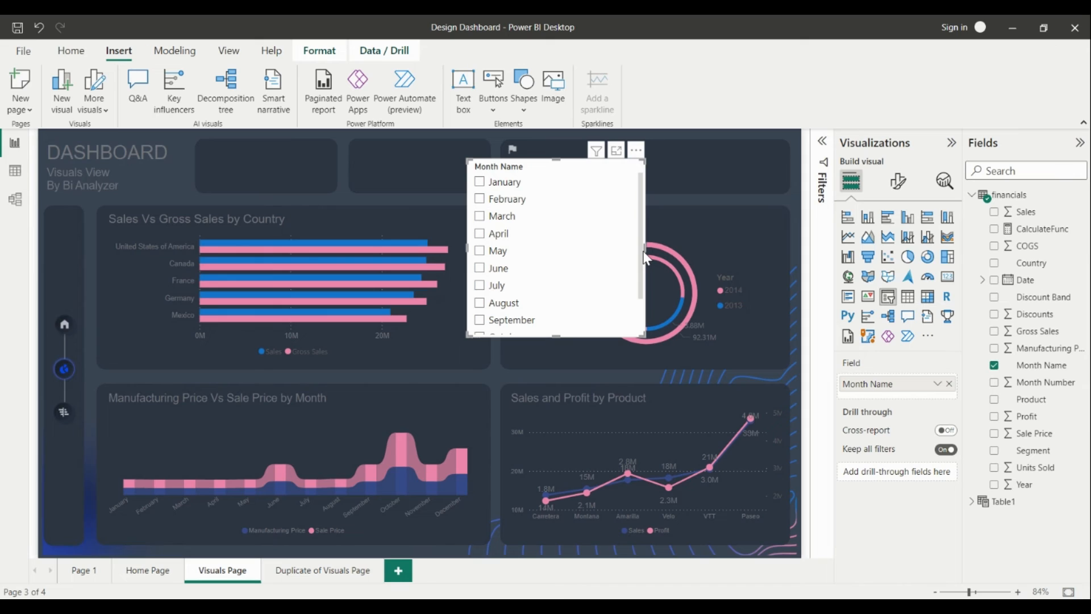
left_click_drag(646, 257, 687, 250)
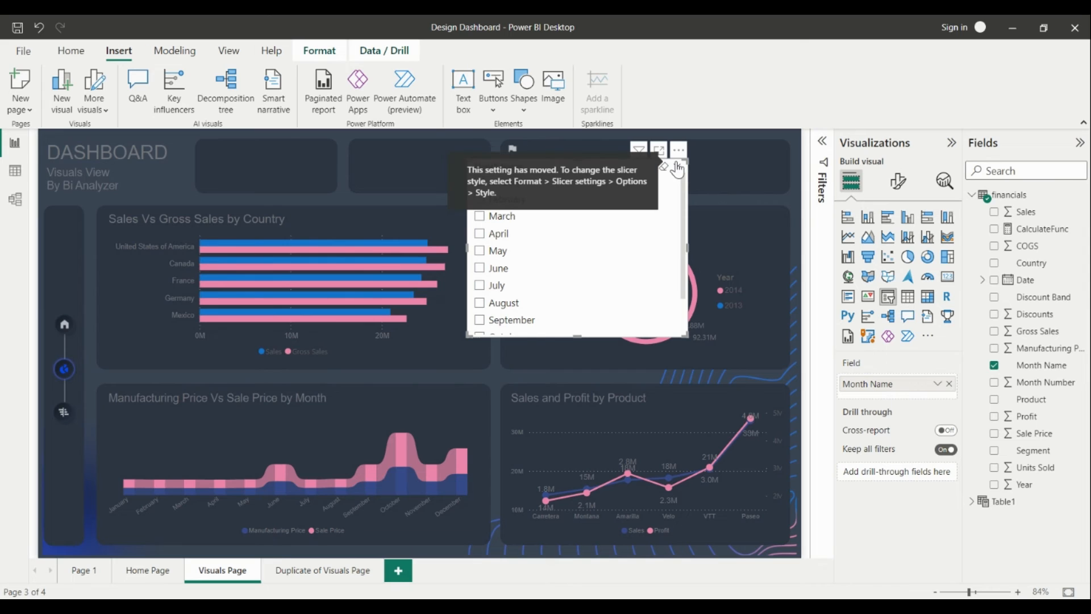
Change the Month Name slicer's style to Dropdown and shrink its height and width to a compact box
left_click(898, 181)
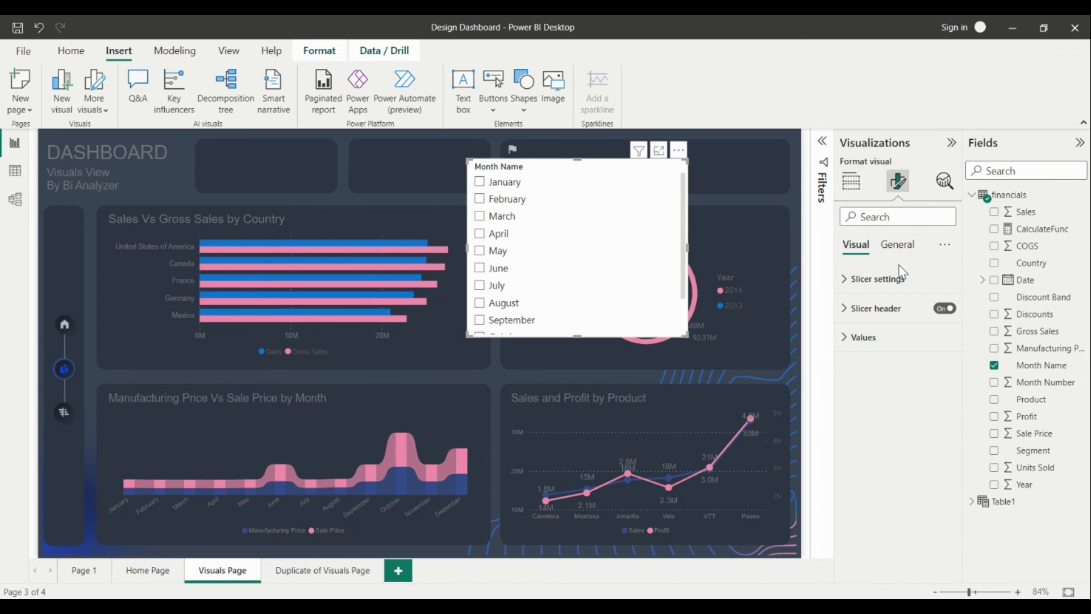
left_click(897, 280)
left_click(894, 345)
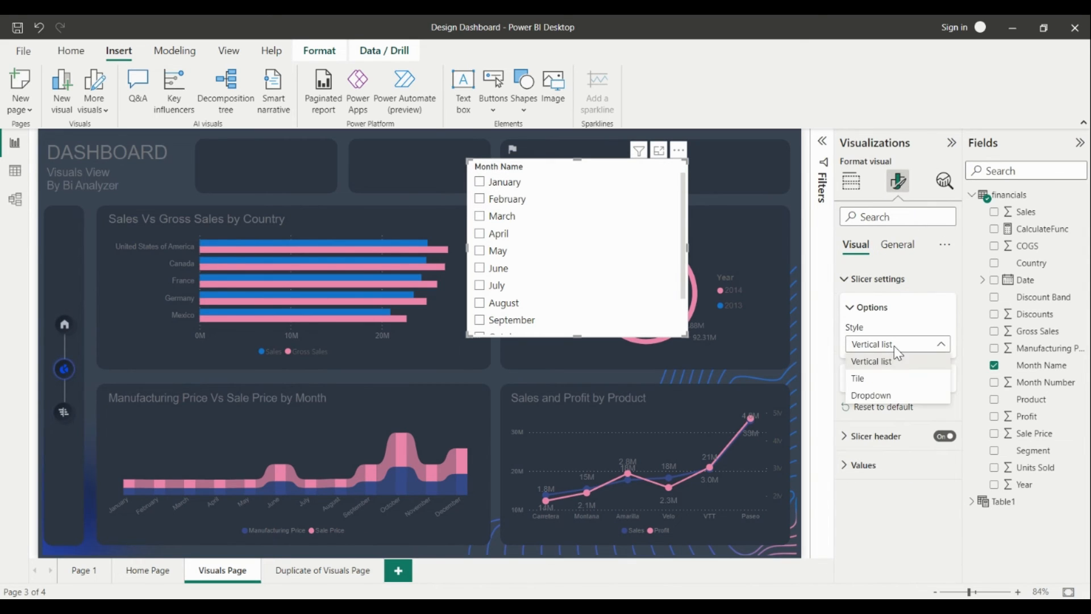
left_click(895, 353)
left_click(895, 352)
left_click(869, 393)
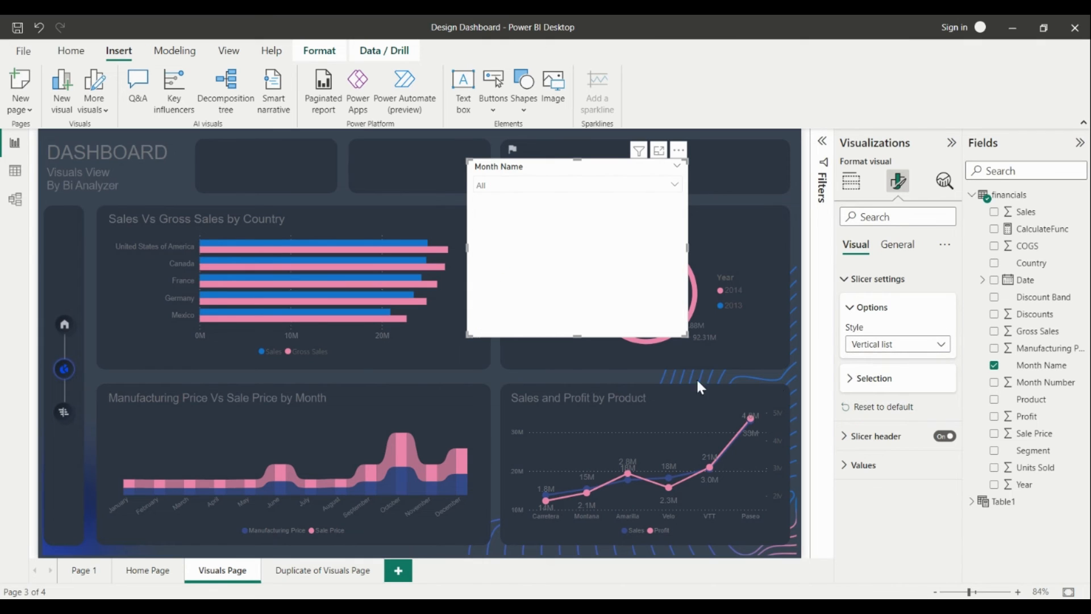
left_click_drag(575, 337, 618, 198)
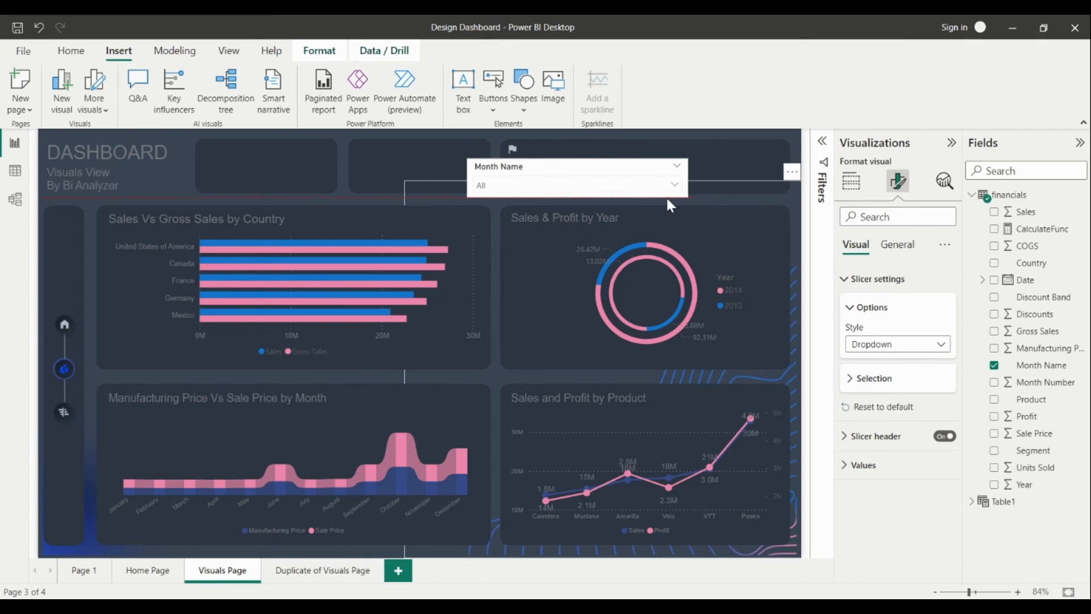
left_click_drag(686, 179, 552, 181)
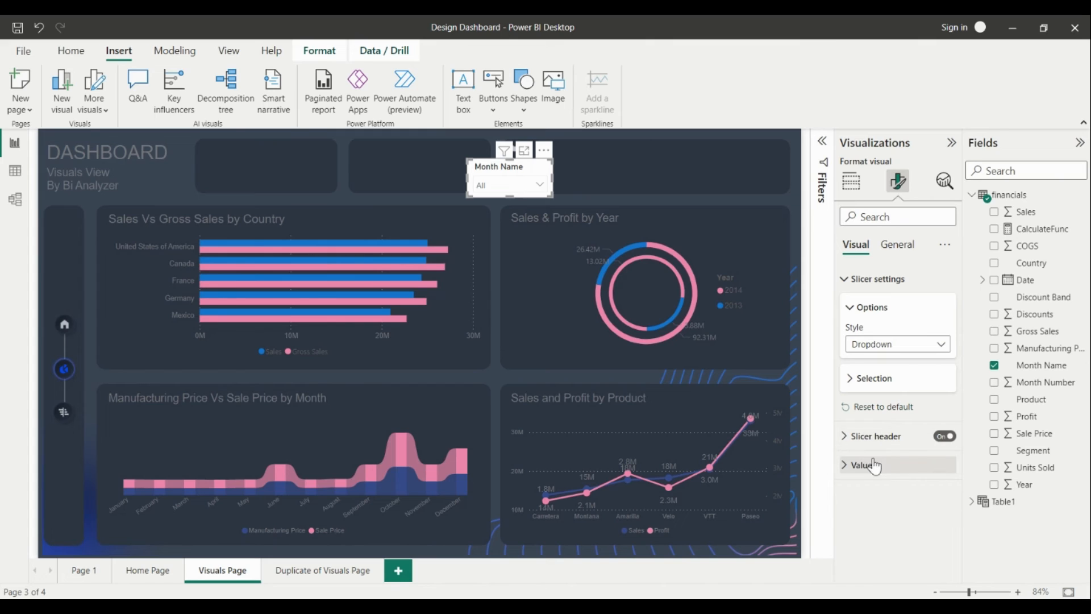
Set the slicer header's title text to Month, in Arial size 9 with a grey font color
left_click(882, 436)
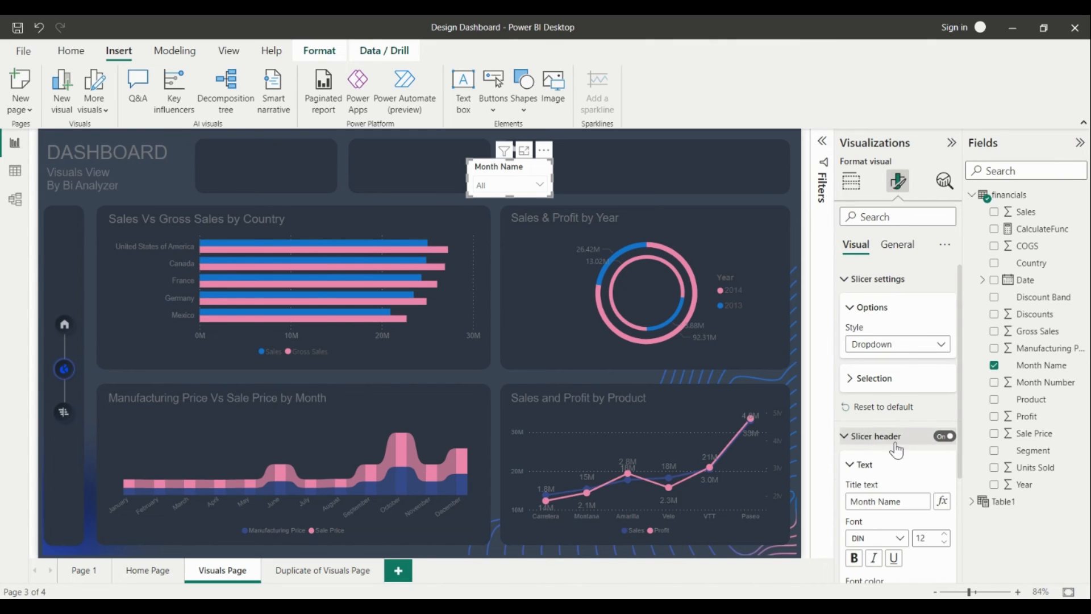
scroll(909, 454, "down", 2)
left_click(889, 459)
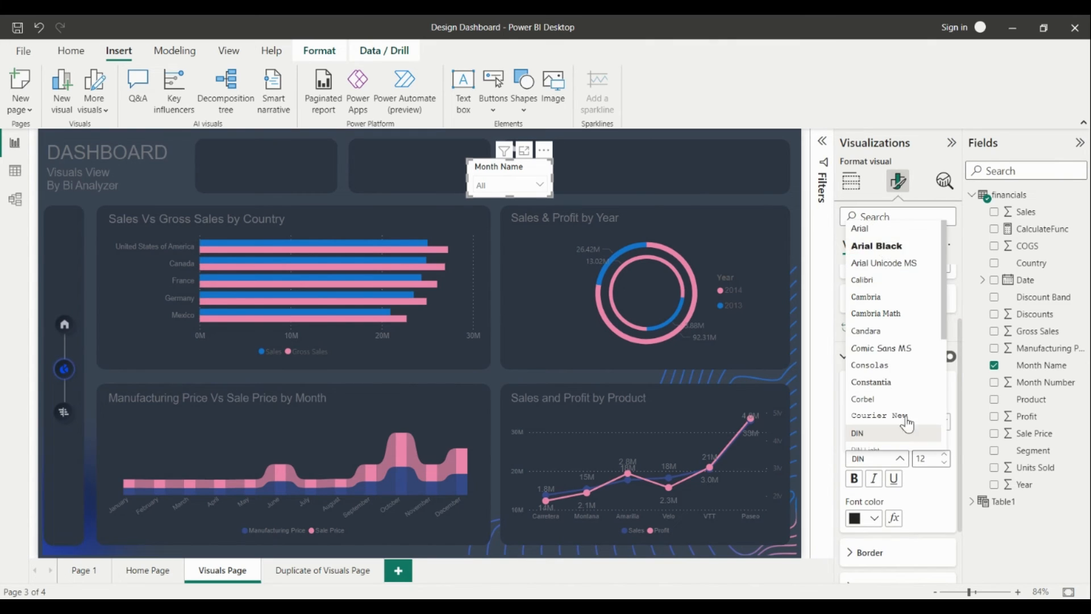
left_click(880, 229)
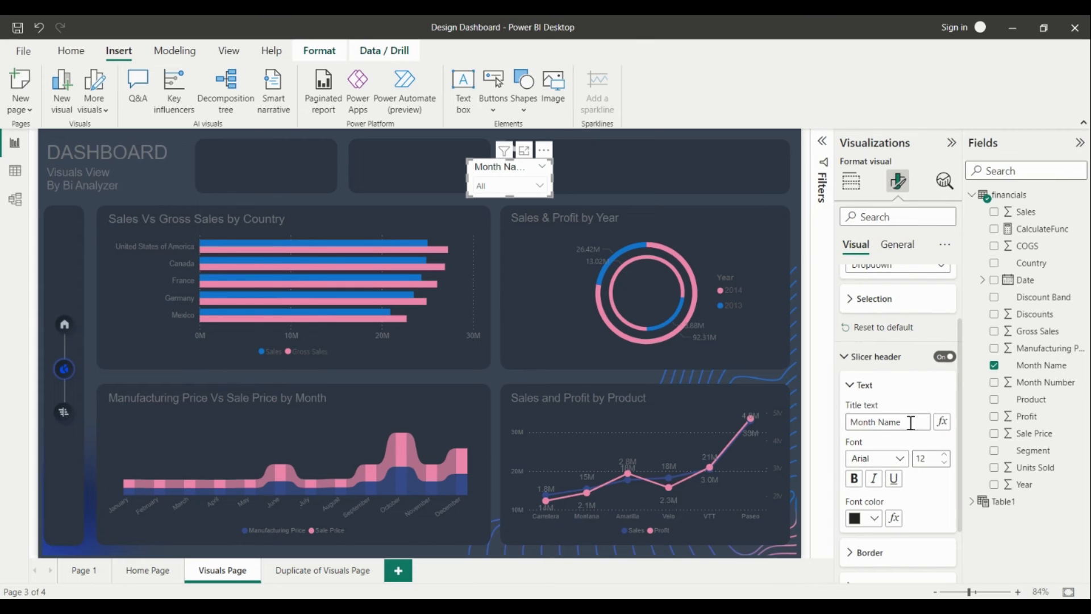
key("BackSpace")
left_click(942, 466)
scroll(943, 466, "down", 2)
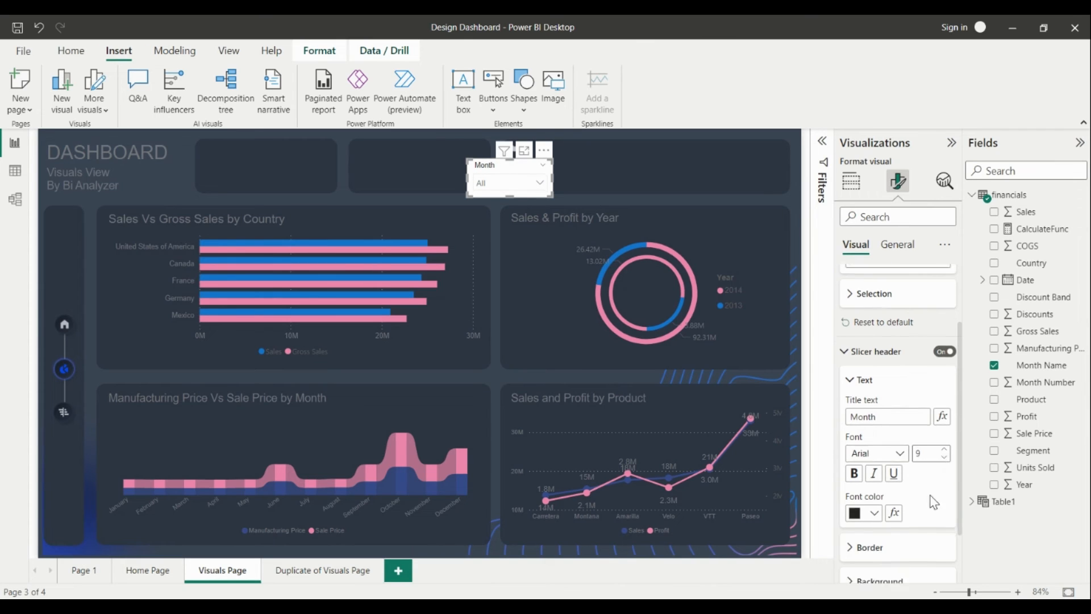
left_click(874, 445)
left_click(864, 380)
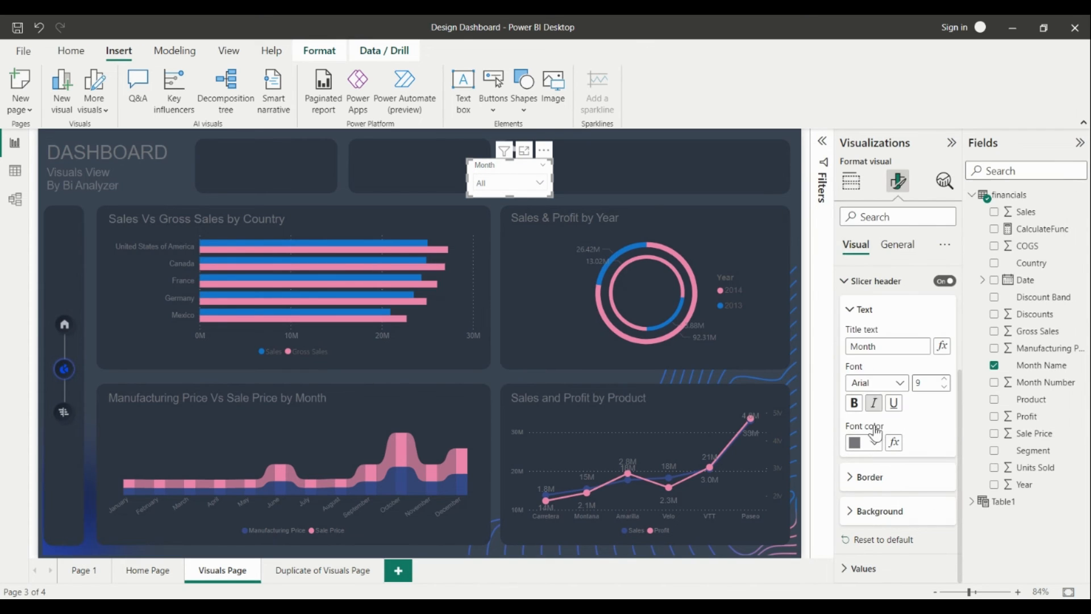
Set the slicer's values to Arial font, size 9, with 1 px padding
left_click(863, 568)
scroll(900, 546, "down", 5)
left_click(901, 375)
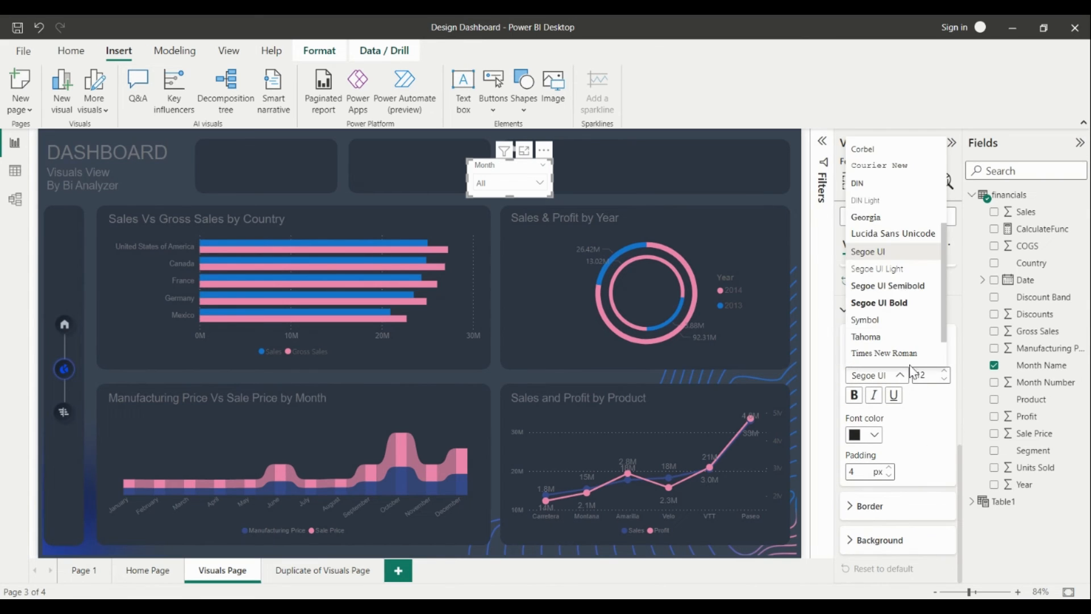
scroll(892, 162, "up", 10)
left_click(888, 145)
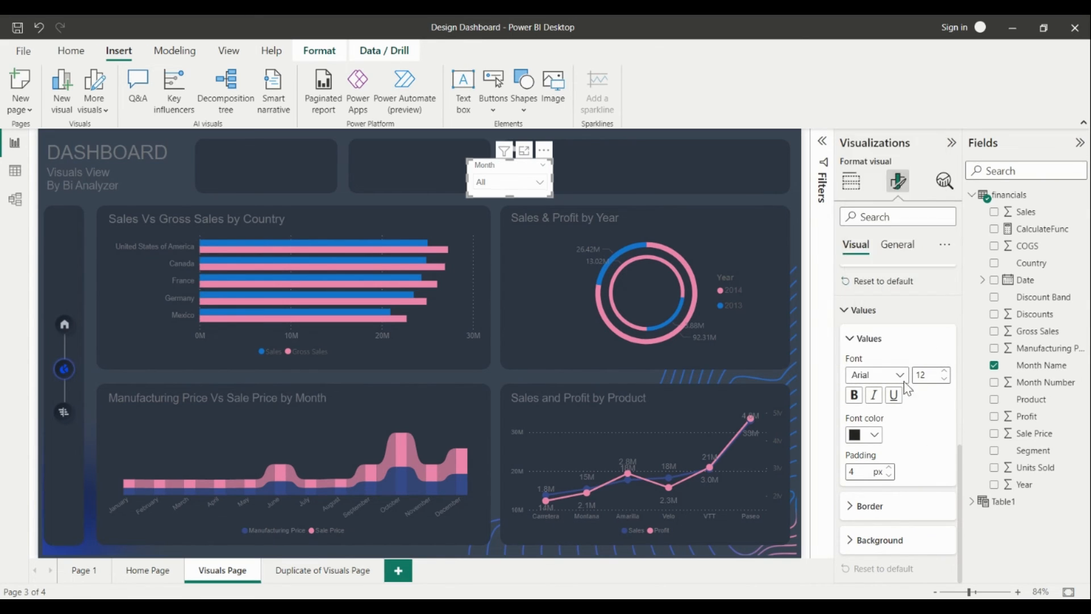
left_click(889, 476)
Fill the background of the slicer's values with the recently used dark blue
left_click(878, 541)
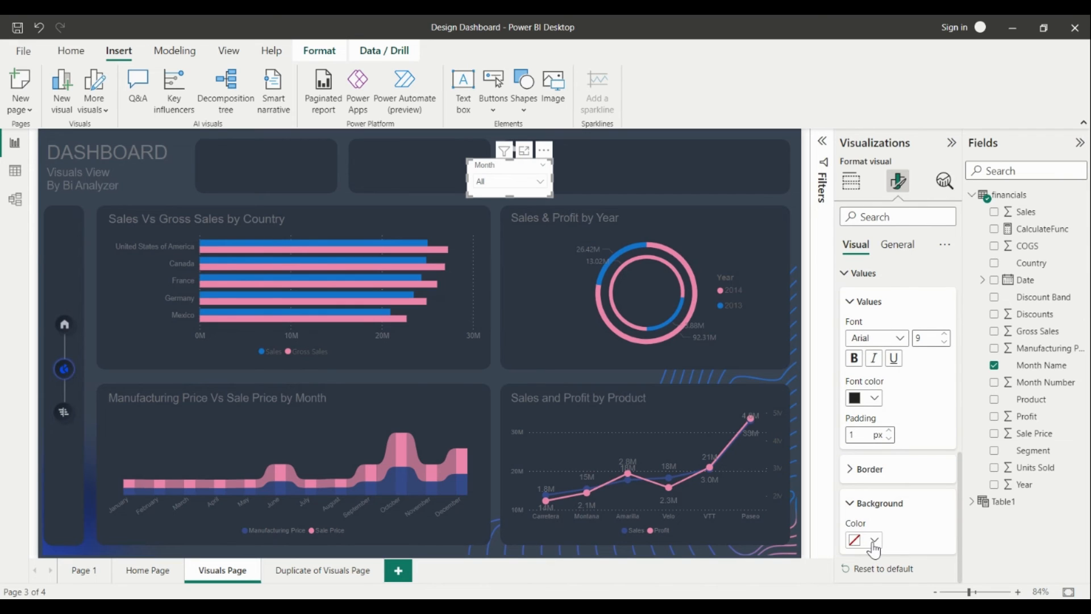
left_click(874, 540)
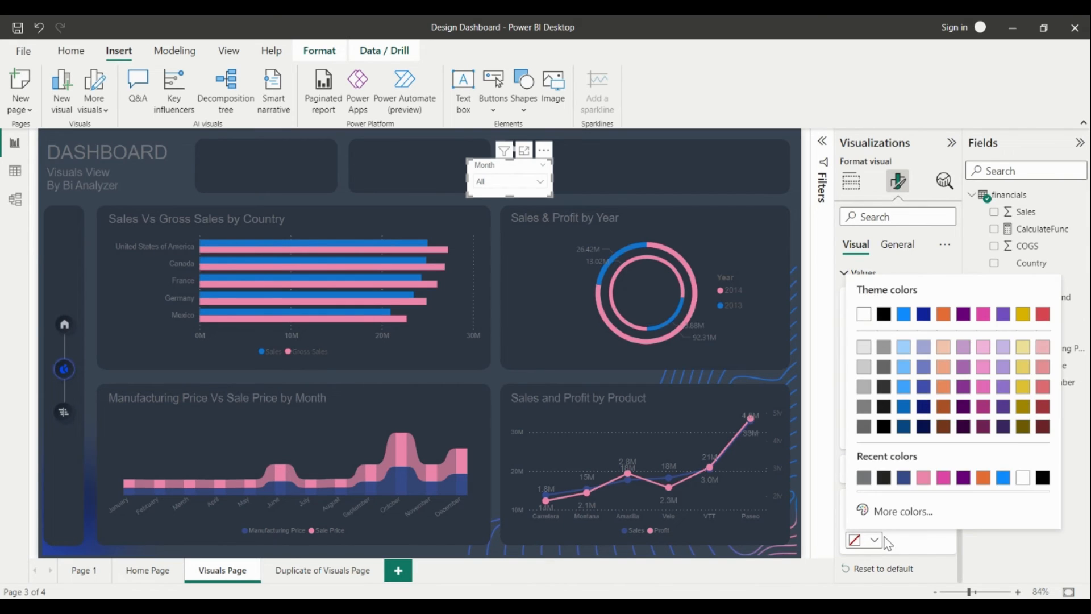
left_click(903, 480)
Turn off the slicer's overall background effect
scroll(912, 511, "up", 10)
left_click(897, 244)
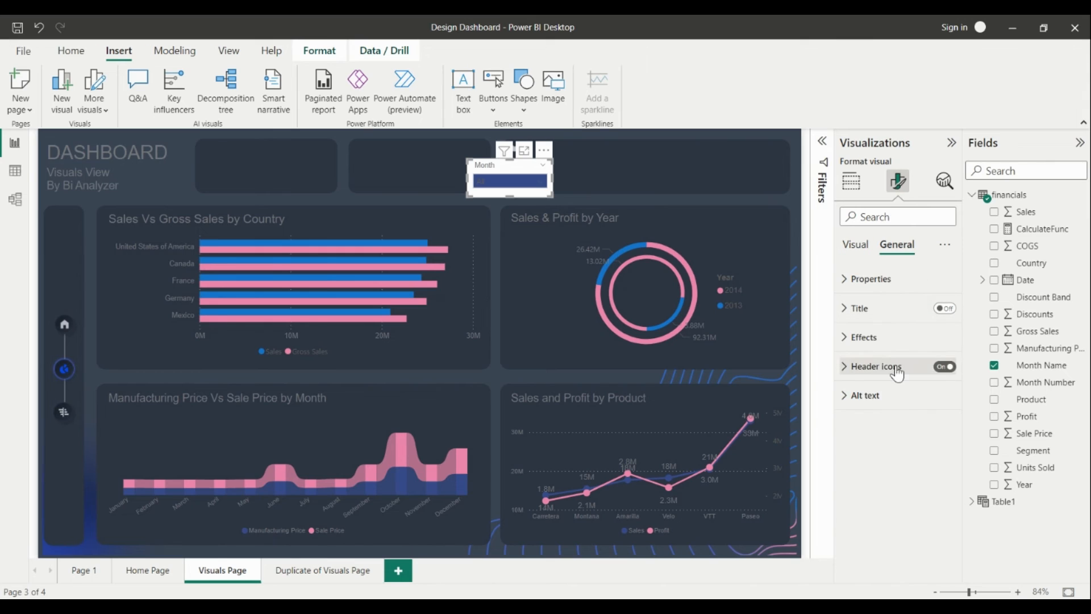
left_click(869, 337)
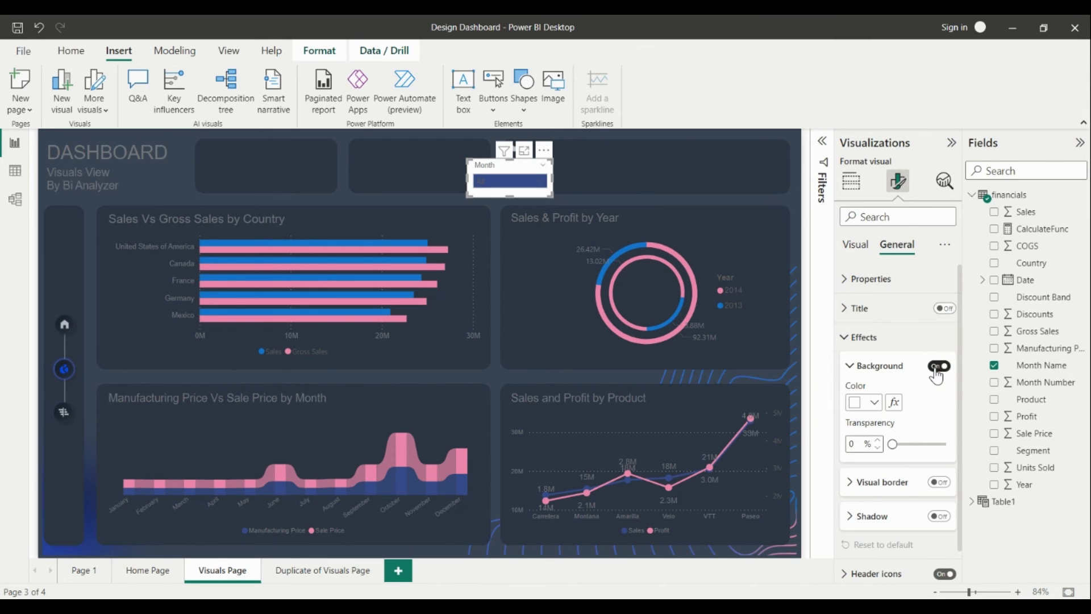
left_click(938, 366)
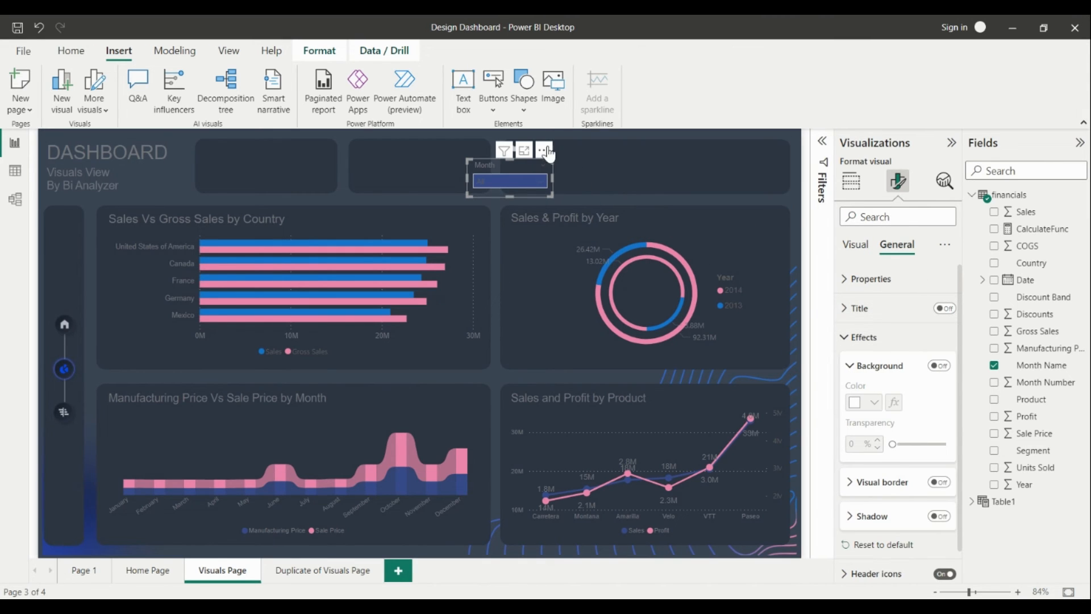
Move the Month slicer just below the flag icon and adjust its height to fit inside the card
left_click_drag(547, 154, 588, 149)
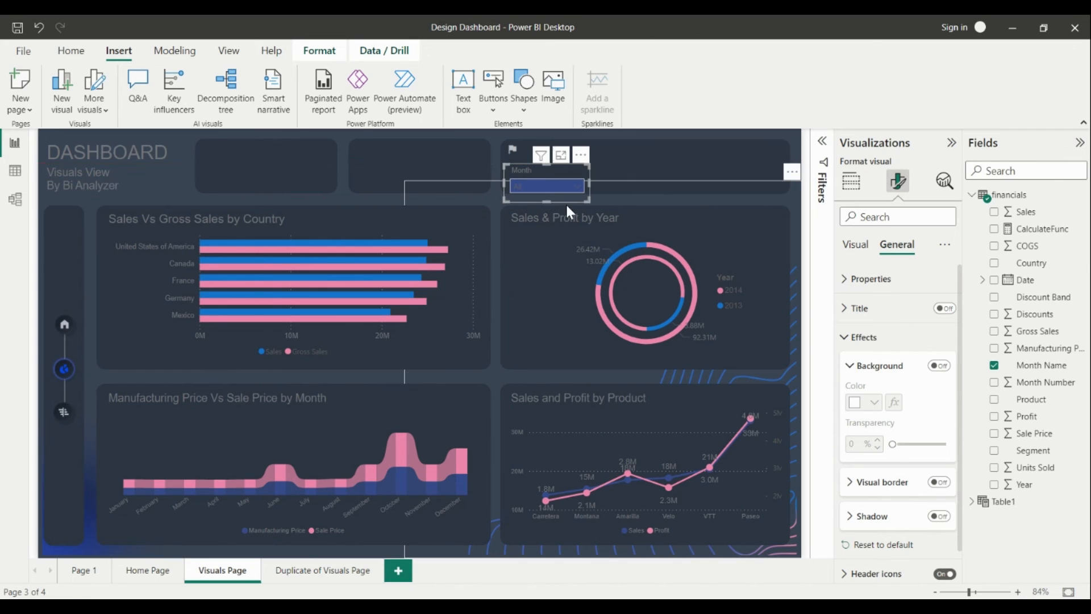
left_click_drag(549, 200, 550, 192)
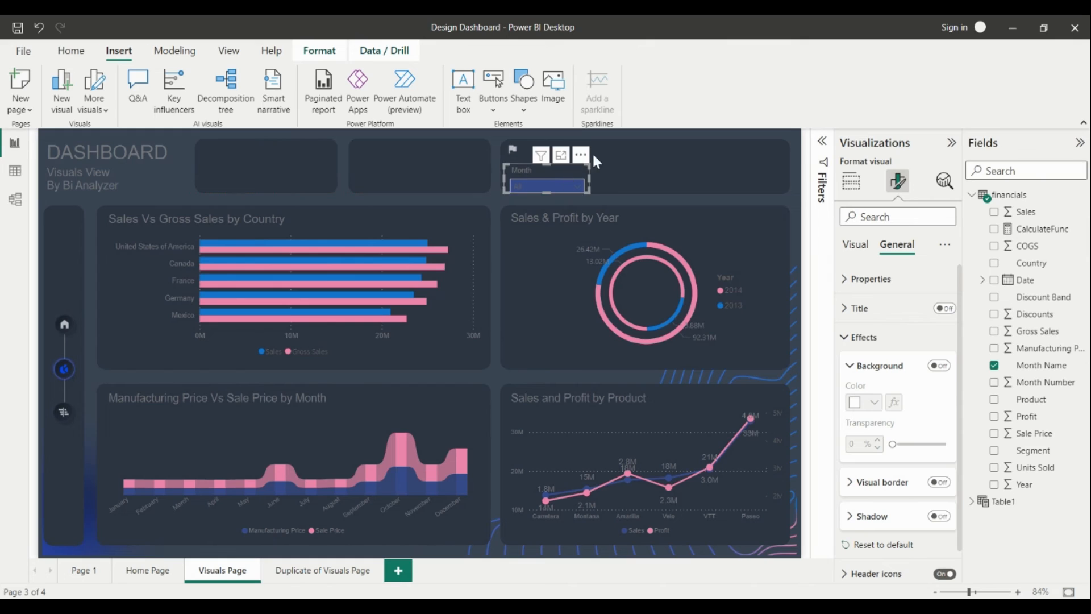
left_click_drag(584, 154, 585, 147)
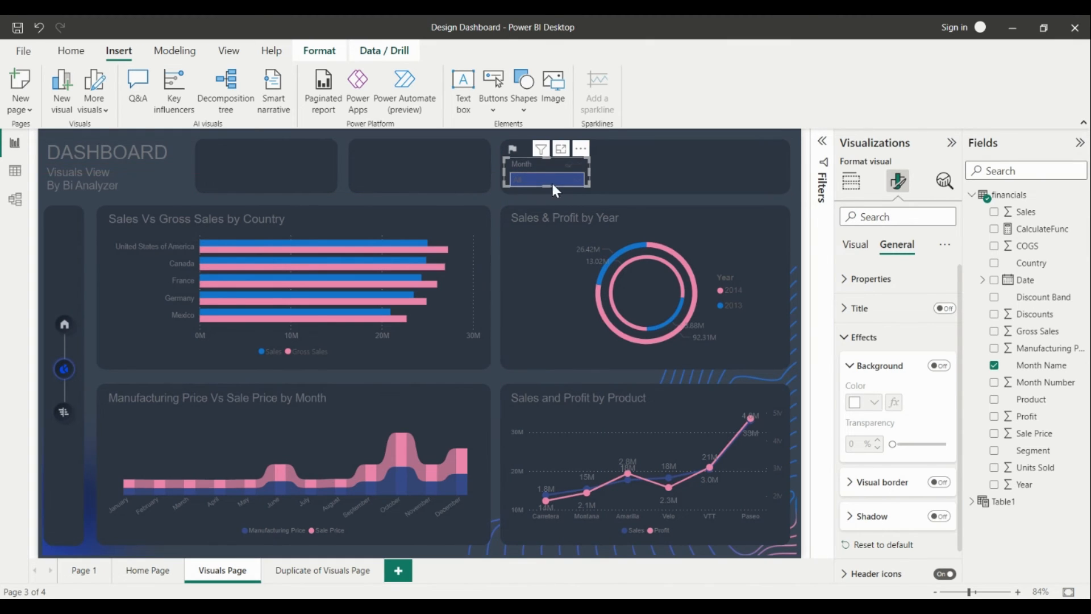
left_click_drag(547, 183, 549, 192)
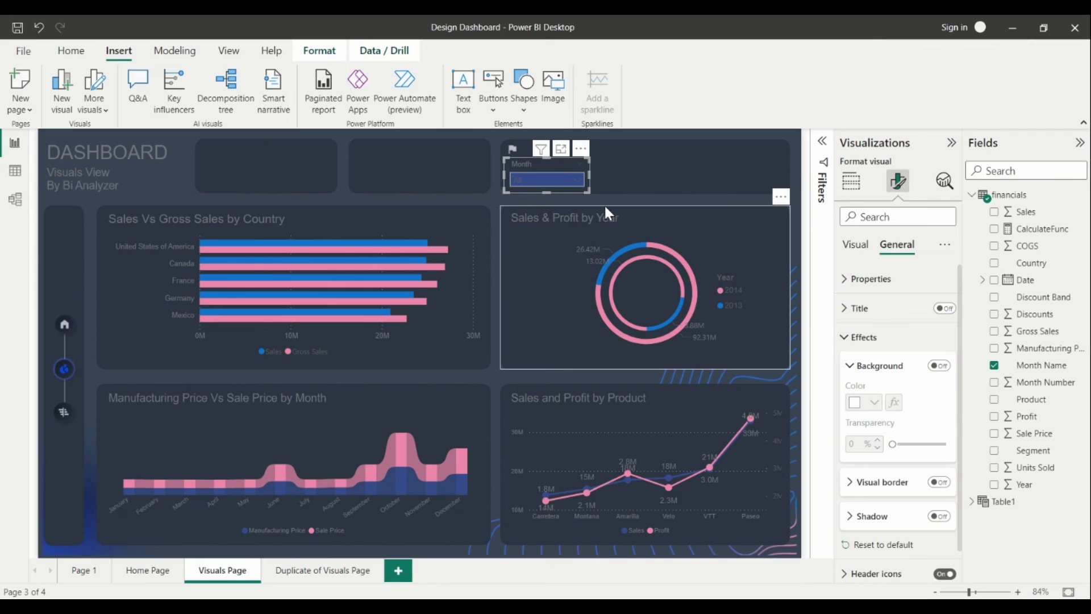
left_click(360, 195)
Duplicate the Month slicer twice and place the copies in the middle and at the right end of the card
left_click(552, 162)
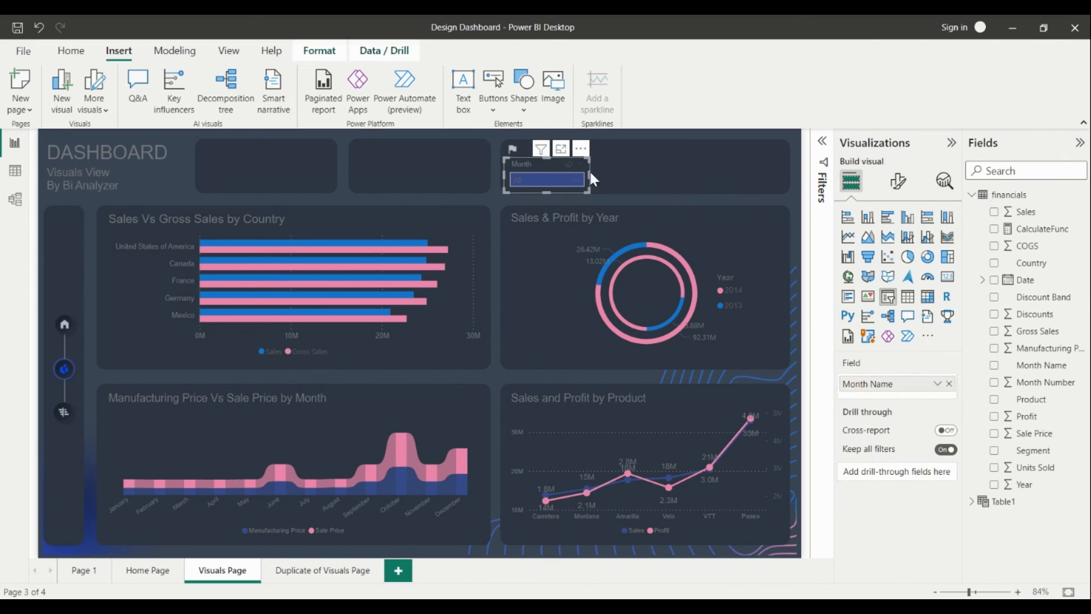
key("ctrl+v")
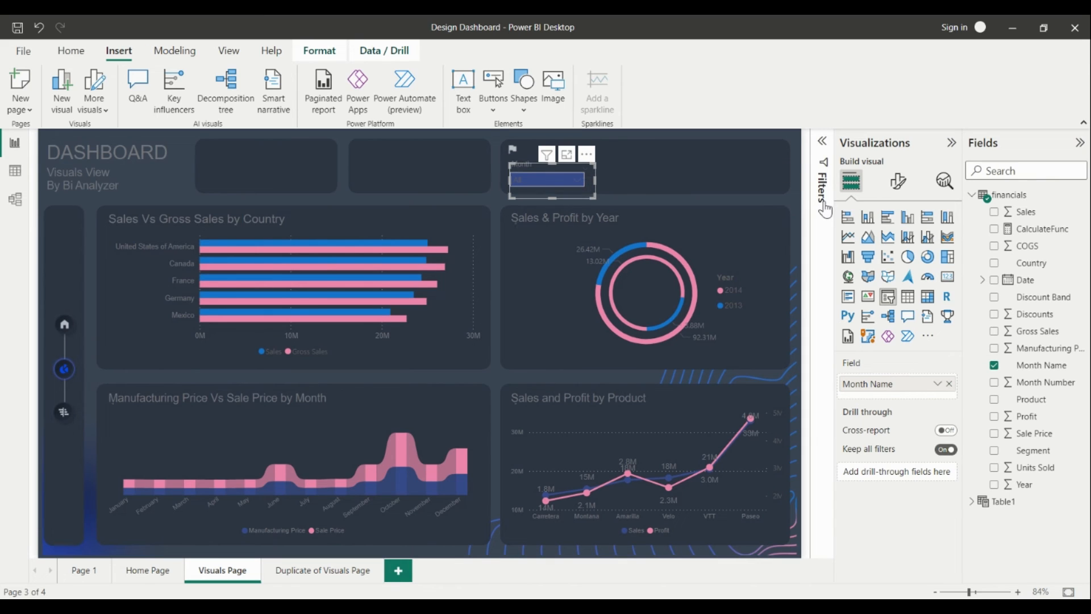
key("ctrl+v")
left_click_drag(550, 175, 735, 163)
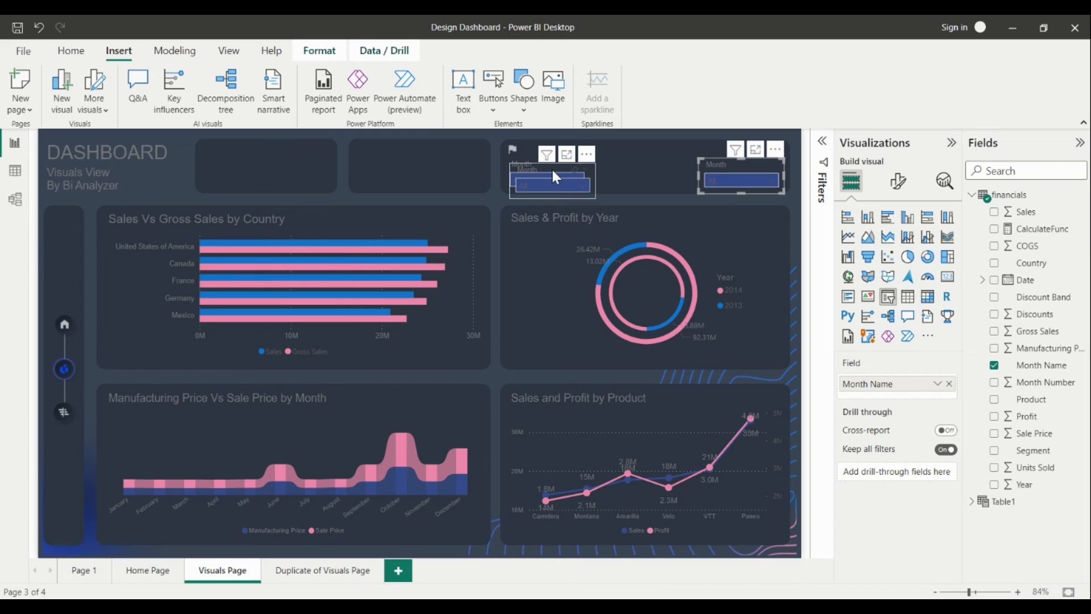
left_click_drag(551, 167, 643, 162)
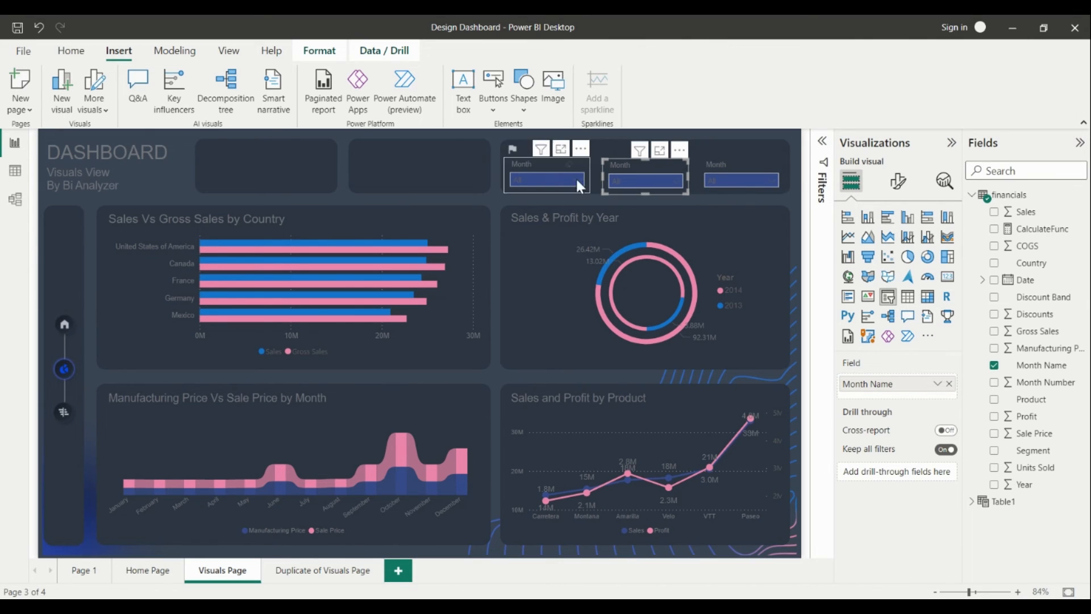
Nudge the slicer copies so they line up with the original Month slicer
left_click_drag(638, 163, 636, 163)
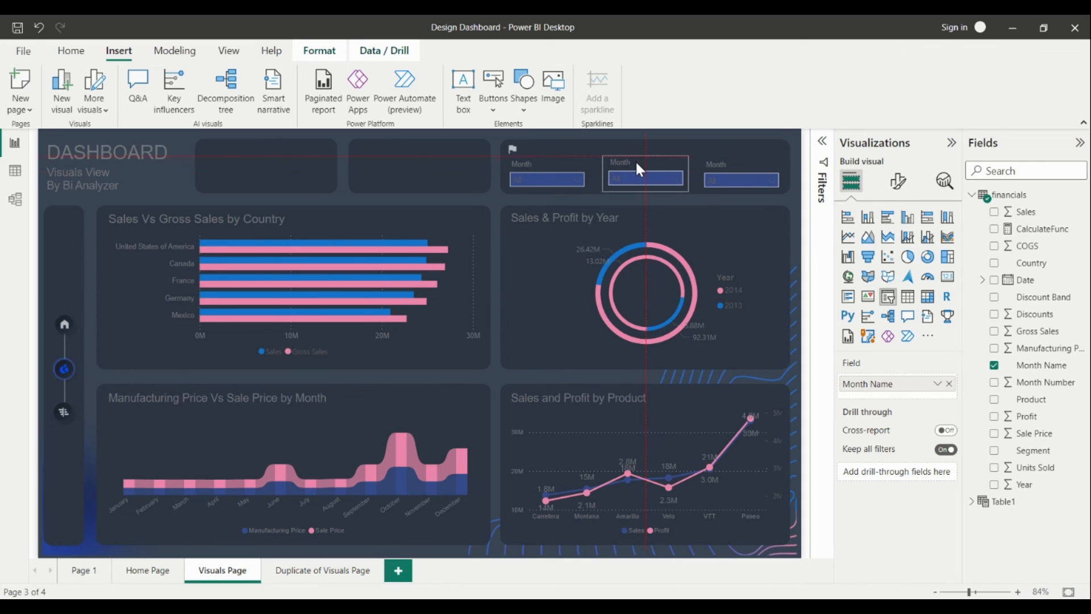
key("Up")
key("Up")
key("Up")
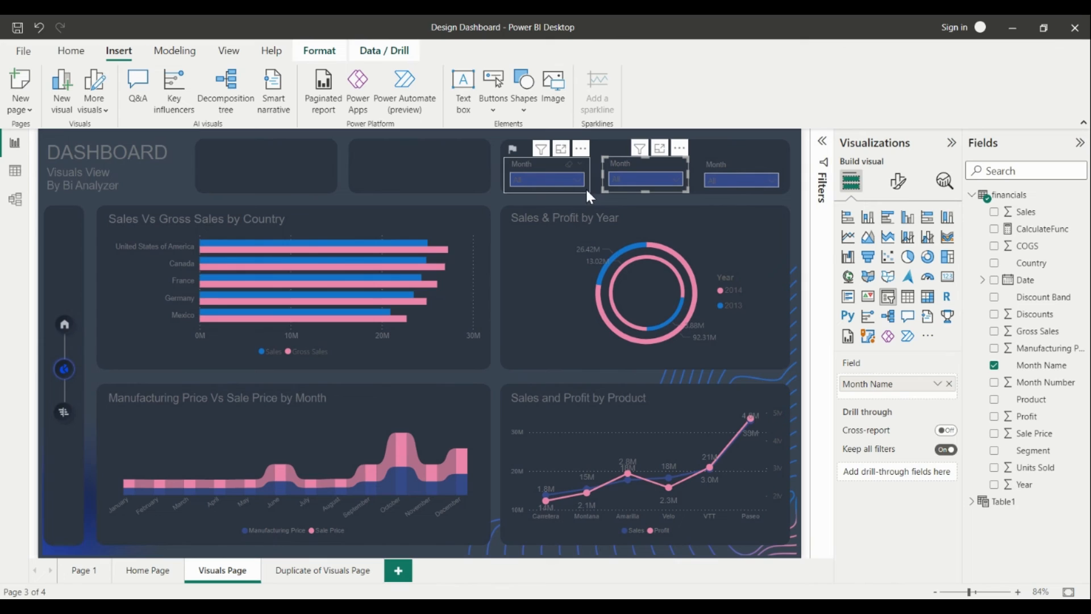
left_click(709, 162)
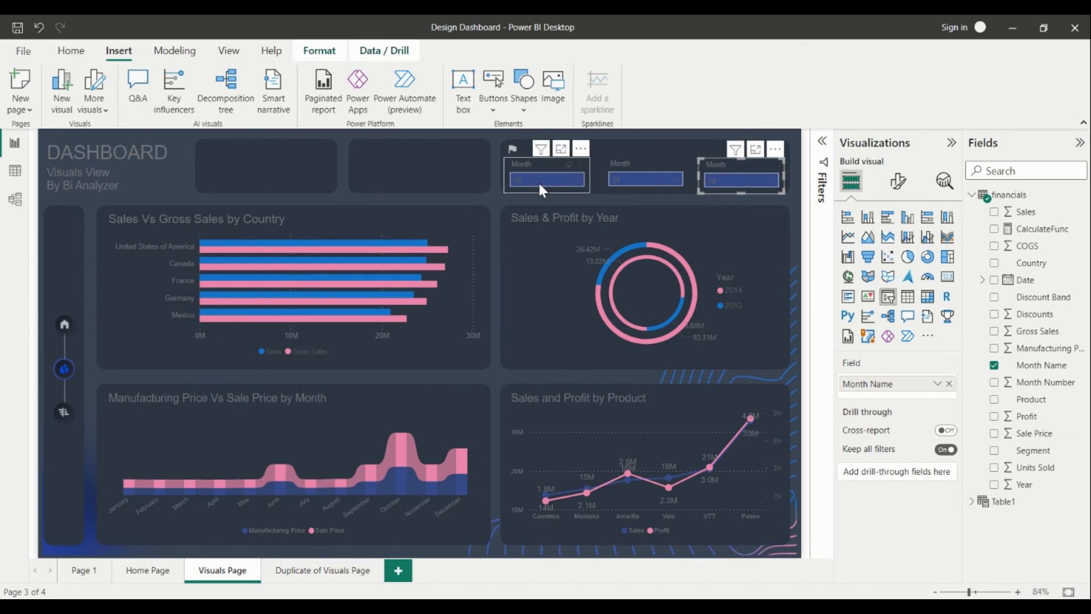
Set the vertical position of the middle and right slicer copies to 48 and deselect them
left_click(625, 162)
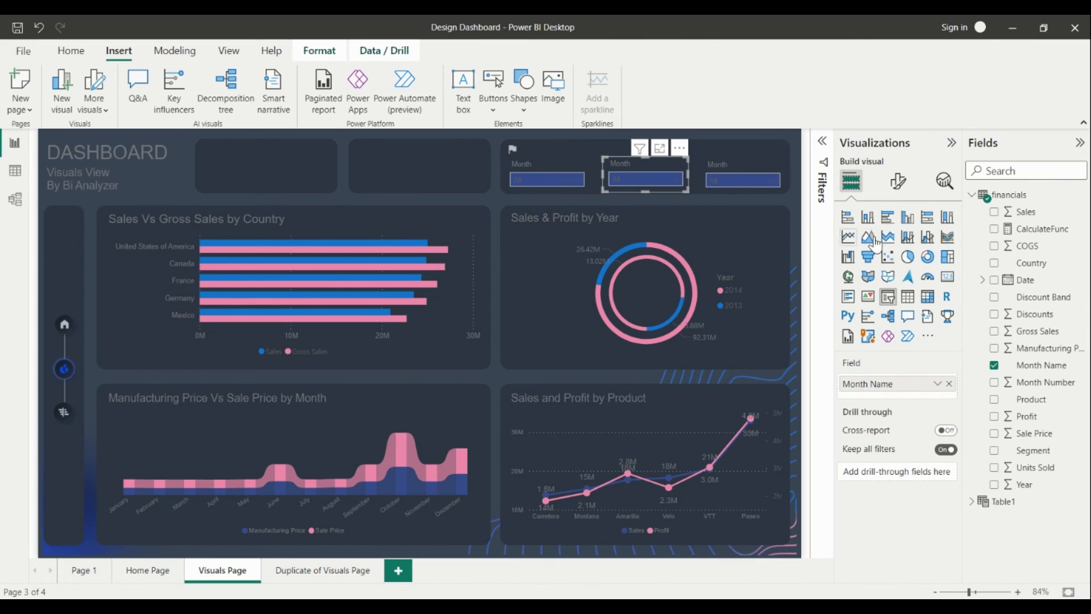
left_click(899, 180)
left_click(898, 244)
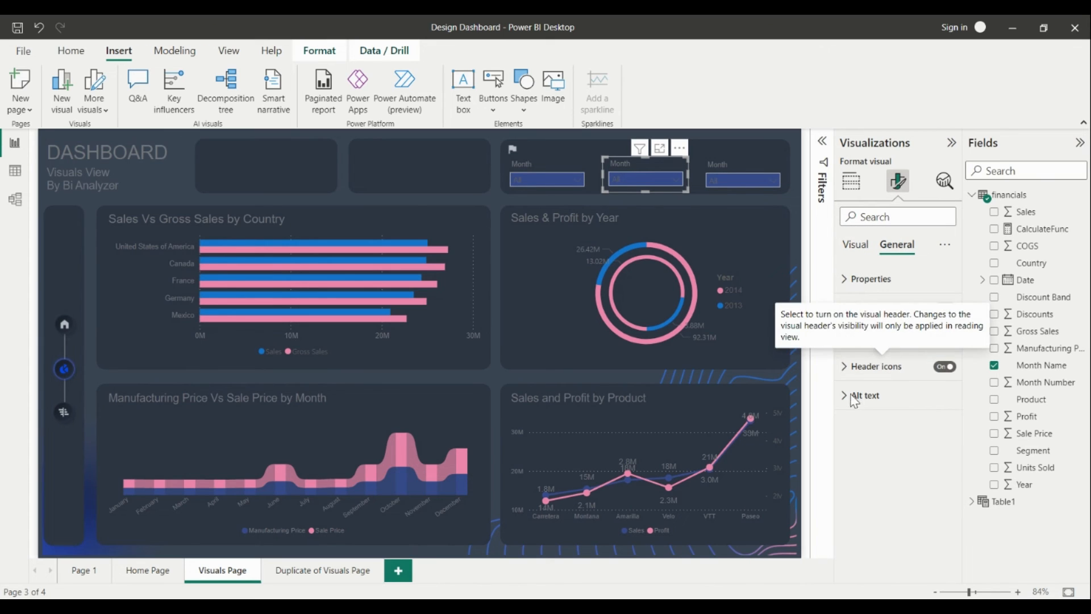
left_click(873, 284)
left_click(878, 440)
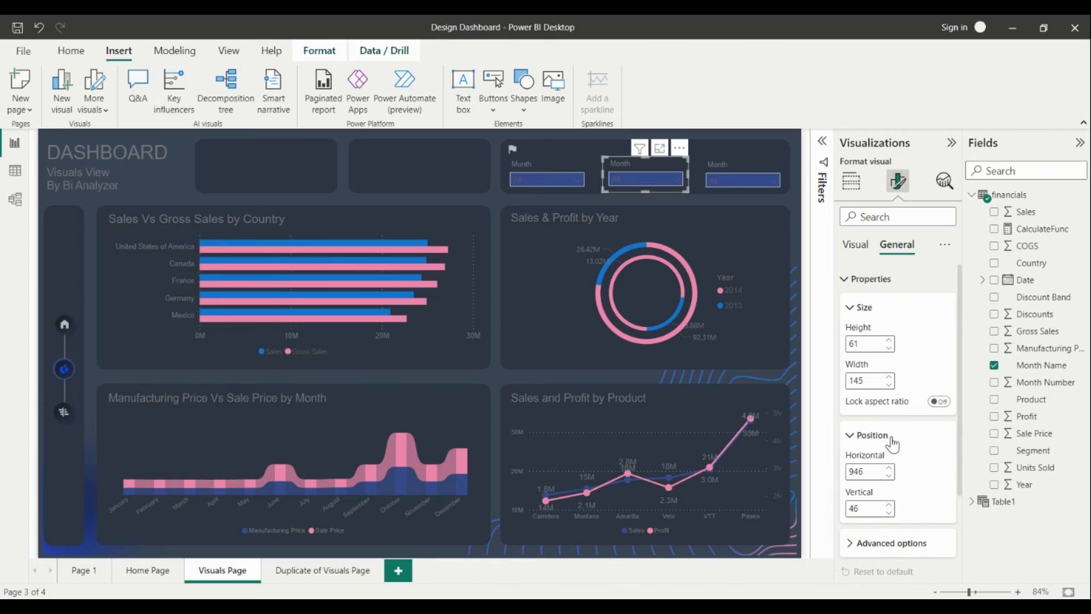
left_click(587, 172)
left_click(686, 181)
left_click(889, 505)
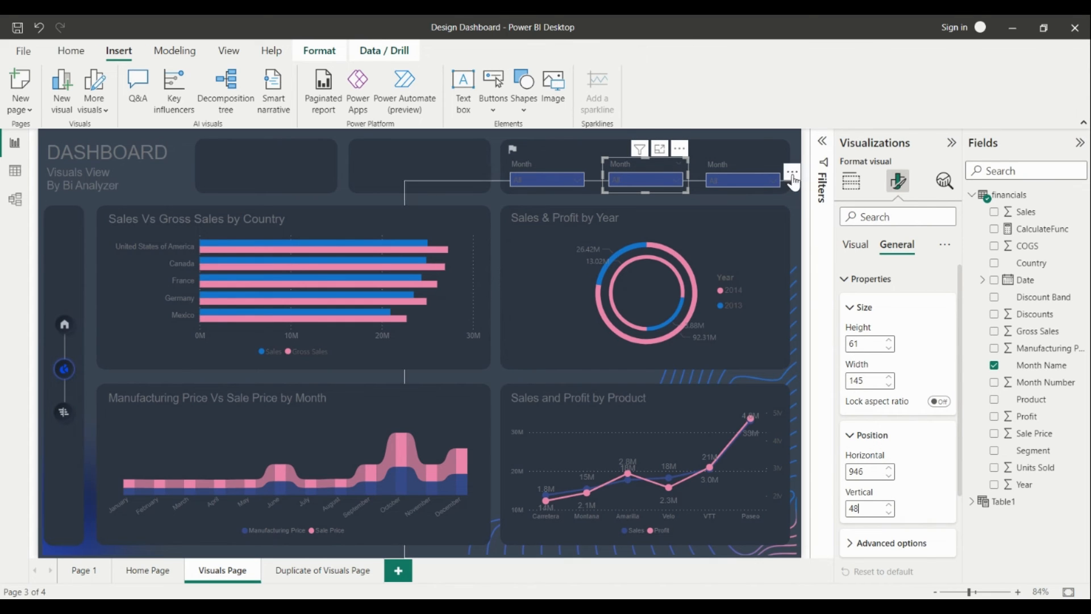
left_click(756, 163)
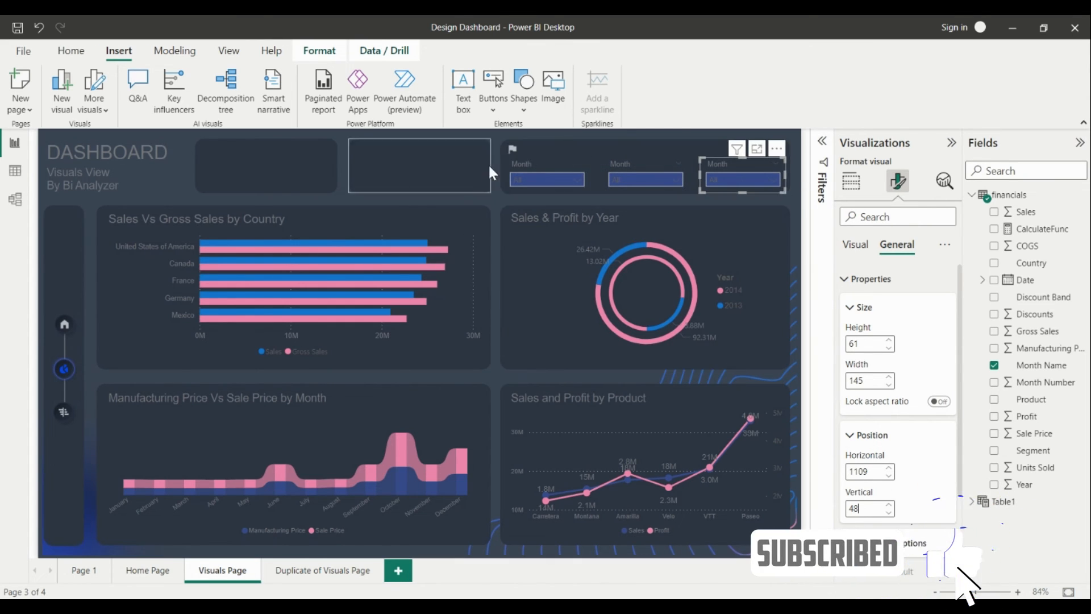
left_click(339, 140)
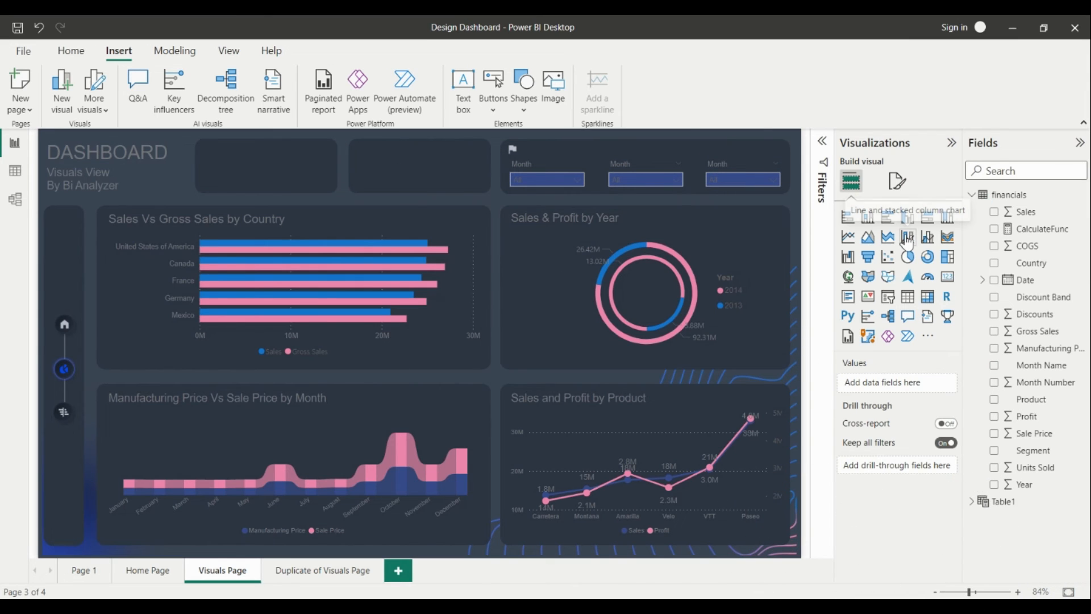
Replace the middle slicer's field with Country and change its header title text to "Country"
left_click(642, 168)
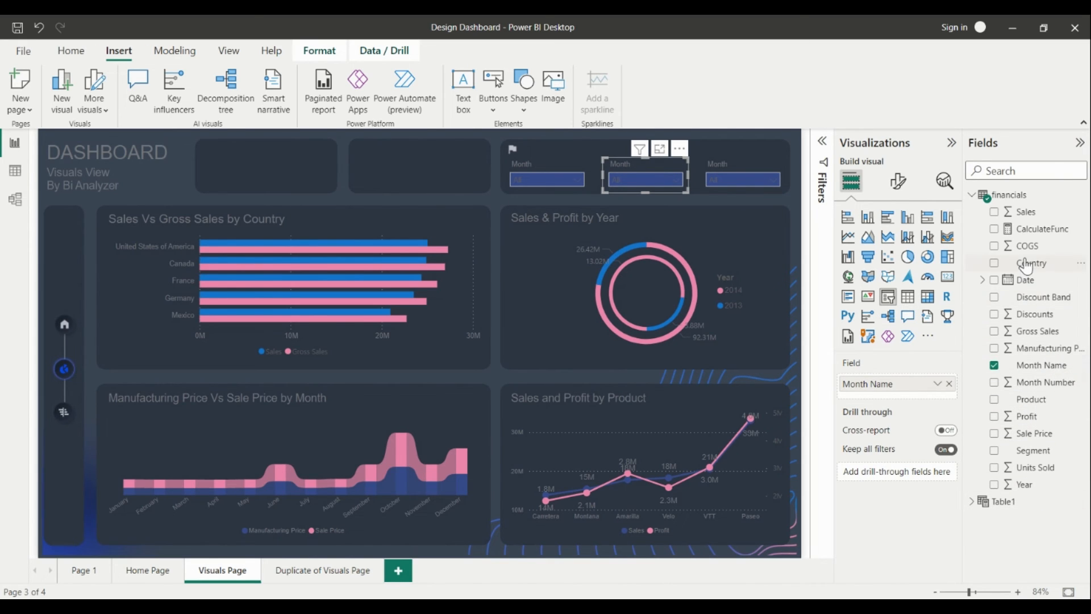
left_click_drag(1031, 263, 954, 386)
left_click(897, 180)
left_click(869, 309)
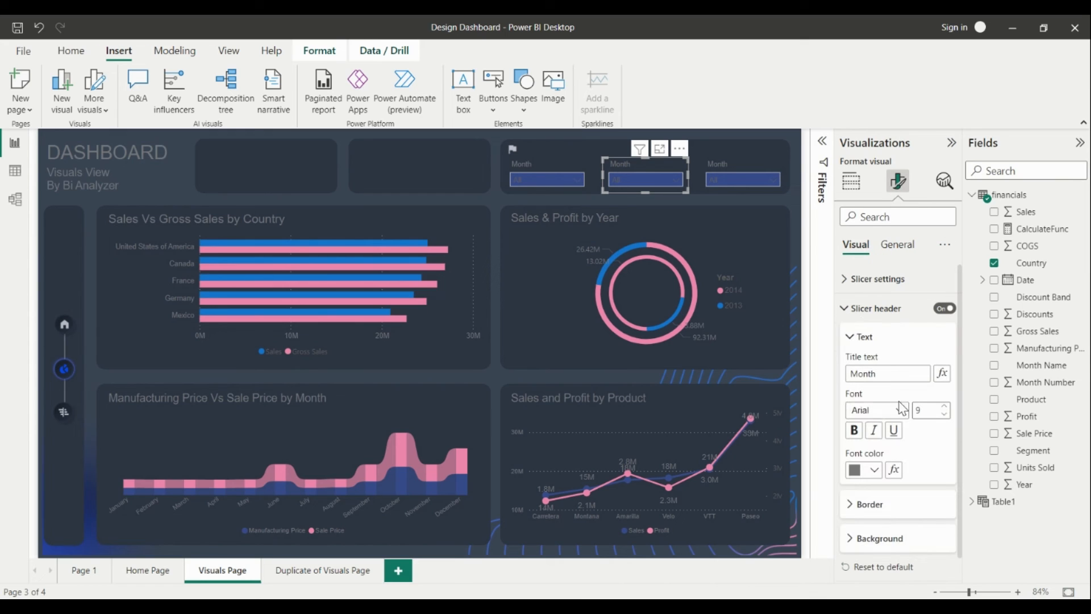
double_click(886, 374)
type("Country")
left_click(672, 176)
Change the third slicer's header title text to "Segment" and replace its field with Segment
left_click(741, 162)
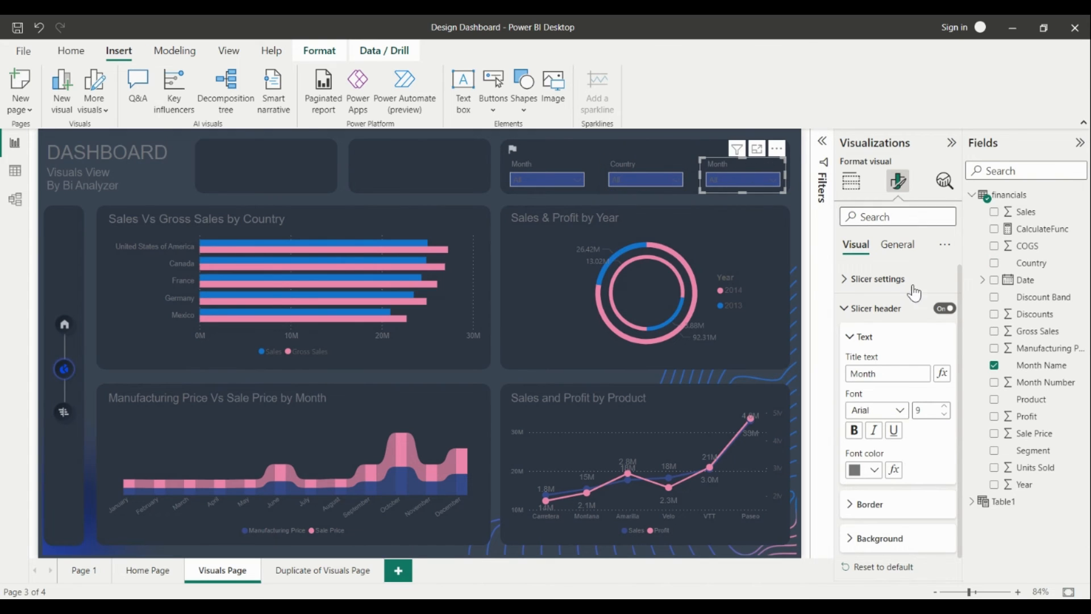
left_click_drag(896, 374, 850, 378)
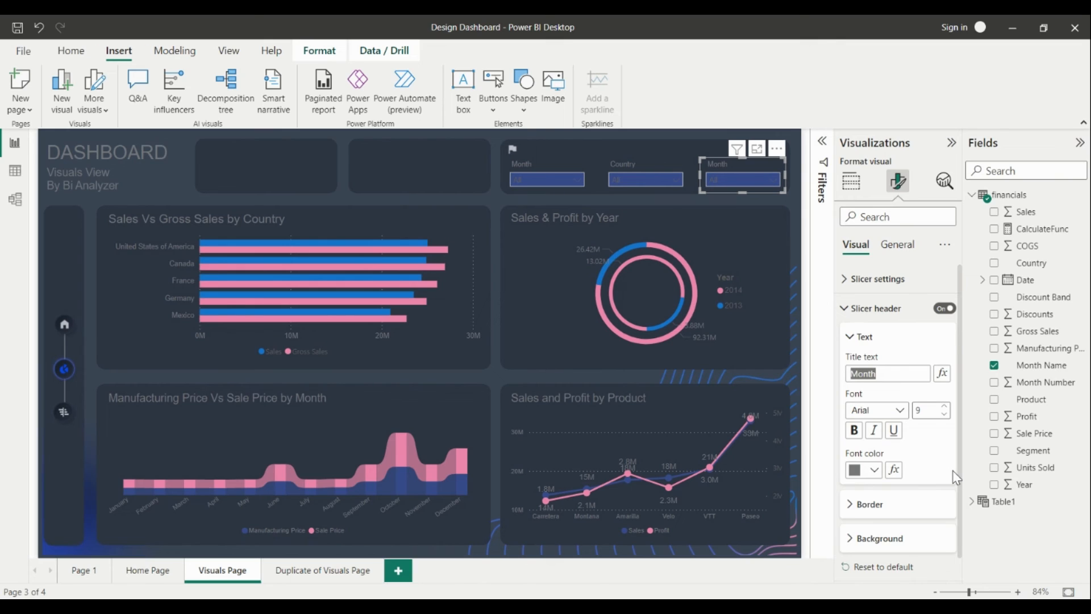
type("Y")
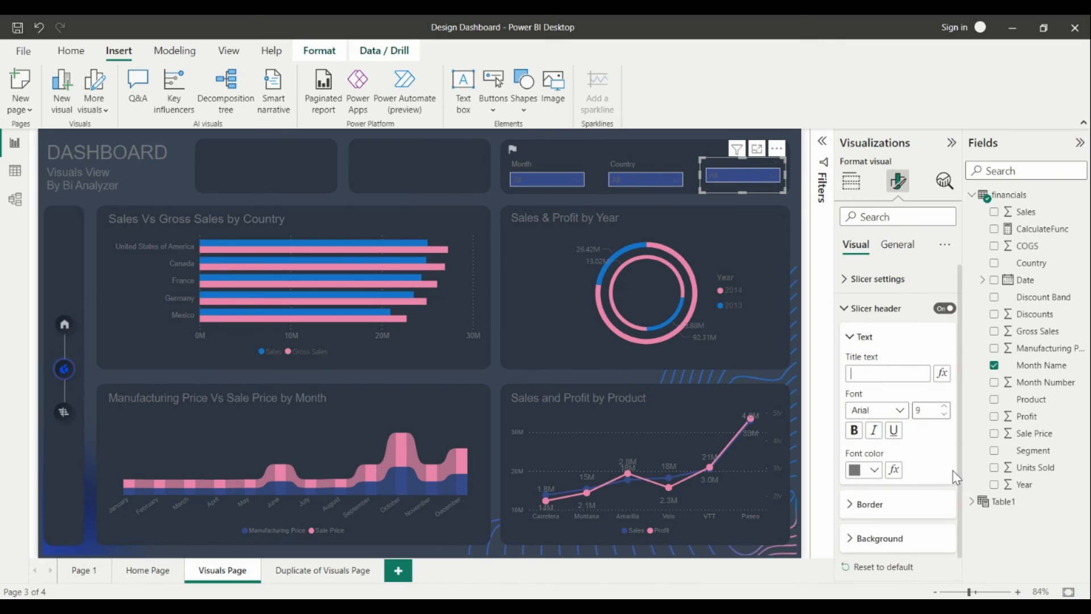
type("Segment")
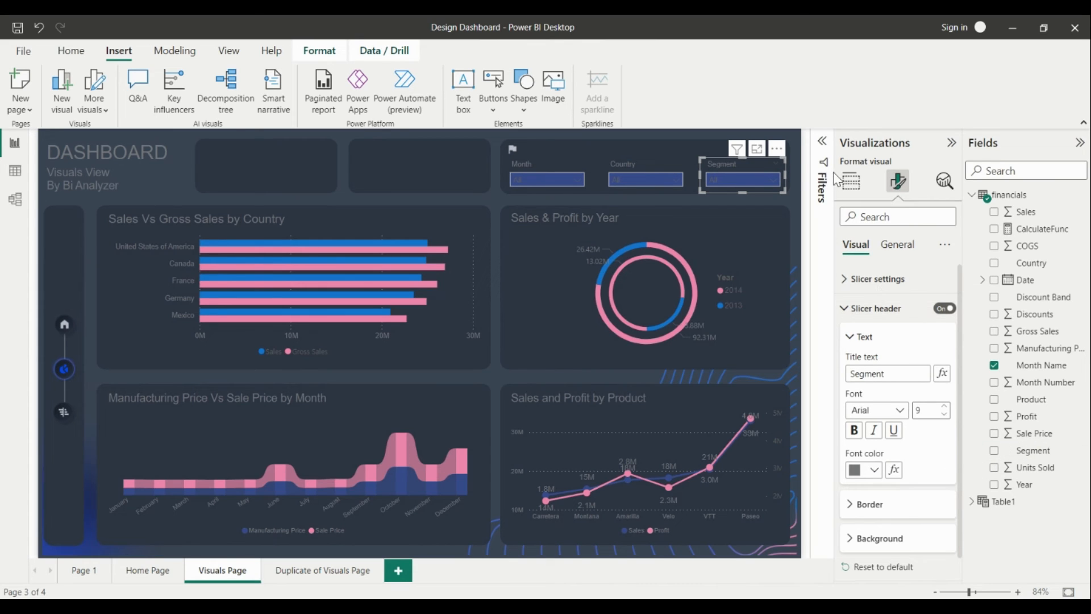
left_click(850, 181)
left_click_drag(1032, 450, 868, 378)
left_click(949, 401)
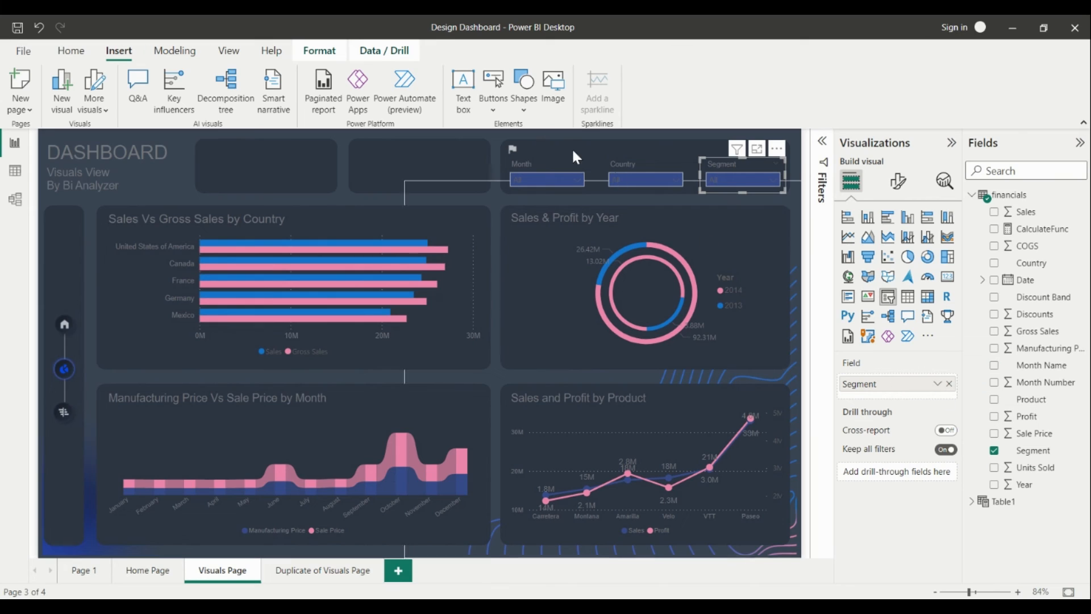
Insert a small text box beside the flag icon reading "Filters" and format the text in Arial, size 8
left_click(470, 107)
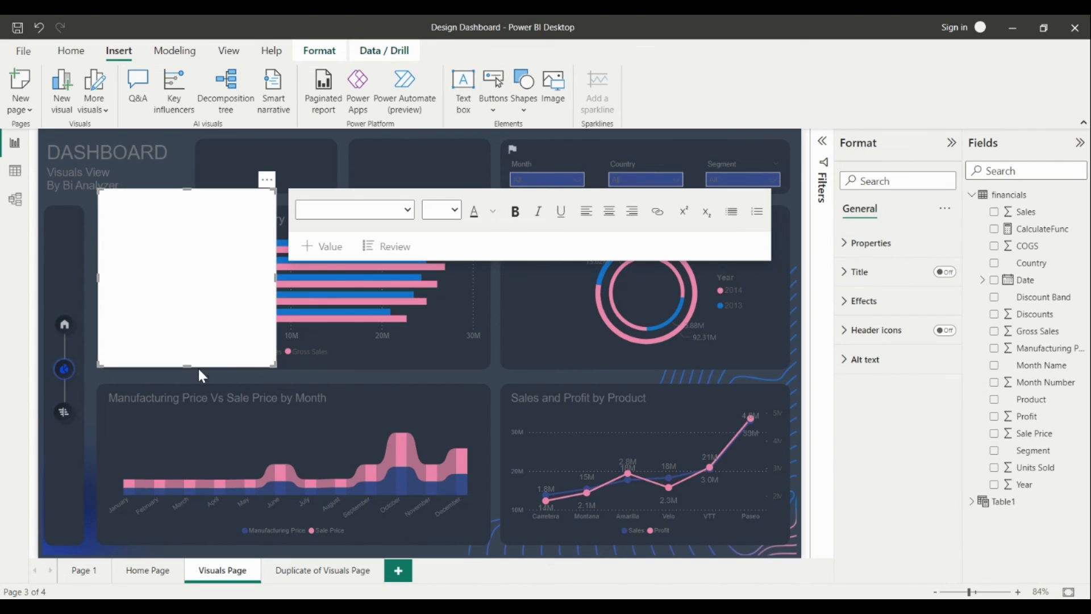
left_click_drag(188, 363, 183, 210)
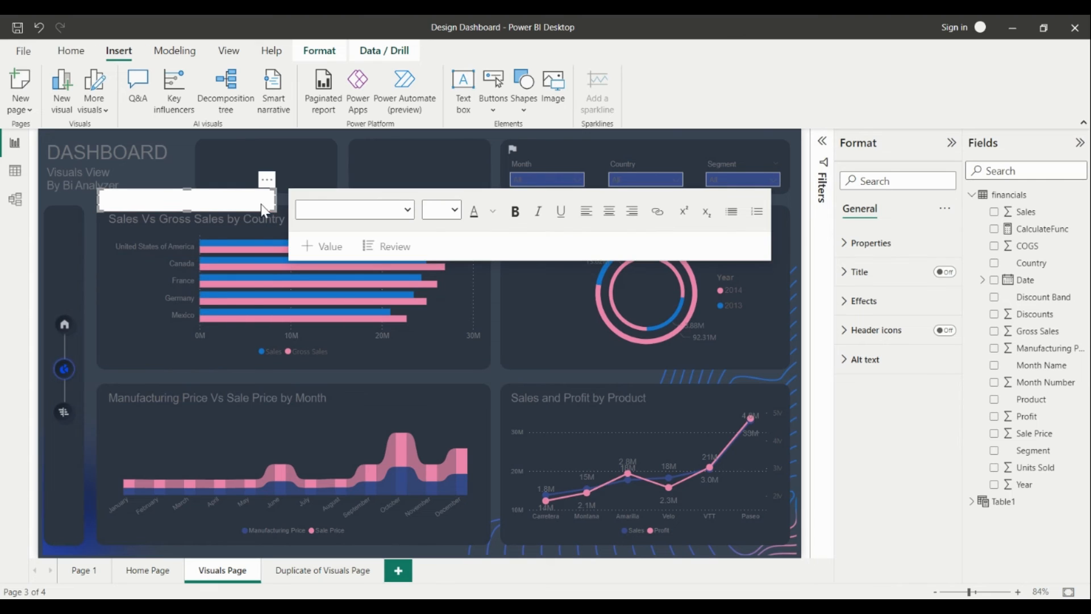
left_click_drag(275, 200, 607, 141)
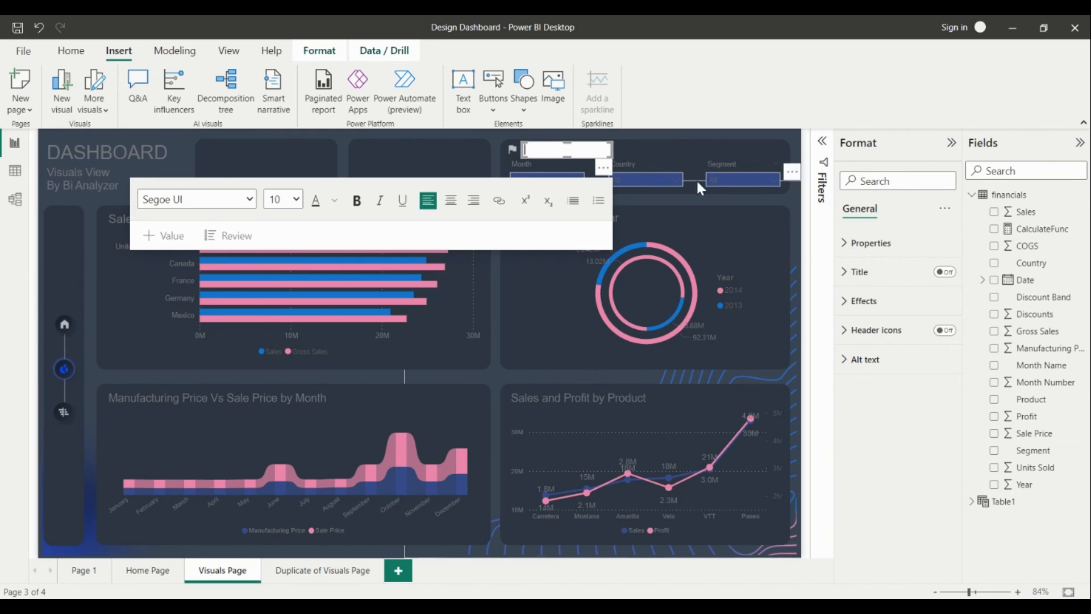
type("Filters")
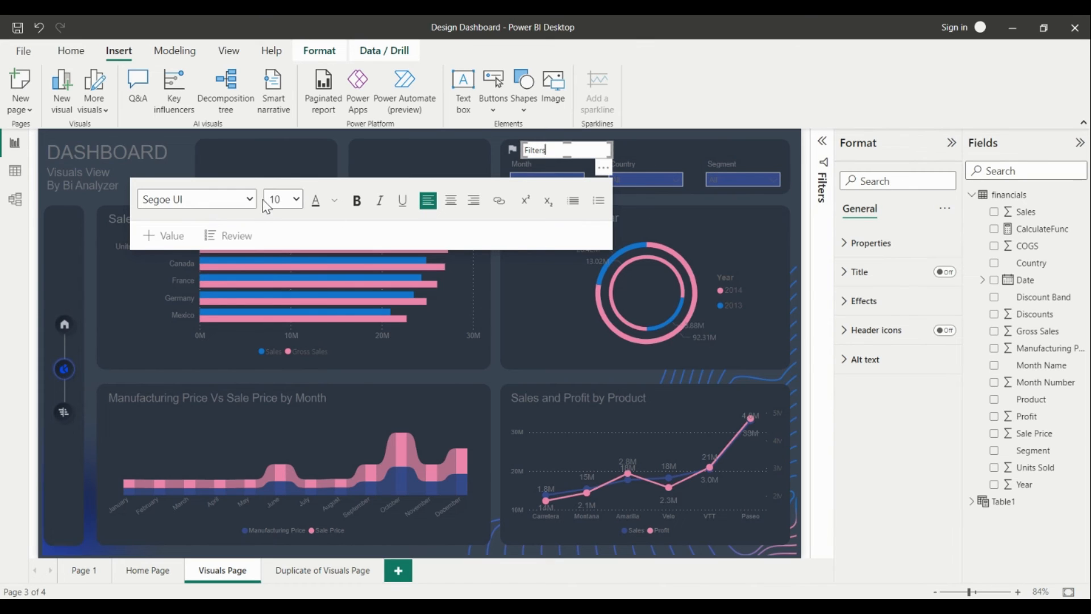
key("ctrl+a")
left_click(293, 201)
left_click(282, 225)
Set the Country slicer's values font color to the recent grey
left_click(656, 161)
left_click(891, 250)
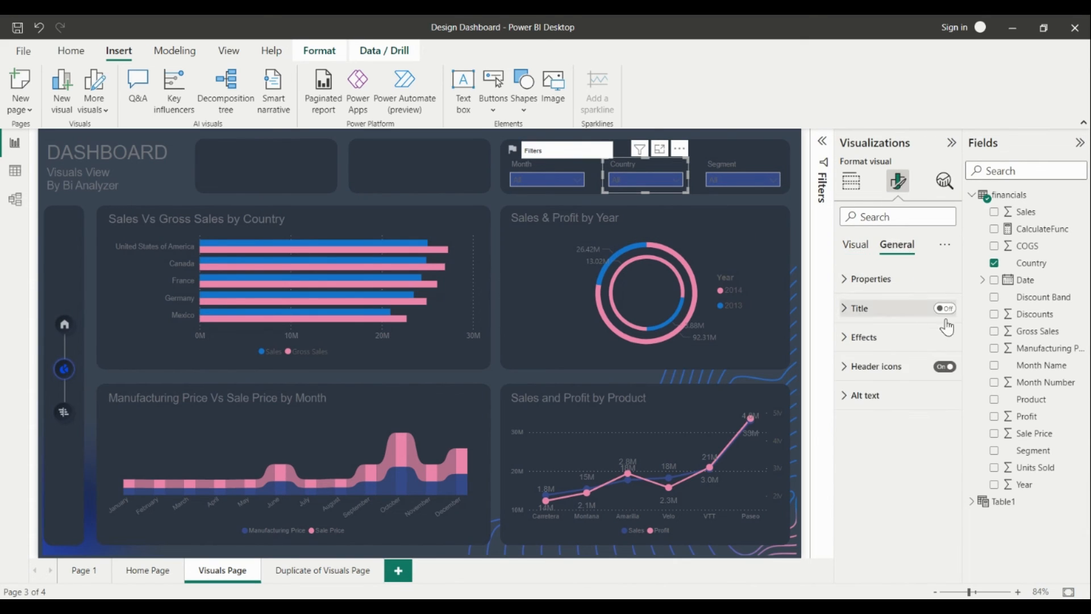
left_click(860, 246)
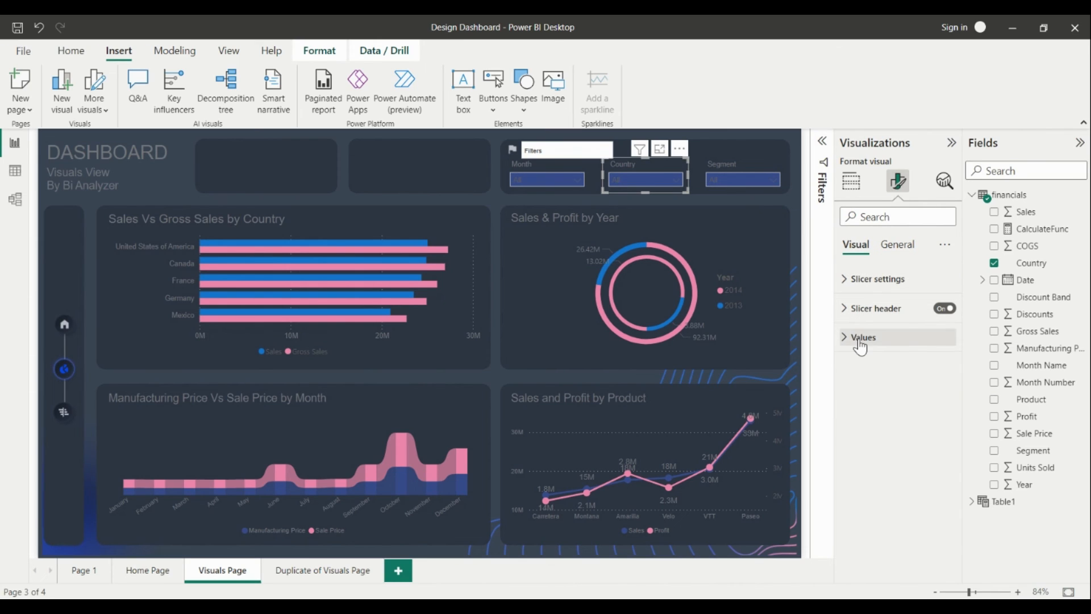
left_click(859, 337)
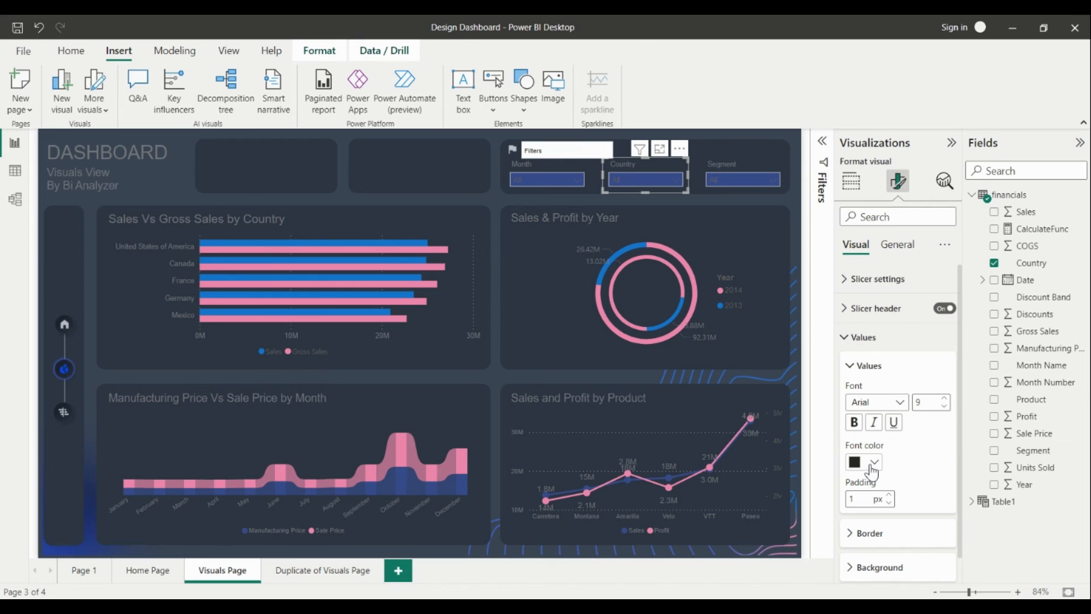
left_click(873, 461)
left_click(880, 410)
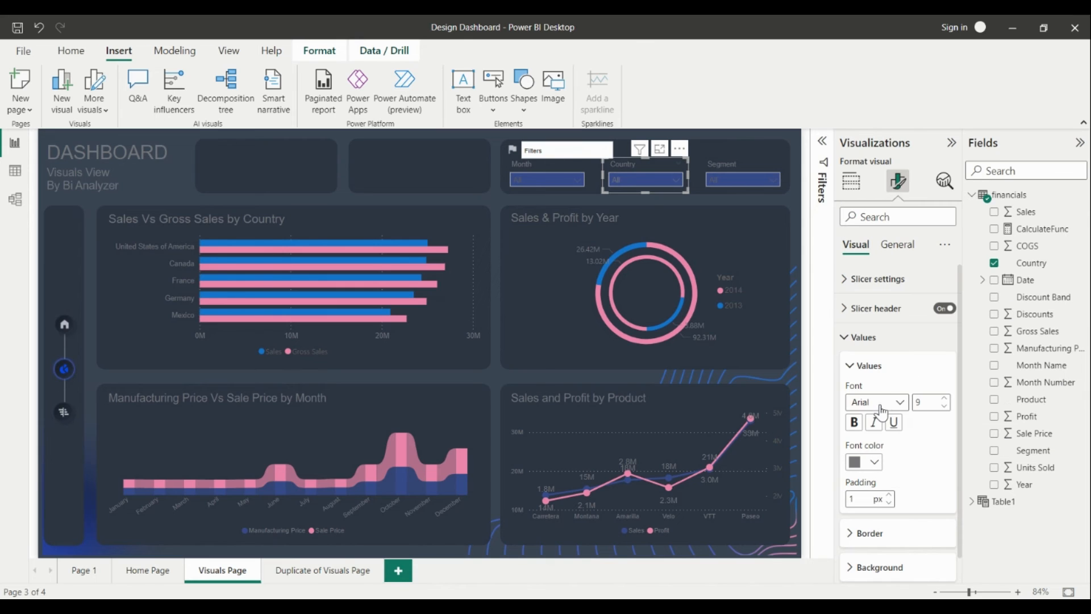
Set the values font color of the Segment and Month slicers to the same recent grey
left_click(743, 159)
left_click(868, 463)
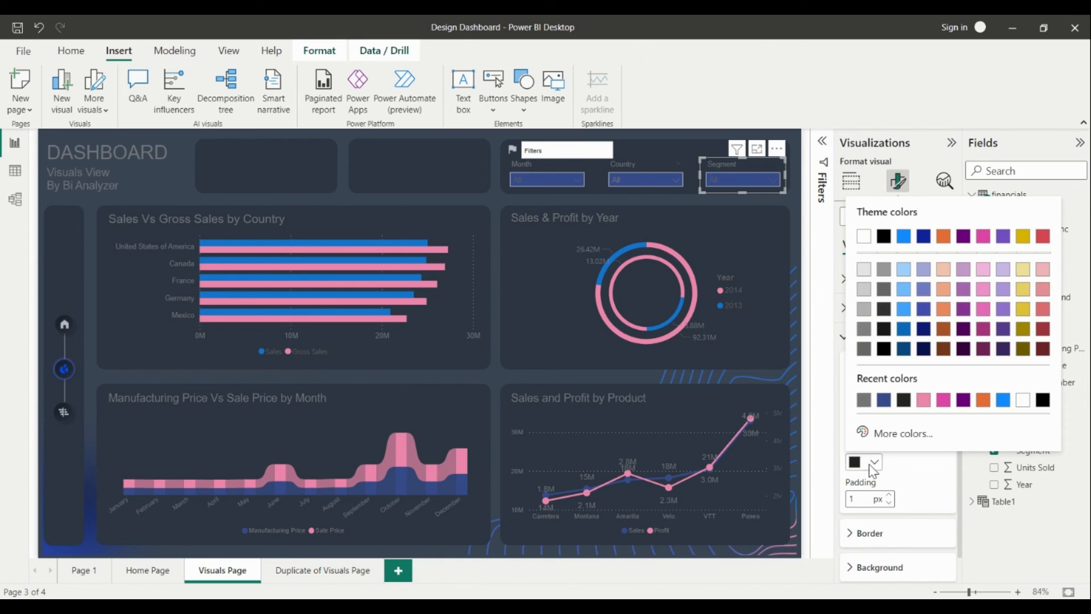
left_click(870, 401)
left_click(555, 160)
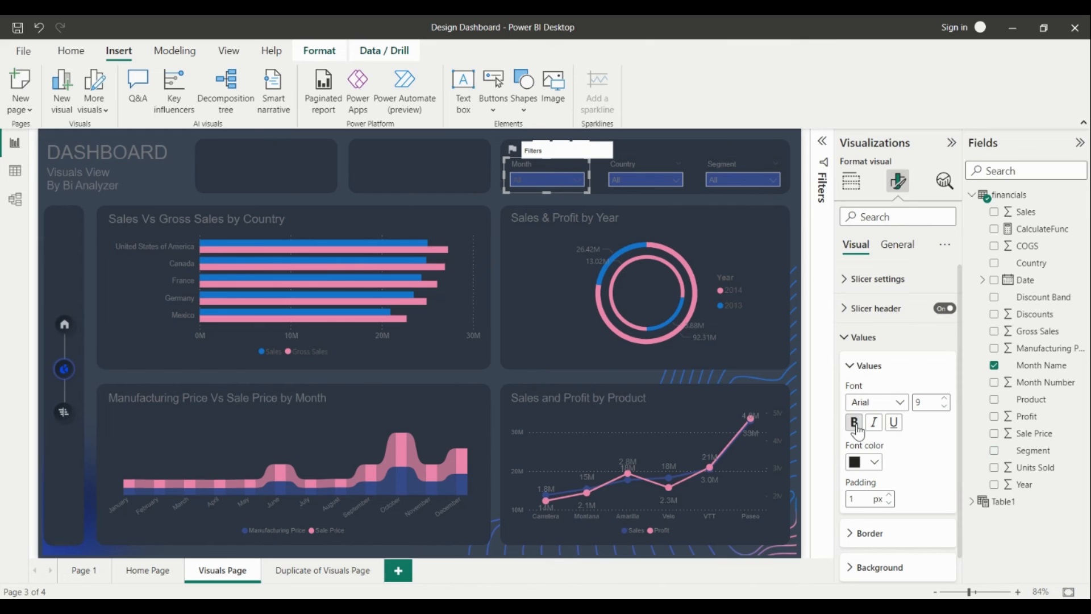
left_click(874, 462)
left_click(868, 400)
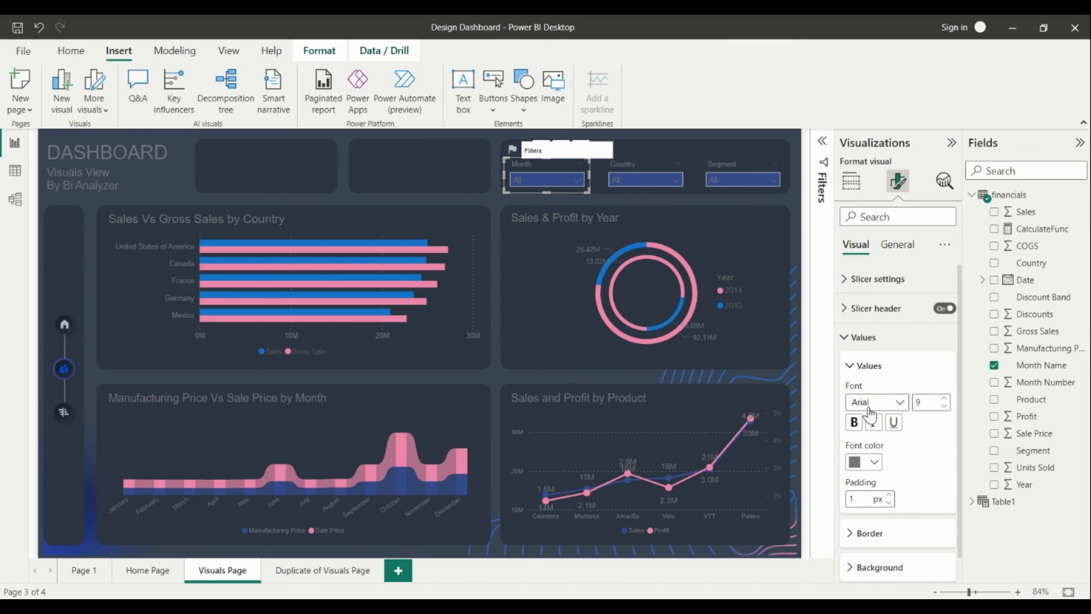
Check the hex code of the Month slicer's values font color and apply the same recent grey to the "Filters" text
left_click(875, 461)
left_click(903, 434)
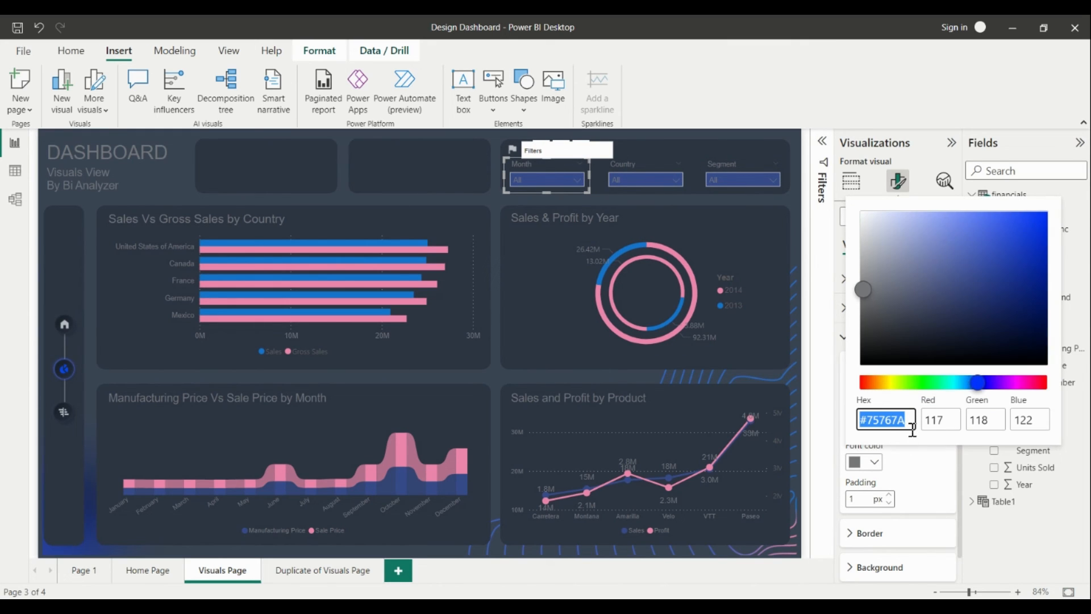
left_click(469, 136)
left_click(485, 132)
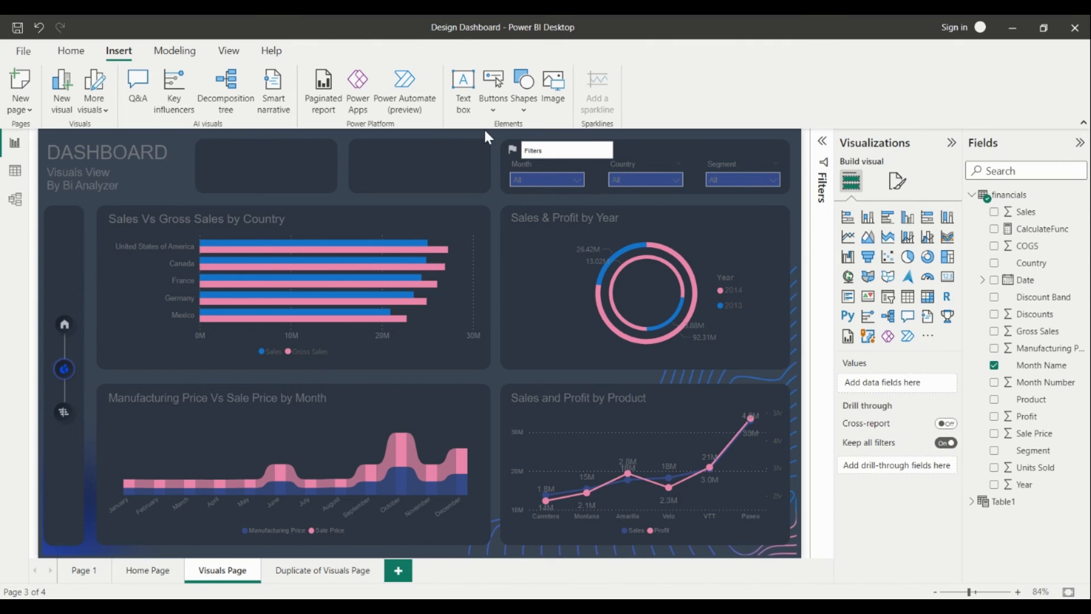
left_click(555, 151)
left_click(555, 151)
double_click(555, 151)
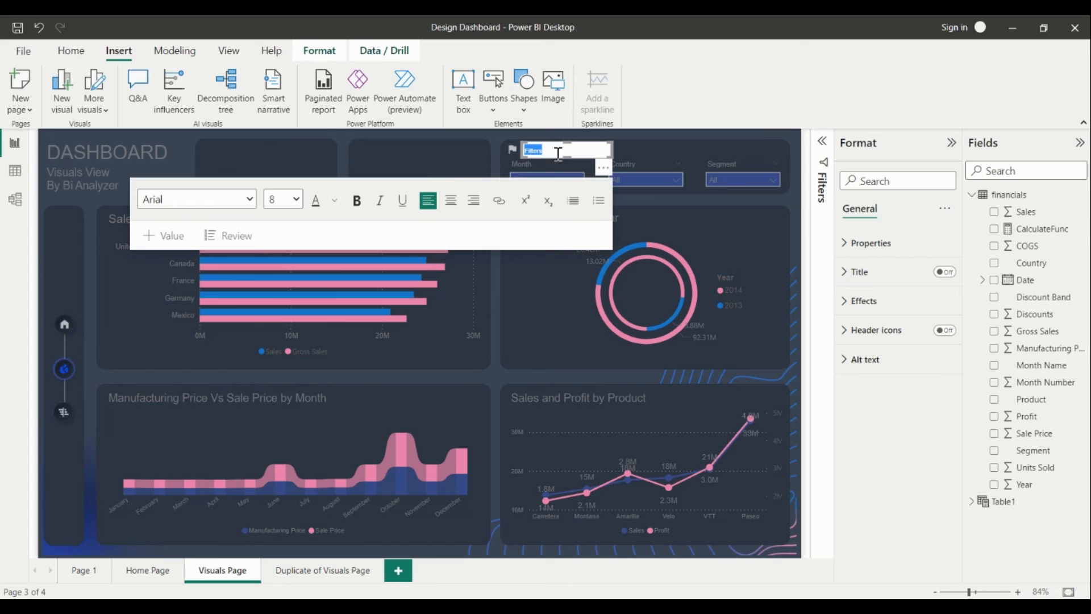
left_click(335, 204)
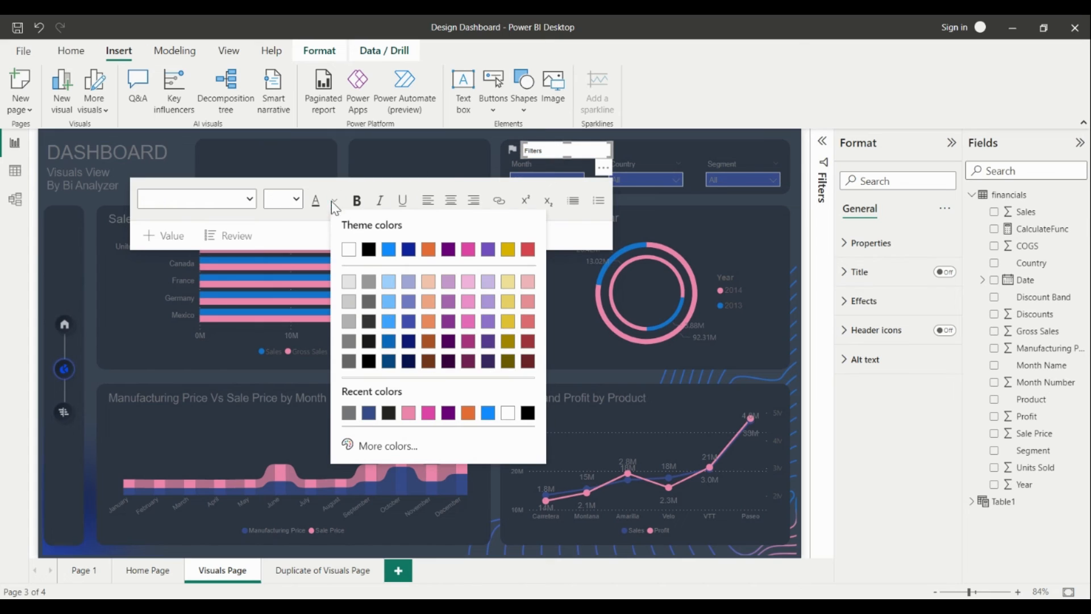
left_click(347, 417)
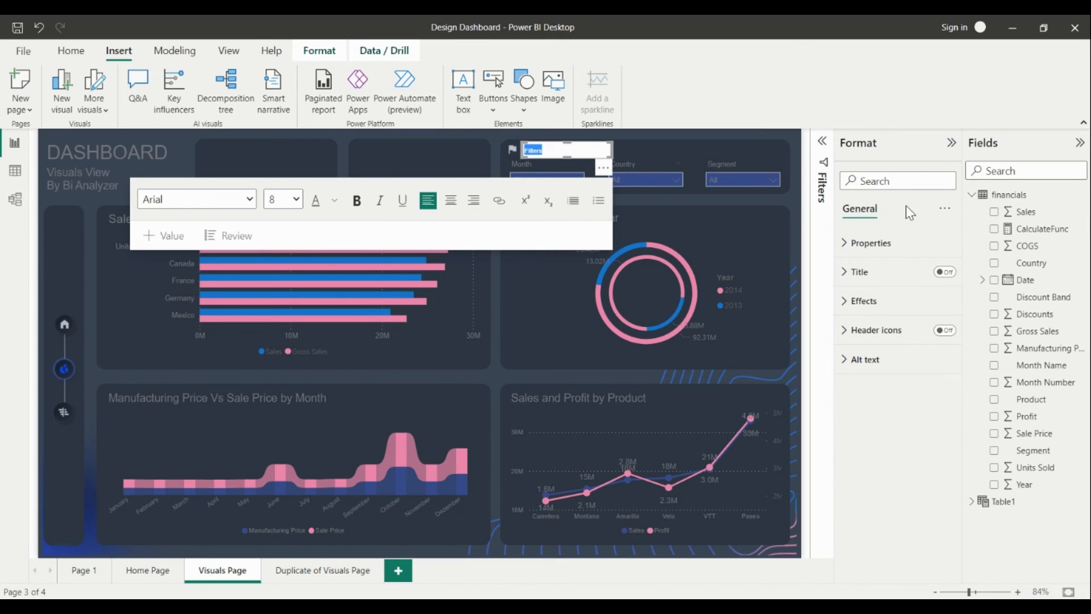
Turn off the background of the "Filters" text box and set its text size to 9
left_click(881, 303)
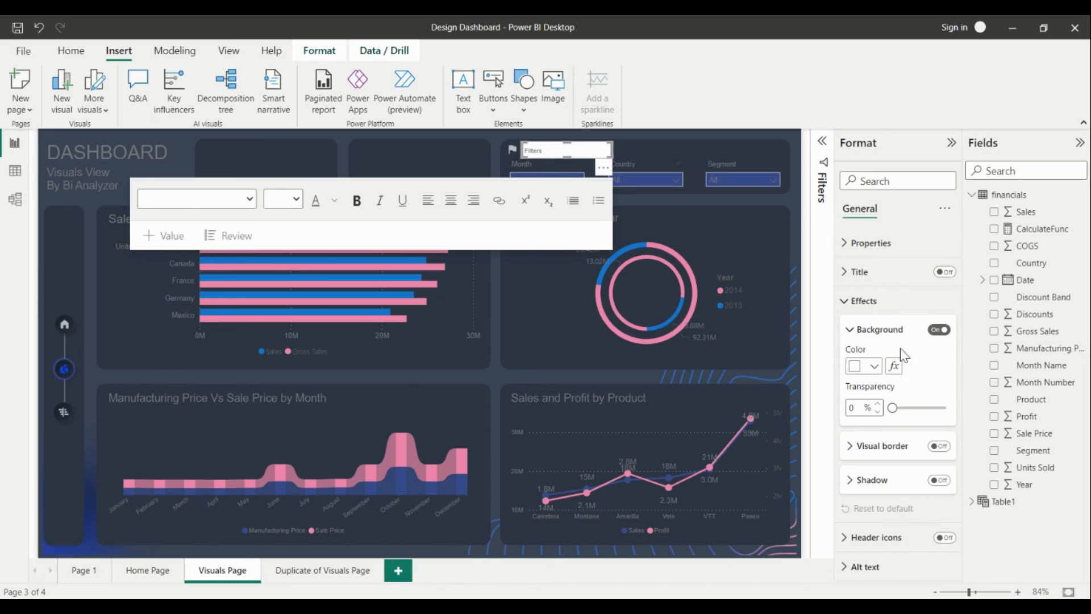
left_click(932, 330)
left_click(350, 136)
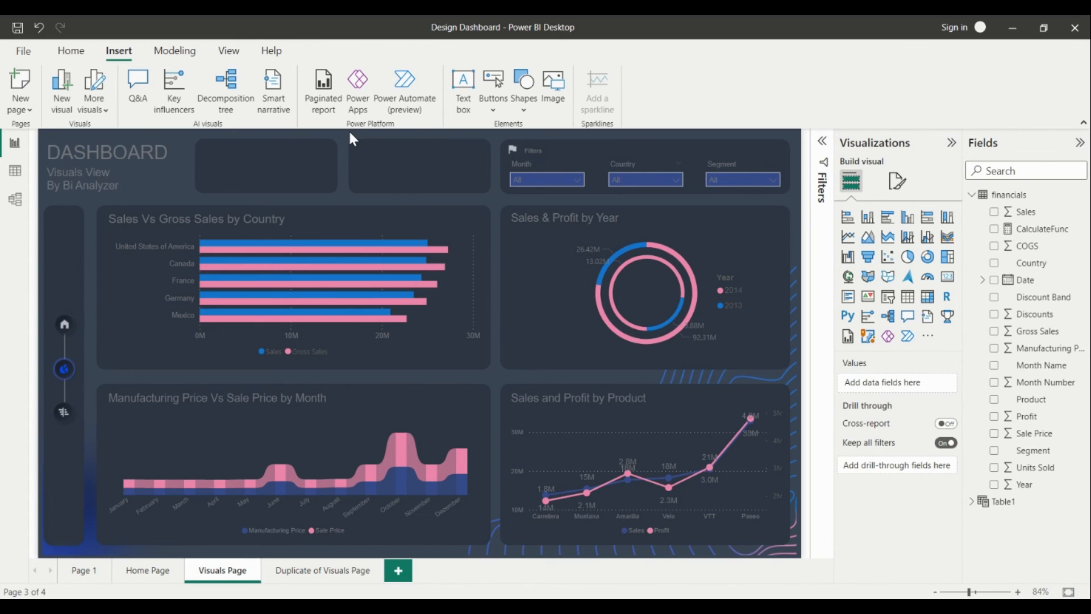
double_click(558, 153)
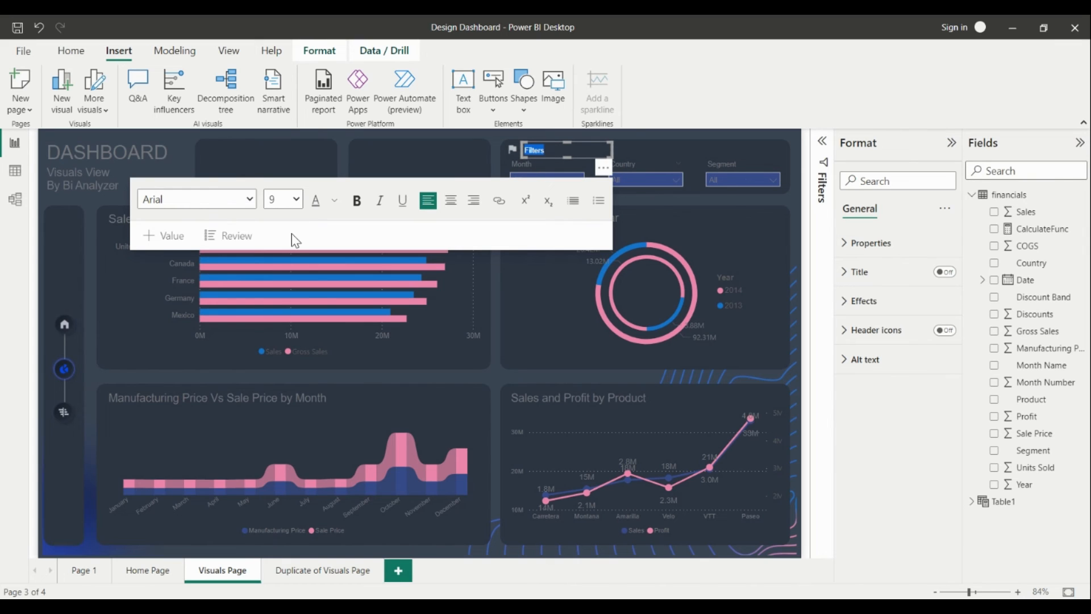
left_click(343, 136)
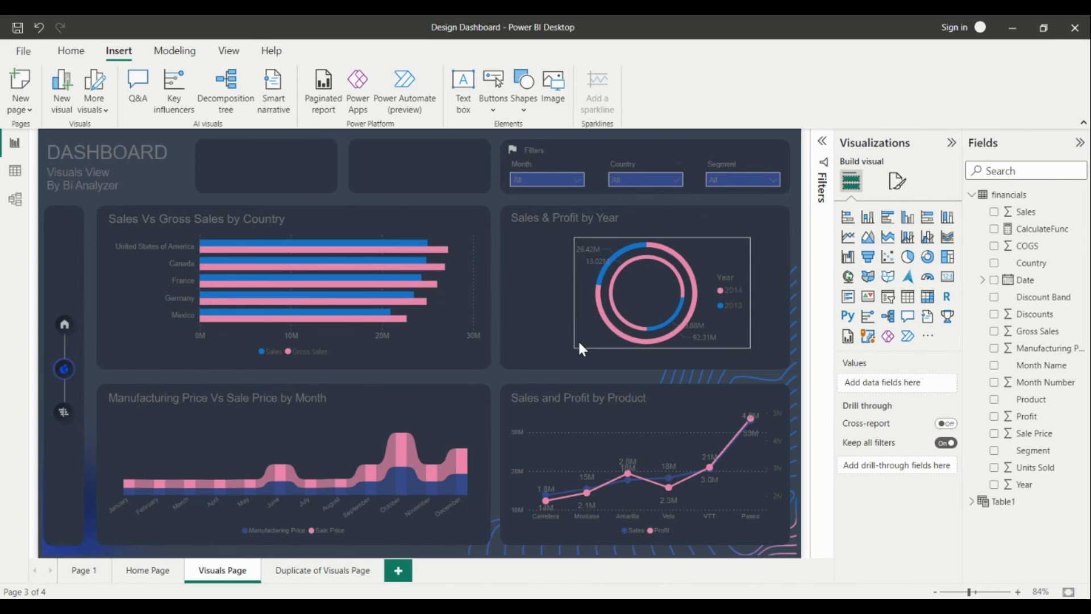
Nudge the "Filters" text box slightly left and up so it sits closer to the flag icon
left_click(578, 149)
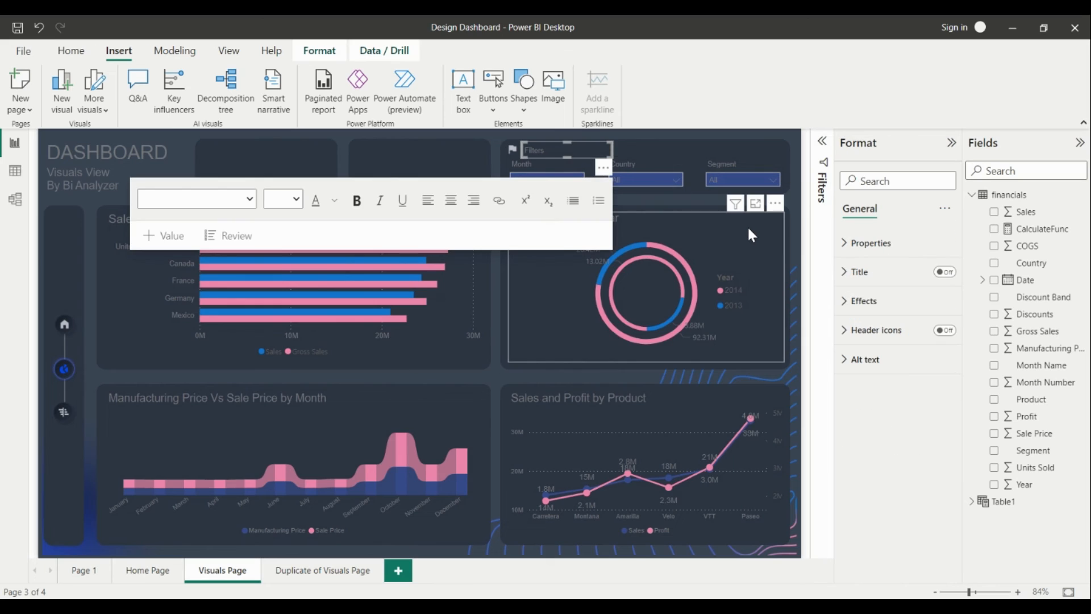
key("Left")
key("Left")
key("Left")
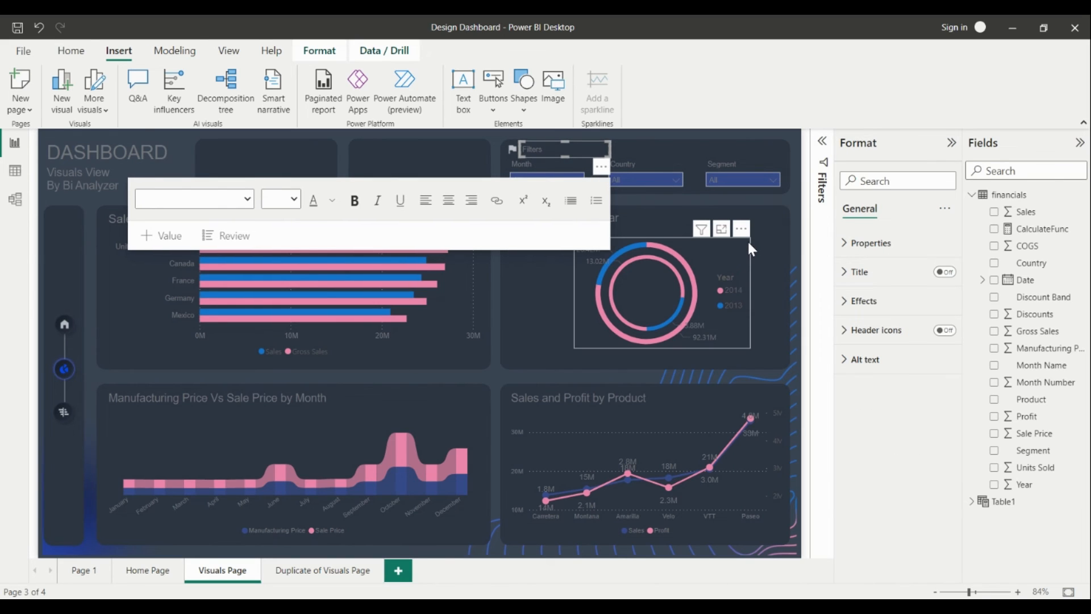
key("Up")
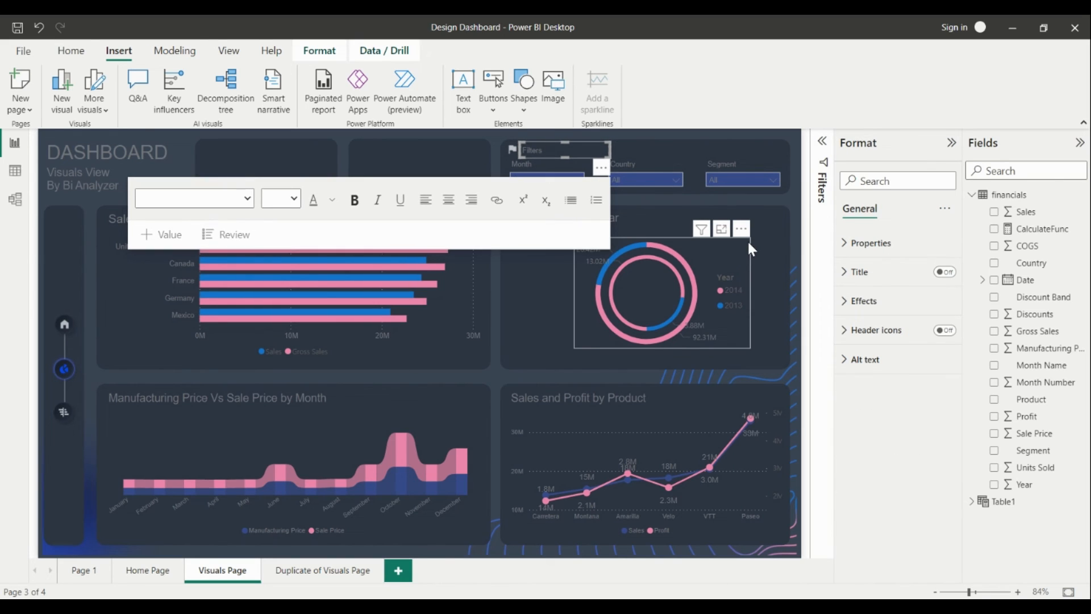
left_click(333, 133)
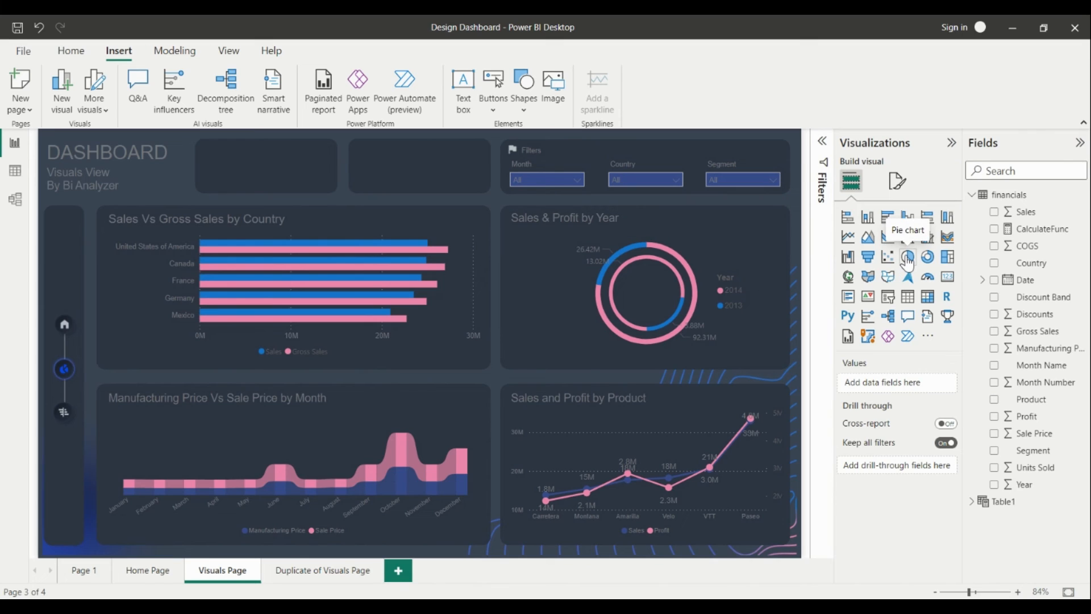
double_click(568, 147)
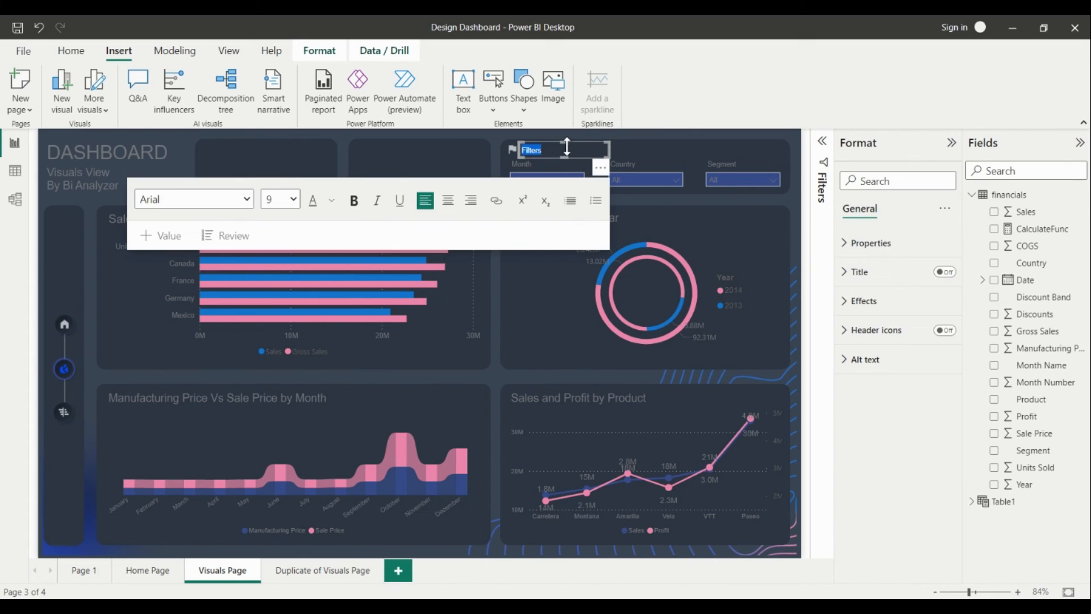
left_click(192, 162)
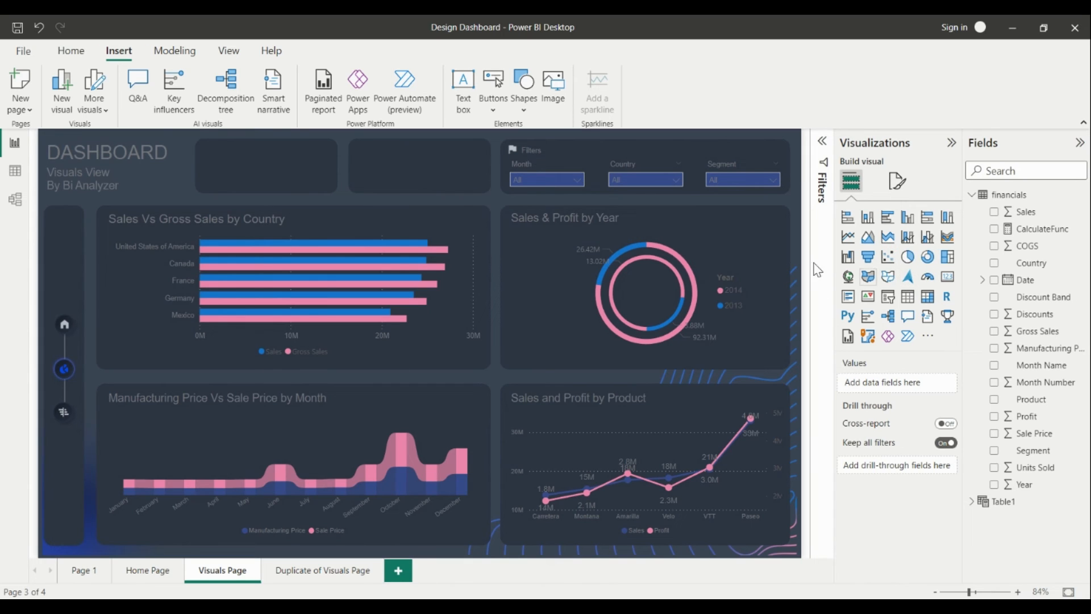
Place a copy of the flag icon in the first header card and set its vertical position to 20
left_click(511, 152)
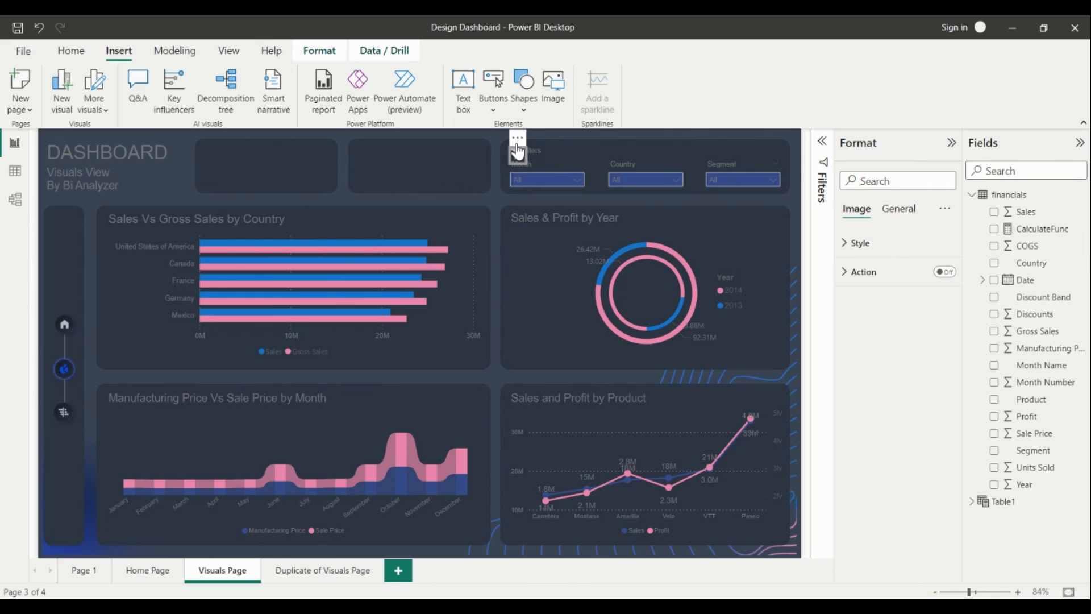
left_click_drag(513, 151, 204, 142)
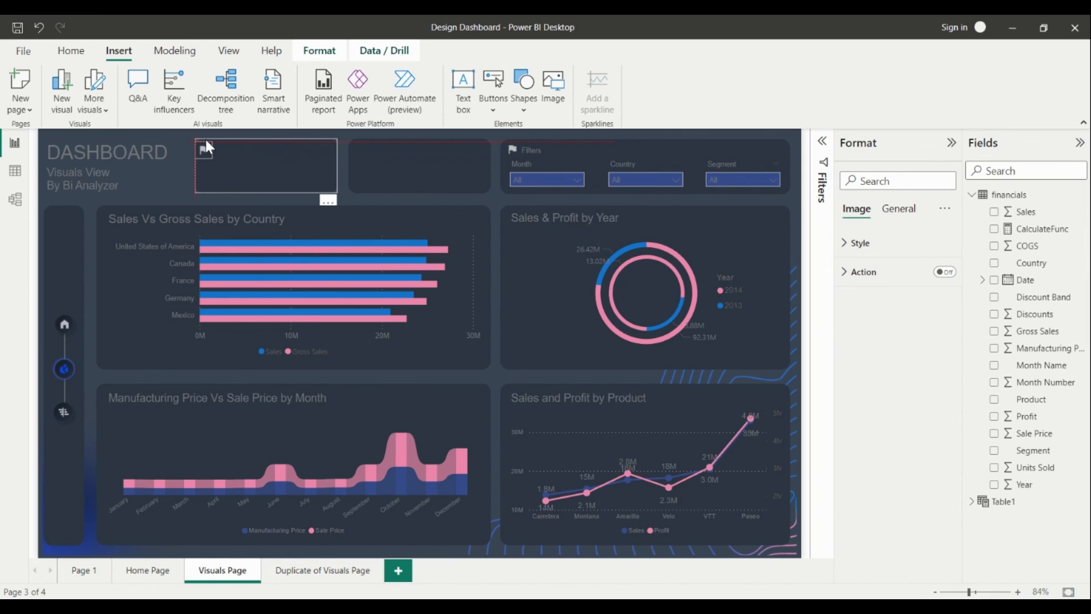
left_click(516, 158)
left_click(900, 210)
left_click(886, 248)
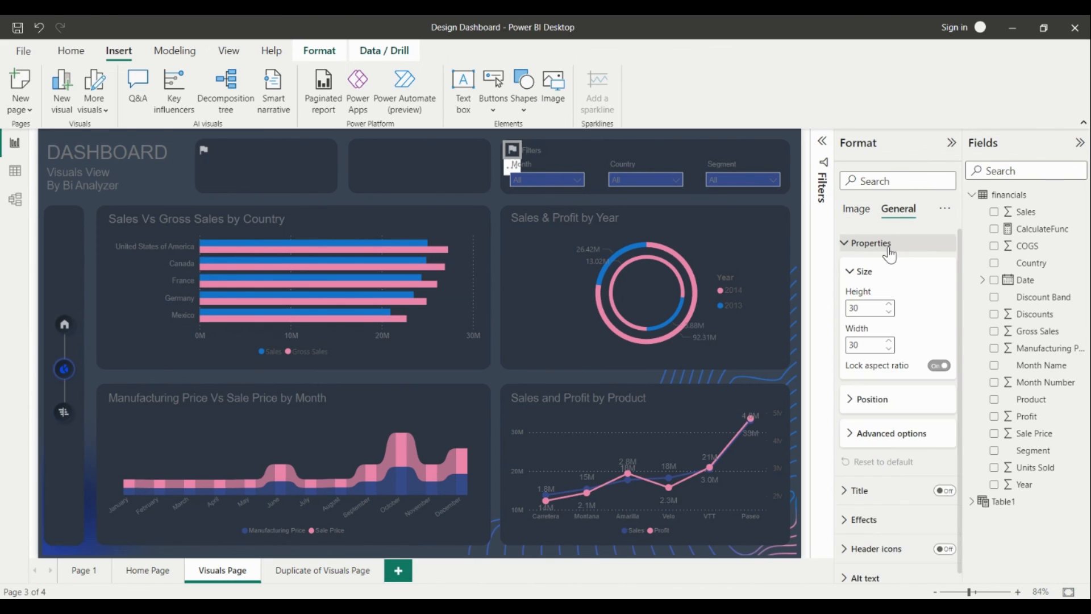
left_click(889, 405)
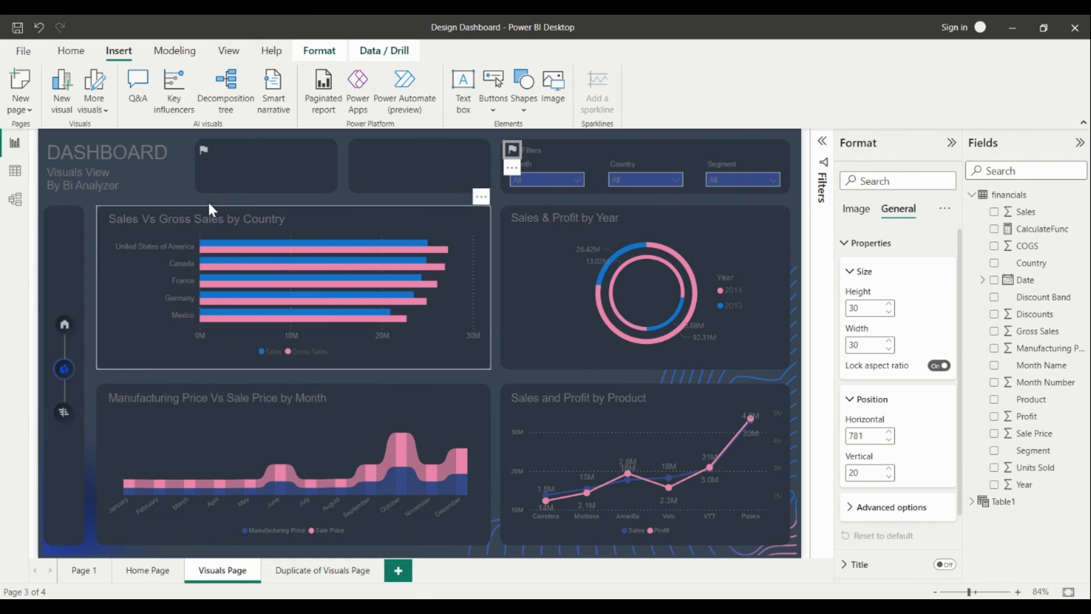
left_click(203, 150)
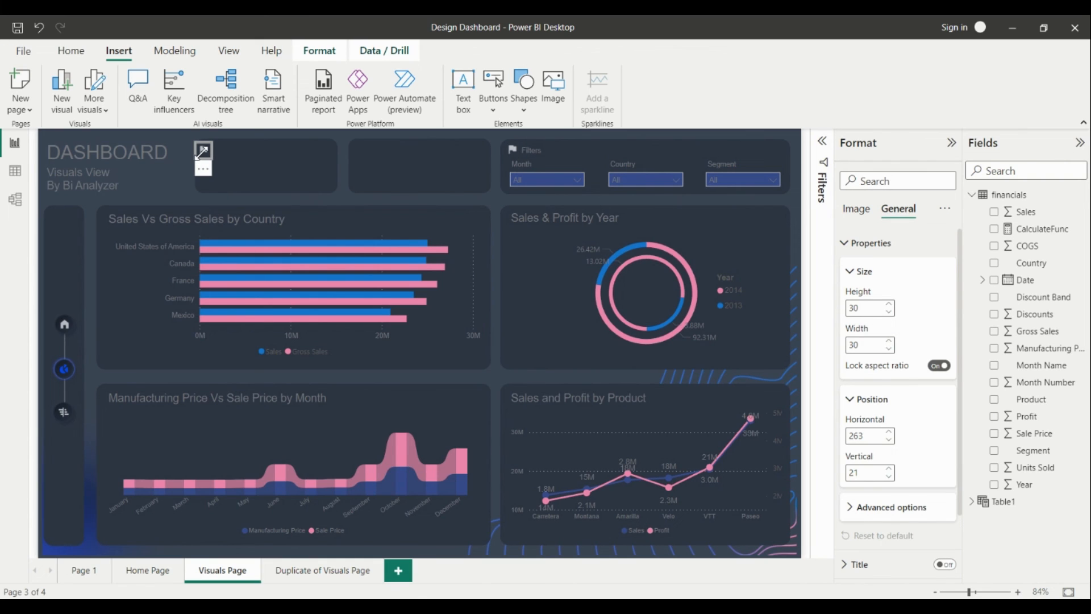
left_click(888, 477)
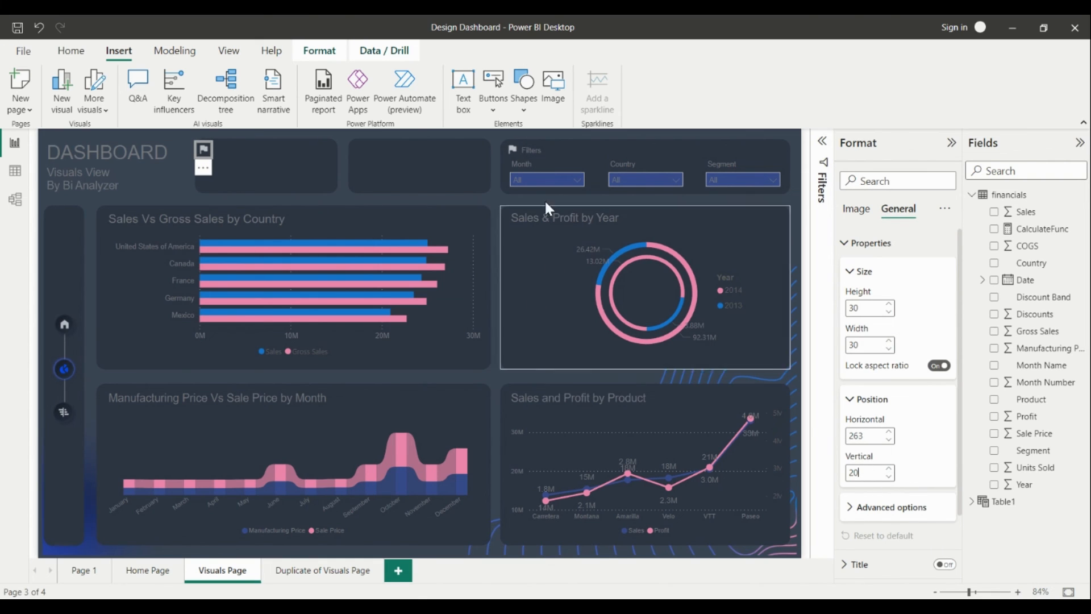
Duplicate the "Filters" text box and place the copy beside the flag icon in the first header card
left_click(537, 145)
key("ctrl+c")
key("ctrl+v")
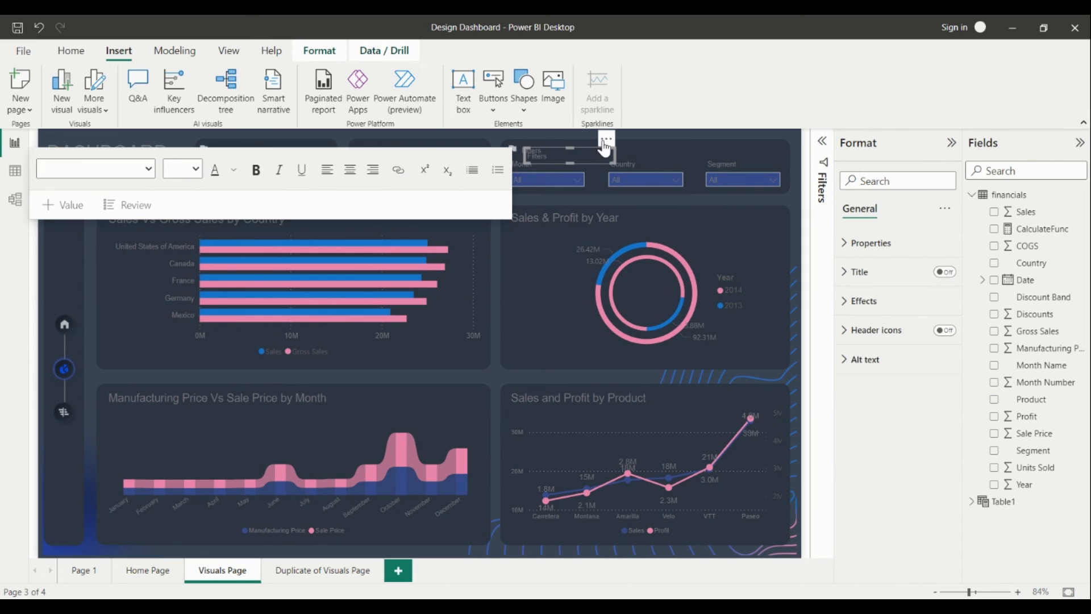
left_click_drag(603, 143, 288, 136)
Replace the copied label's text with "Products that Sold the Most" and widen its text box to fit within the first header card
left_click(272, 152)
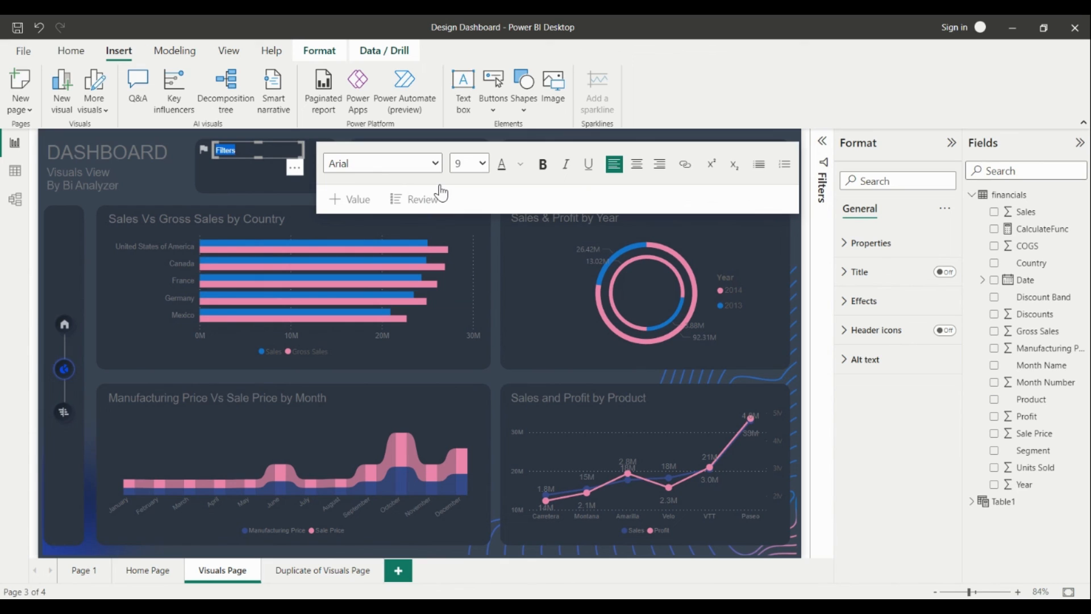
type("F")
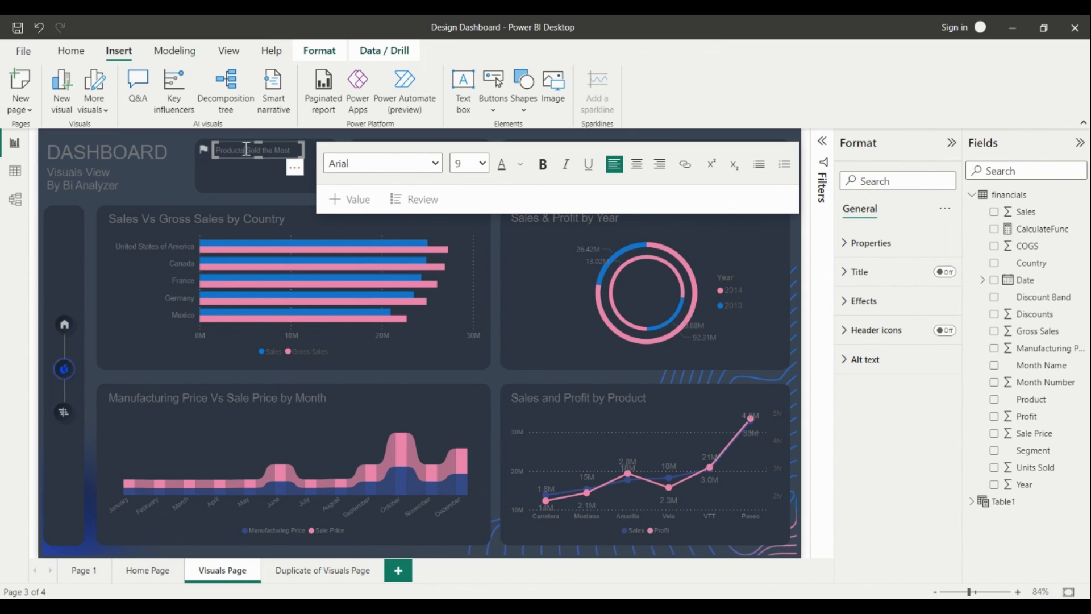
type("that")
left_click(328, 158)
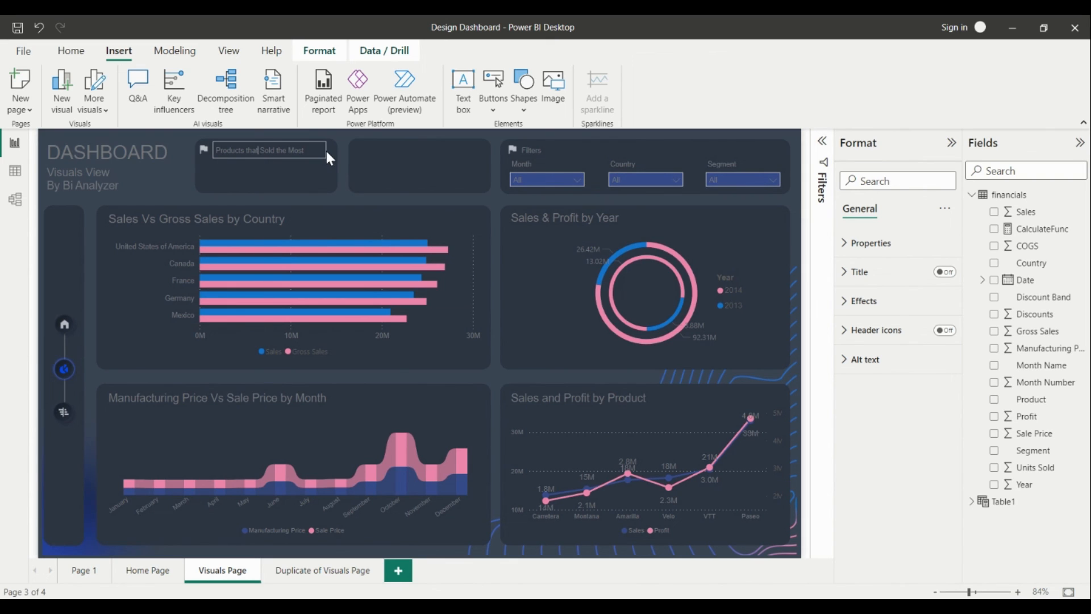
left_click(325, 148)
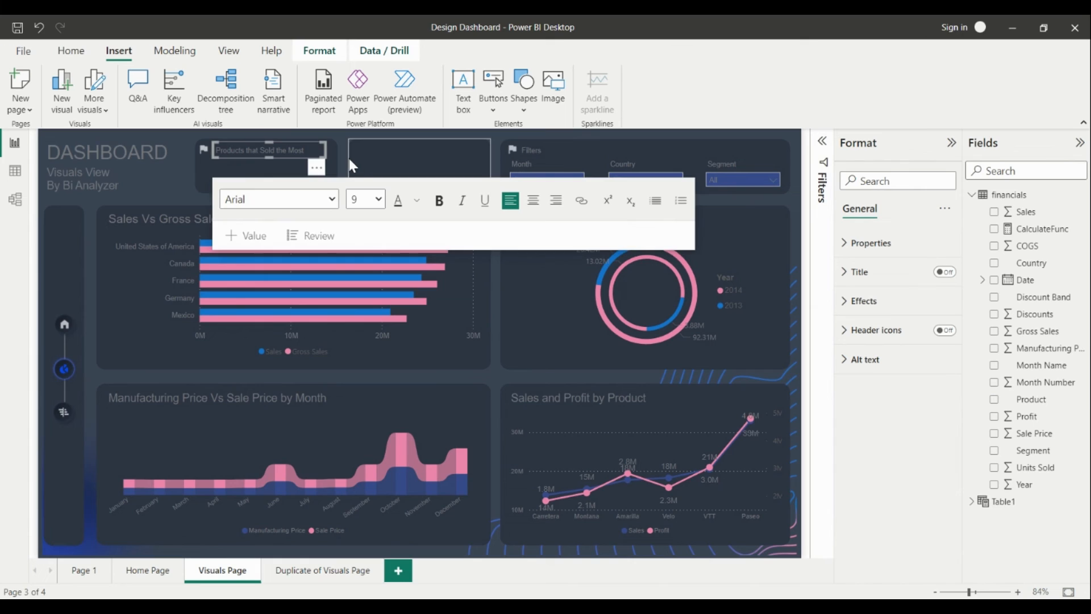
left_click(190, 151)
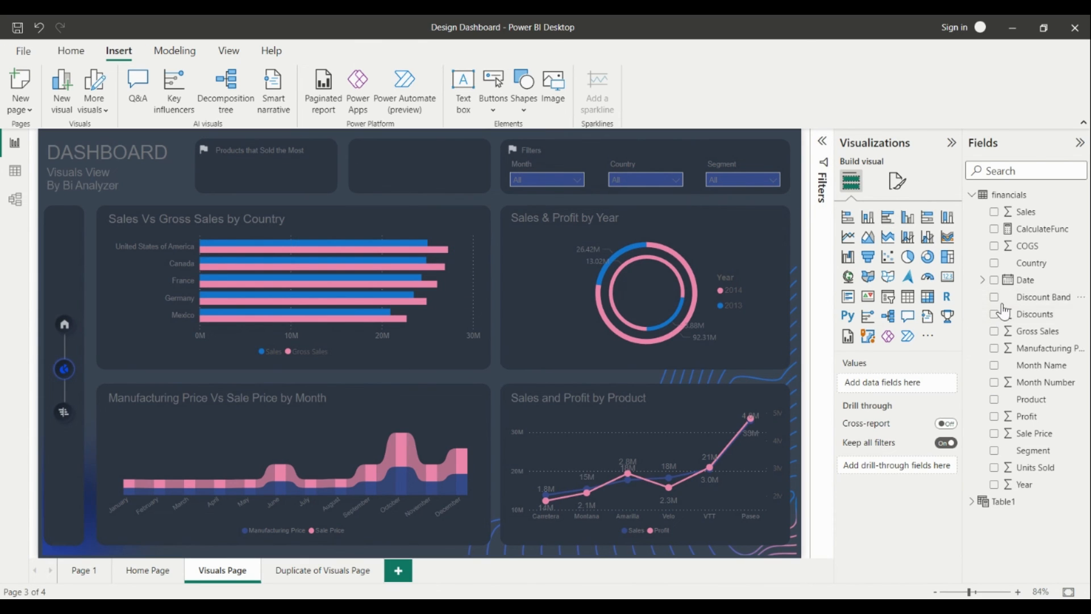
Add a multi-row card and size it to fit under the "Products that Sold the Most" label in the first header card
left_click(847, 296)
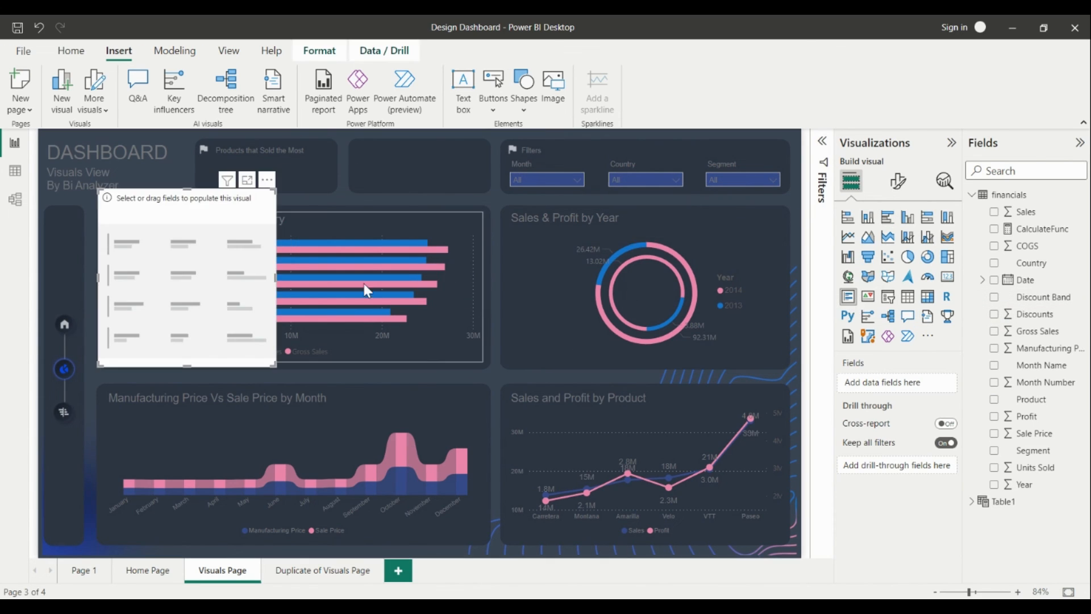
left_click_drag(272, 365, 279, 193)
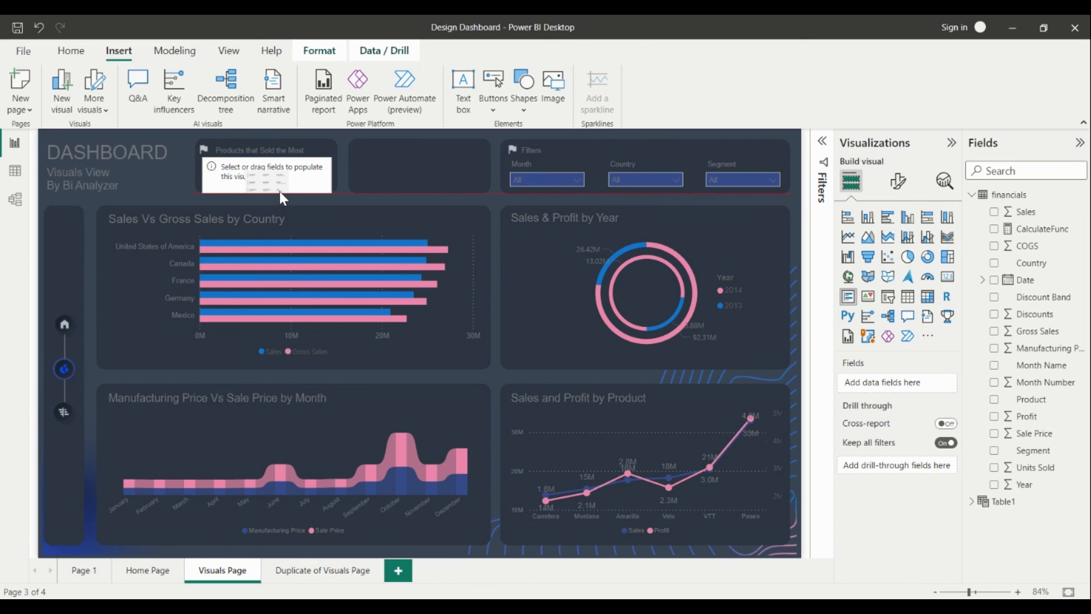
Nudge the "Products that Sold the Most" and "Filters" labels and their flag icons slightly up
double_click(258, 145)
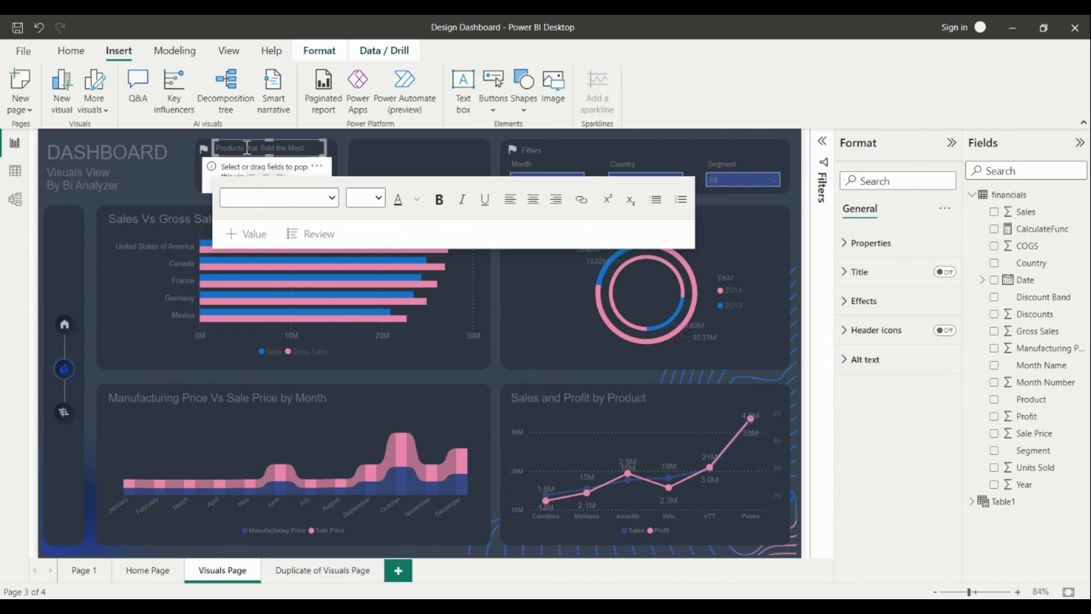
left_click(498, 303)
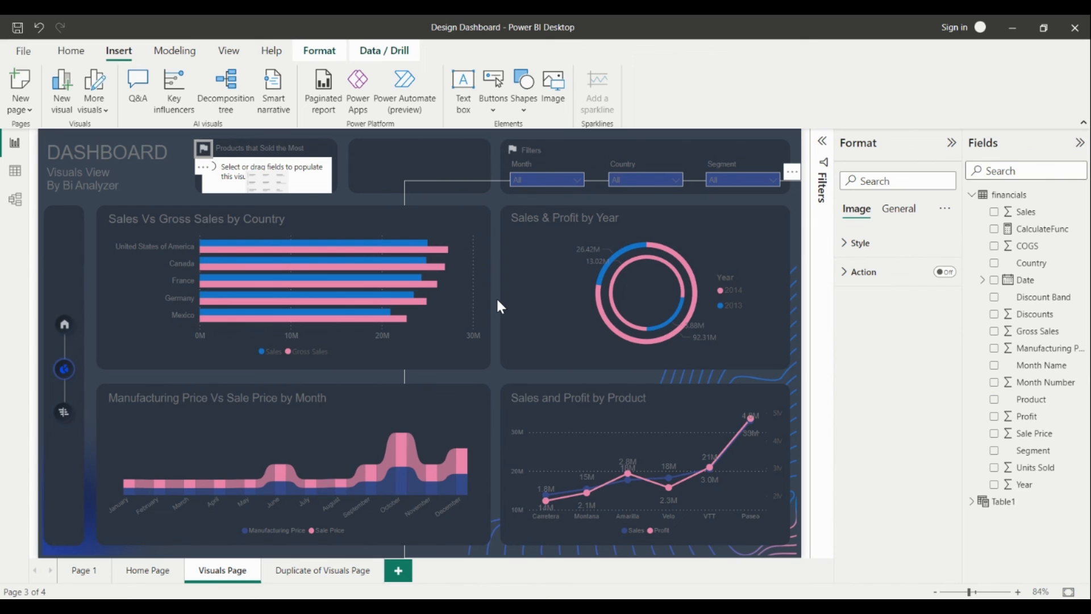
left_click(560, 143)
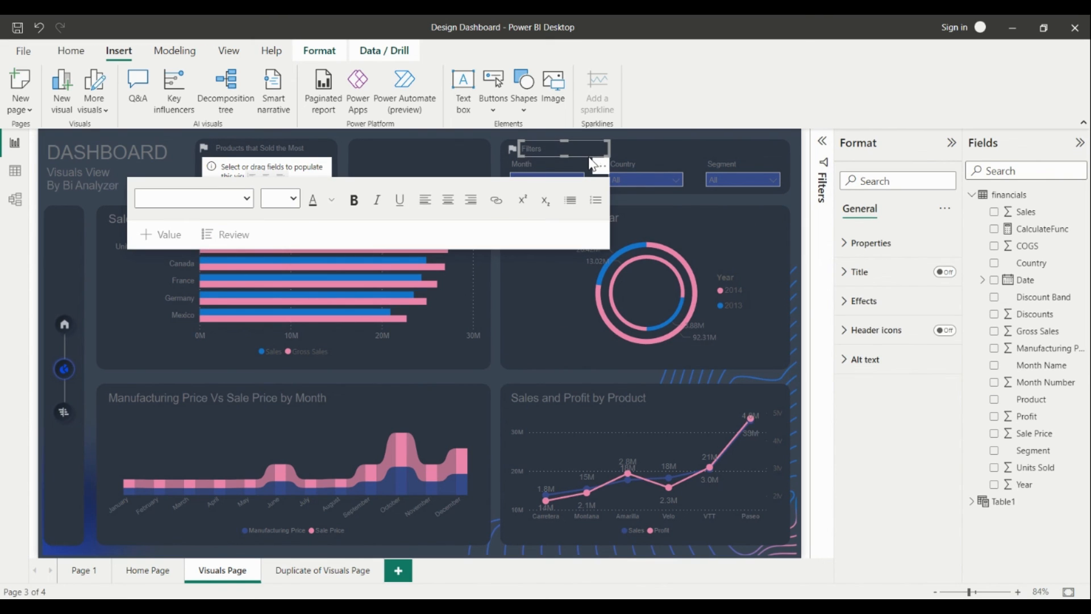
left_click(664, 219)
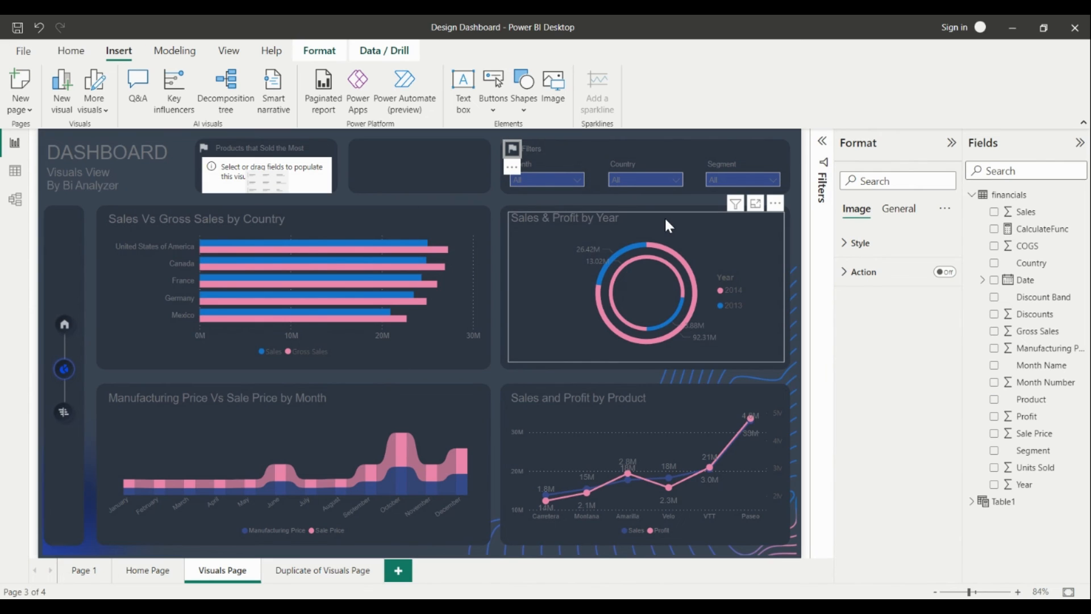
Populate the multi-row card with the Product and Units Sold fields
left_click(296, 170)
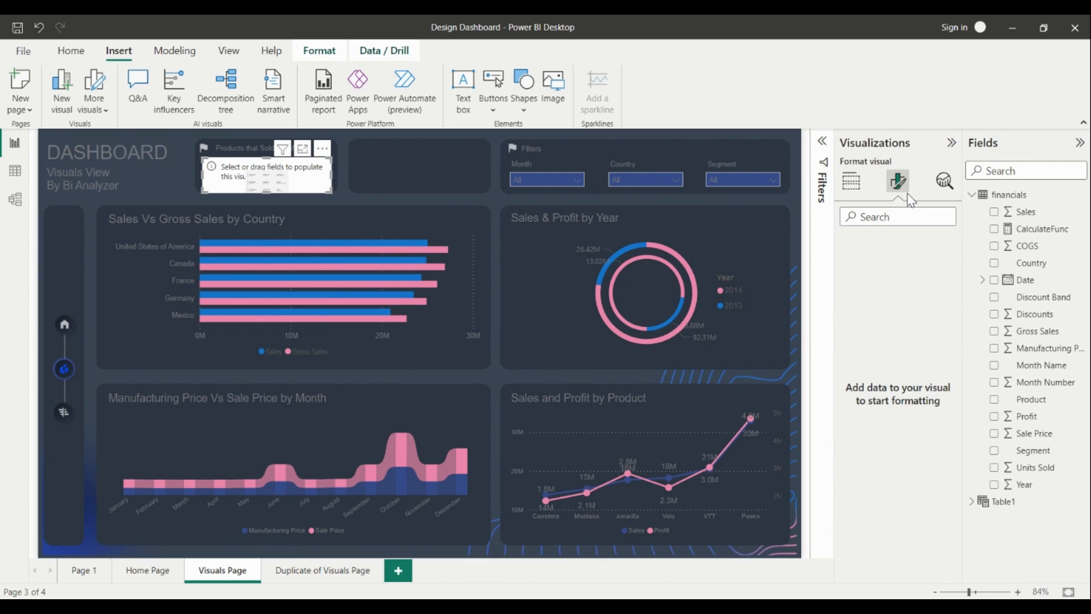
left_click(861, 187)
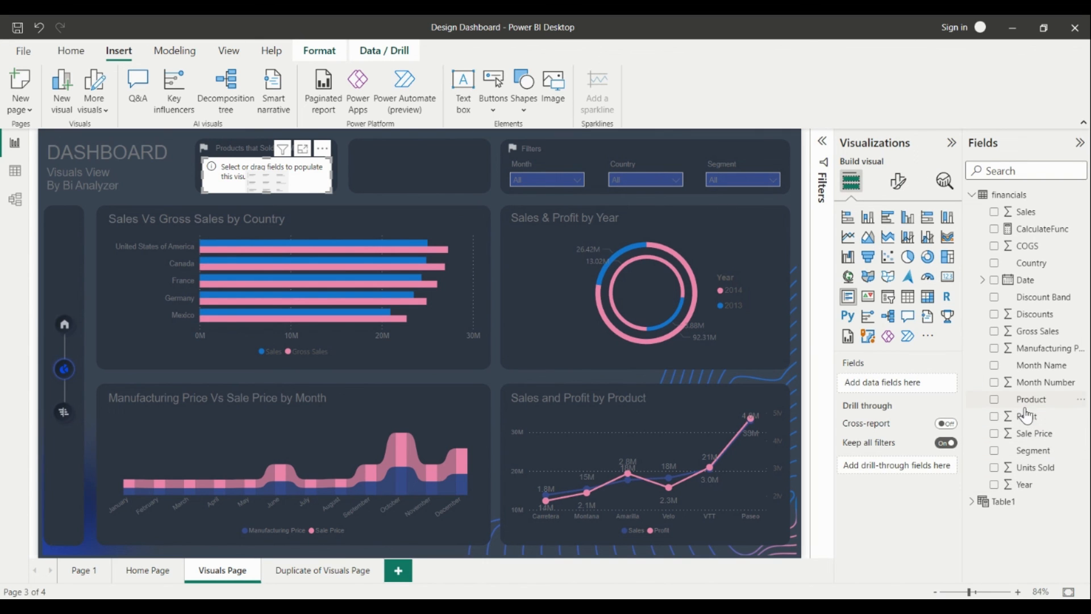
left_click_drag(1028, 399, 921, 383)
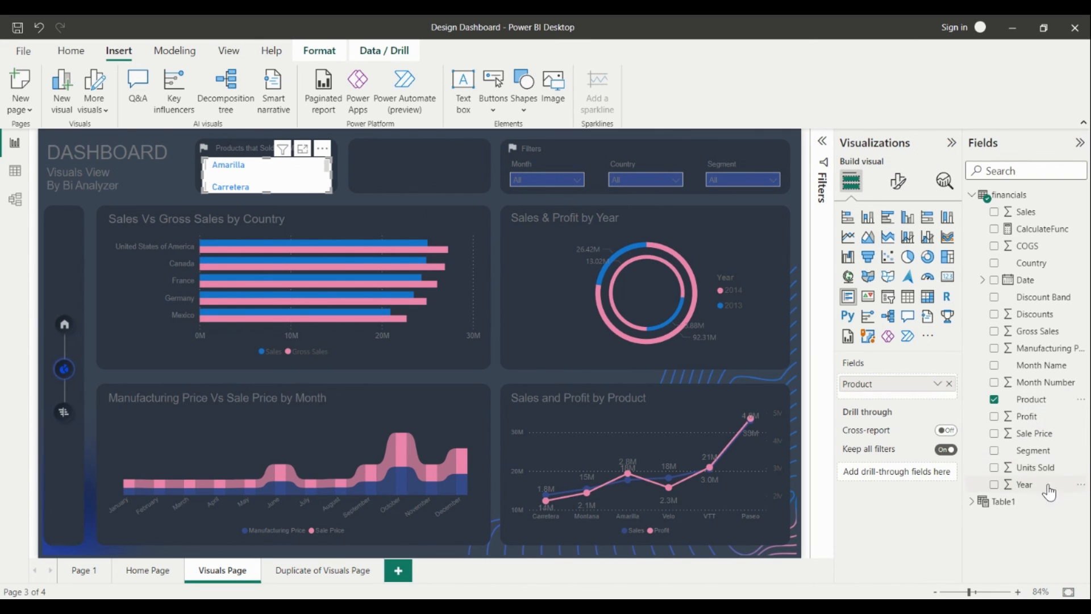
left_click_drag(1035, 473, 897, 395)
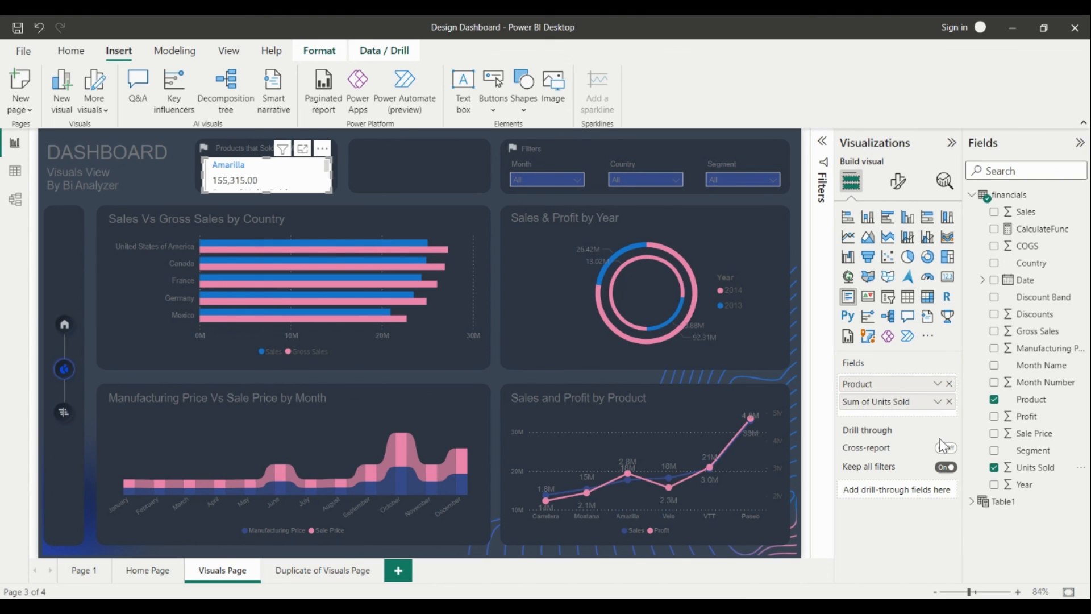
Turn off the category labels of the multi-row card
left_click(897, 181)
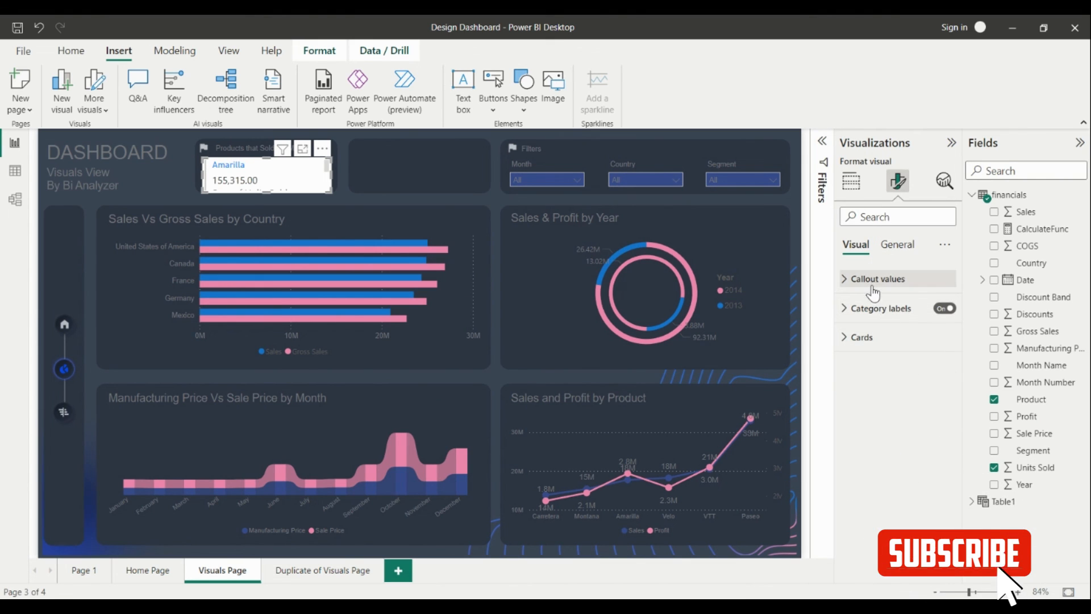
left_click(897, 245)
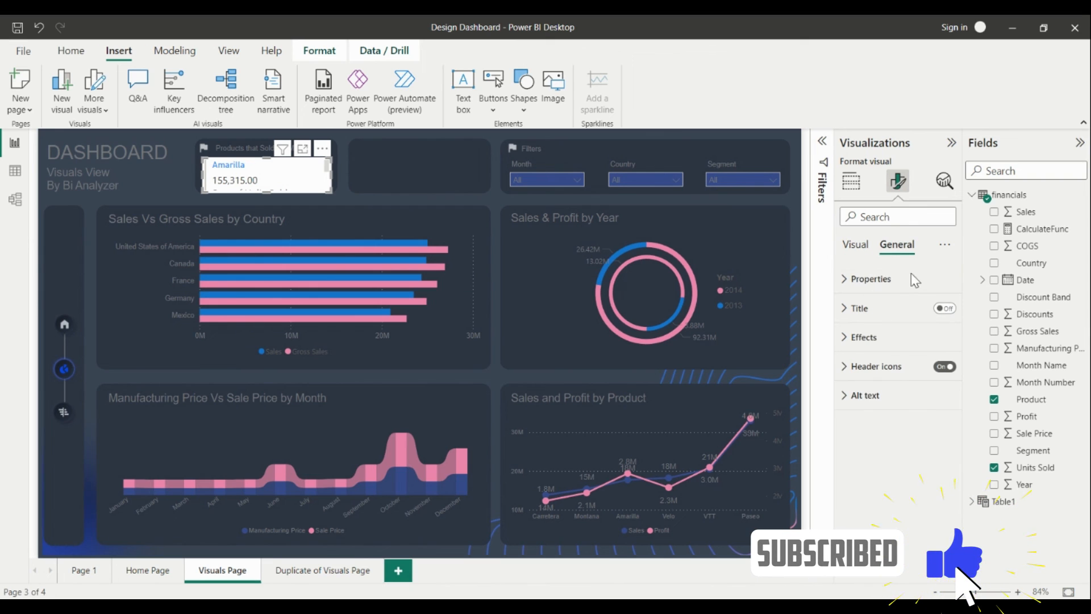
left_click(856, 245)
left_click(895, 309)
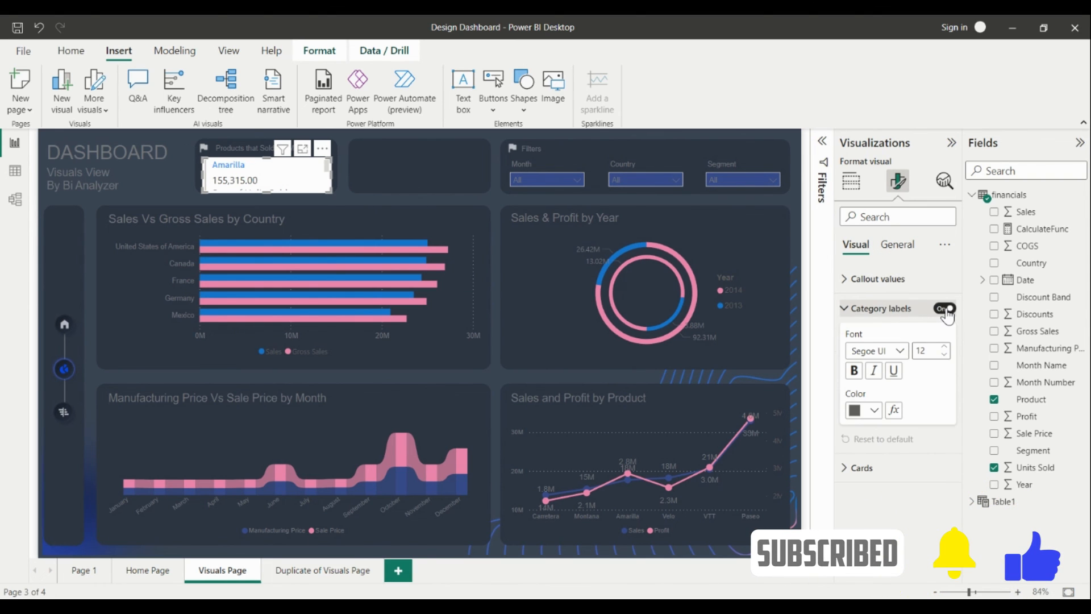
left_click(945, 309)
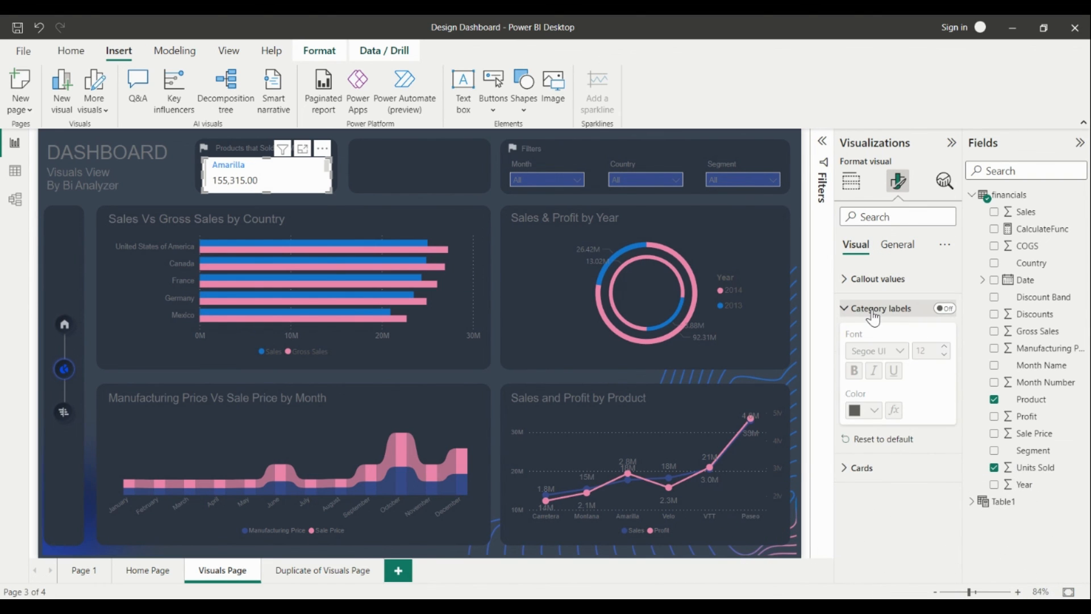
Set the multi-row card's callout values to Arial, size 12, in the recent pink color
left_click(852, 278)
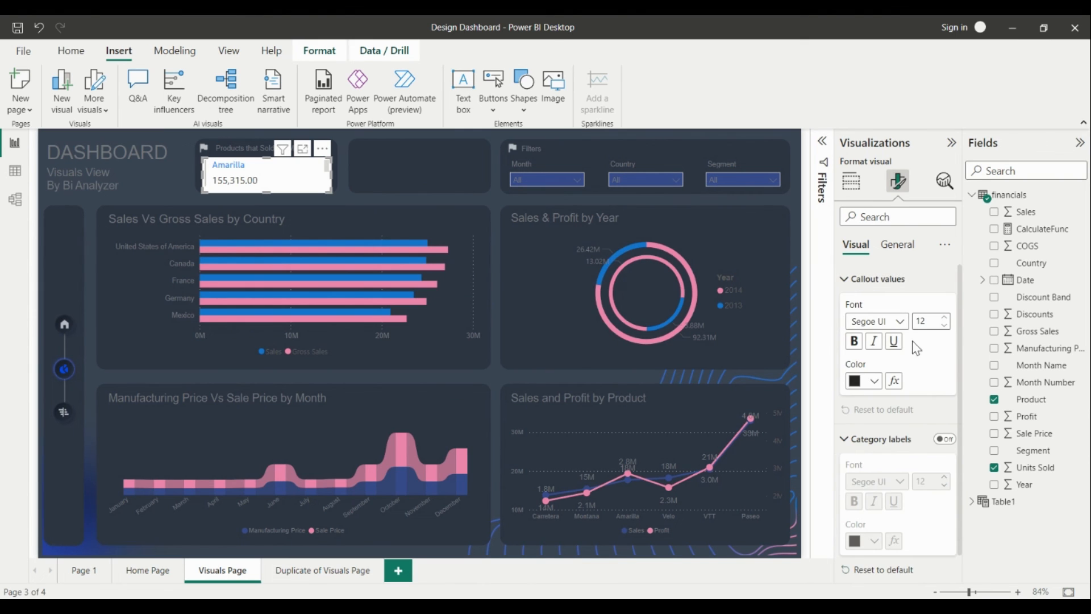
left_click(899, 321)
scroll(880, 351, "up", 3)
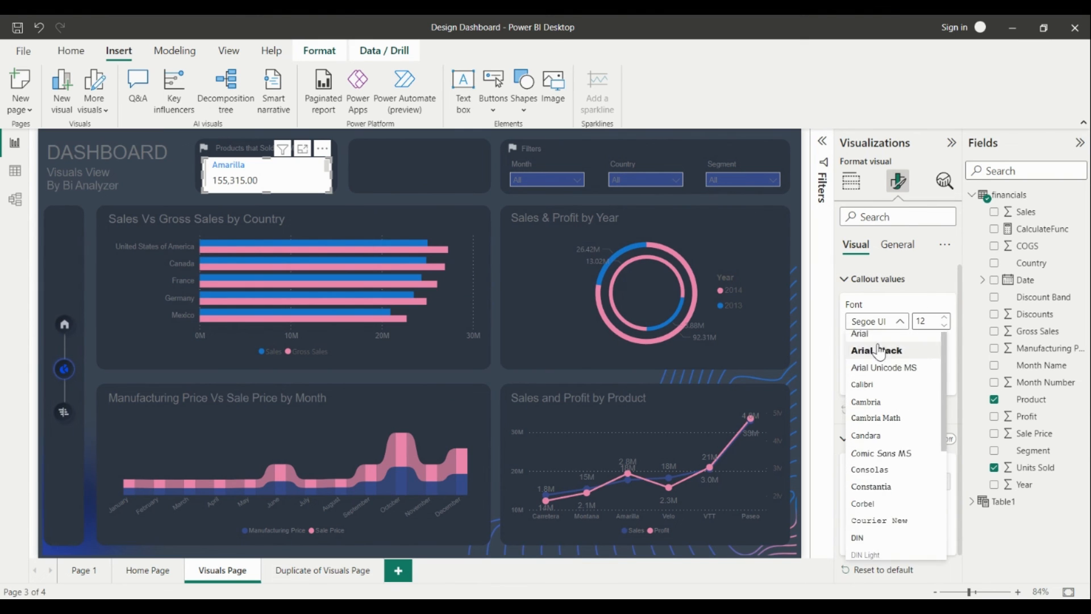
left_click(903, 336)
left_click(943, 326)
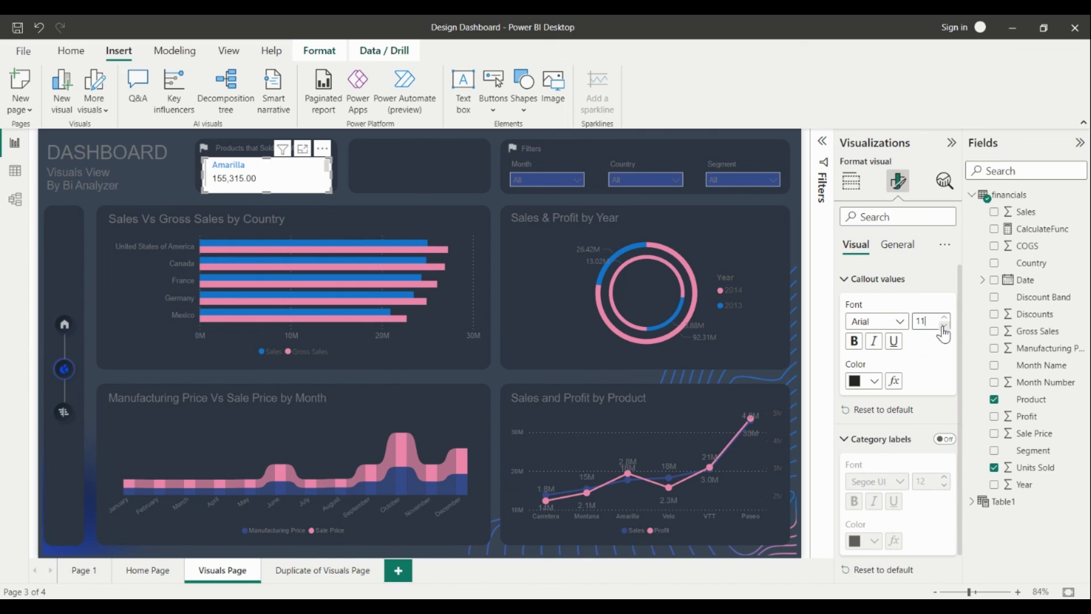
left_click(943, 317)
left_click(874, 381)
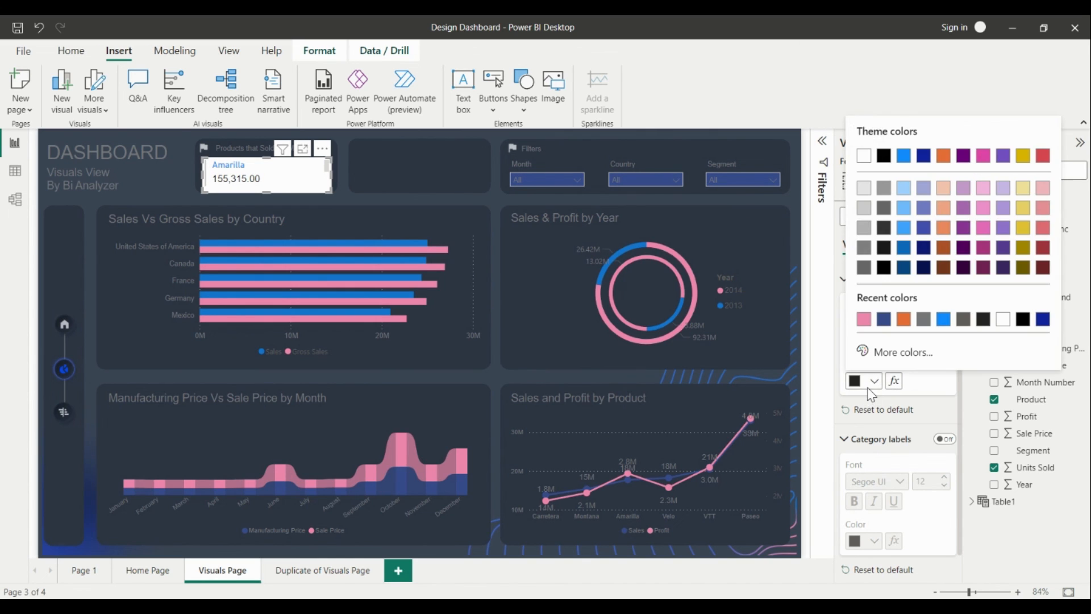
left_click(864, 321)
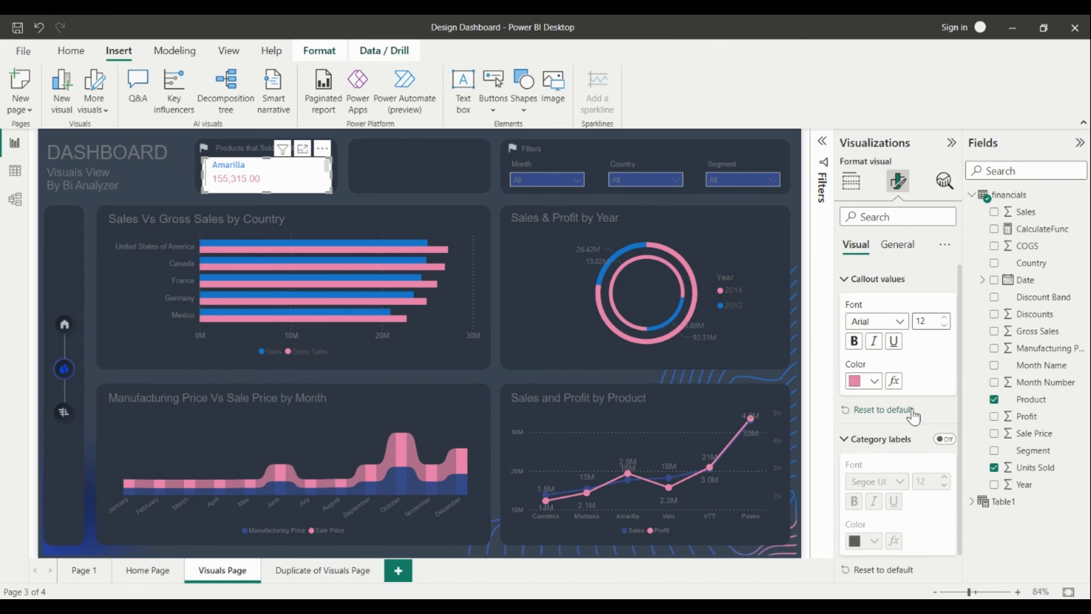
Set the title font of the multi-row card's cards to Arial in the recent gray color
scroll(909, 420, "down", 1)
left_click(860, 415)
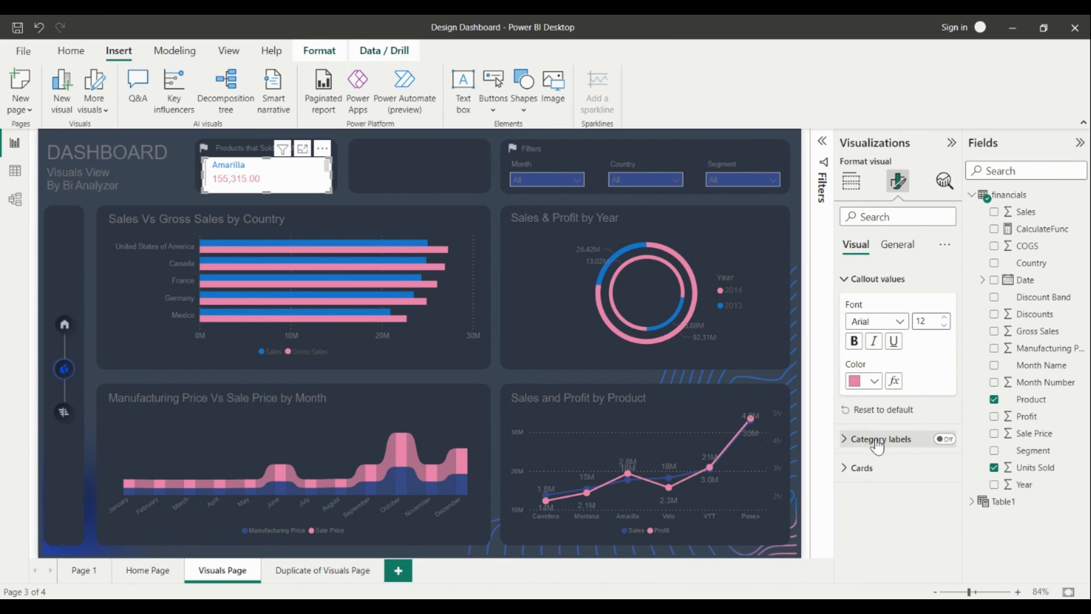
left_click(860, 463)
scroll(893, 495, "down", 2)
scroll(894, 491, "down", 1)
left_click(877, 452)
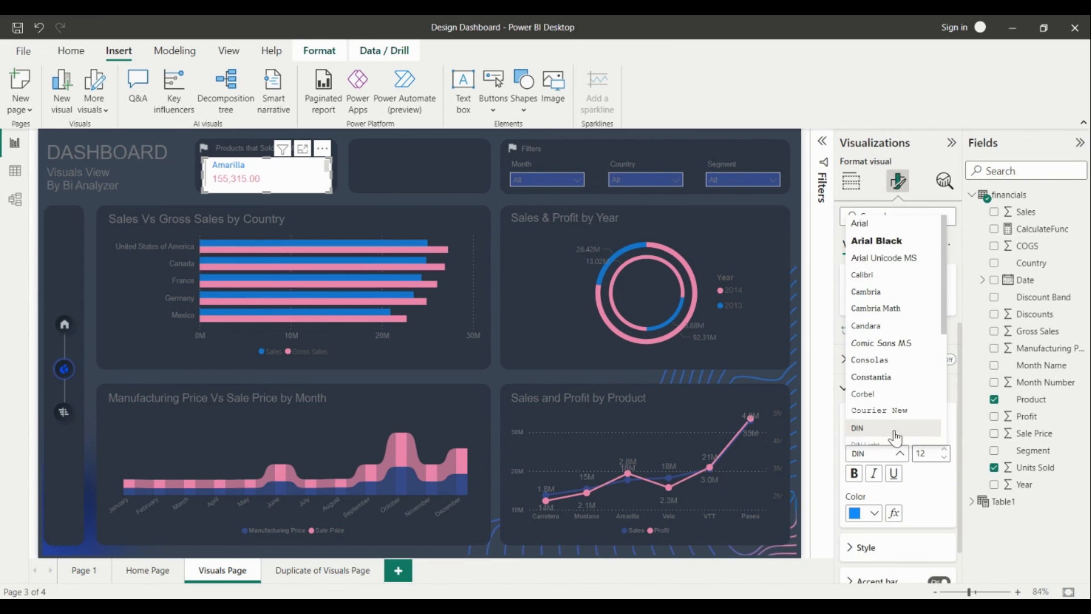
left_click(873, 226)
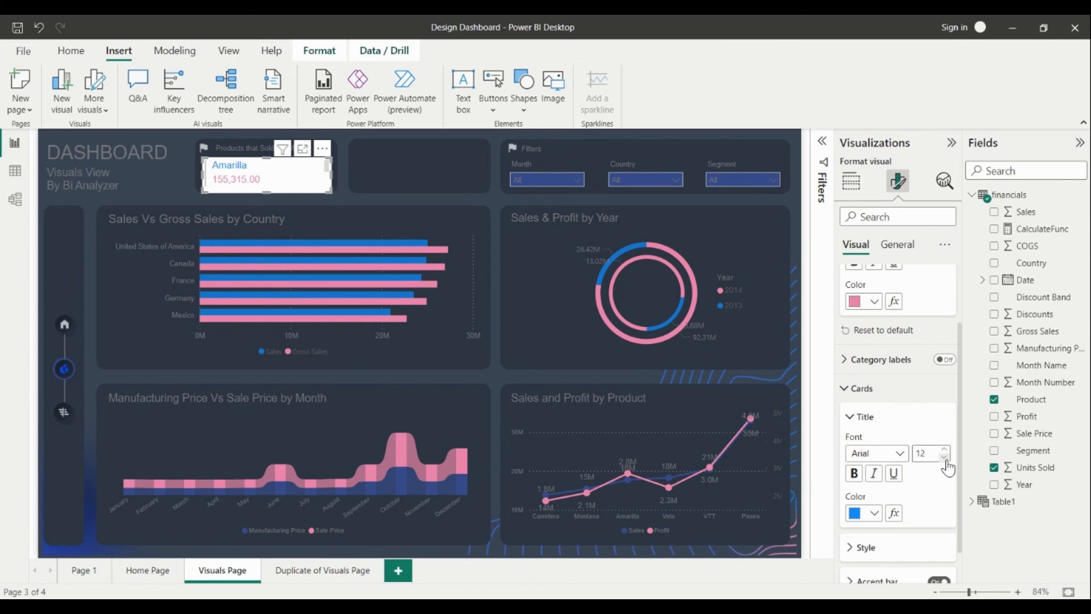
left_click(873, 513)
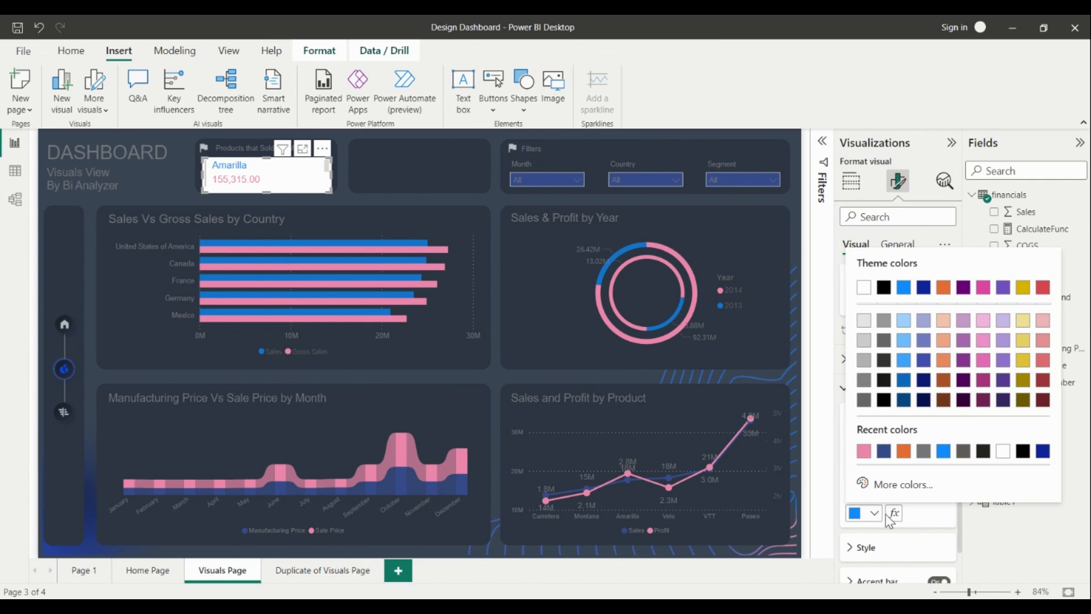
left_click(924, 450)
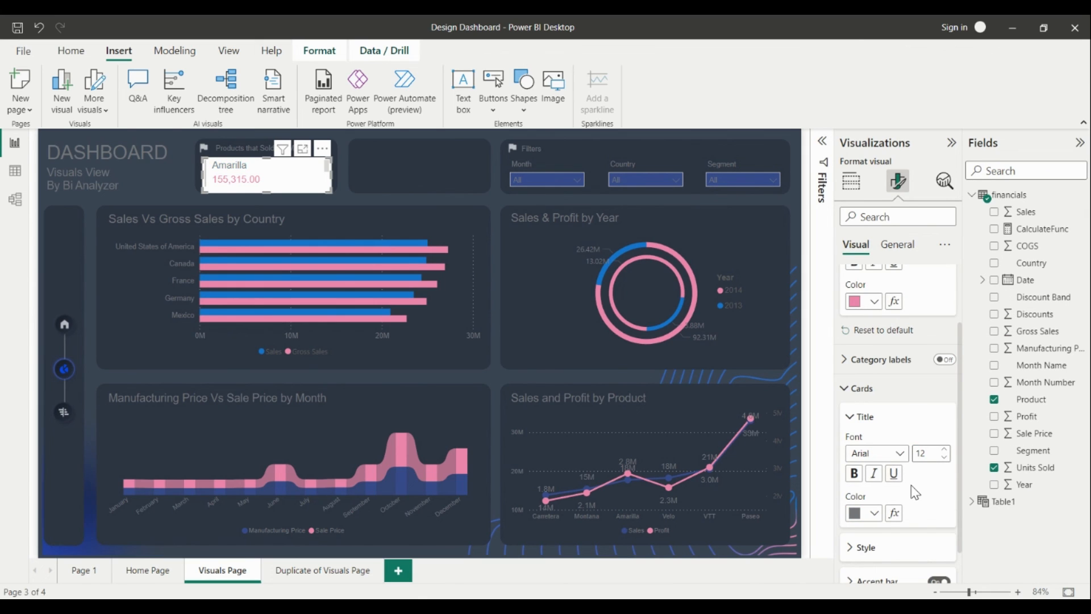
Turn off the background of the multi-row card and deselect it
scroll(911, 486, "down", 1)
left_click(901, 253)
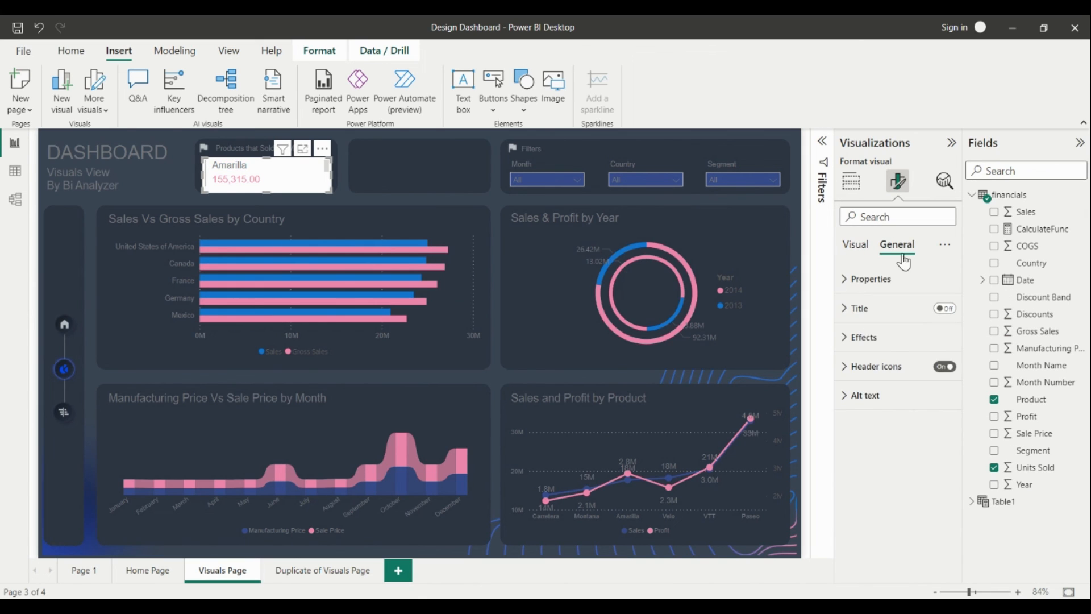
left_click(863, 340)
left_click(937, 365)
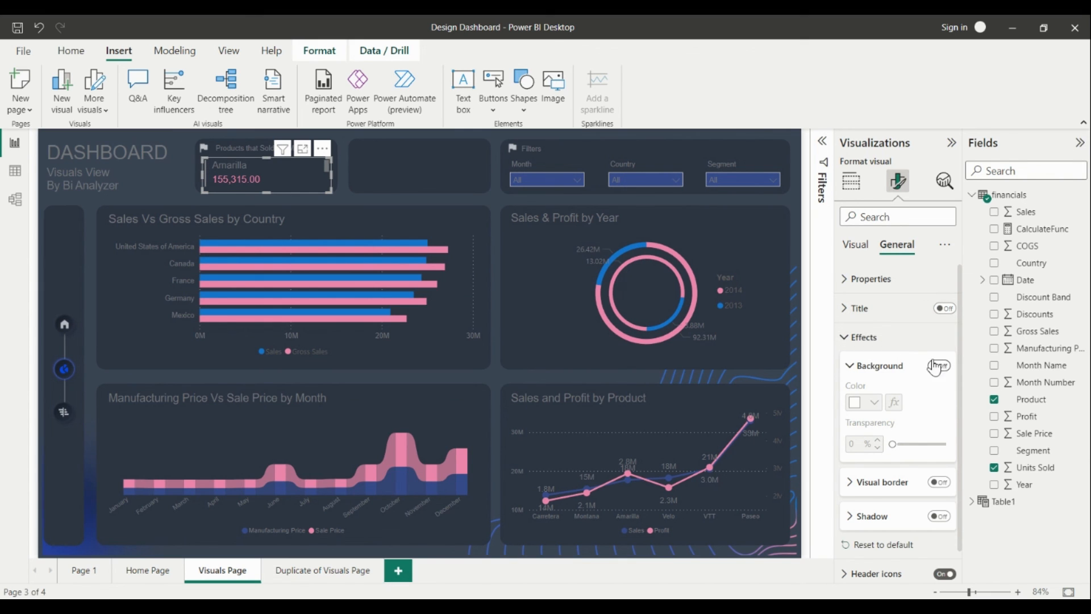
left_click(191, 200)
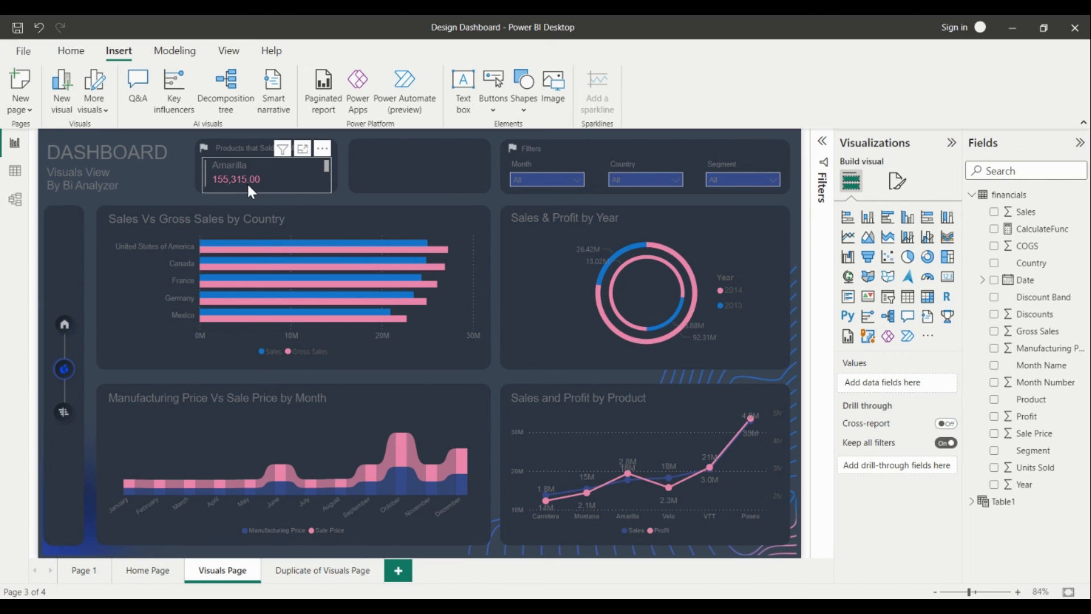
left_click(301, 179)
left_click(897, 181)
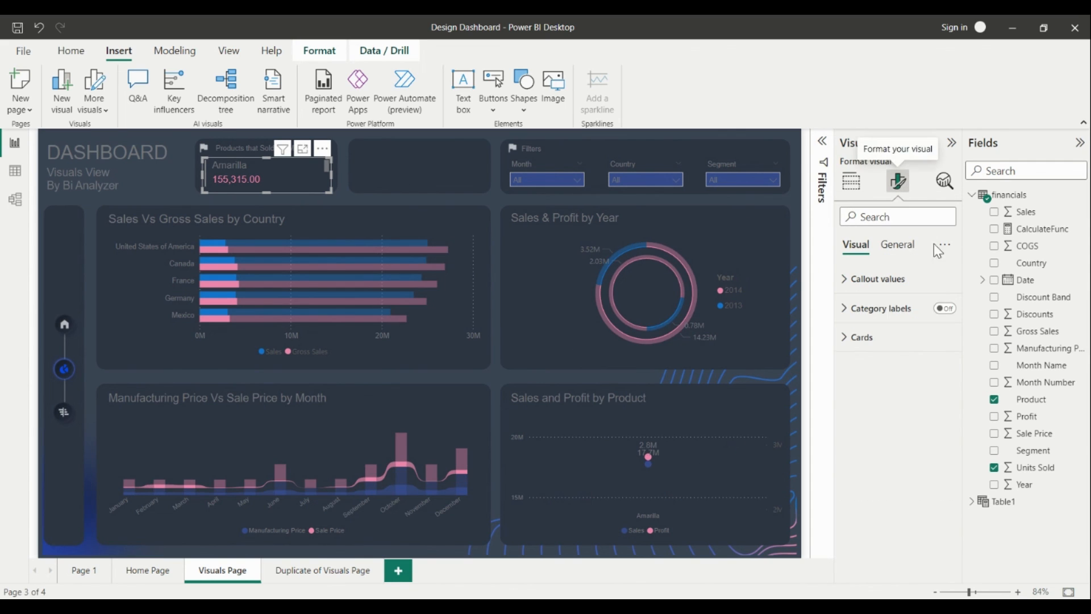
left_click(867, 311)
left_click(865, 311)
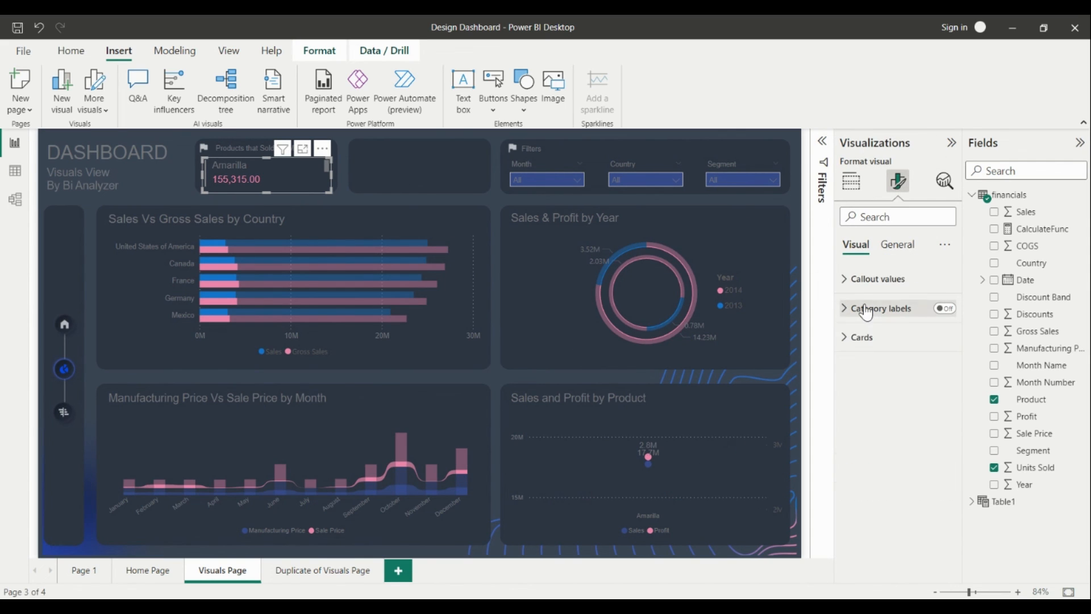
left_click(859, 280)
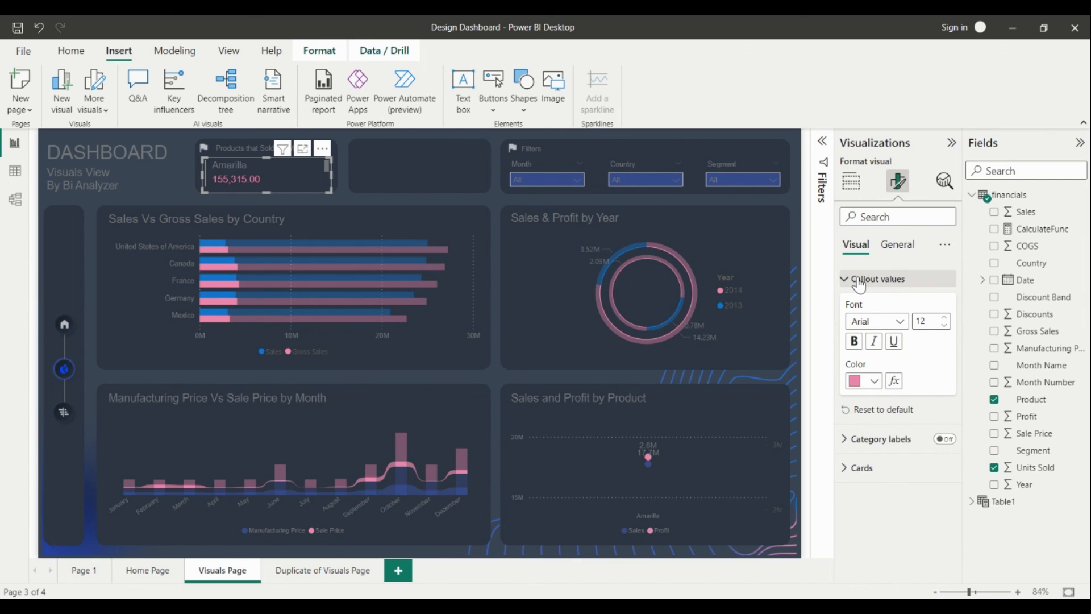
left_click(858, 280)
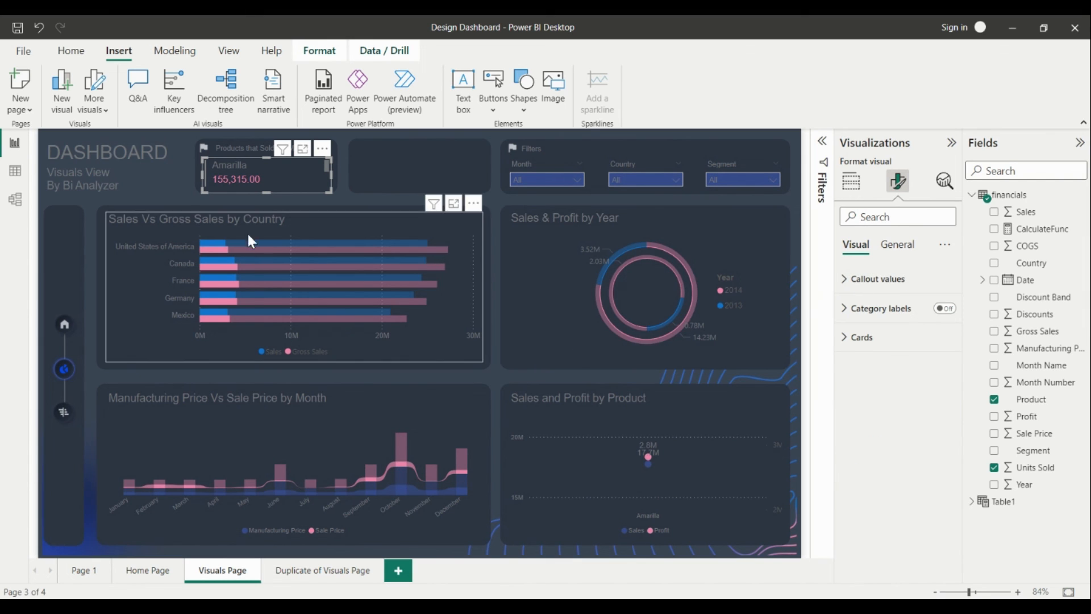
left_click(190, 193)
Duplicate the flag icon and the "Products that Sold the Most" label into the empty middle header panel
left_click(355, 248)
key("ctrl+v")
left_click_drag(210, 154, 365, 134)
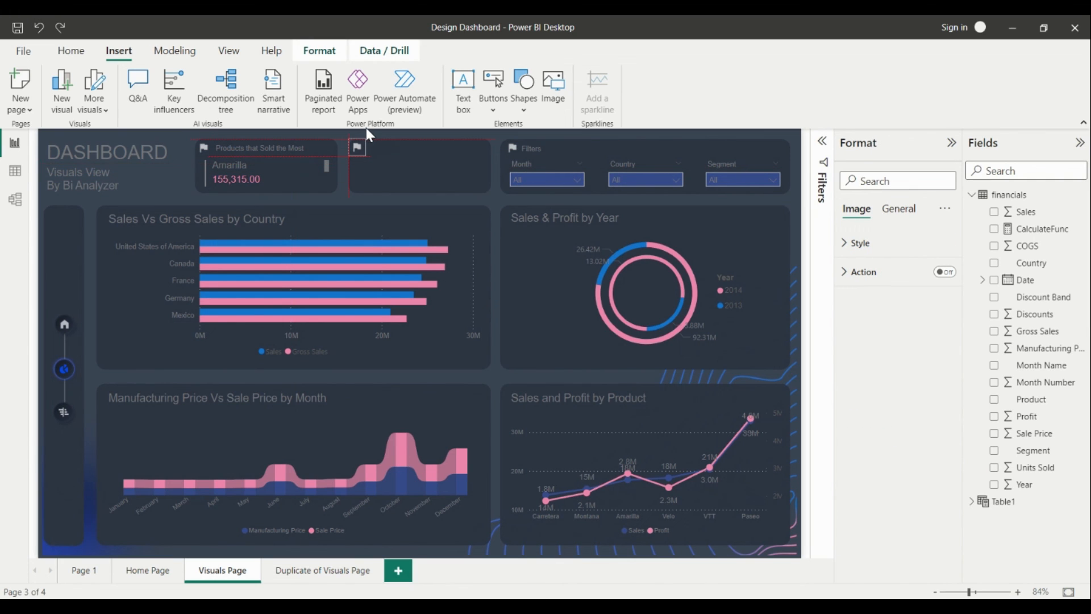
left_click_drag(366, 131, 365, 131)
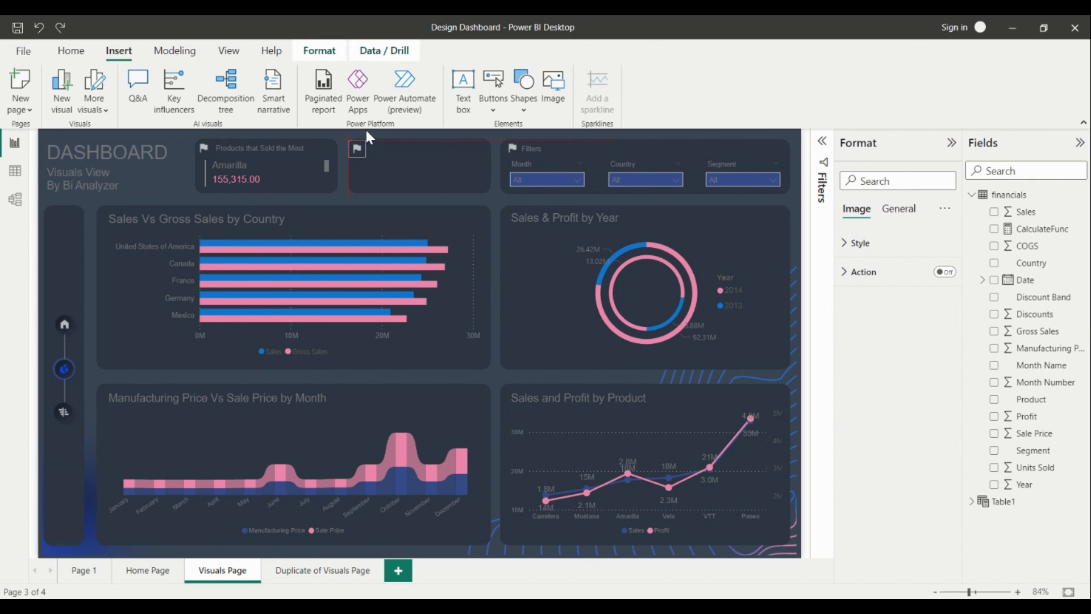
double_click(269, 148)
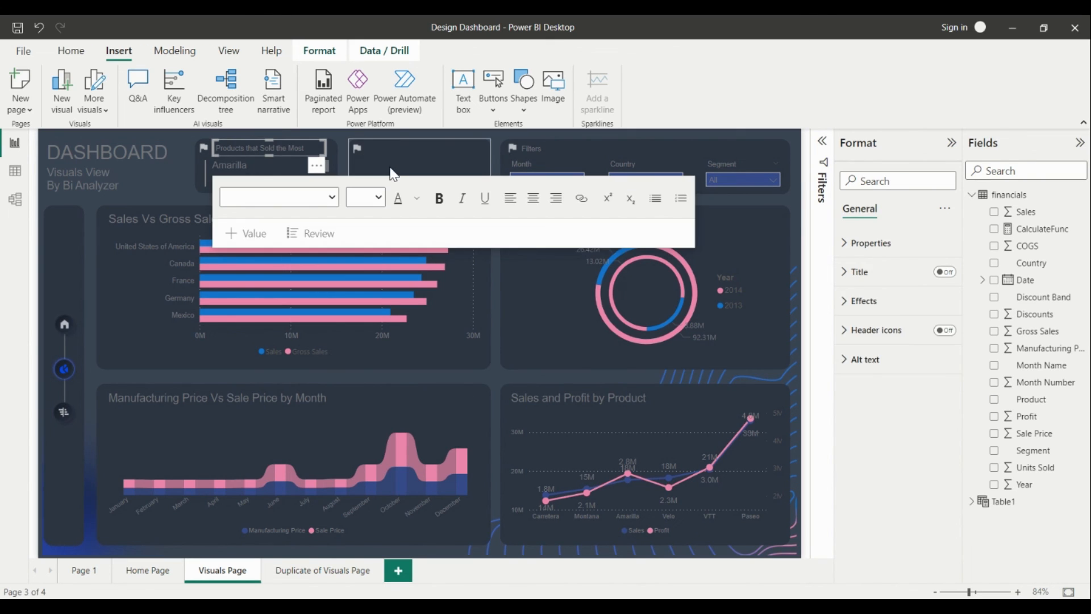
left_click_drag(317, 141, 462, 128)
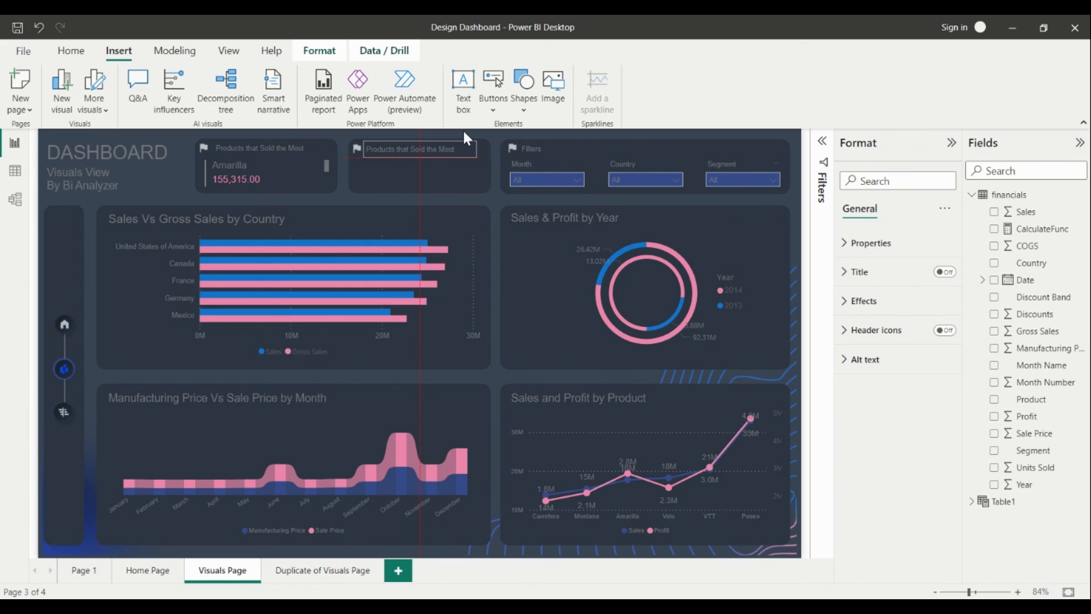
left_click_drag(462, 128, 462, 129)
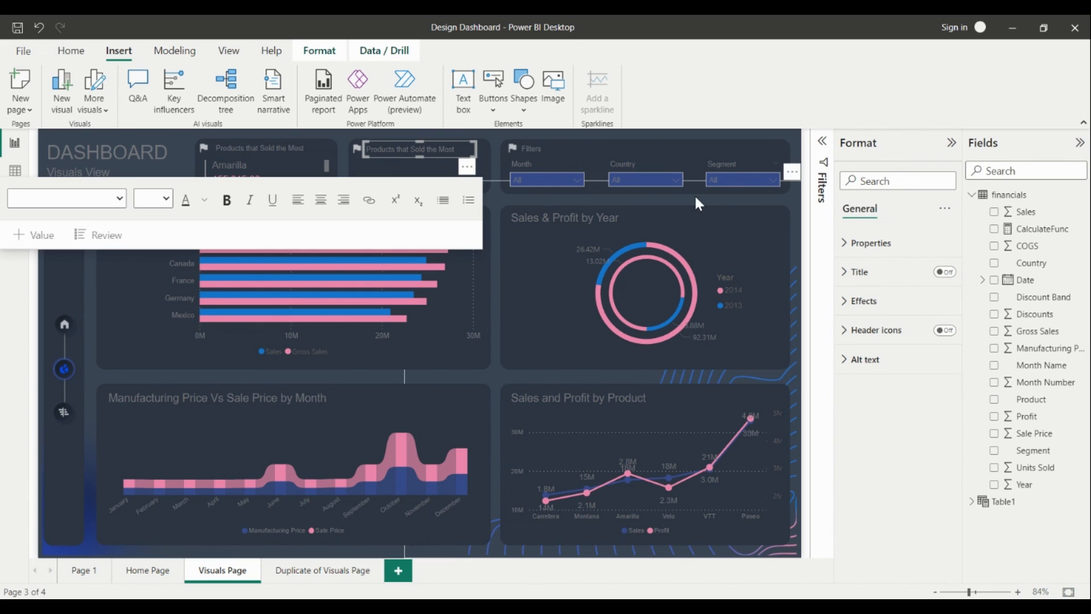
Compare the copied label's position with the "Filters" label and set the copy's vertical position to 19
left_click(881, 243)
left_click(871, 399)
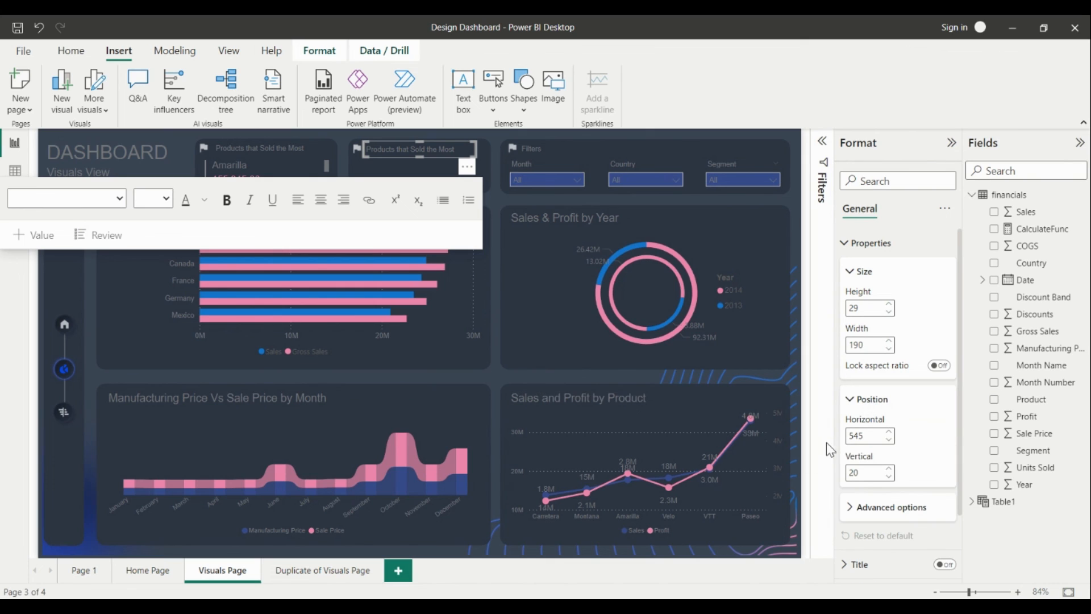
left_click(541, 147)
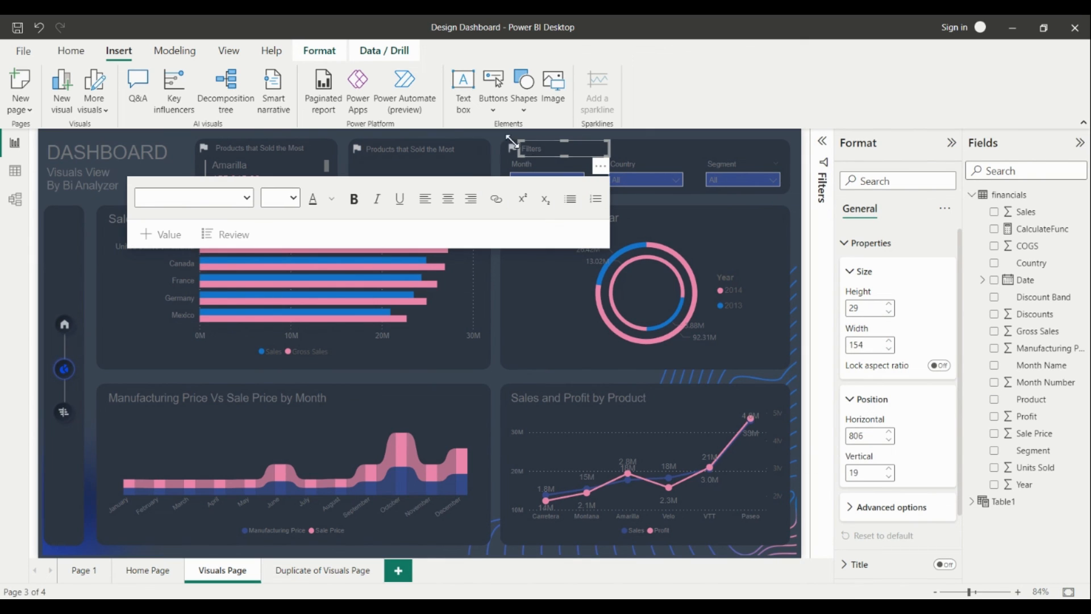
left_click(429, 142)
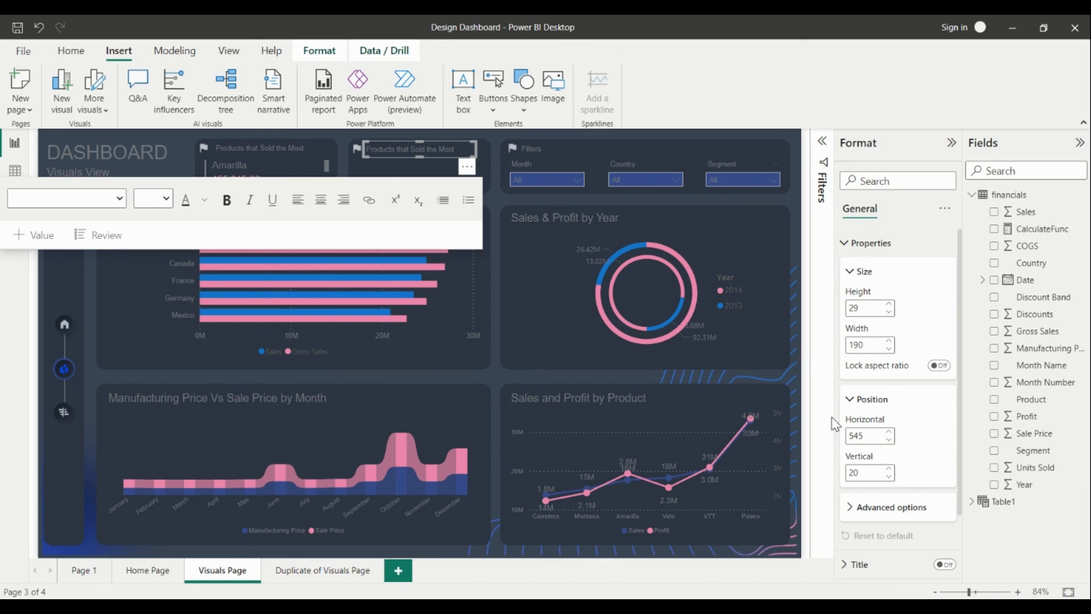
left_click(888, 477)
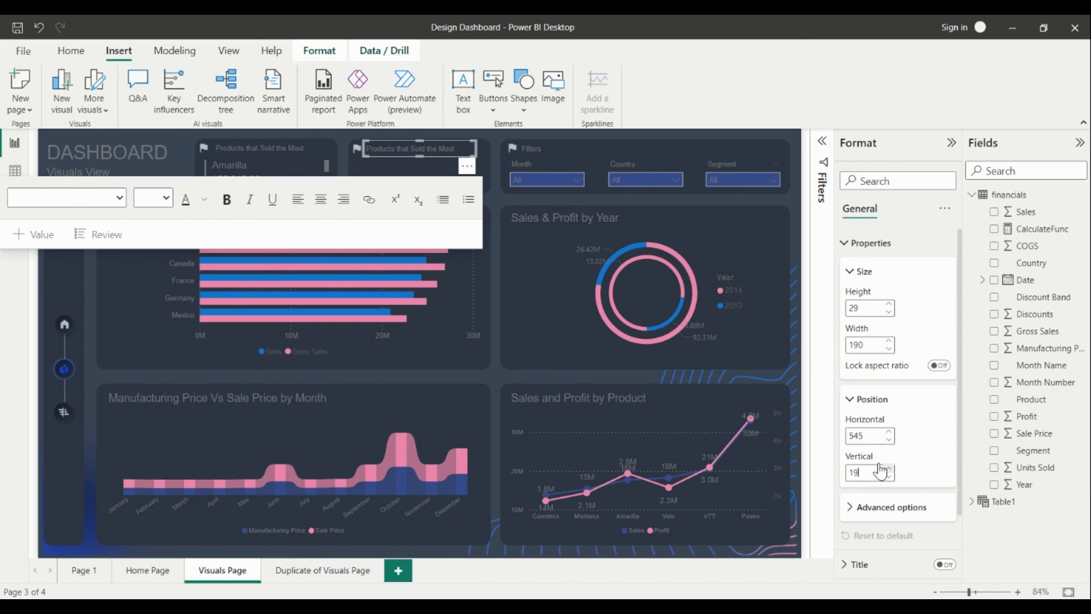
Compare the copied flag icon's position with the Filters flag and set the copy's vertical position to 18
left_click(354, 150)
left_click(906, 215)
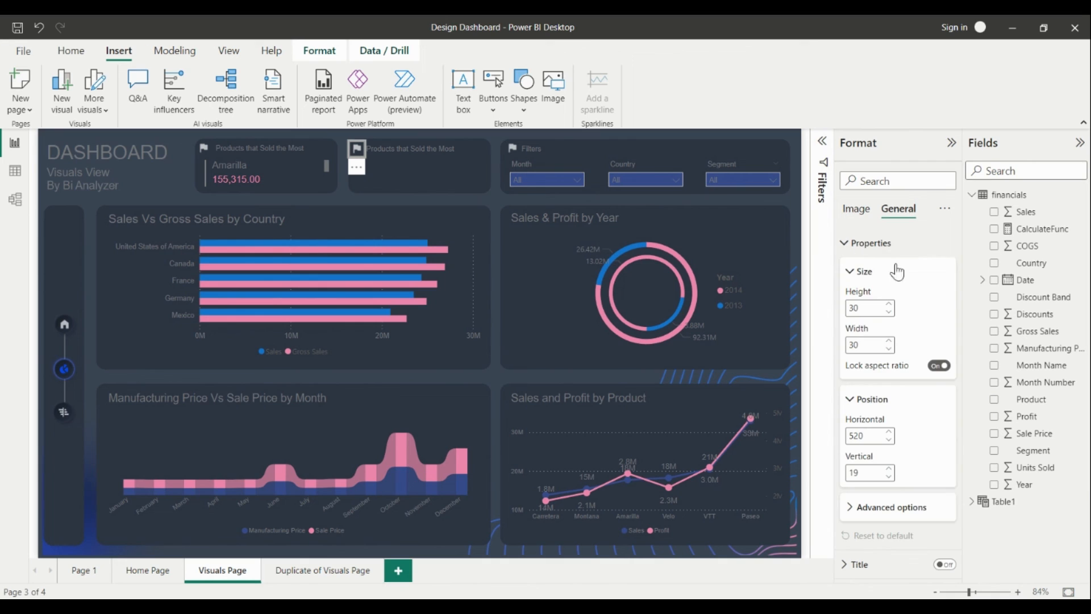
left_click(513, 153)
left_click(354, 150)
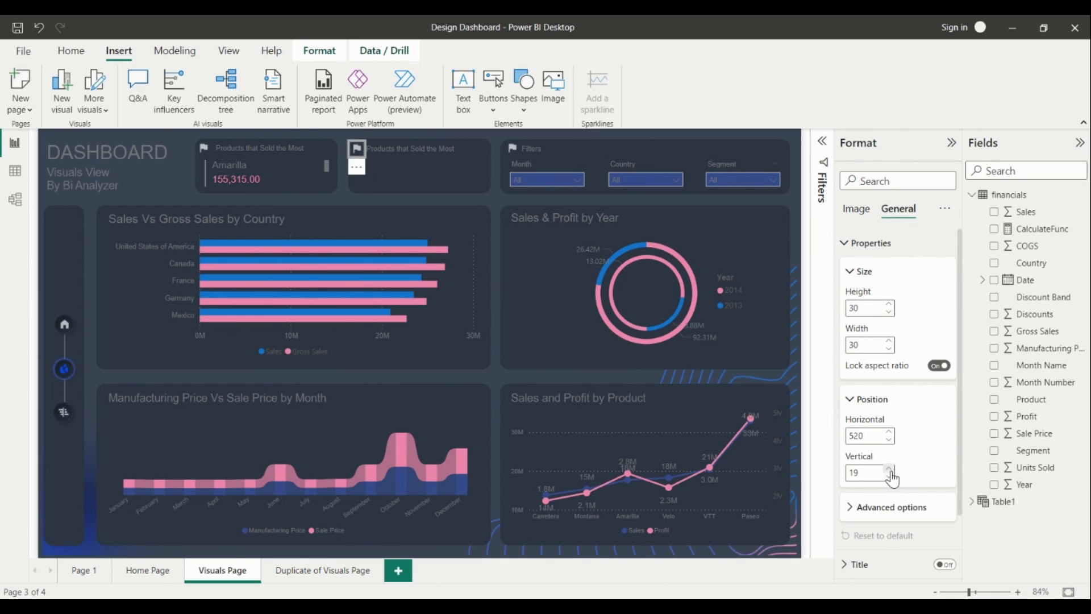
left_click(886, 473)
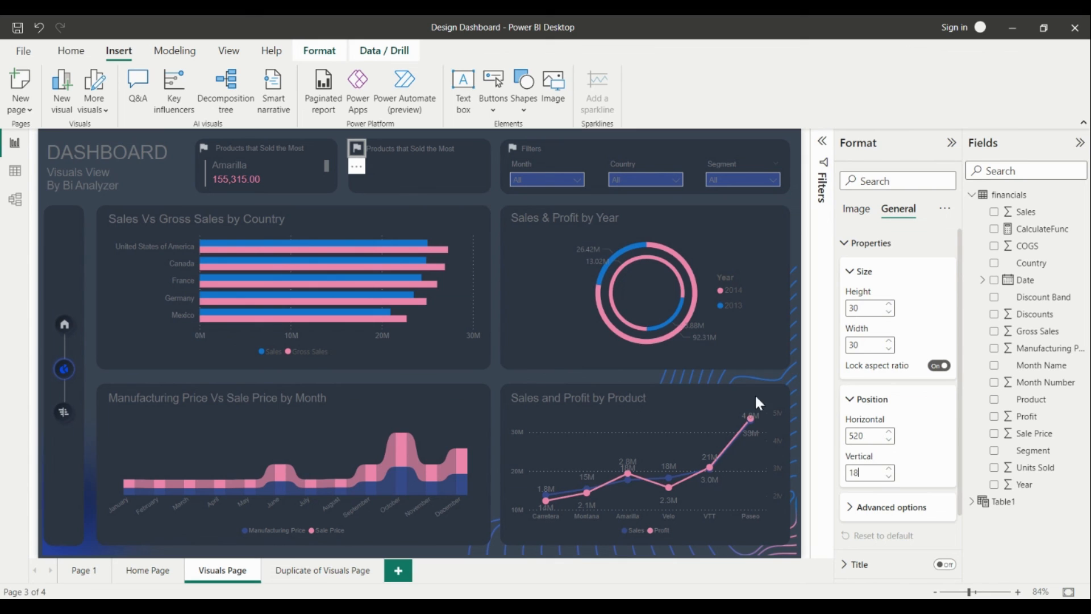
left_click(493, 131)
Replace the text of the middle header panel's label with "Sales Data"
left_click(457, 147)
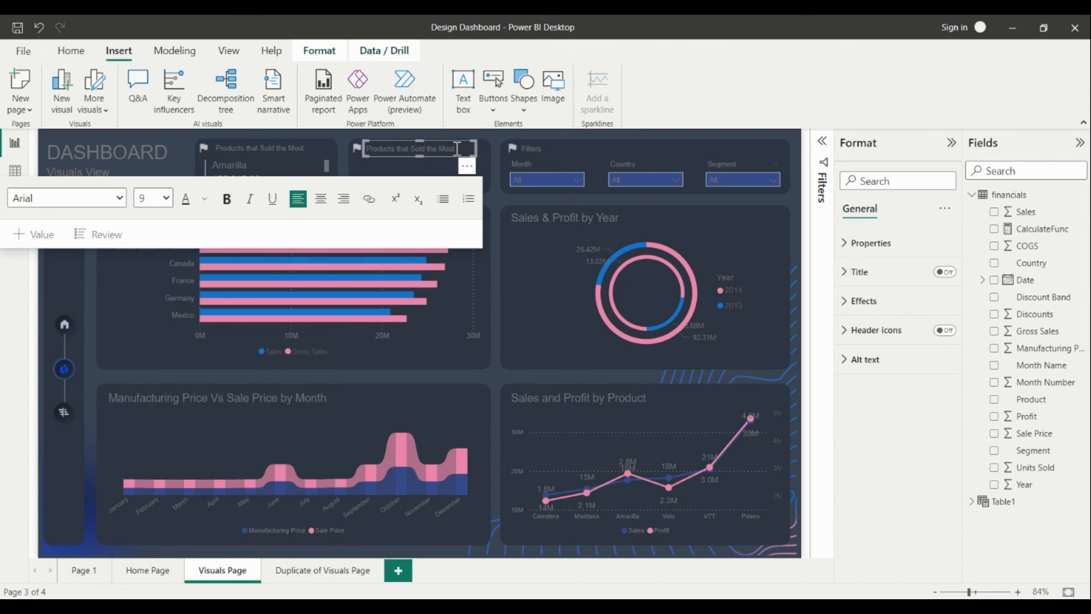
left_click_drag(457, 146, 381, 136)
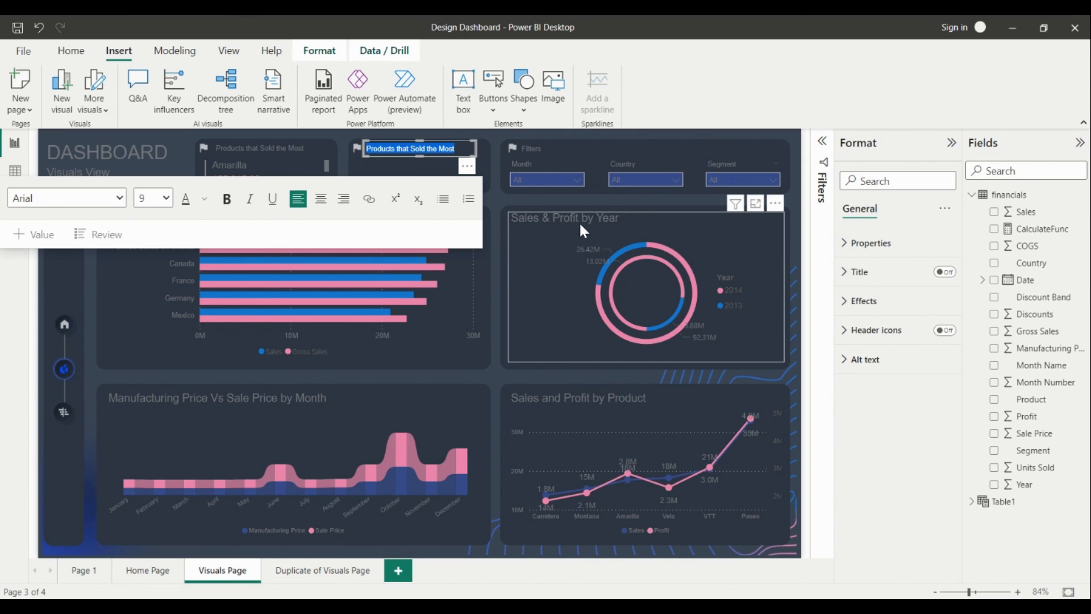
type("Sales")
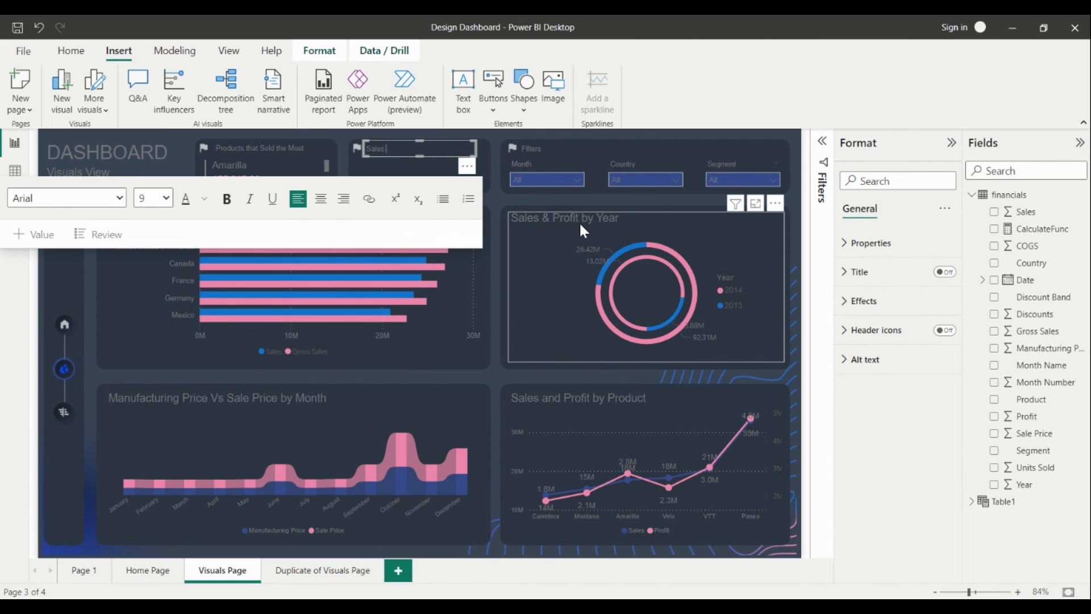
type(" Data")
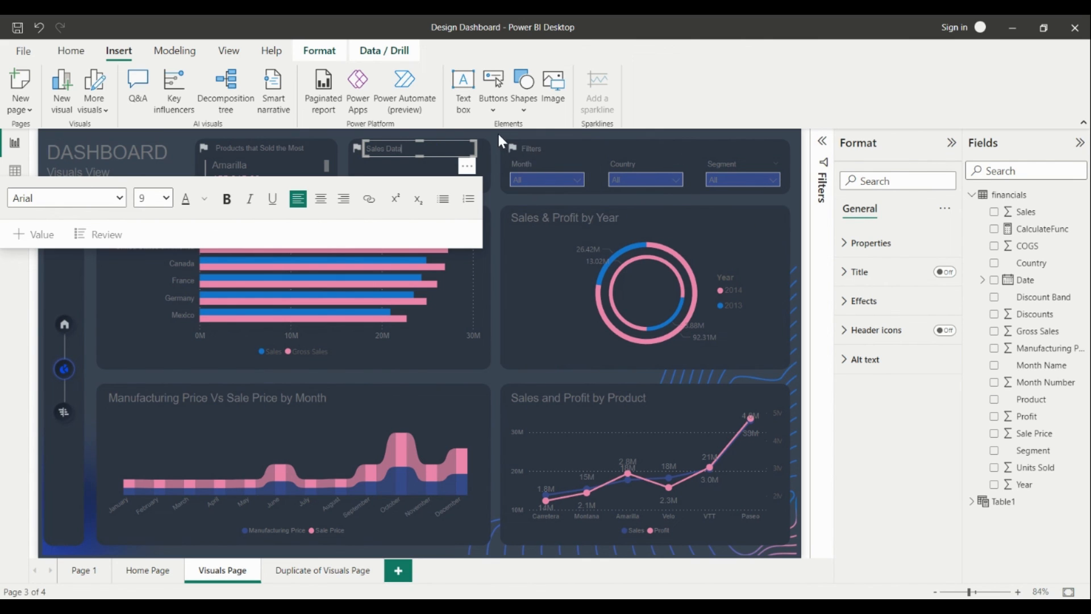
left_click(523, 147)
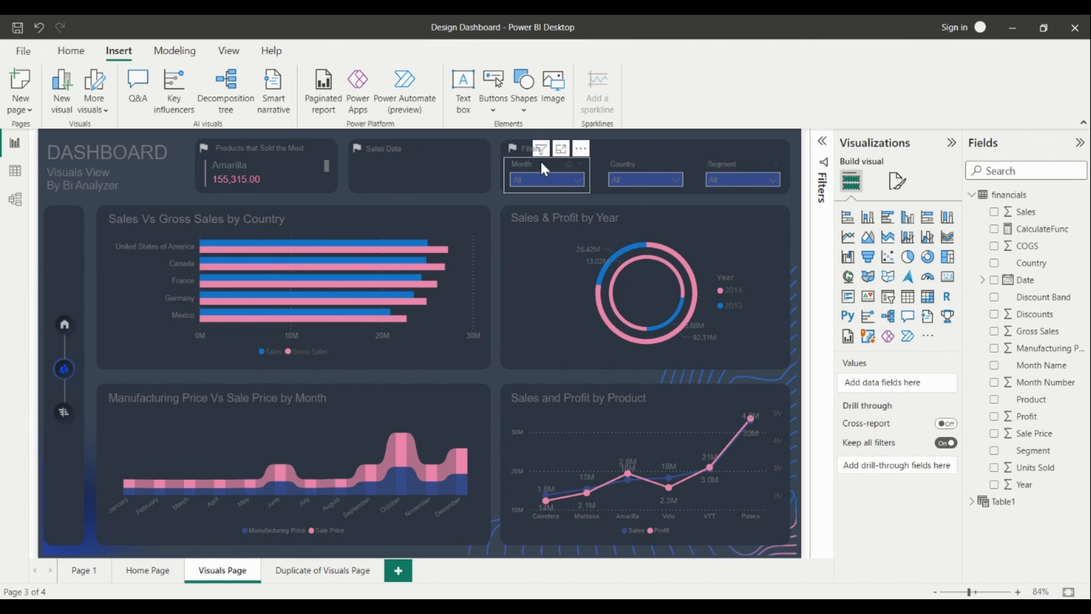
Insert a card visual and shrink it to about half the panel's width beneath the "Sales Data" label, undoing any accidental change to the panel
left_click(945, 281)
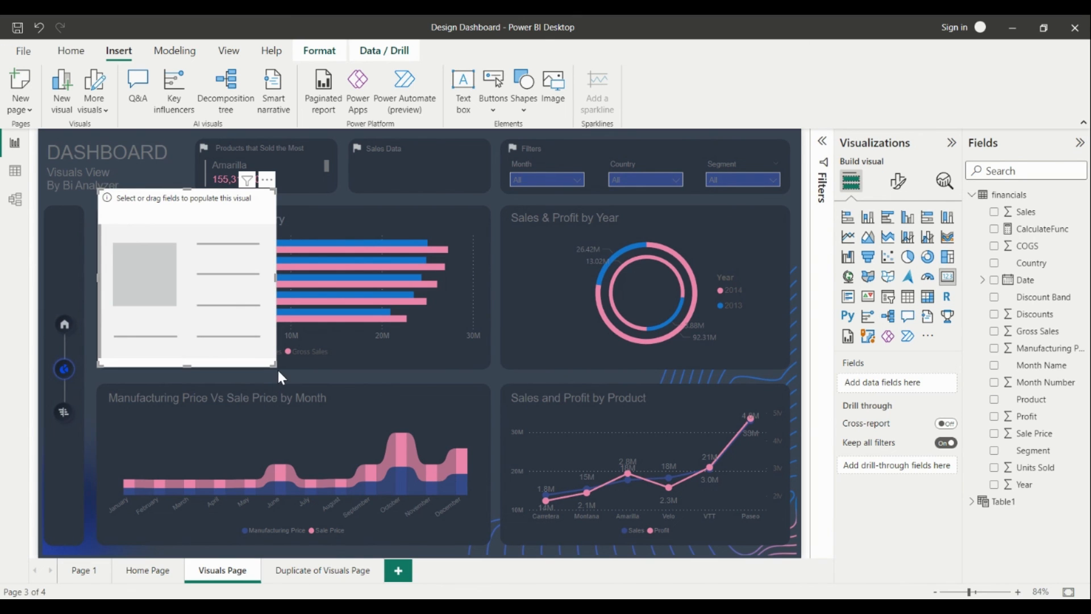
left_click_drag(272, 363, 399, 192)
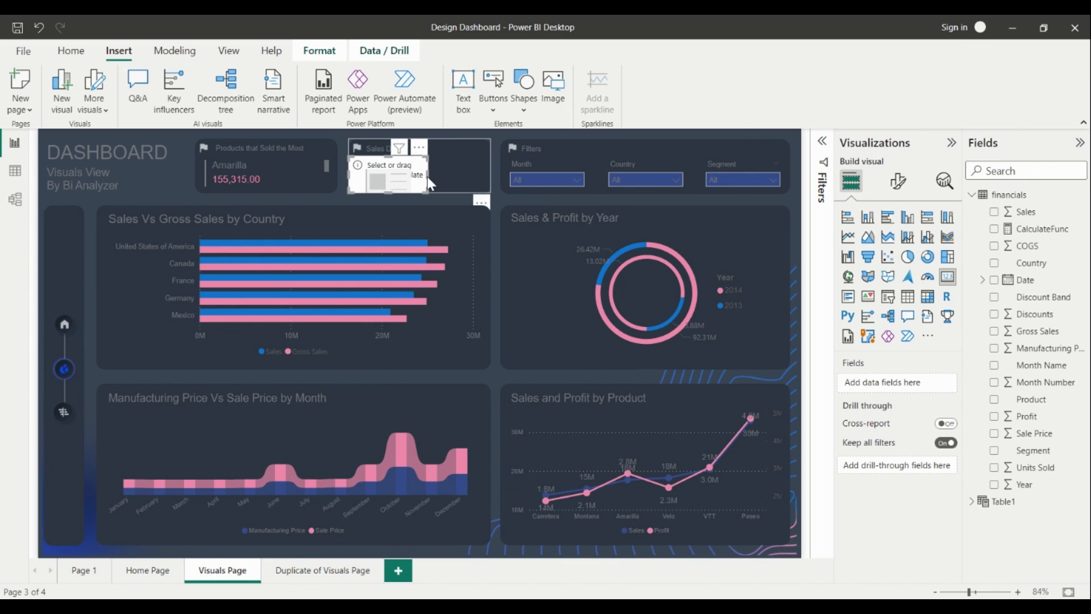
left_click_drag(426, 175, 426, 176)
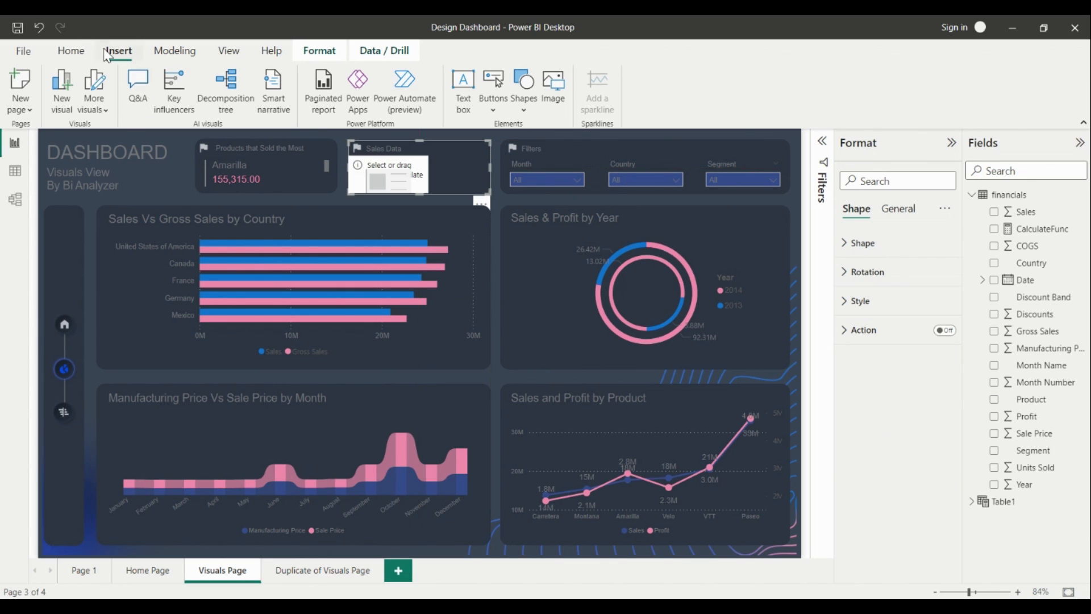
left_click(40, 28)
left_click(39, 28)
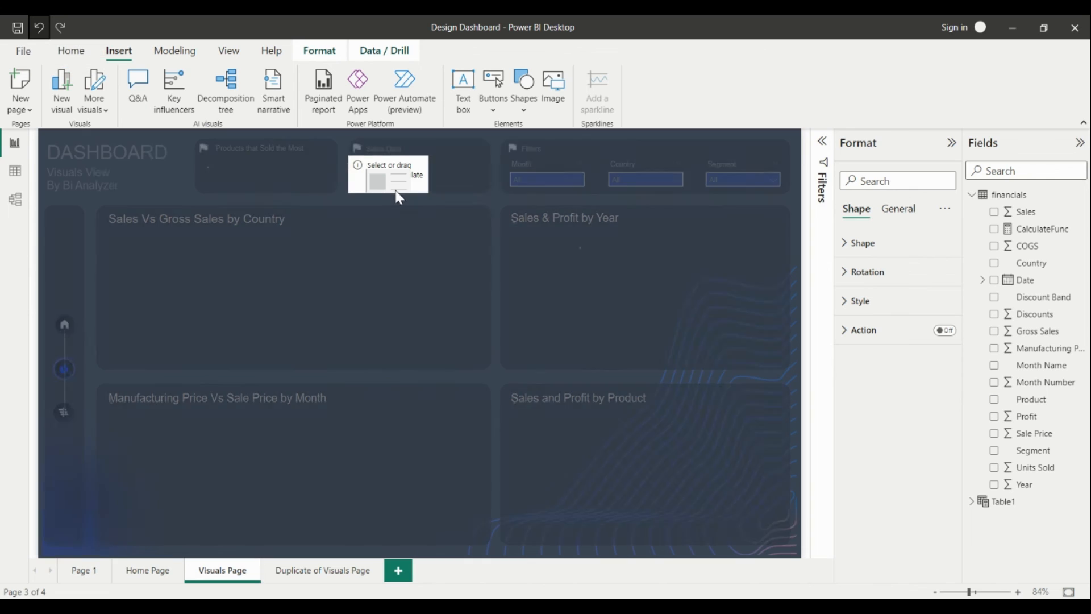
key("ctrl+y")
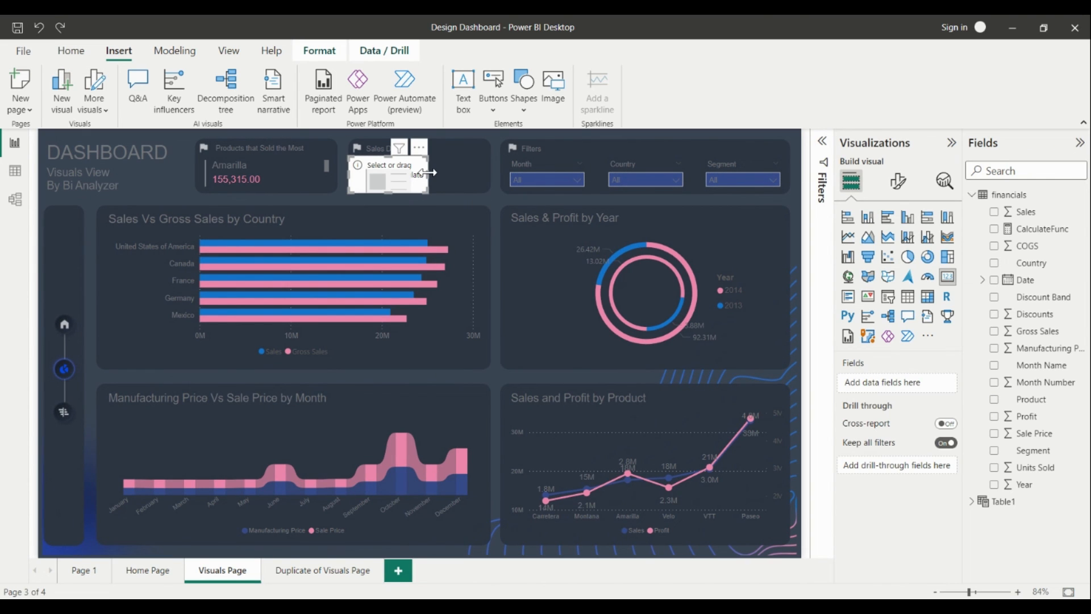
left_click_drag(427, 179, 420, 180)
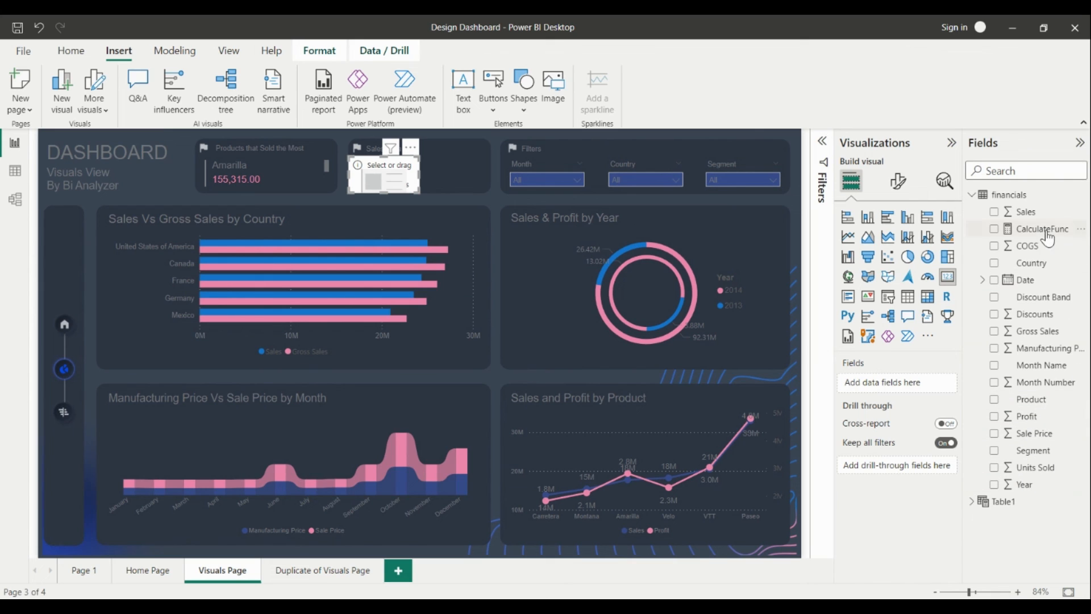
Add the Sales field to the new card and format its callout value in Arial, size 14, with 1 decimal place
left_click_drag(1027, 212, 912, 384)
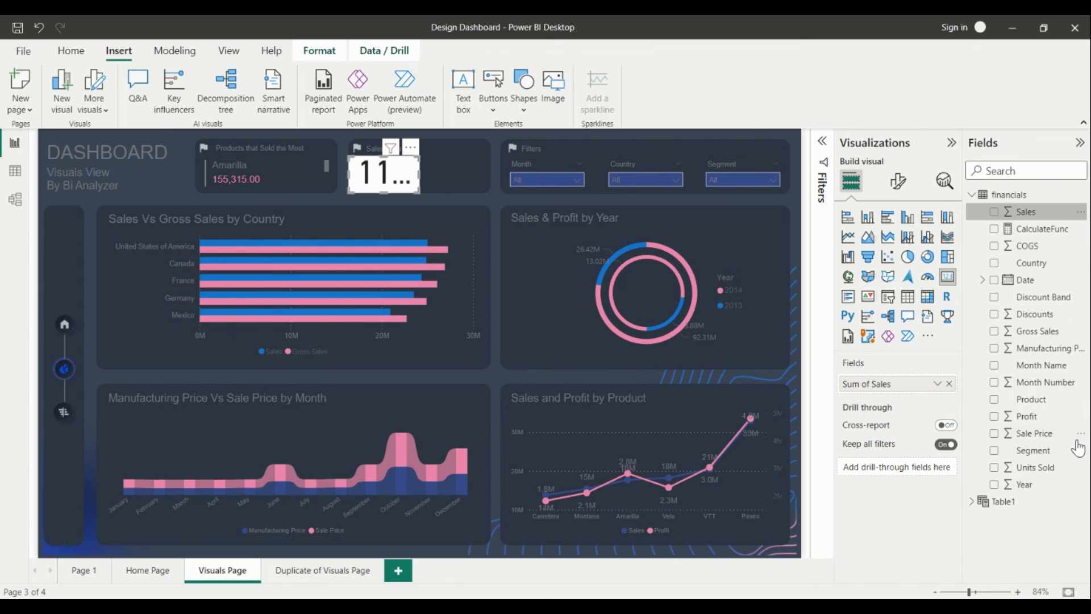
left_click(897, 181)
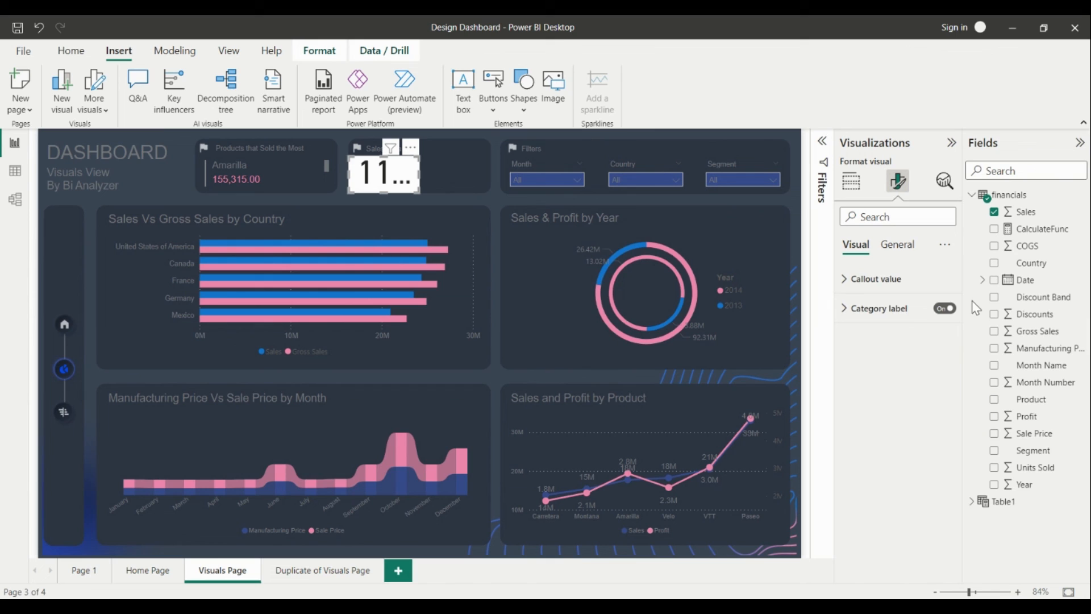
left_click(915, 281)
left_click(903, 322)
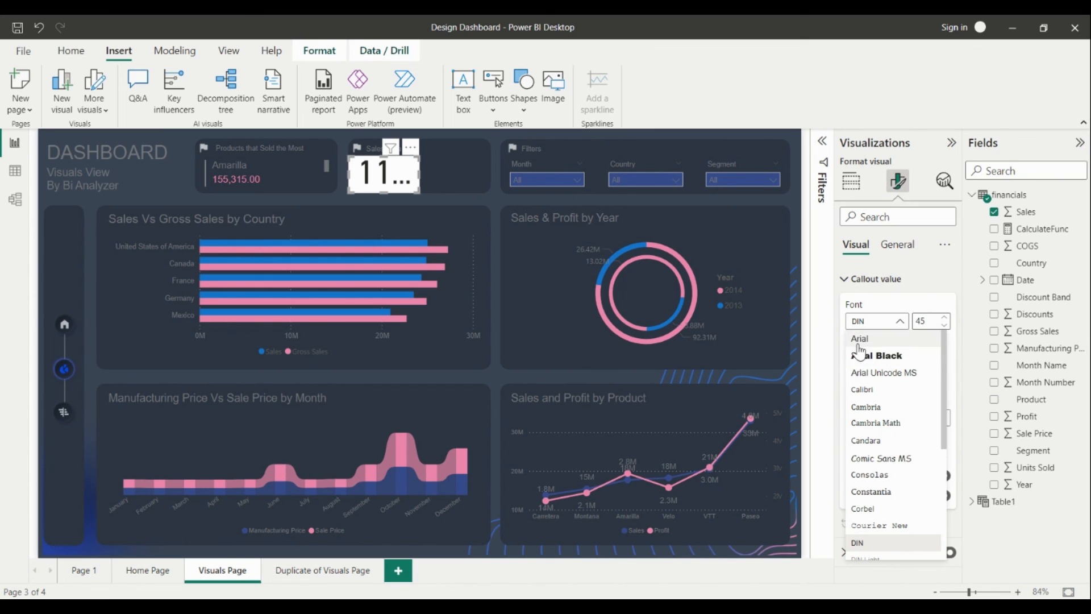
left_click(863, 337)
double_click(930, 321)
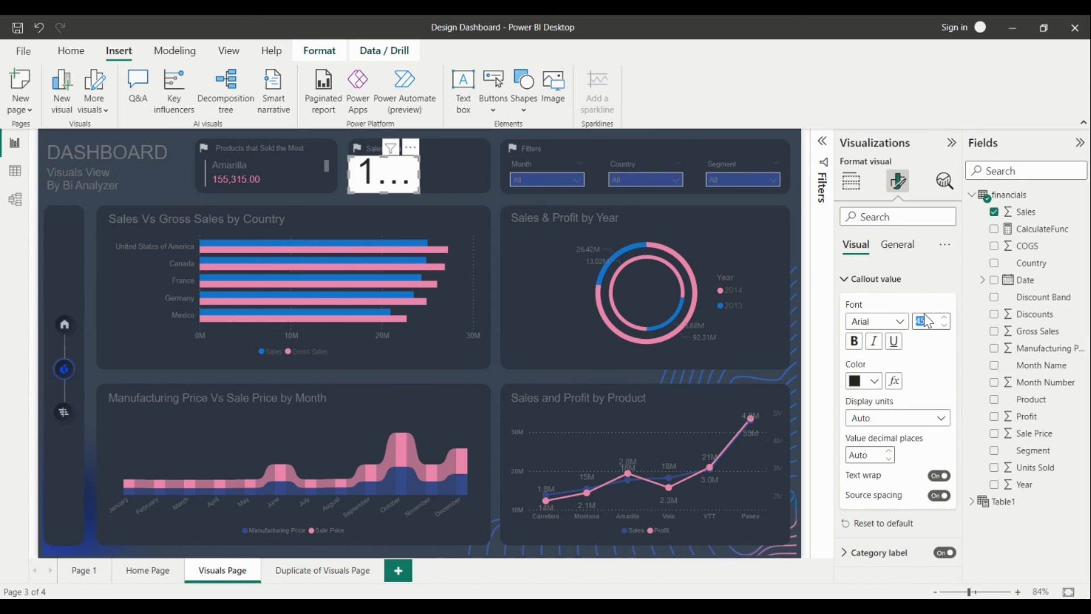
type("14")
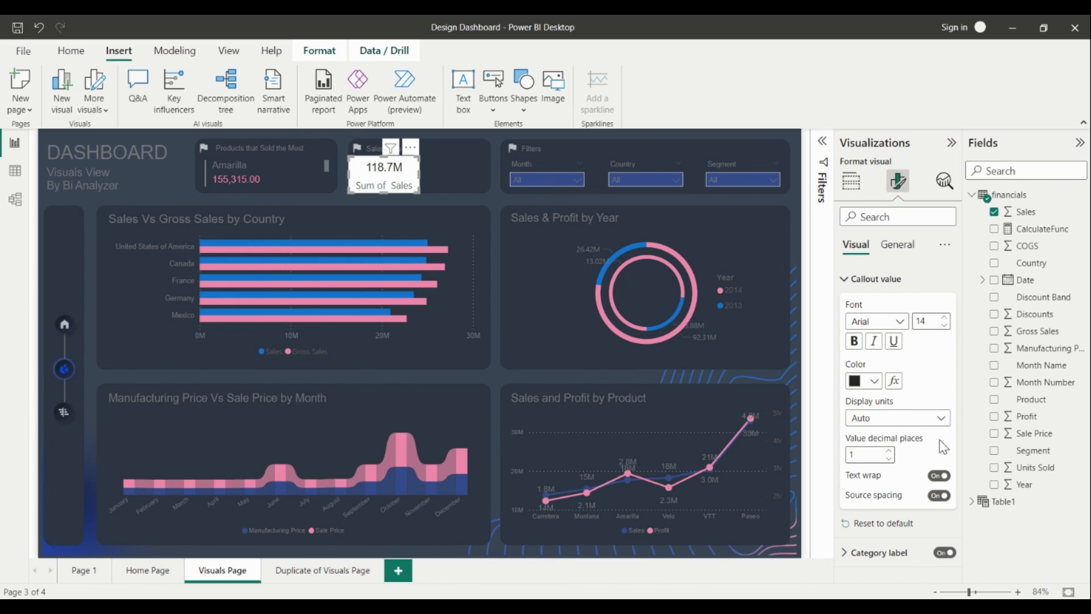
Try a grey colour for the card's callout value and check the category label's settings
left_click(923, 420)
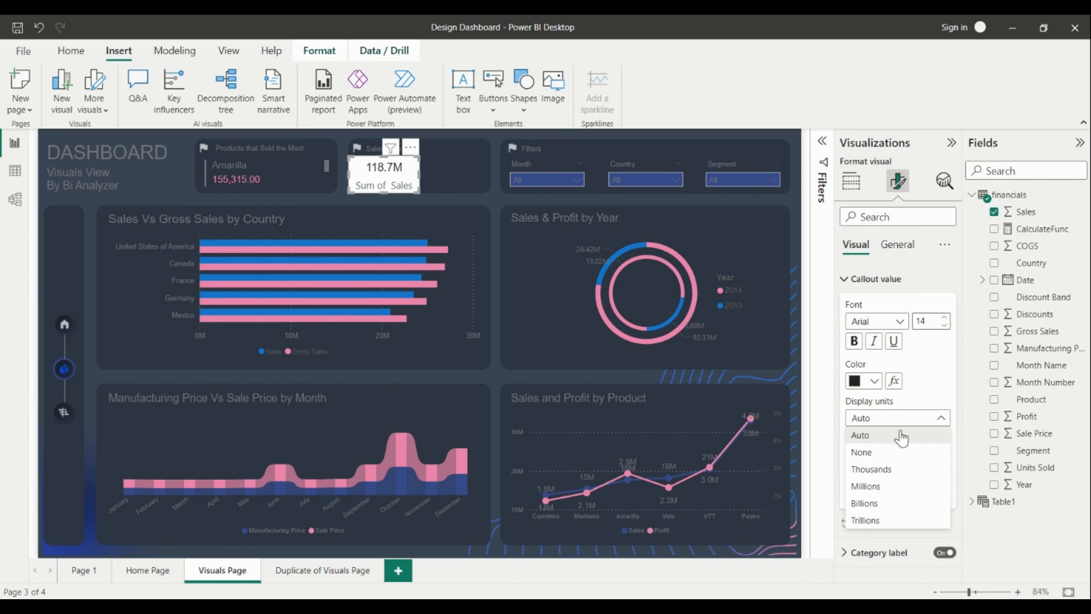
left_click(873, 382)
left_click(874, 381)
left_click(860, 295)
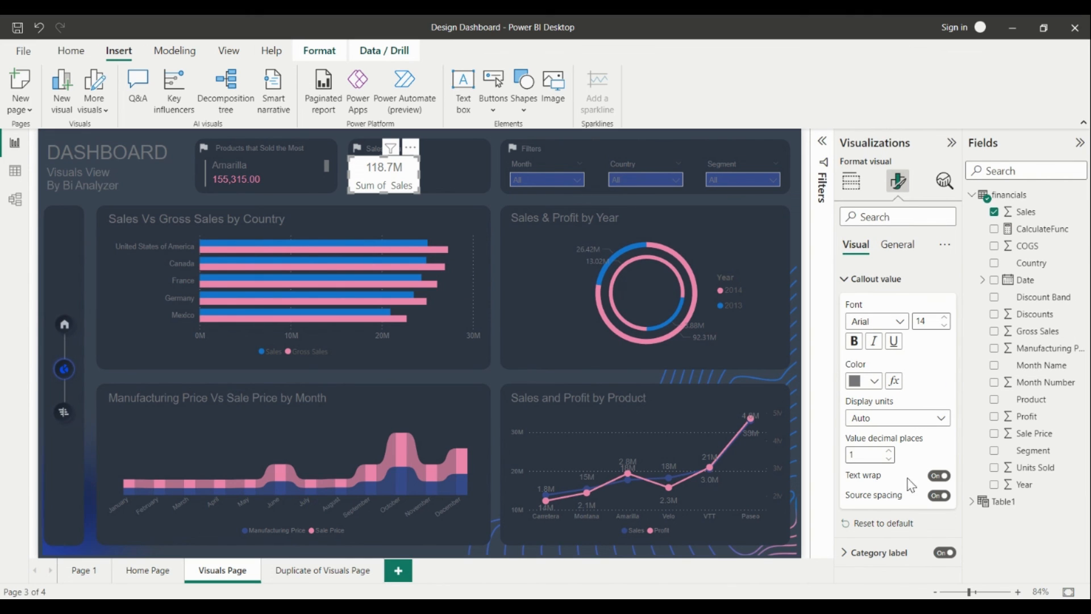
left_click(878, 552)
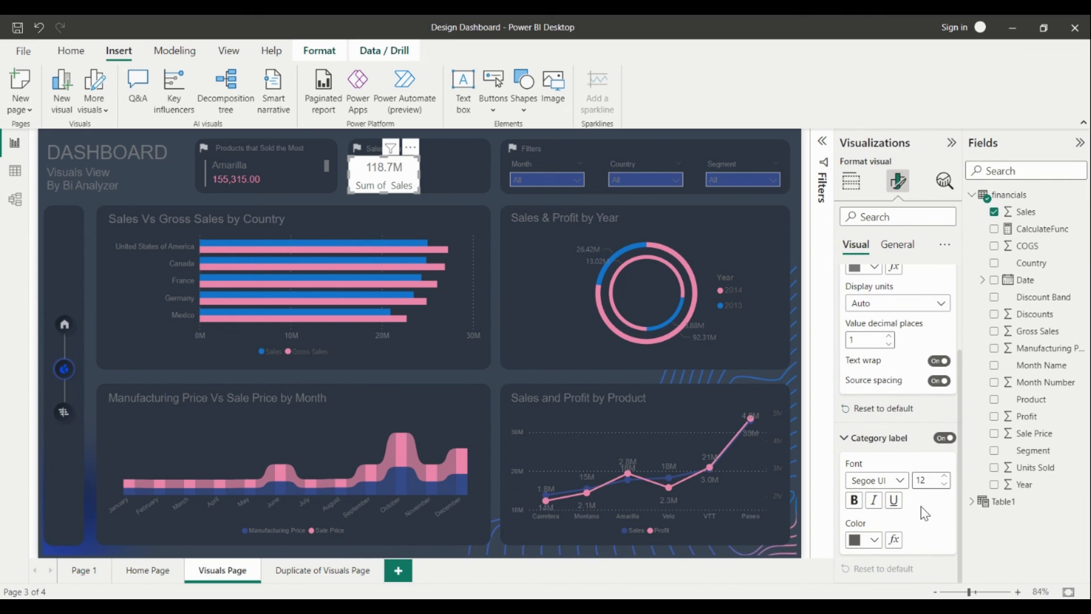
left_click(881, 445)
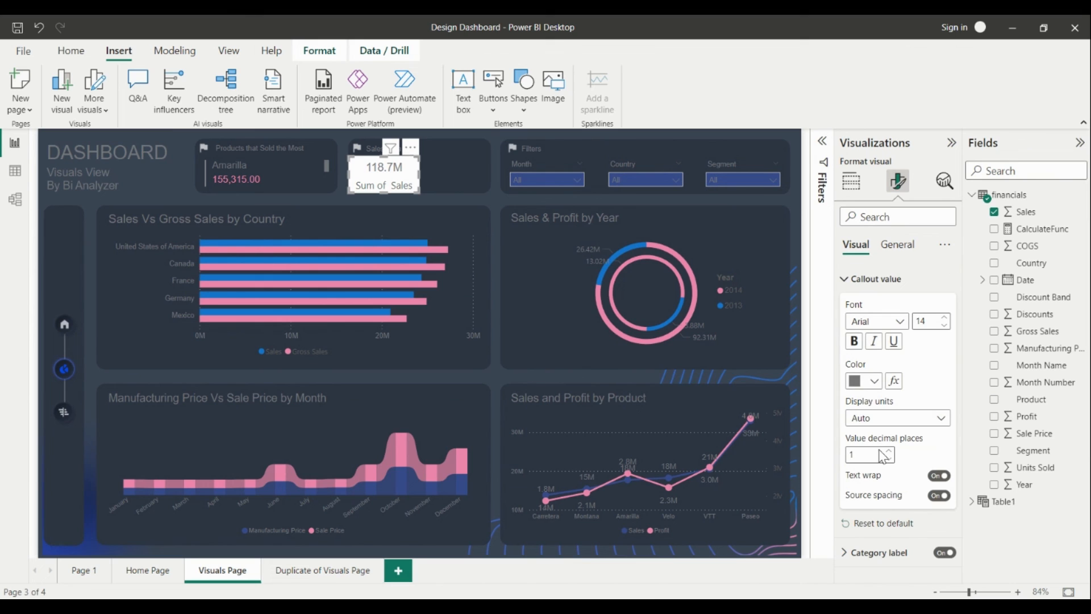
Set the colour of the Sales card's callout value to the recently used pink
left_click(874, 381)
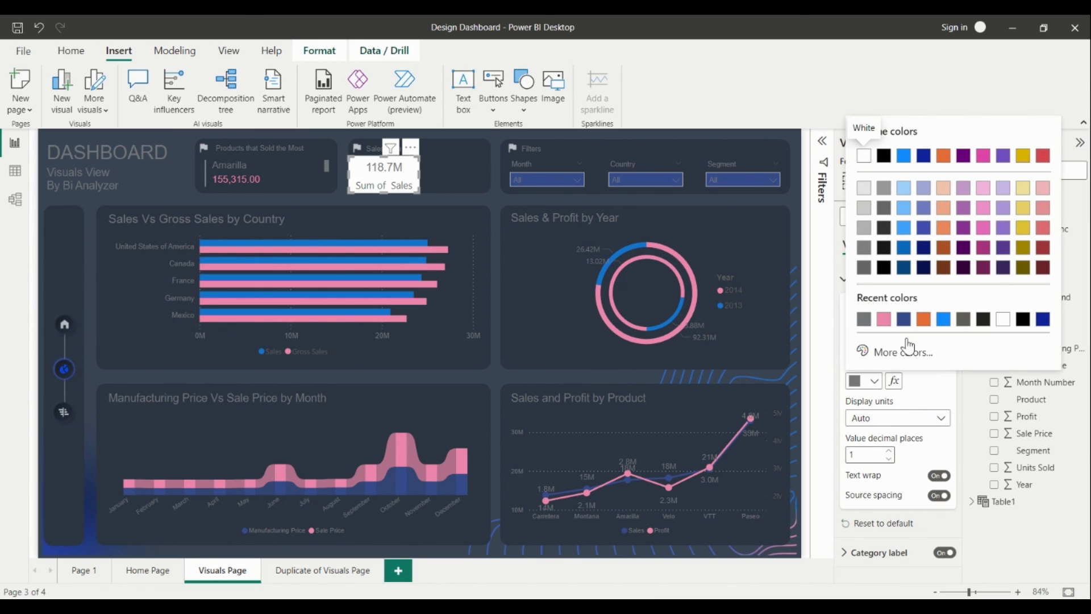
left_click(884, 320)
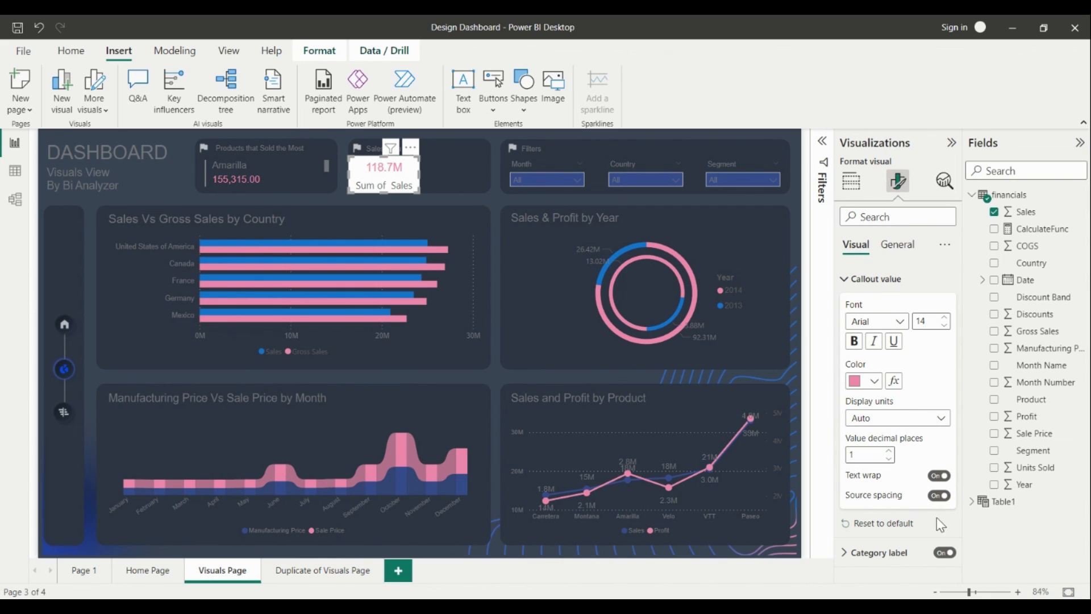
Try replacing the card's category label with a grey title reading "Sales" in Arial, size 13
left_click(953, 558)
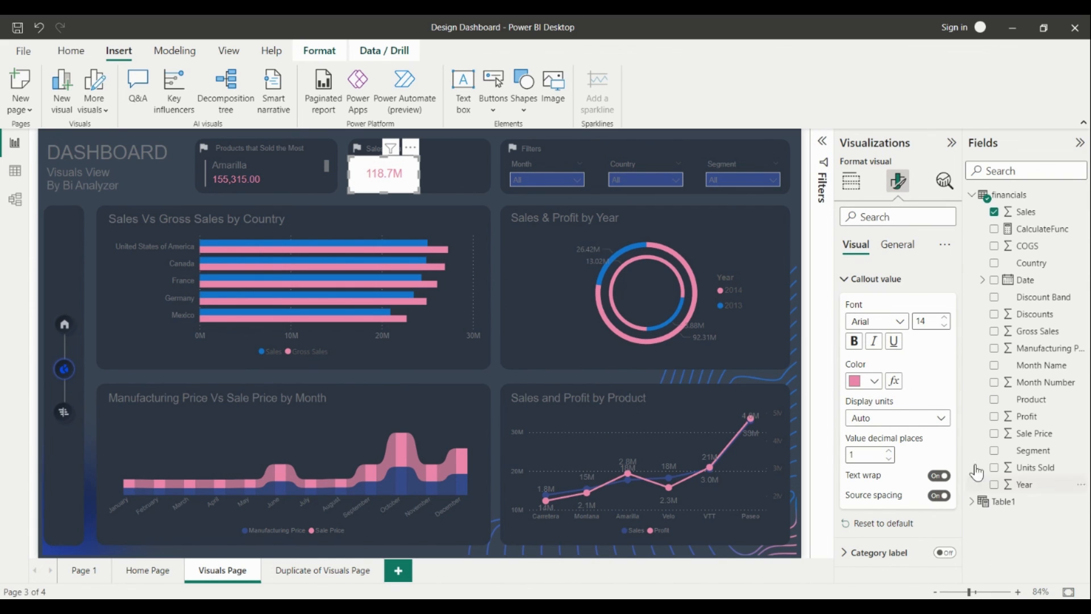
left_click(844, 277)
left_click(897, 244)
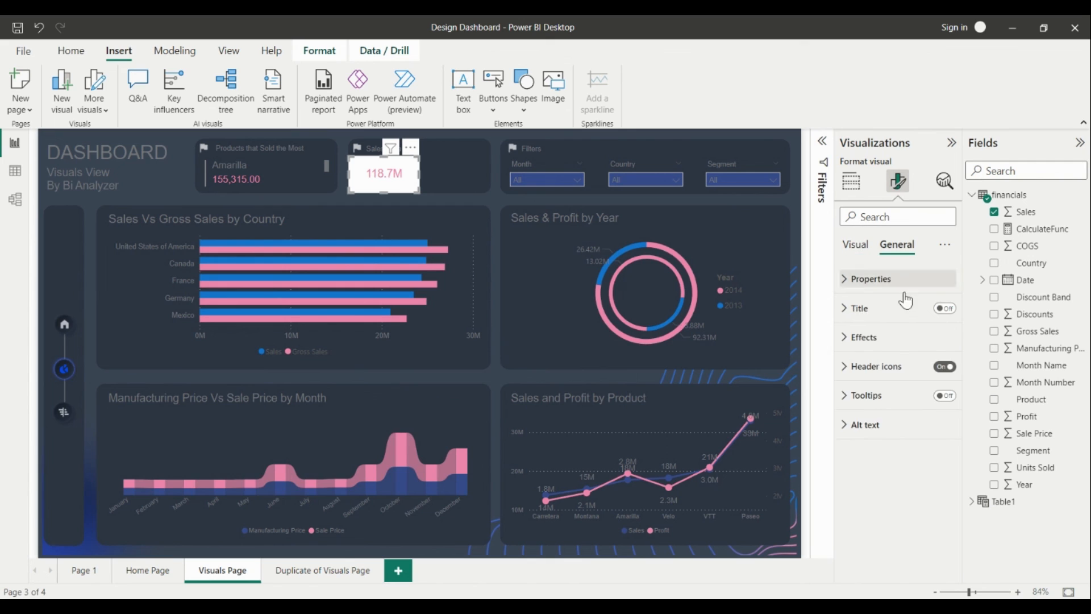
left_click(906, 306)
left_click(945, 308)
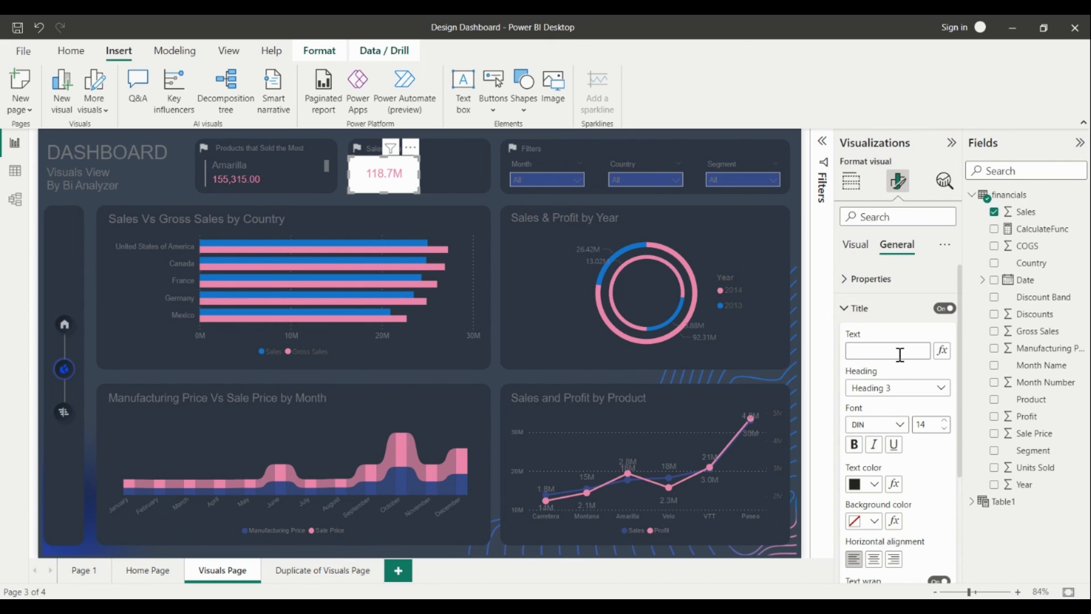
left_click(896, 352)
left_click(867, 488)
left_click(882, 423)
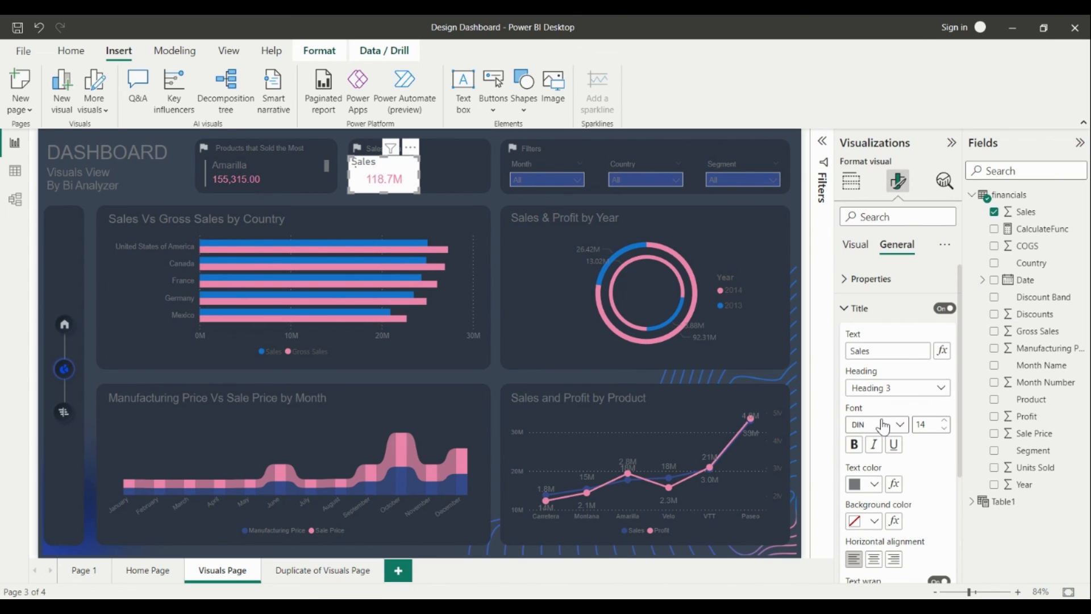
left_click(867, 425)
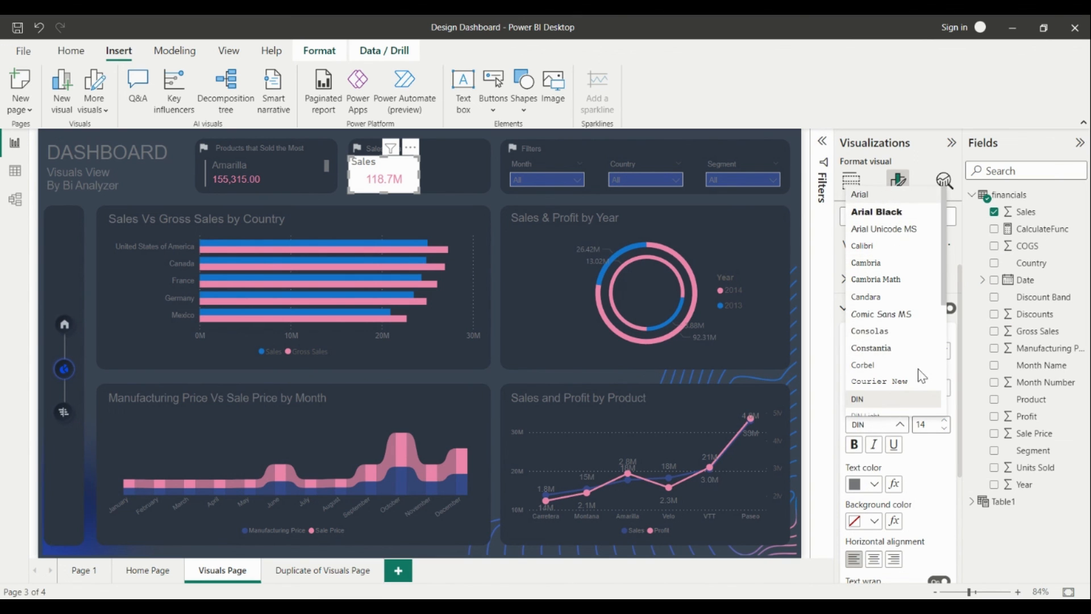
left_click(867, 196)
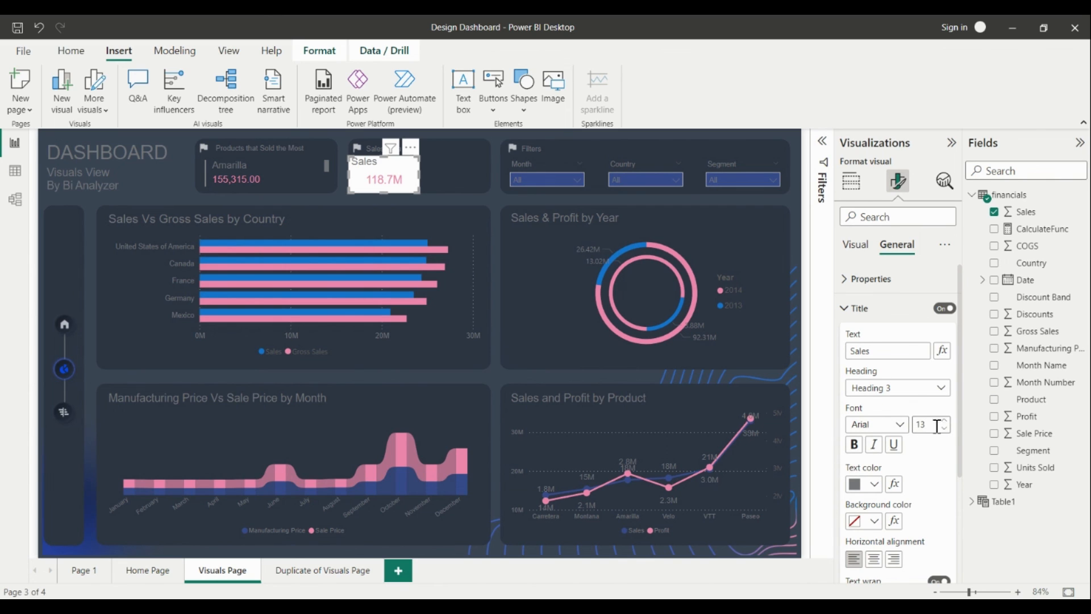
Turn off the card's title and turn its category label back on
left_click(943, 309)
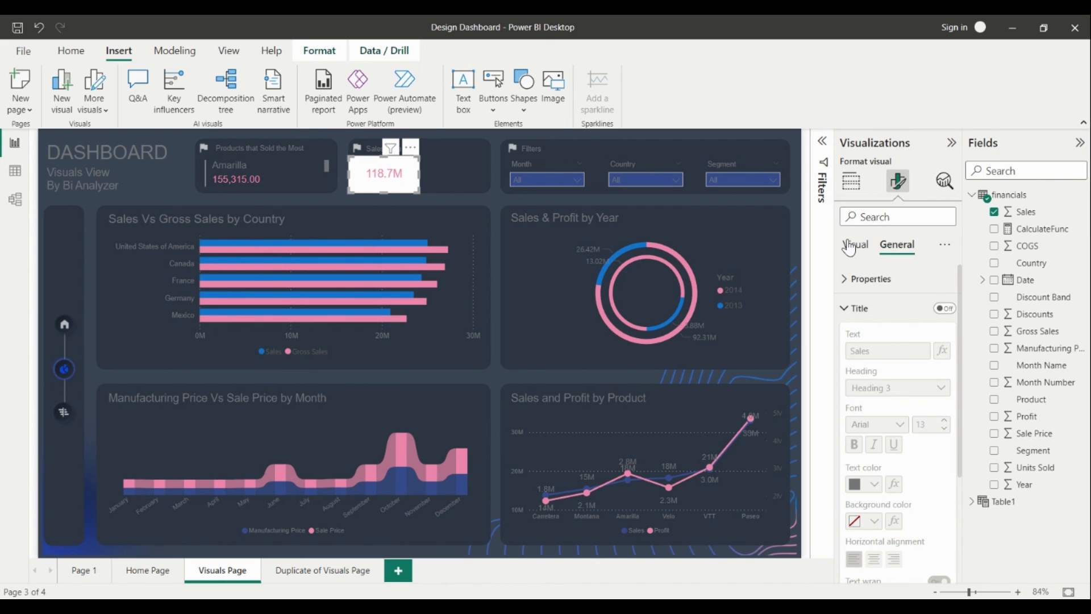
left_click(855, 244)
left_click(943, 308)
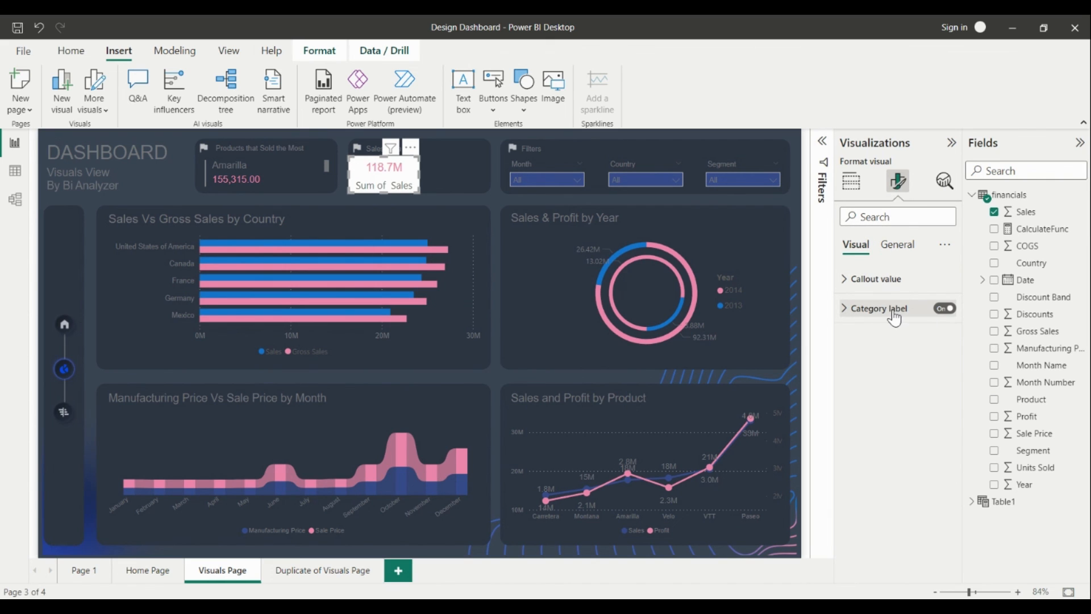
Format the card's category label in Arial with the recently used grey colour and reduce its font size
left_click(867, 311)
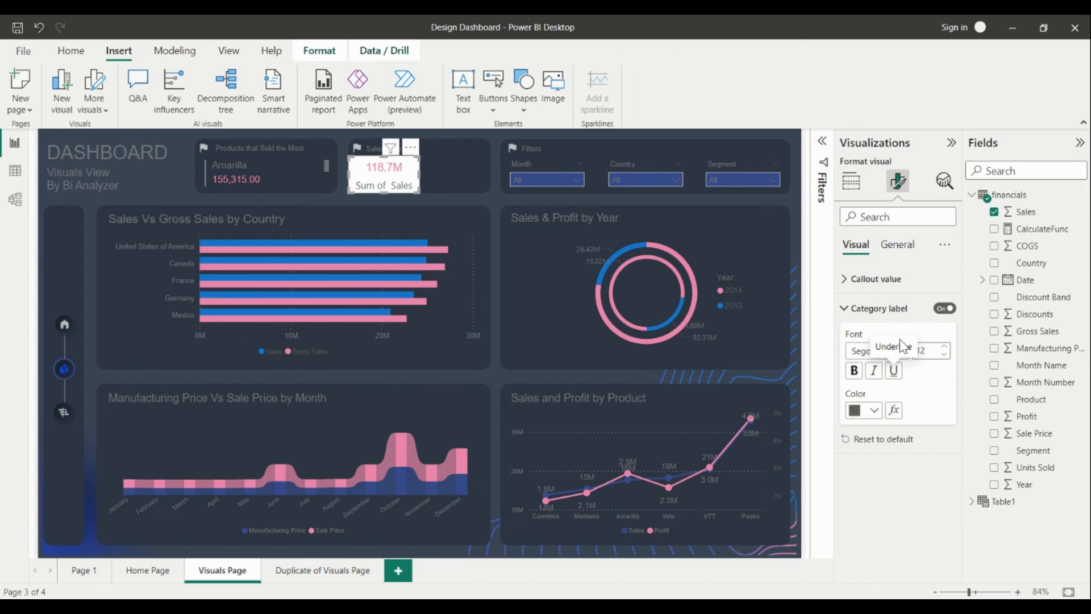
left_click(883, 346)
scroll(875, 386, "up", 3)
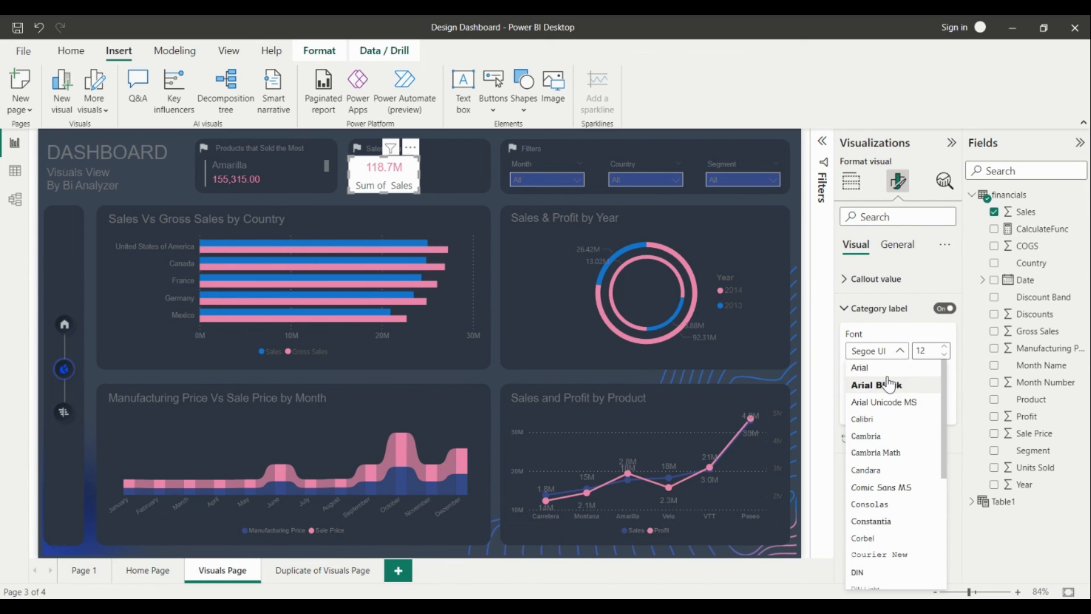
left_click(866, 371)
left_click(869, 408)
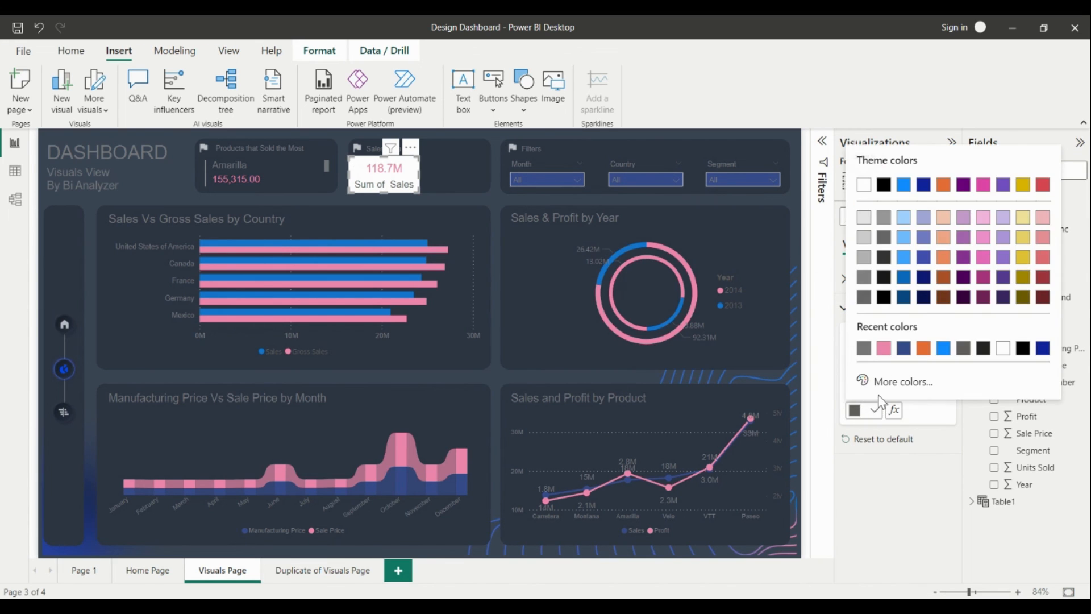
left_click(865, 351)
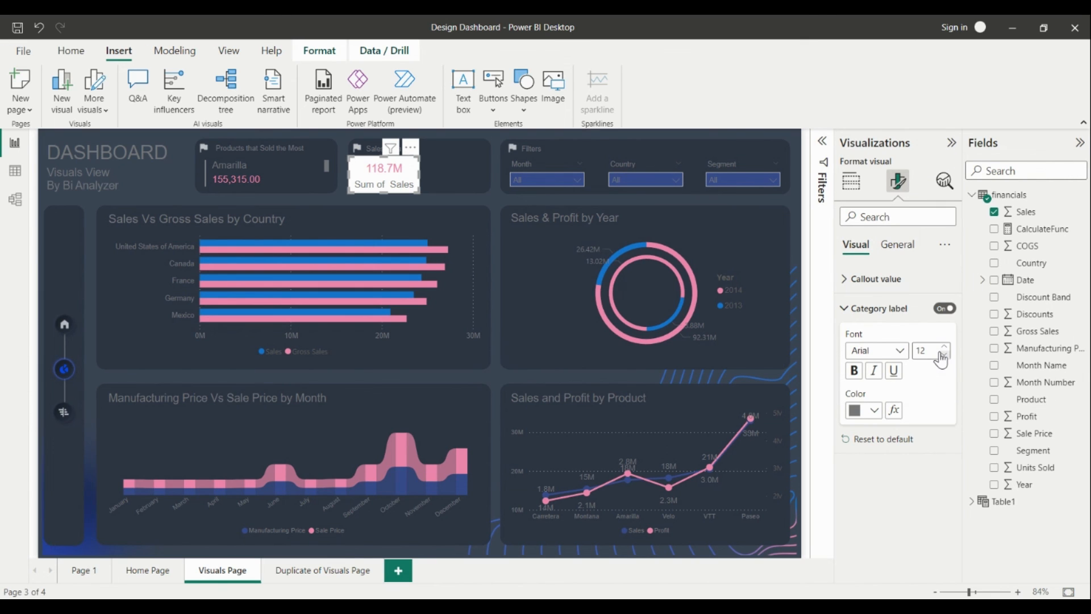
left_click(943, 355)
Turn off the Sales card's background so the header panel shows through
left_click(904, 246)
left_click(864, 309)
left_click(908, 340)
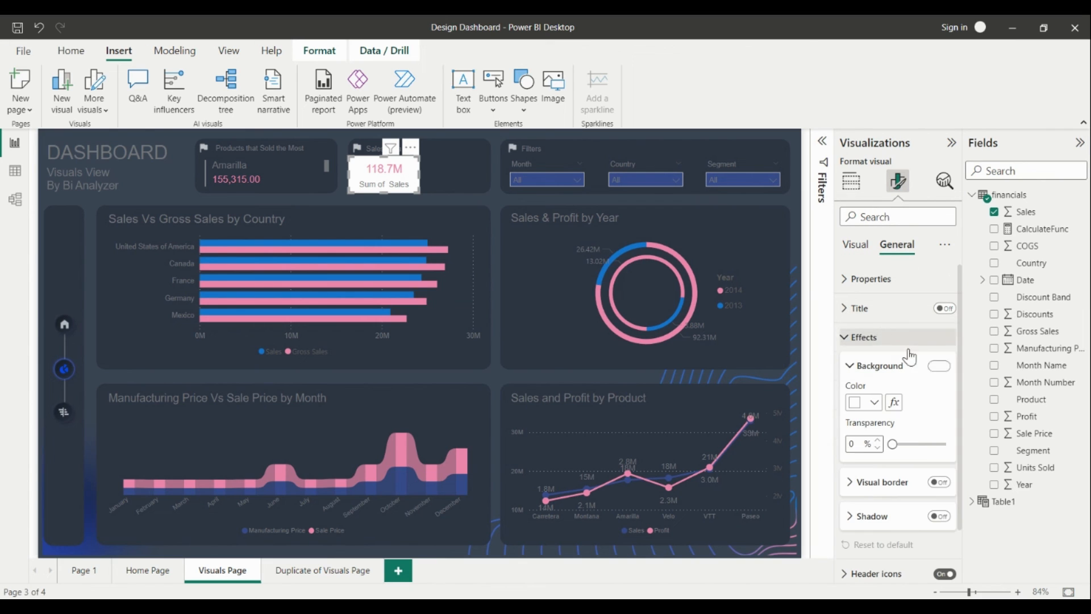
left_click(939, 365)
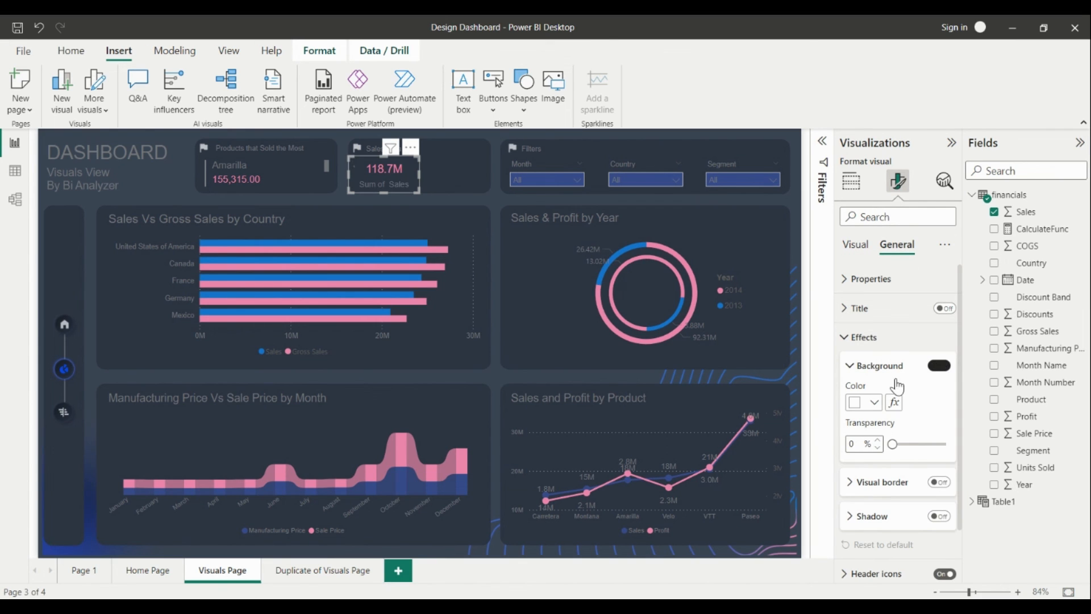
left_click(338, 198)
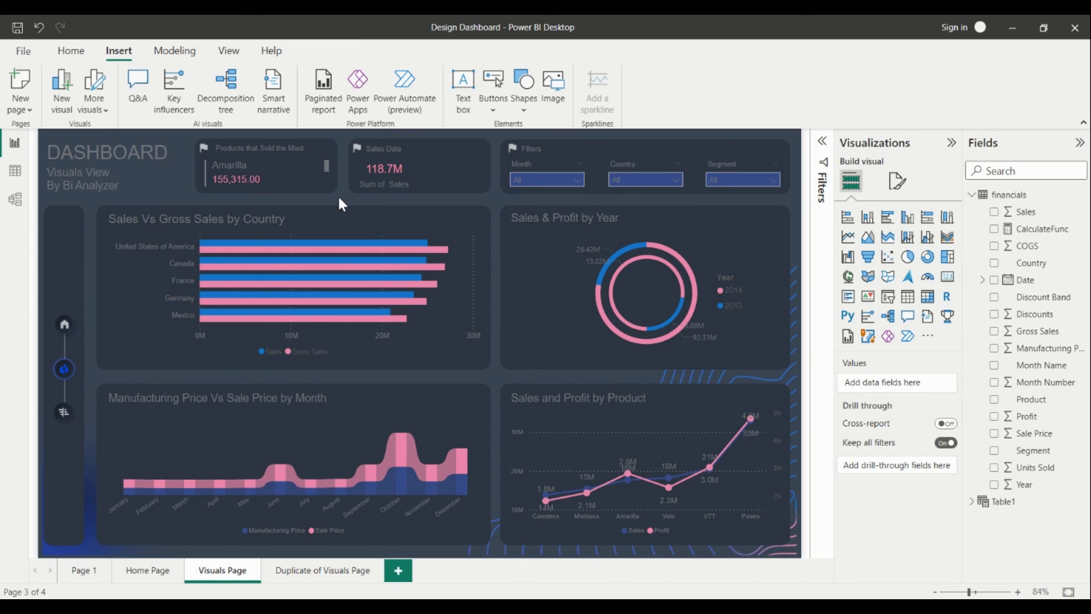
Place a copy of the Sales card beside the original in the Sales Data panel and replace its field with Profit
left_click(396, 174)
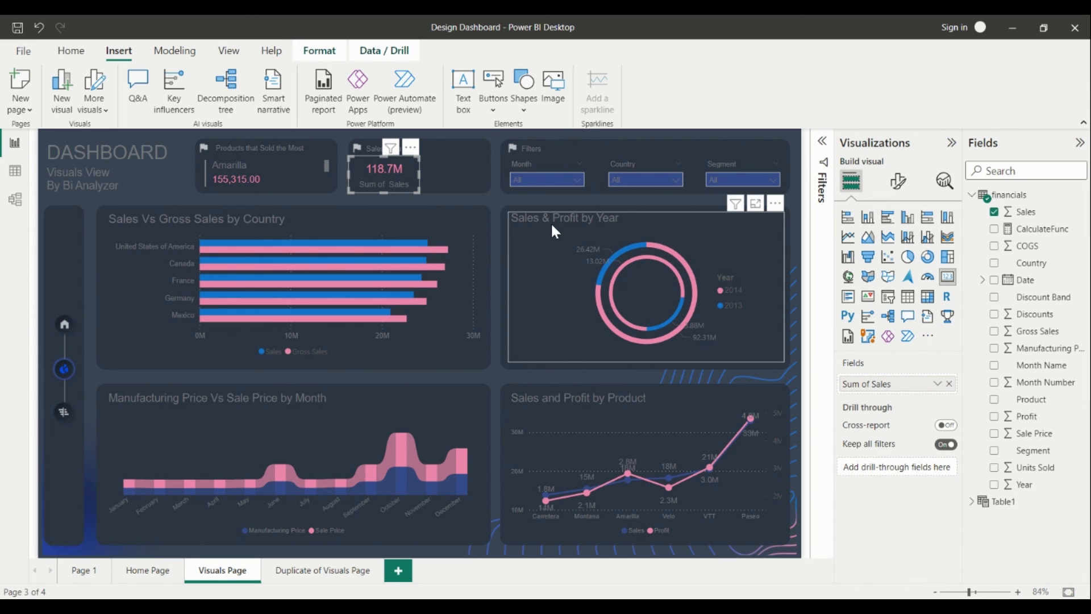
left_click_drag(388, 173, 458, 177)
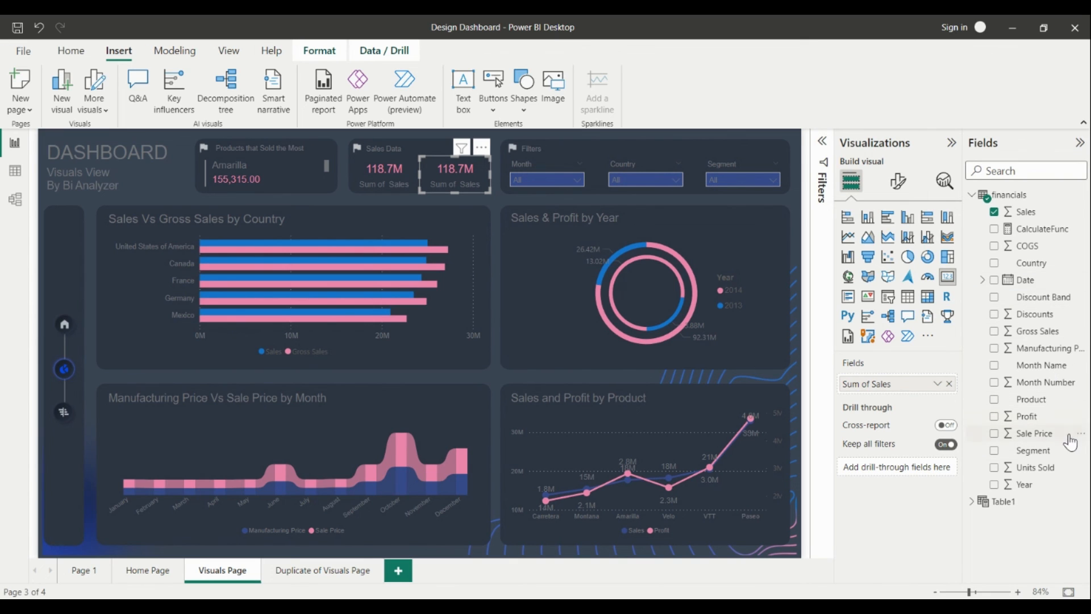
left_click_drag(1039, 416, 896, 384)
Rename the copied card's field from its default name to "Total Profit"
double_click(870, 385)
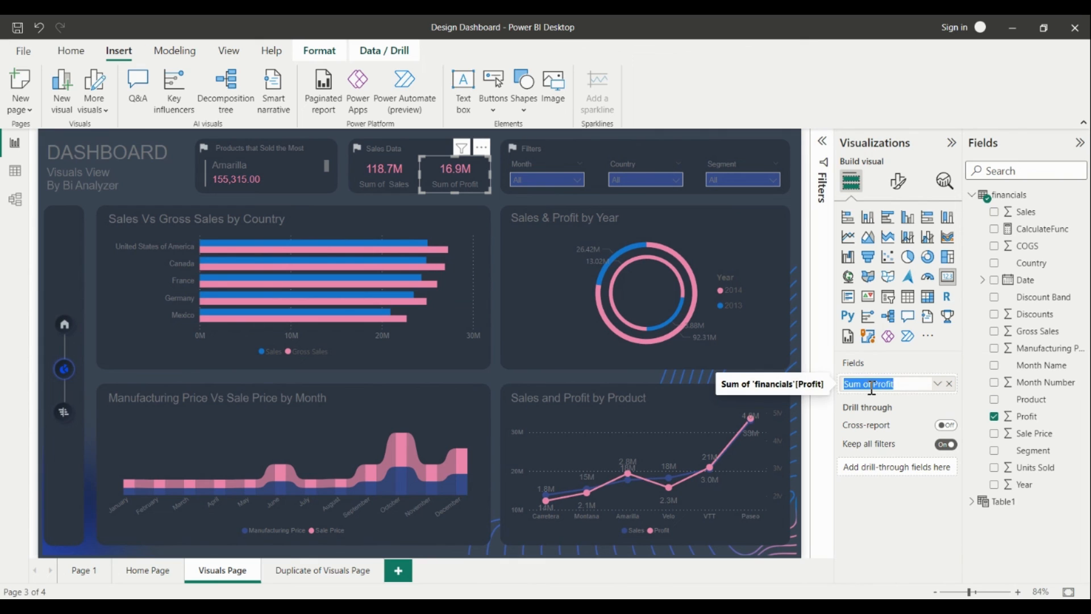
left_click(871, 385)
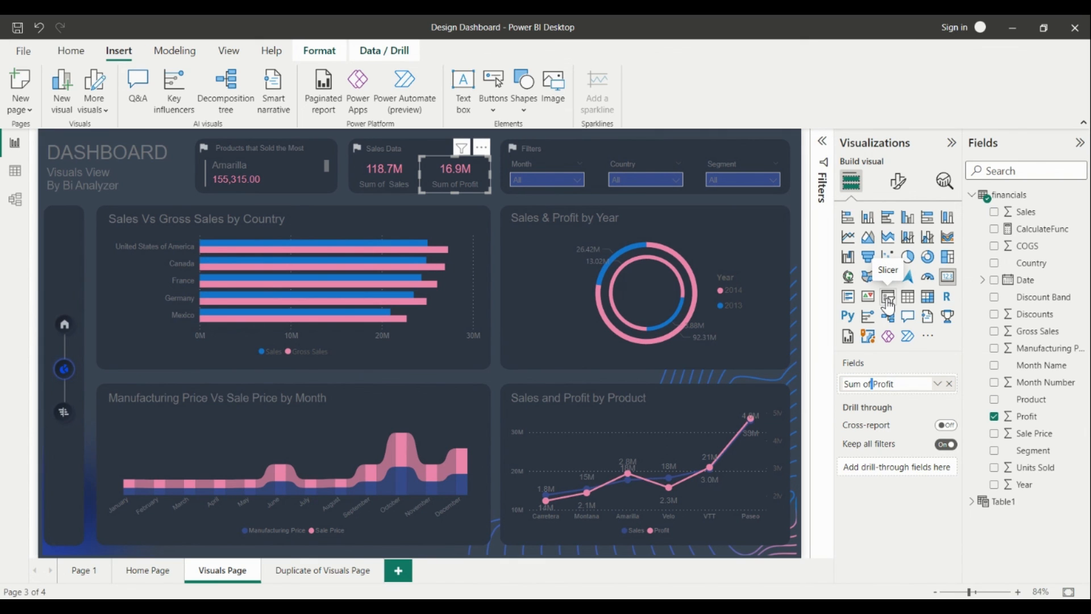
key("shift+Home")
key("BackSpace")
key("Return")
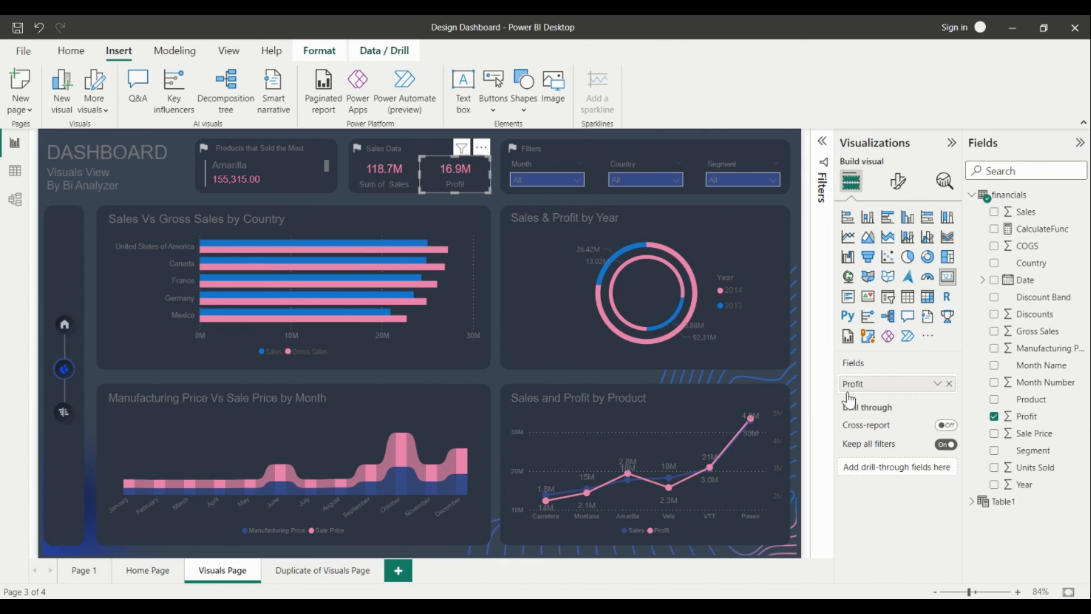
double_click(850, 386)
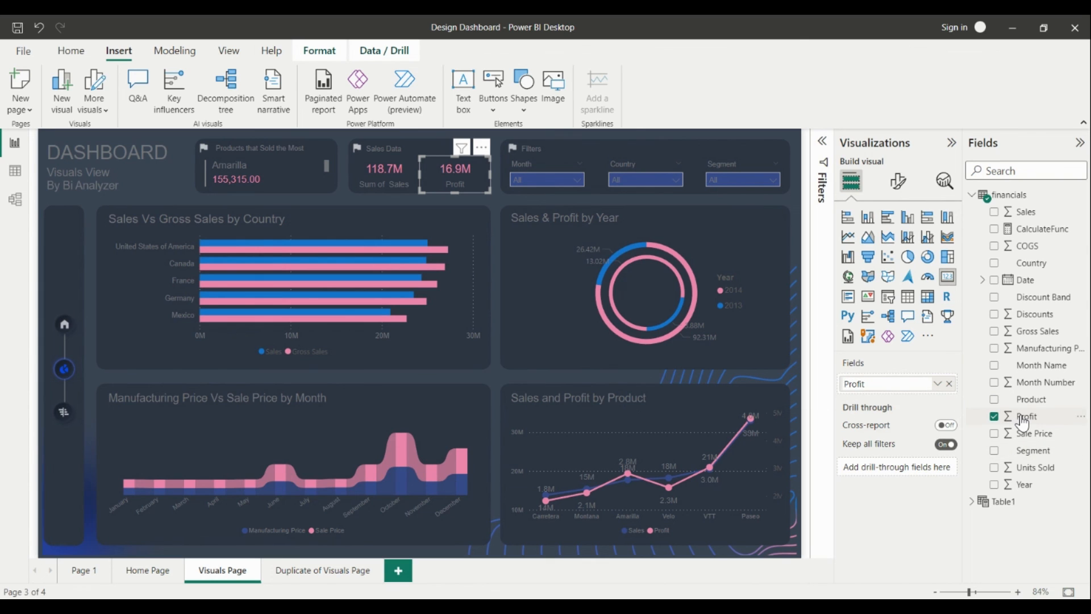
type("Total")
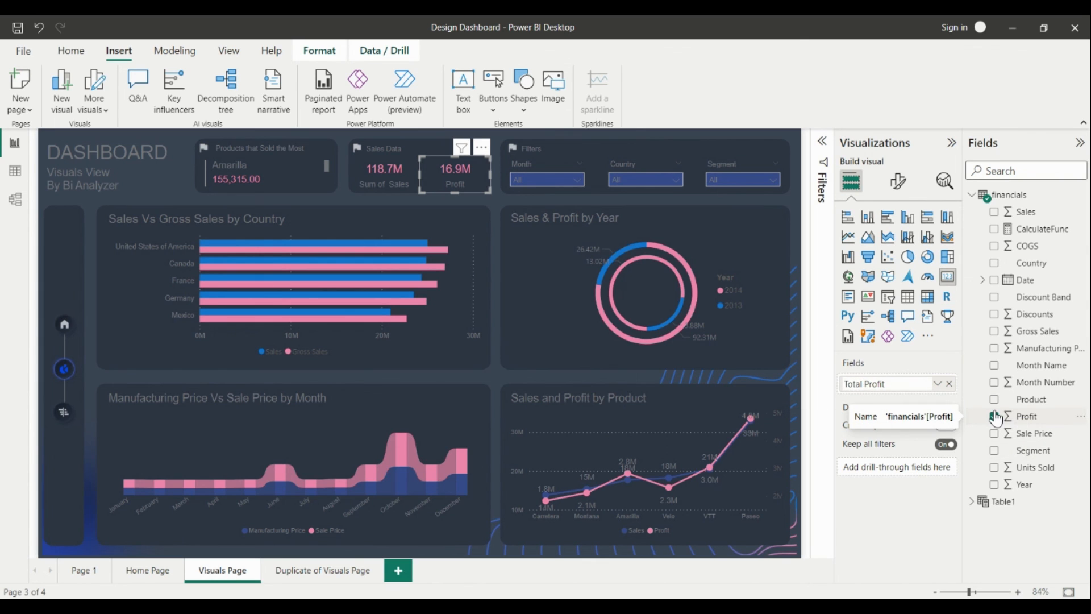
key("Return")
Try to rename the sales card's field as "Total Sales"
left_click(396, 189)
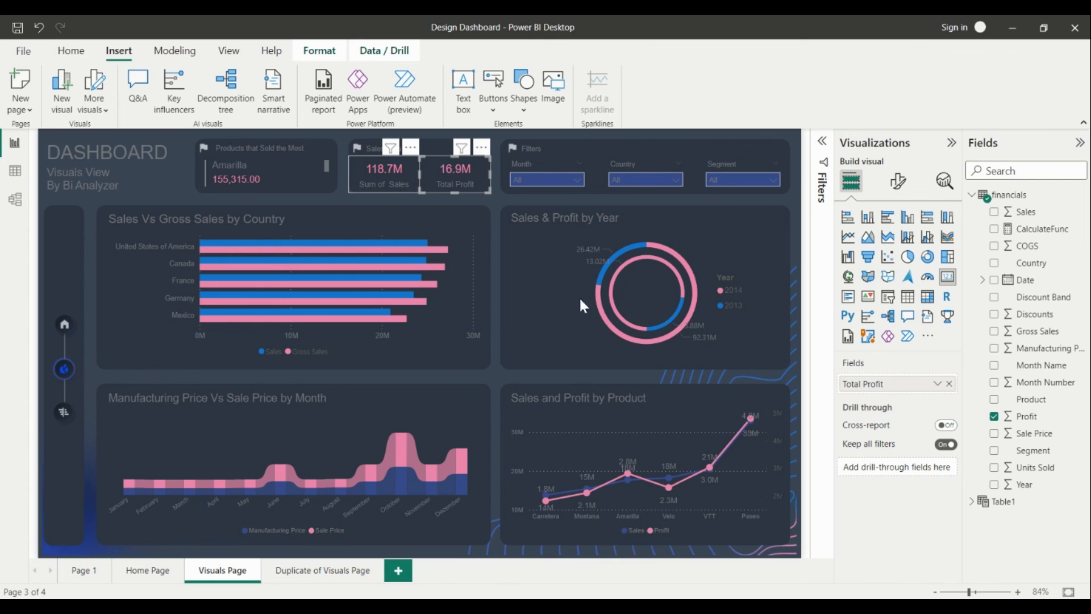
double_click(874, 384)
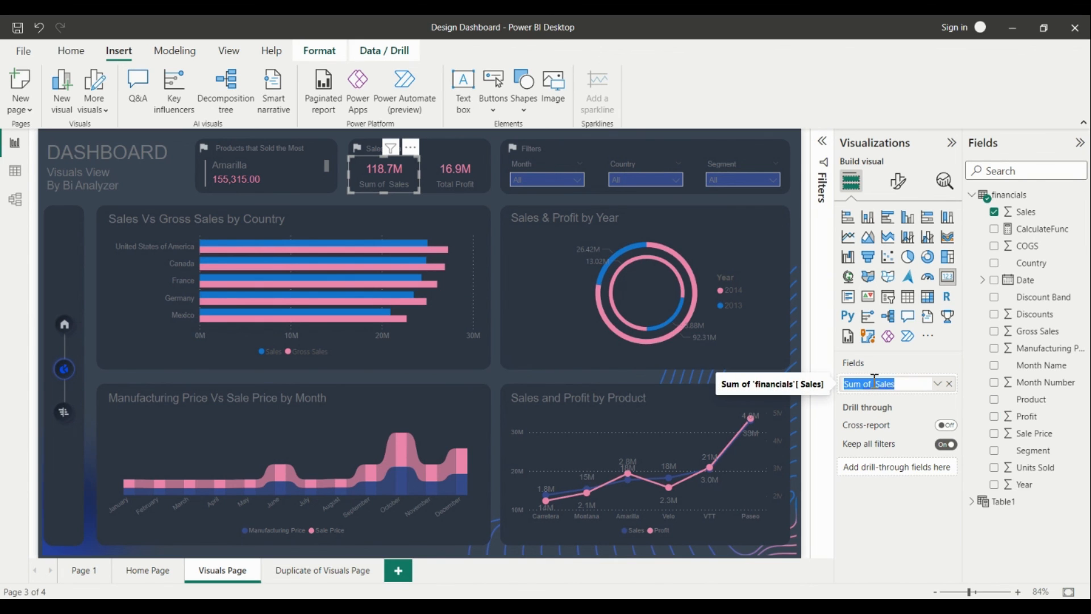
key("Left")
key("ctrl+shift+Right")
key("ctrl+shift+Right")
type("R")
type("otal")
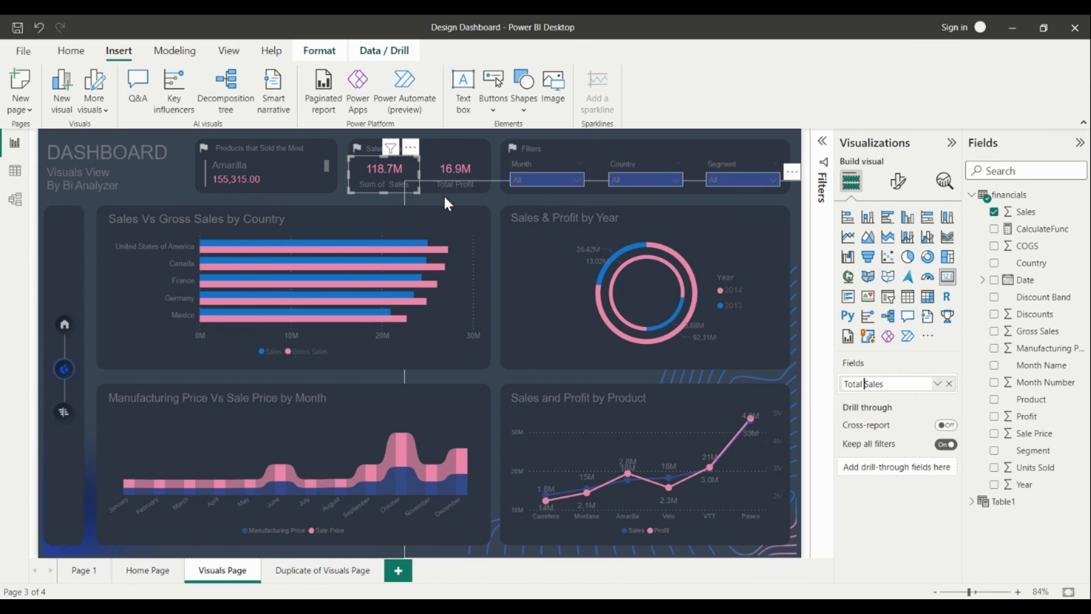
left_click(395, 199)
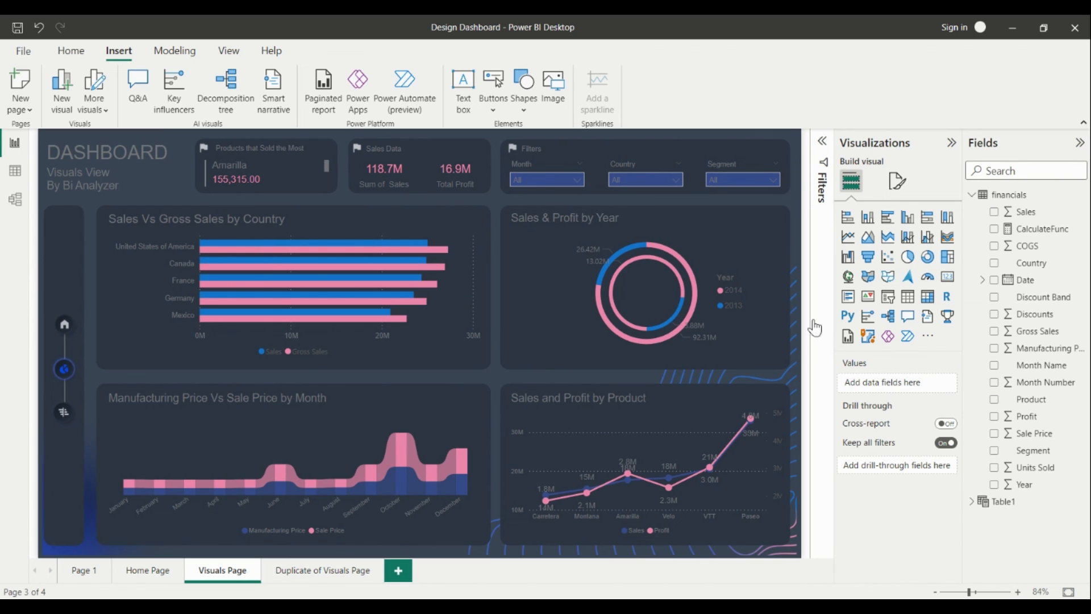
Rename the field of the first Sales Data card from its default name to "Total Sales"
left_click(406, 168)
double_click(918, 382)
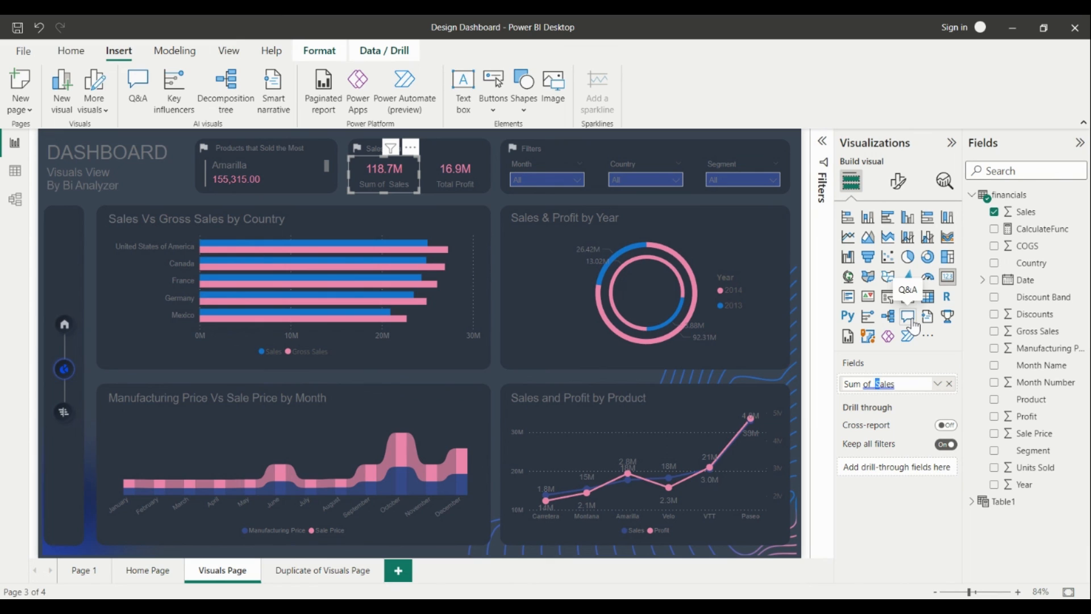
key("ctrl+shift+Left")
key("ctrl+shift+Left")
type("To")
key("Return")
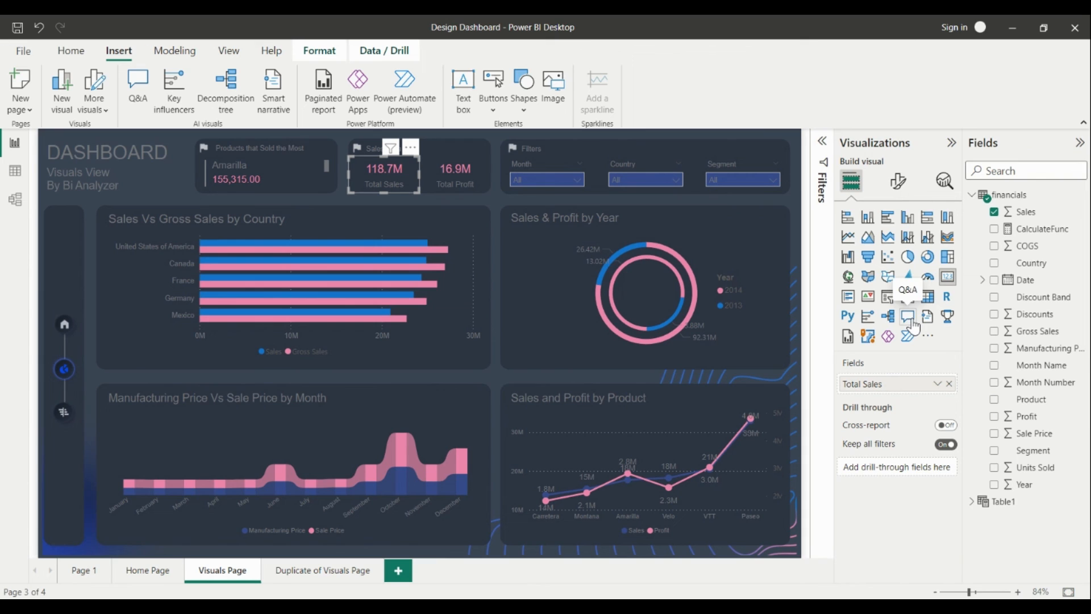
left_click(339, 191)
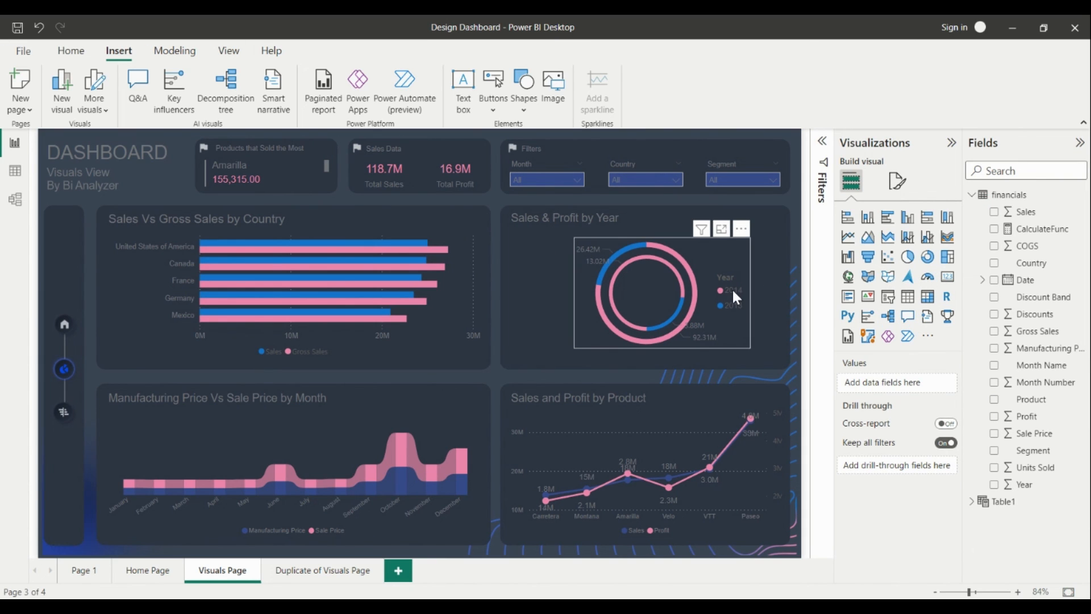
left_click_drag(501, 212, 505, 197)
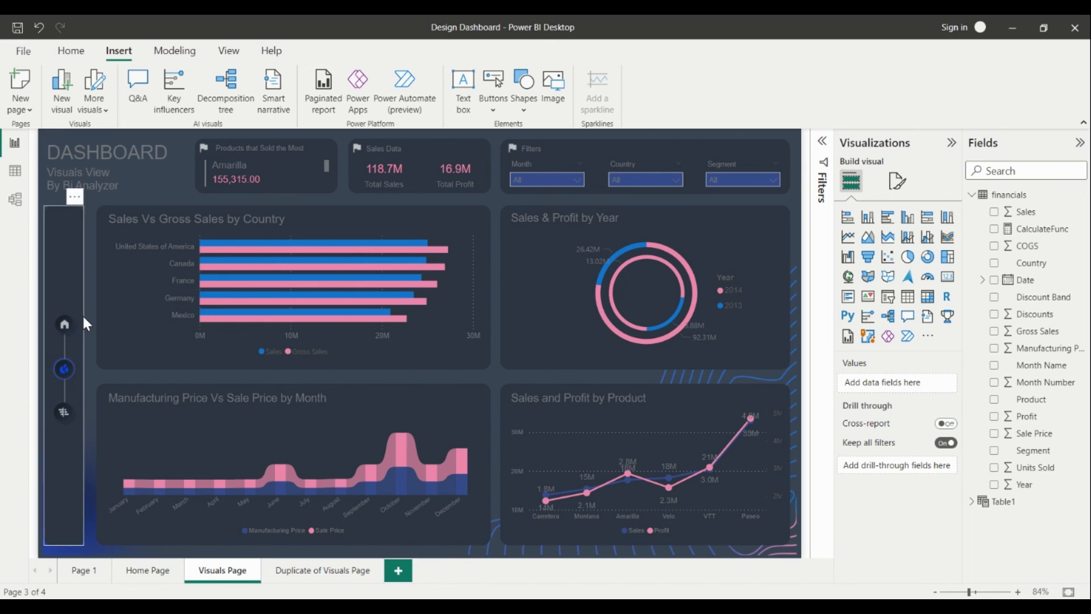
Test the page navigation icons by going to the Home Page and returning to the Visuals Page
left_click(65, 339, "ctrl")
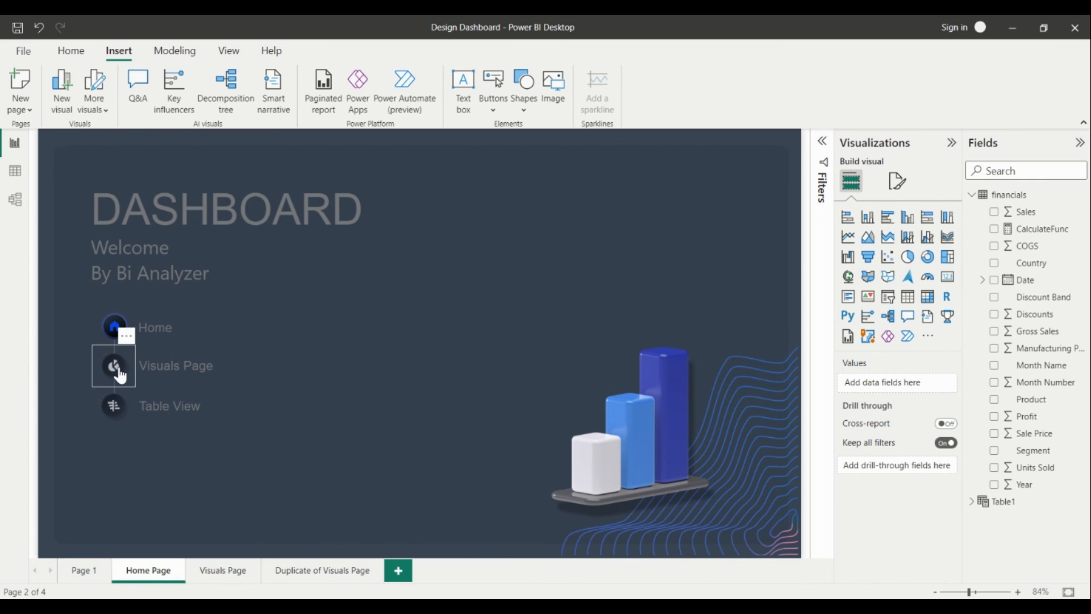
left_click(117, 372, "ctrl")
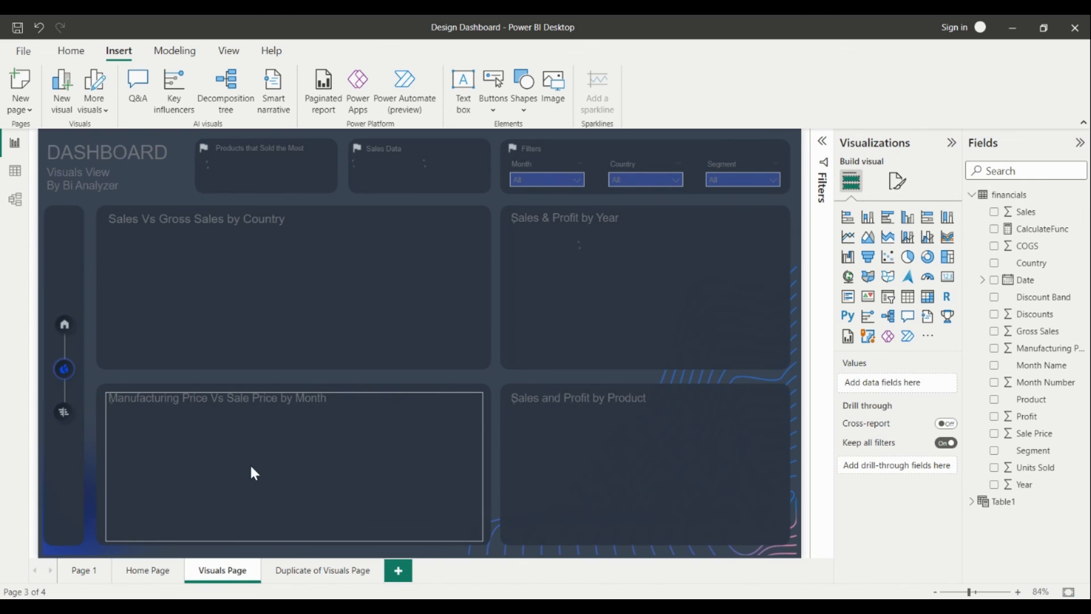